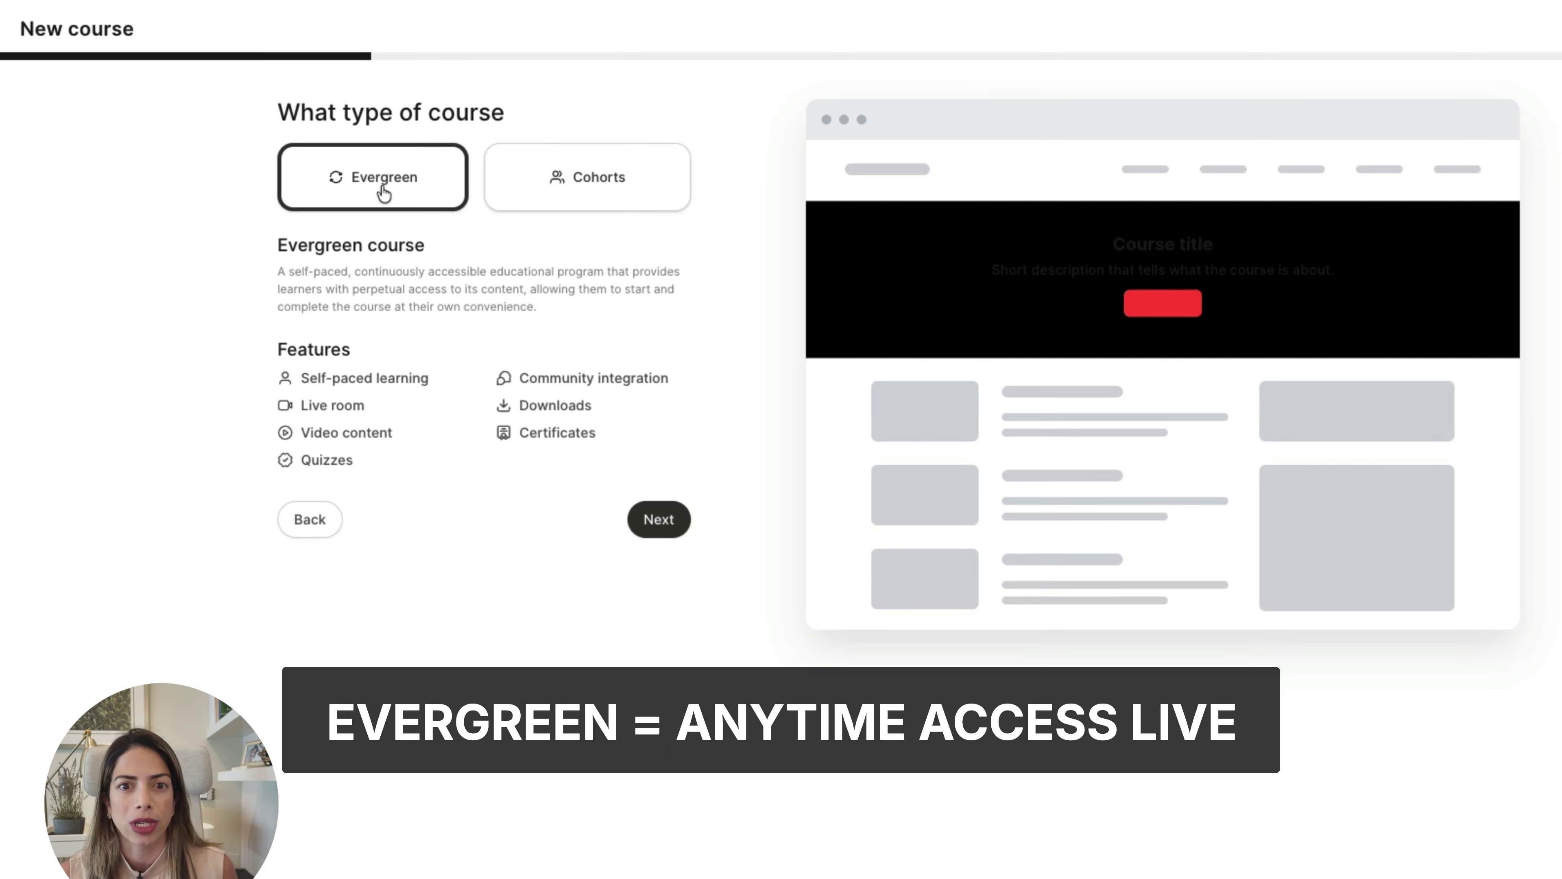
Step: Choose the Evergreen course type after viewing the Cohorts option, and continue to the course details
{"action": "left_click", "coordinate": [526, 193]}
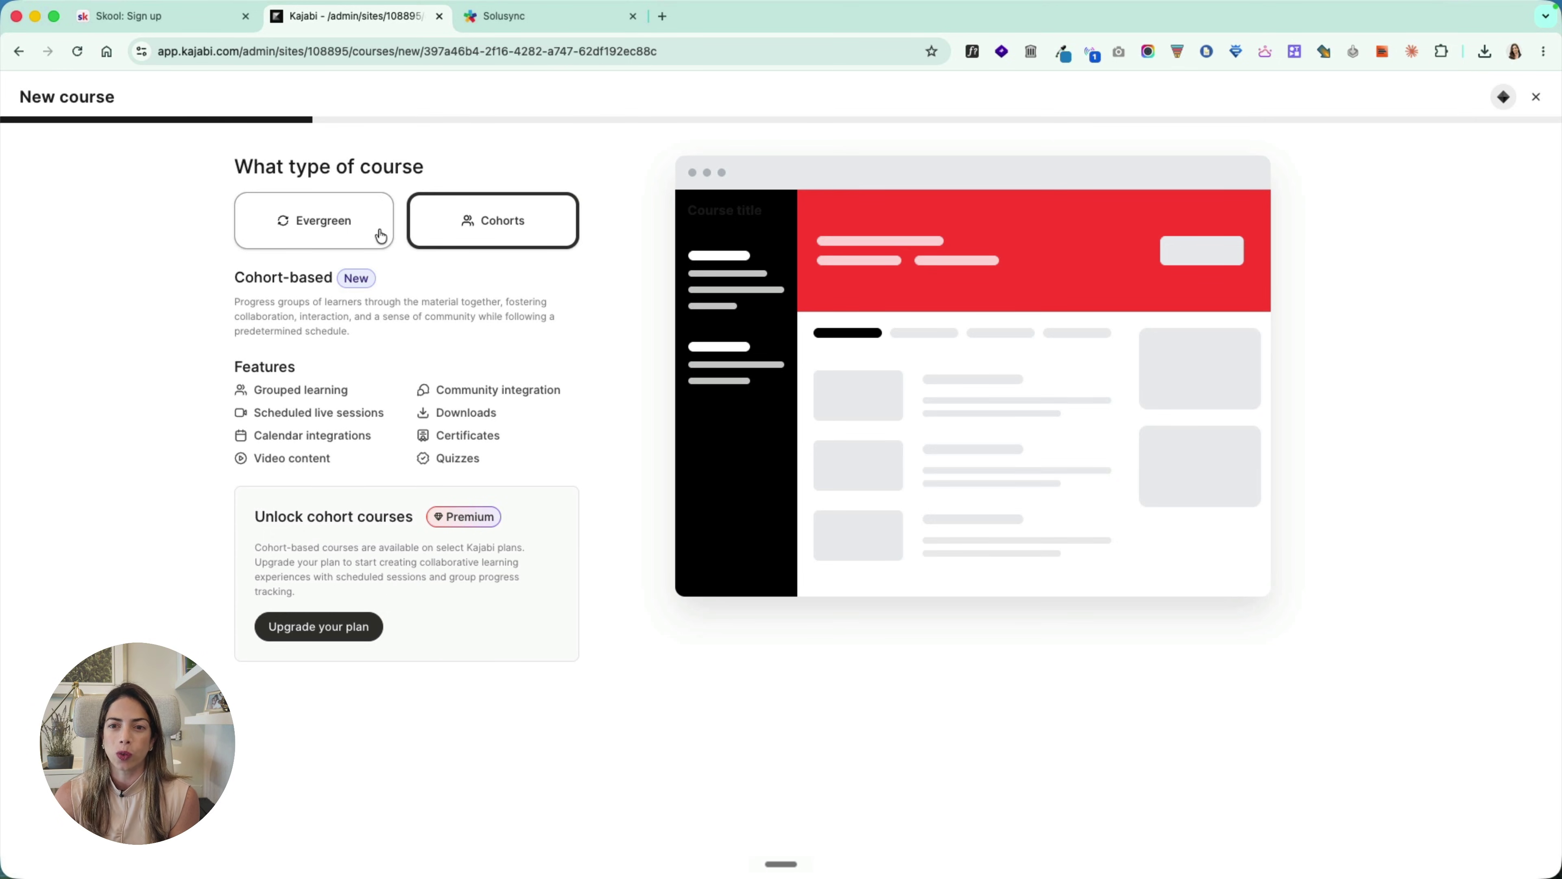
{"action": "left_click", "coordinate": [381, 236]}
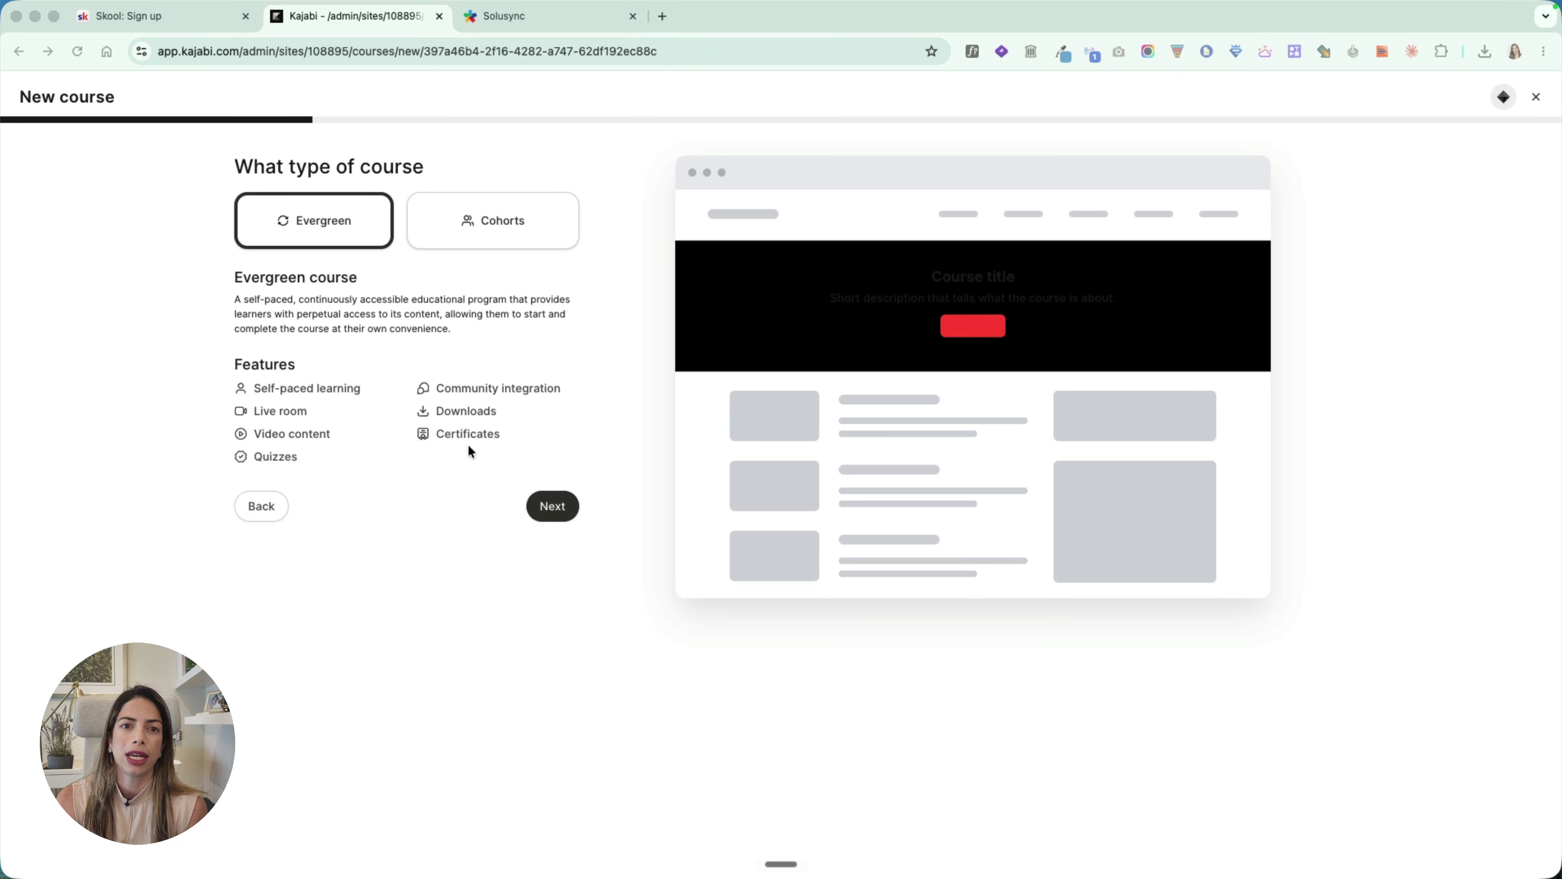
{"action": "left_click", "coordinate": [553, 506]}
Step: Title the course "Healthy Baking: Desserts You Can Actually Eat"
{"action": "left_click", "coordinate": [339, 269]}
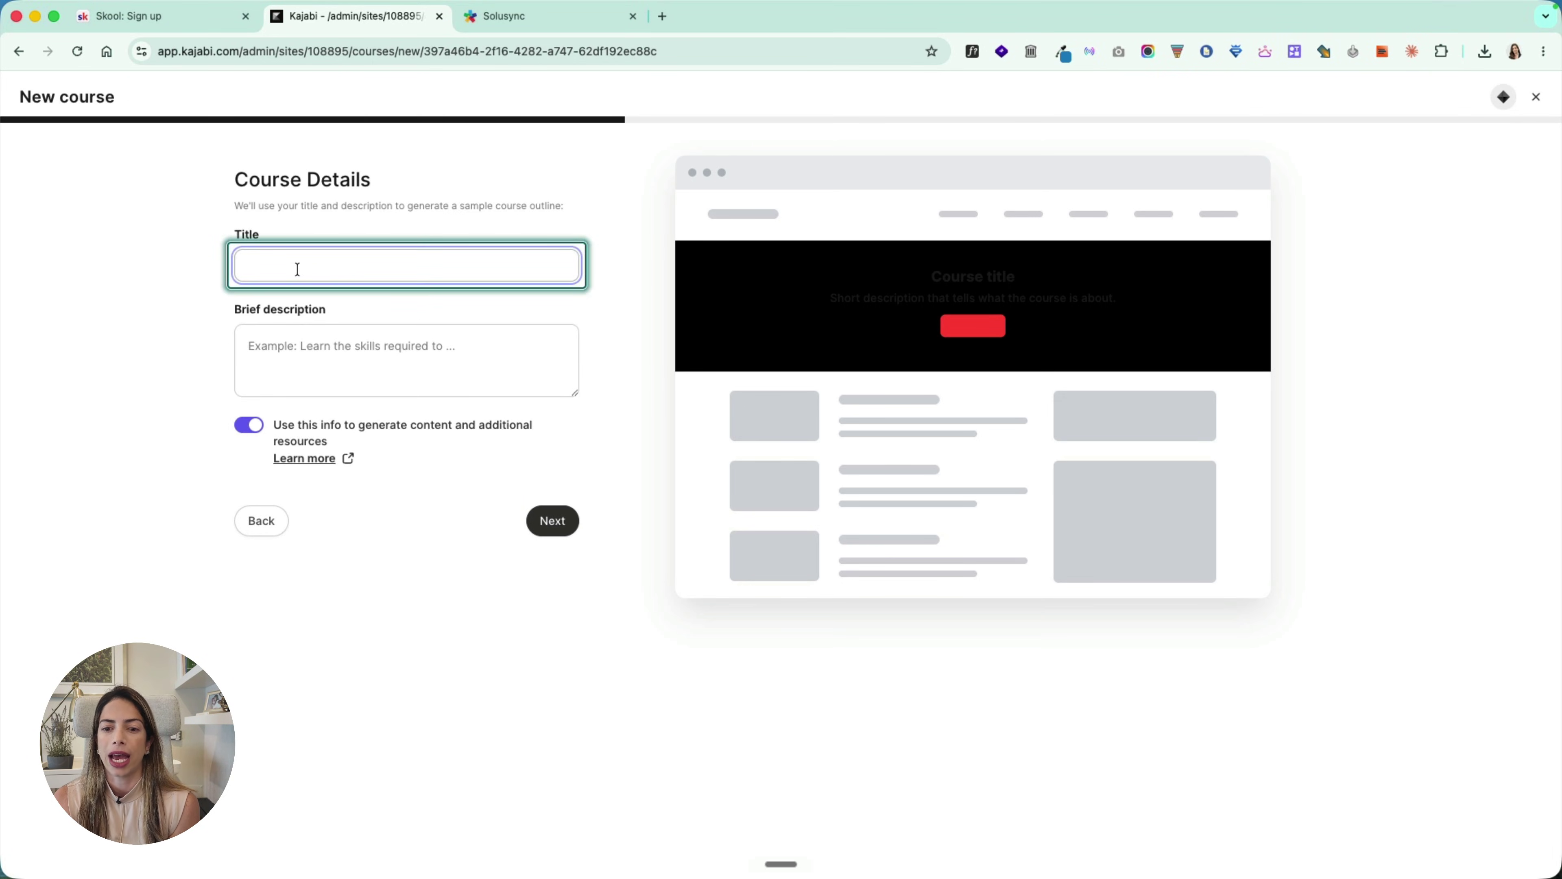
{"action": "type", "text": "Healthy Baking"}
{"action": "left_click", "coordinate": [345, 335]}
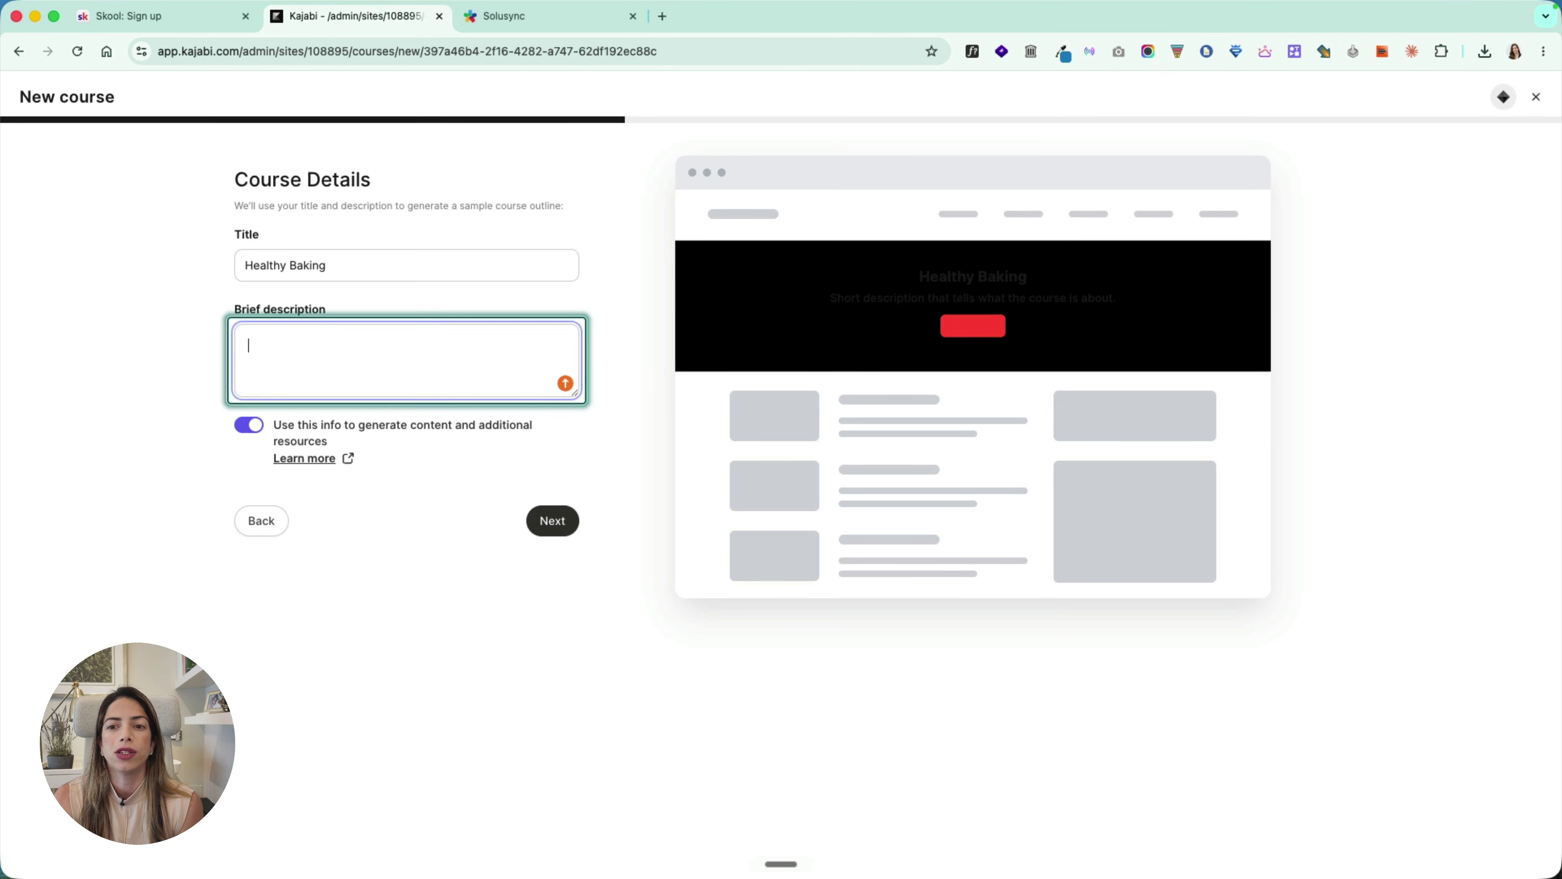
{"action": "key", "text": "super+Tab"}
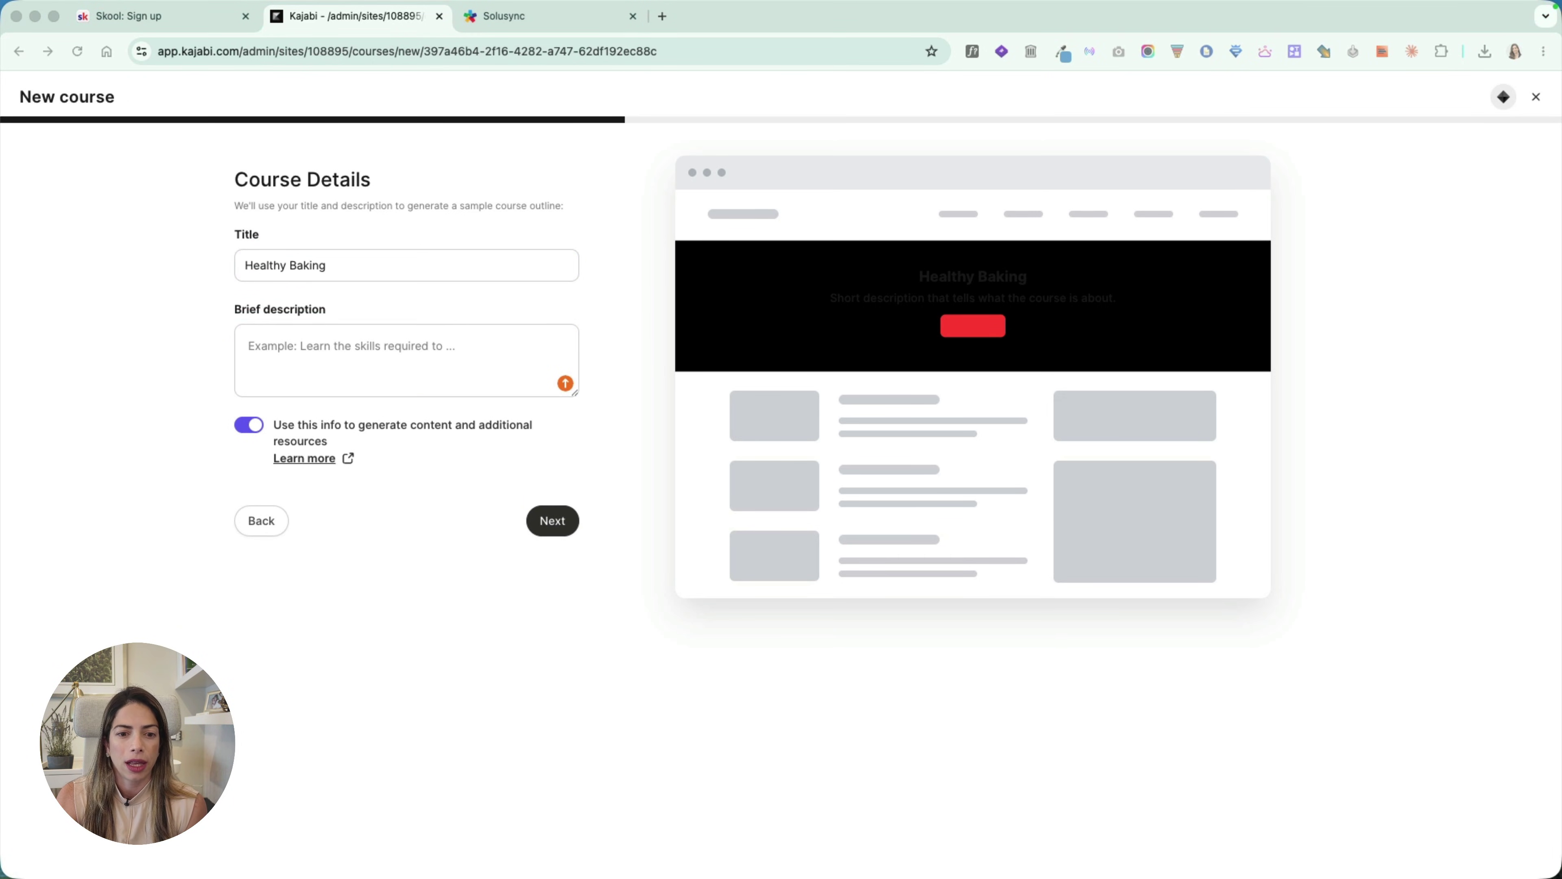
{"action": "left_click", "coordinate": [357, 253]}
{"action": "double_click", "coordinate": [356, 254]}
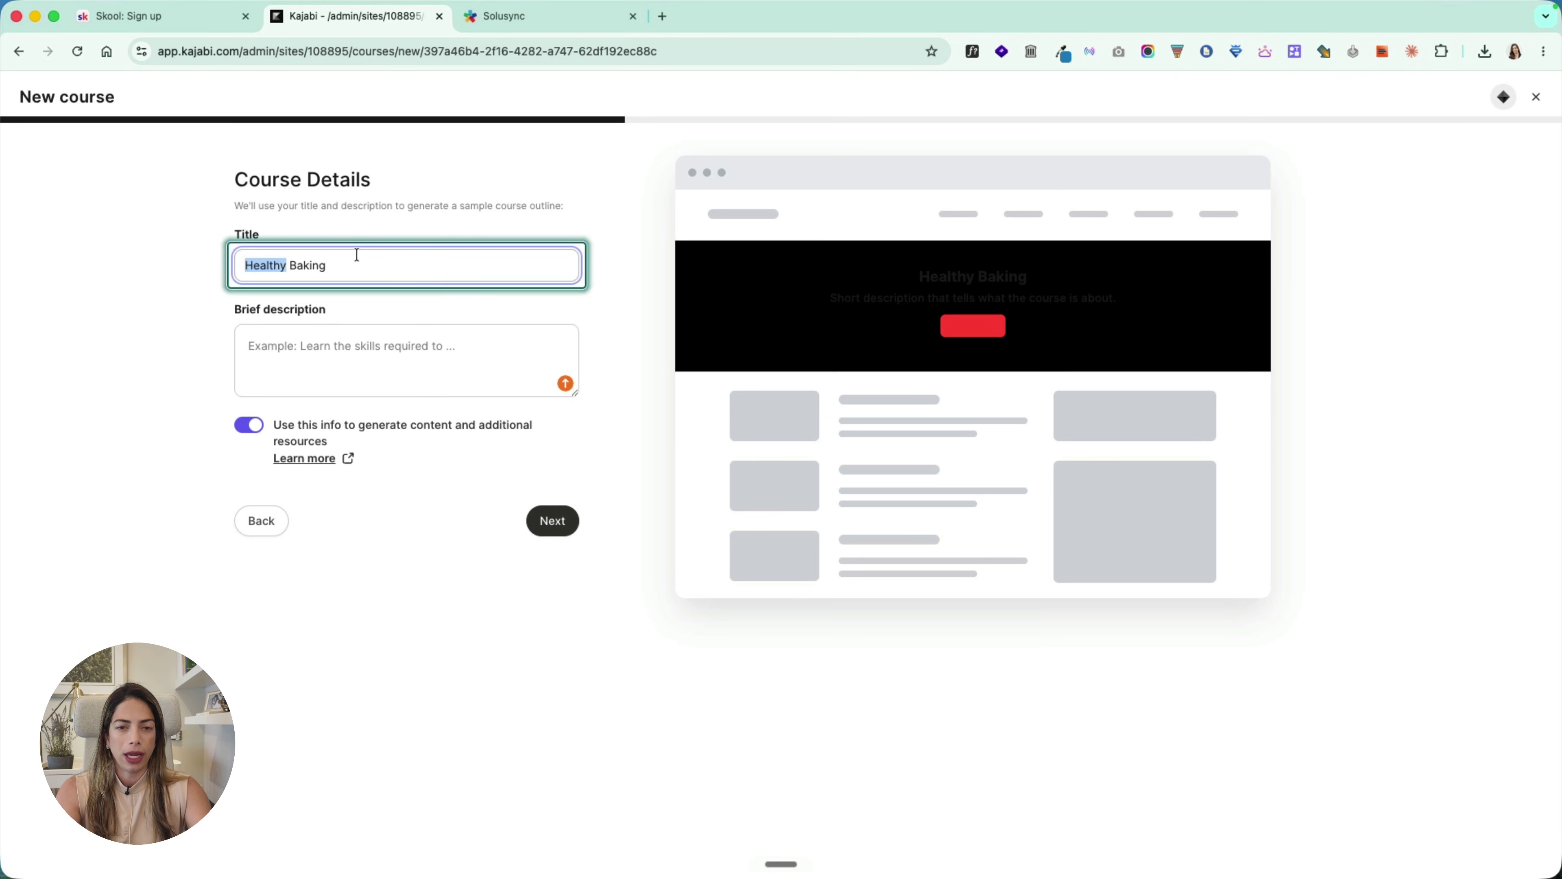
{"action": "left_click", "coordinate": [351, 265]}
{"action": "type", "text": ": Dessert "}
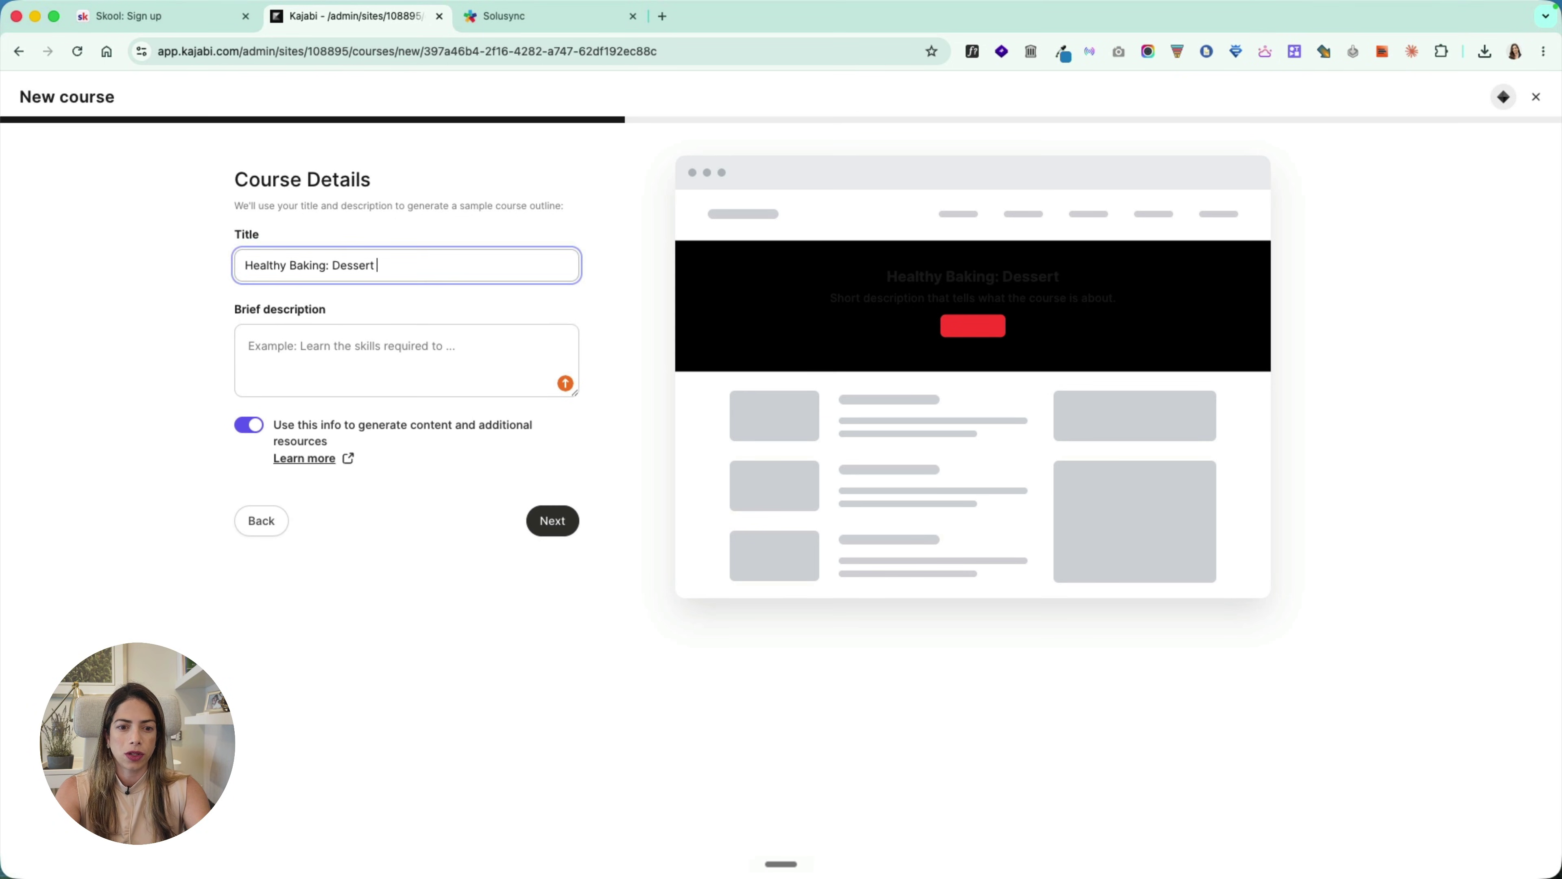
{"action": "type", "text": "s You Can Act"}
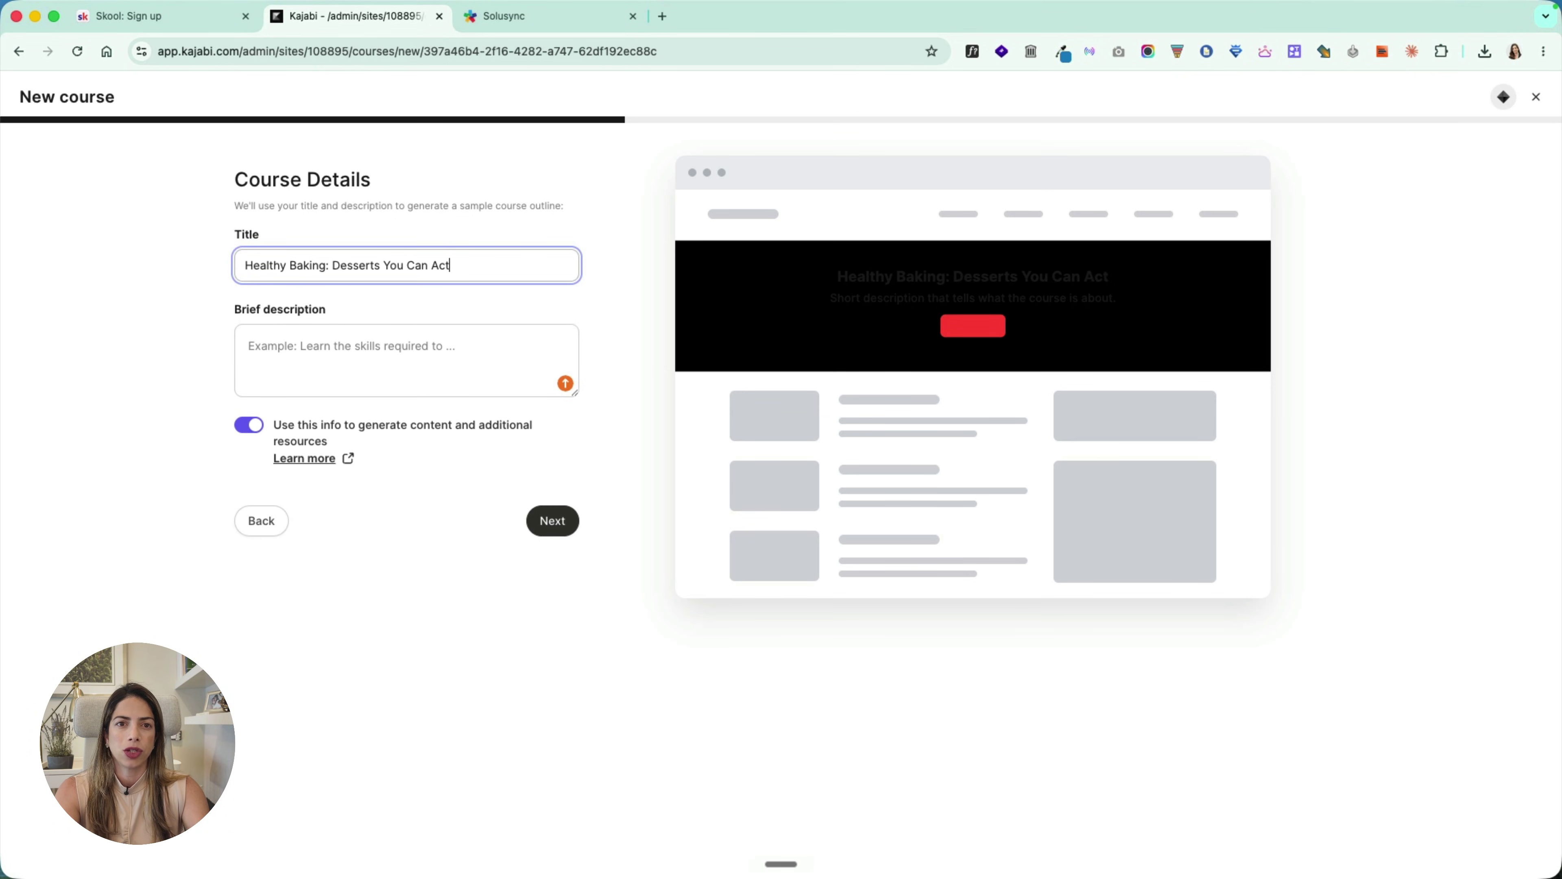
{"action": "type", "text": "ually Eat"}
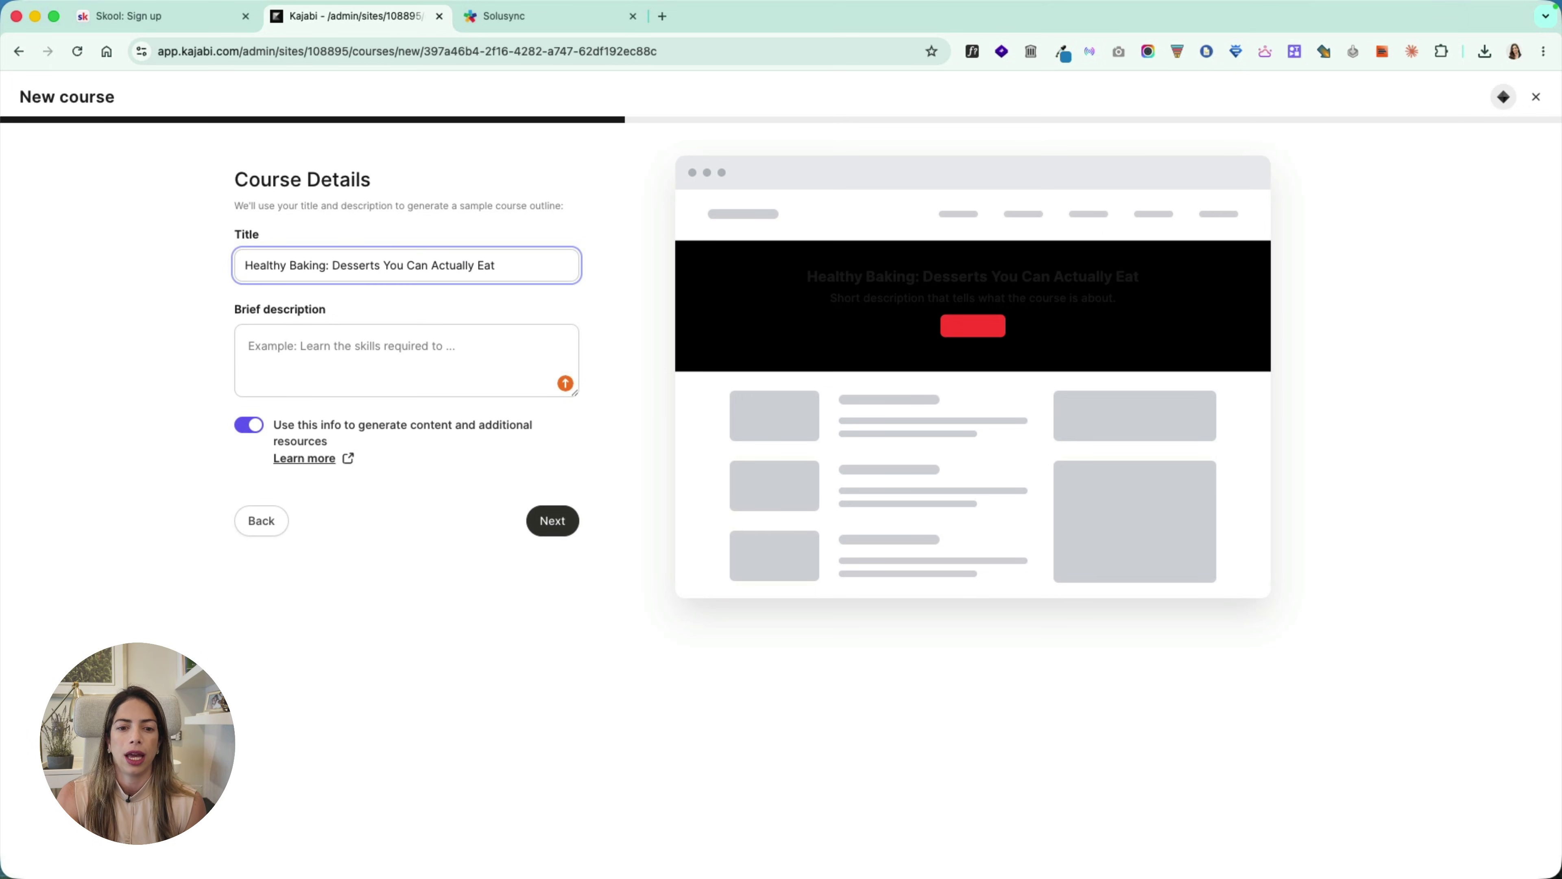
Step: Describe the course as guilt-free desserts without refined sugar or processed flours, turn off content generation from this info, and continue to the appearance settings
{"action": "left_click", "coordinate": [254, 329]}
{"action": "type", "text": "Learn to make delicious desserts without refined sugar or processed flours. From your own kitchen, with ingredients you can find easily, you'll create treats your whole family will love, guilt-free."}
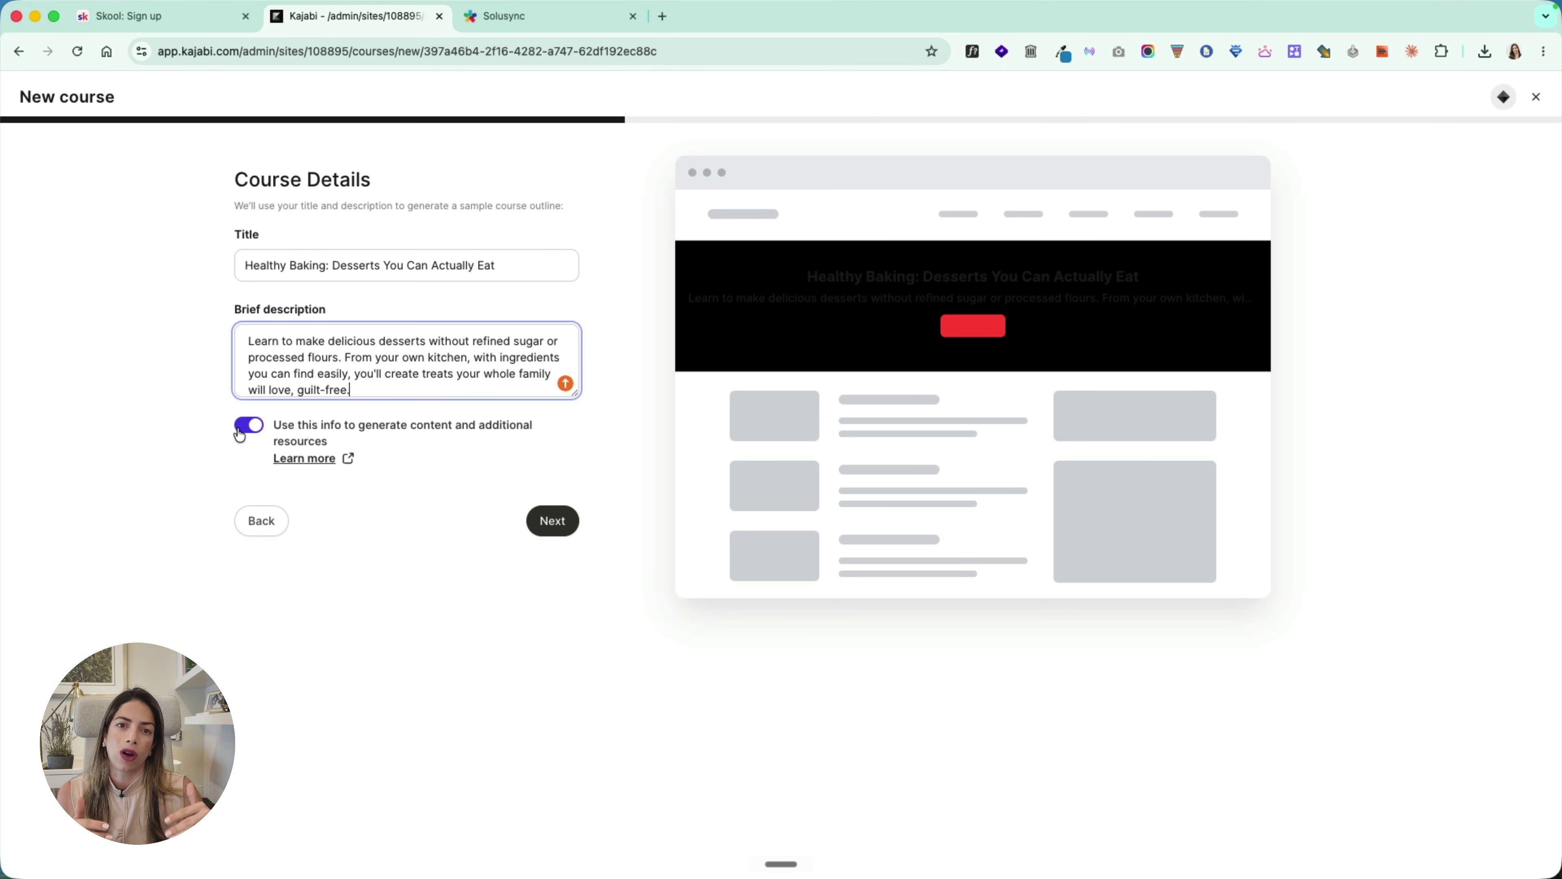
{"action": "left_click", "coordinate": [241, 433]}
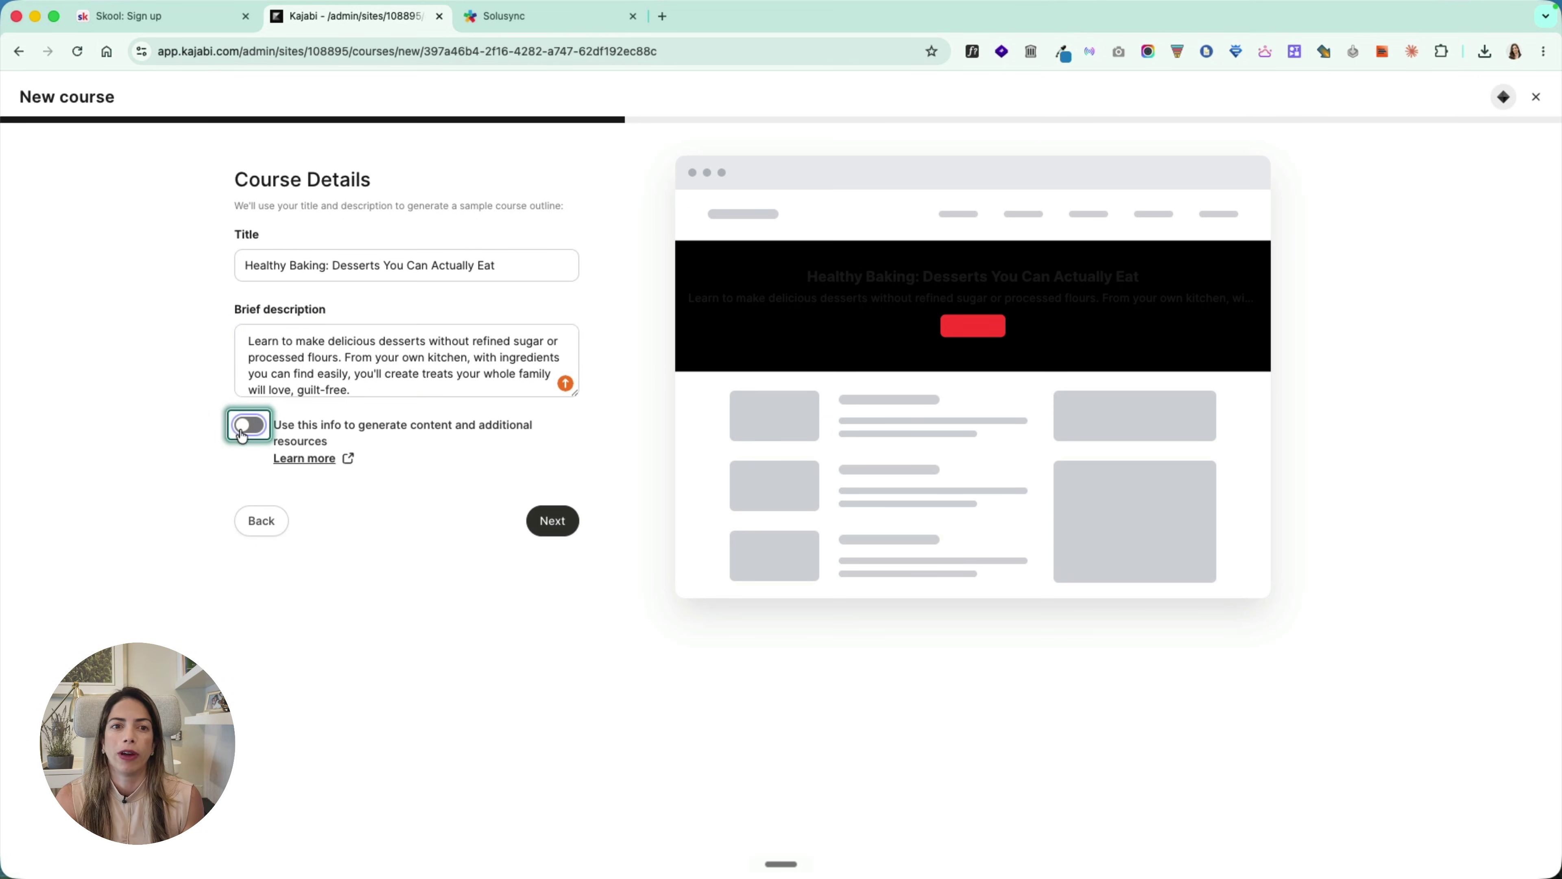
{"action": "left_click", "coordinate": [550, 522]}
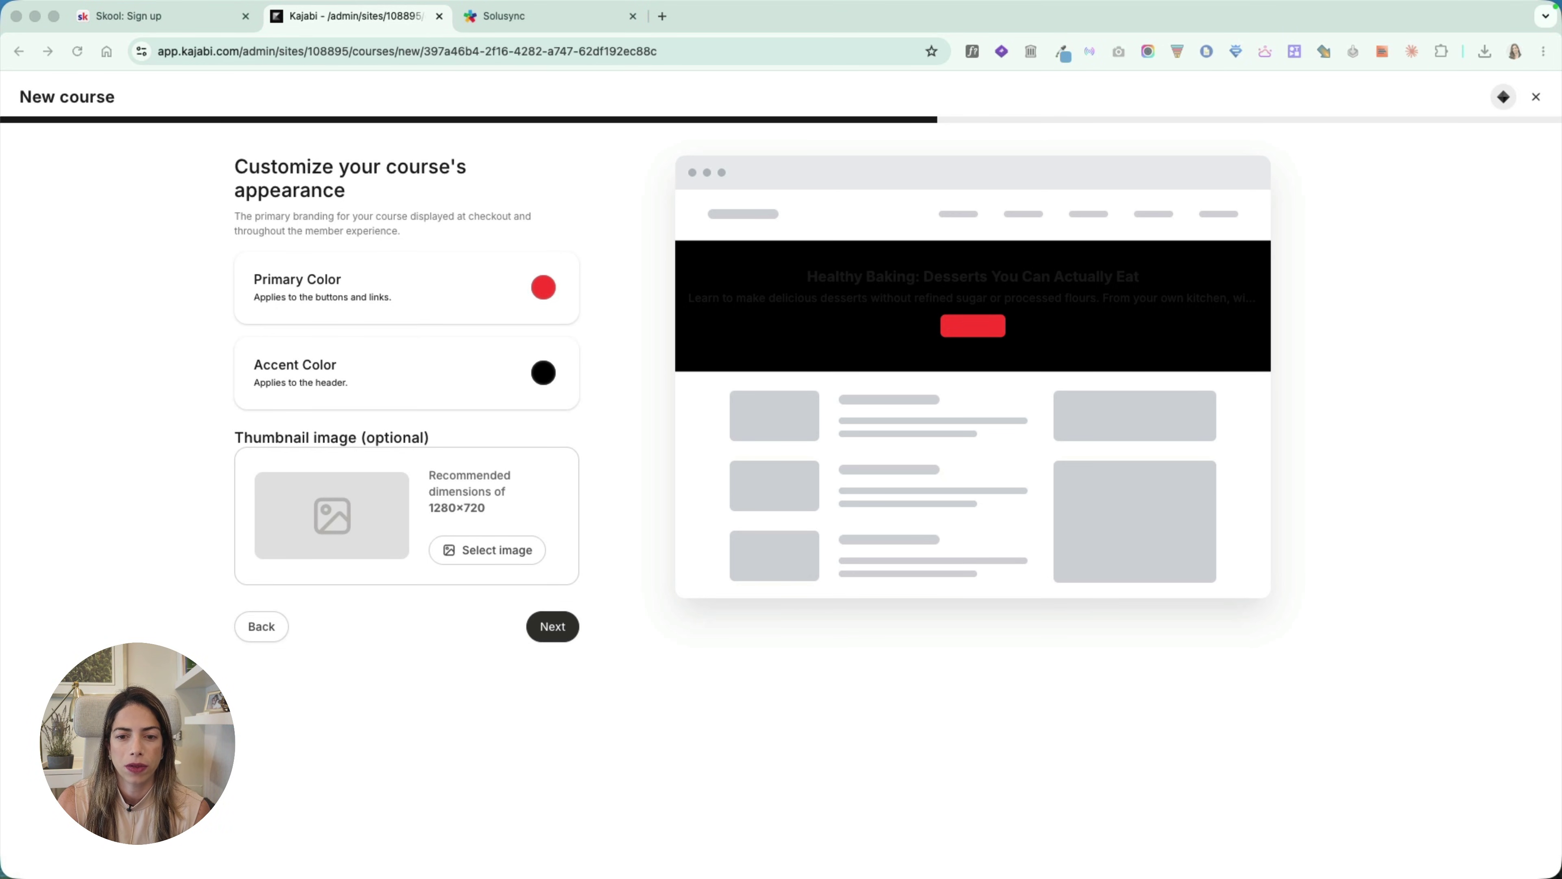
Step: Set the course's accent color to a custom off-white
{"action": "left_click", "coordinate": [543, 372]}
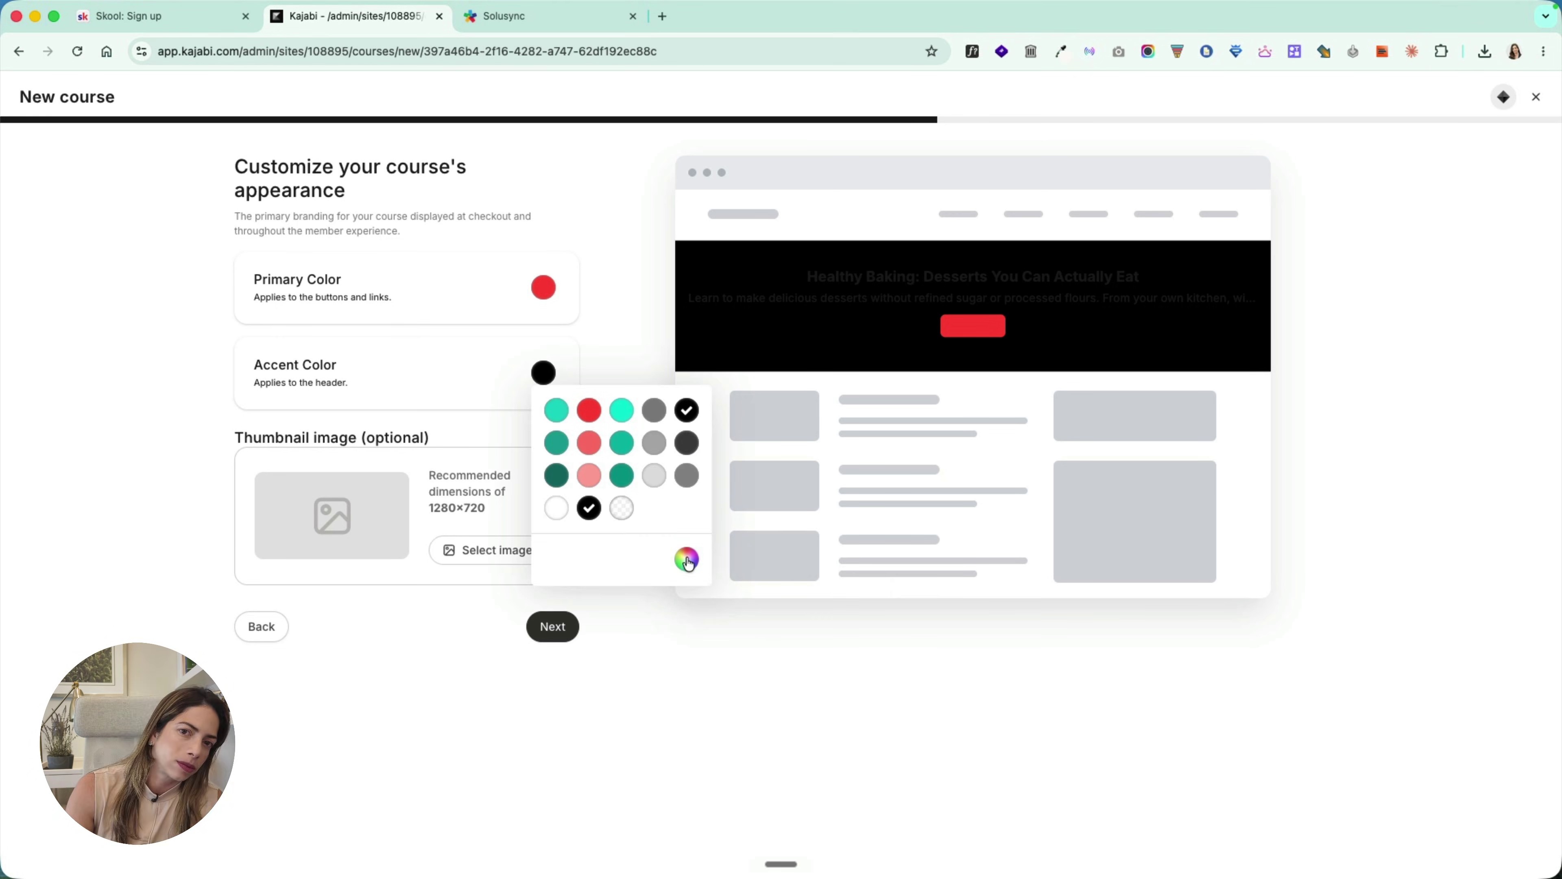
{"action": "left_click", "coordinate": [684, 557]}
{"action": "key", "text": "Return"}
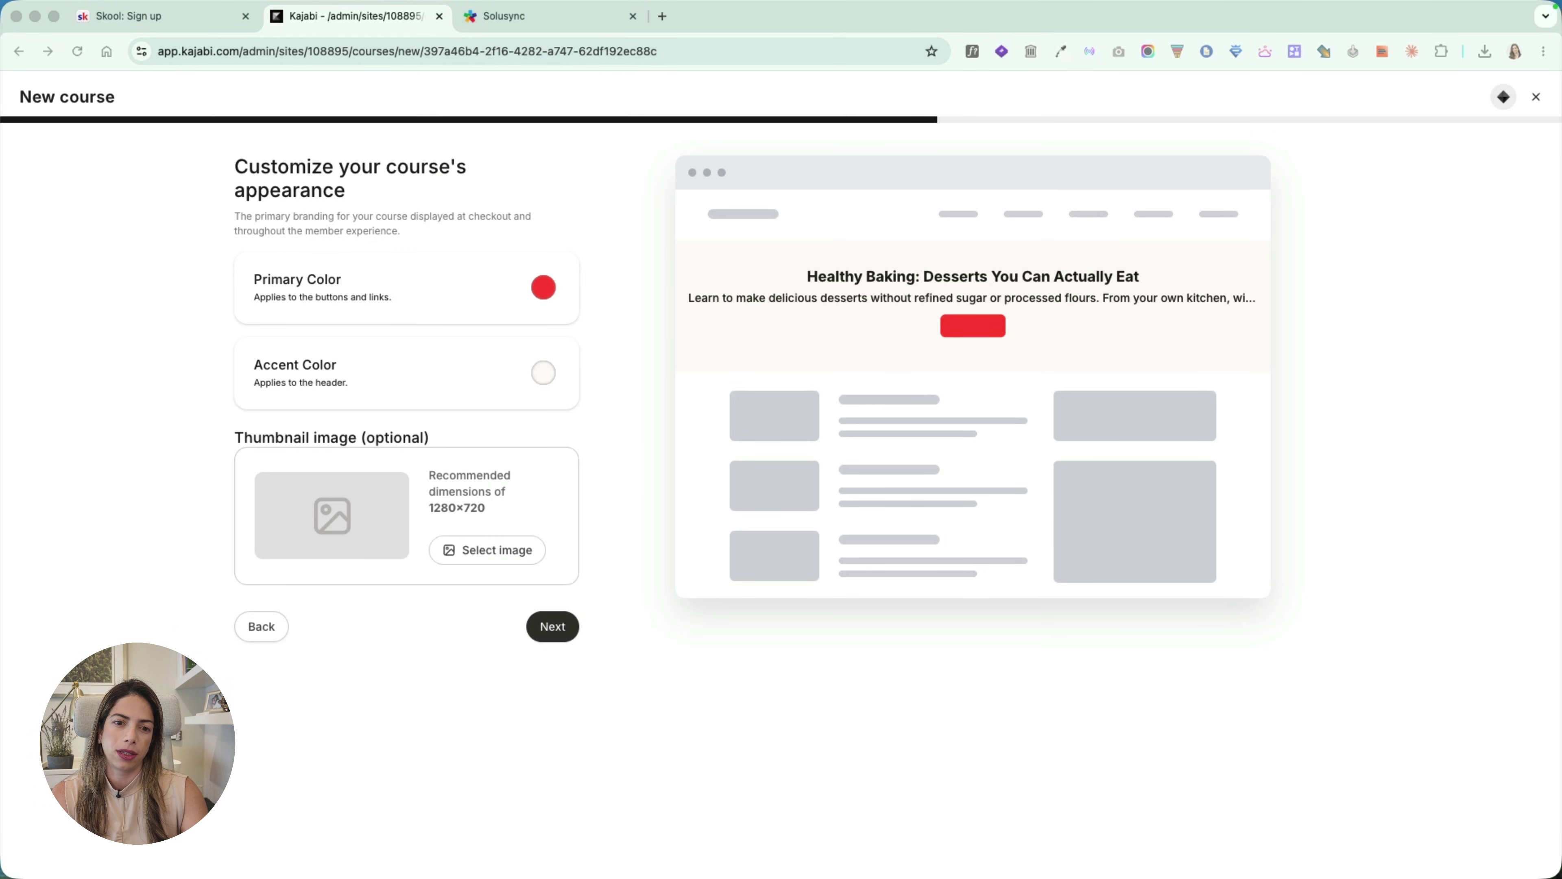
Step: Upload "course thumbnail.jpeg" from the computer's Live folder to the media library for the course thumbnail
{"action": "left_click", "coordinate": [487, 550]}
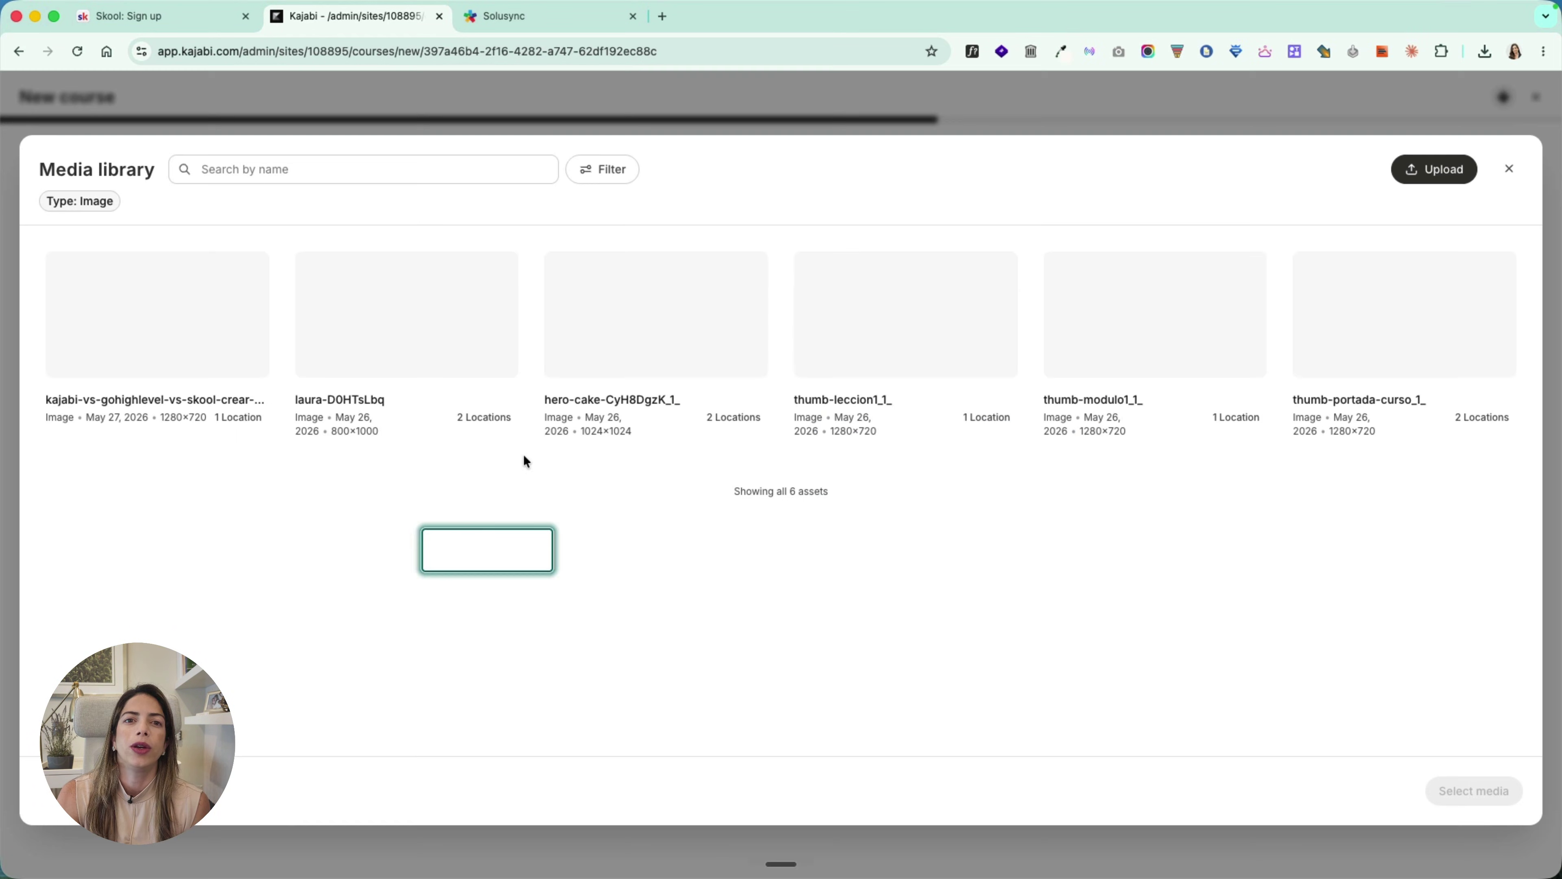
{"action": "left_click", "coordinate": [1438, 170]}
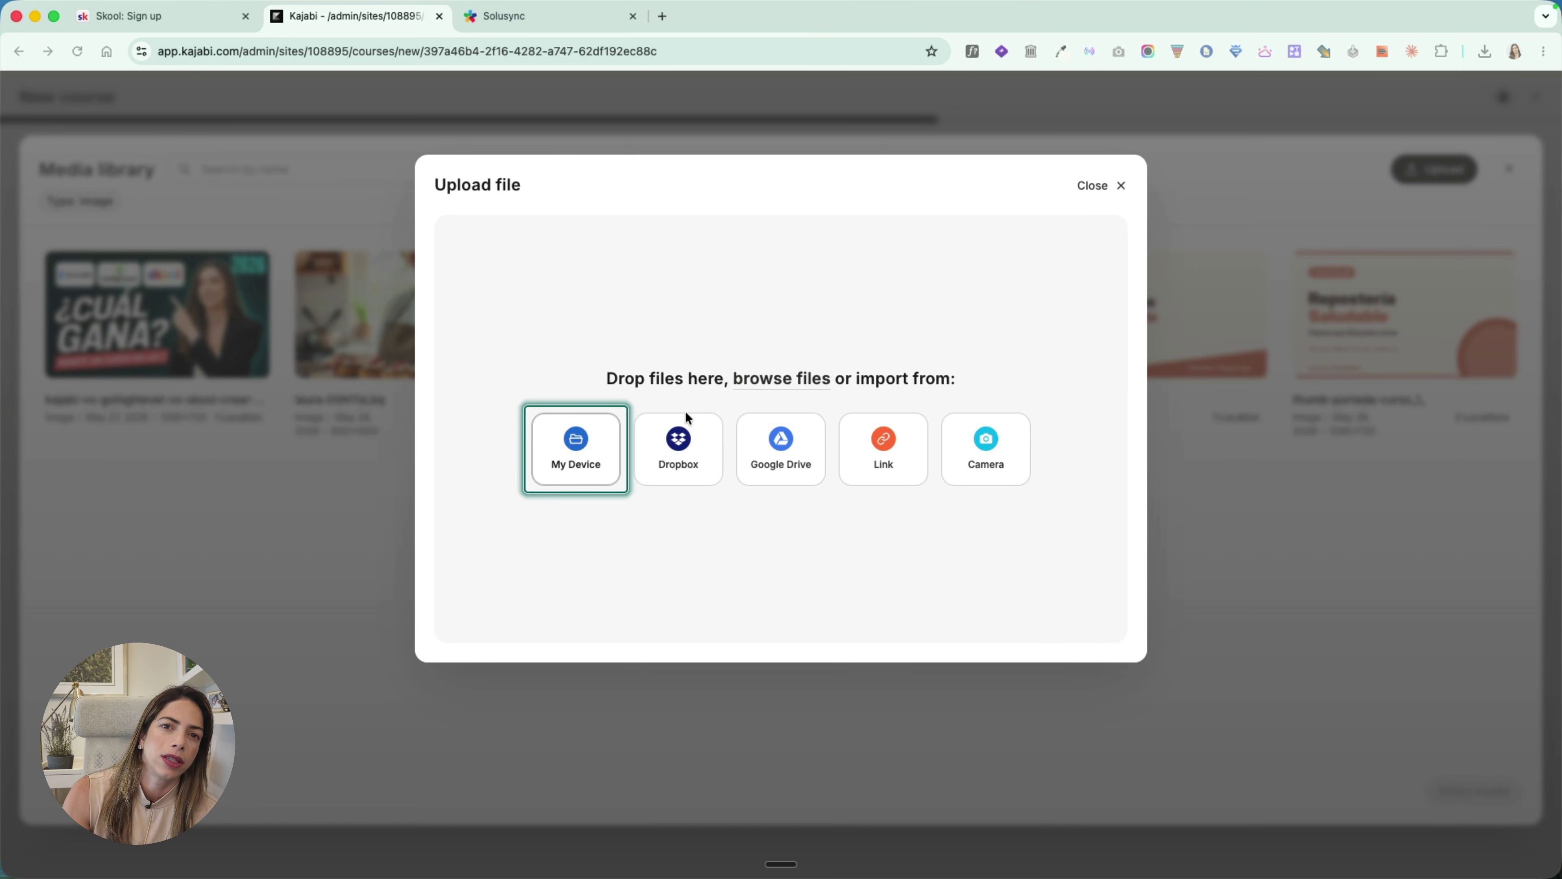
{"action": "left_click", "coordinate": [763, 378]}
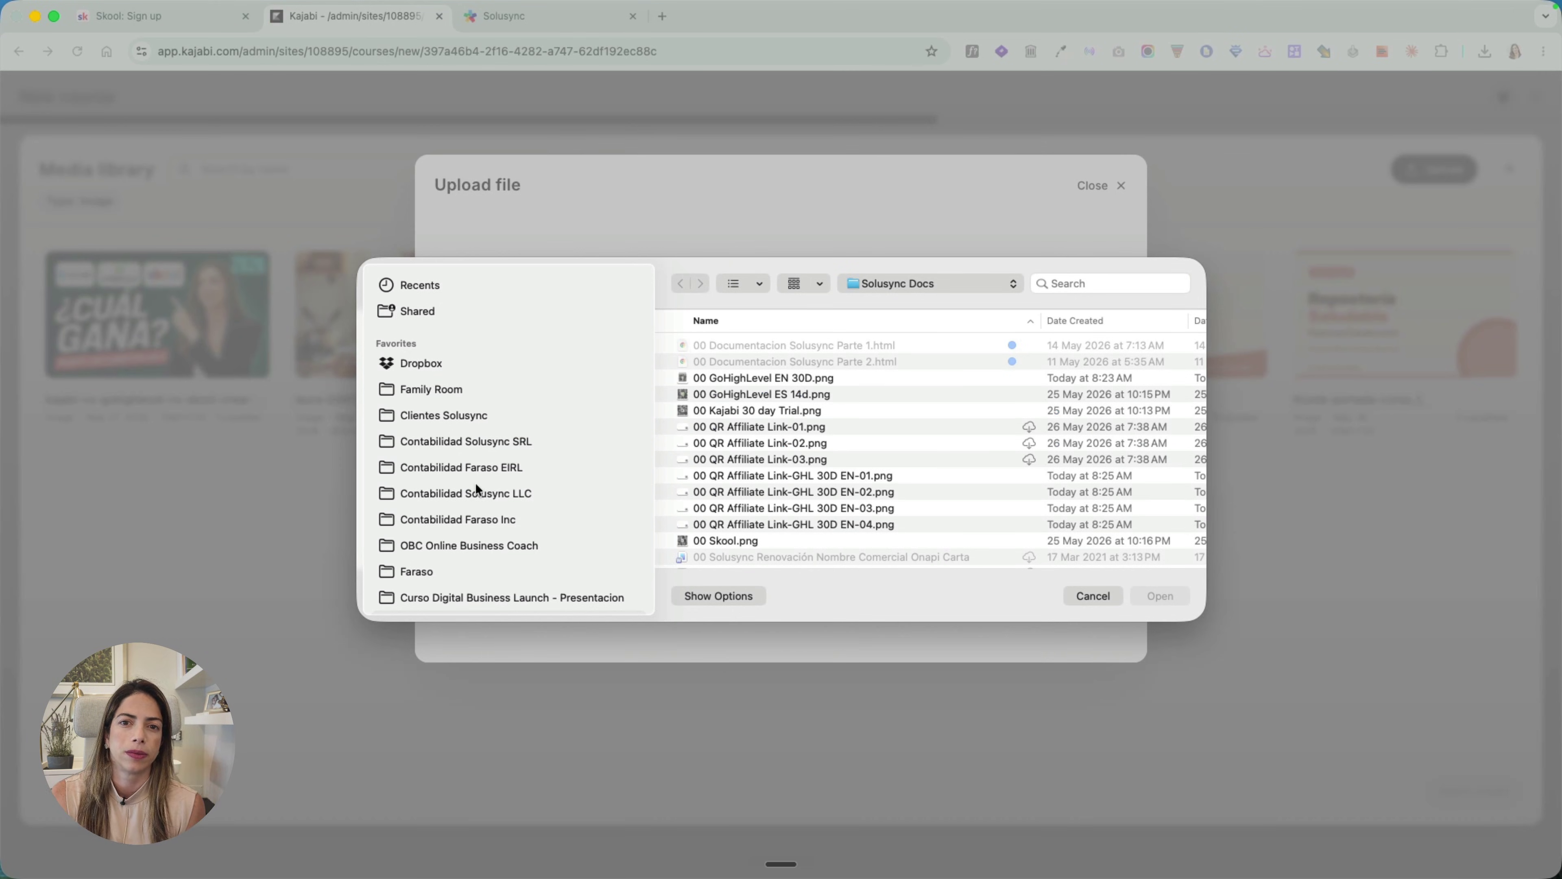
{"action": "scroll", "coordinate": [475, 487], "scroll_direction": "down", "scroll_amount": 3}
{"action": "left_click", "coordinate": [461, 583]}
{"action": "double_click", "coordinate": [825, 345]}
{"action": "left_click", "coordinate": [761, 381]}
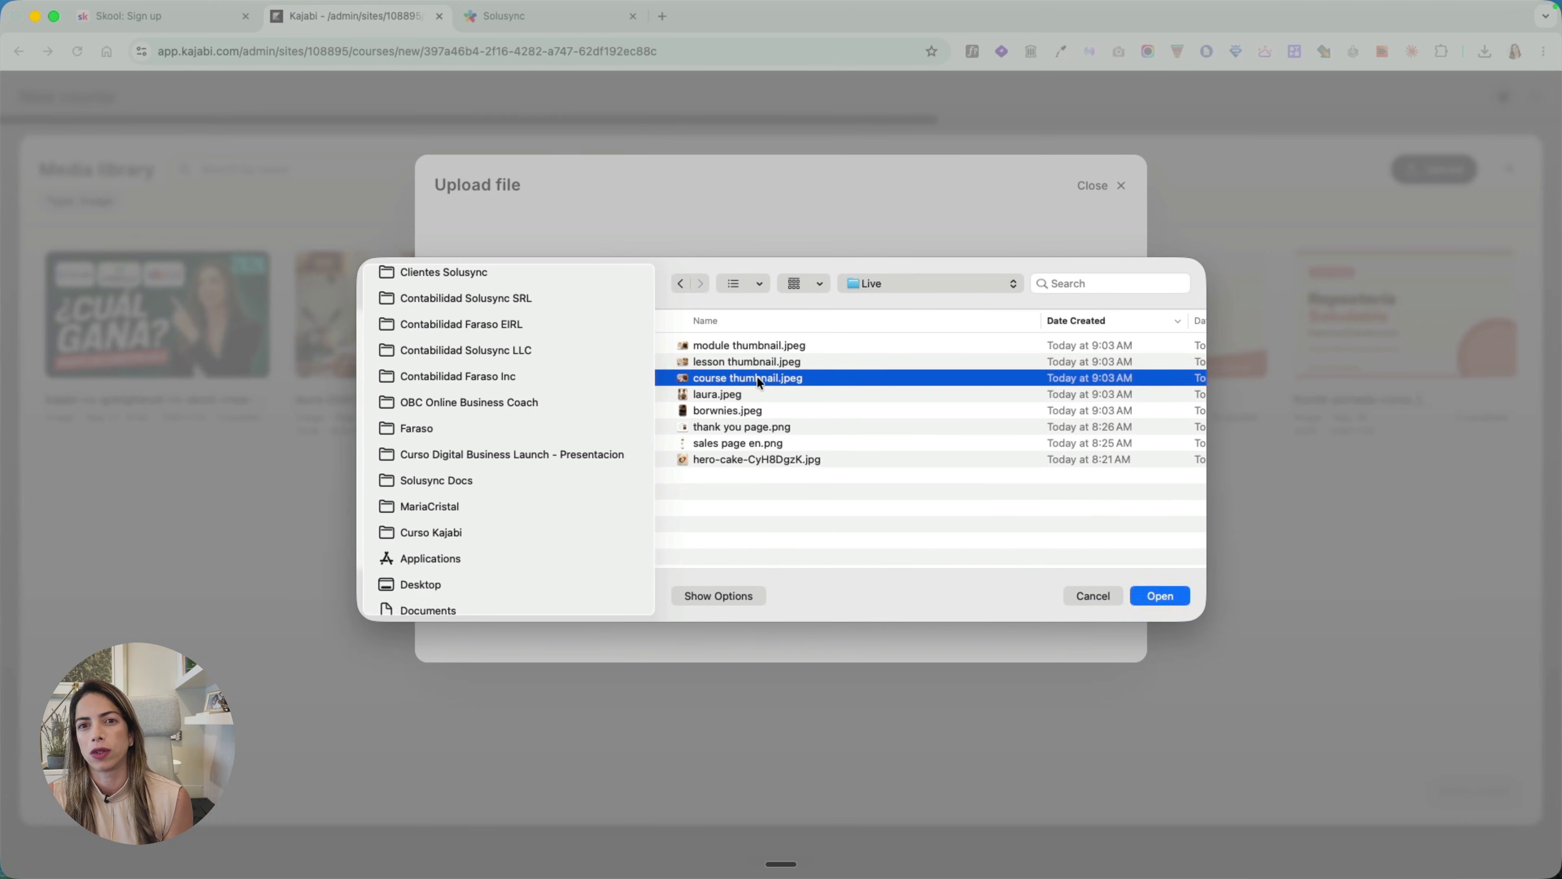
{"action": "double_click", "coordinate": [761, 381]}
{"action": "left_click", "coordinate": [1108, 237]}
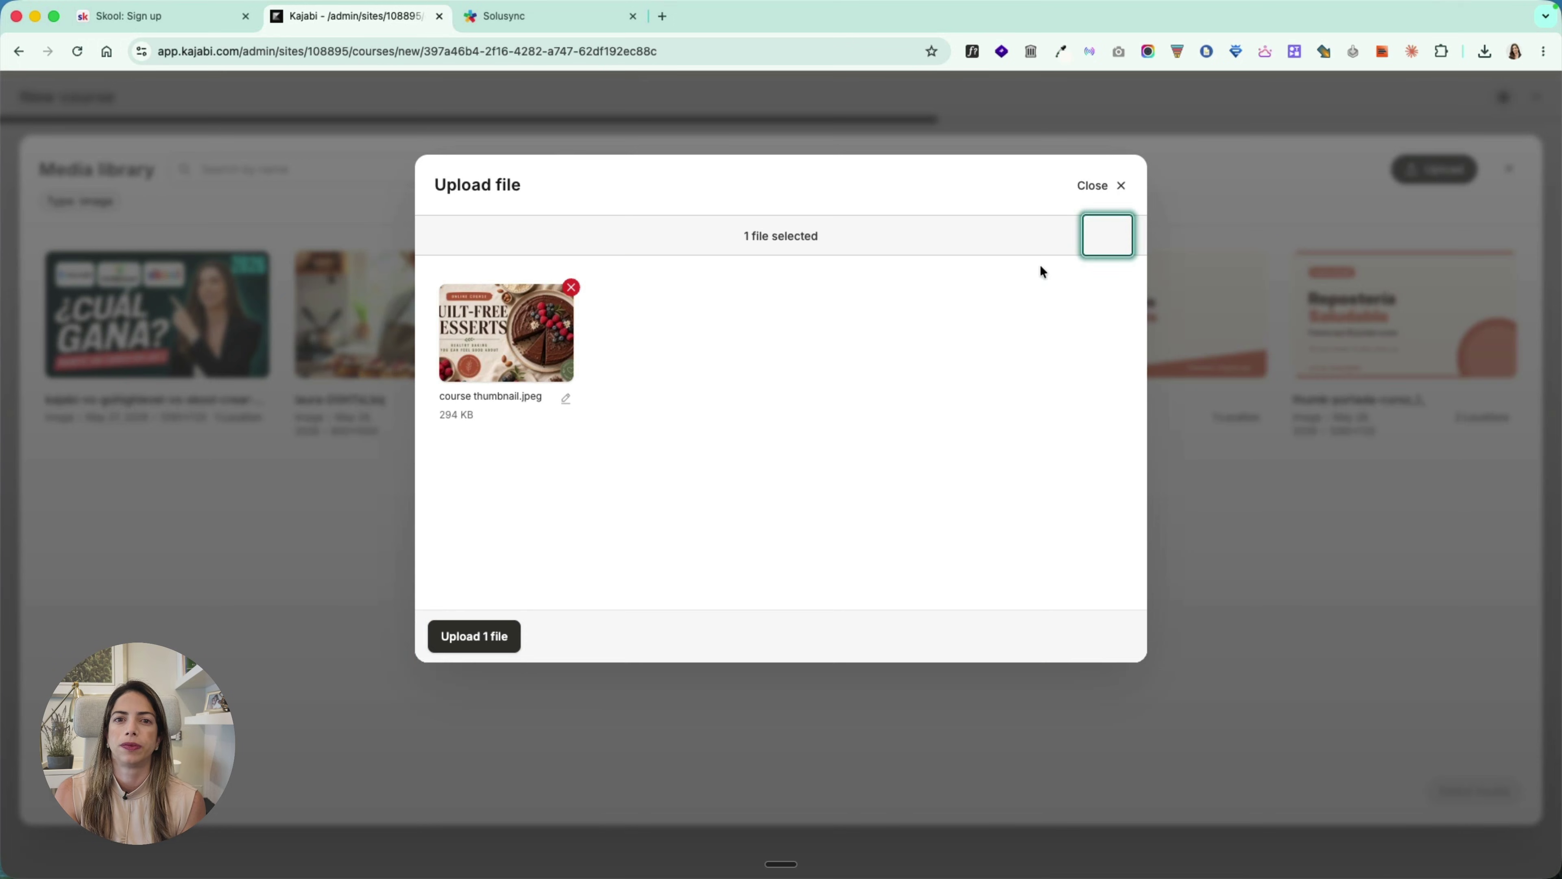
{"action": "left_click", "coordinate": [500, 637]}
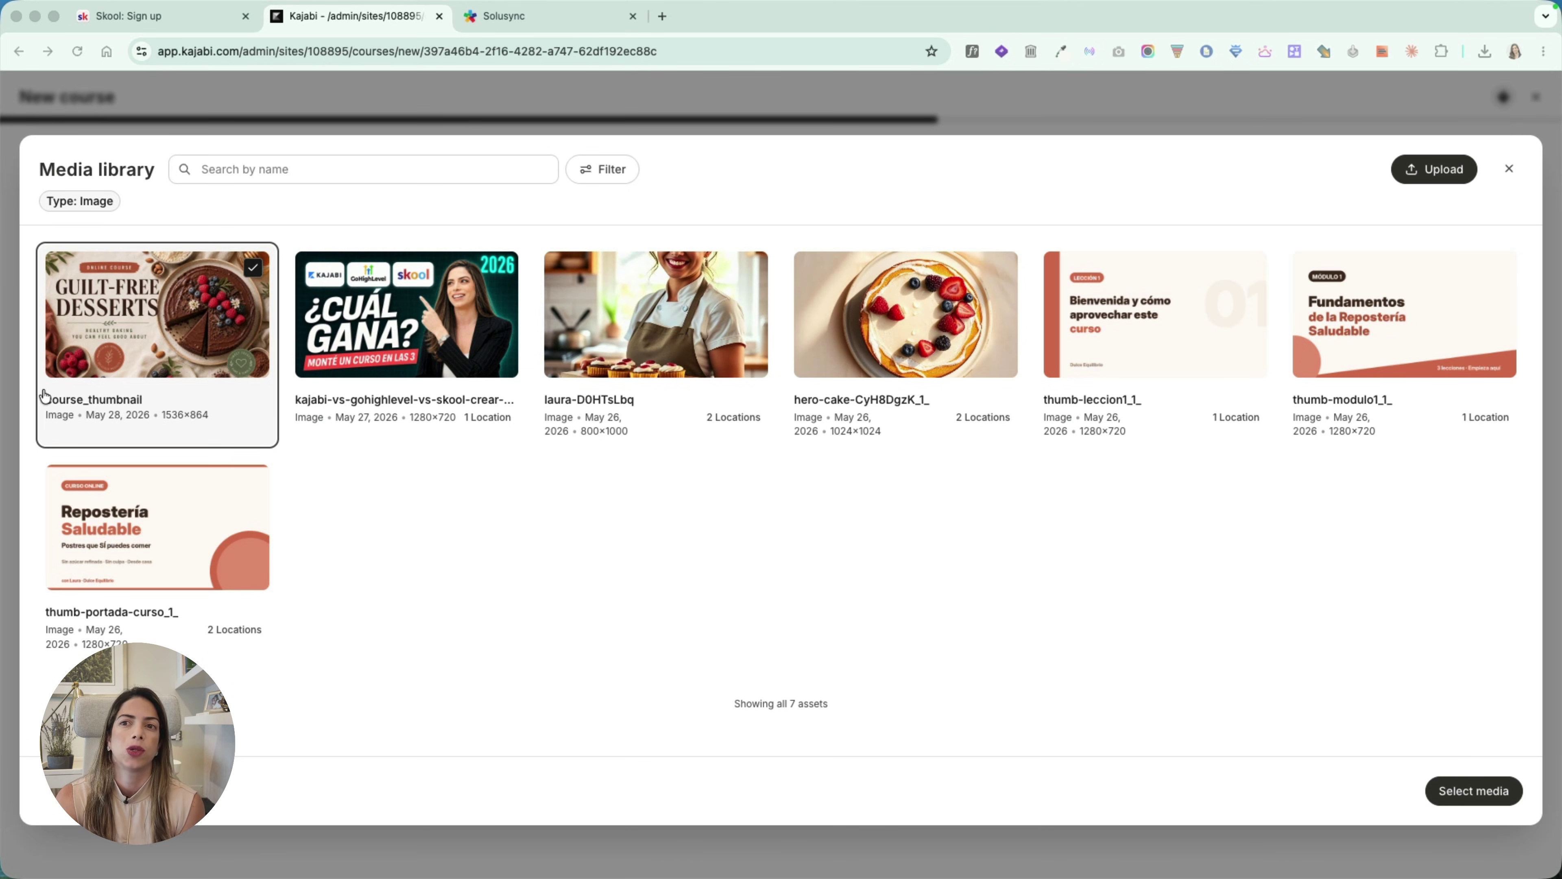
Step: Use the uploaded course_thumbnail image as the course thumbnail and continue to the pricing settings
{"action": "left_click", "coordinate": [1420, 174]}
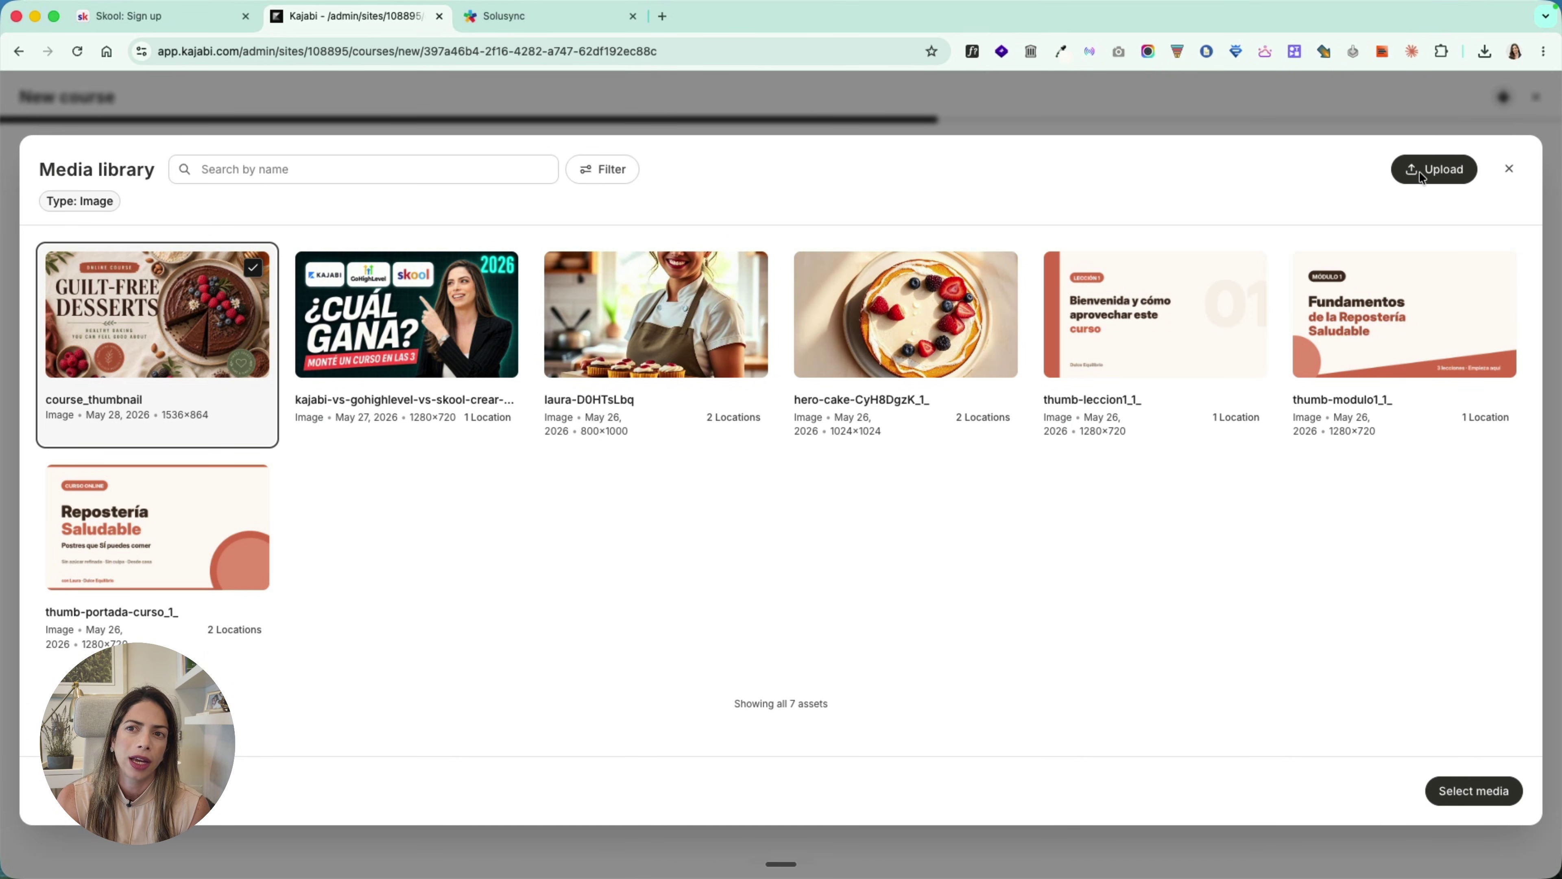
{"action": "left_click", "coordinate": [1424, 174]}
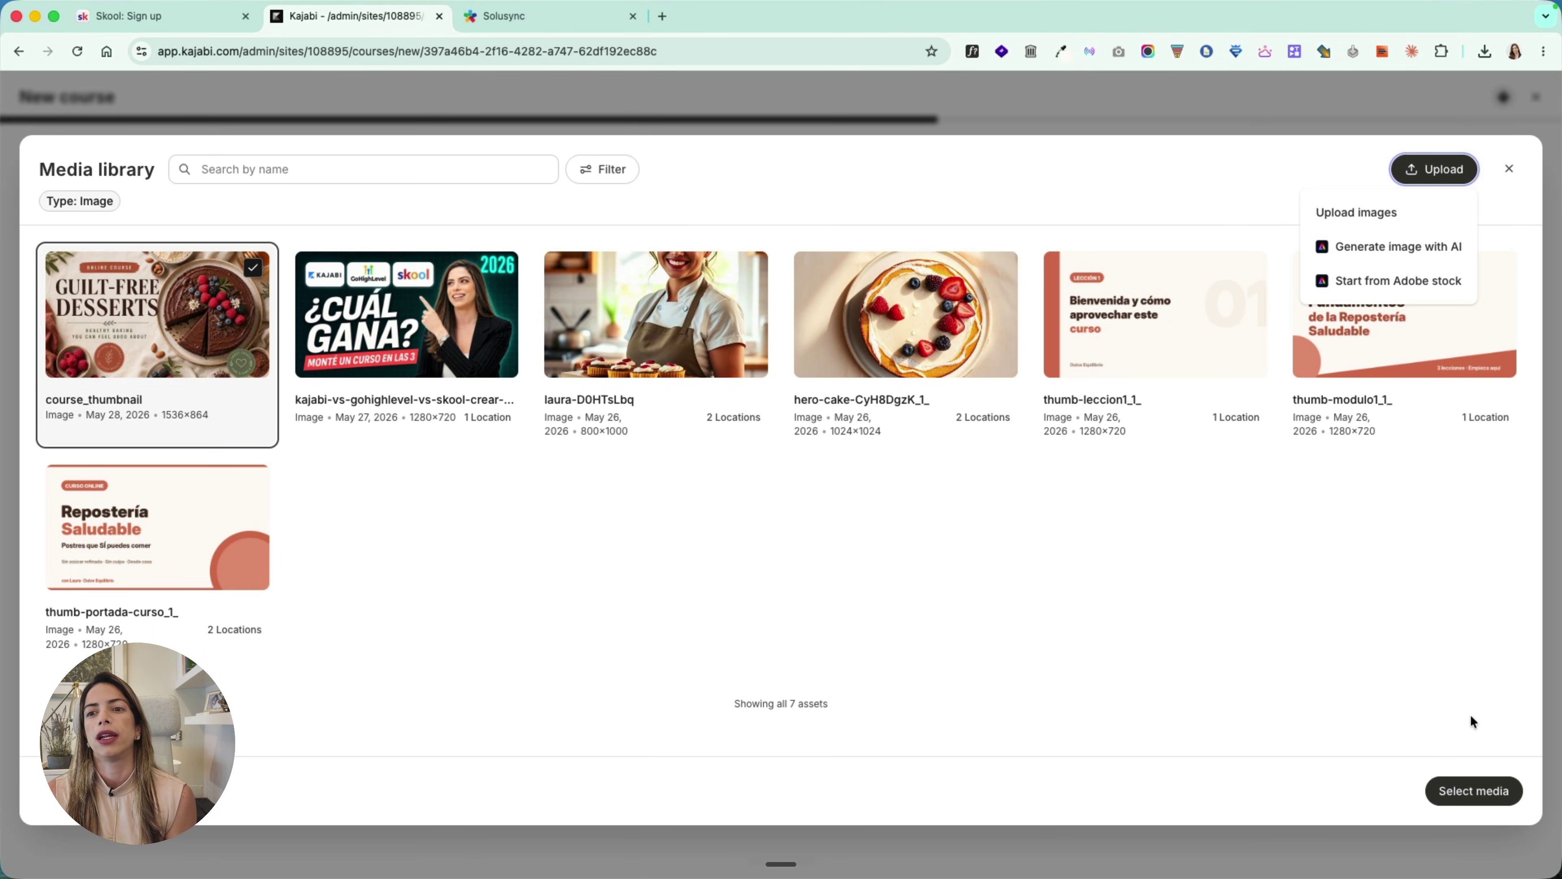
{"action": "left_click", "coordinate": [1474, 791]}
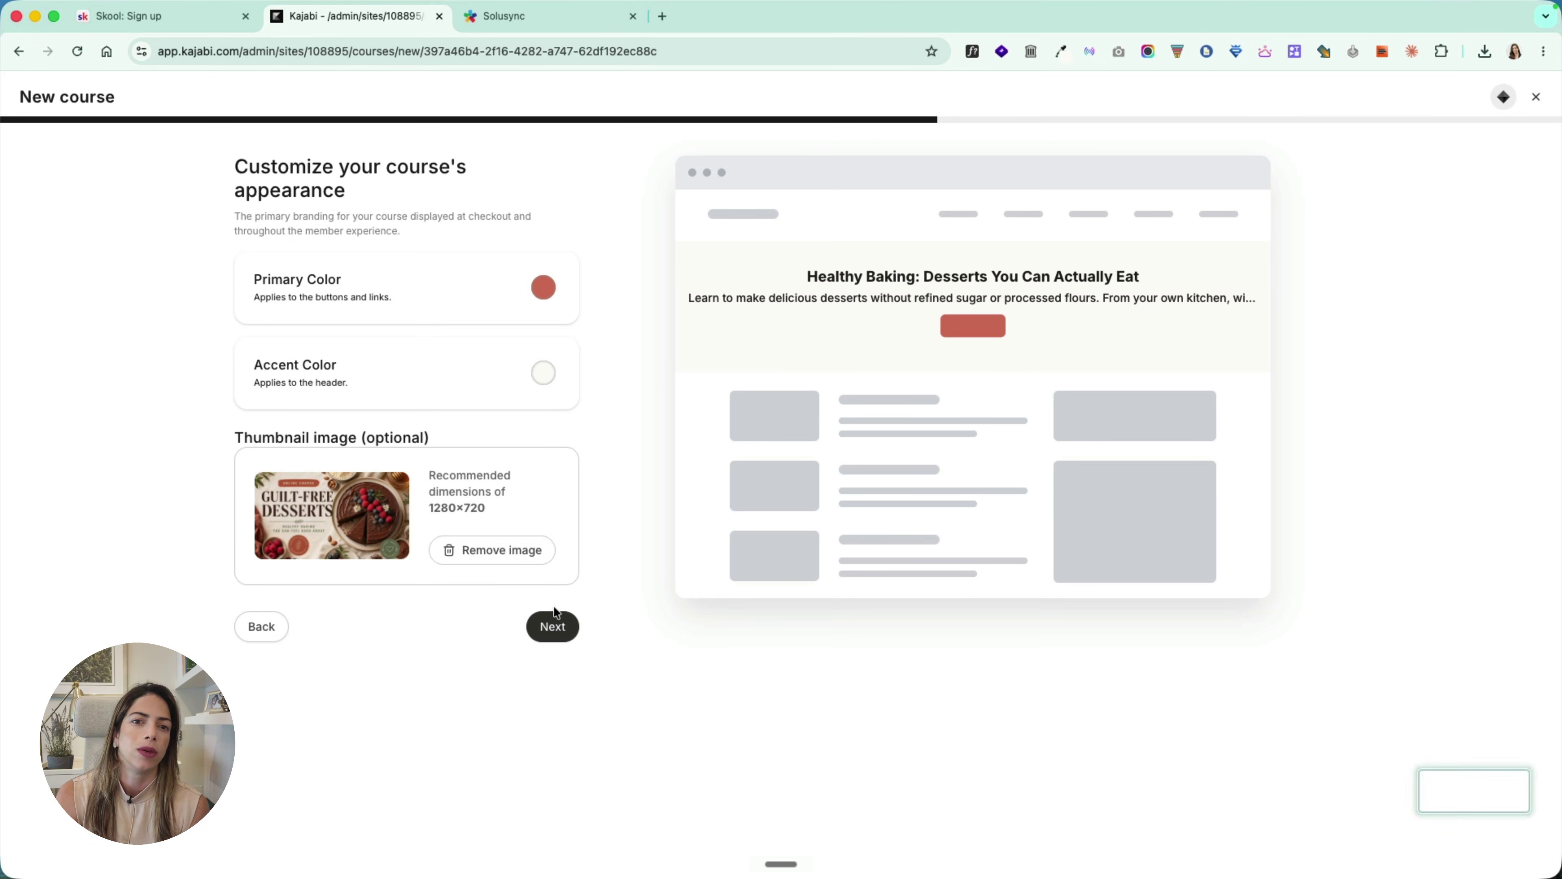
{"action": "left_click", "coordinate": [554, 622]}
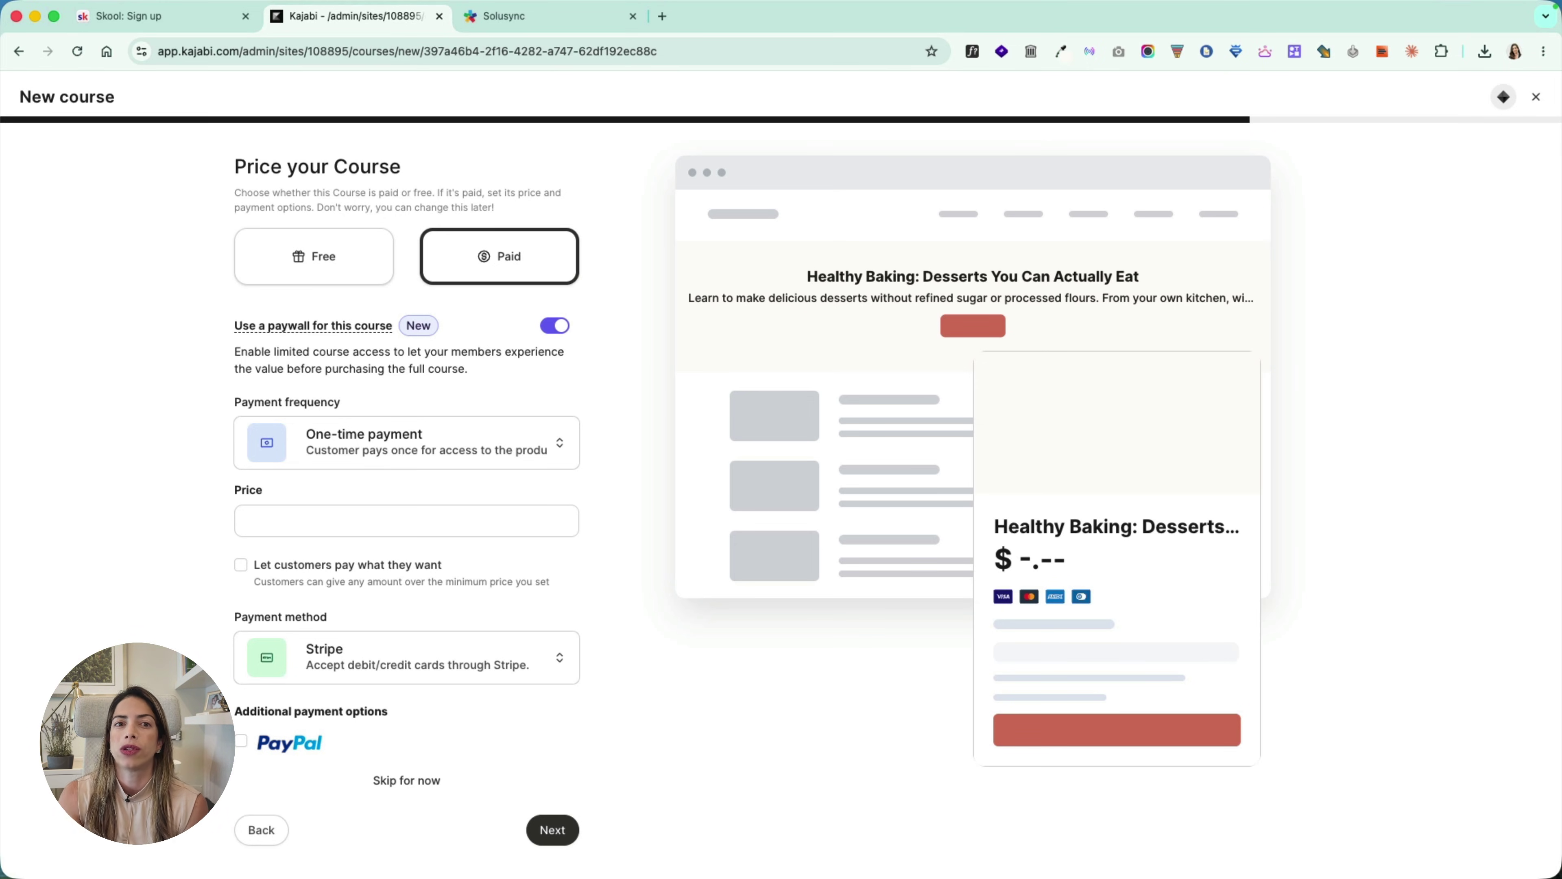
Step: Examine the payment frequency choices, keep One-time payment, and try the option that lets customers pay what they want
{"action": "left_click", "coordinate": [516, 419]}
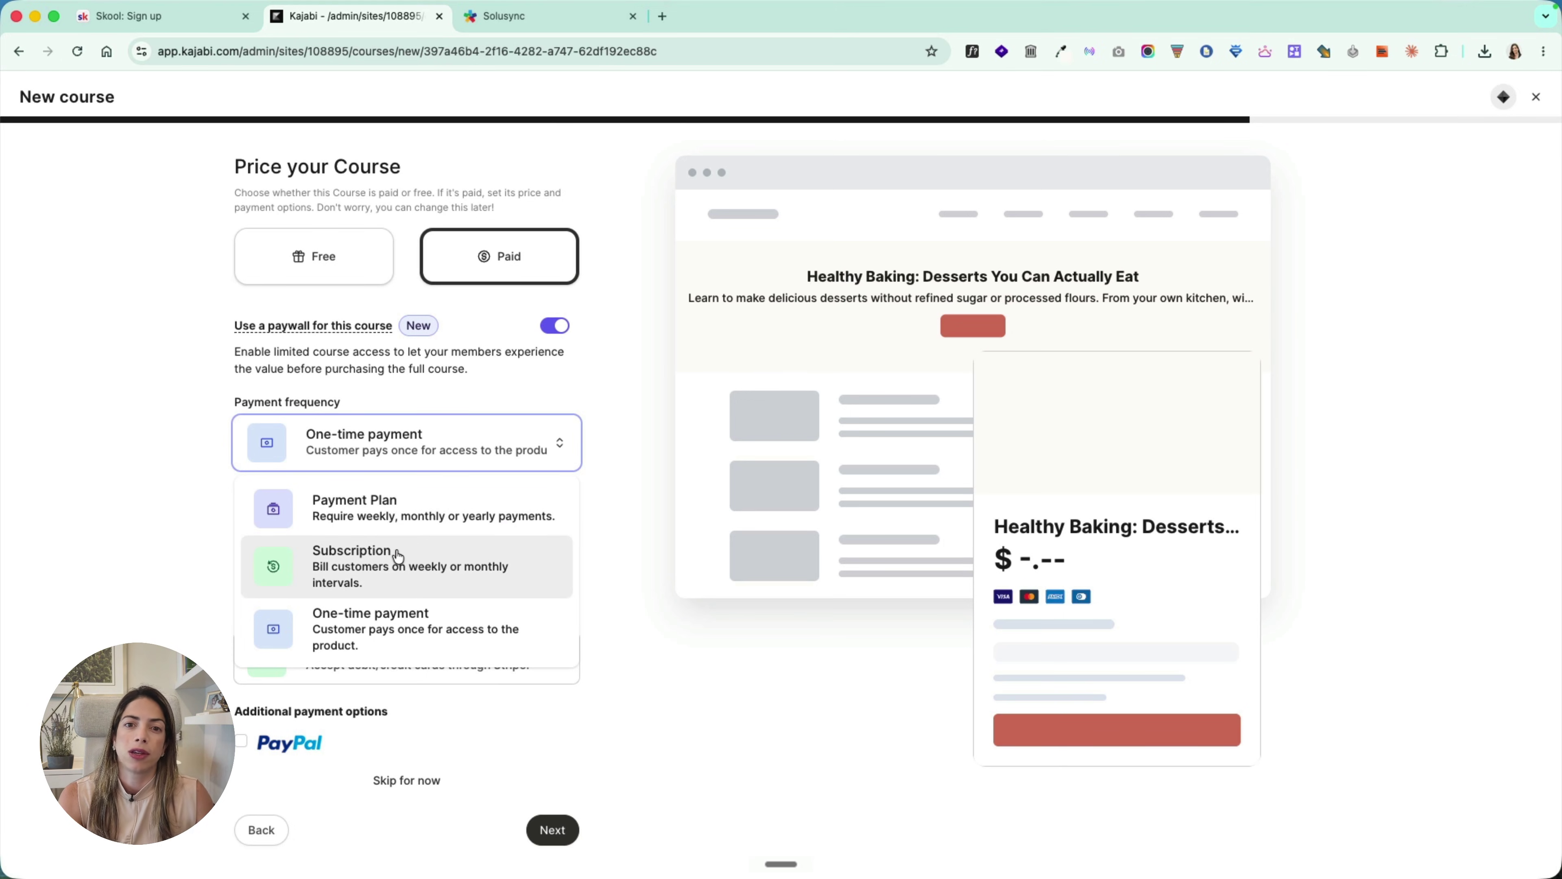
{"action": "left_click", "coordinate": [395, 615]}
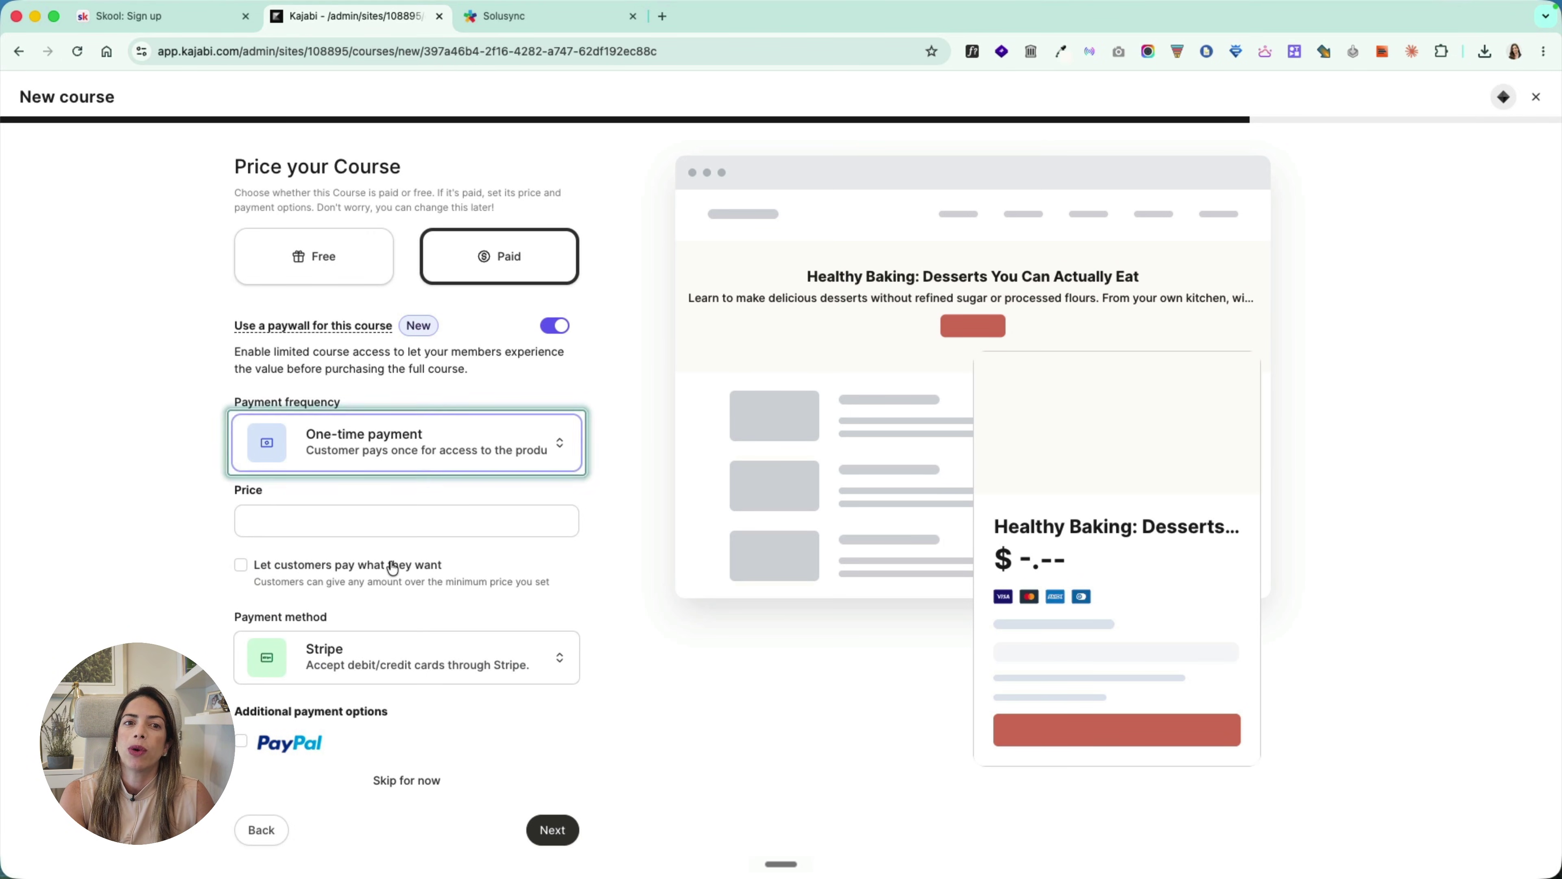
{"action": "left_click", "coordinate": [365, 569]}
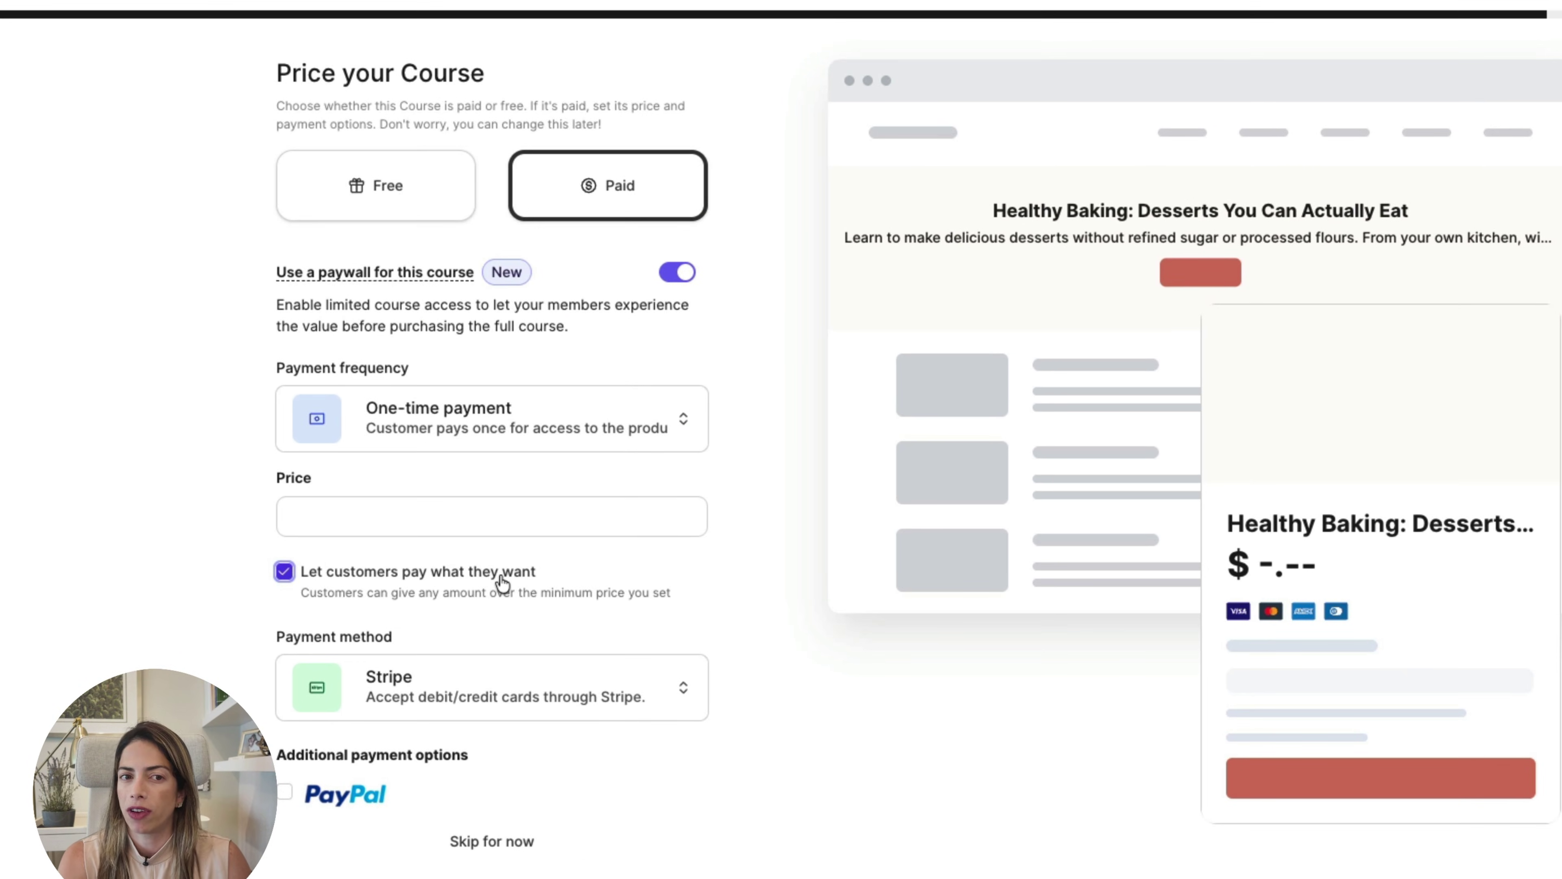
{"action": "left_click", "coordinate": [502, 580]}
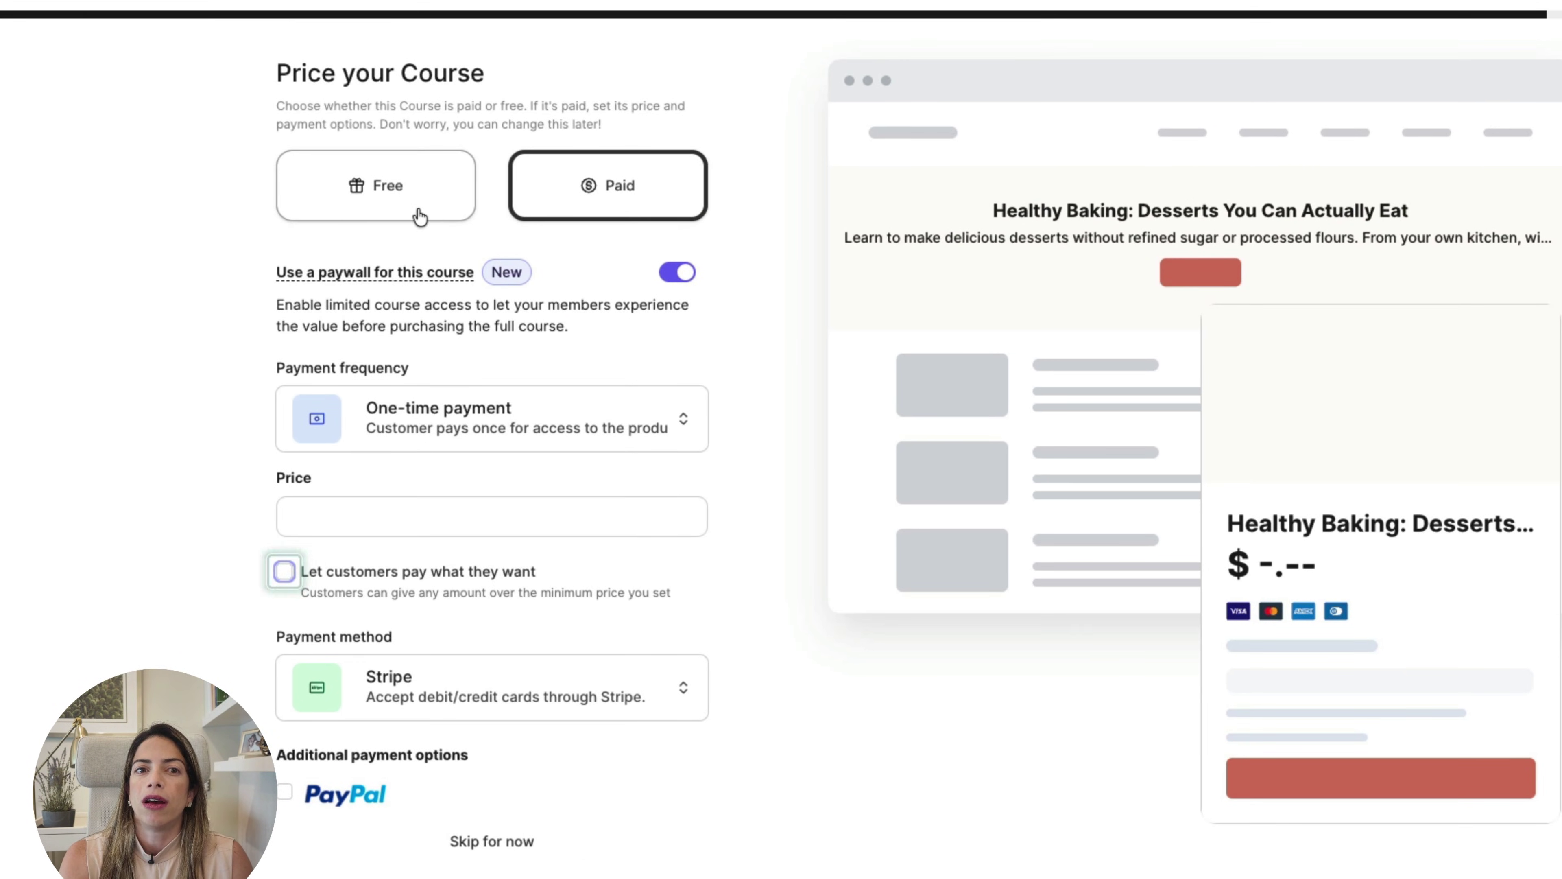
Step: Examine the available payment methods and keep Stripe for card payments
{"action": "left_click", "coordinate": [413, 711]}
{"action": "left_click", "coordinate": [411, 706]}
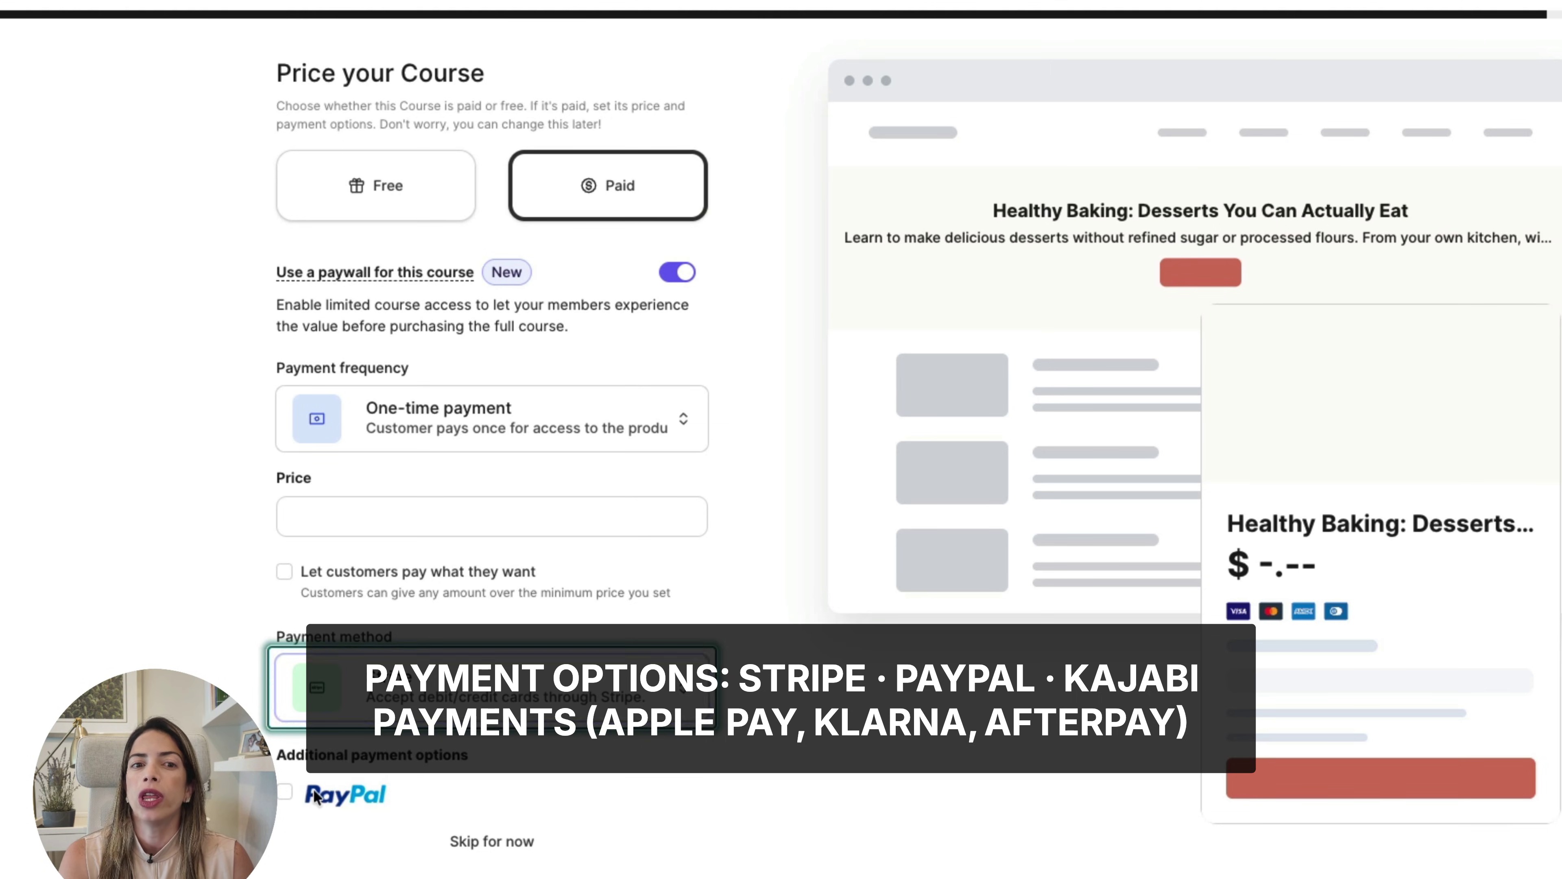
{"action": "key", "text": "Tab"}
{"action": "left_click", "coordinate": [459, 695]}
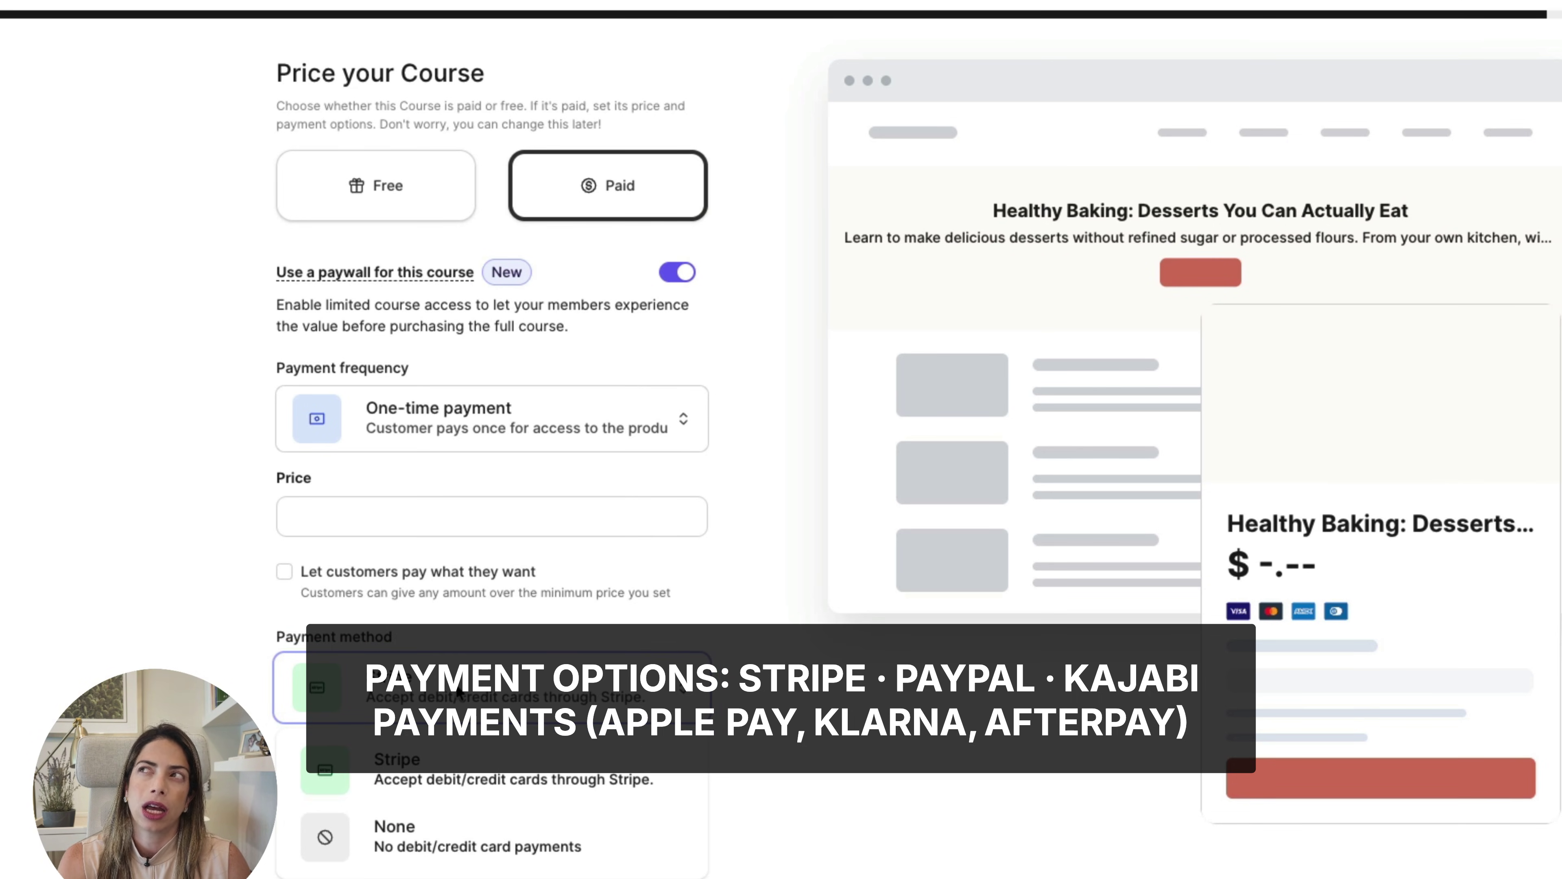
{"action": "left_click", "coordinate": [456, 716]}
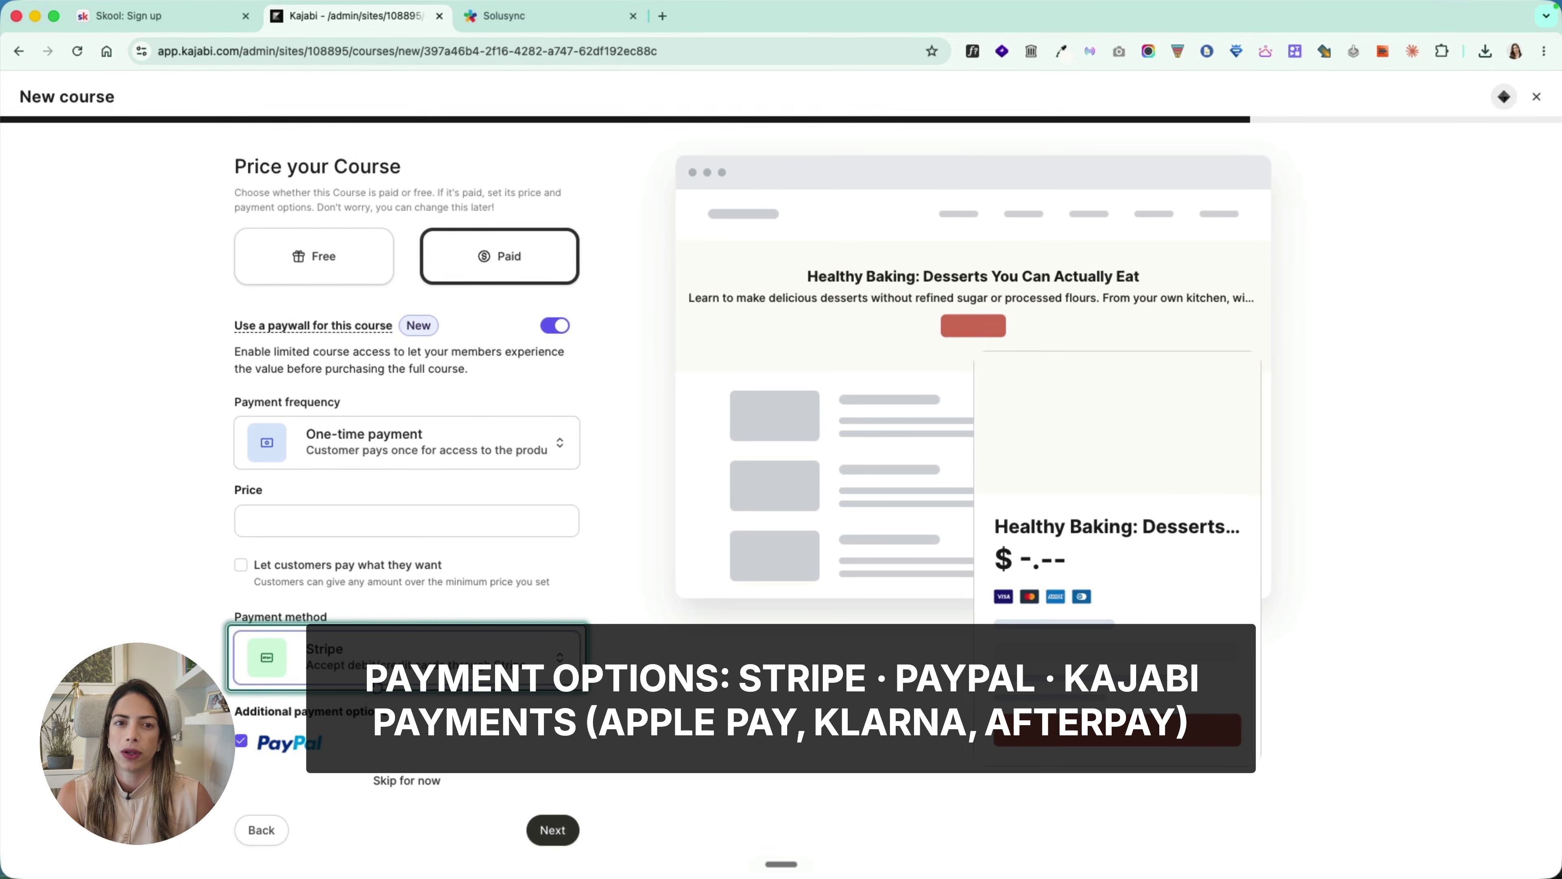
Step: Set the course price to $47 and continue to create the course
{"action": "left_click", "coordinate": [326, 524]}
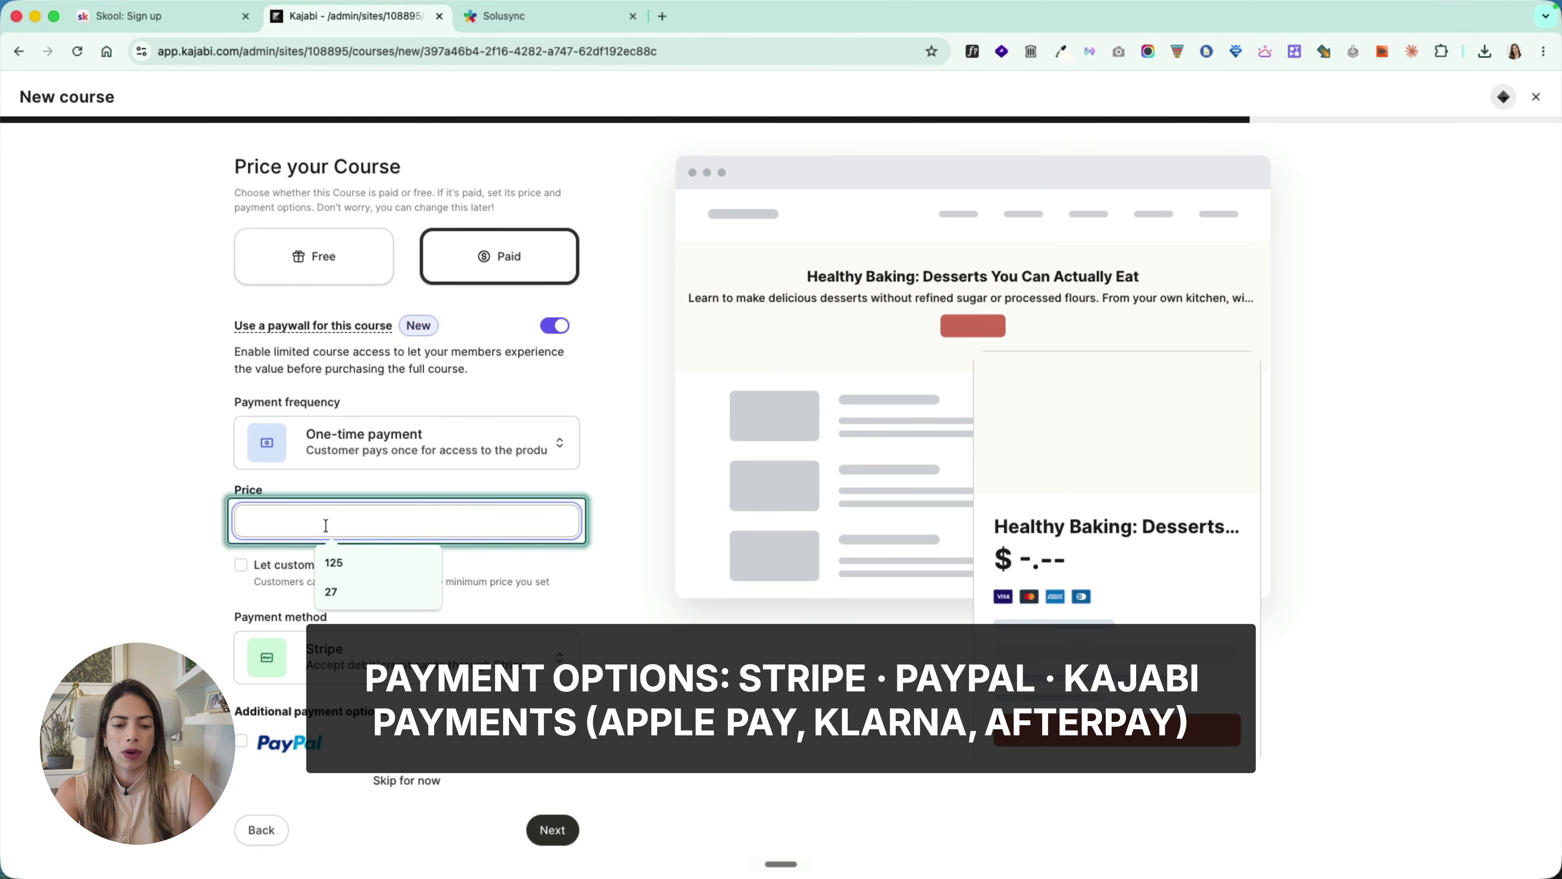
{"action": "type", "text": "47"}
{"action": "left_click", "coordinate": [553, 832]}
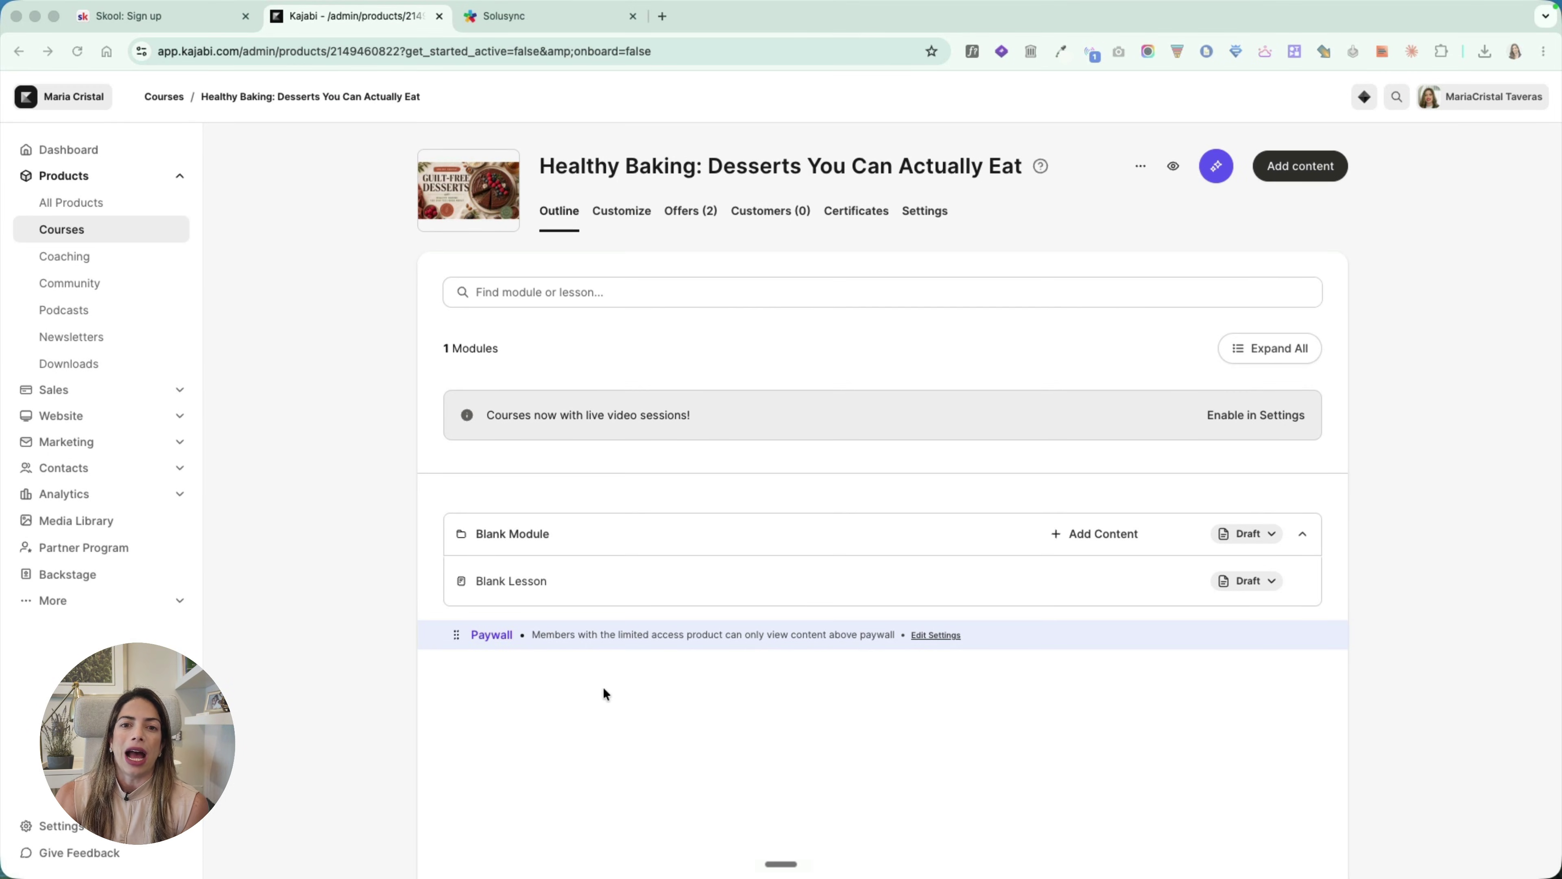
Step: Examine which content types can be added to the course outline, without adding any
{"action": "left_click", "coordinate": [649, 663]}
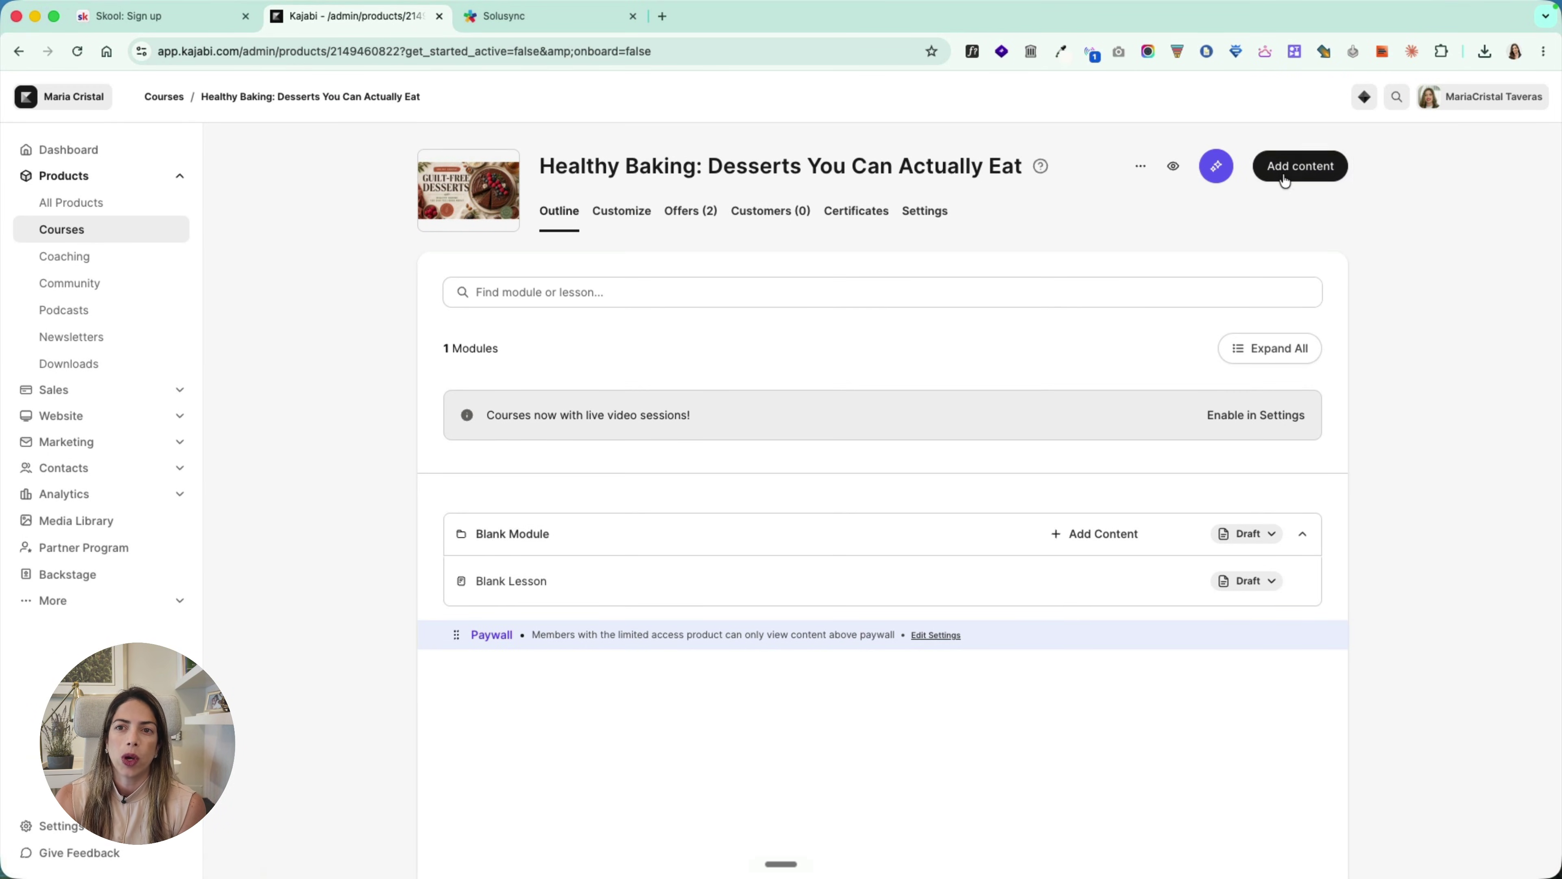
{"action": "left_click", "coordinate": [1322, 167]}
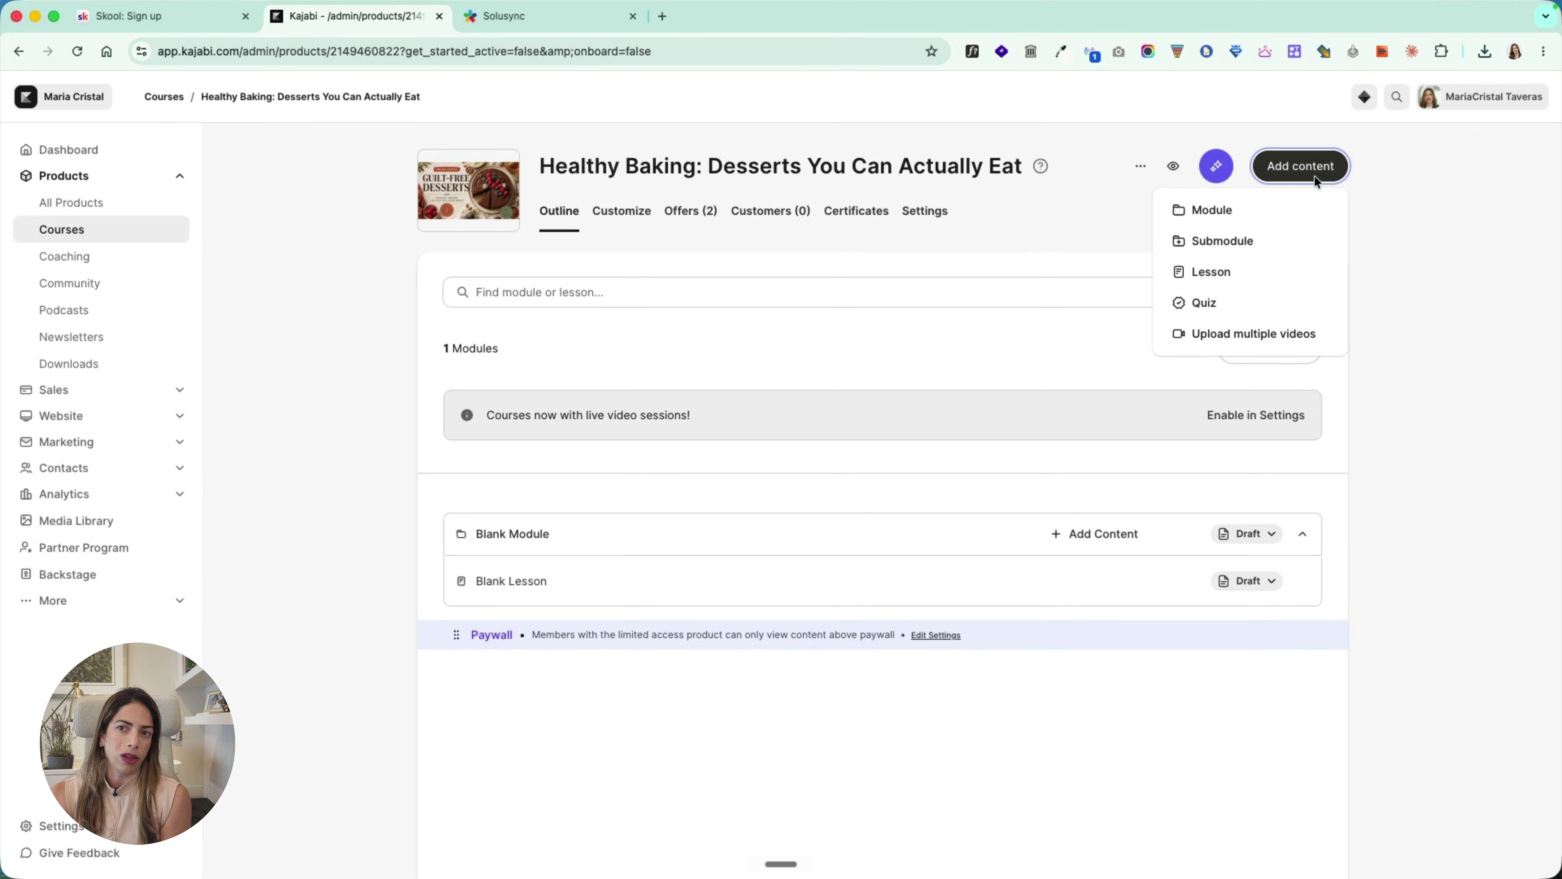
{"action": "left_click", "coordinate": [1043, 667]}
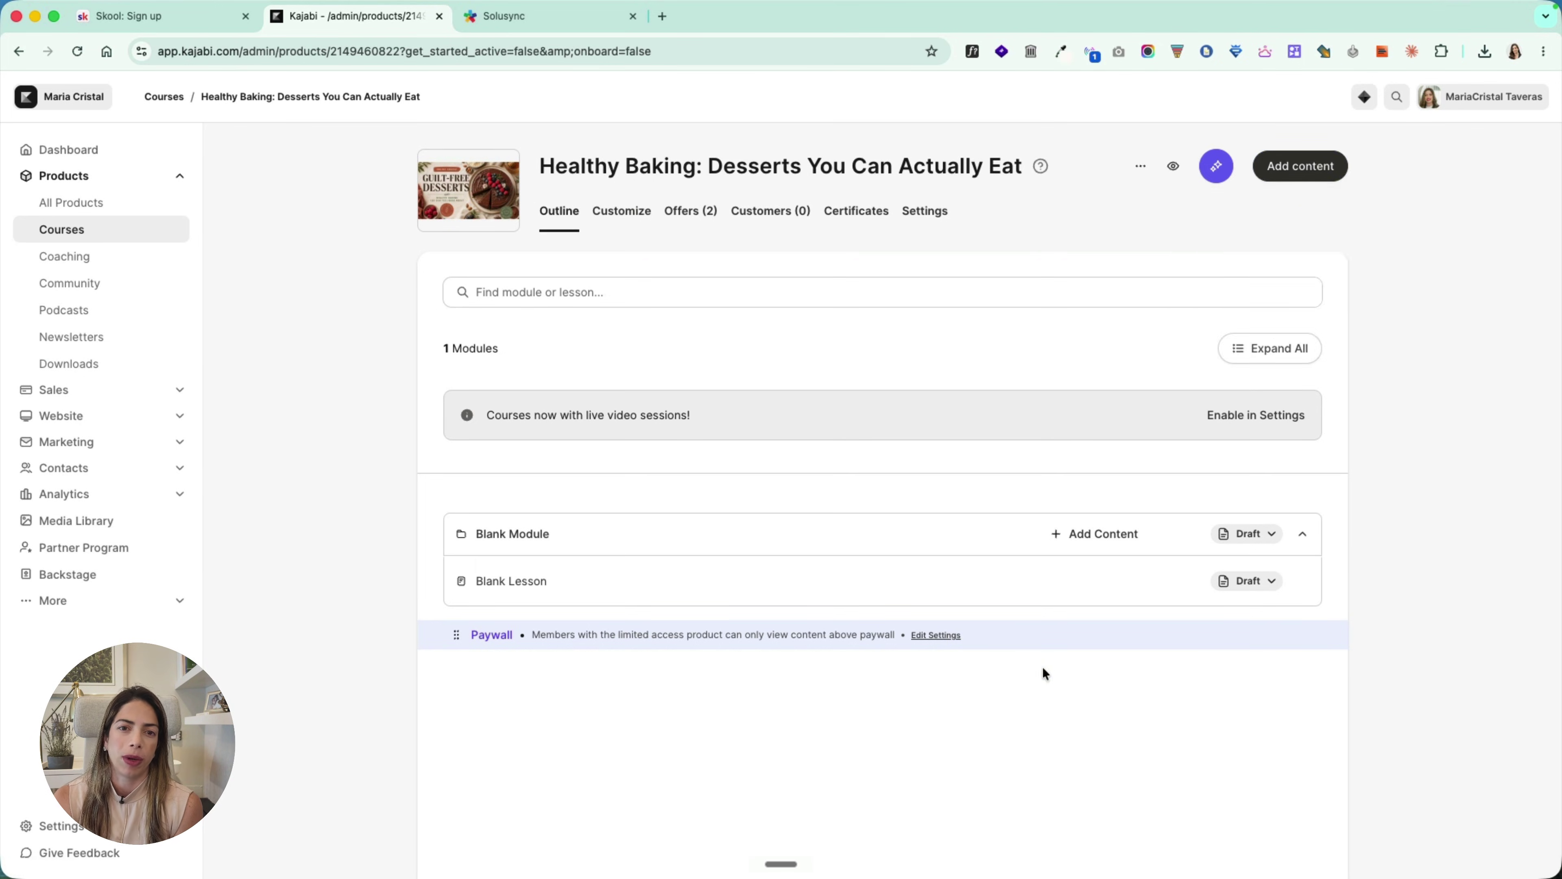
Step: Retitle the blank module "Healthy Baking Foundations" and describe it as "Welcome and how to get the most out of this course"
{"action": "left_click", "coordinate": [512, 535]}
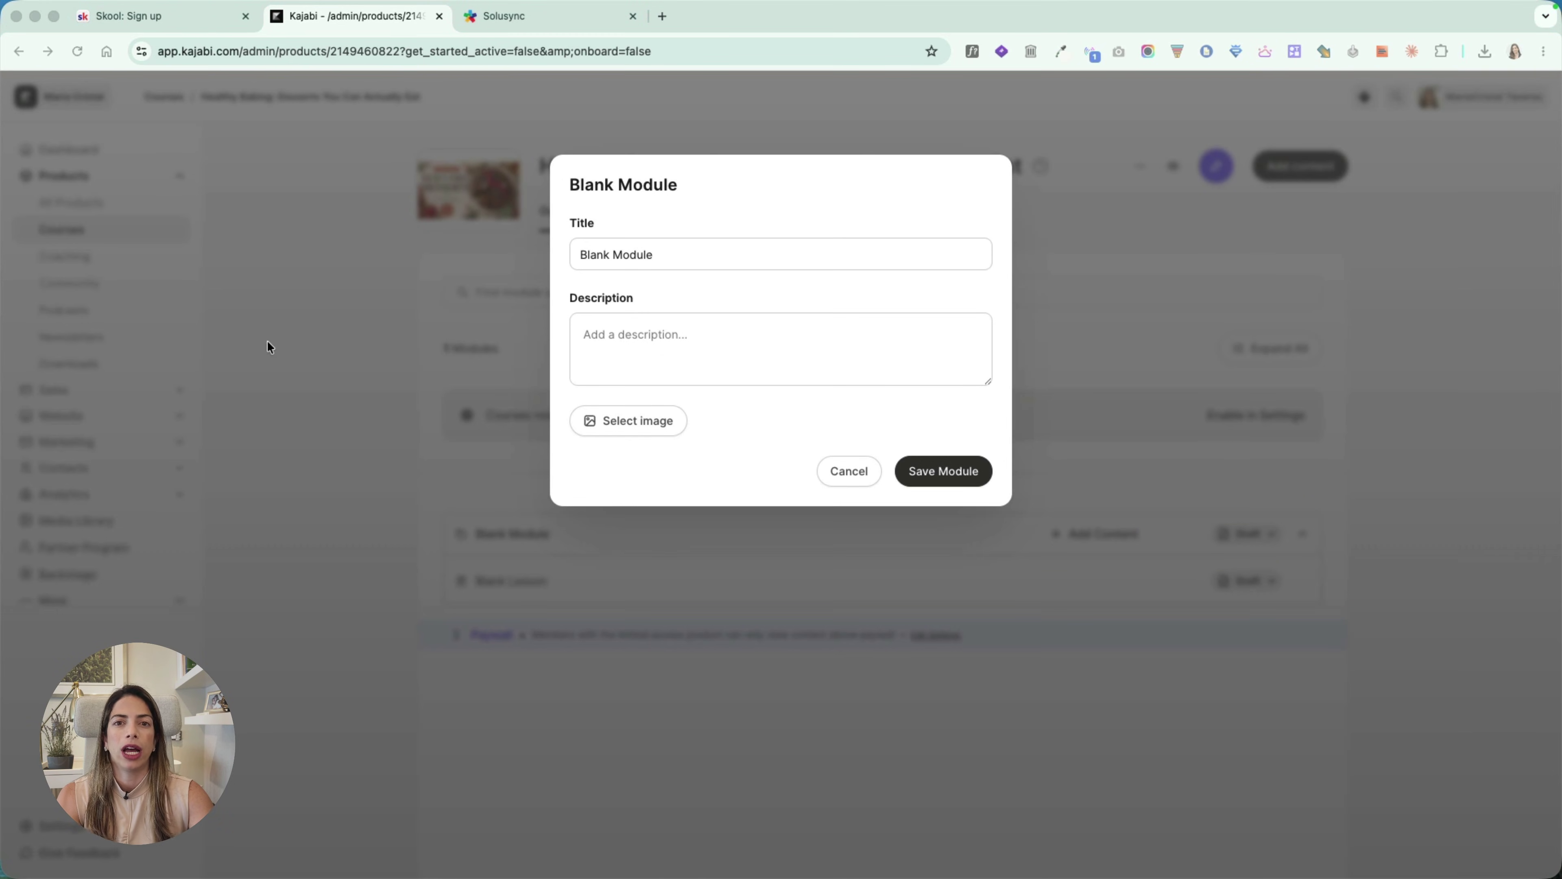
{"action": "left_click", "coordinate": [802, 252]}
{"action": "type", "text": "Healthy Baking Foundations"}
{"action": "left_click_drag", "start_coordinate": [654, 254], "coordinate": [577, 254]}
{"action": "key", "text": "BackSpace"}
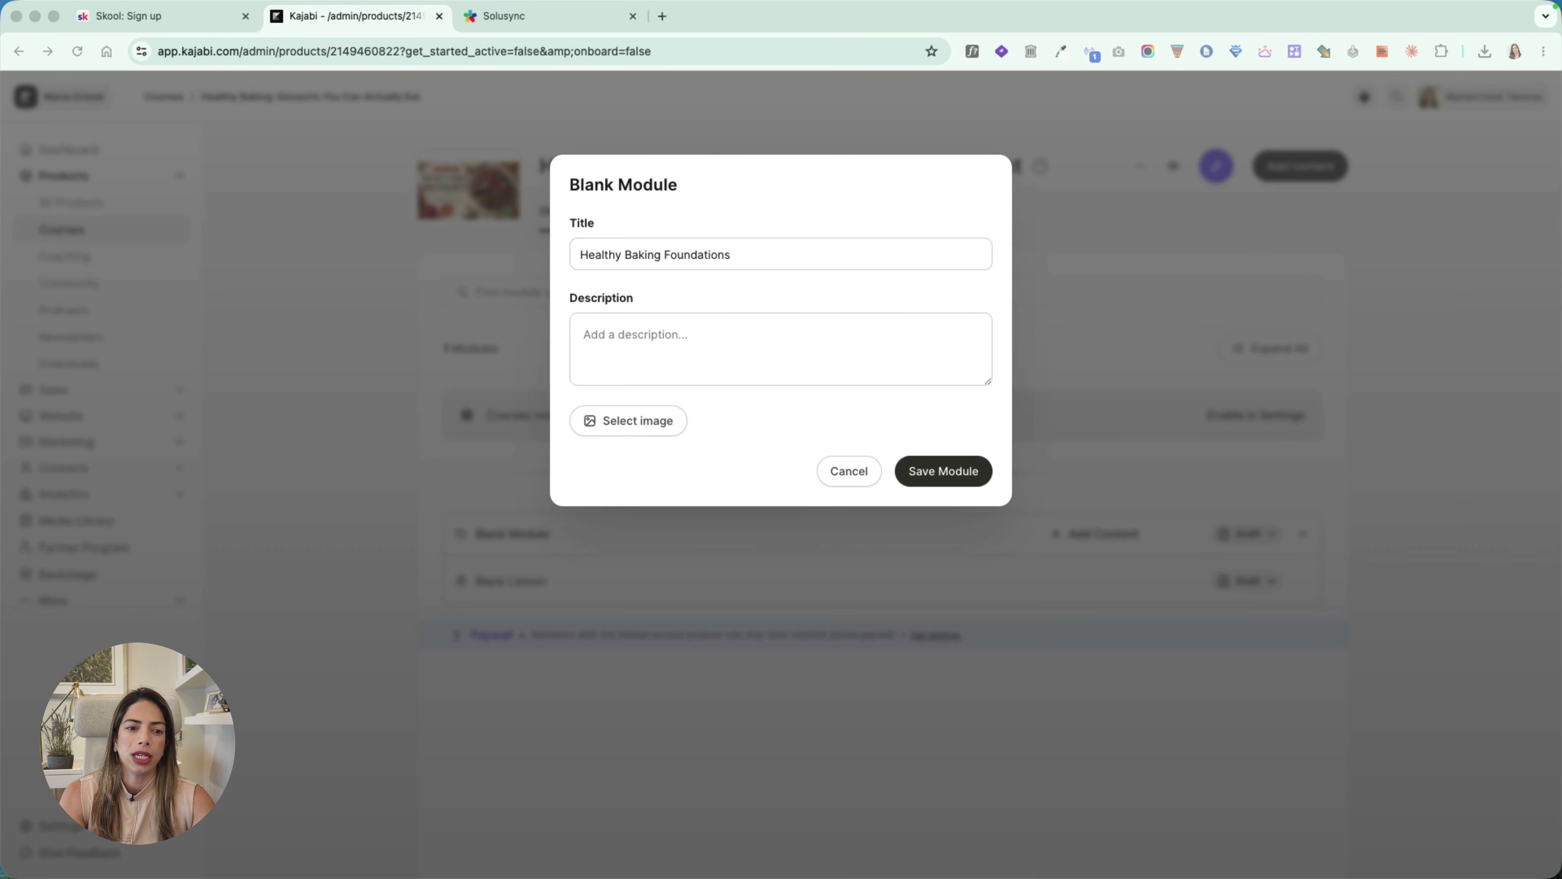
{"action": "left_click", "coordinate": [674, 346]}
{"action": "type", "text": "Welcome and how to get the most out of this course"}
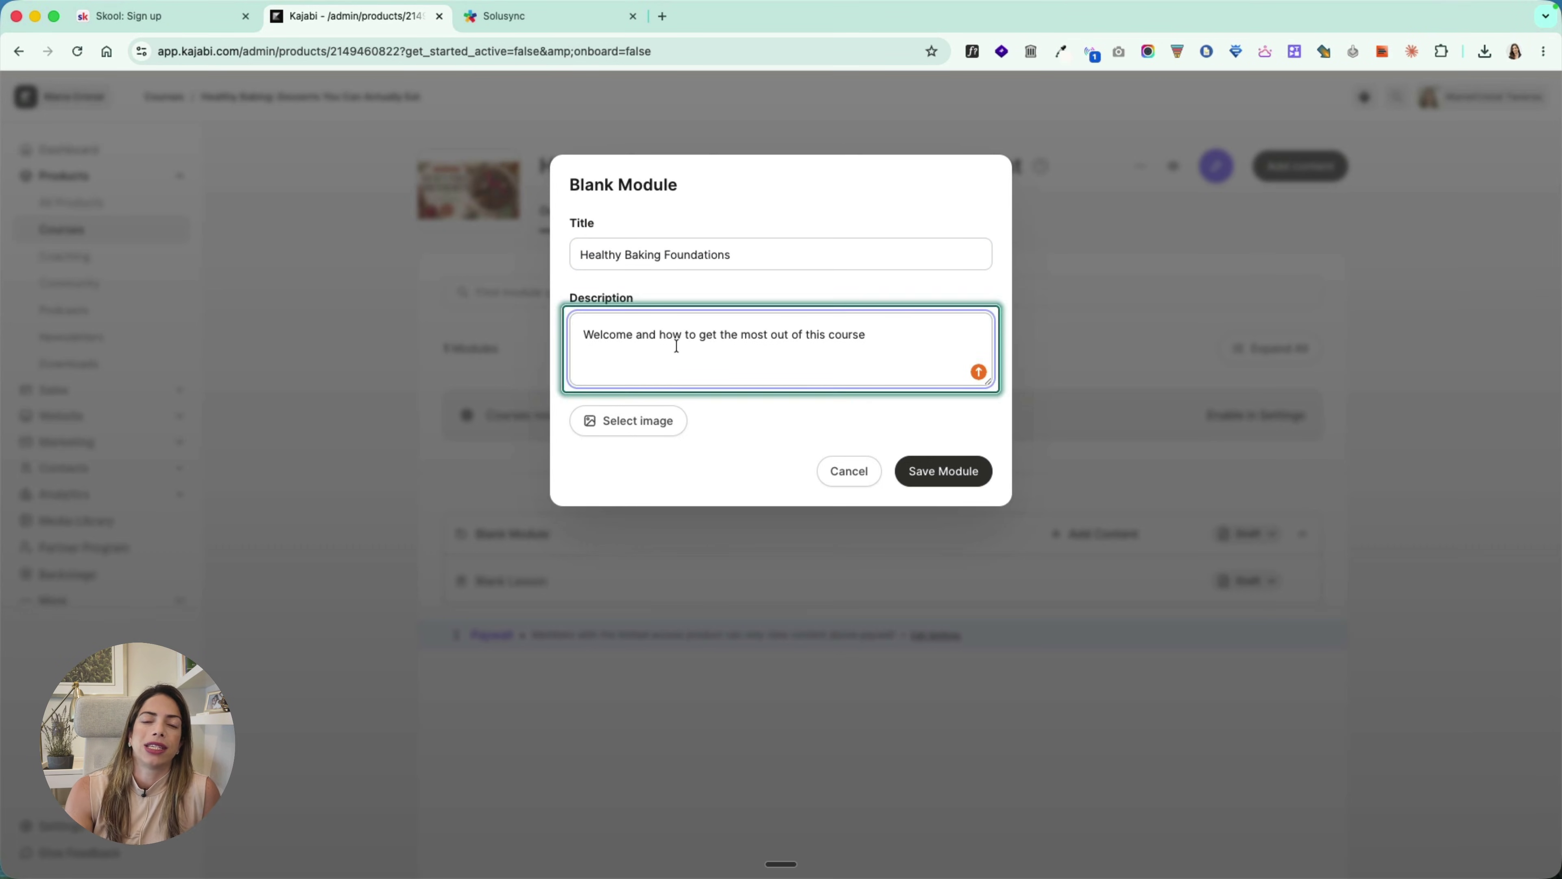
Step: Upload module thumbnail.jpeg to the media library and use it as the module's image
{"action": "left_click", "coordinate": [640, 423]}
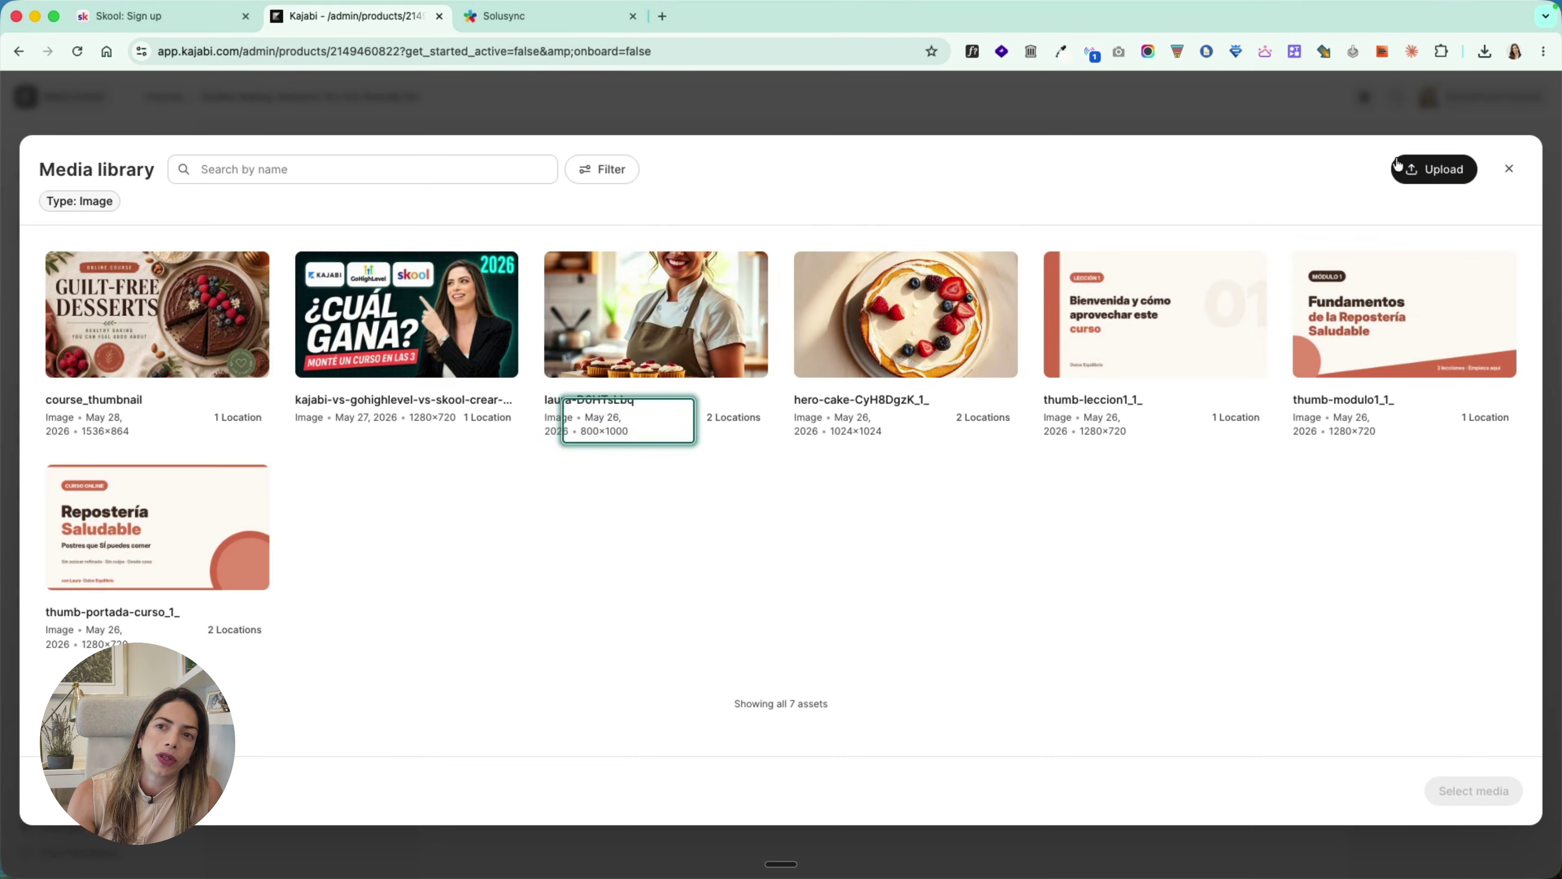
{"action": "left_click", "coordinate": [1437, 168]}
{"action": "left_click", "coordinate": [1389, 212]}
{"action": "left_click", "coordinate": [592, 453]}
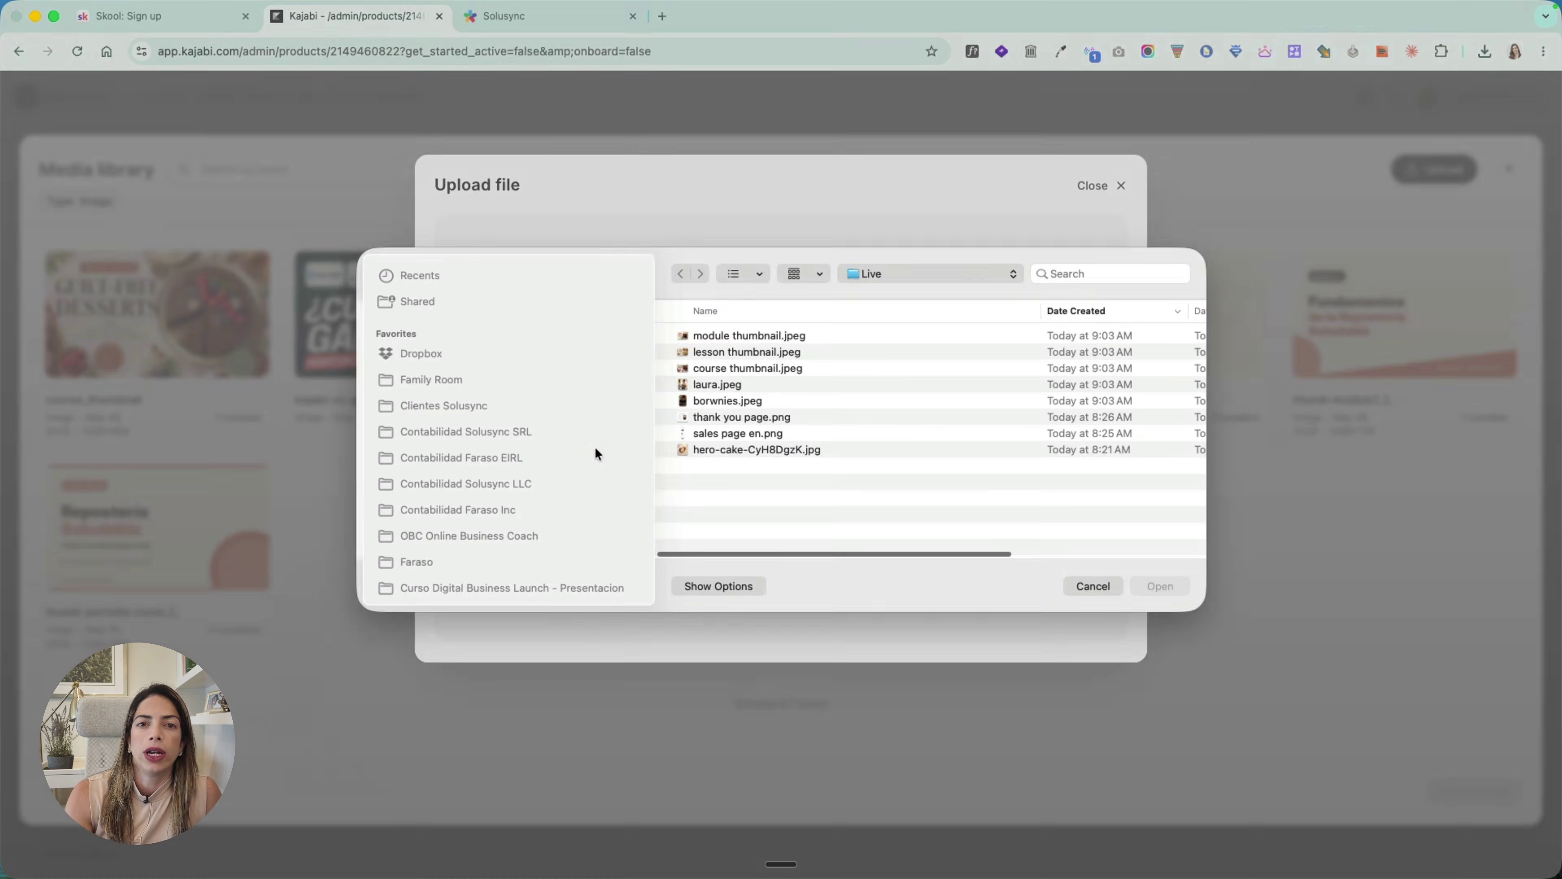
{"action": "double_click", "coordinate": [810, 344]}
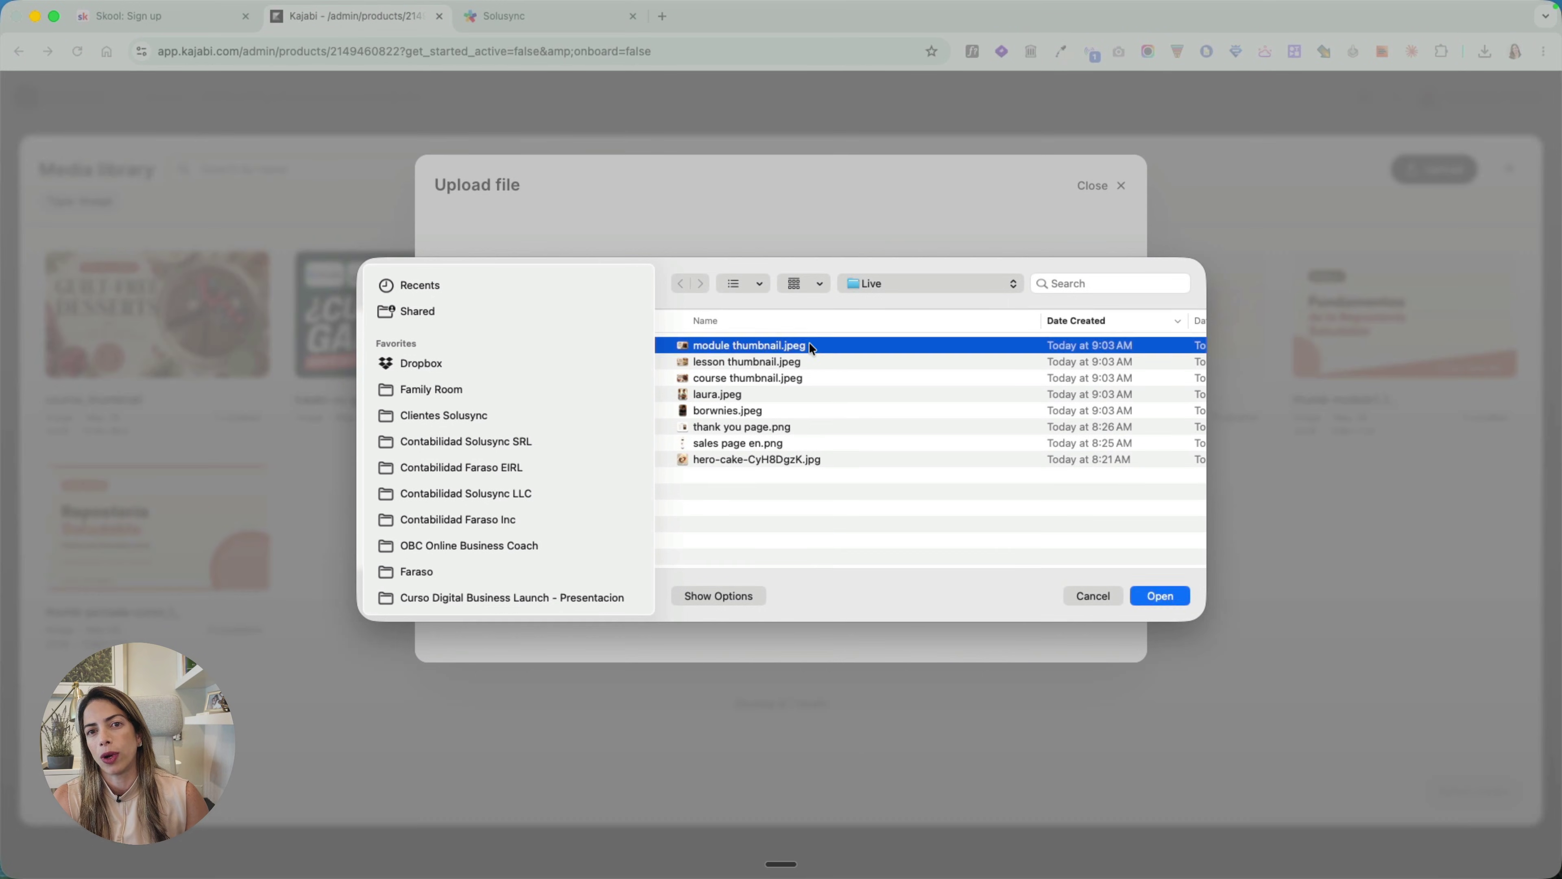
{"action": "left_click", "coordinate": [1107, 236]}
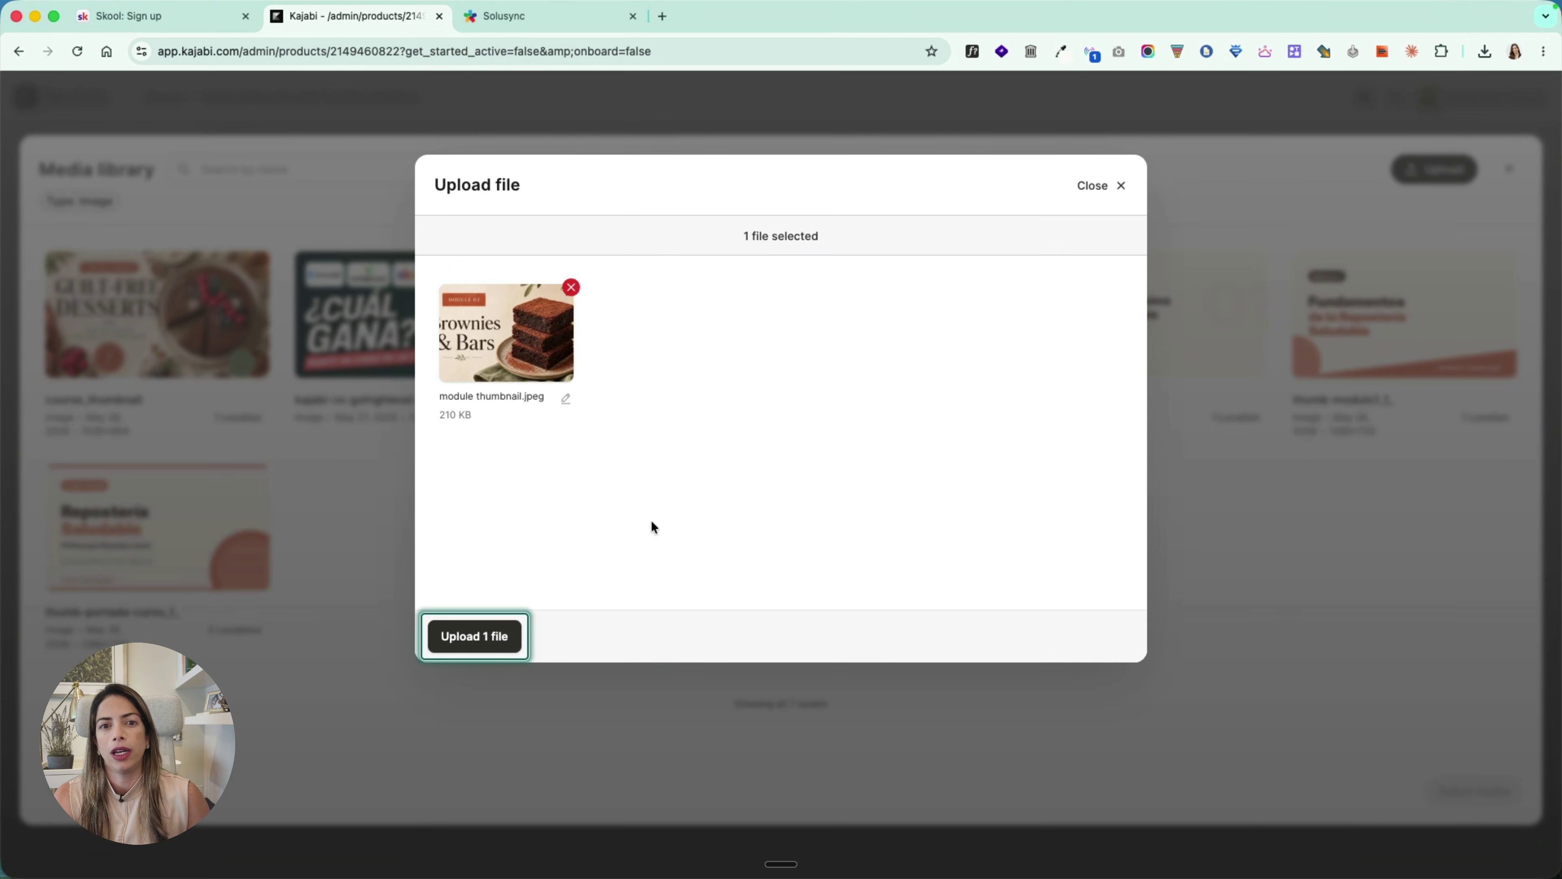
{"action": "left_click", "coordinate": [491, 634]}
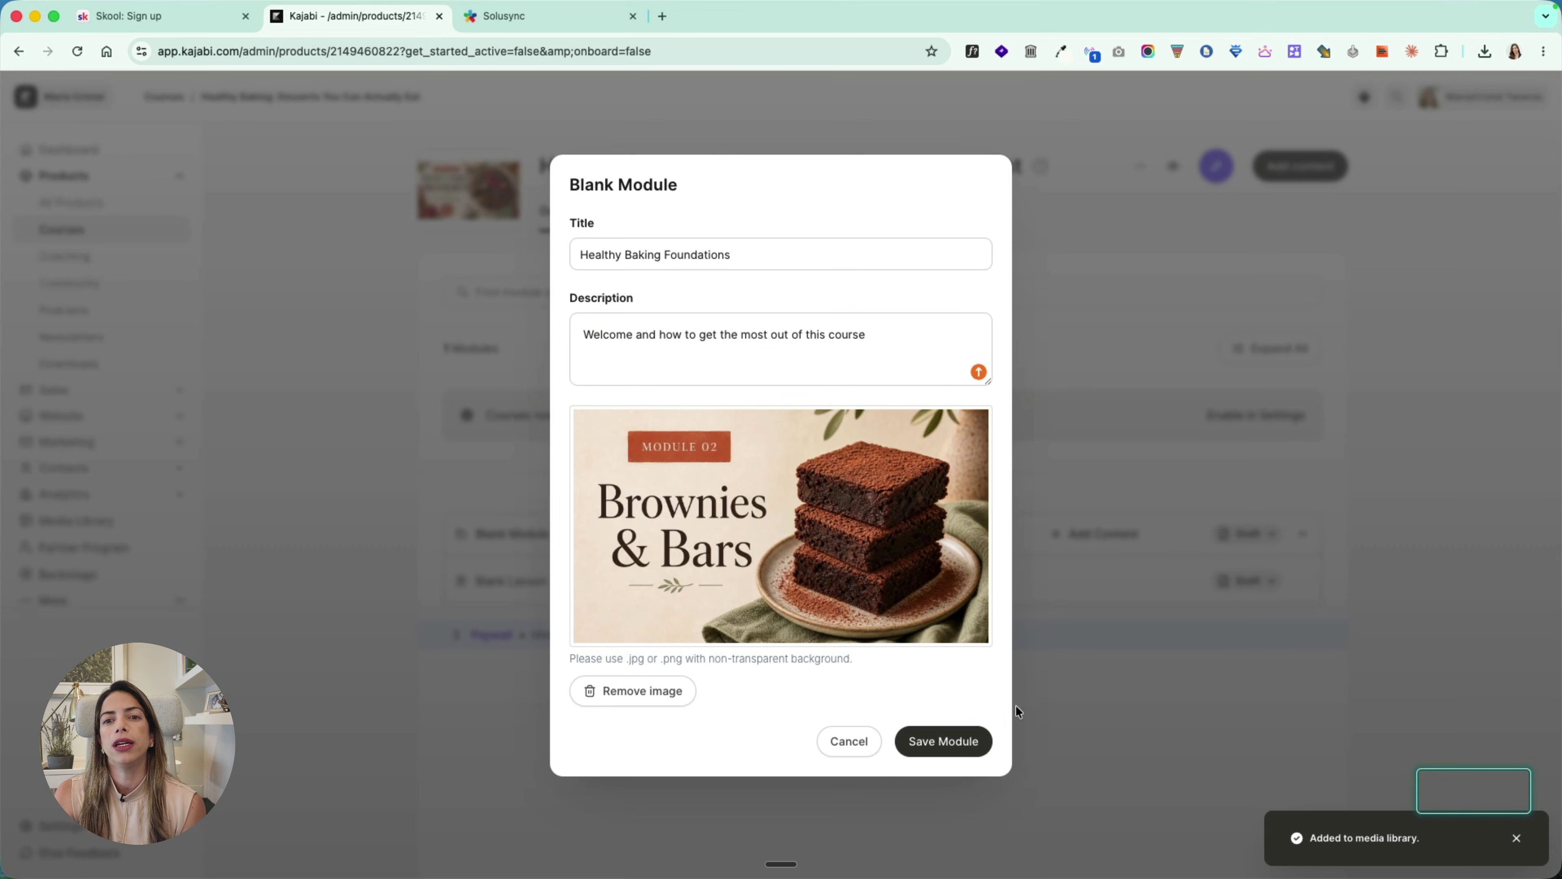
Step: Save the module, preview its student-facing page, and return to the course outline
{"action": "left_click", "coordinate": [974, 742]}
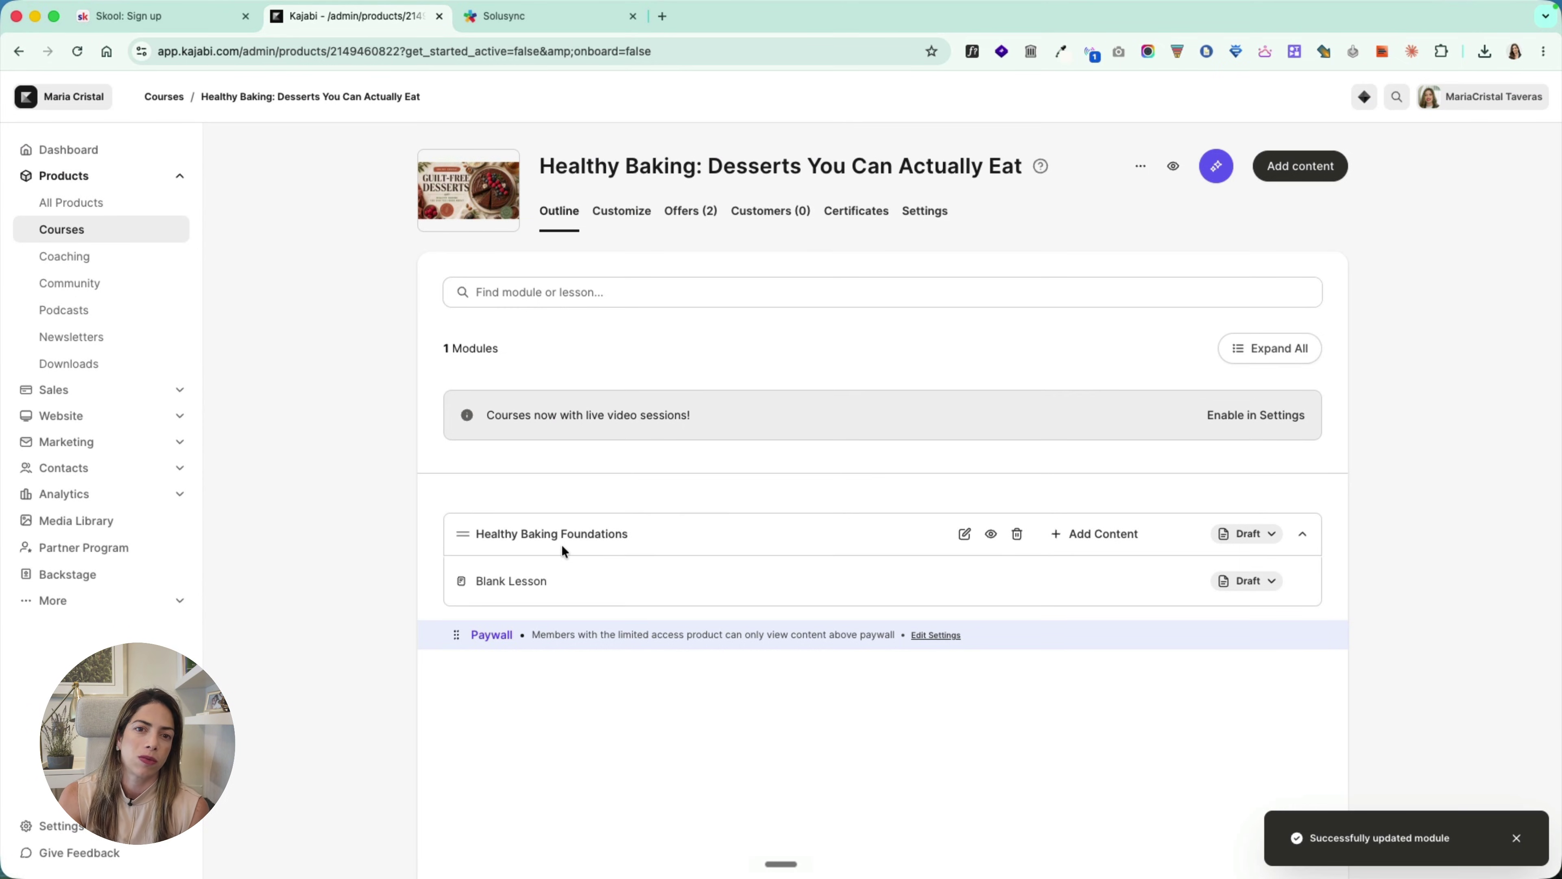
{"action": "left_click", "coordinate": [991, 534]}
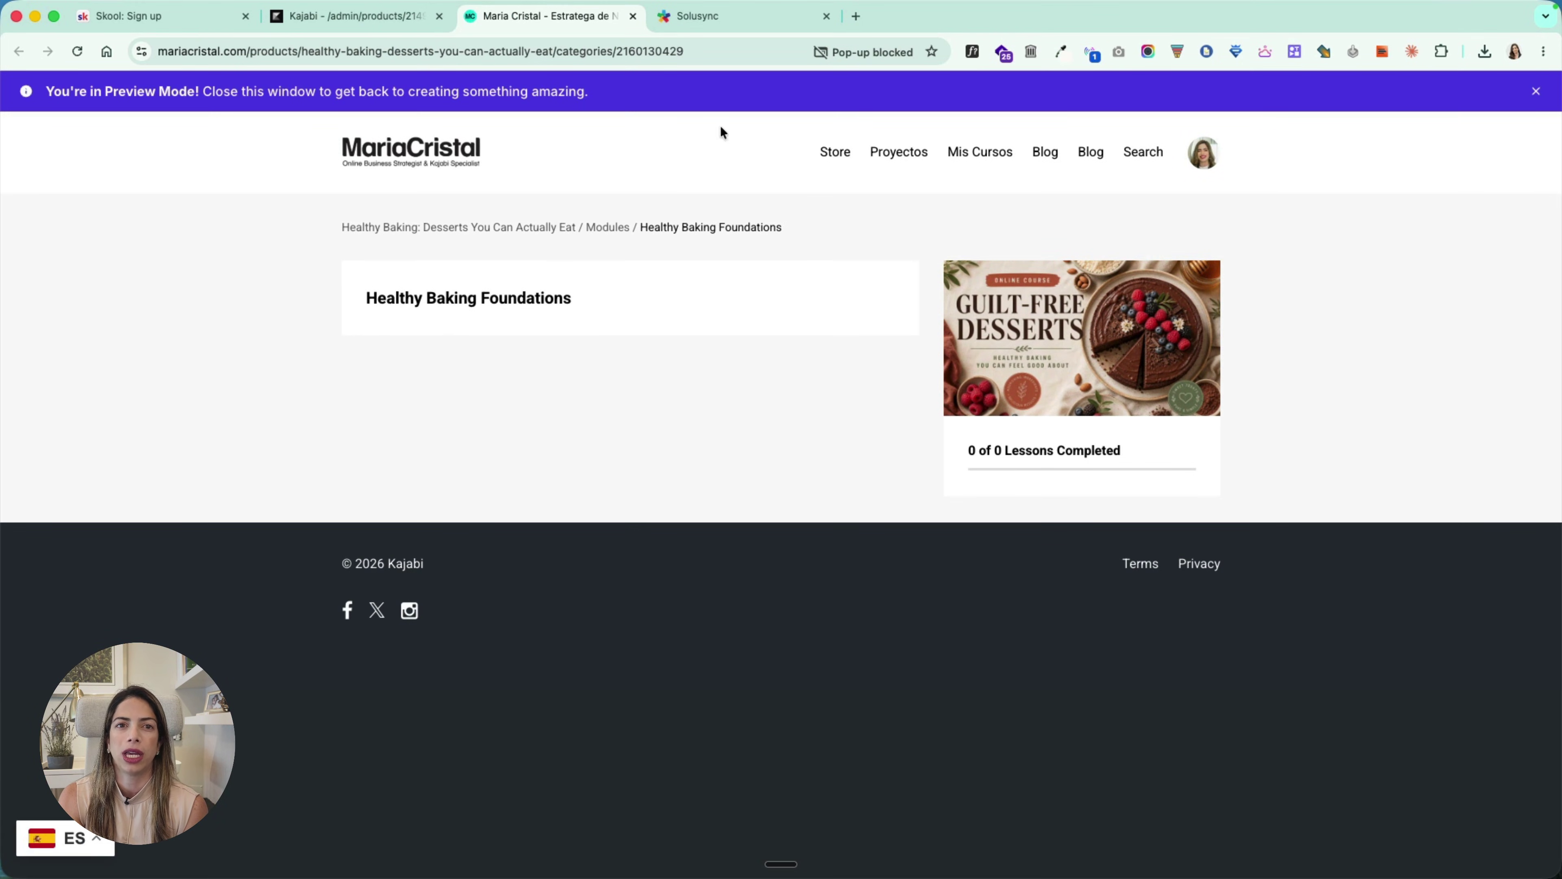
{"action": "left_click", "coordinate": [633, 17]}
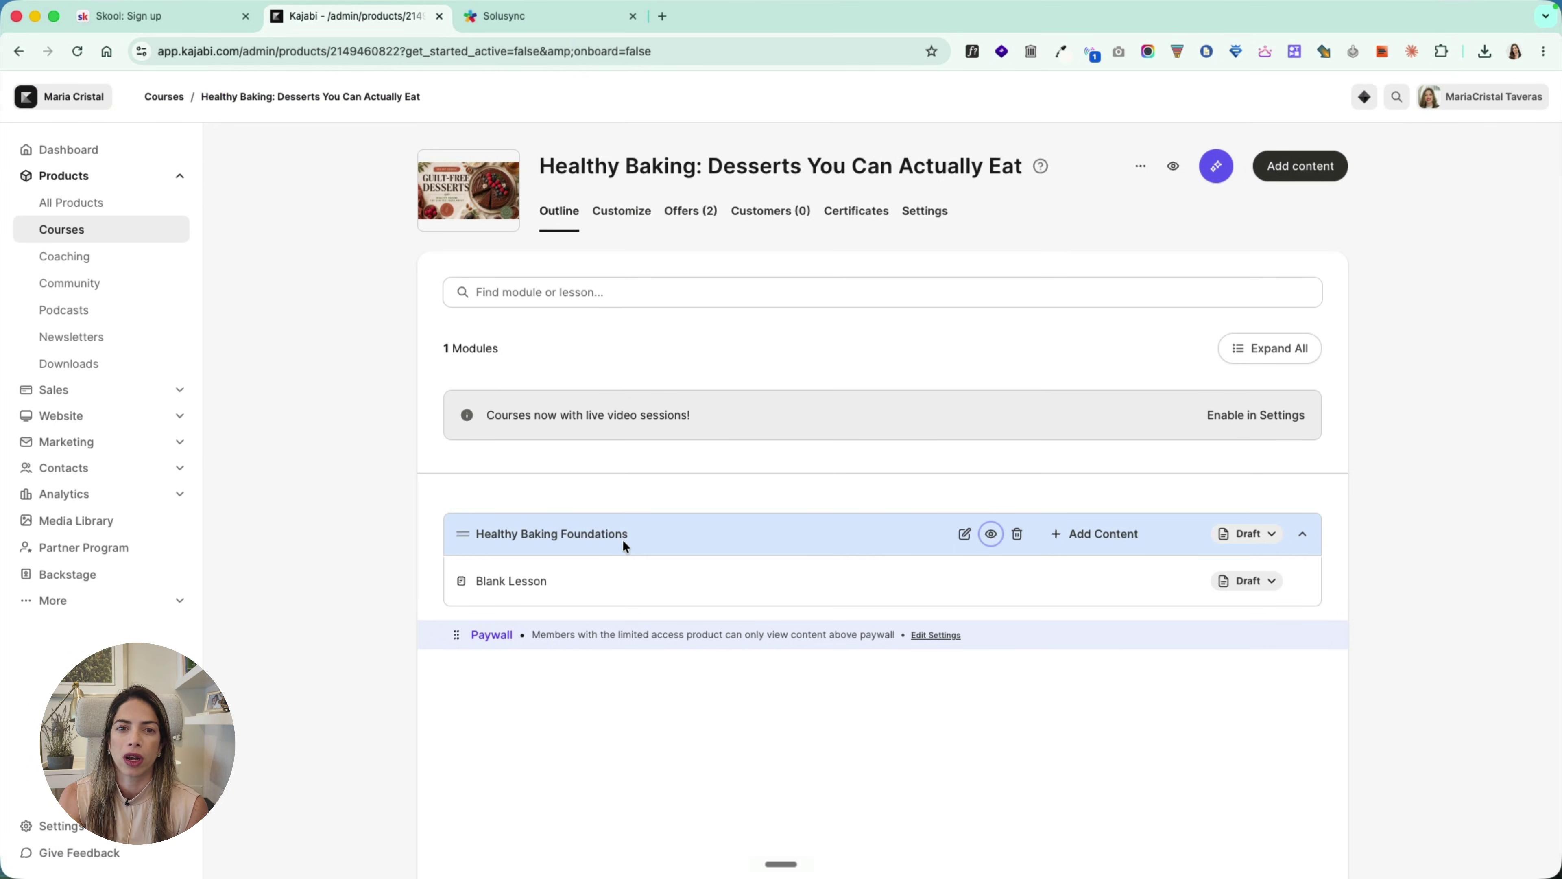
Step: Retitle the blank lesson "The natural sweeteners that actually work" and upload the "Mixing the Base" image as its thumbnail
{"action": "left_click", "coordinate": [494, 586]}
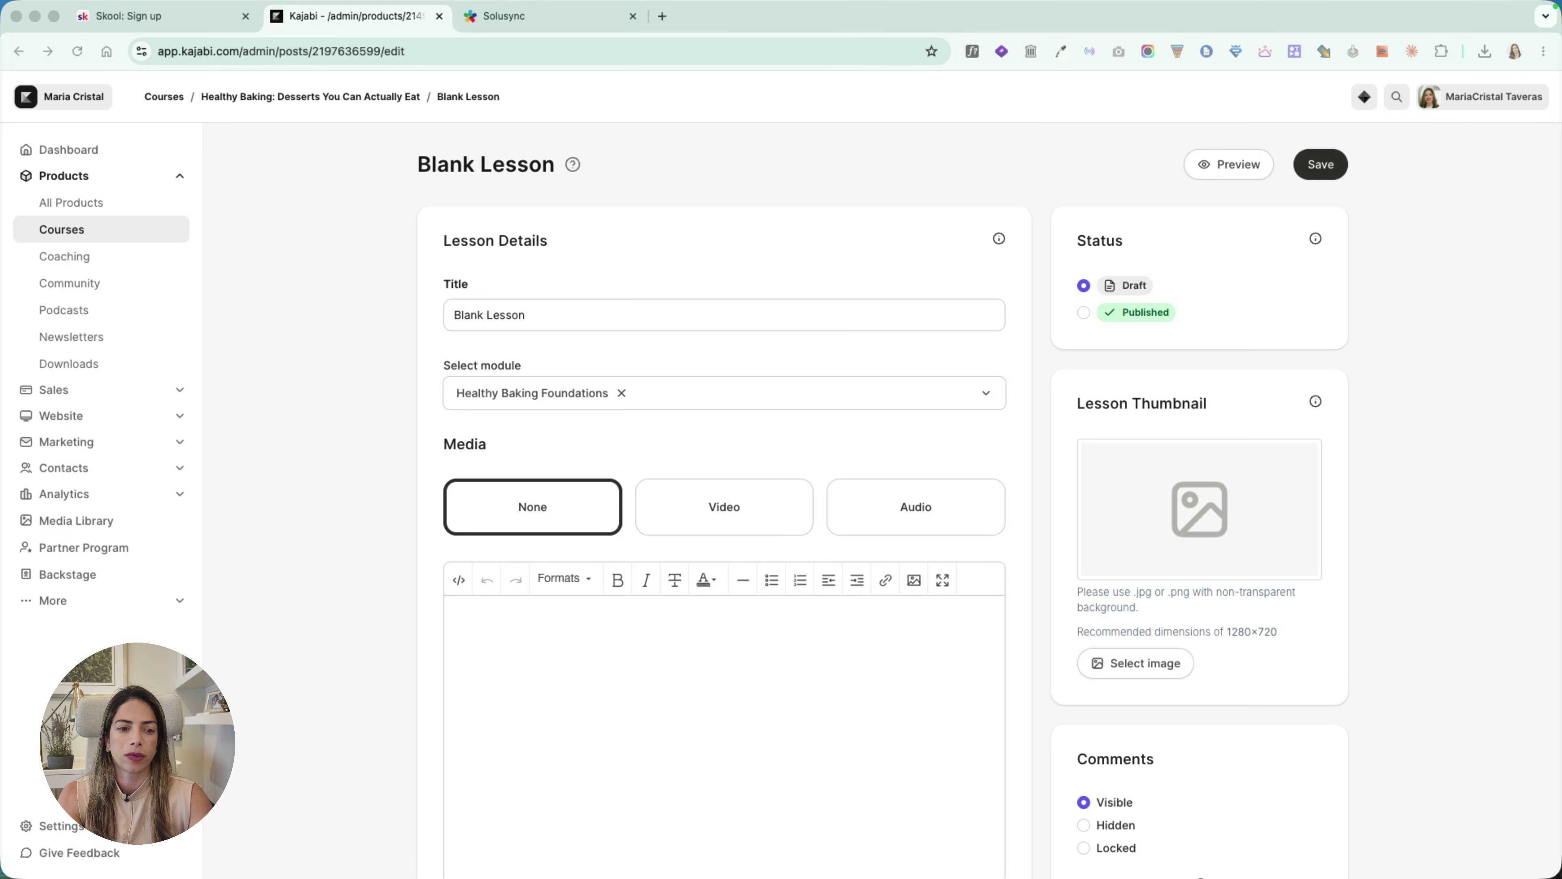
{"action": "triple_click", "coordinate": [534, 317]}
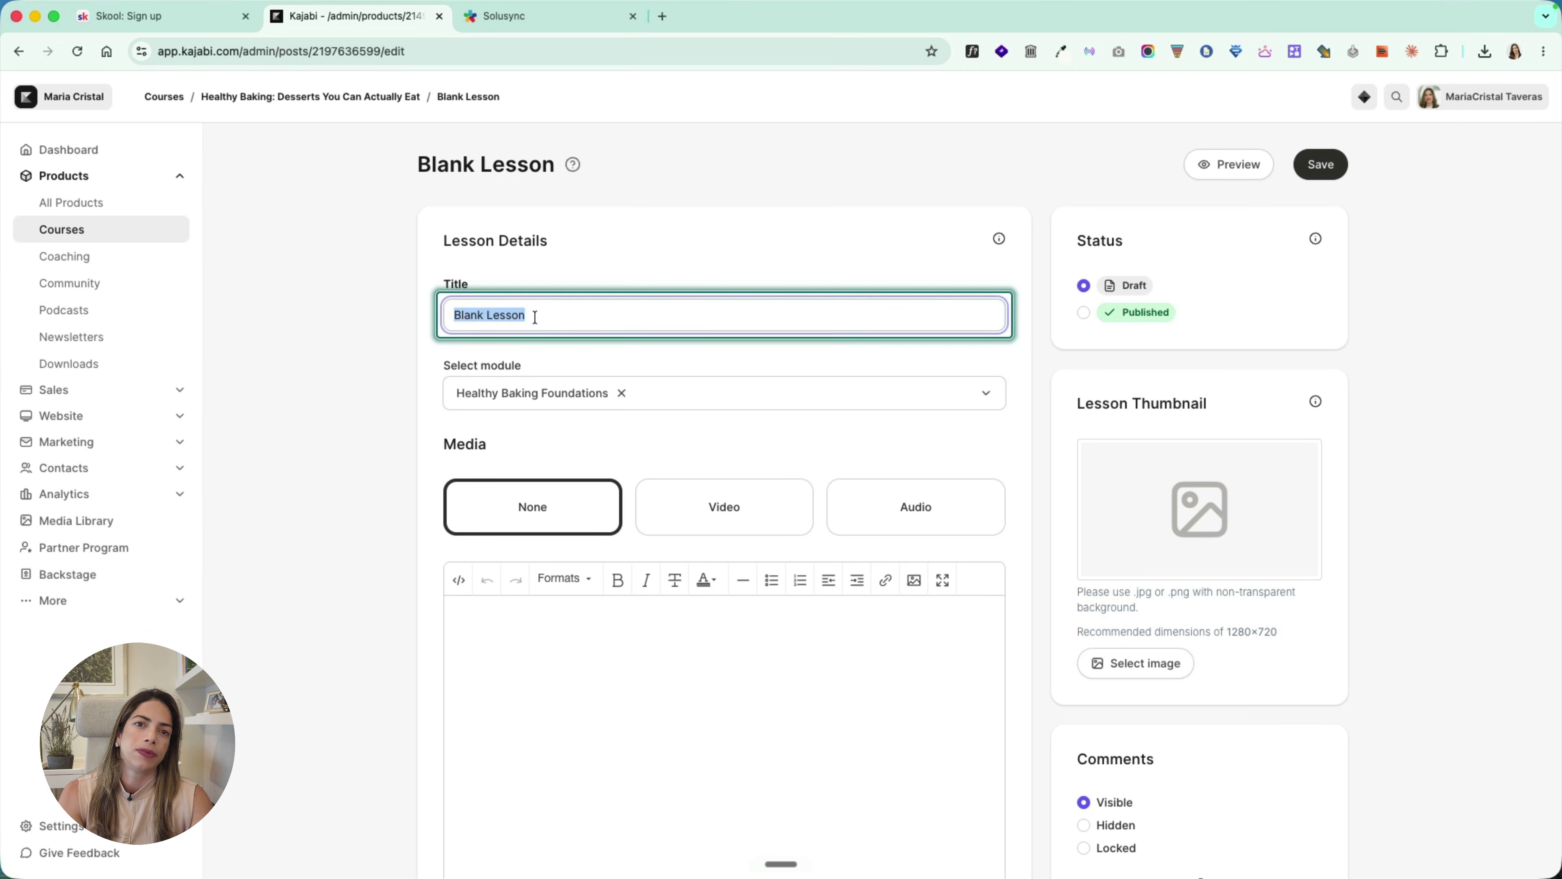
{"action": "type", "text": "The natural sweeteners that actually work"}
{"action": "left_click", "coordinate": [1136, 665]}
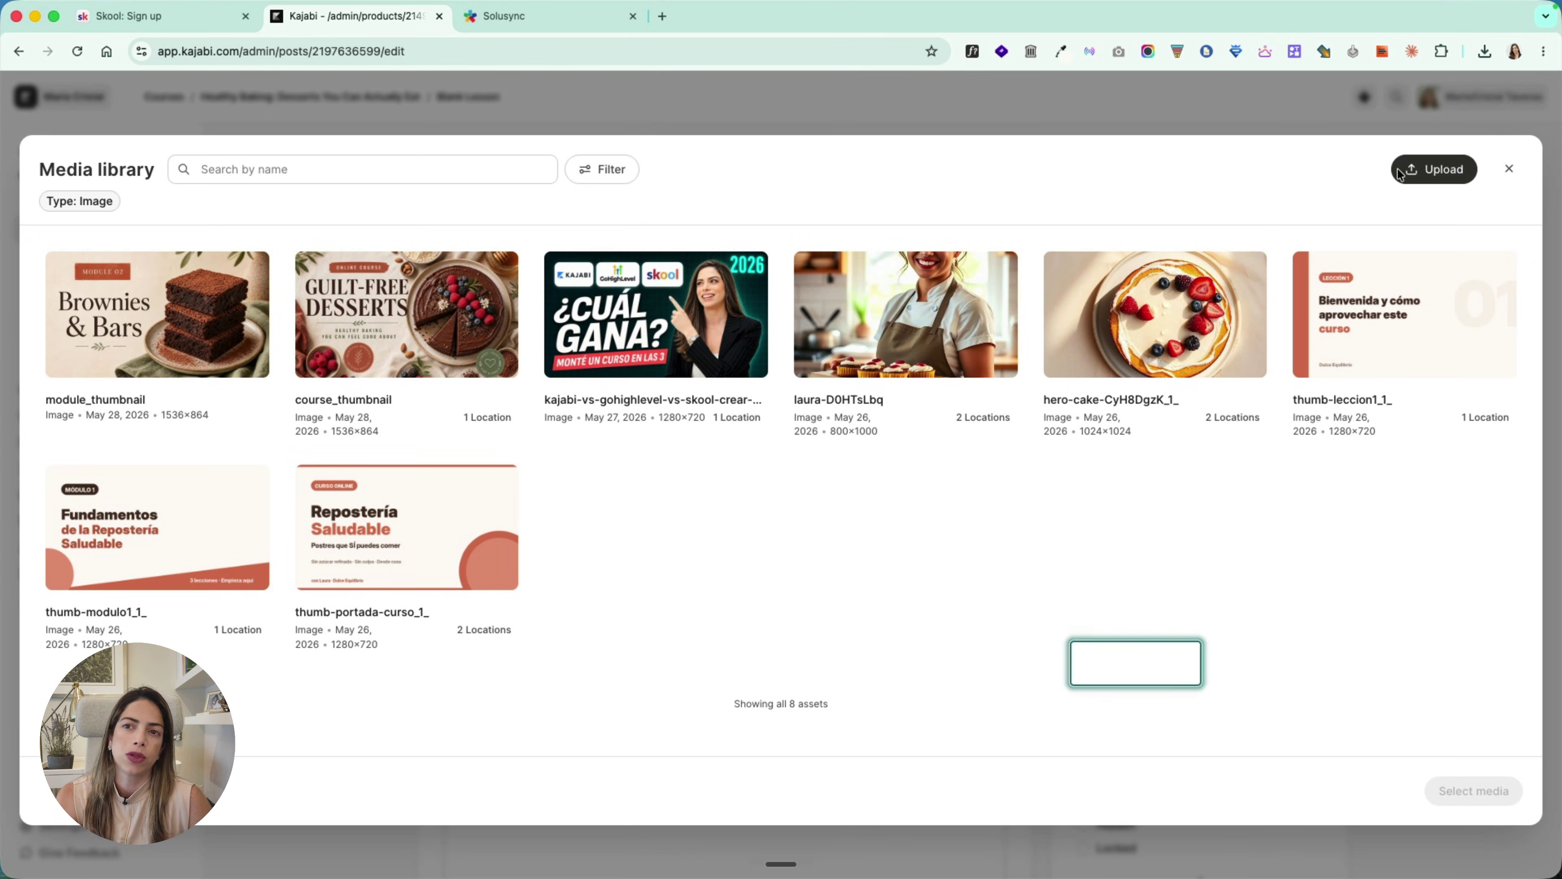
{"action": "left_click", "coordinate": [1429, 171]}
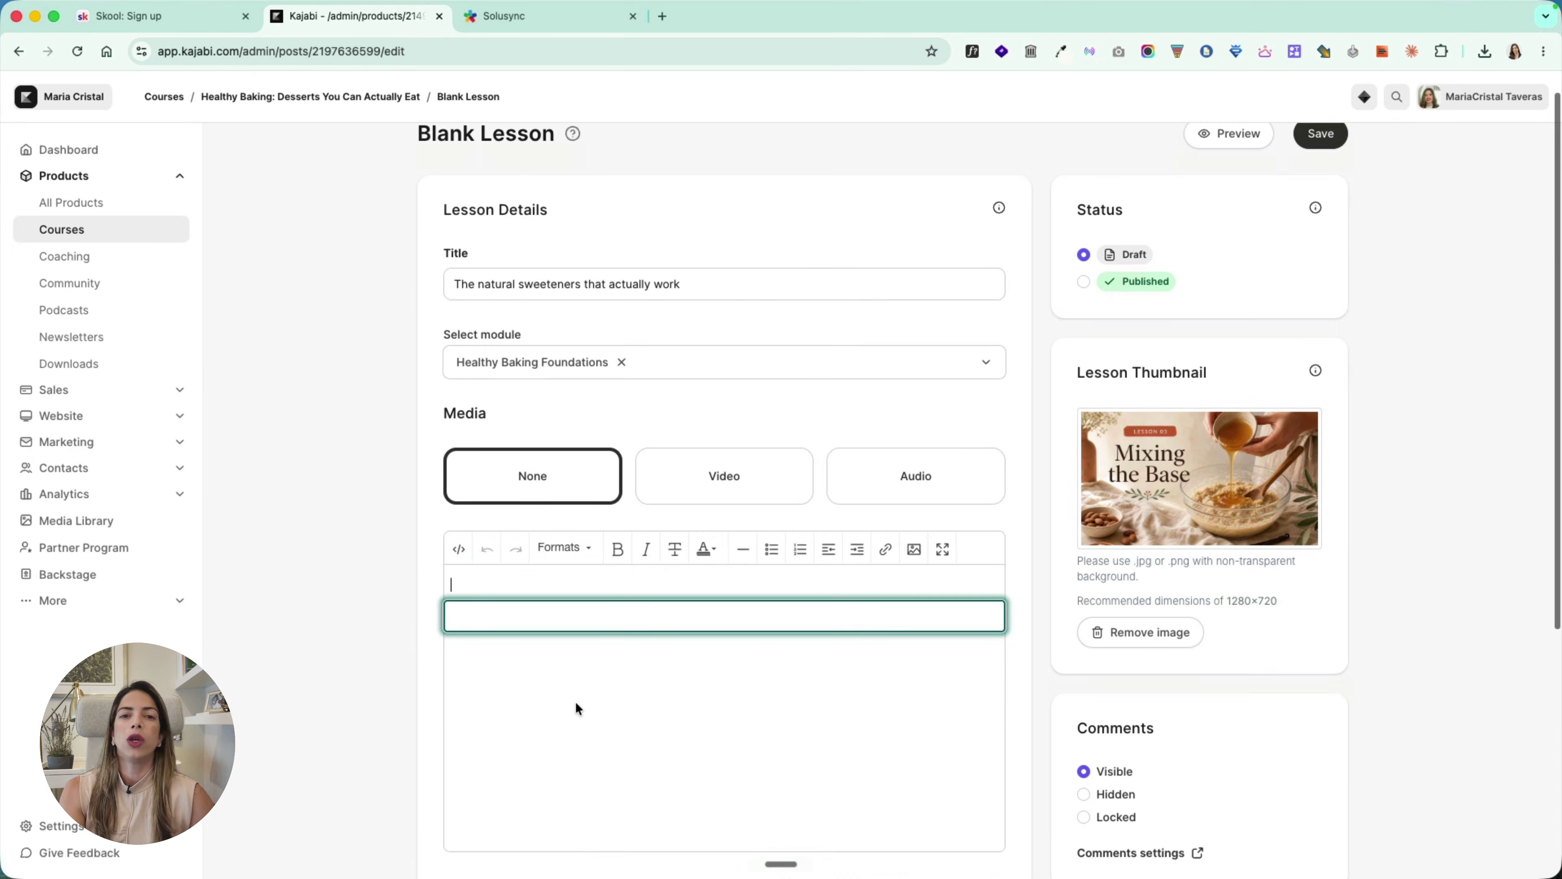
Step: Try the Video media option for the lesson, then set its media type to Audio
{"action": "scroll", "coordinate": [702, 489], "scroll_direction": "down", "scroll_amount": 2}
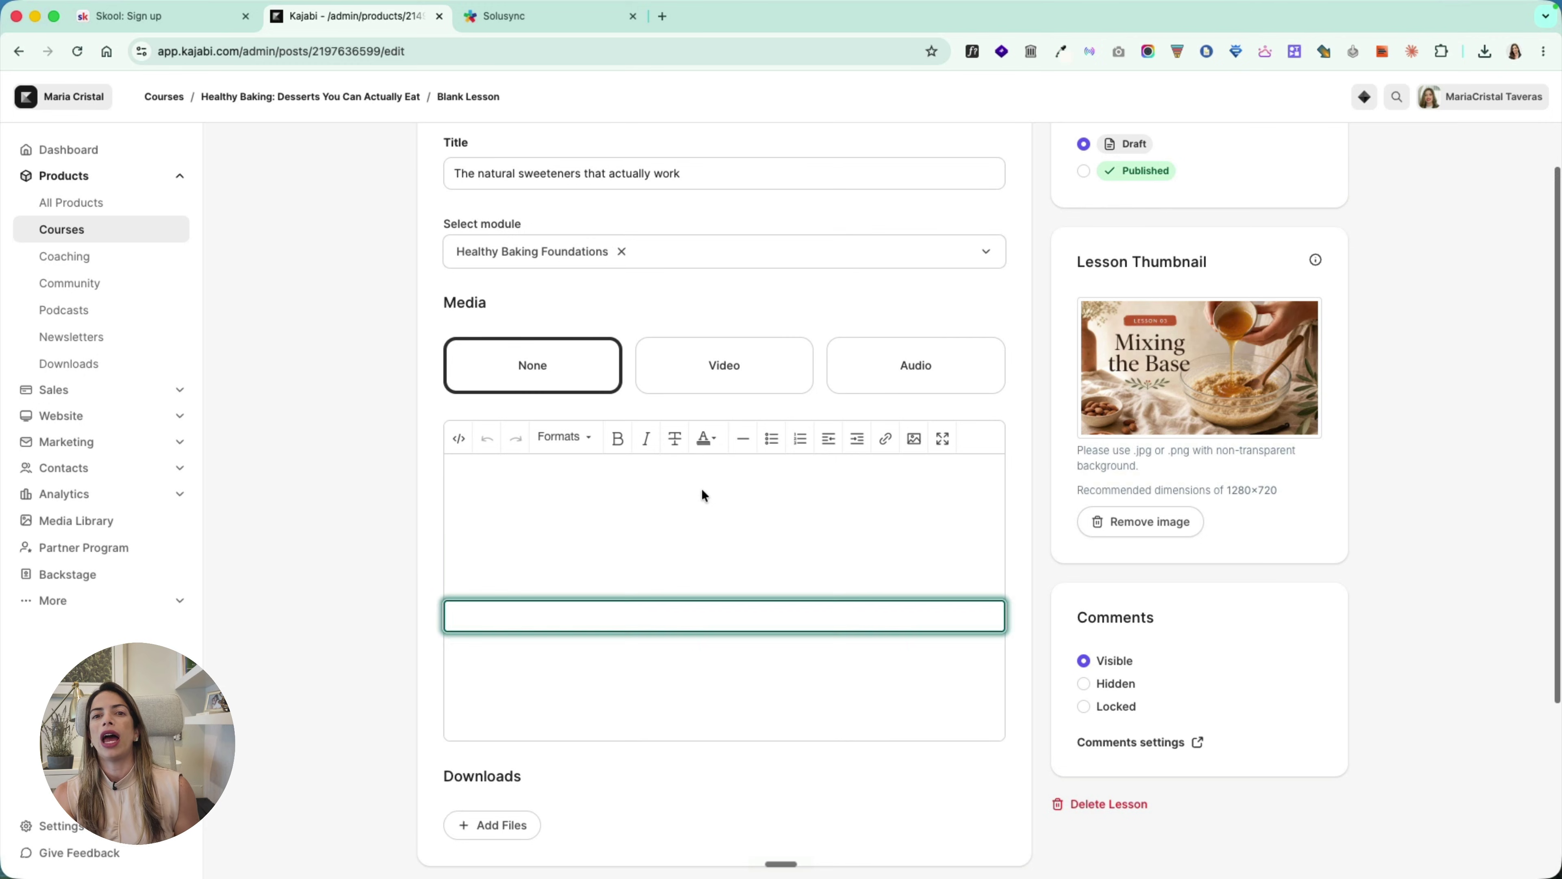
{"action": "left_click", "coordinate": [790, 386]}
{"action": "left_click", "coordinate": [870, 382]}
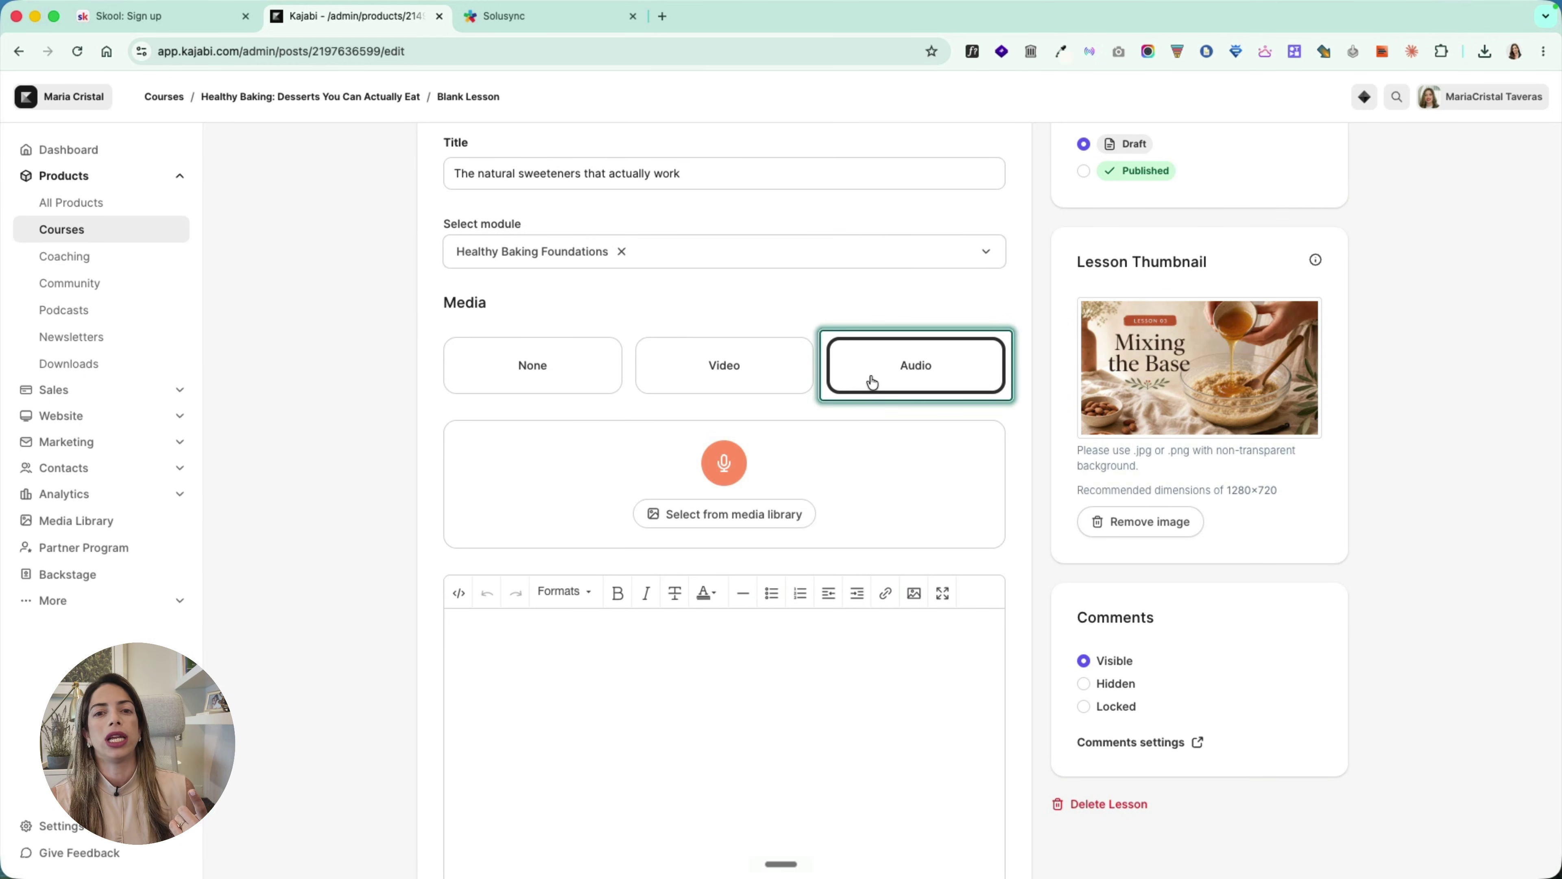
{"action": "left_click", "coordinate": [794, 622]}
Step: Review the lesson's comment, download and automation options, then save the lesson and return to the course outline
{"action": "scroll", "coordinate": [794, 622], "scroll_direction": "down", "scroll_amount": 3}
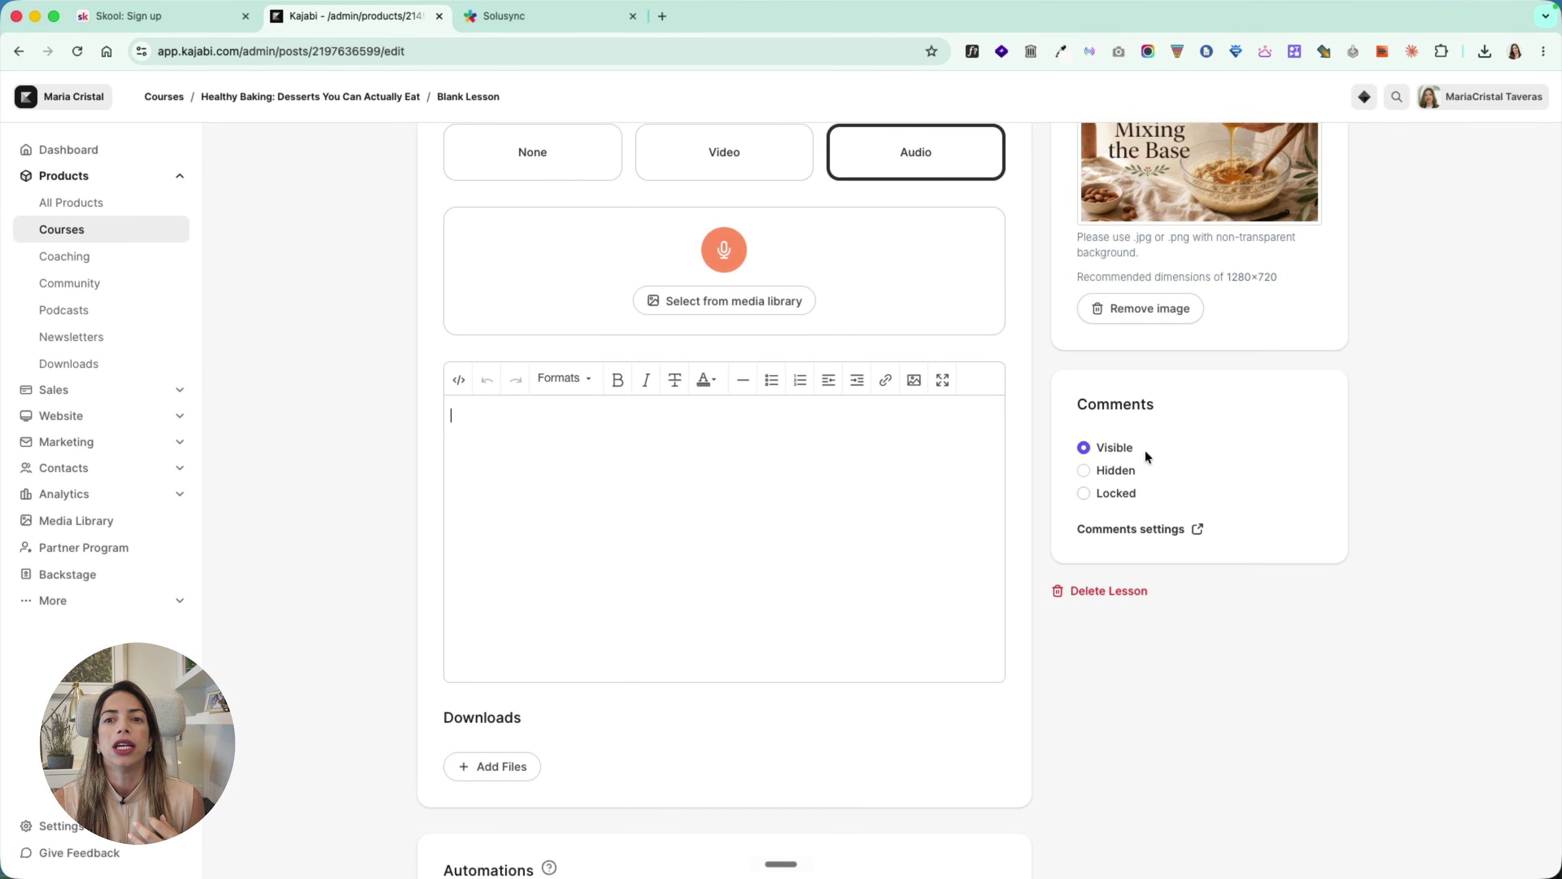
{"action": "scroll", "coordinate": [1046, 554], "scroll_direction": "down", "scroll_amount": 2}
{"action": "scroll", "coordinate": [1038, 568], "scroll_direction": "down", "scroll_amount": 1}
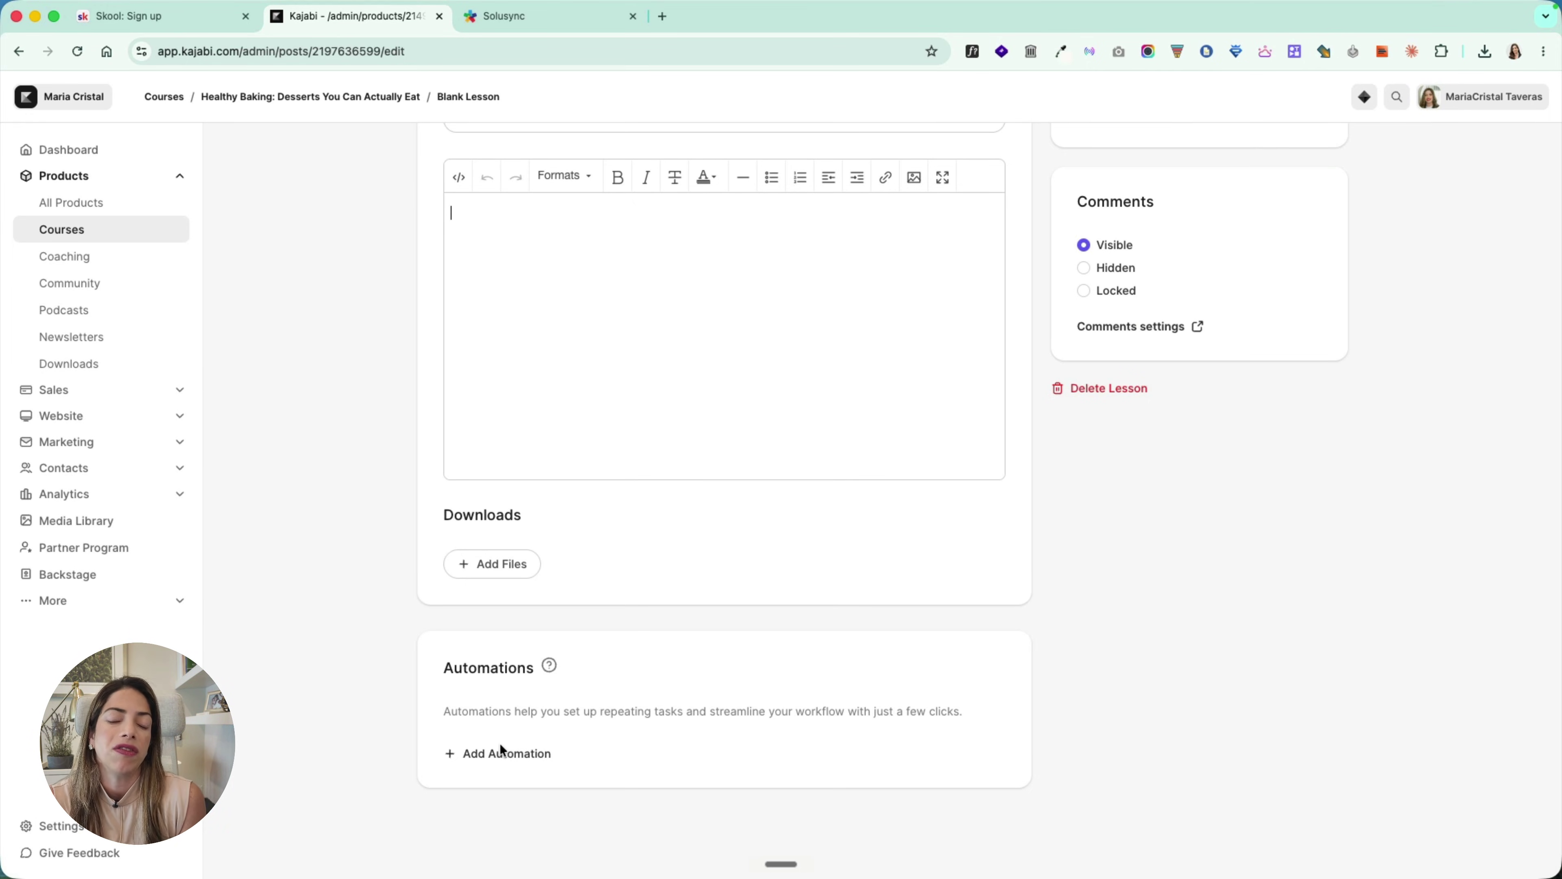
{"action": "scroll", "coordinate": [916, 198], "scroll_direction": "up", "scroll_amount": 10}
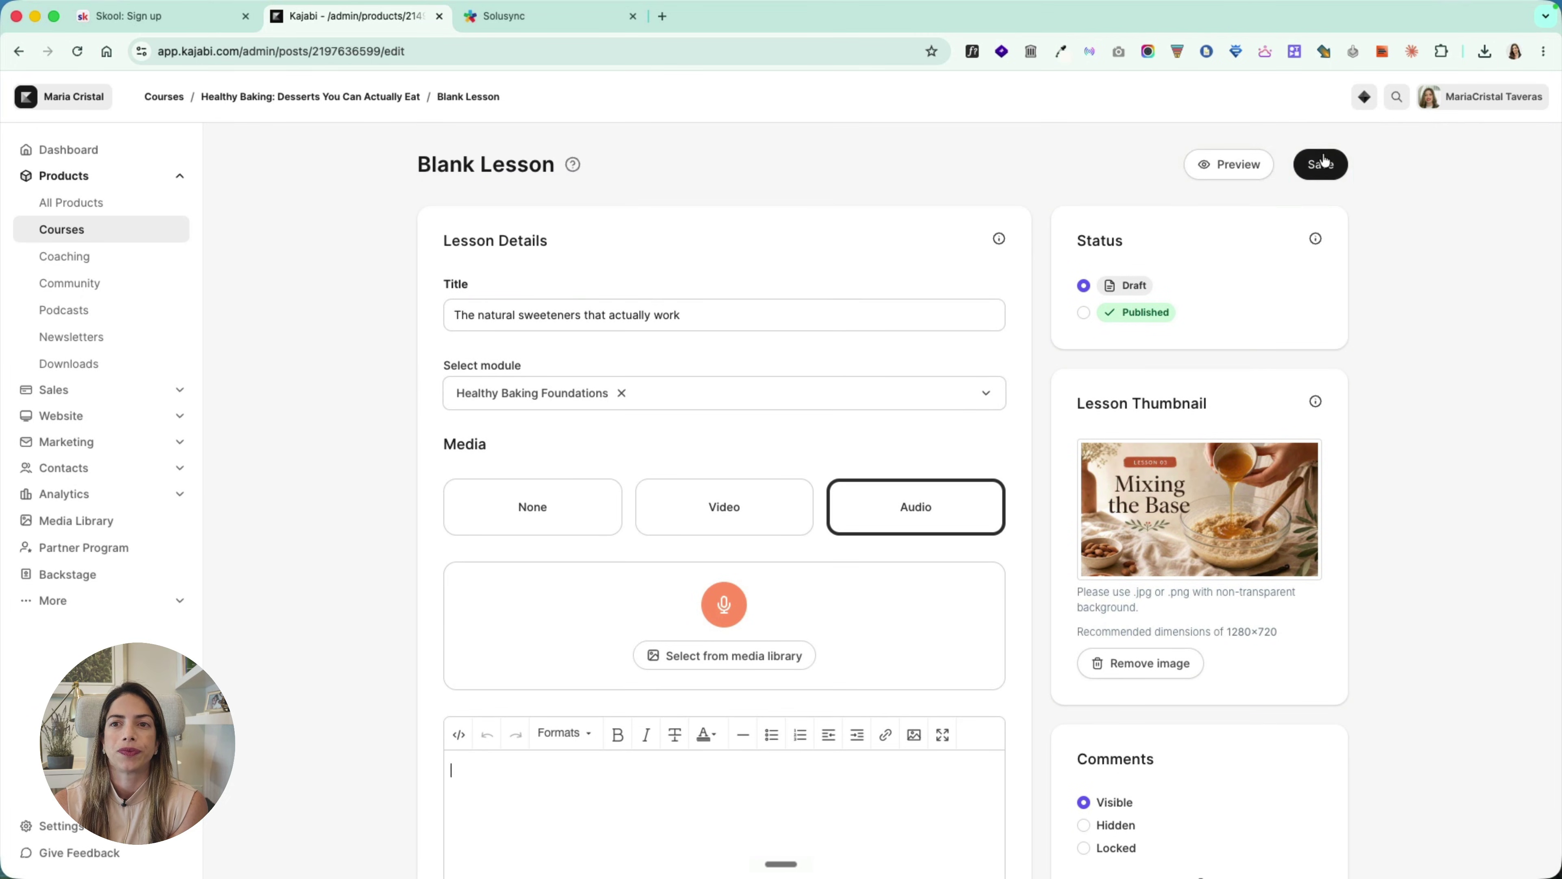
{"action": "left_click", "coordinate": [1303, 169]}
{"action": "left_click", "coordinate": [253, 98]}
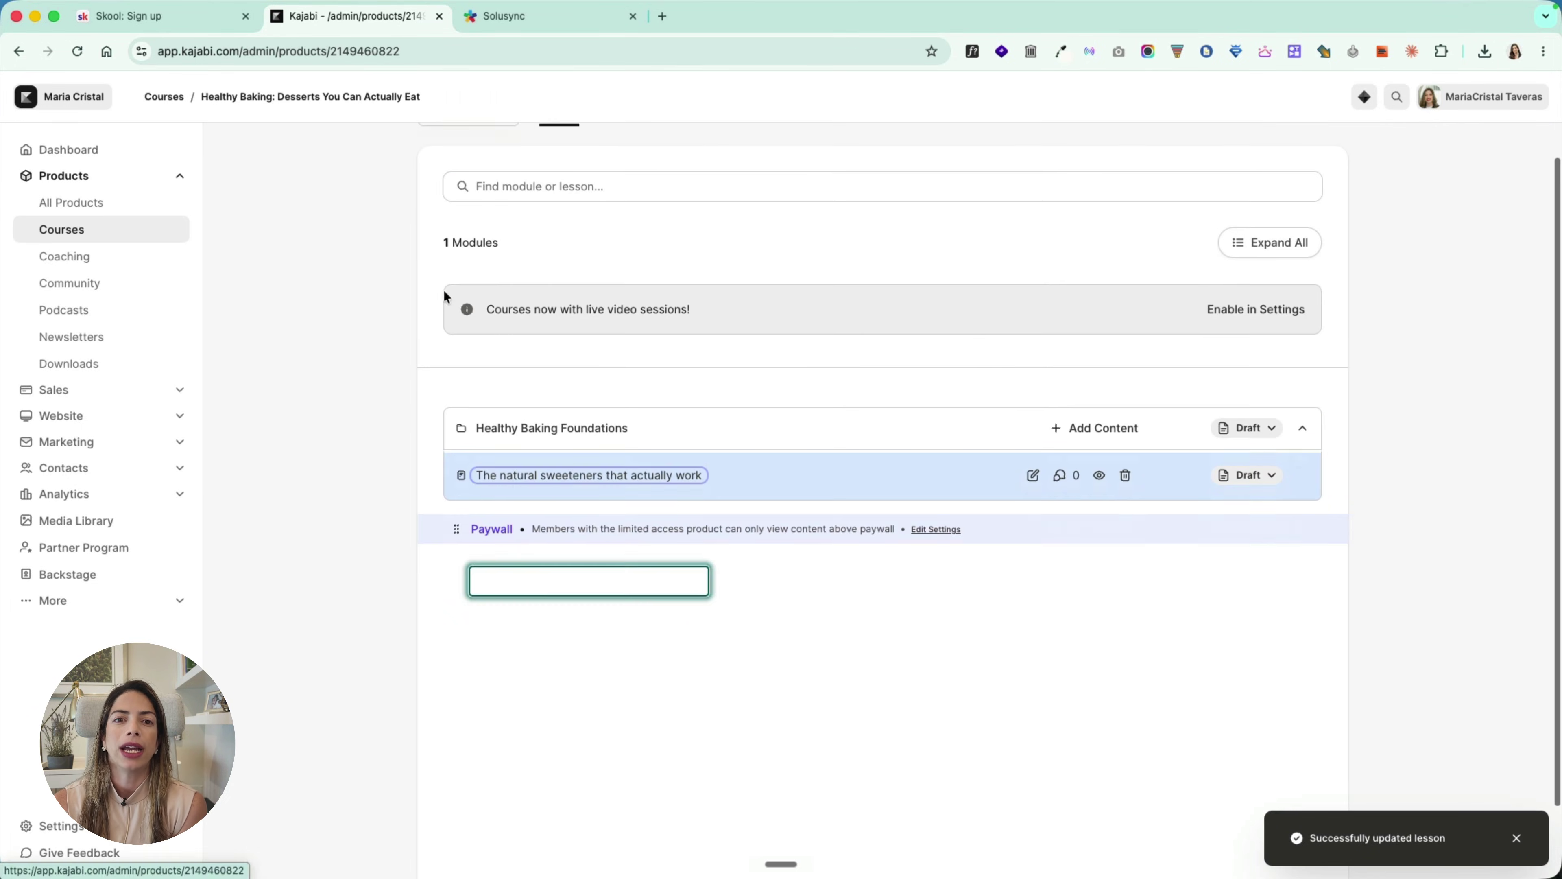
Step: Add a new module titled "Module 2: Your First Desserts" to the course, leaving its description and image empty
{"action": "left_click", "coordinate": [1298, 154]}
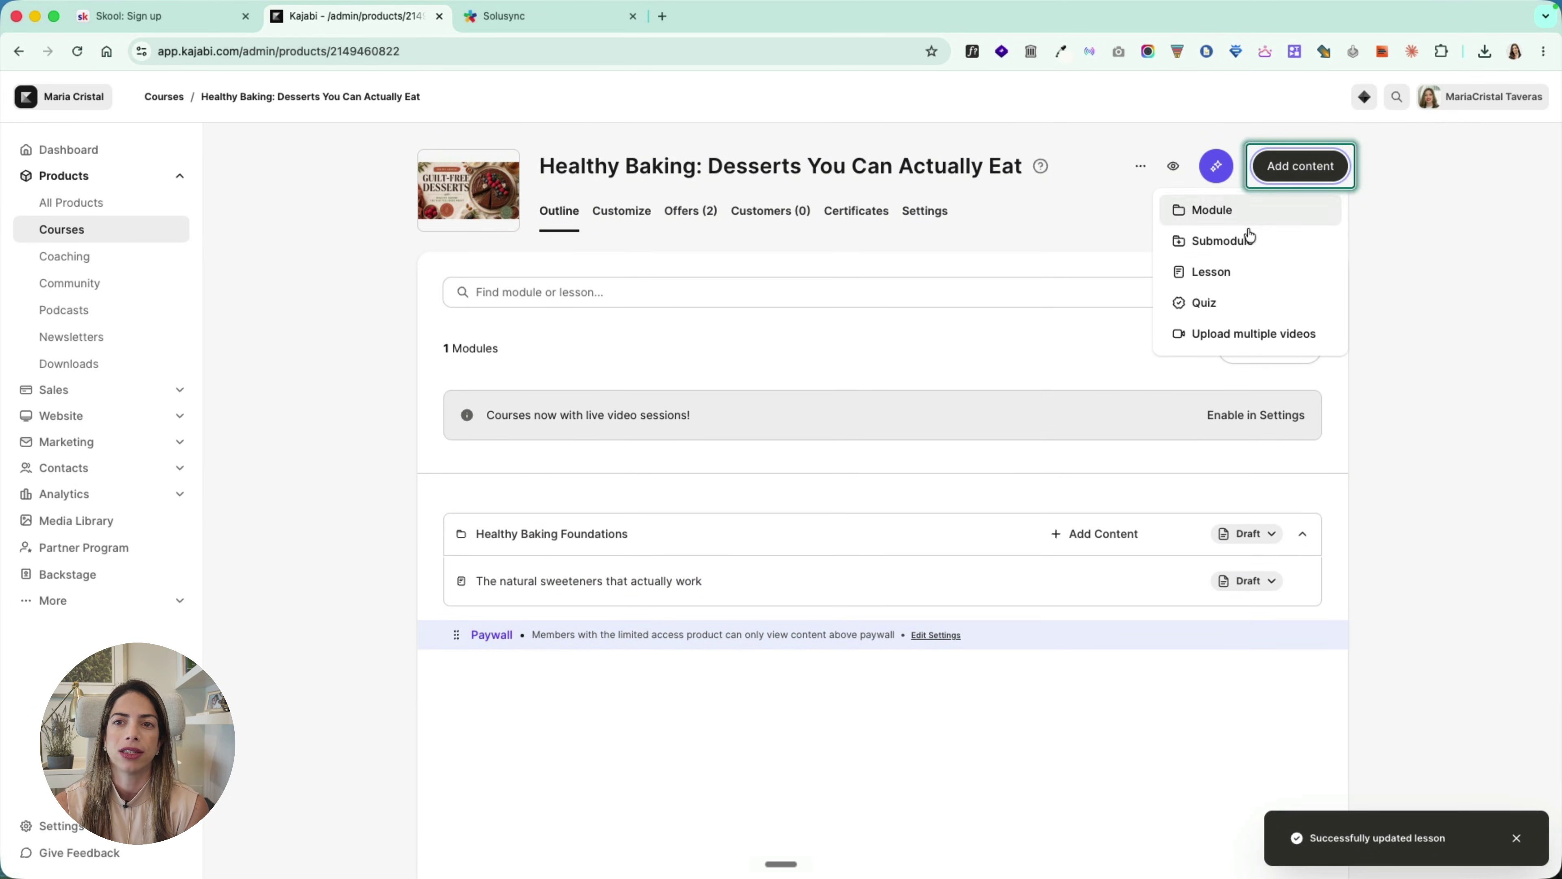
{"action": "left_click", "coordinate": [1214, 212]}
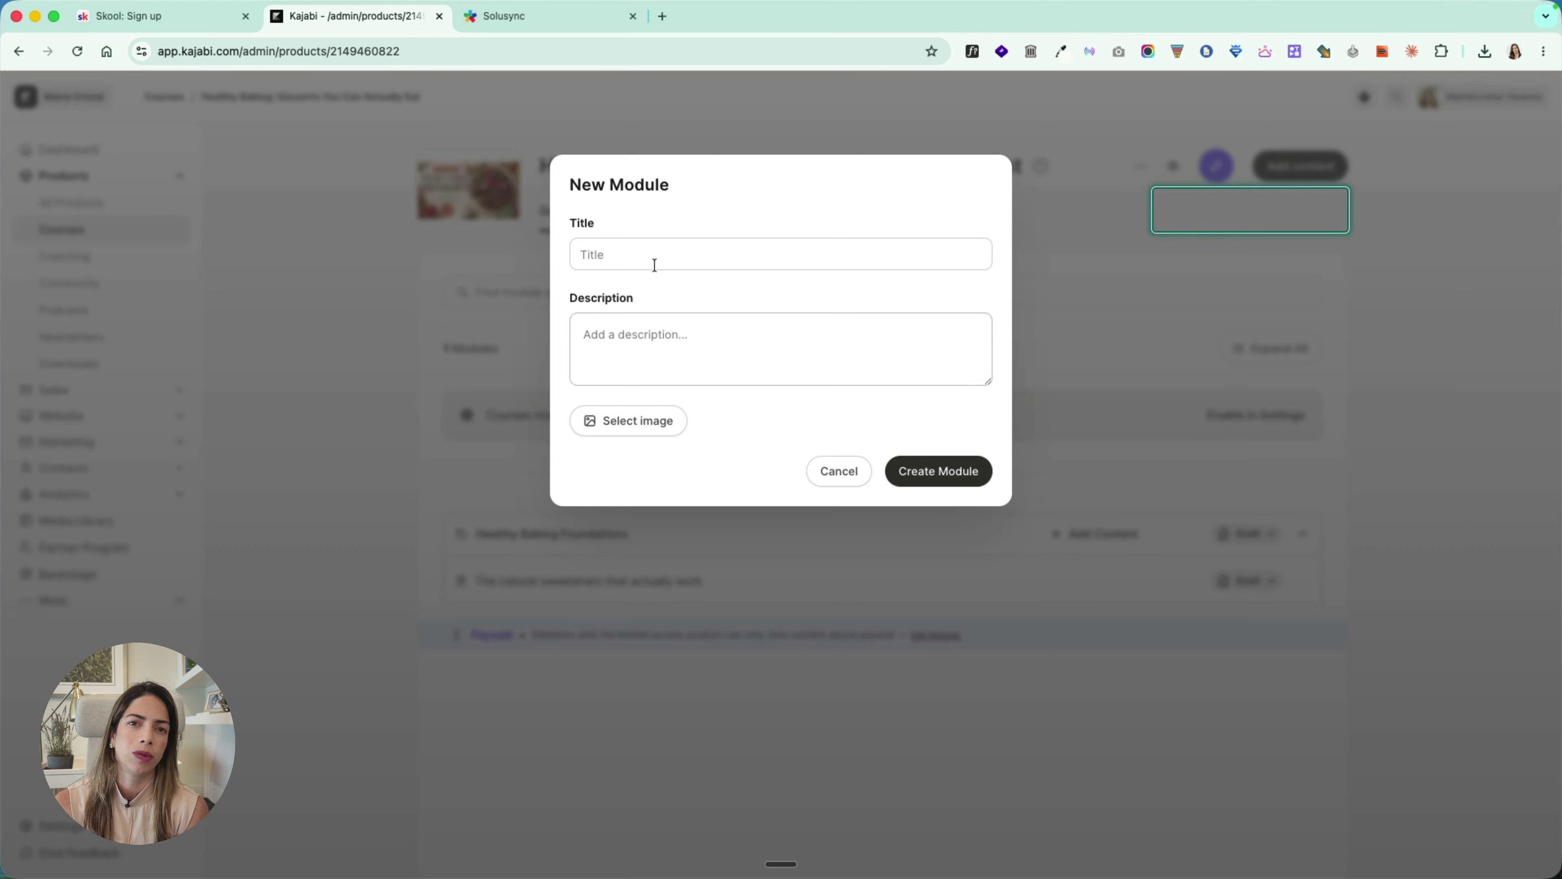
{"action": "left_click", "coordinate": [646, 256]}
{"action": "type", "text": "Mo"}
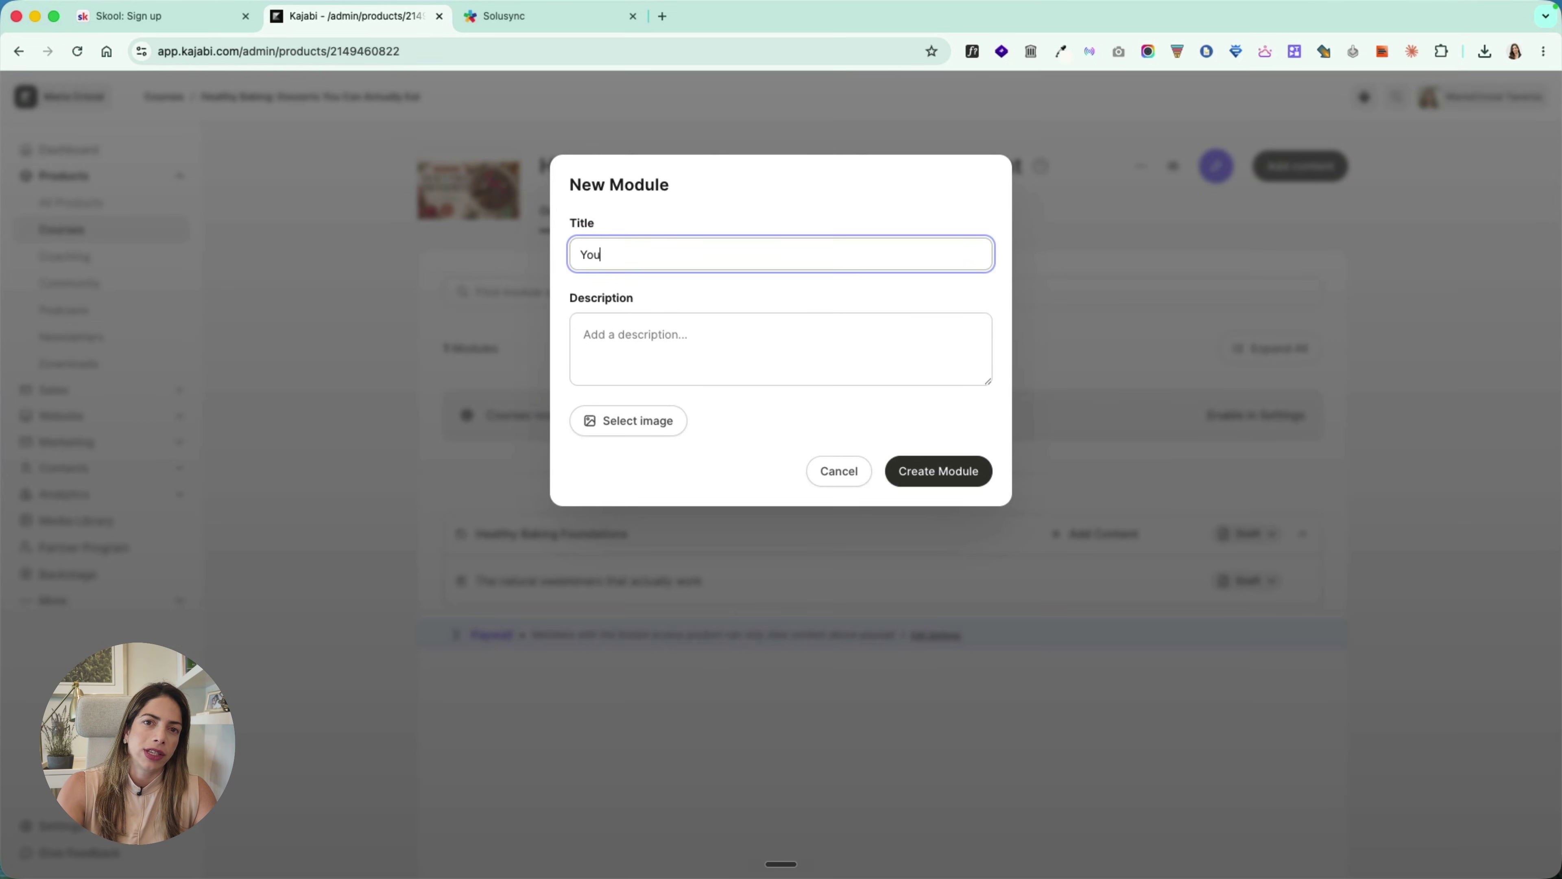
{"action": "key", "text": "BackSpace"}
{"action": "key", "text": "BackSpace"}
{"action": "type", "text": "Module 2: Your "}
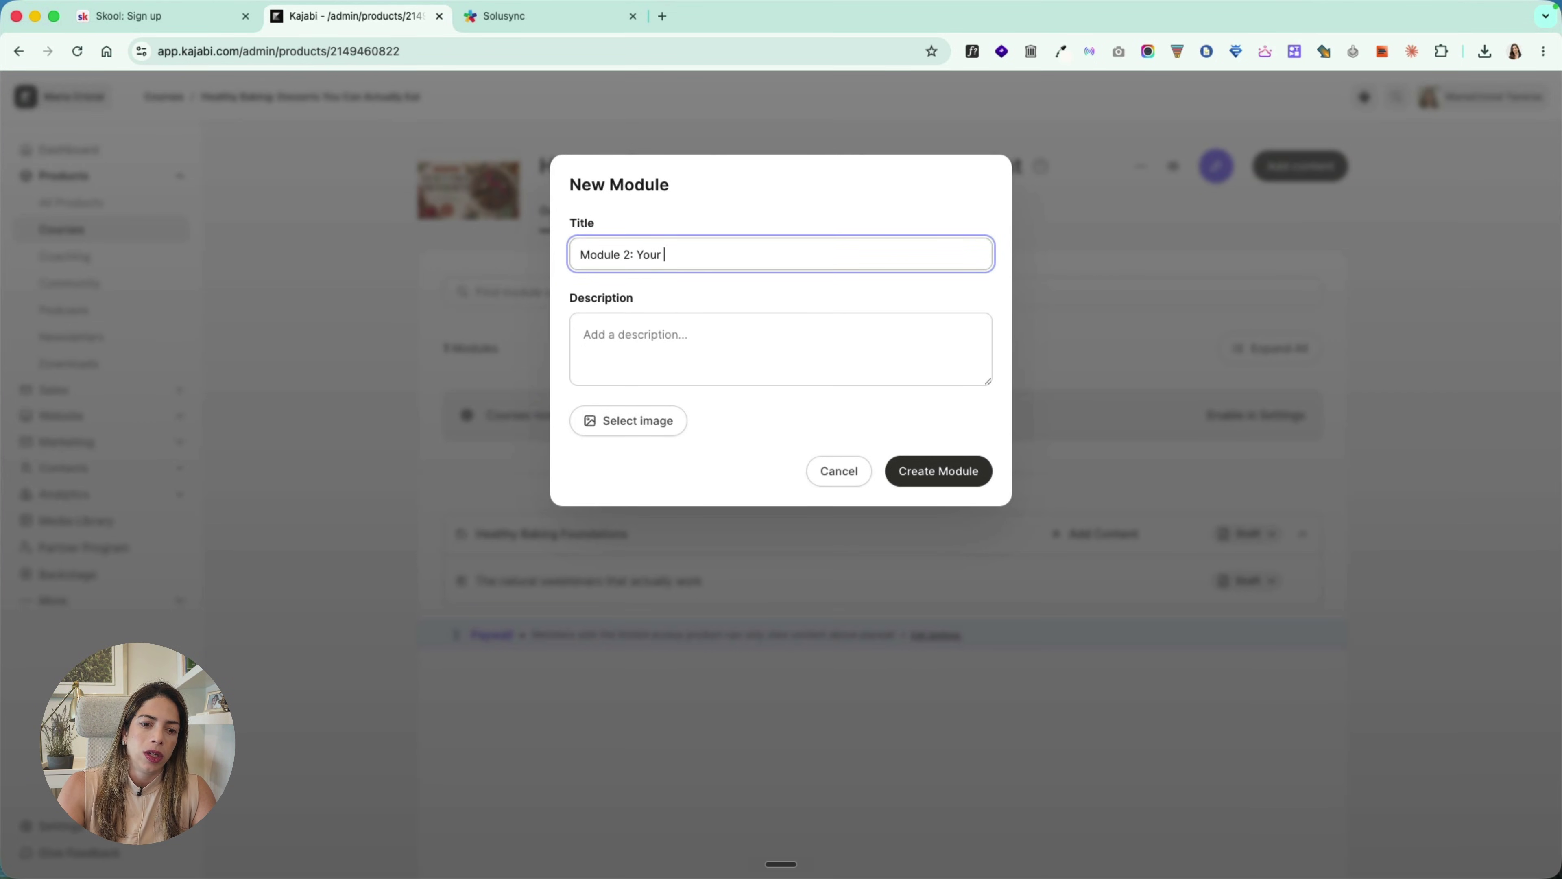
{"action": "type", "text": "F/irst Desserts"}
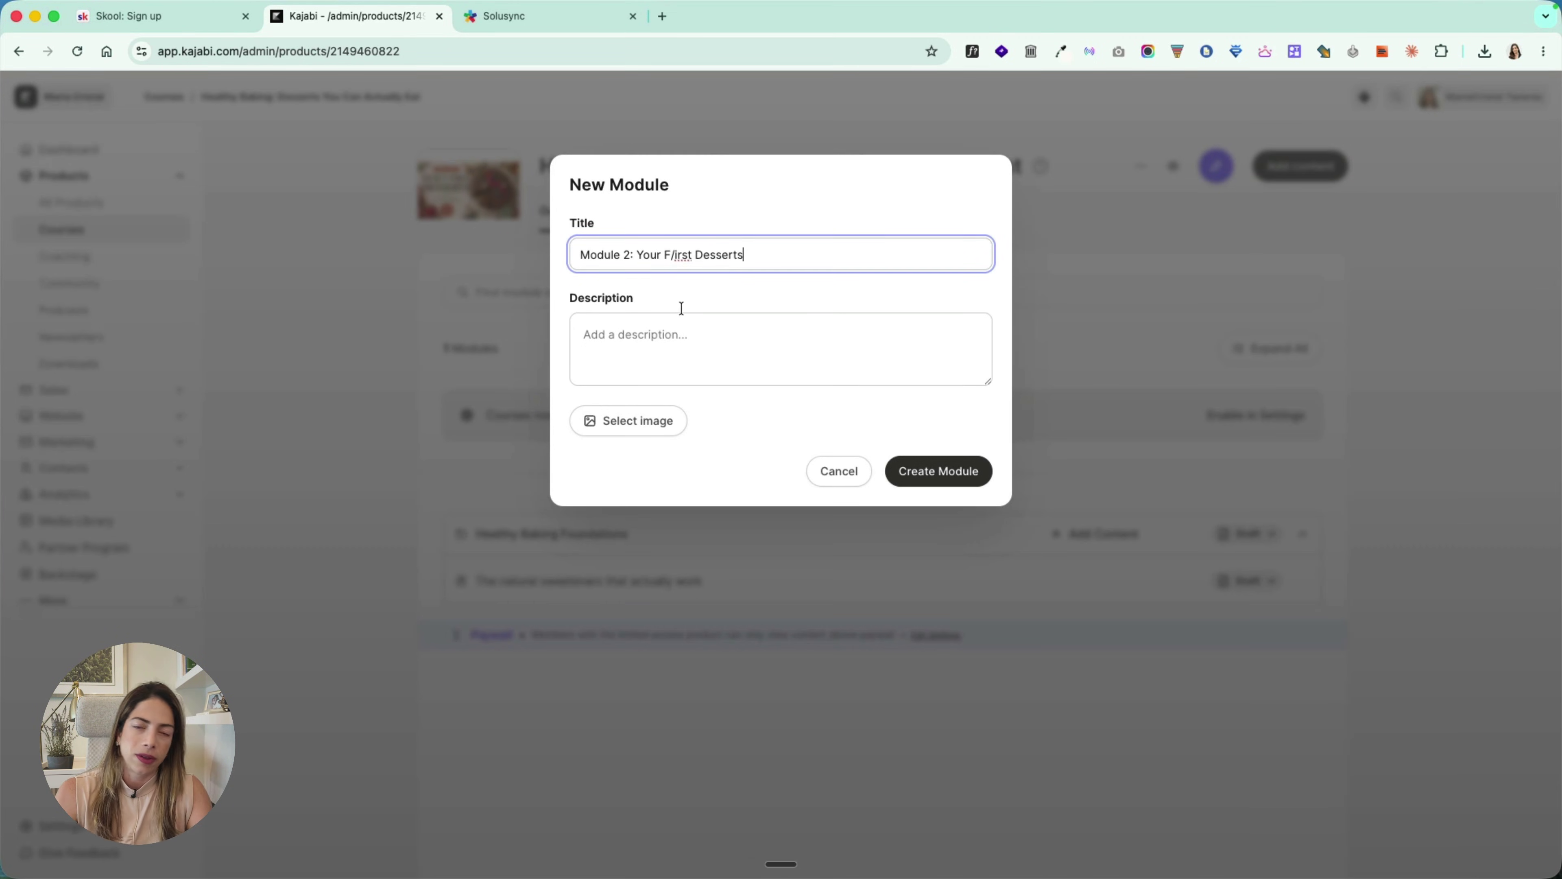
{"action": "key", "text": "Return"}
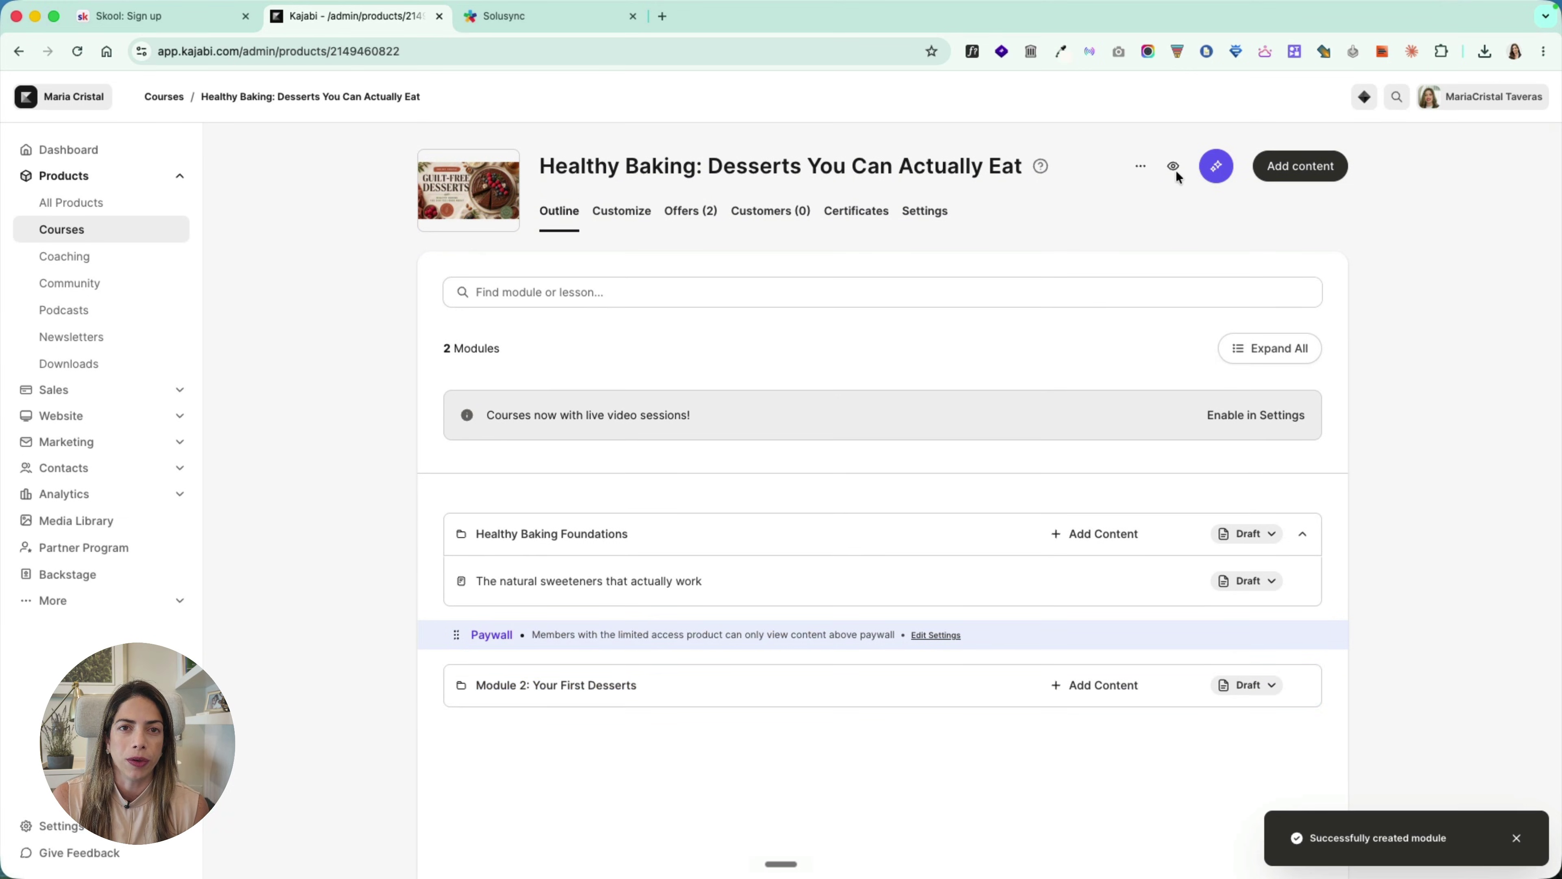
Step: Preview the whole course as students see it and return to the course outline
{"action": "left_click", "coordinate": [1175, 169]}
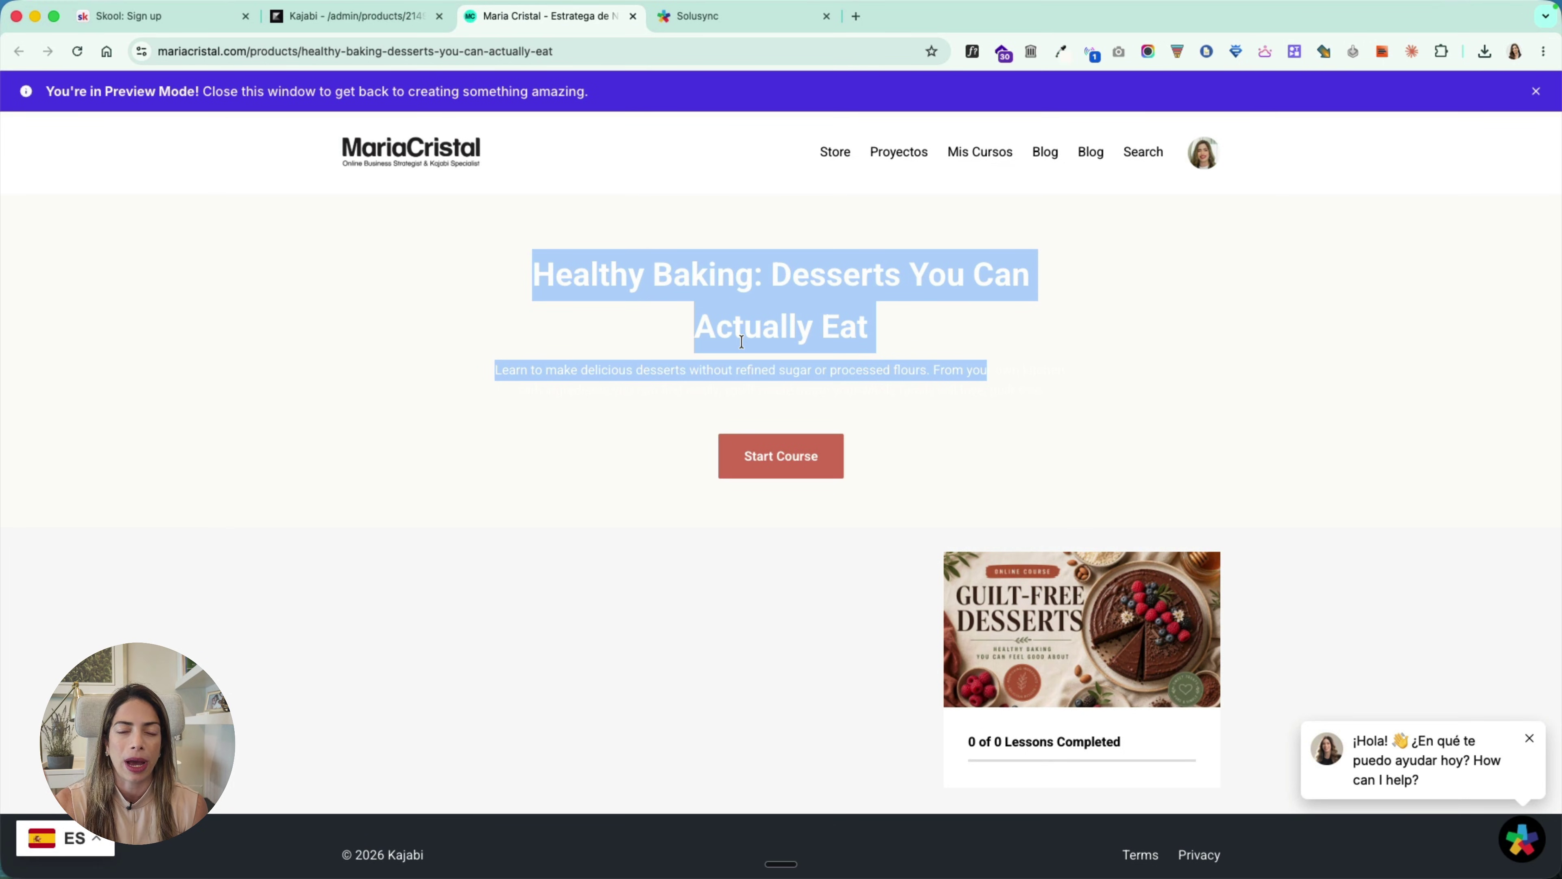
{"action": "scroll", "coordinate": [614, 506], "scroll_direction": "down", "scroll_amount": 2}
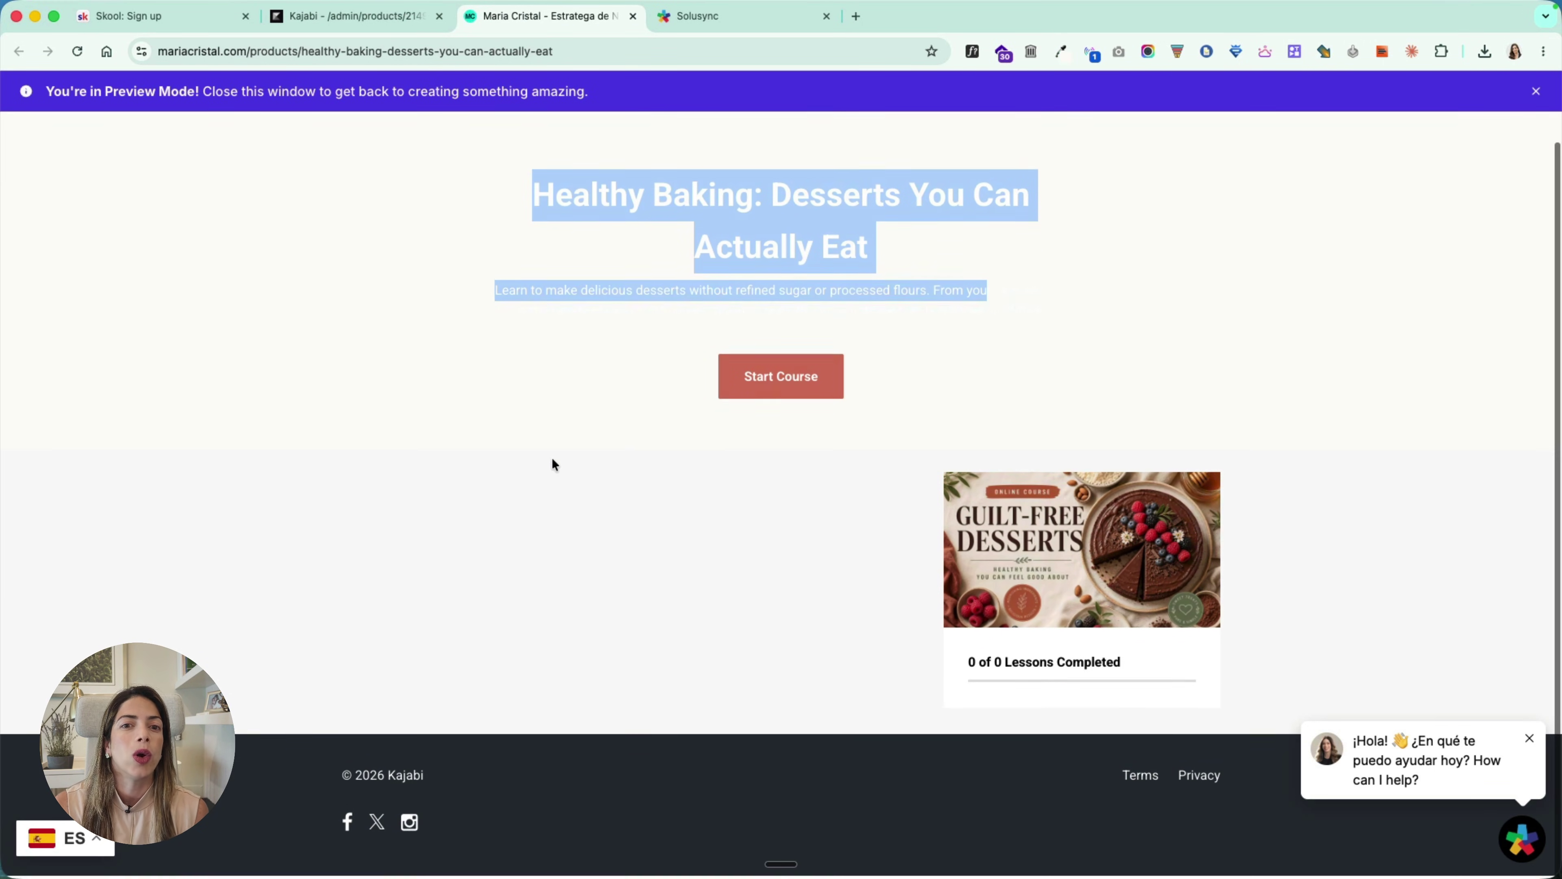
{"action": "left_click", "coordinate": [372, 18]}
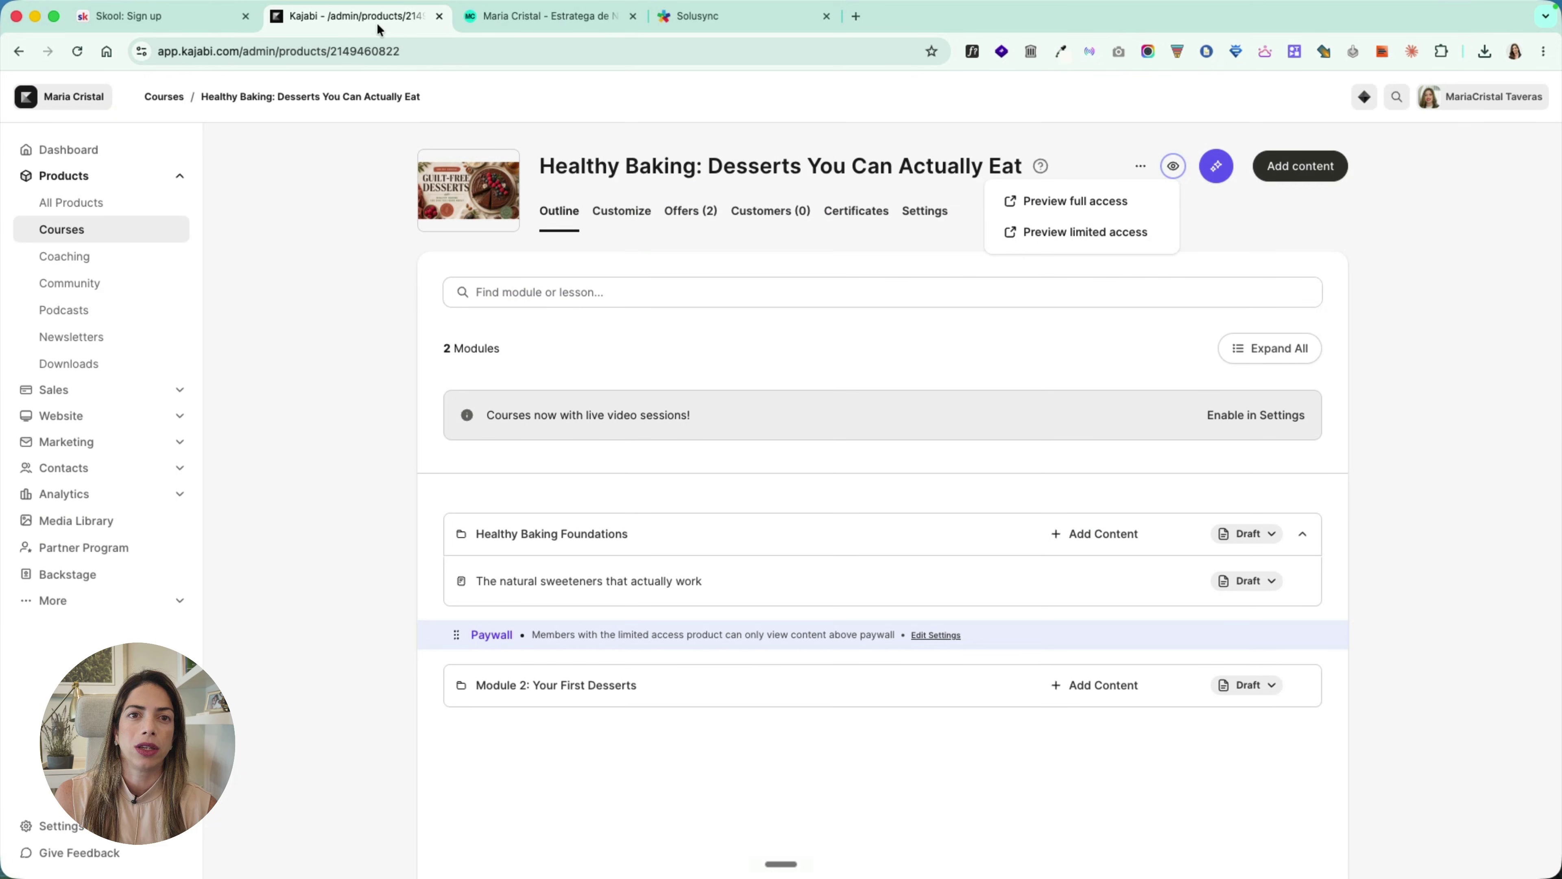
Step: Examine the publishing status options for the Healthy Baking Foundations module, including Schedule, and leave without applying any
{"action": "left_click", "coordinate": [1246, 534]}
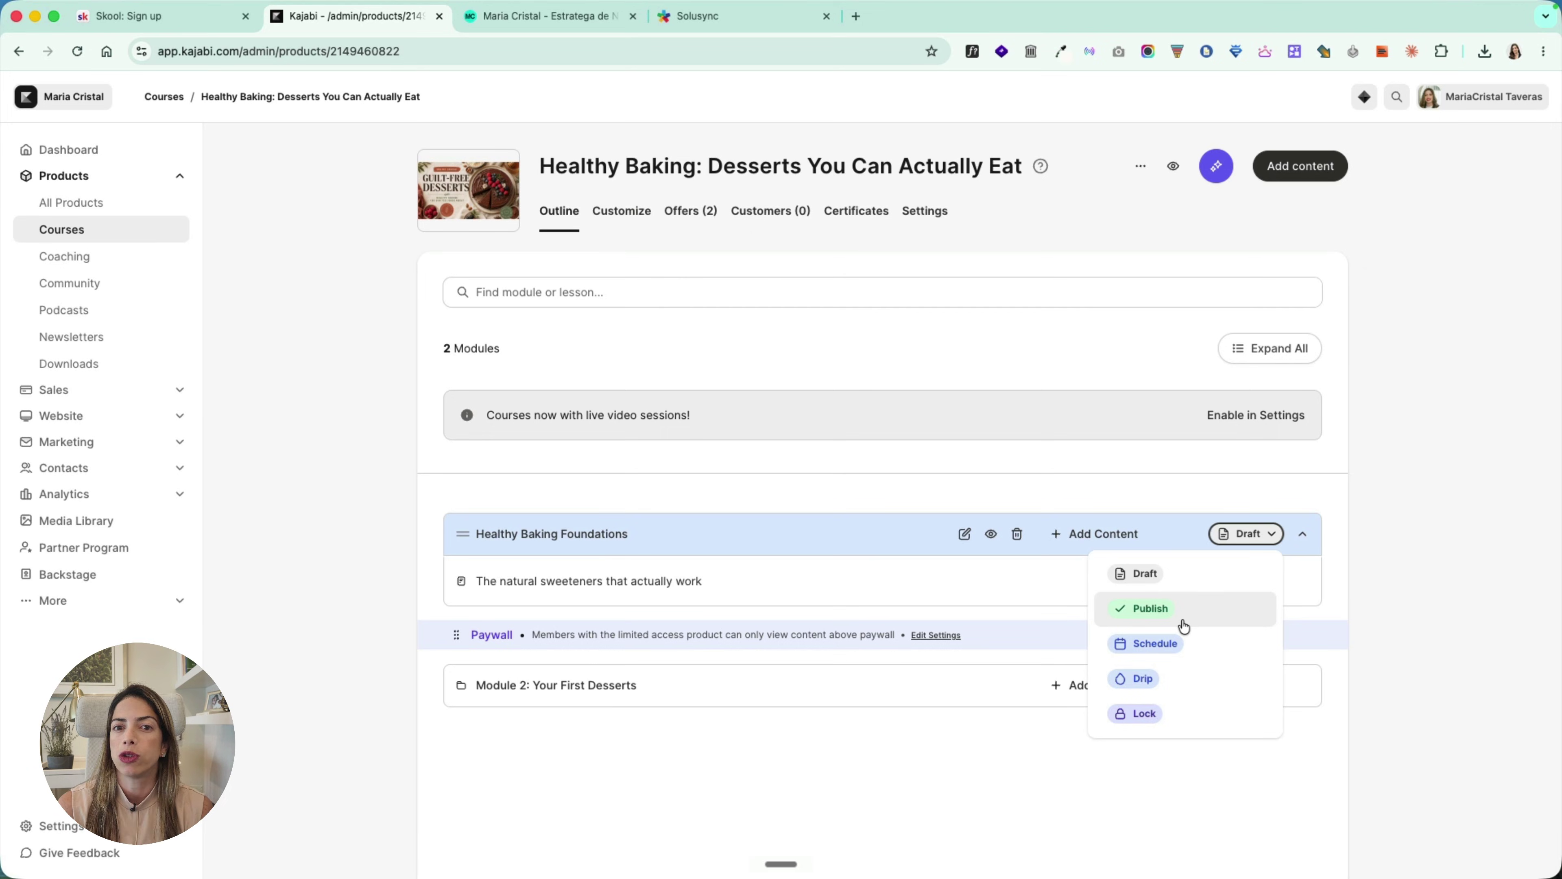
{"action": "left_click", "coordinate": [1189, 644]}
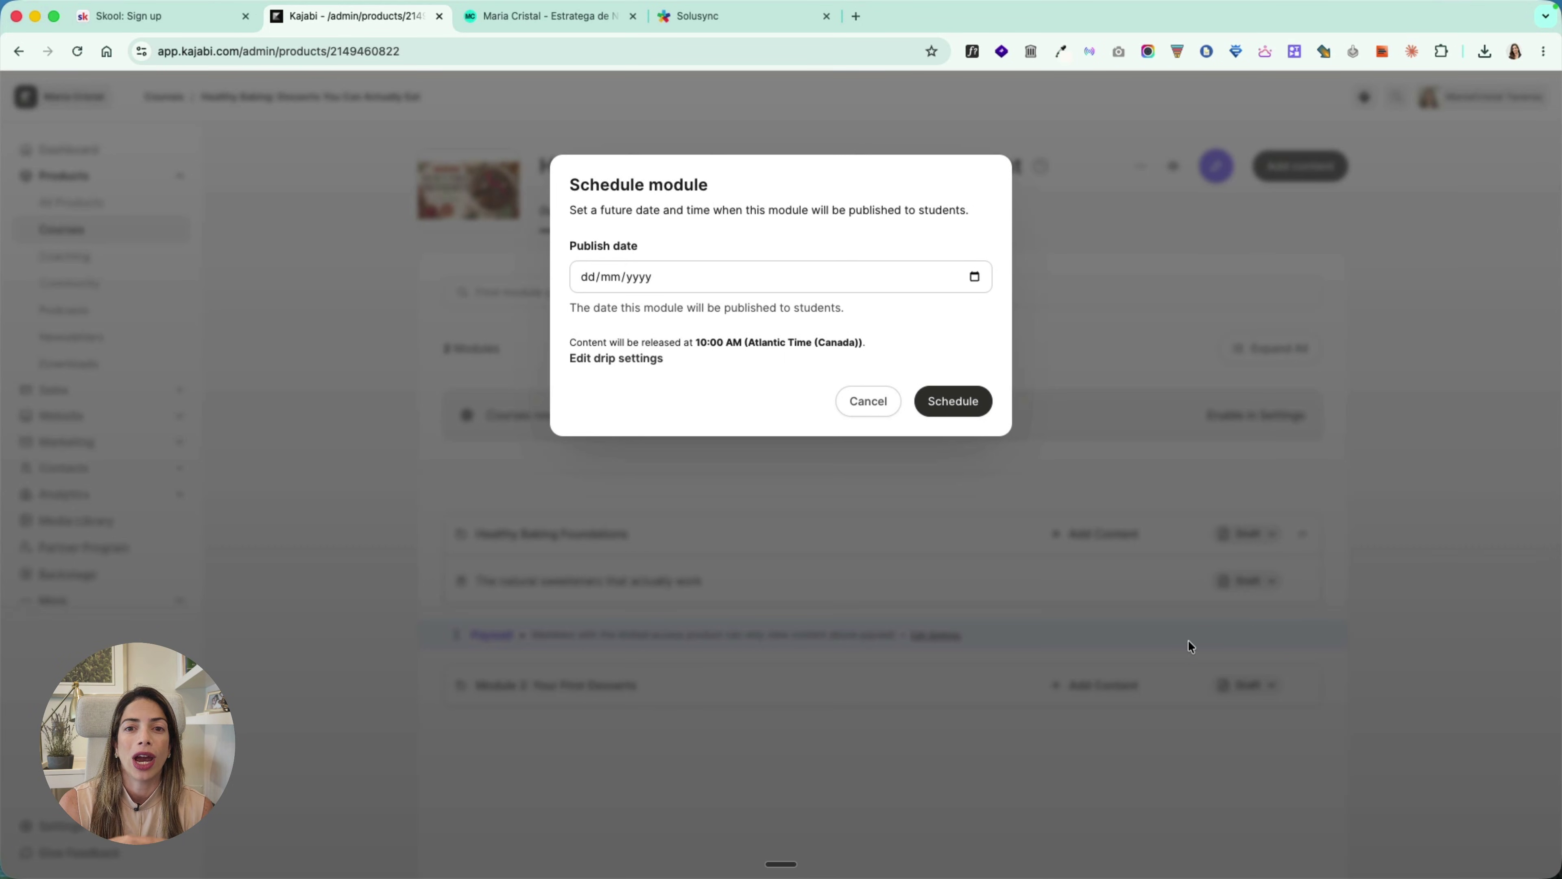
{"action": "left_click", "coordinate": [912, 423]}
{"action": "left_click", "coordinate": [1248, 533]}
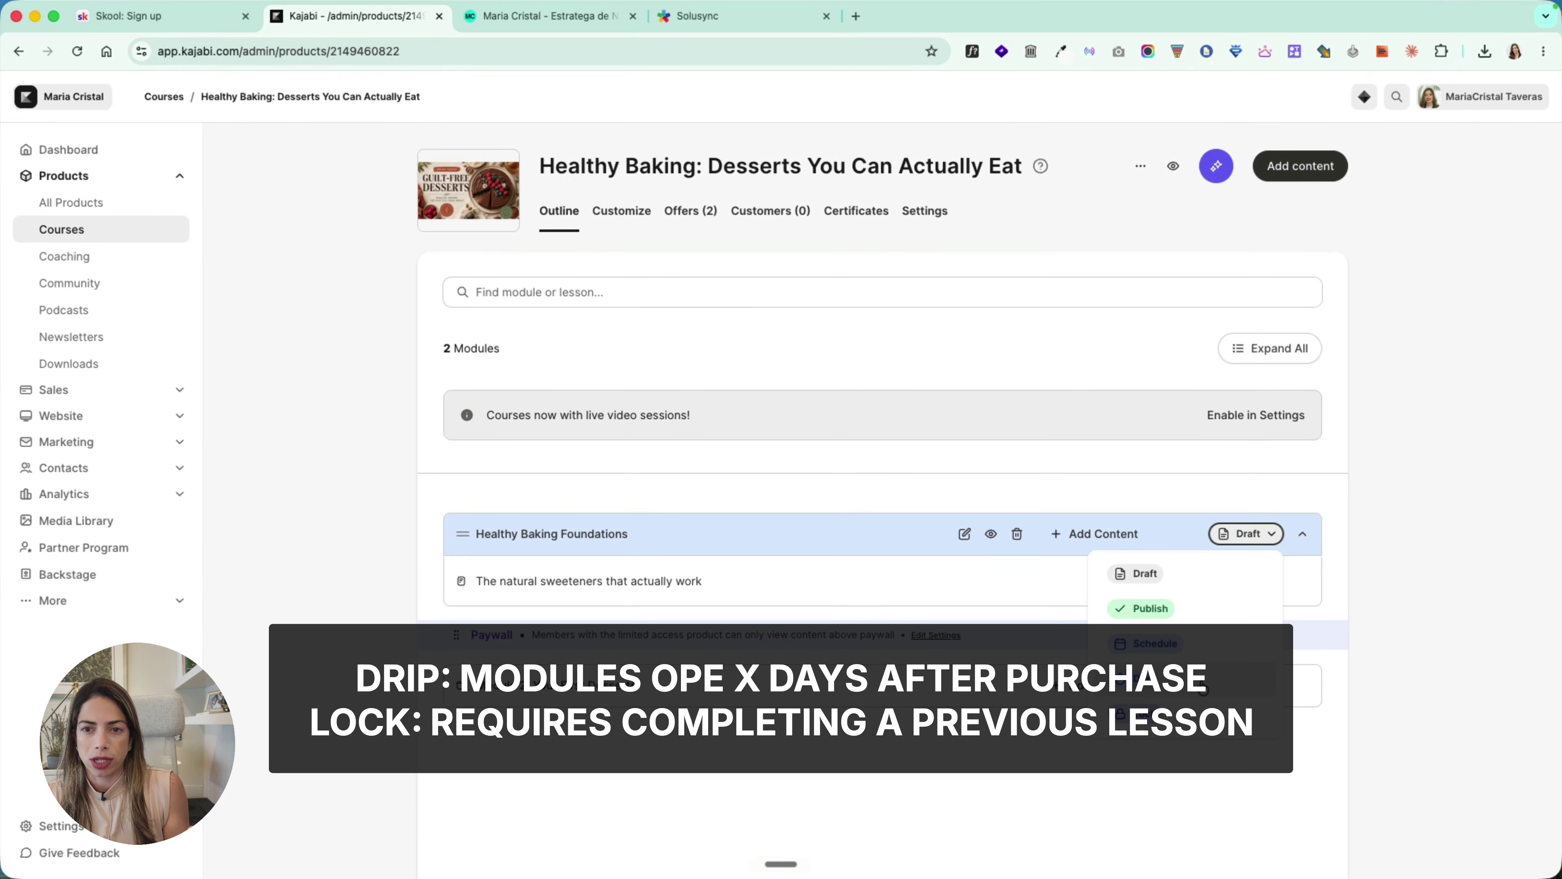
{"action": "left_click", "coordinate": [1298, 750]}
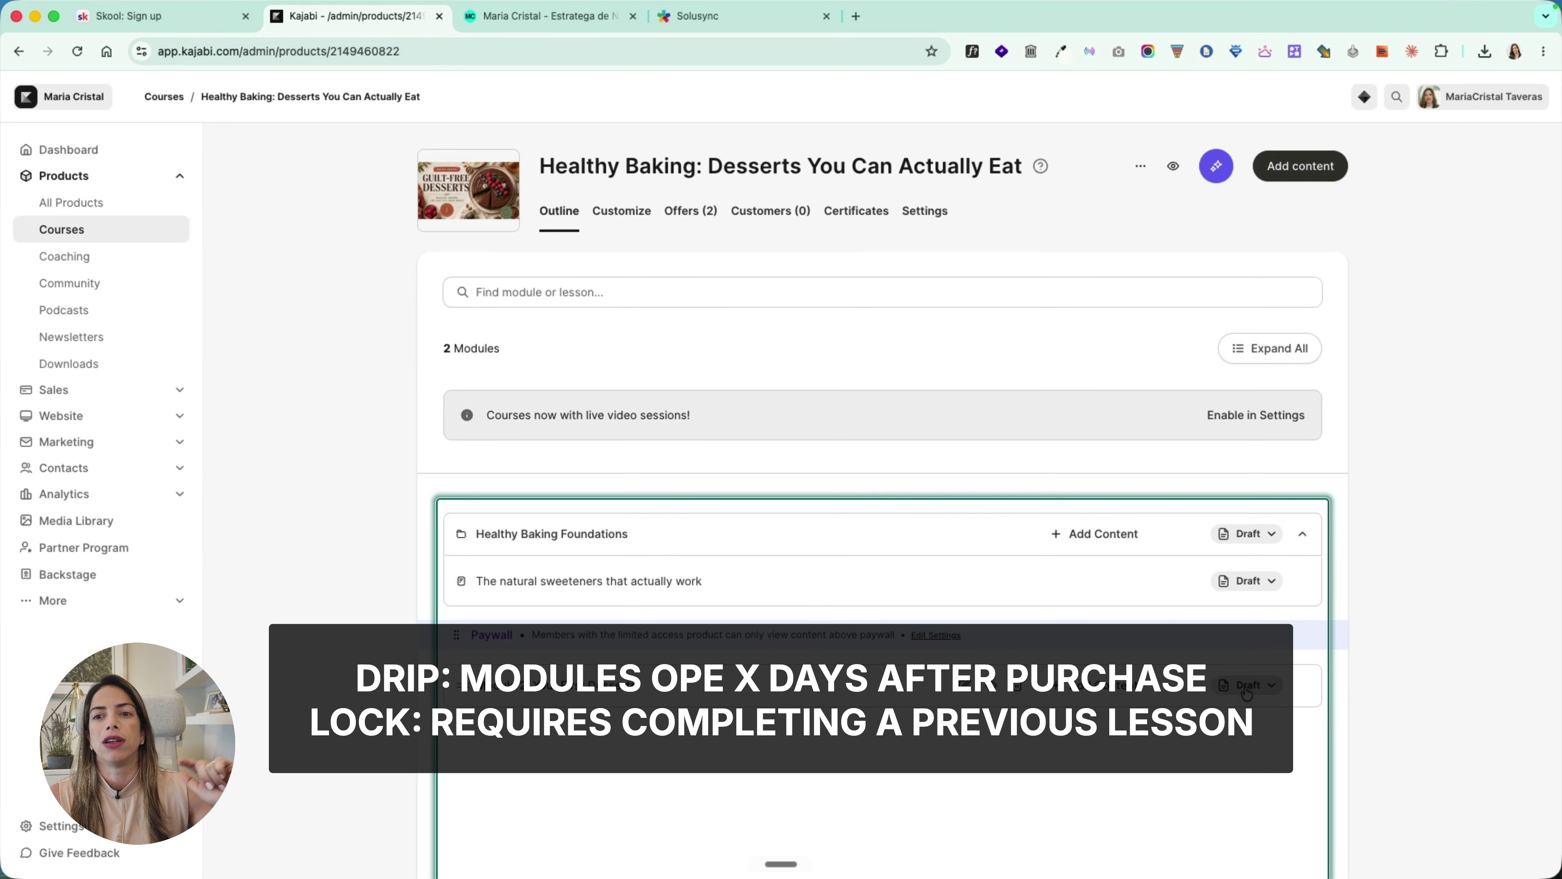
Step: Examine the lesson-based lock option for "Module 2: Your First Desserts" and cancel it
{"action": "left_click", "coordinate": [1273, 694]}
{"action": "left_click", "coordinate": [1205, 645]}
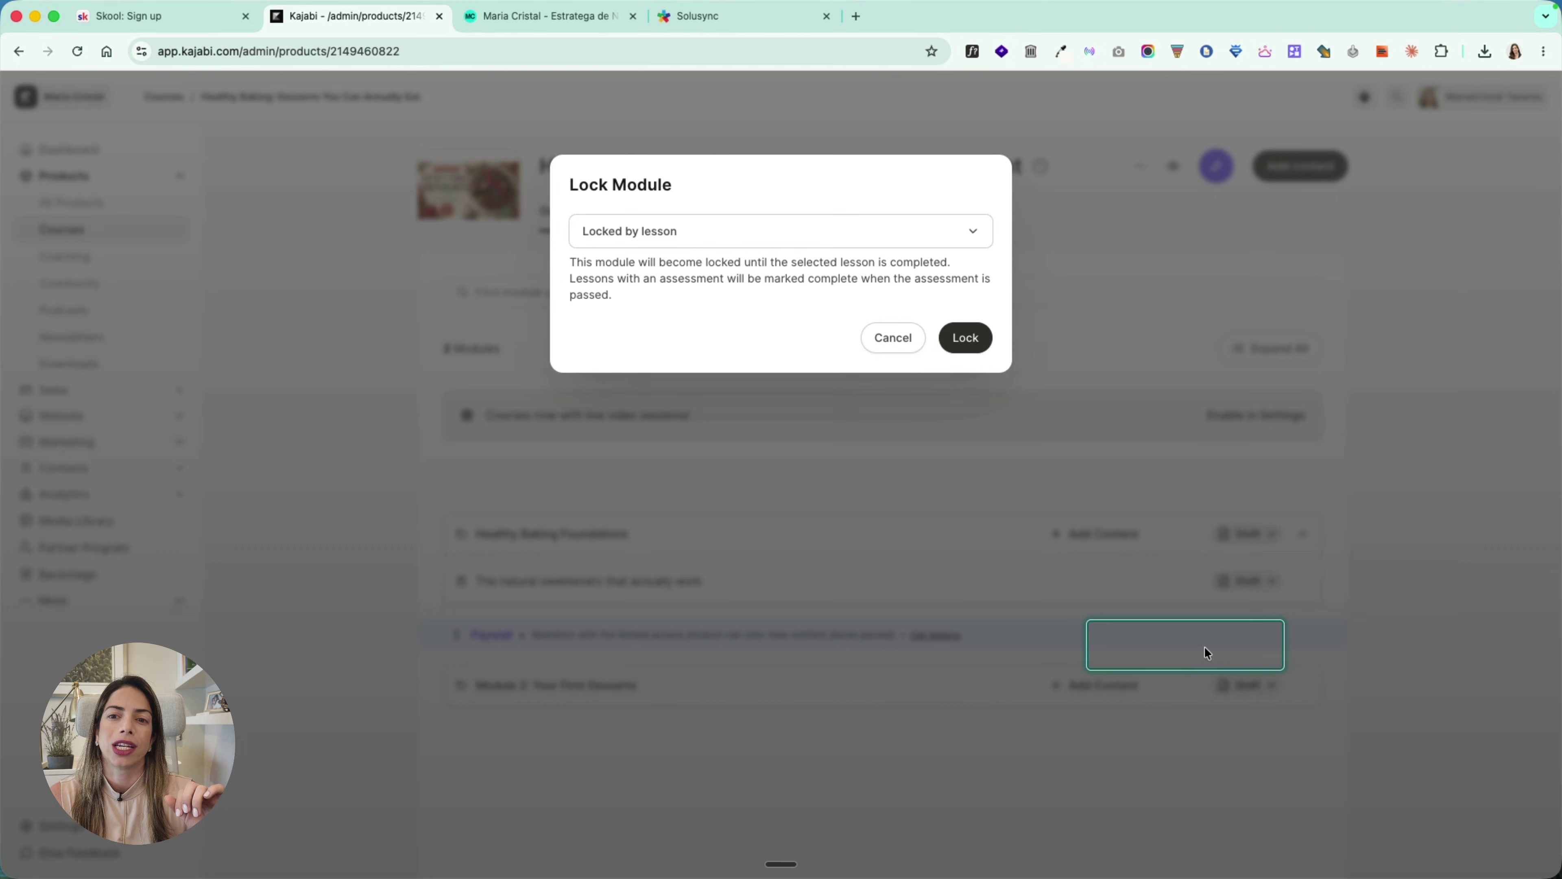
{"action": "left_click", "coordinate": [825, 223]}
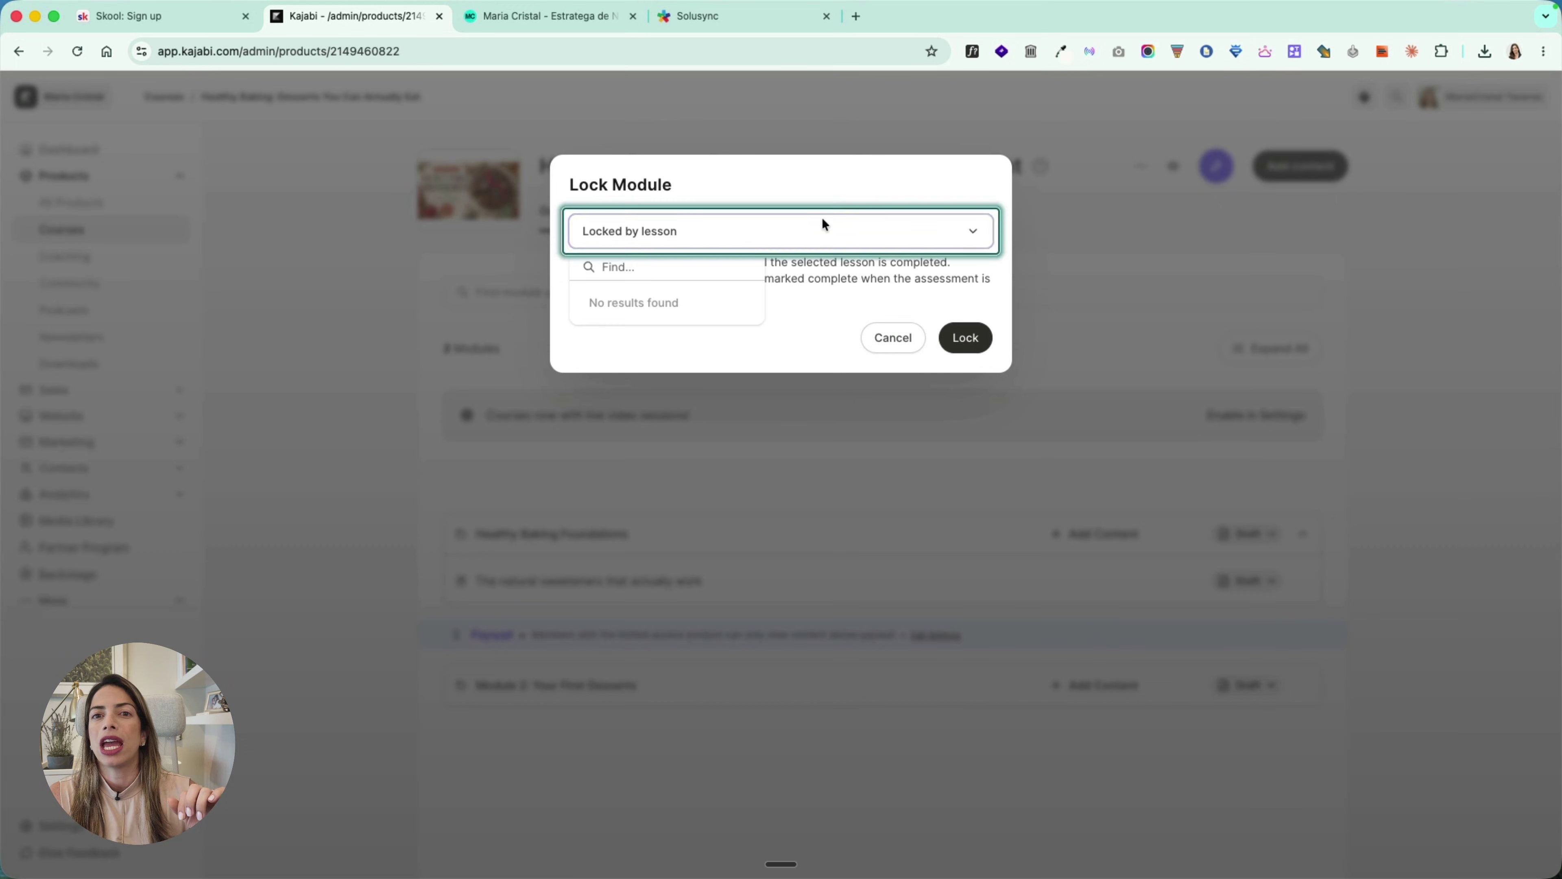
{"action": "left_click", "coordinate": [880, 346]}
Step: View the template customization options for the Healthy Baking course
{"action": "left_click", "coordinate": [620, 217]}
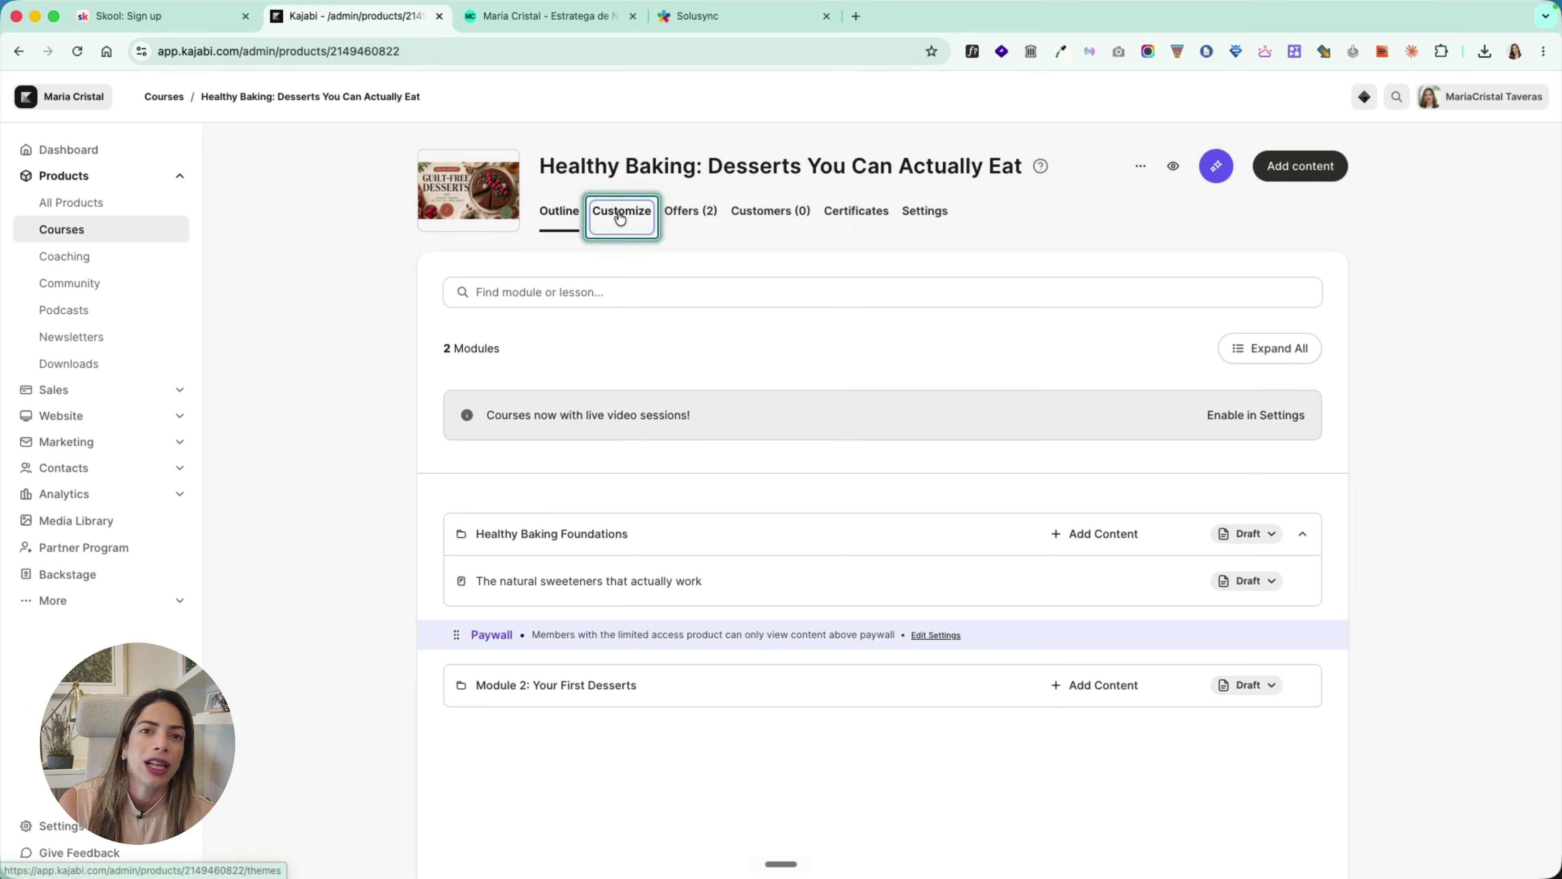
{"action": "mouse_move", "coordinate": [905, 370]}
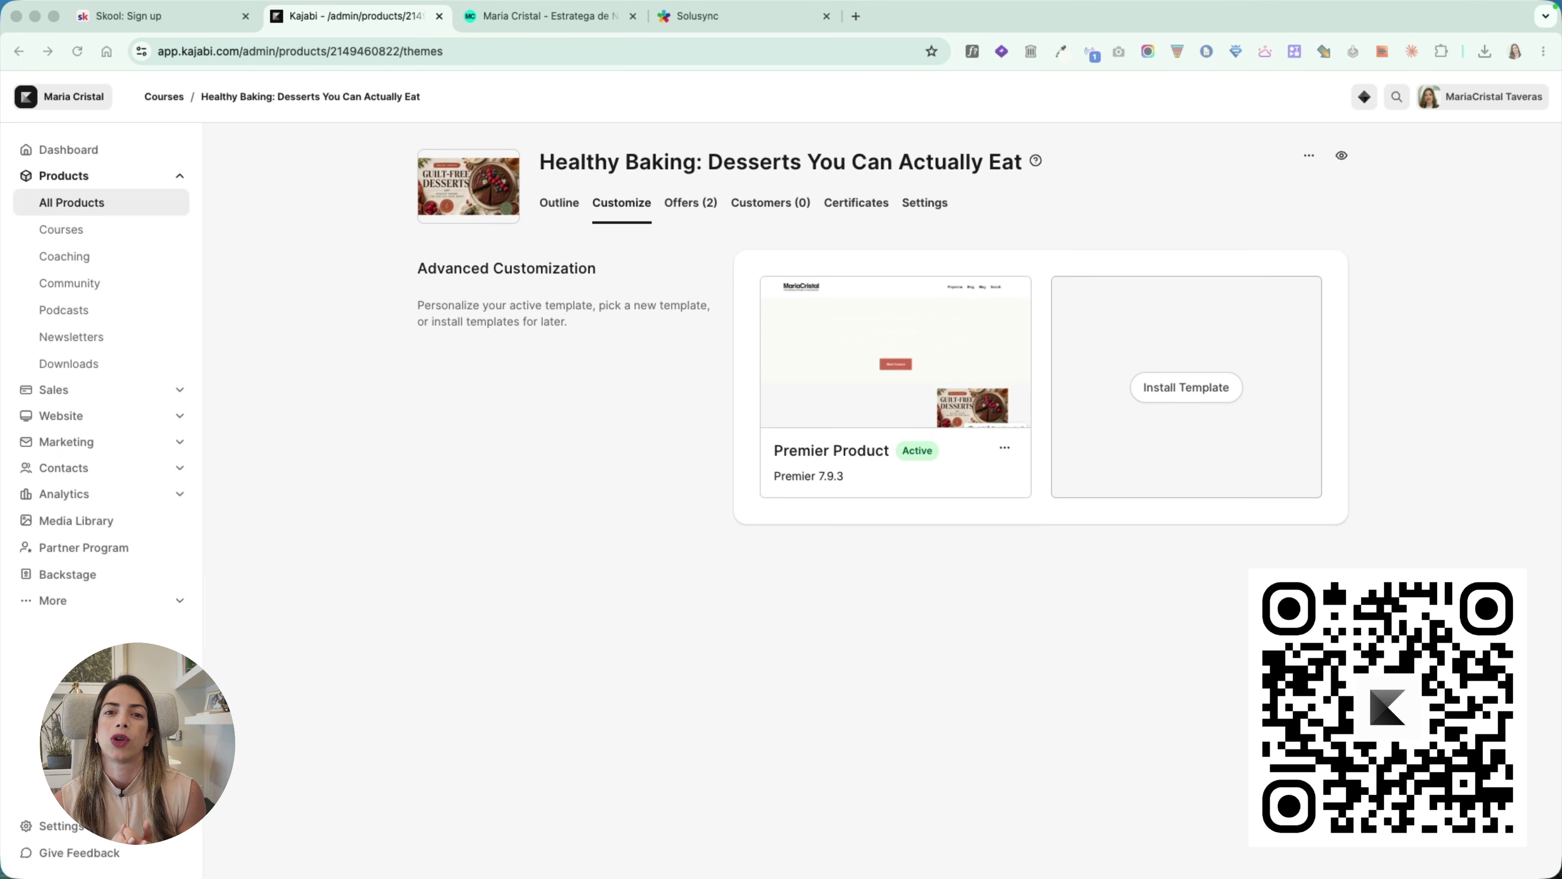
Step: Review the course settings, try the live video session option and switch it off again, and return to the course outline
{"action": "left_click", "coordinate": [924, 207]}
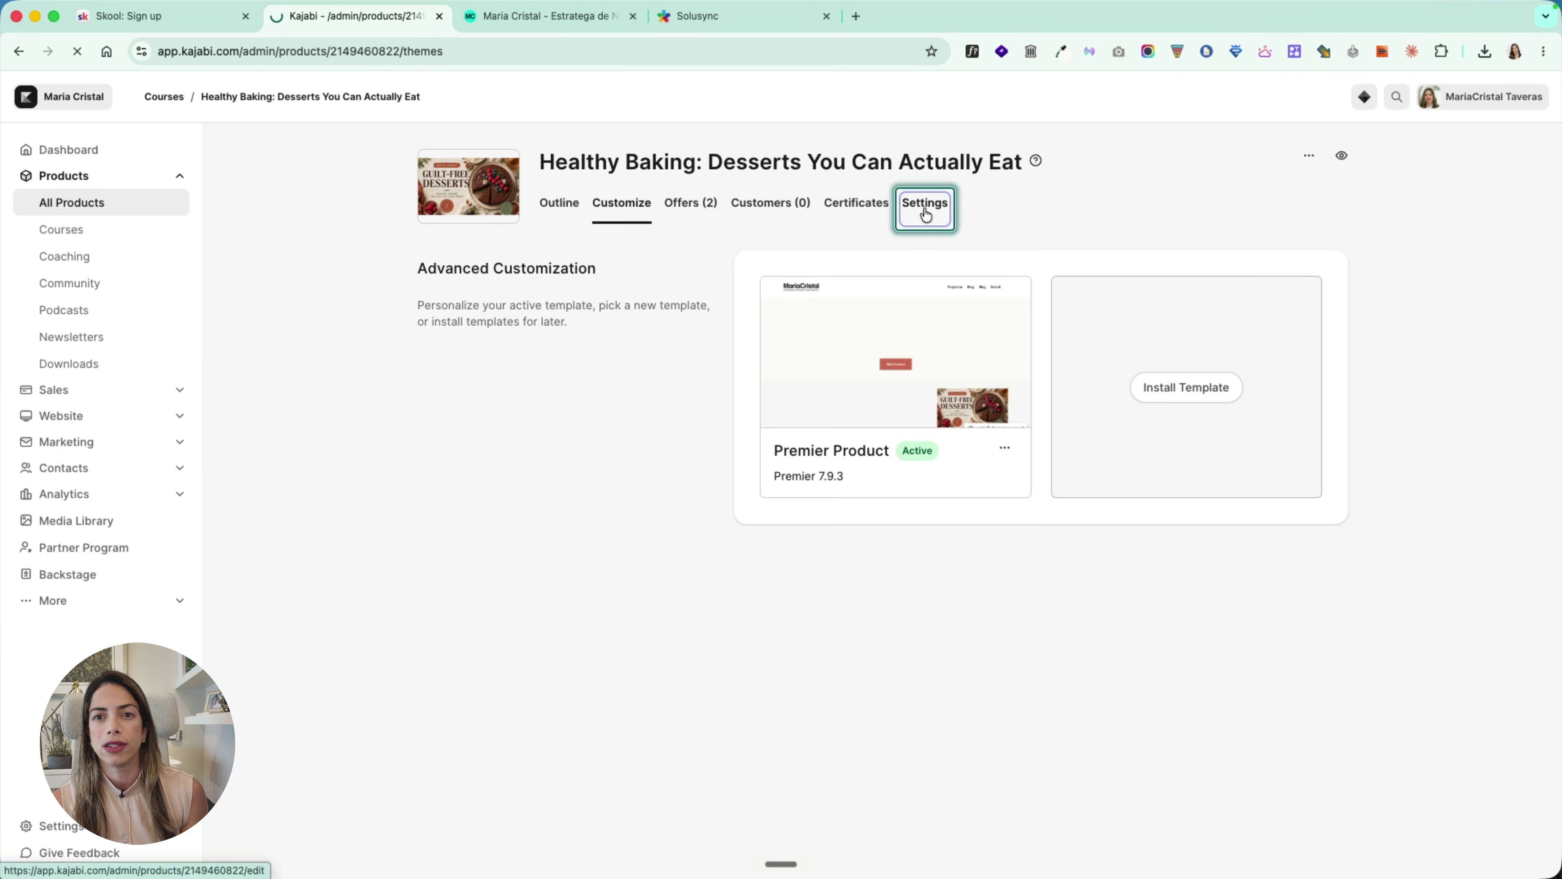
{"action": "scroll", "coordinate": [1012, 661], "scroll_direction": "down", "scroll_amount": 10}
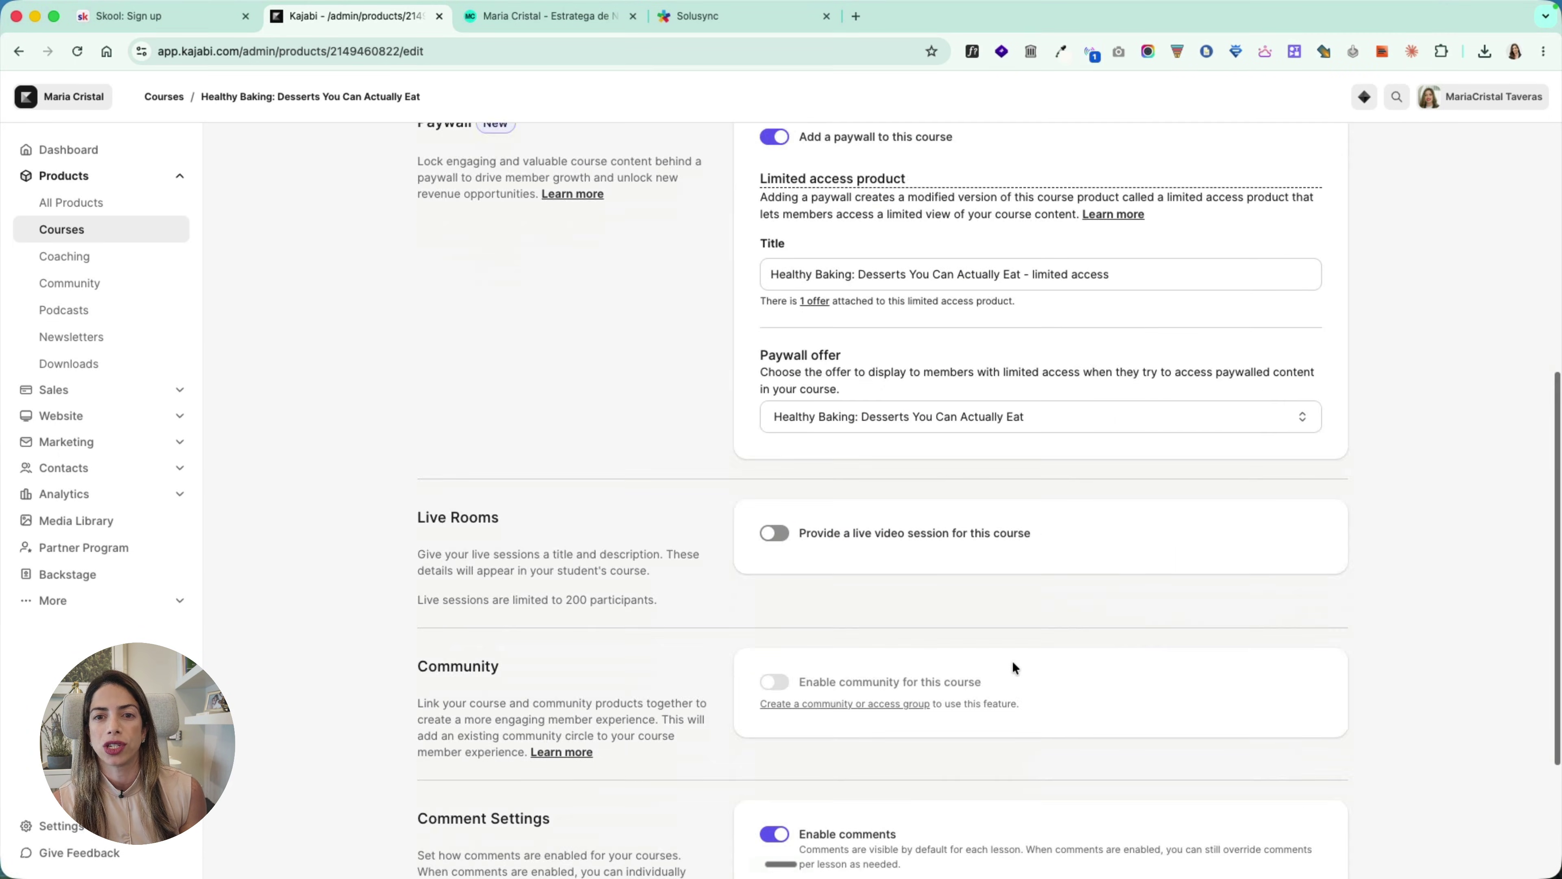
{"action": "scroll", "coordinate": [1012, 661], "scroll_direction": "down", "scroll_amount": 2}
{"action": "left_click", "coordinate": [776, 306]}
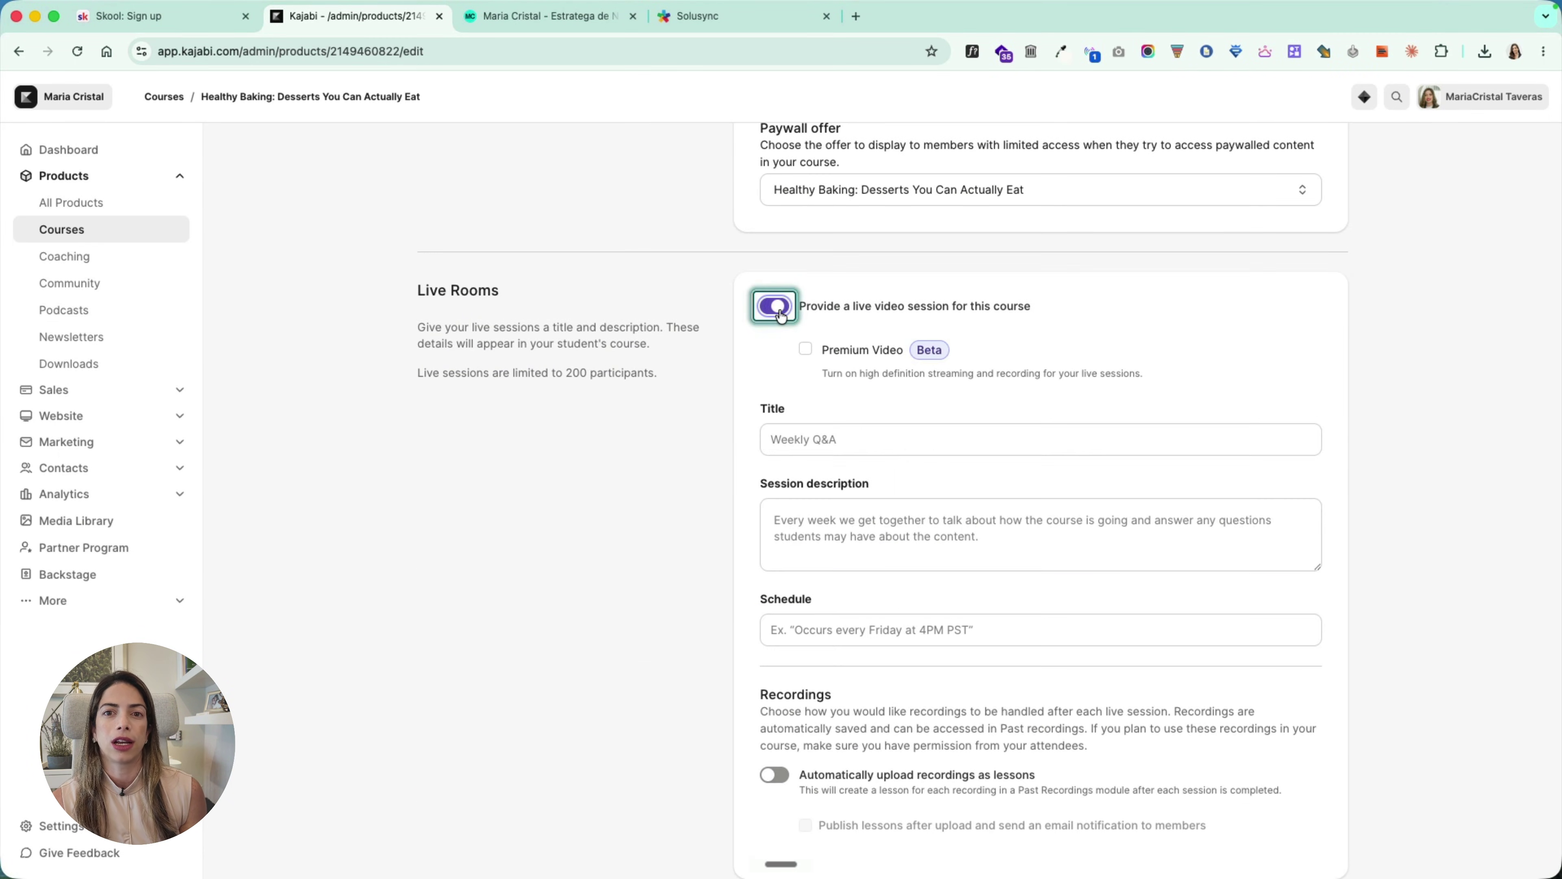
{"action": "left_click", "coordinate": [775, 306]}
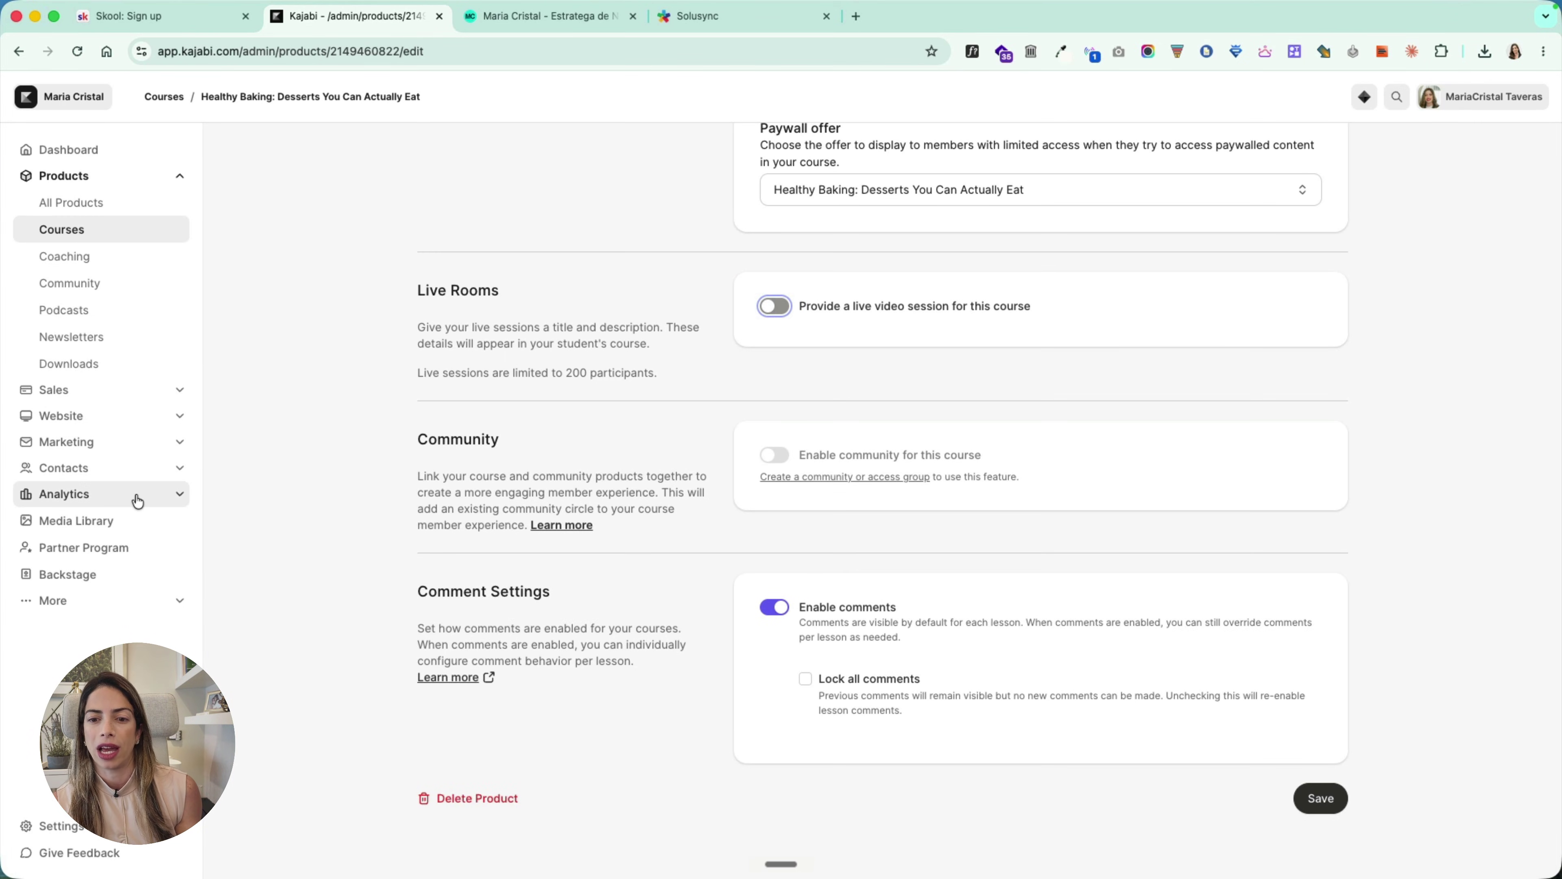
{"action": "scroll", "coordinate": [523, 262], "scroll_direction": "up", "scroll_amount": 15}
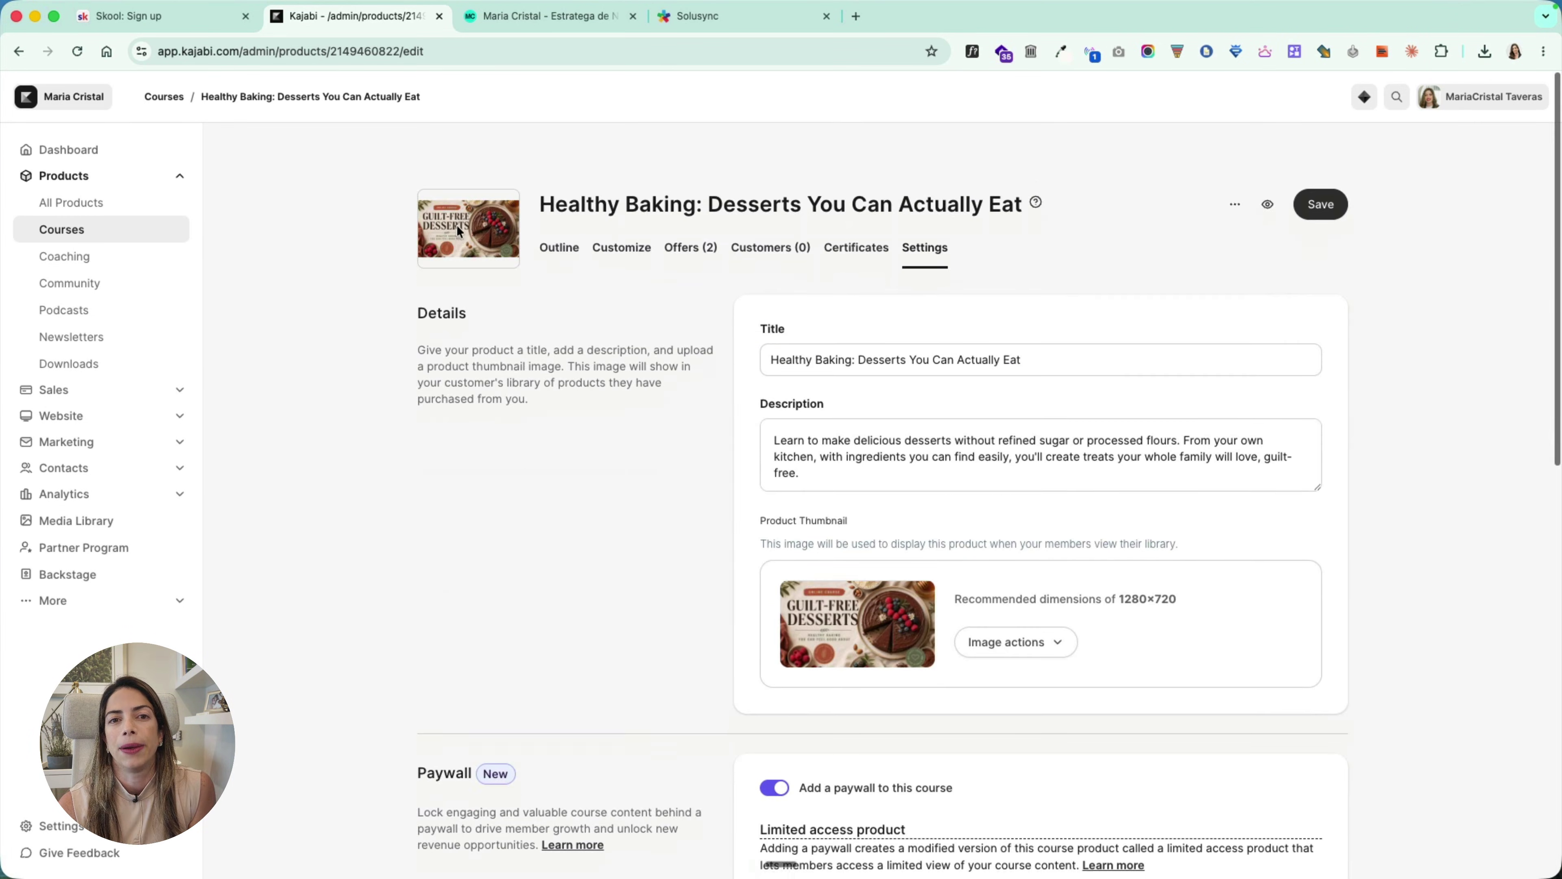
{"action": "left_click", "coordinate": [542, 213]}
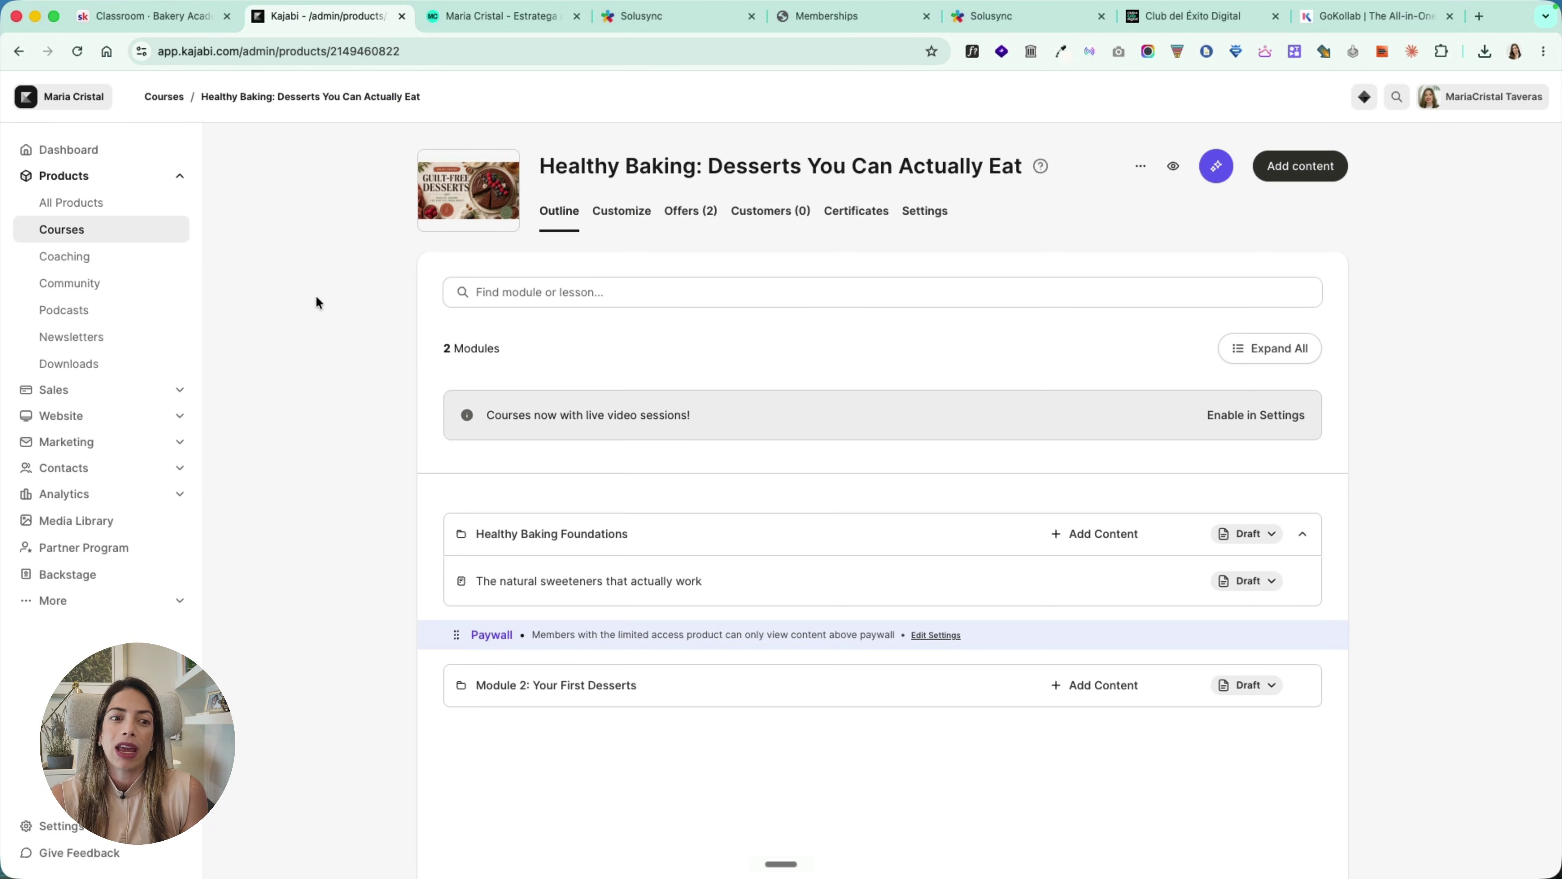
Step: Open the $47.00 "Healthy Baking: Desserts You Can Actually Eat" offer from the site's sales pricing list for editing
{"action": "left_click", "coordinate": [157, 395]}
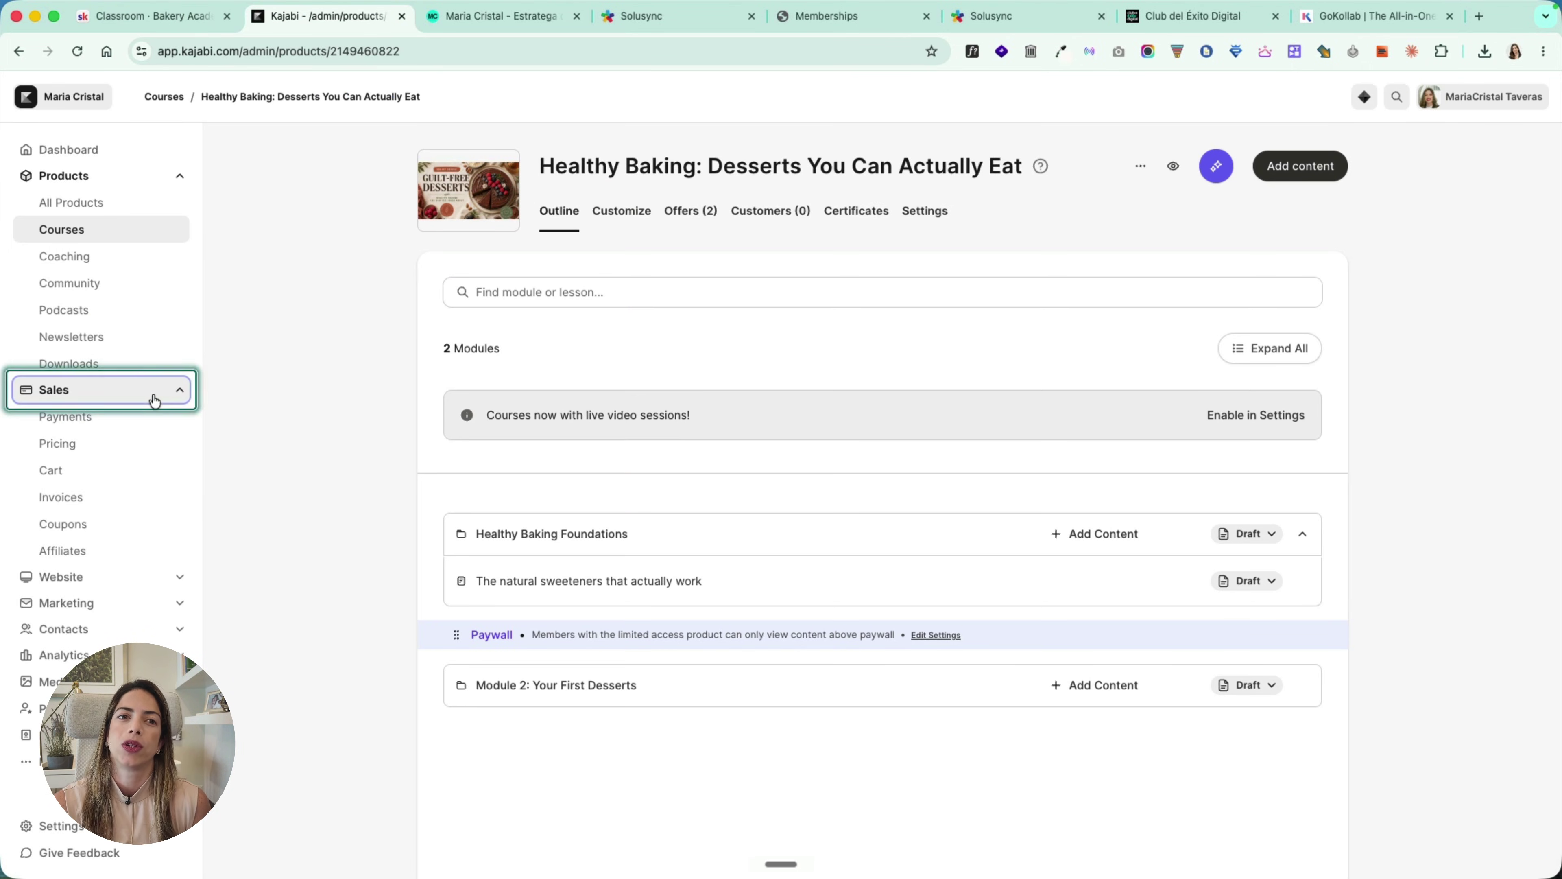
{"action": "left_click", "coordinate": [103, 448]}
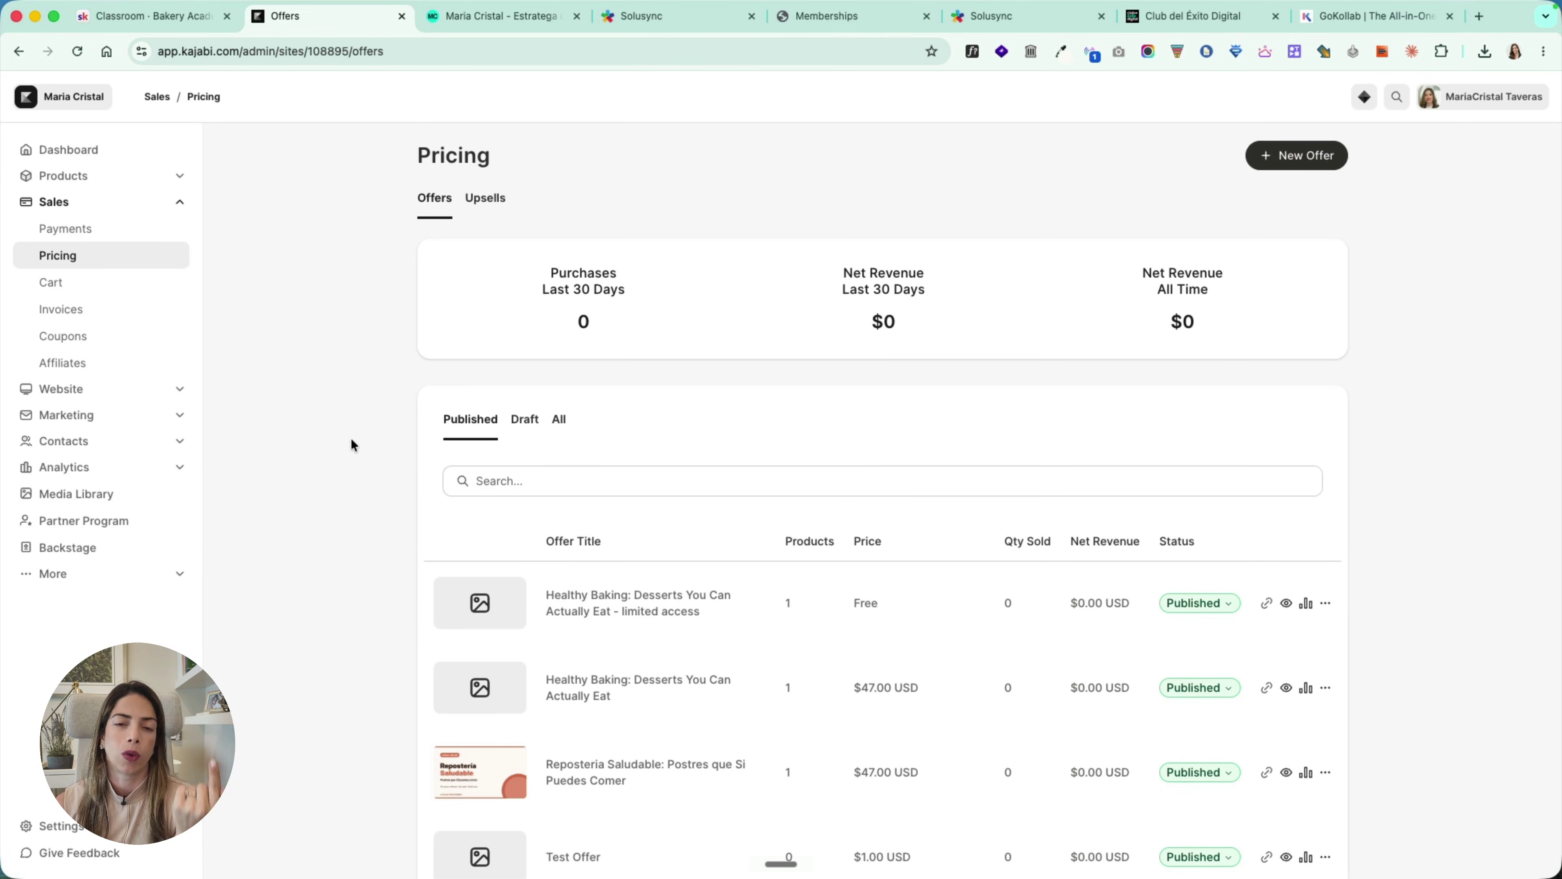
{"action": "left_click", "coordinate": [595, 695]}
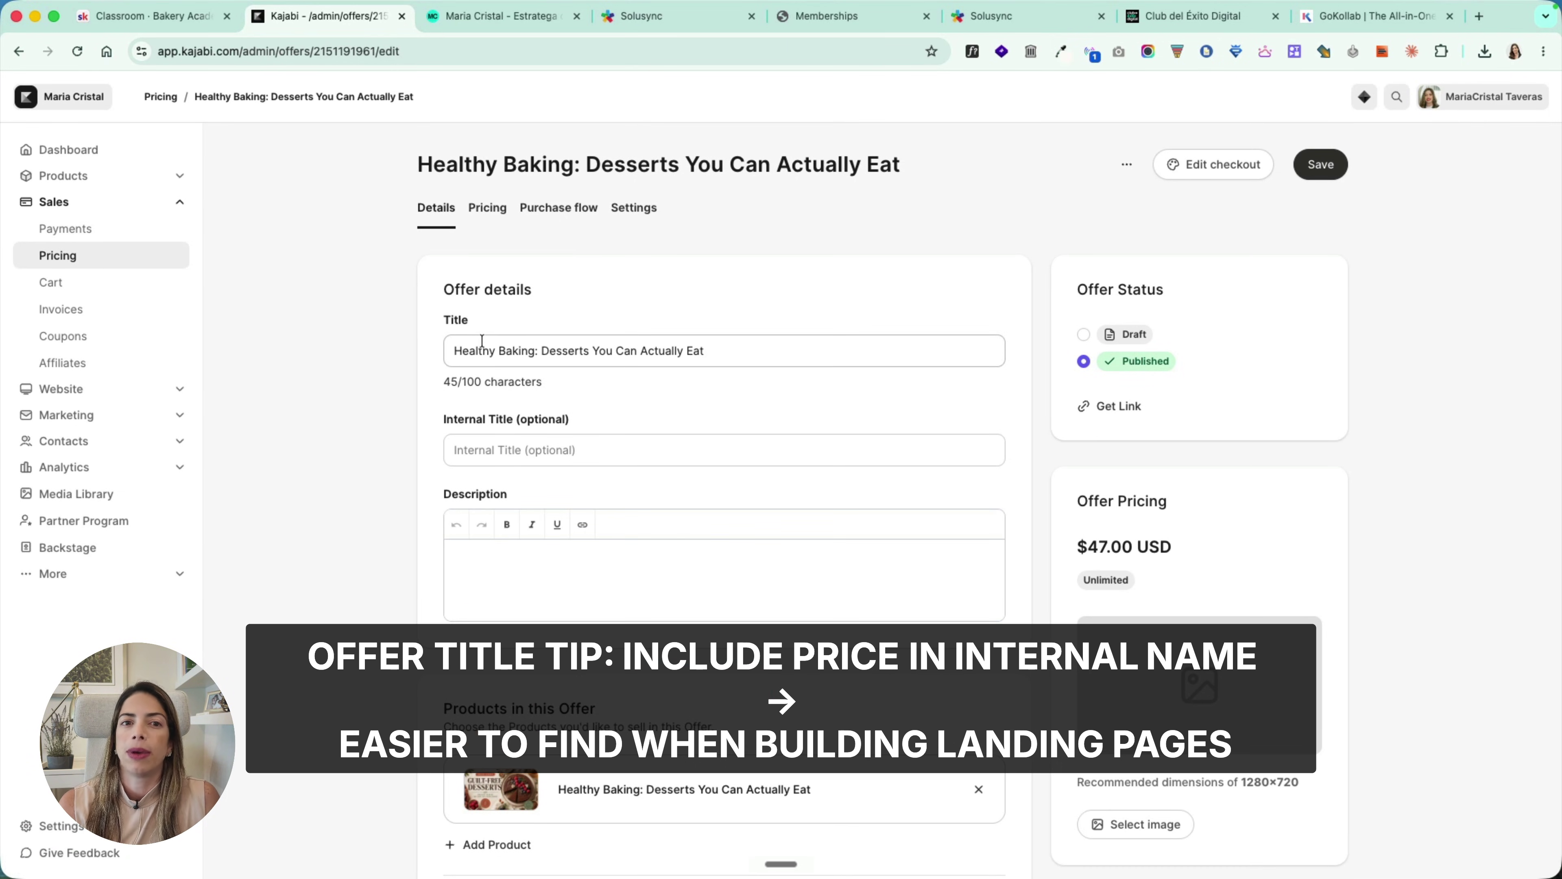
Step: Copy the offer's title into its internal title and append the price, giving "Healthy Baking: Desserts You Can Actually Eat 47"
{"action": "left_click", "coordinate": [566, 350]}
{"action": "key", "text": "super+a"}
{"action": "key", "text": "super+c"}
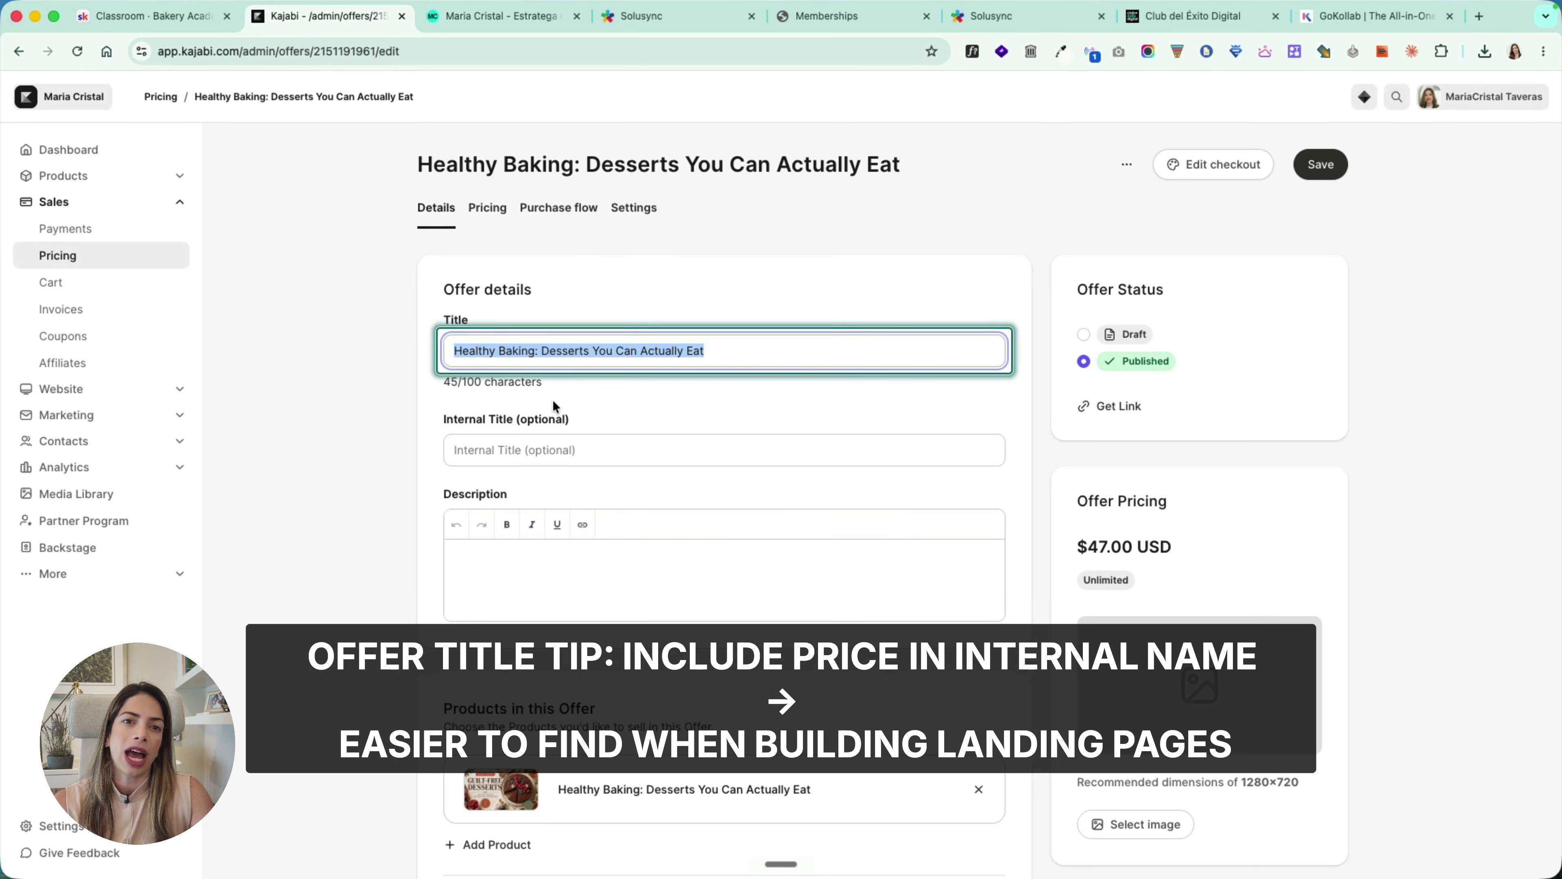
{"action": "left_click", "coordinate": [553, 450]}
{"action": "key", "text": "super+v"}
{"action": "type", "text": "47"}
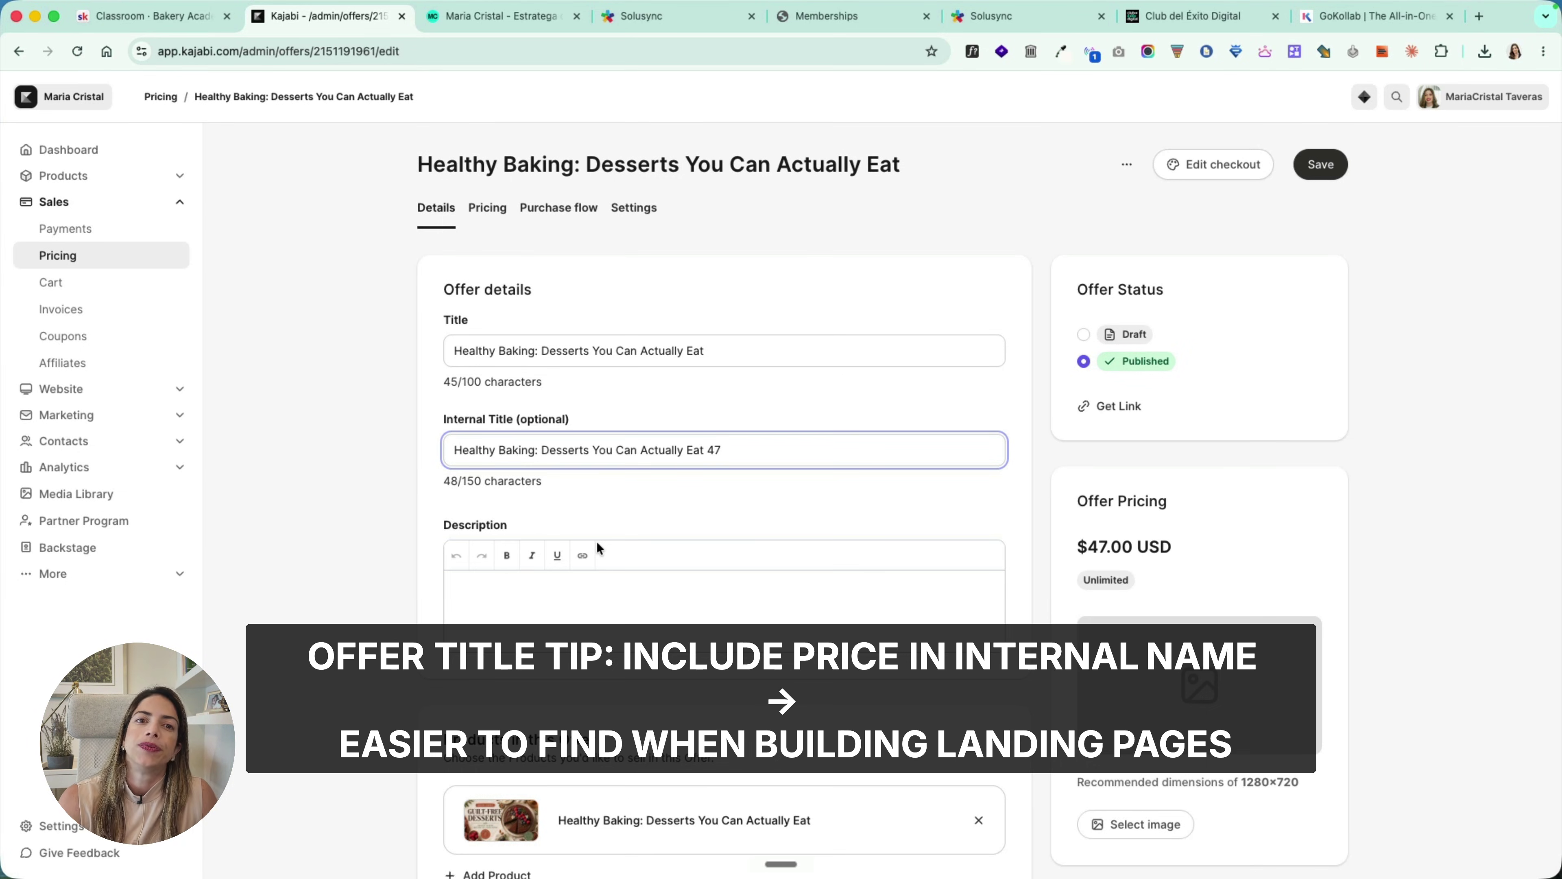
Step: Examine the offer's description field and the products that can be bundled with it, without adding any
{"action": "left_click", "coordinate": [620, 641]}
{"action": "scroll", "coordinate": [620, 641], "scroll_direction": "down", "scroll_amount": 5}
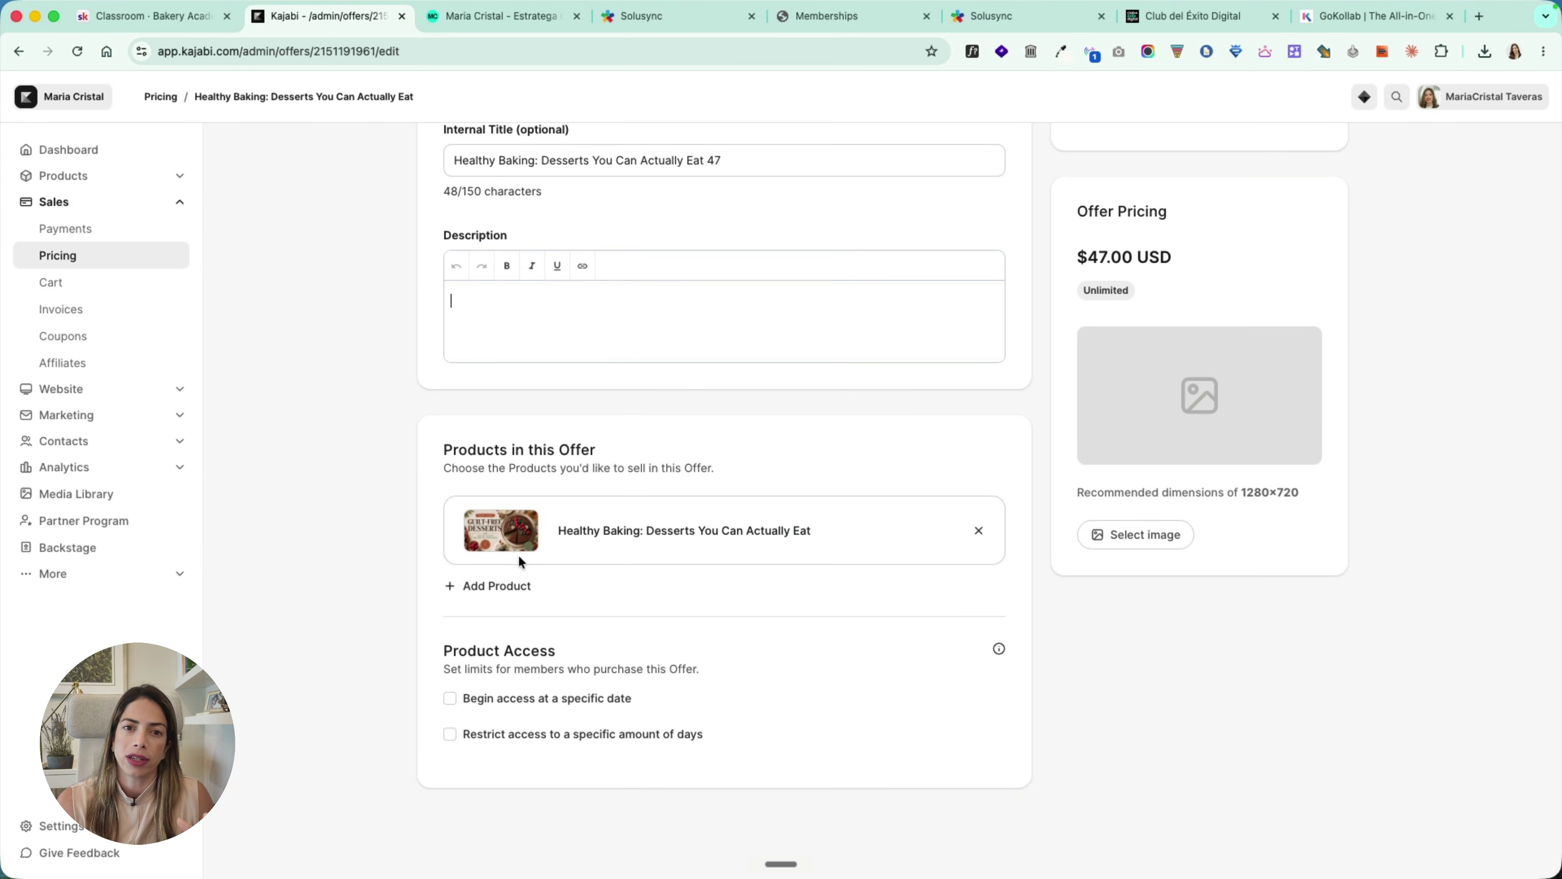
{"action": "left_click", "coordinate": [516, 585]}
{"action": "left_click", "coordinate": [526, 602]}
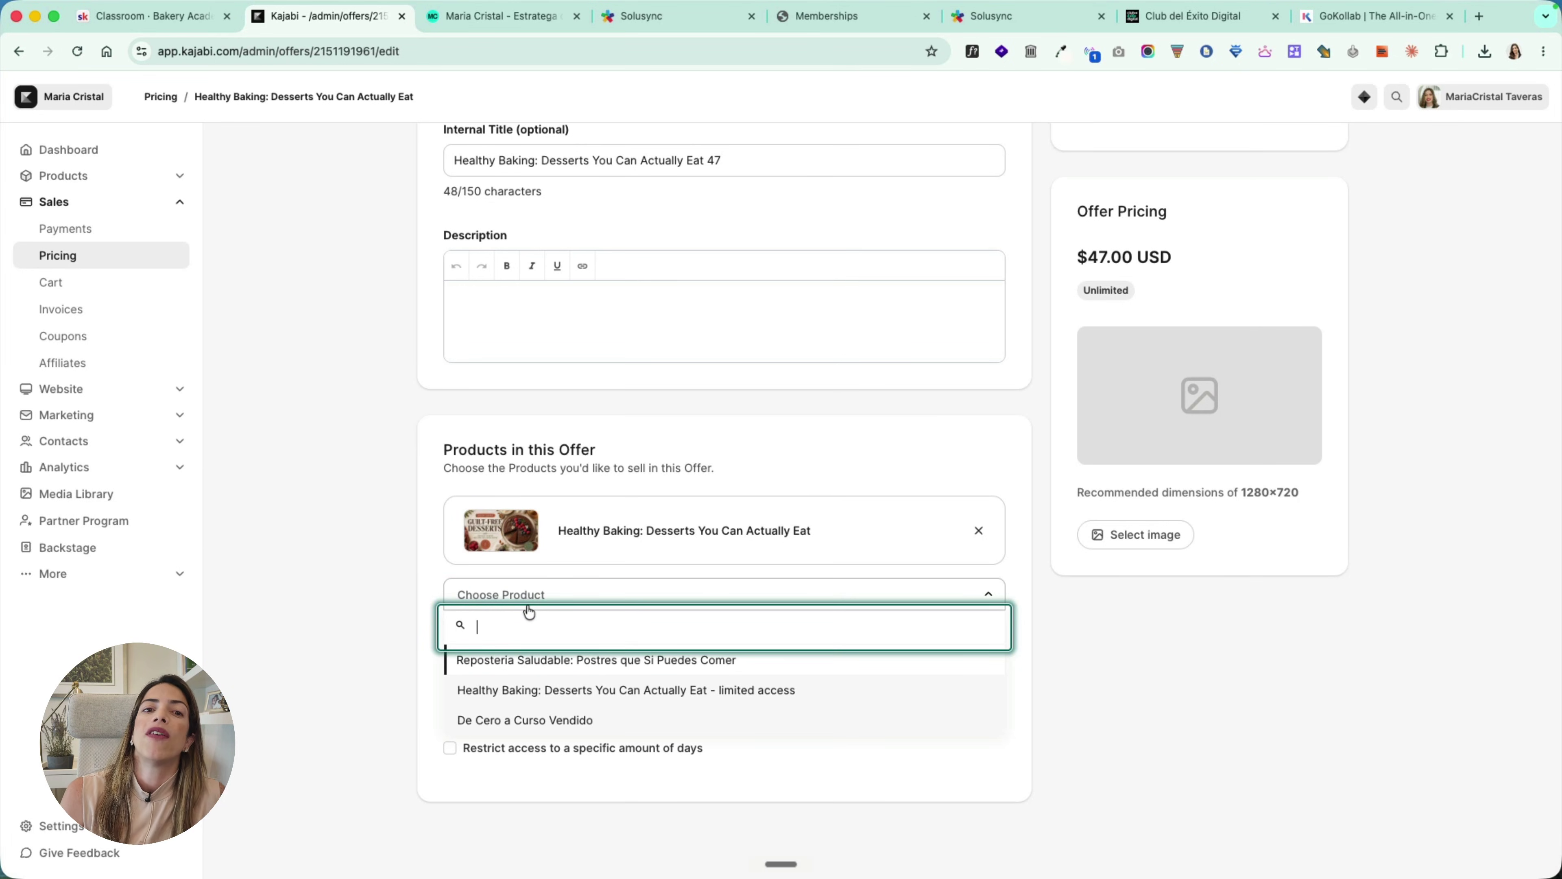
{"action": "left_click", "coordinate": [394, 600]}
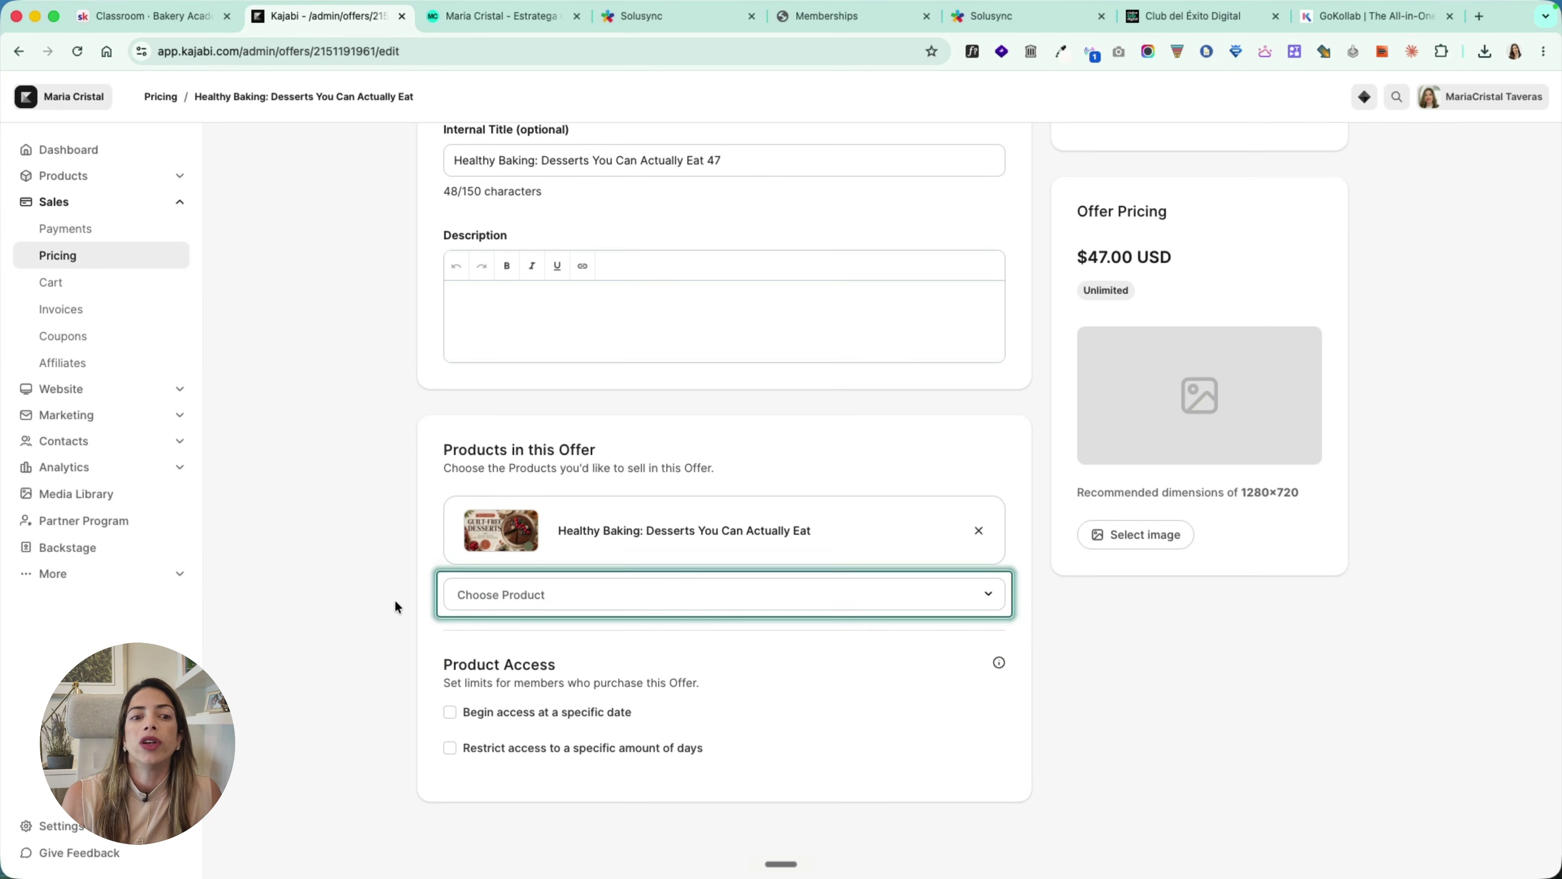
Step: Make the offer's product access begin at a specific date, 2026-06-15
{"action": "left_click", "coordinate": [451, 714]}
{"action": "scroll", "coordinate": [448, 709], "scroll_direction": "down", "scroll_amount": 3}
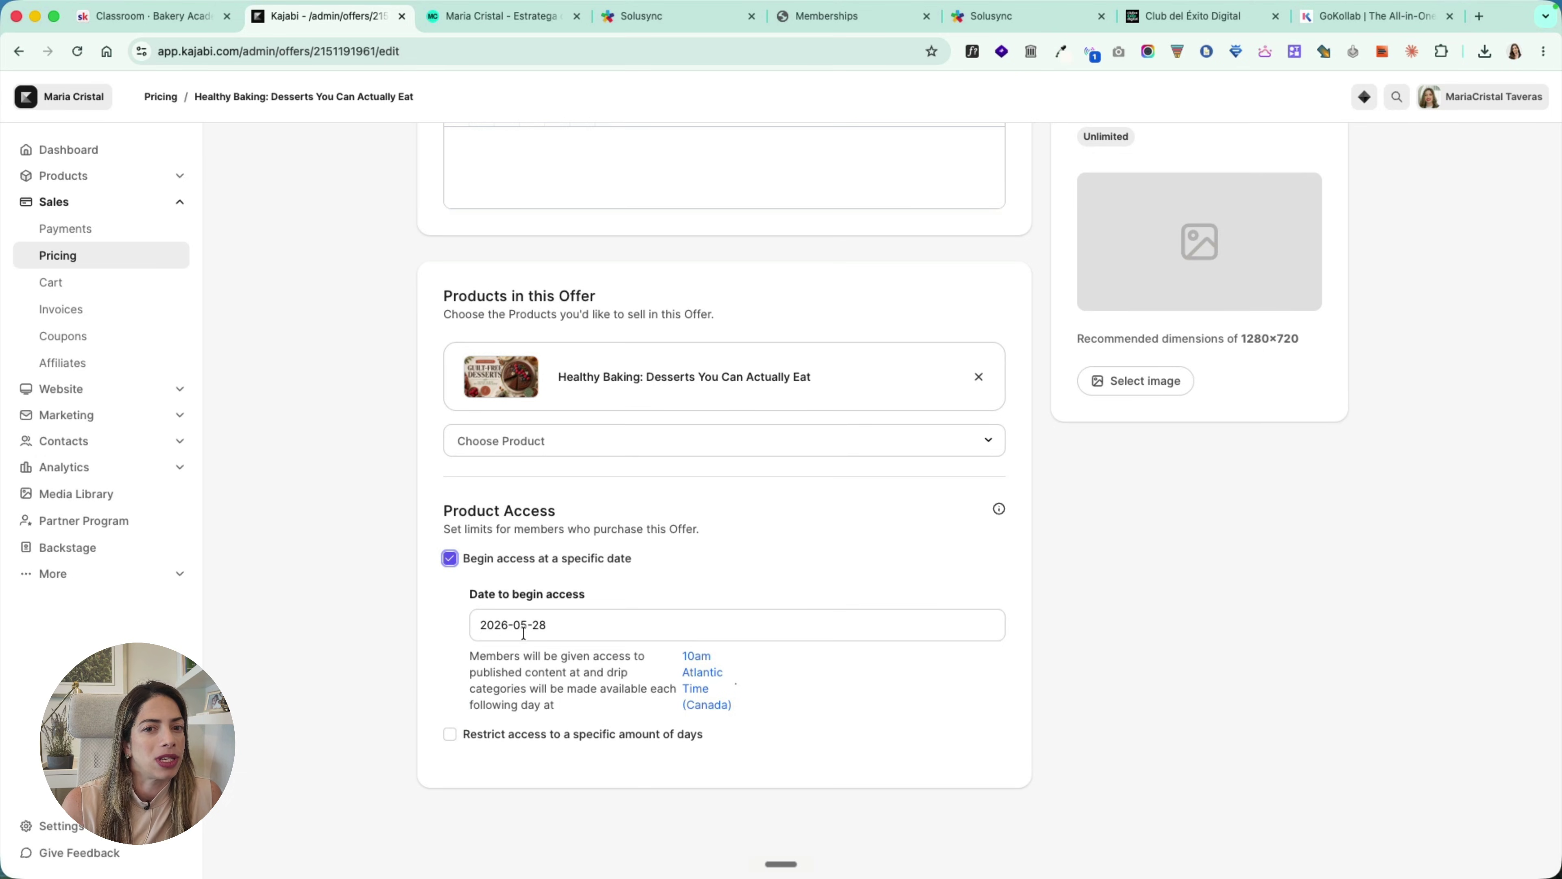
{"action": "left_click", "coordinate": [524, 628]}
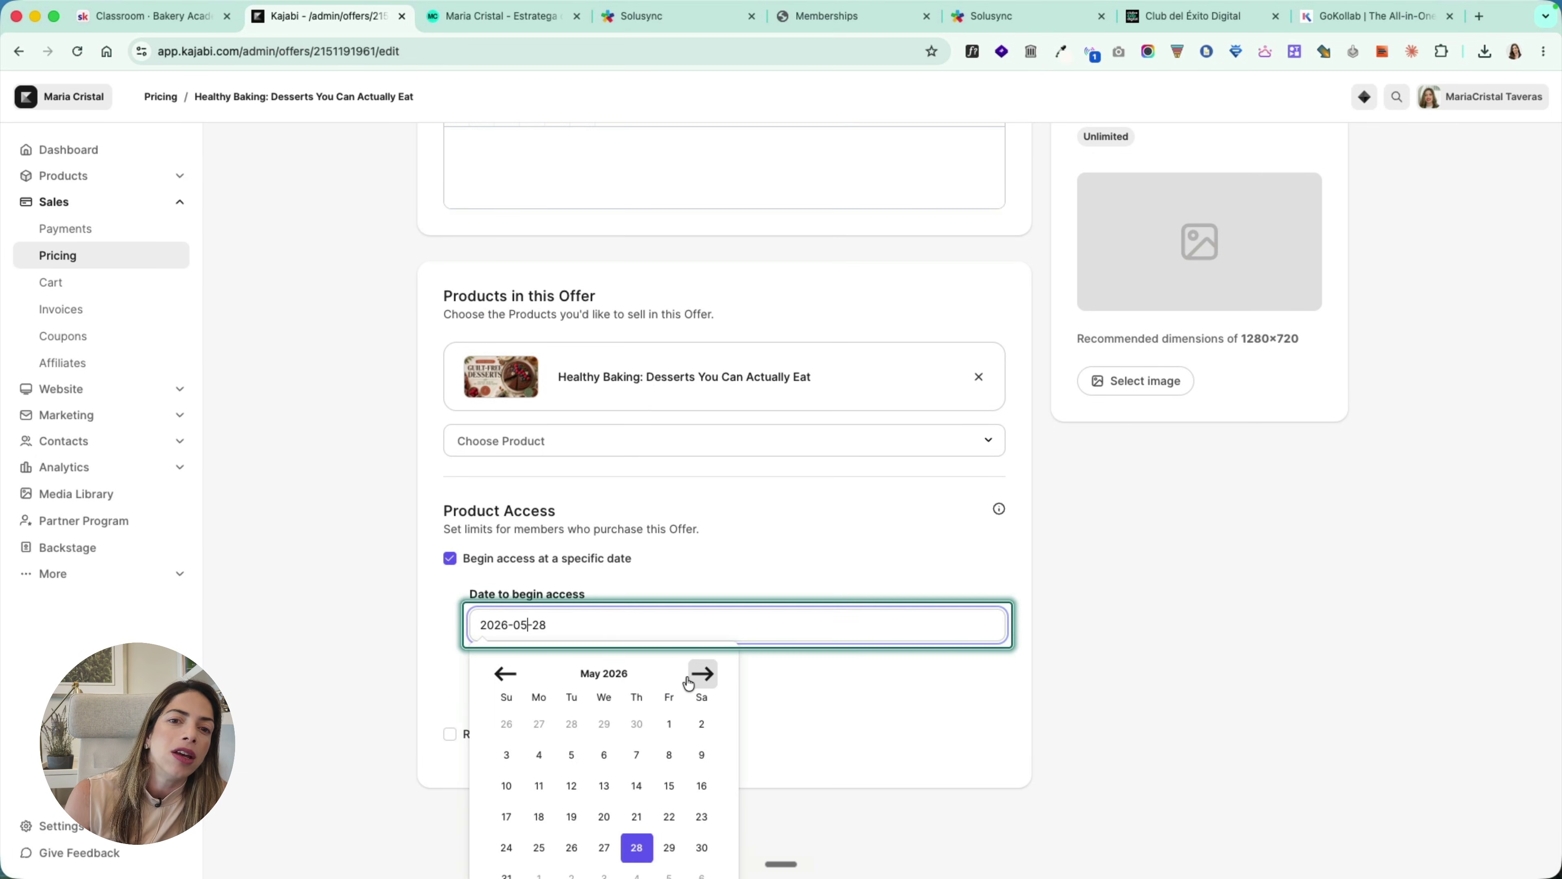
{"action": "left_click", "coordinate": [701, 674]}
{"action": "left_click", "coordinate": [538, 785]}
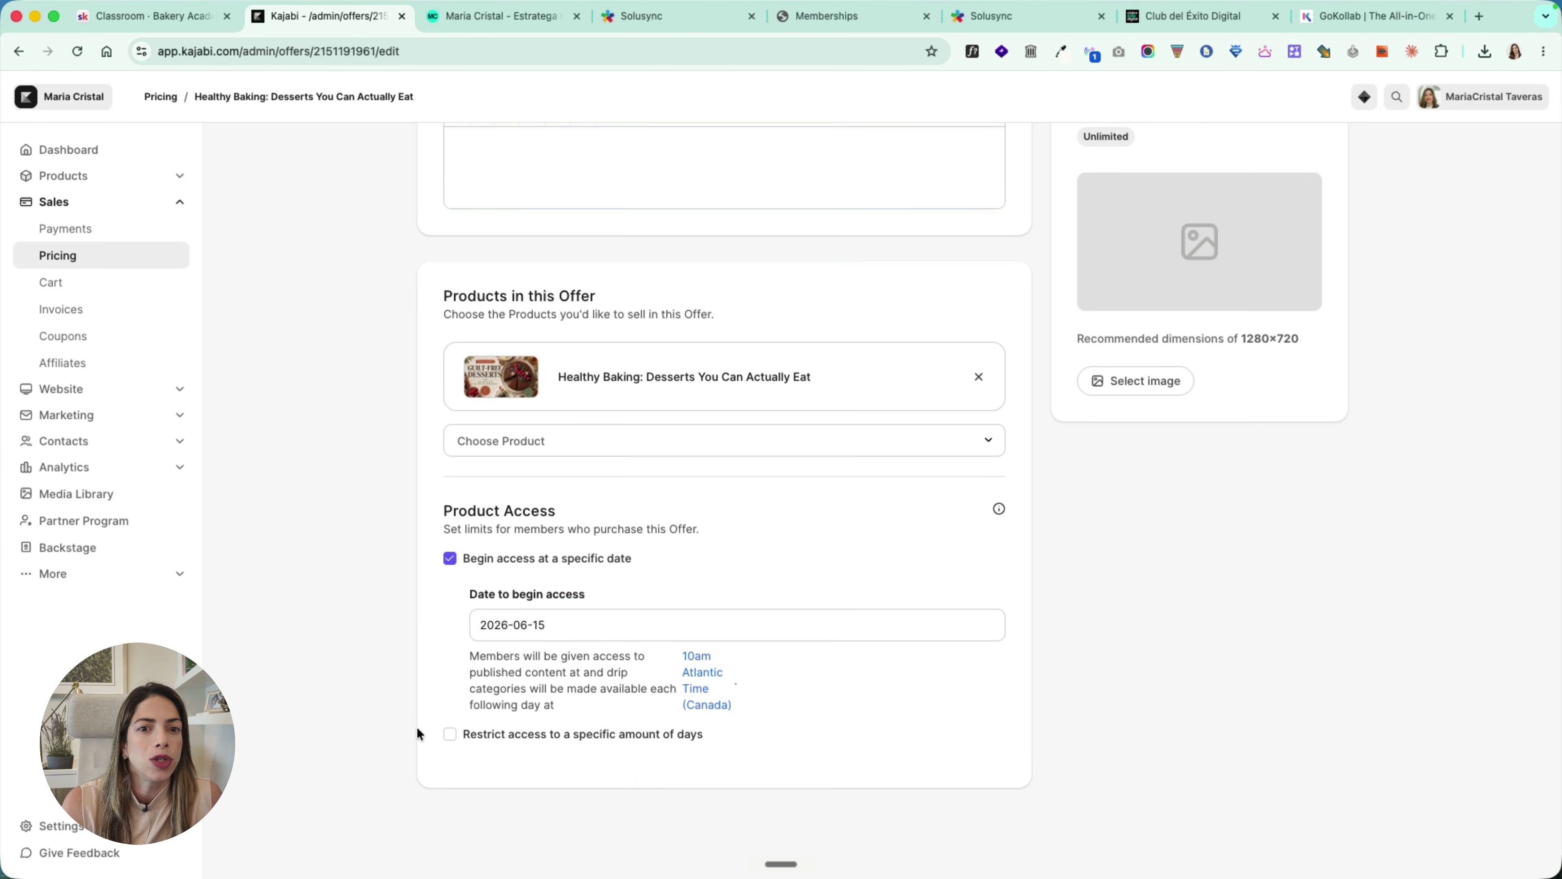
Step: Restrict the offer's product access to 365 days
{"action": "left_click", "coordinate": [450, 733]}
{"action": "scroll", "coordinate": [446, 736], "scroll_direction": "down", "scroll_amount": 2}
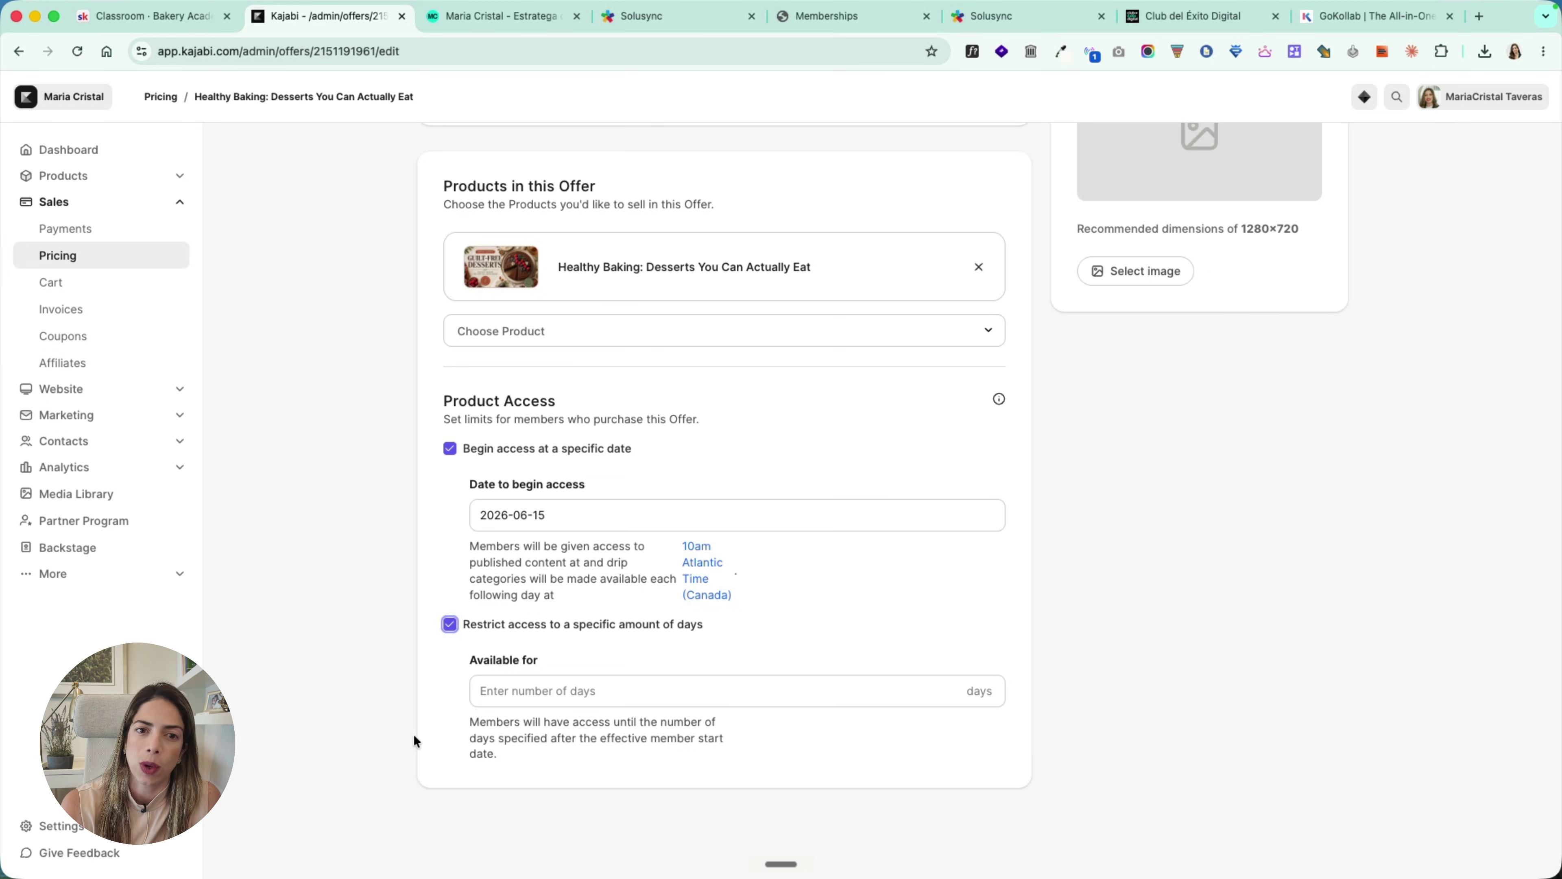
{"action": "left_click", "coordinate": [530, 696]}
{"action": "type", "text": "365"}
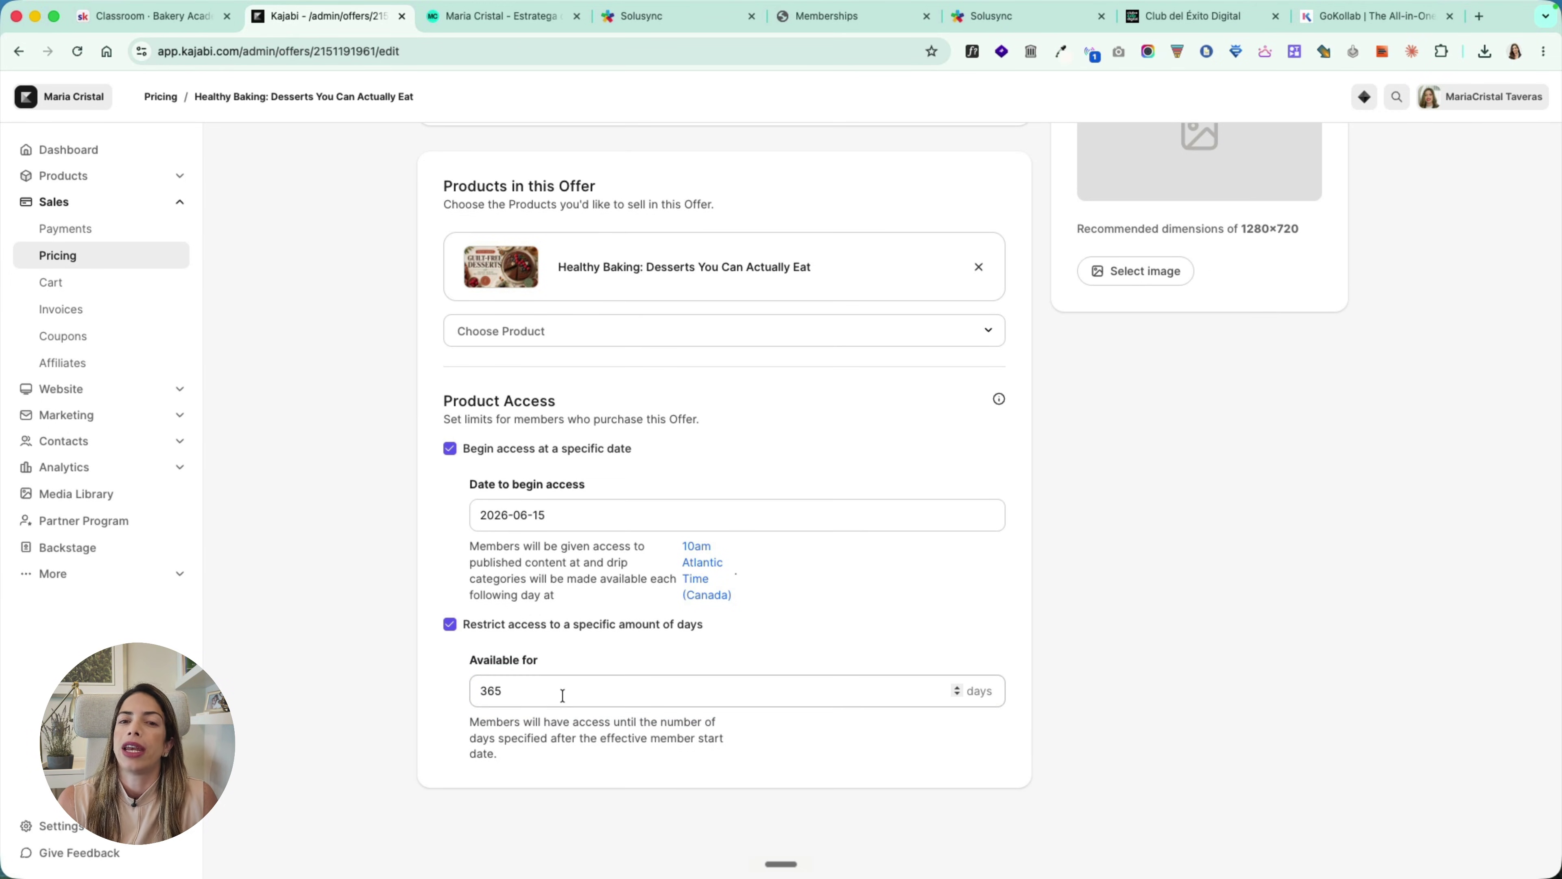
Step: Set the offer's image to course_thumbnail from the media library
{"action": "scroll", "coordinate": [935, 628], "scroll_direction": "up", "scroll_amount": 3}
{"action": "left_click", "coordinate": [1127, 438]}
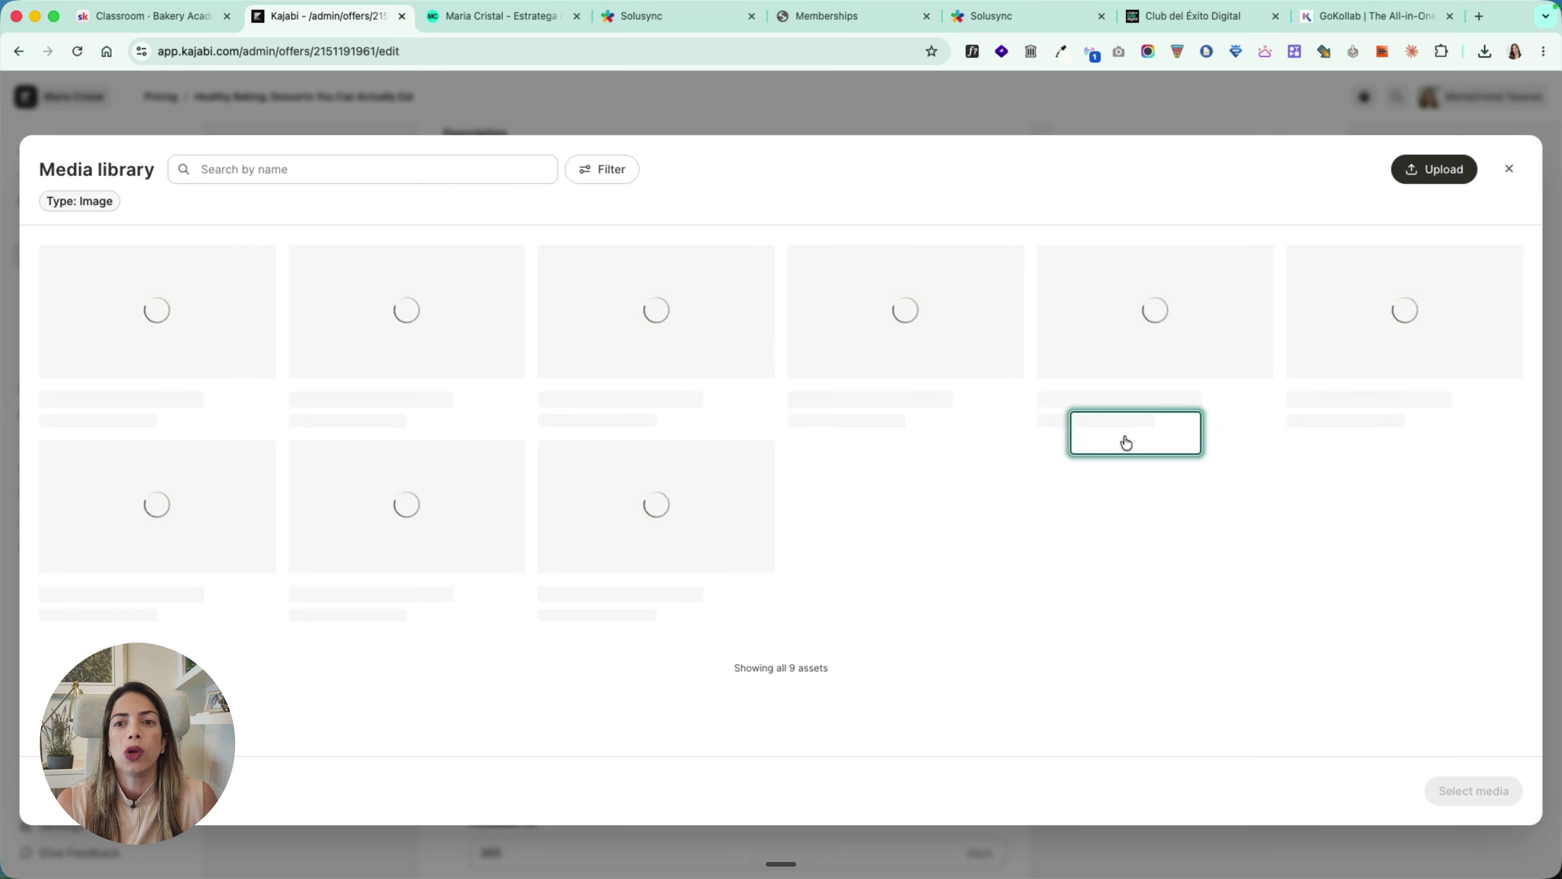
{"action": "left_click", "coordinate": [572, 349]}
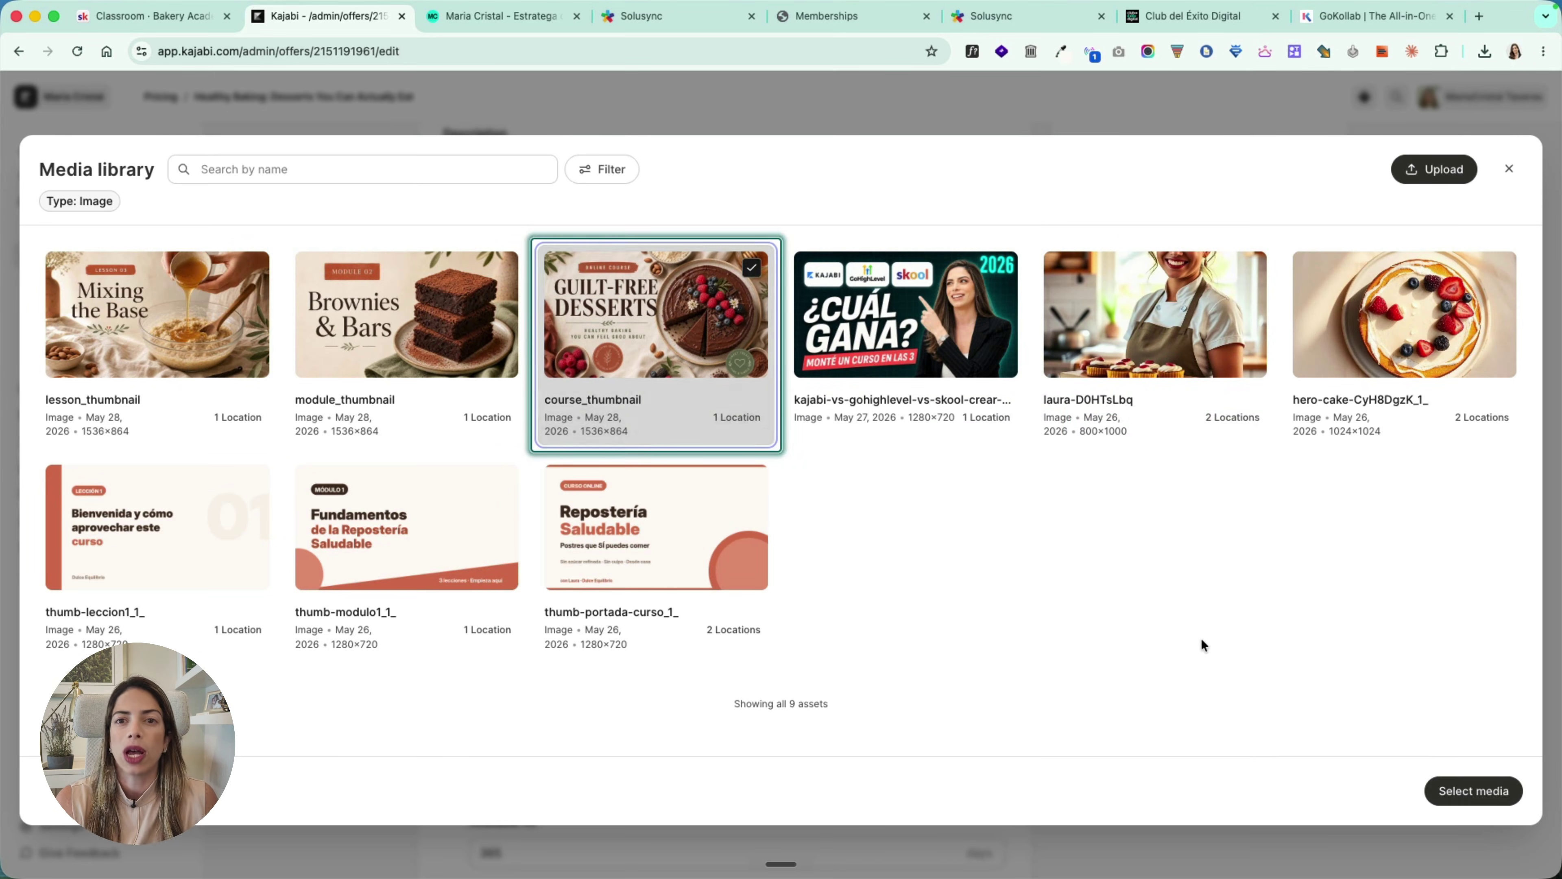
{"action": "left_click", "coordinate": [1474, 791]}
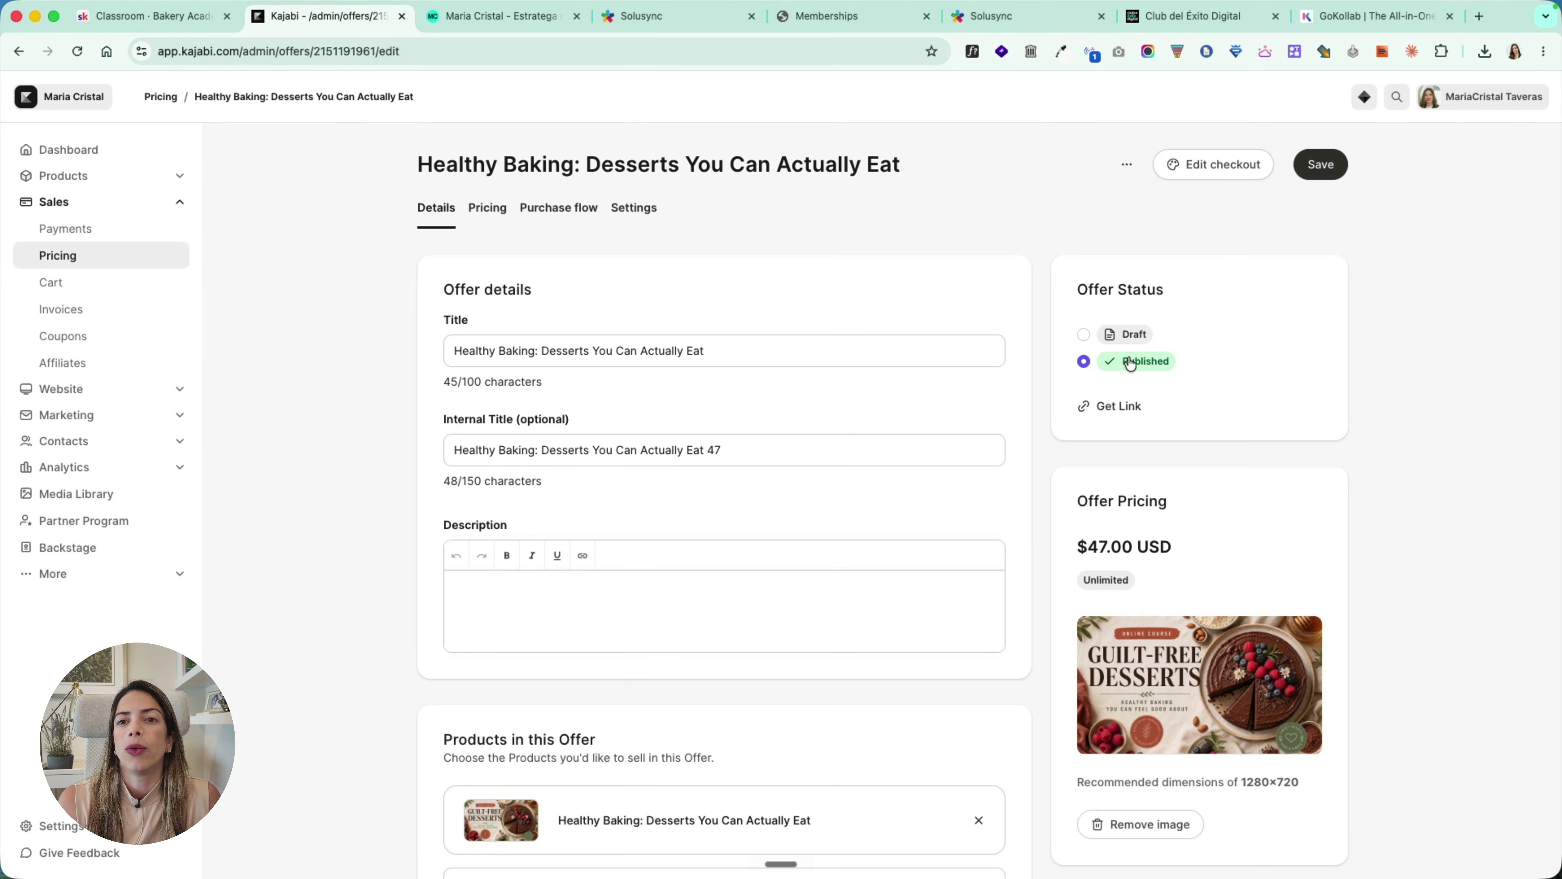
Step: Copy the published offer's link and save the offer details
{"action": "left_click", "coordinate": [1118, 406]}
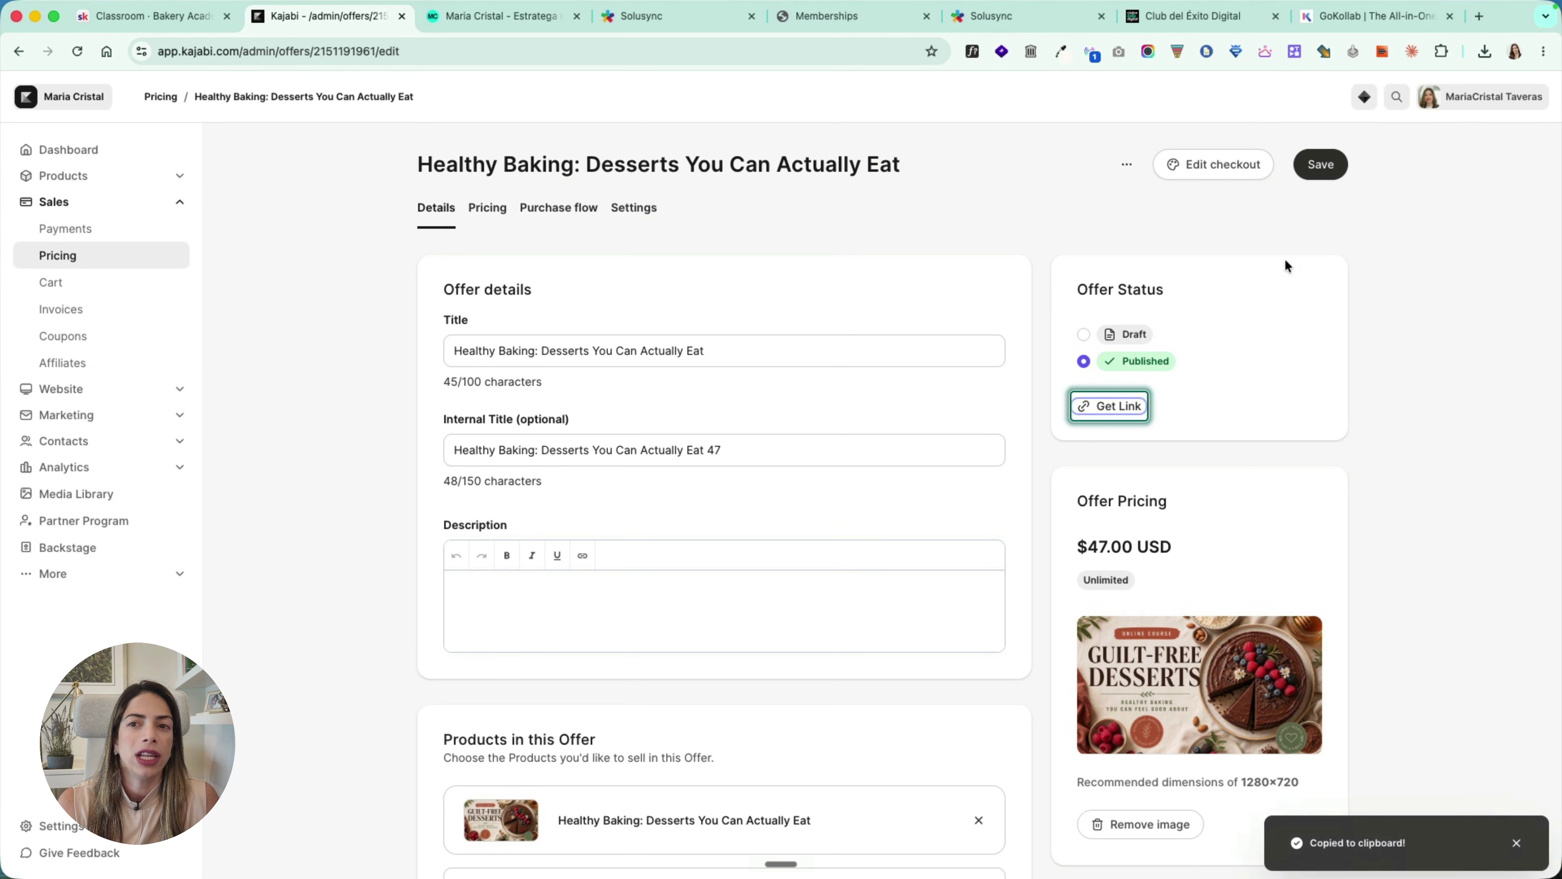
{"action": "left_click", "coordinate": [1318, 165]}
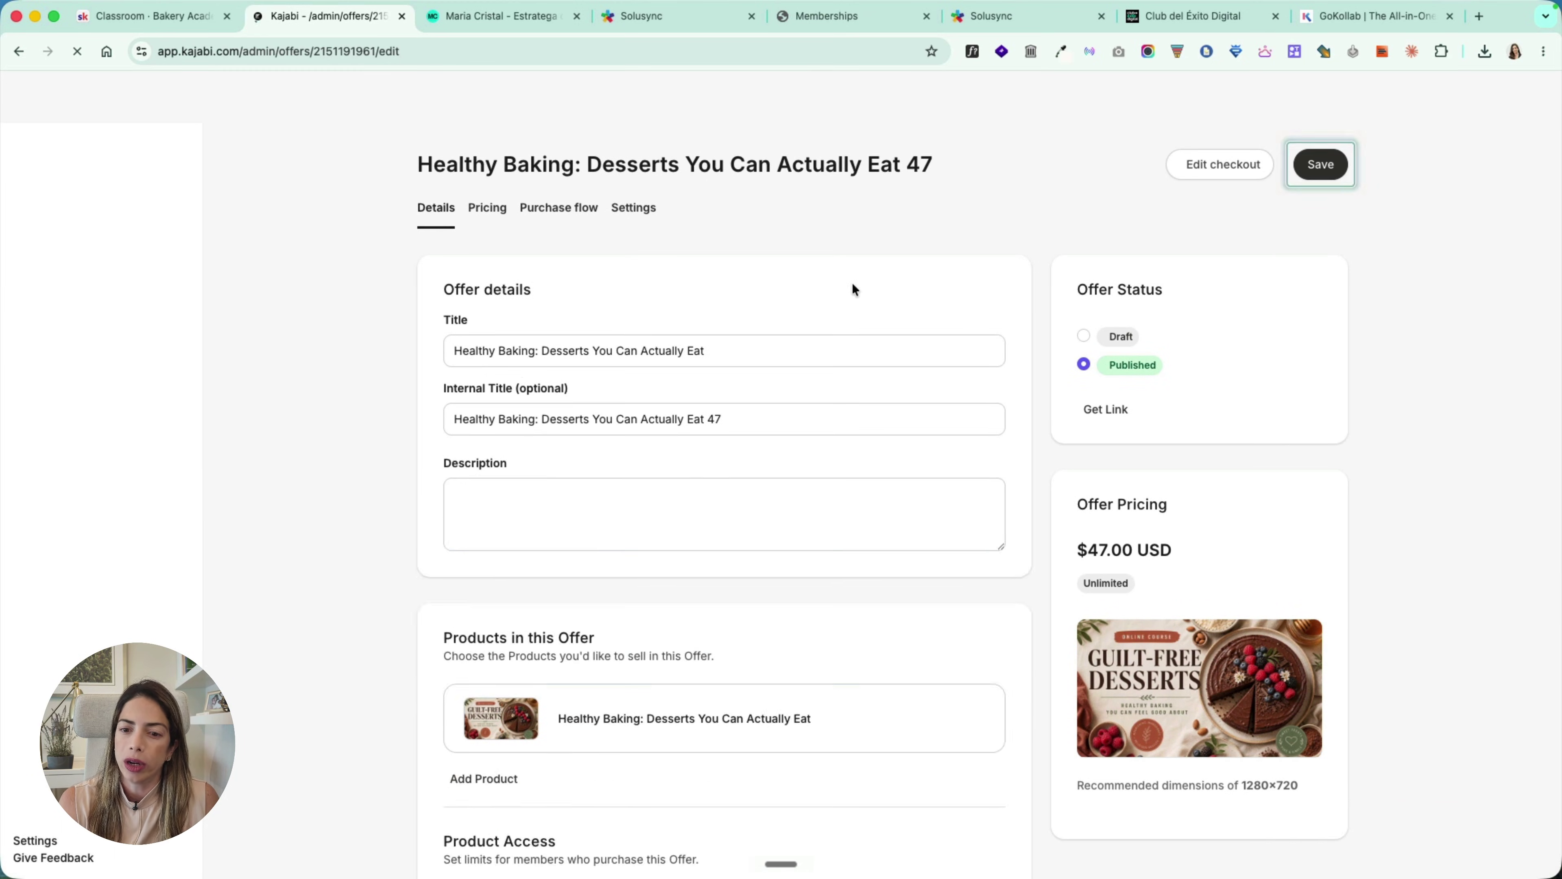
Step: Review the offer's pricing settings, including payment type, price, currency, payment providers and availability limits
{"action": "left_click", "coordinate": [486, 211]}
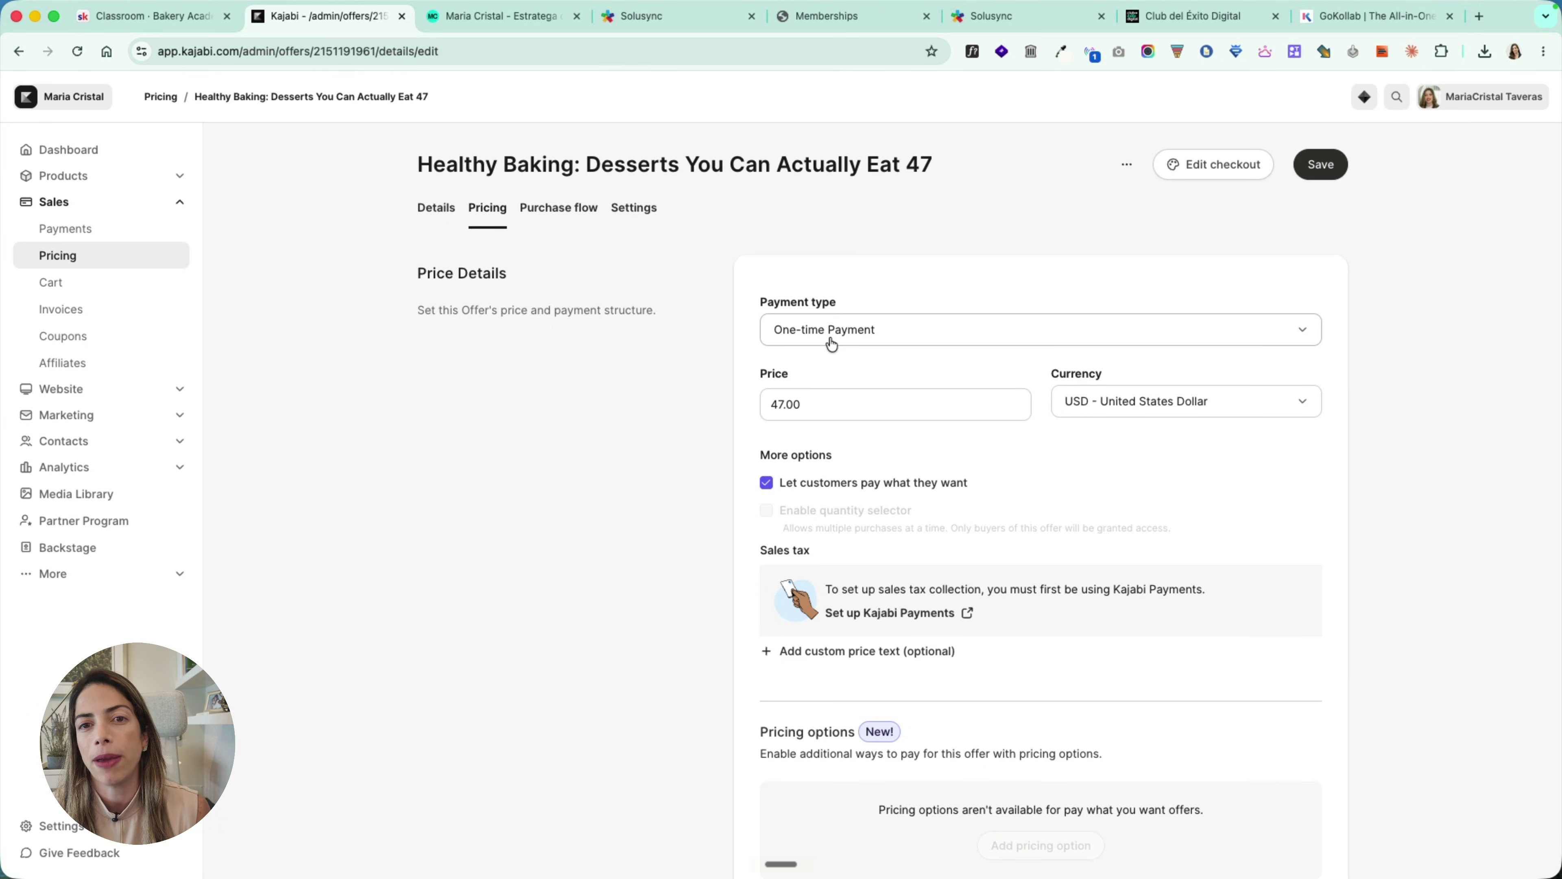
{"action": "scroll", "coordinate": [862, 554], "scroll_direction": "down", "scroll_amount": 3}
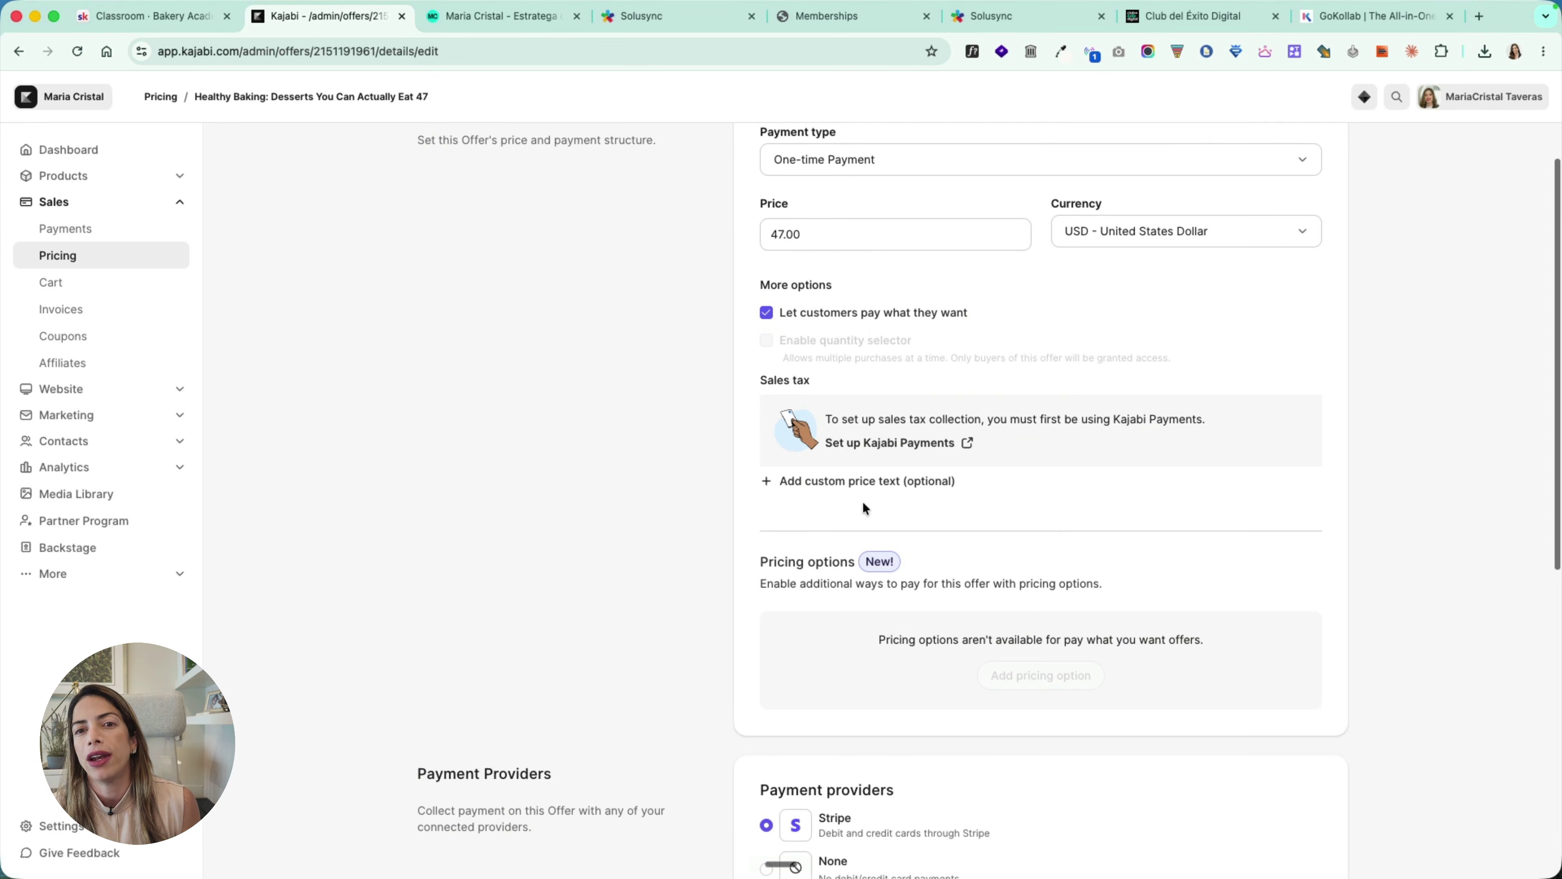
{"action": "scroll", "coordinate": [863, 501], "scroll_direction": "down", "scroll_amount": 10}
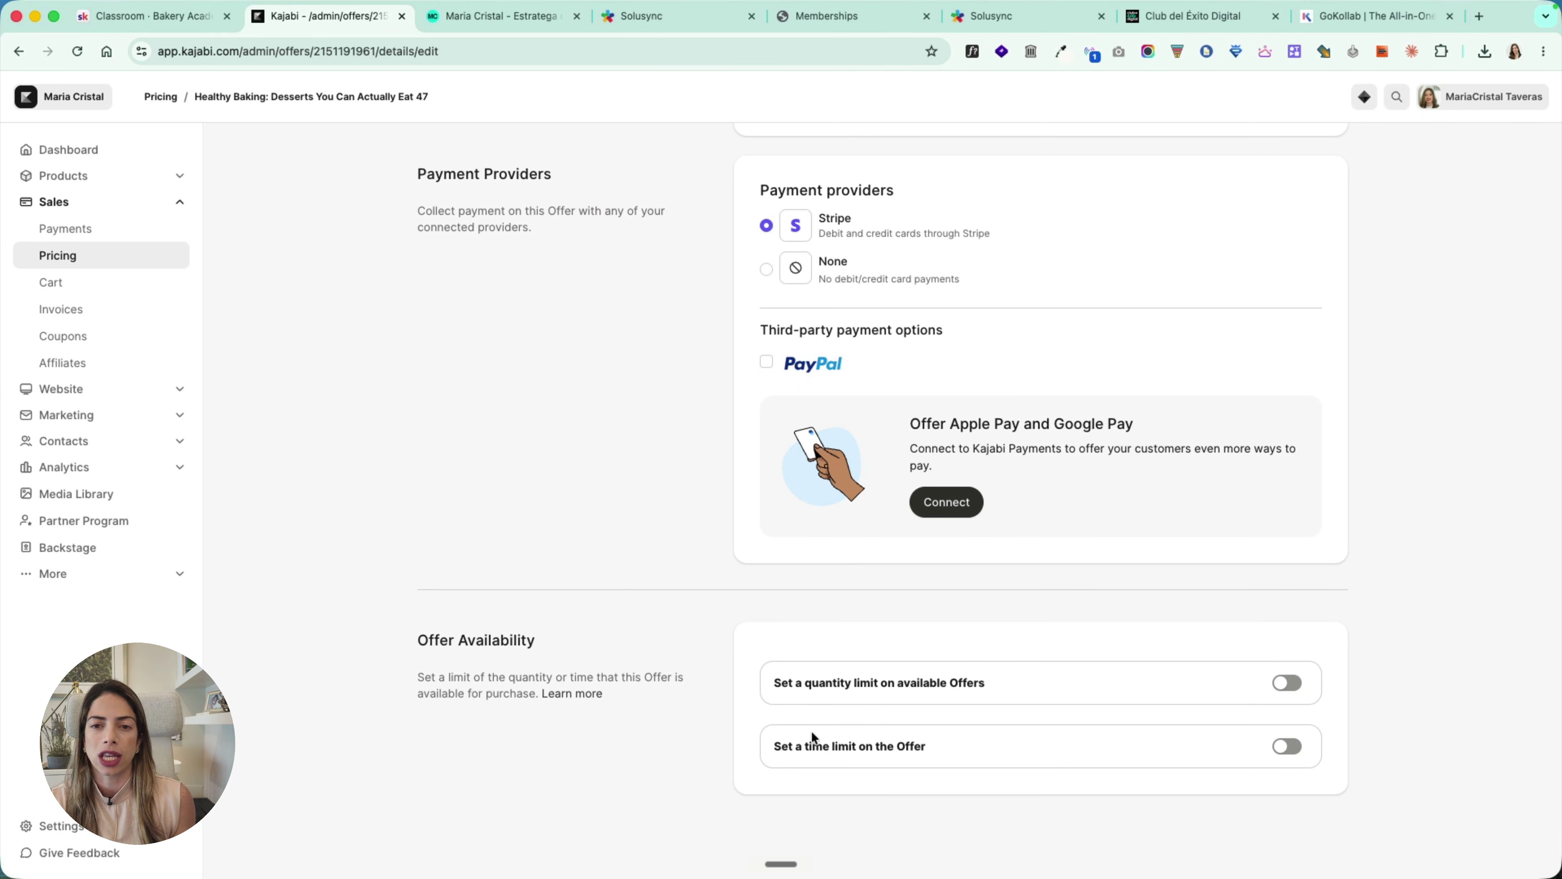
Step: Enable the offer's quantity limit and time limit, sending visitors to a landing page when the offer expires
{"action": "left_click", "coordinate": [1284, 681]}
{"action": "scroll", "coordinate": [1284, 680], "scroll_direction": "down", "scroll_amount": 2}
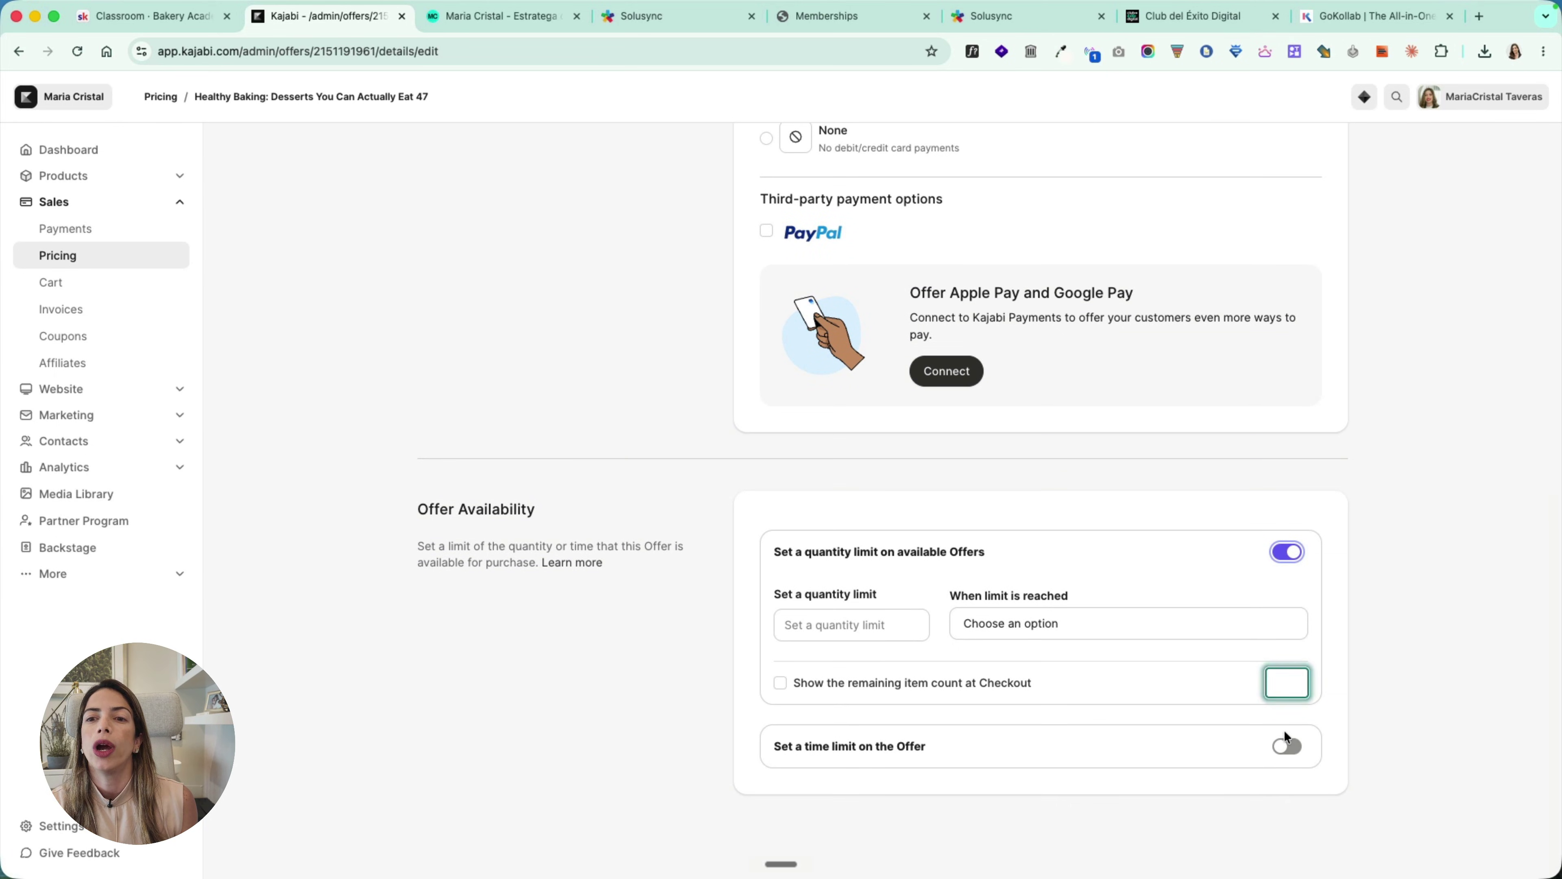
{"action": "left_click", "coordinate": [1289, 747]}
{"action": "scroll", "coordinate": [1335, 752], "scroll_direction": "down", "scroll_amount": 3}
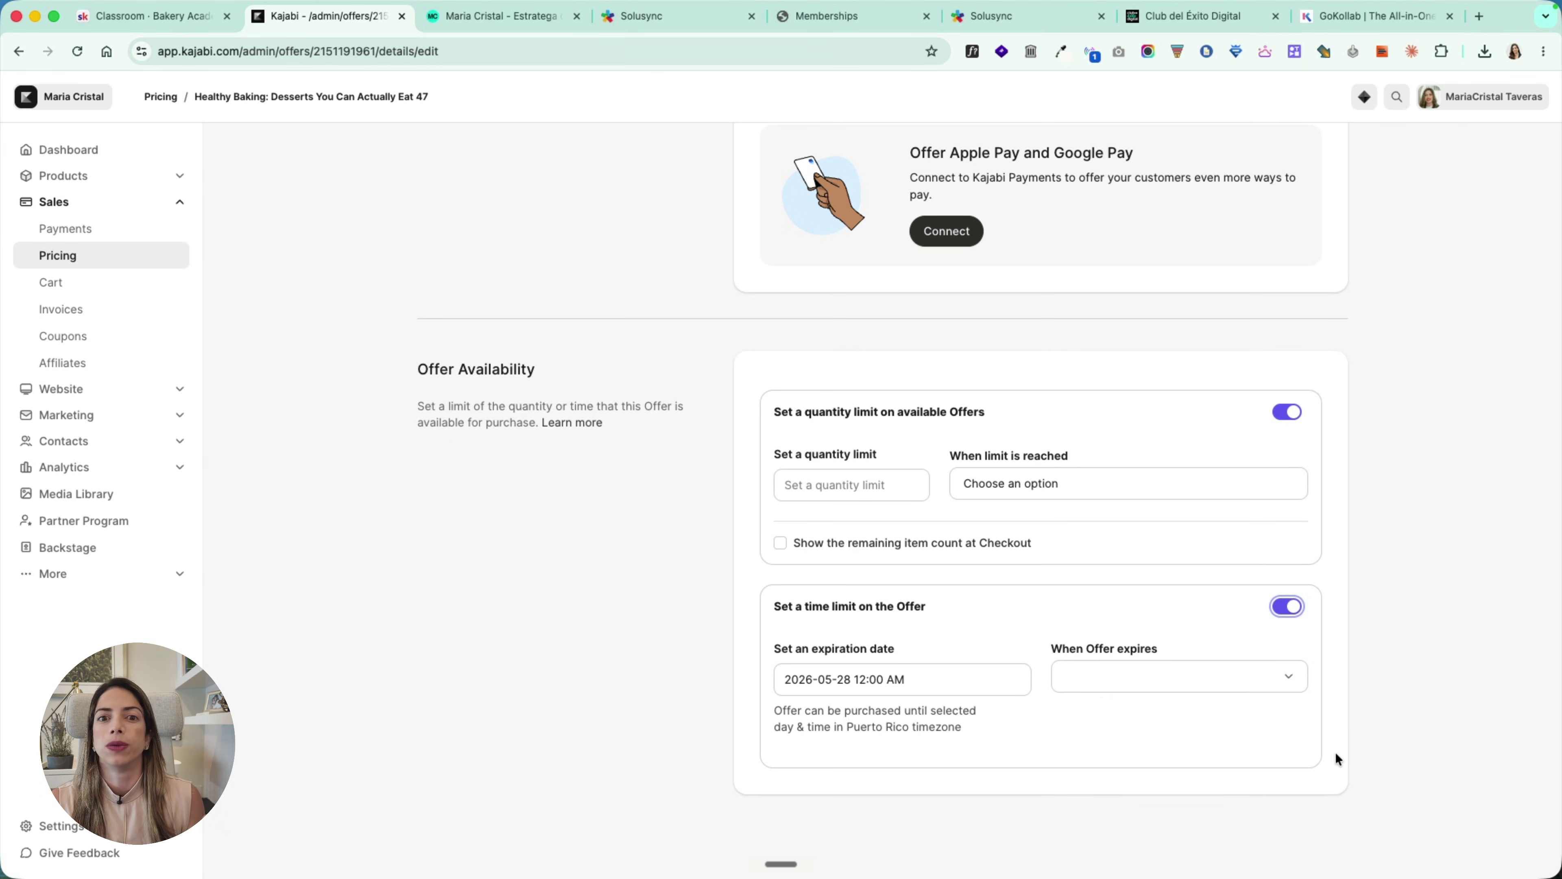
{"action": "left_click", "coordinate": [1266, 688]}
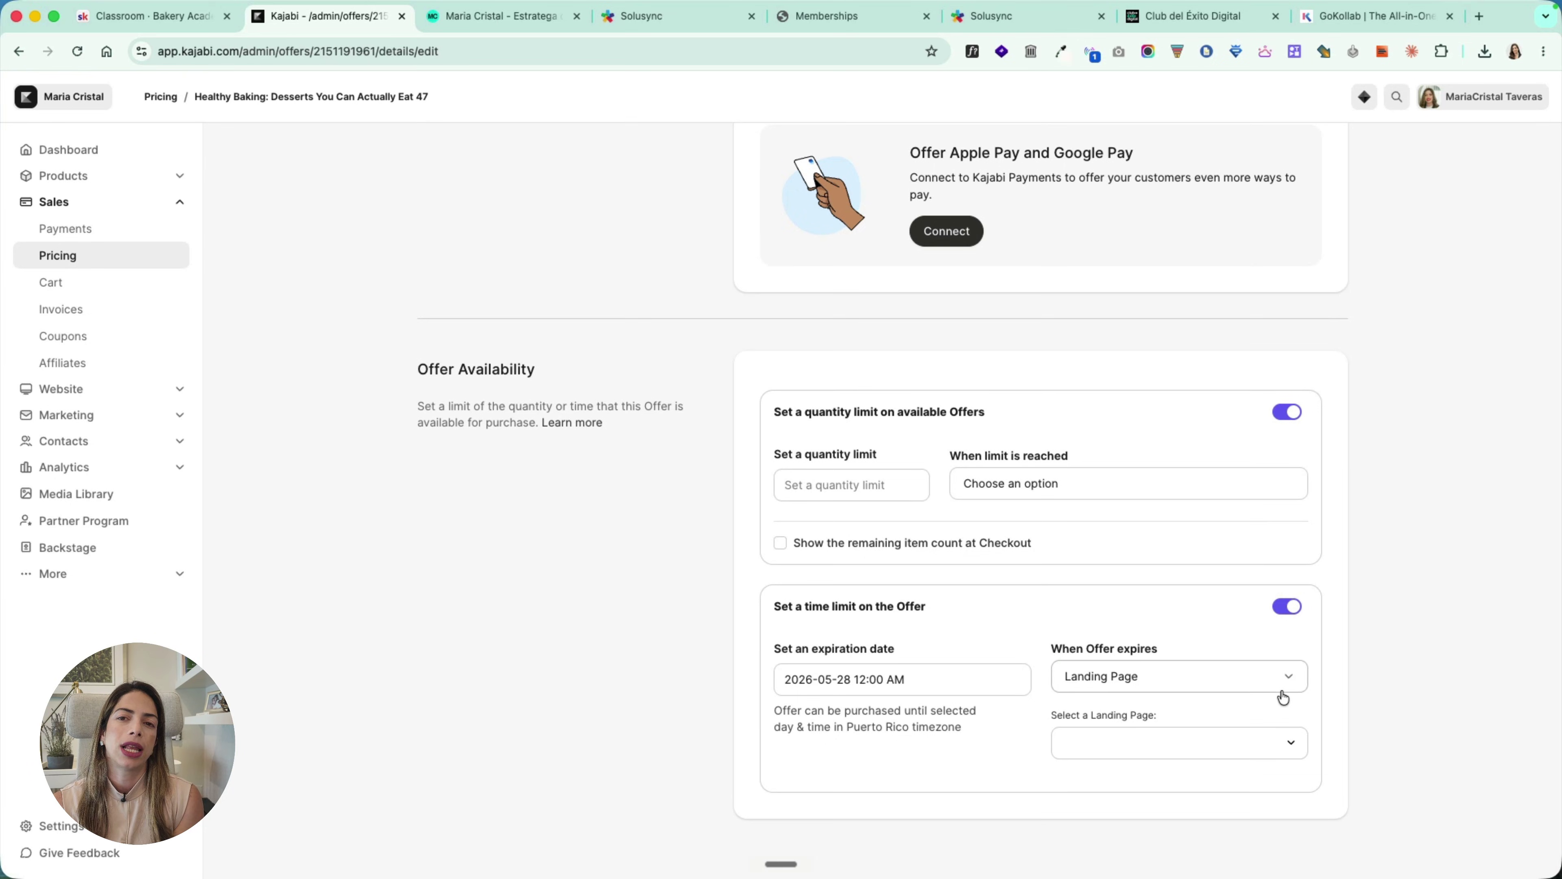
{"action": "scroll", "coordinate": [1282, 694], "scroll_direction": "up", "scroll_amount": 15}
{"action": "scroll", "coordinate": [1286, 693], "scroll_direction": "down", "scroll_amount": 1}
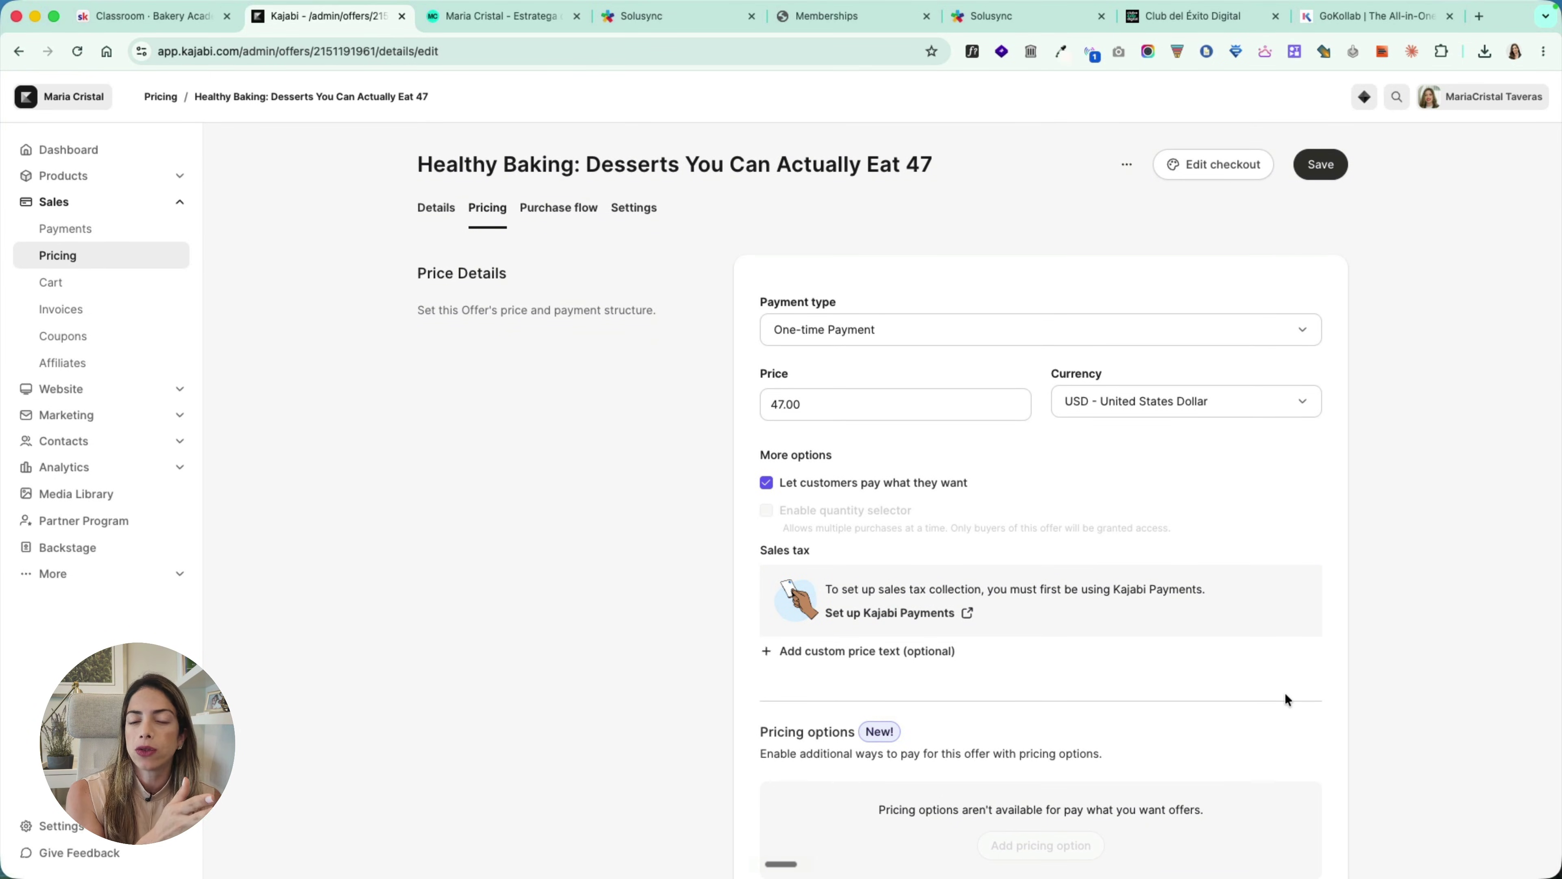
Step: Set the offer's post-purchase destination to Existing Landing Page and review its email, upsell and automation options
{"action": "left_click", "coordinate": [531, 222]}
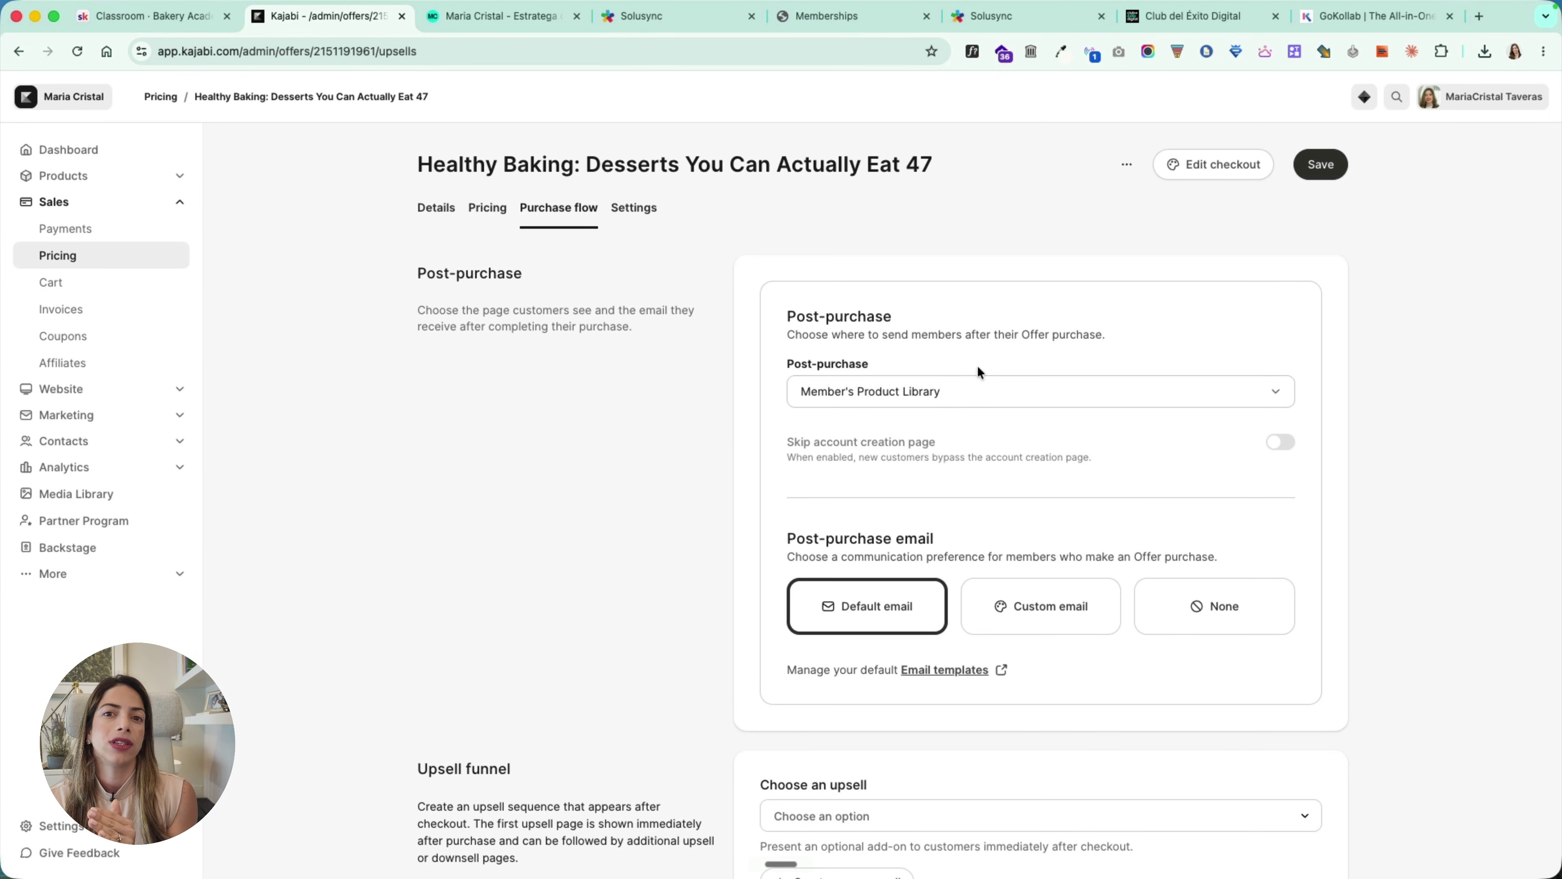
{"action": "left_click", "coordinate": [949, 390]}
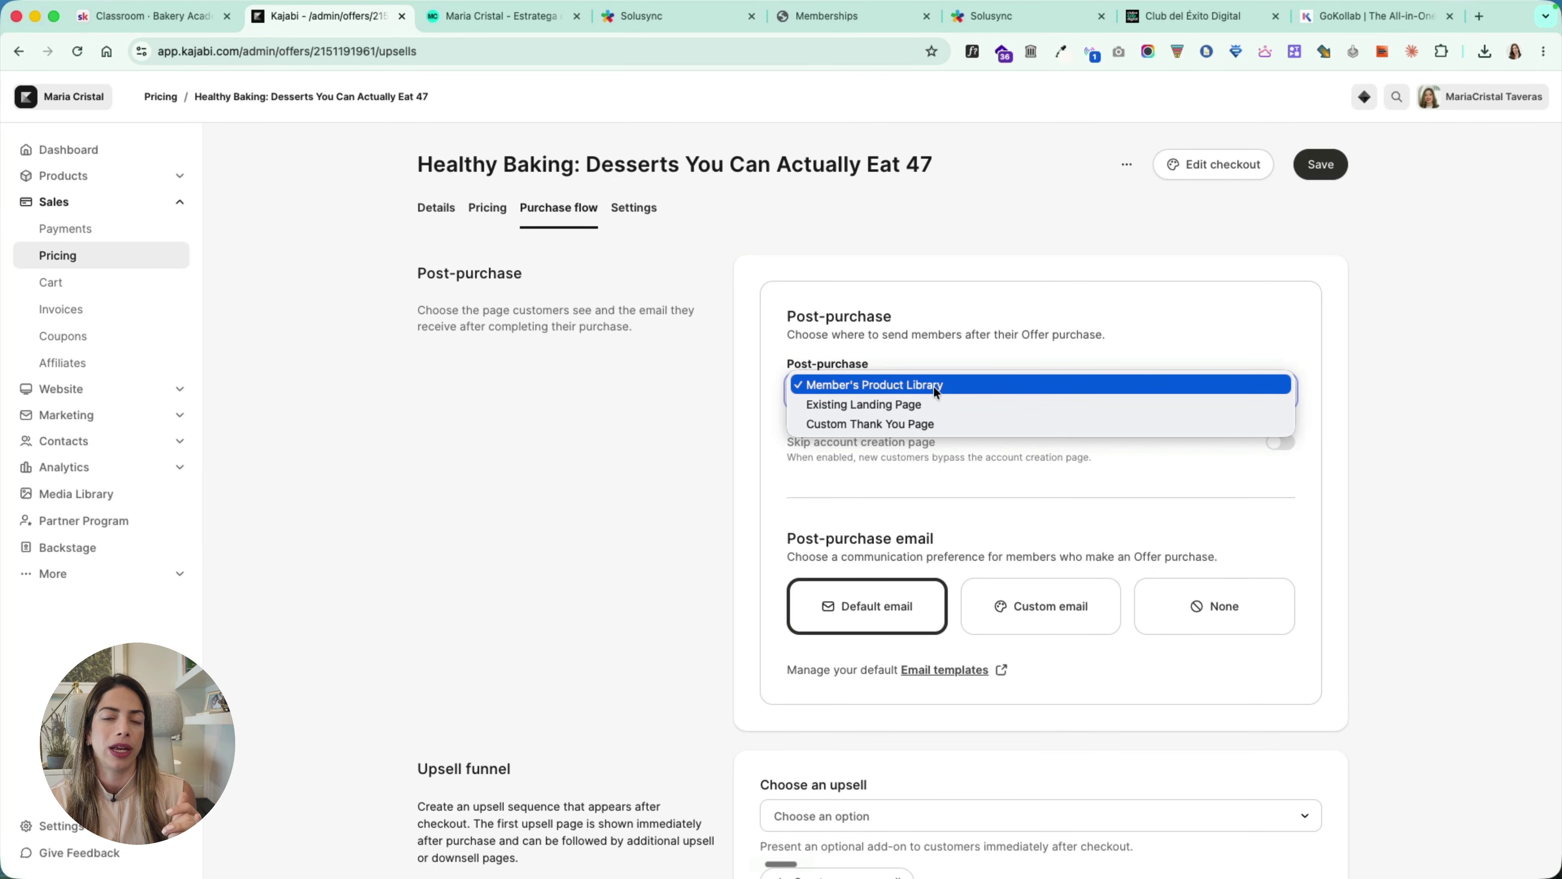
{"action": "left_click", "coordinate": [920, 404]}
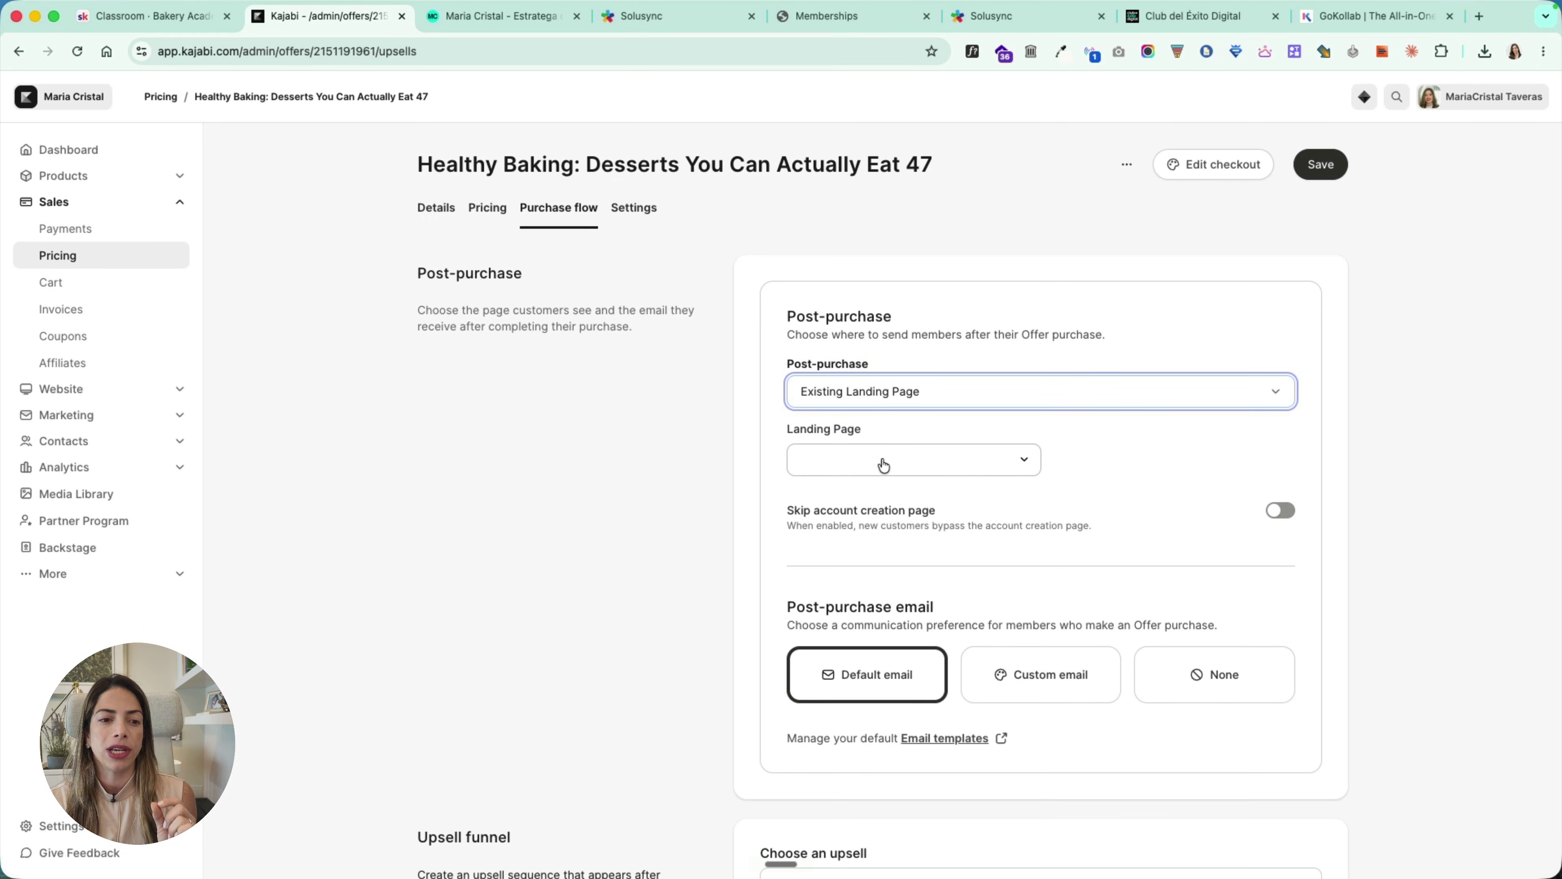
{"action": "scroll", "coordinate": [761, 613], "scroll_direction": "down", "scroll_amount": 3}
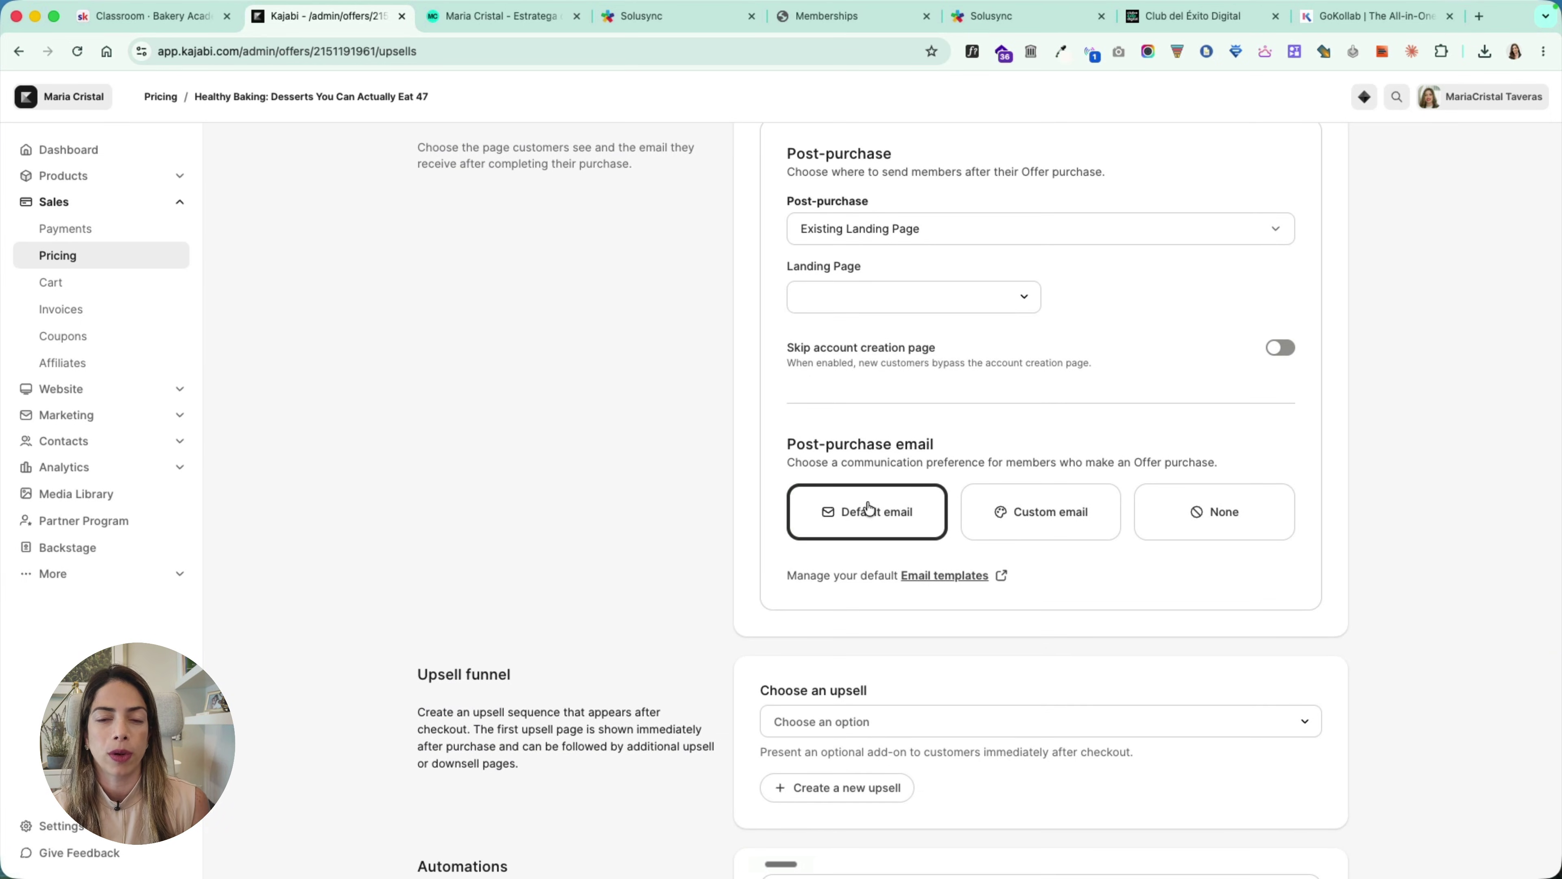
{"action": "scroll", "coordinate": [868, 509], "scroll_direction": "down", "scroll_amount": 5}
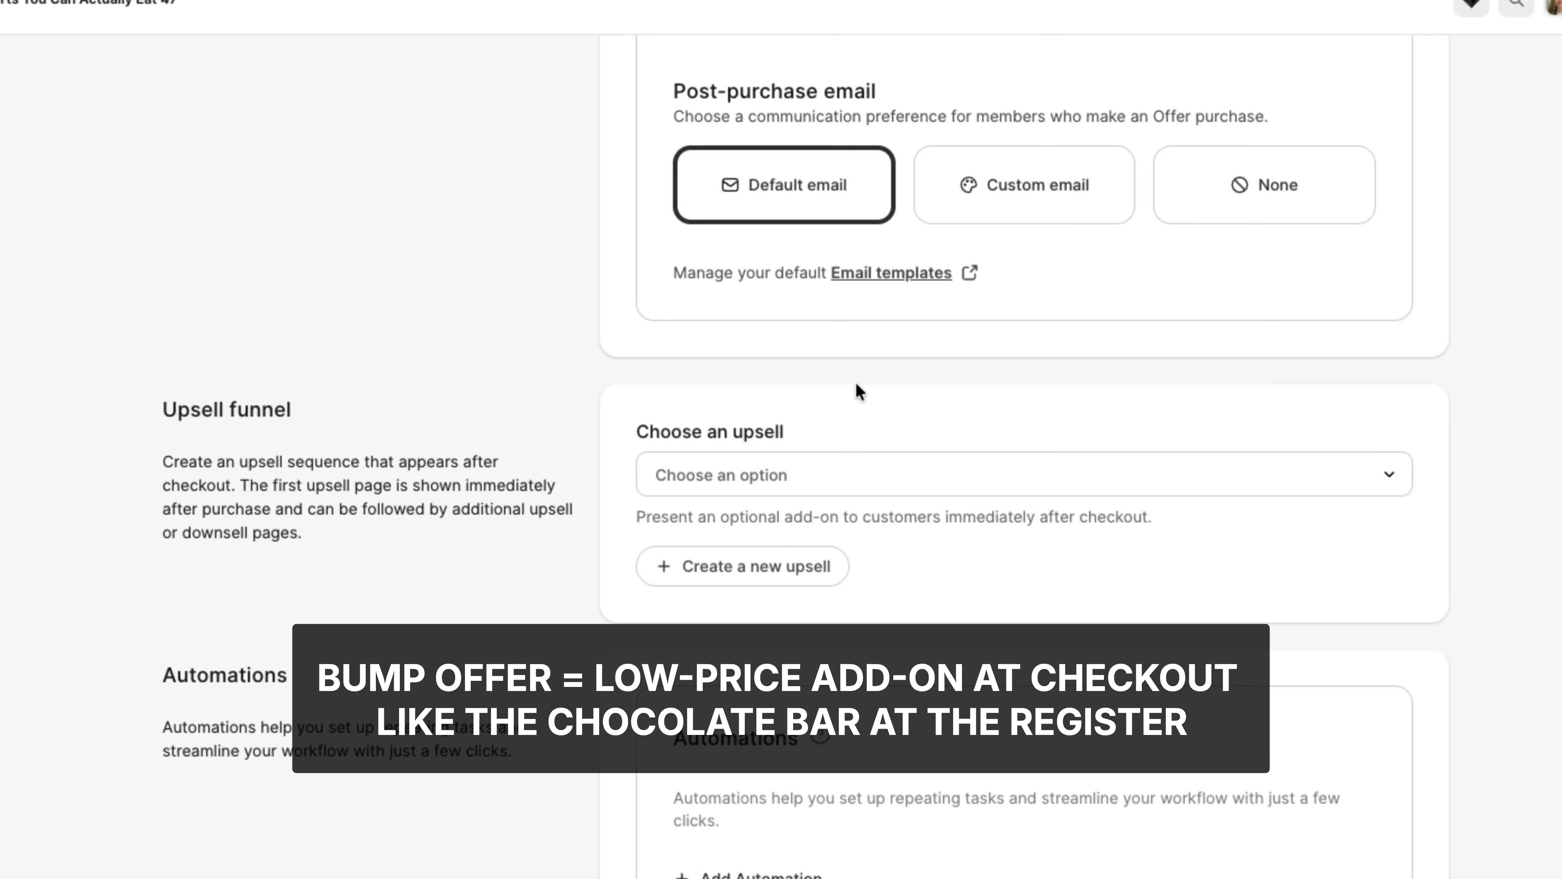
{"action": "scroll", "coordinate": [856, 387], "scroll_direction": "up", "scroll_amount": 10}
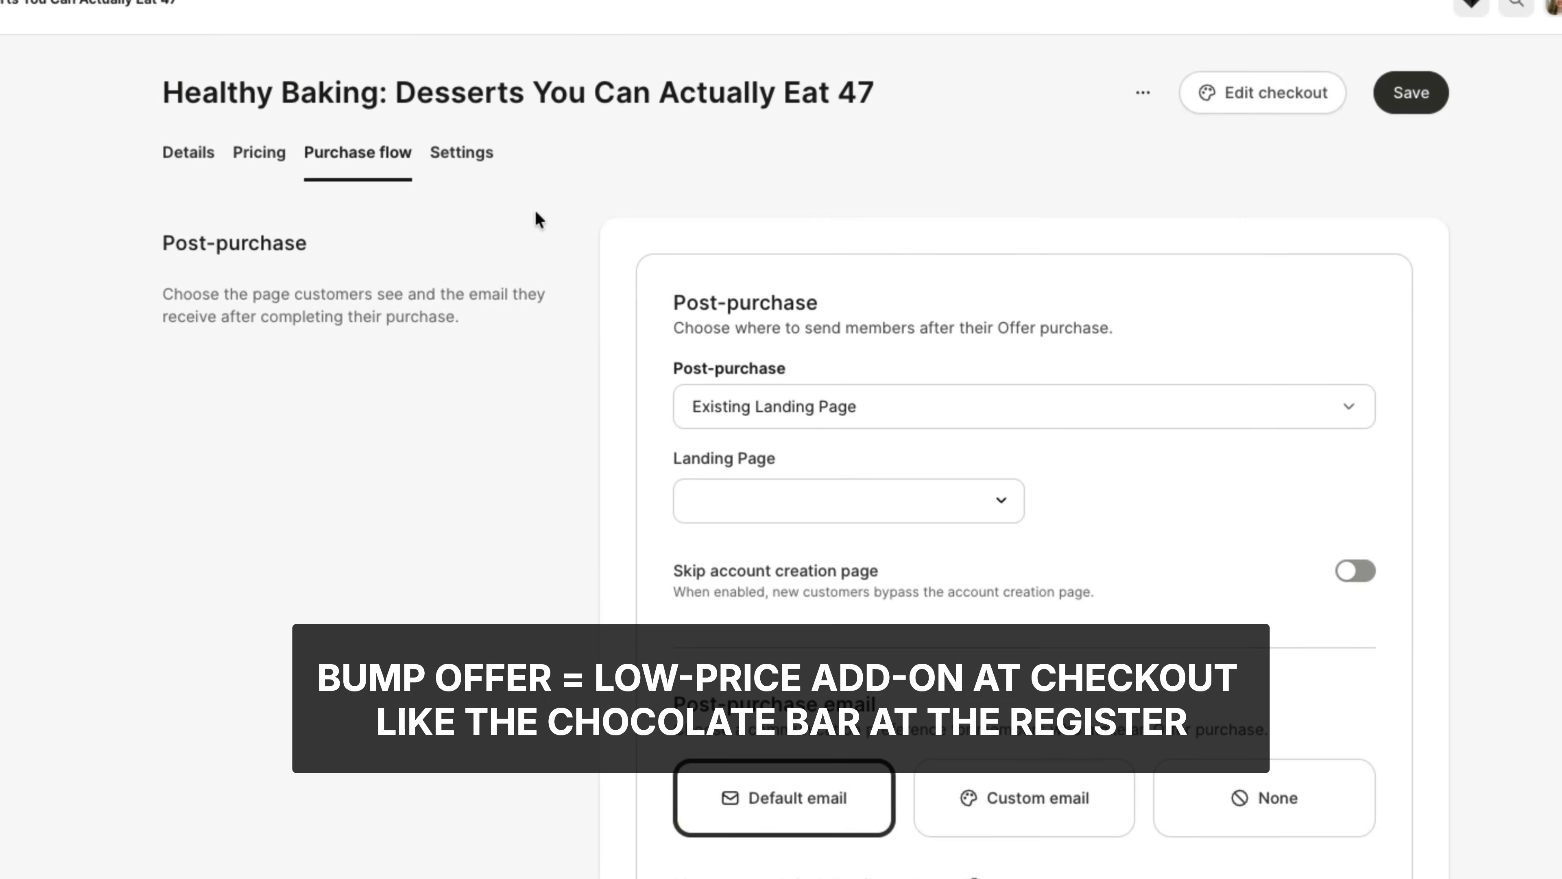
Step: Turn on notifications for completed purchases in the offer's settings and review the checkout abandonment and affiliate commission options
{"action": "left_click", "coordinate": [468, 155]}
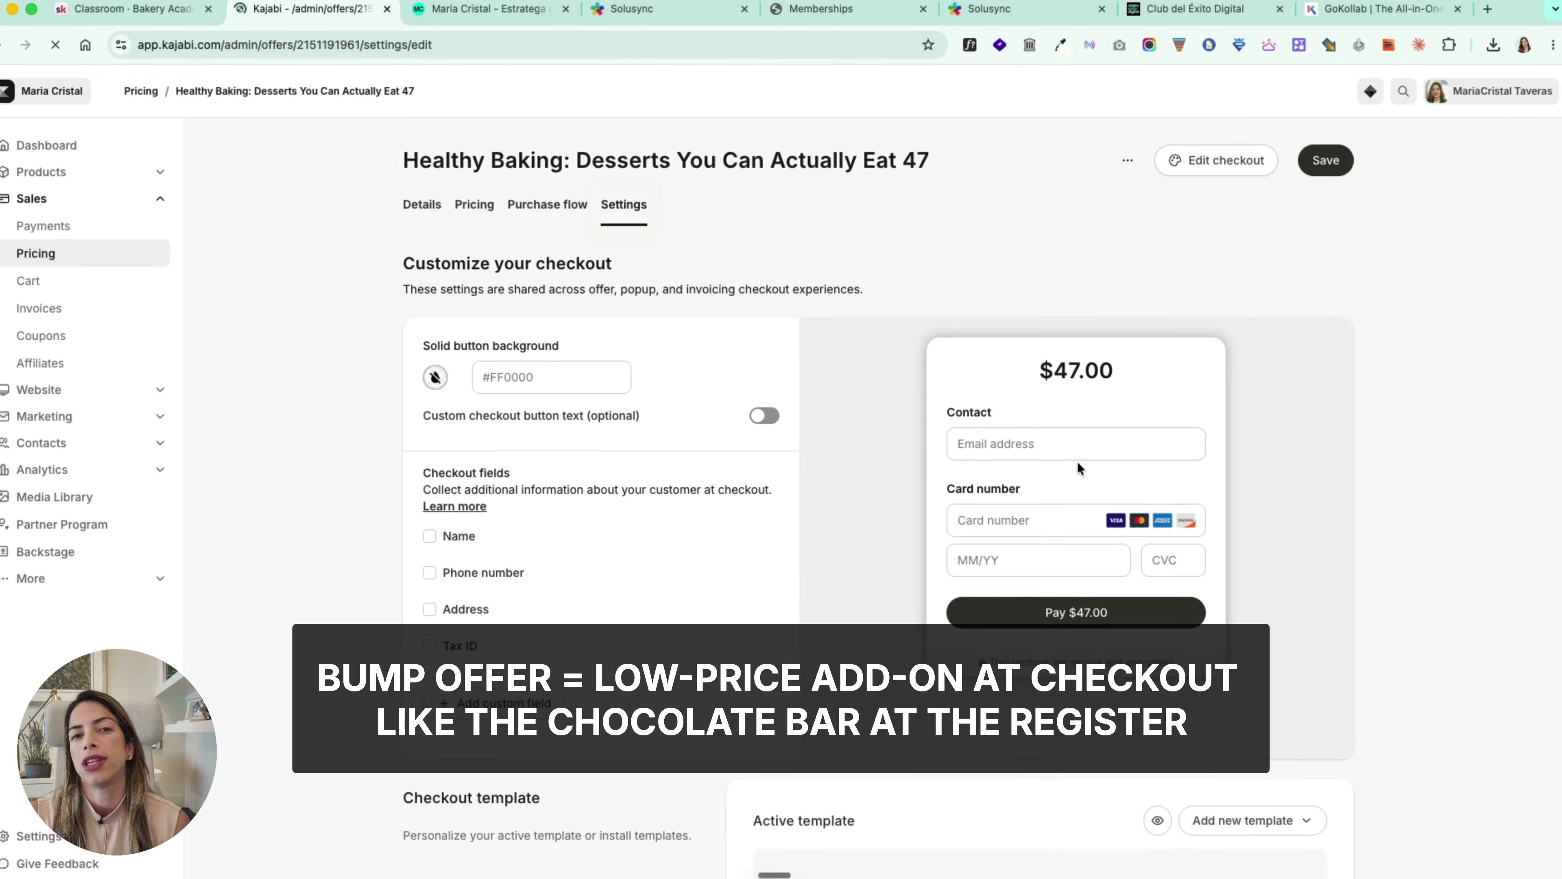
{"action": "scroll", "coordinate": [1078, 469], "scroll_direction": "down", "scroll_amount": 15}
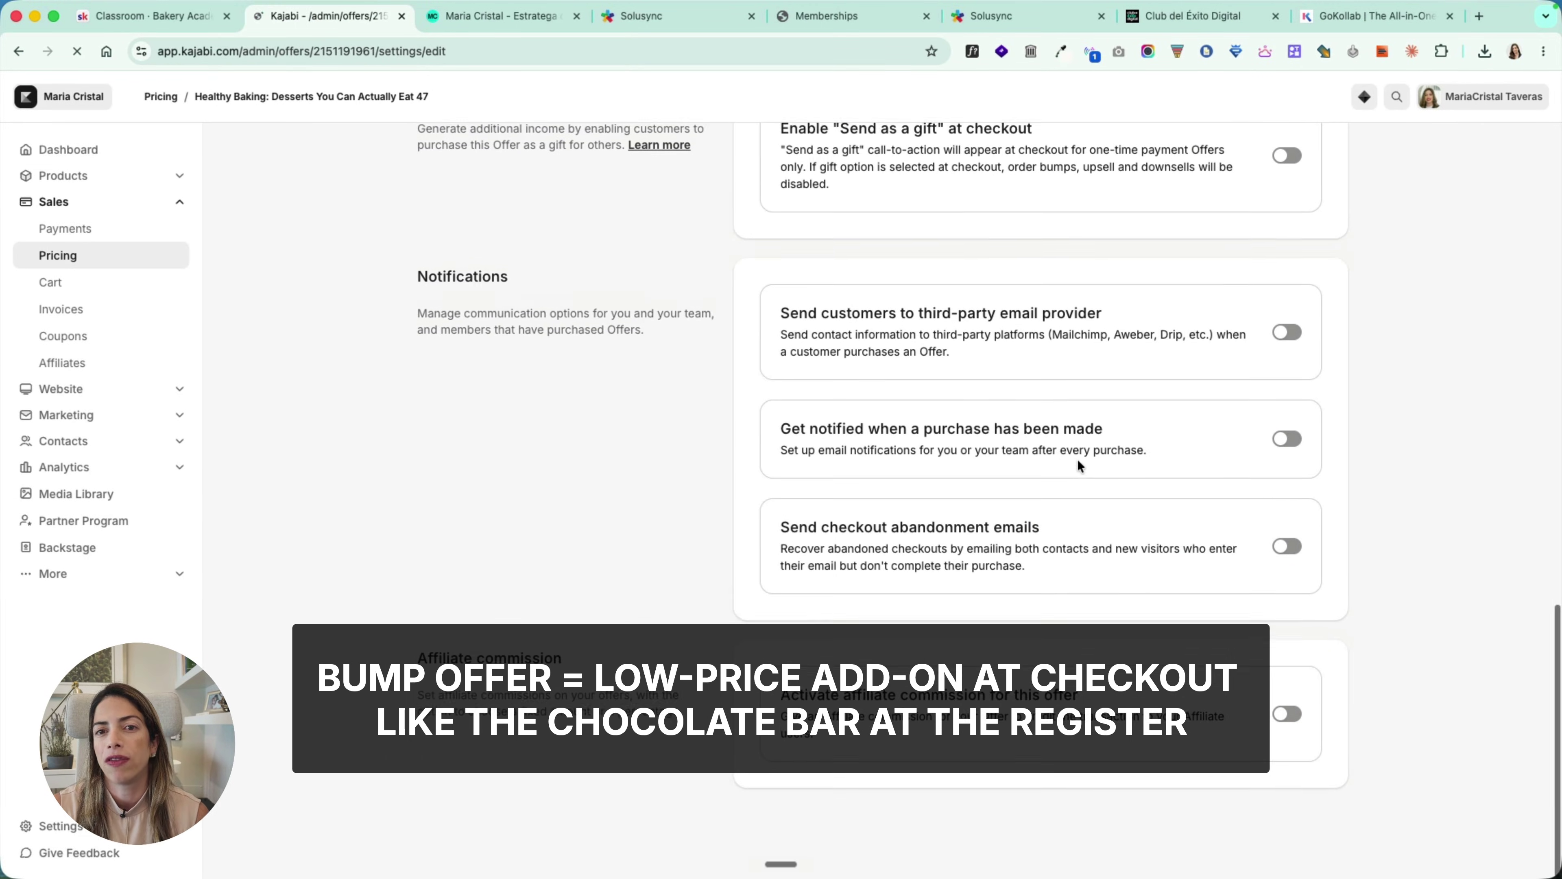
{"action": "left_click", "coordinate": [1289, 447]}
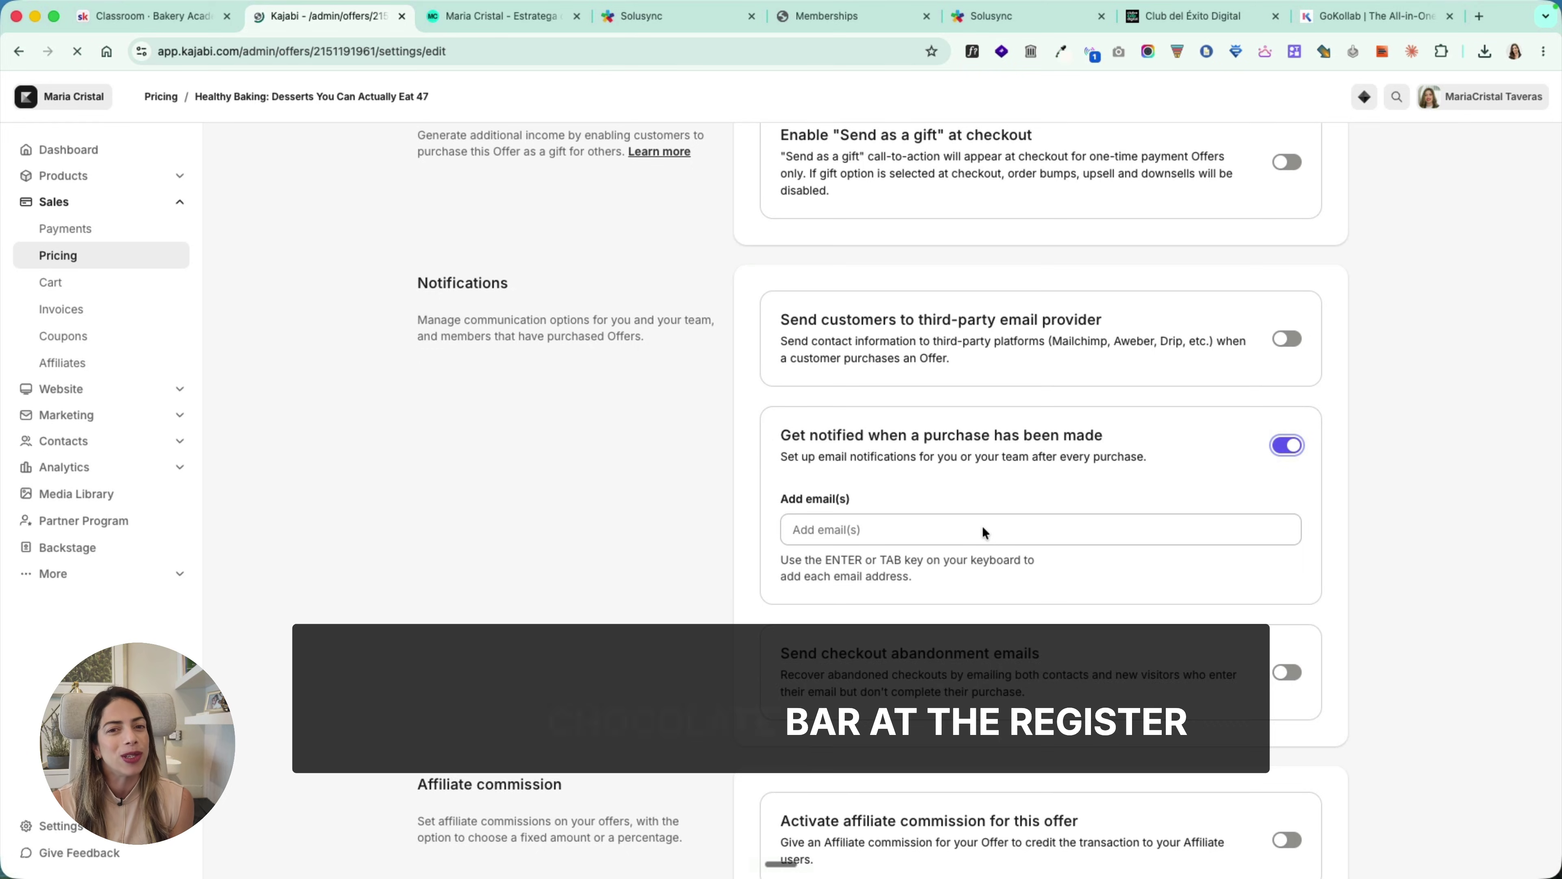
{"action": "scroll", "coordinate": [982, 530], "scroll_direction": "down", "scroll_amount": 3}
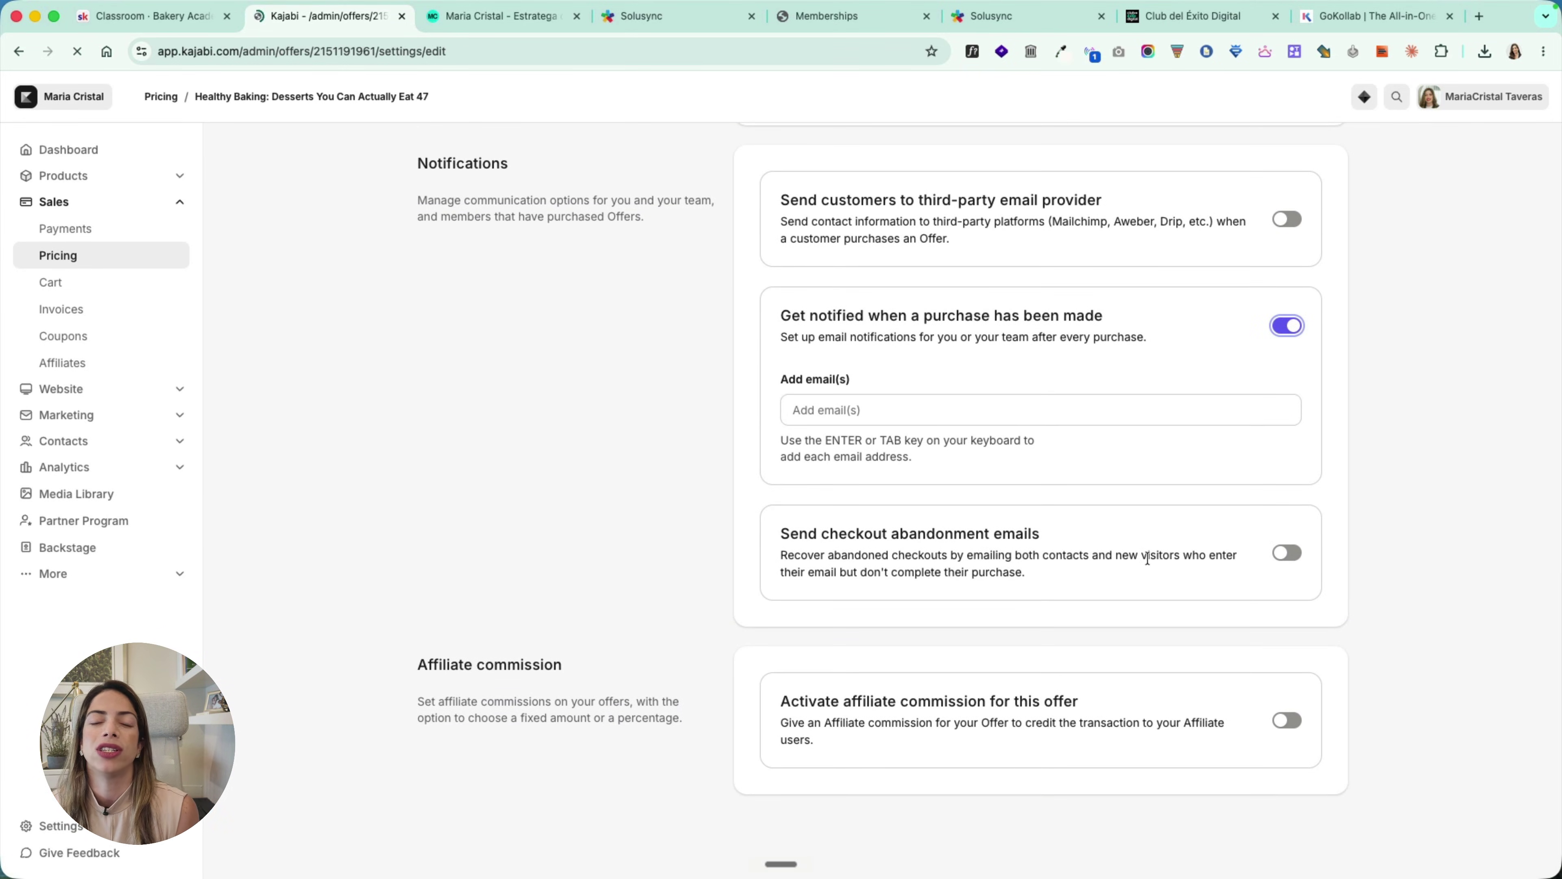
Step: Enable an order bump at the offer's checkout
{"action": "scroll", "coordinate": [1091, 558], "scroll_direction": "up", "scroll_amount": 8}
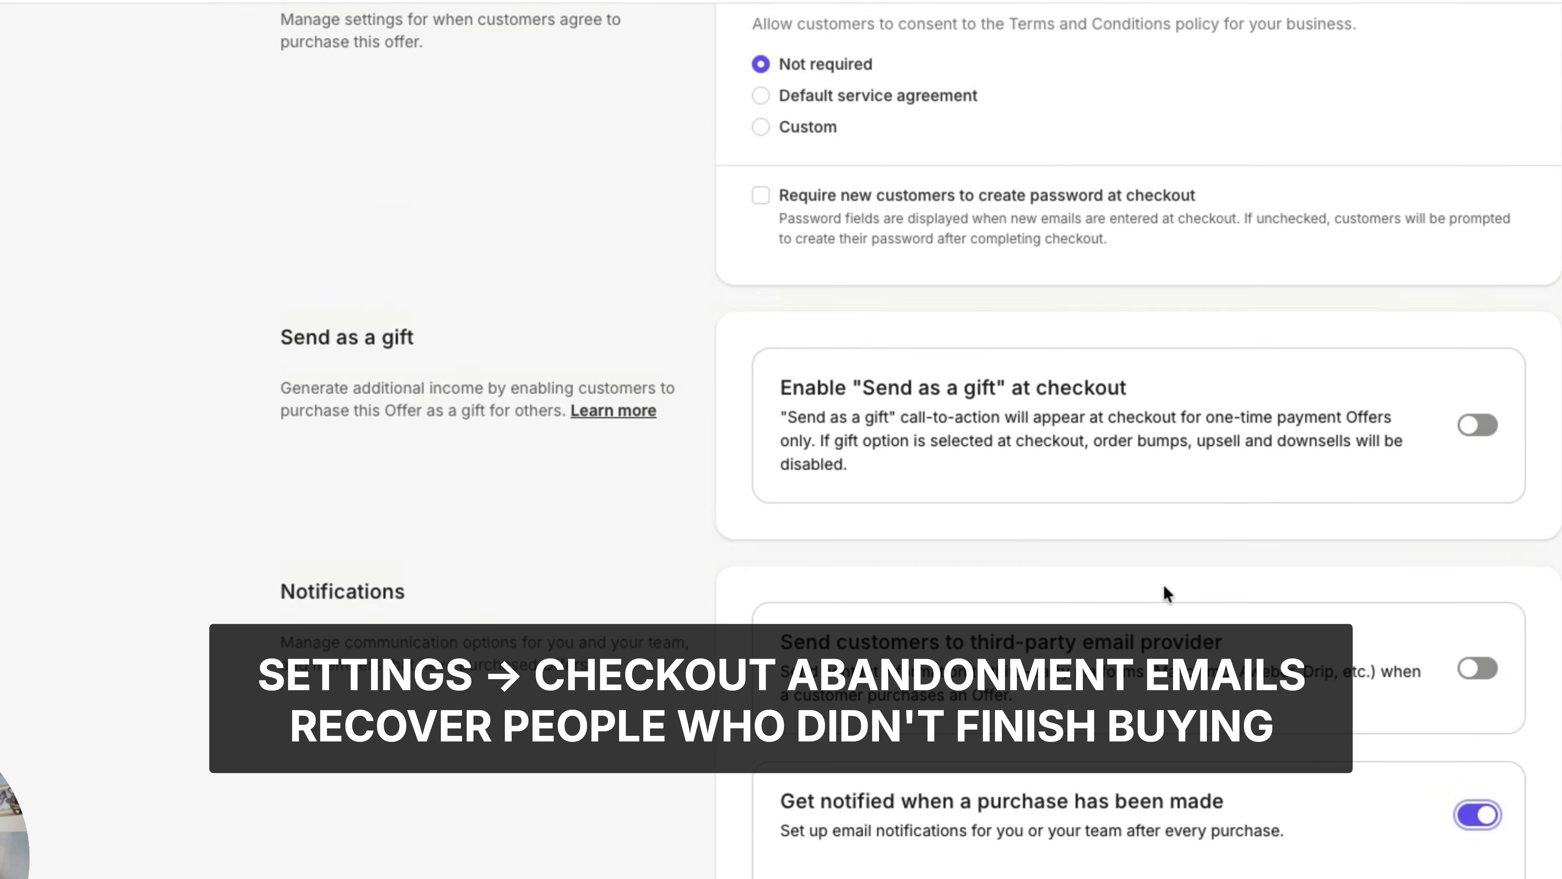
{"action": "scroll", "coordinate": [1161, 473], "scroll_direction": "up", "scroll_amount": 8}
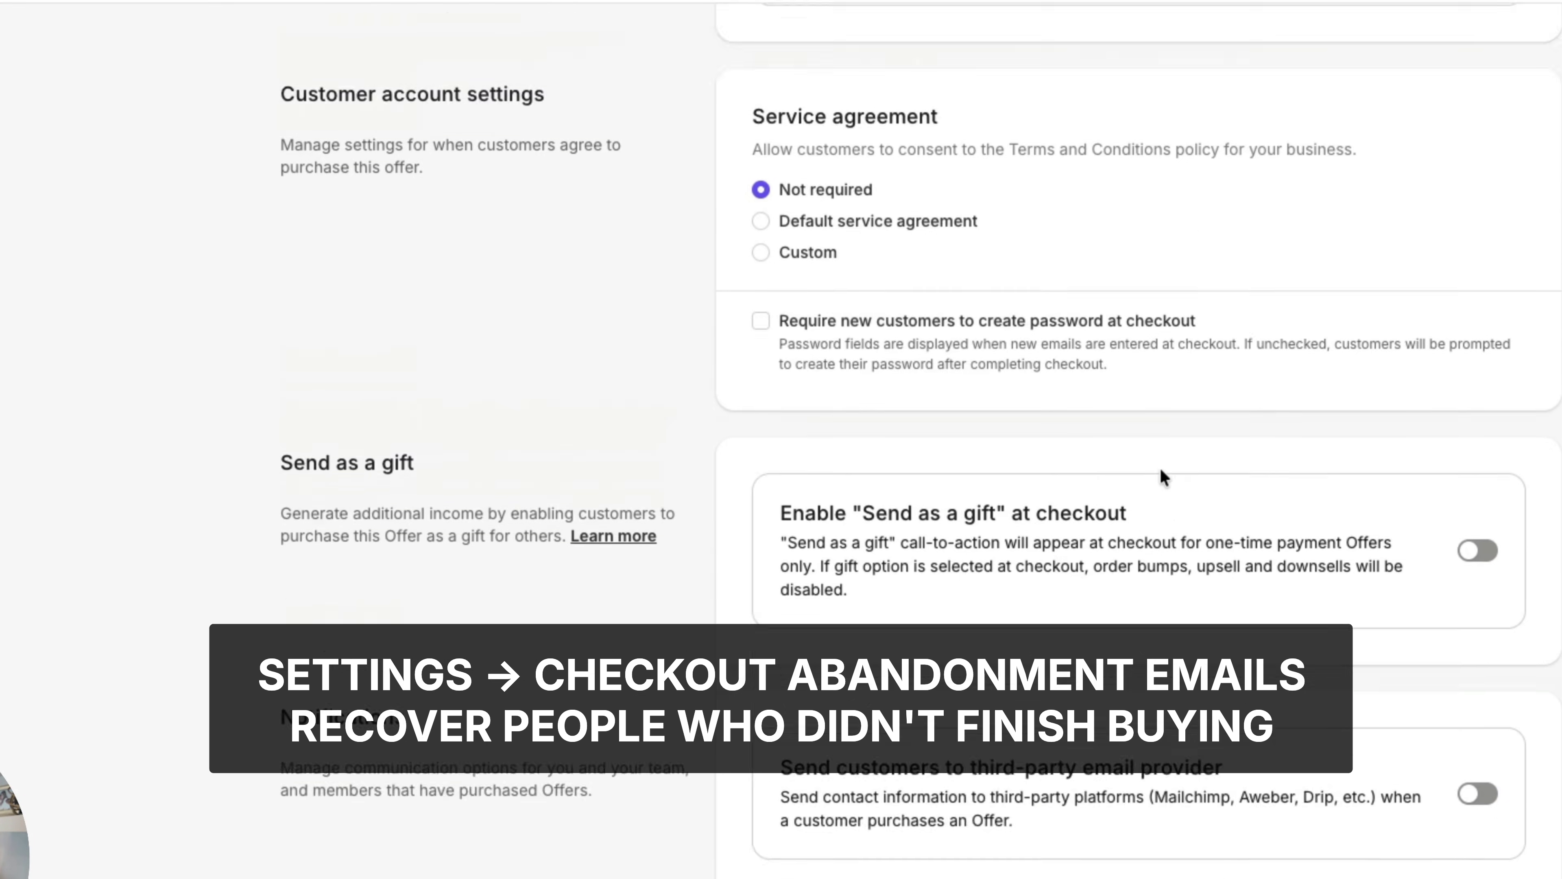
{"action": "scroll", "coordinate": [926, 548], "scroll_direction": "up", "scroll_amount": 3}
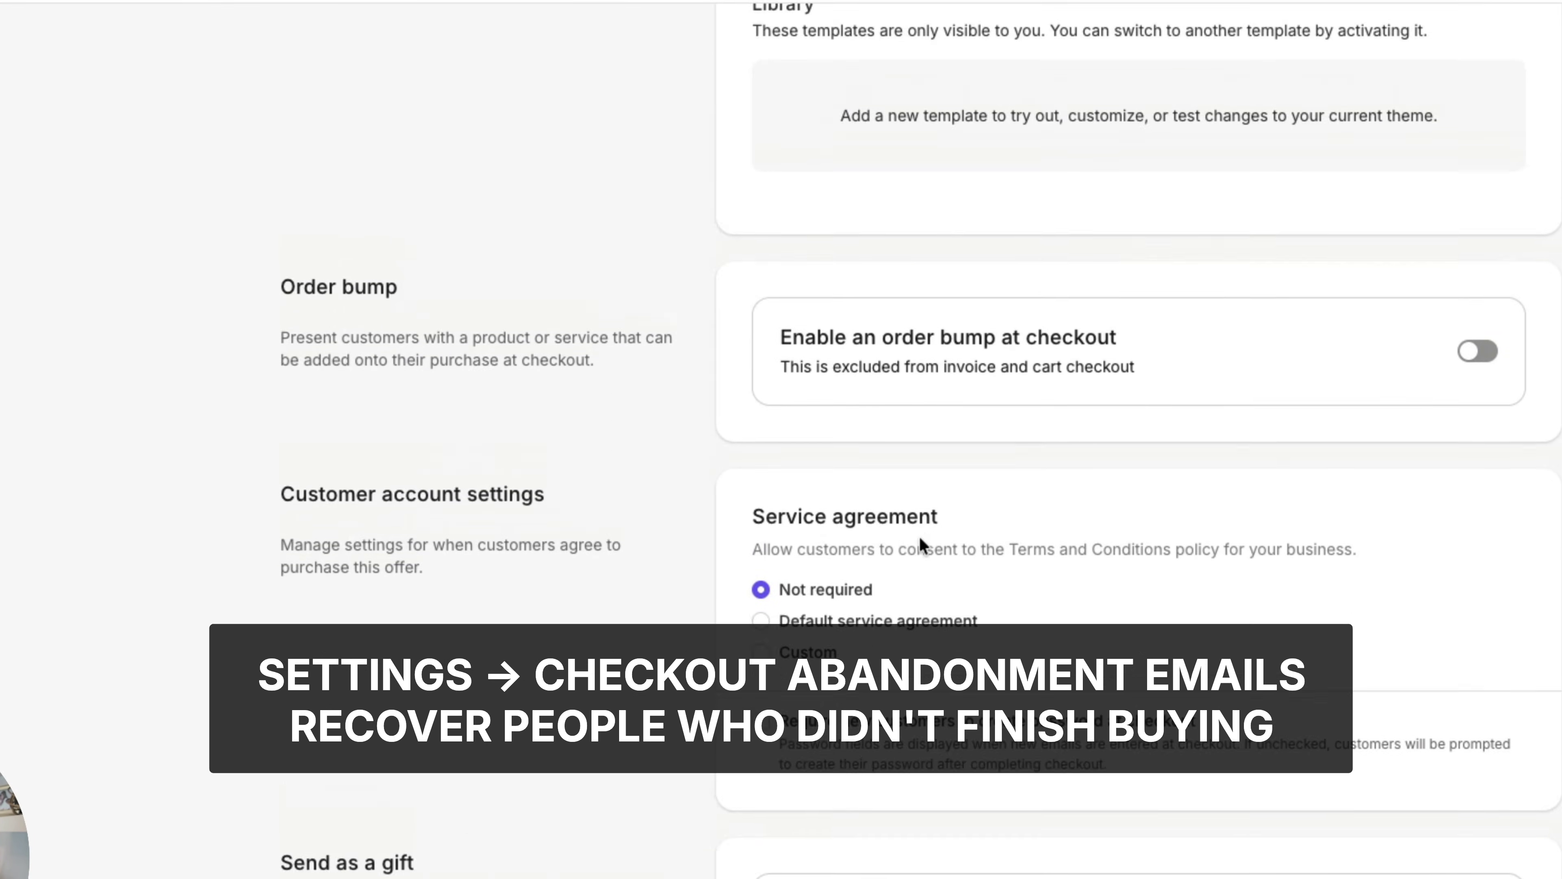
{"action": "left_click", "coordinate": [1477, 411]}
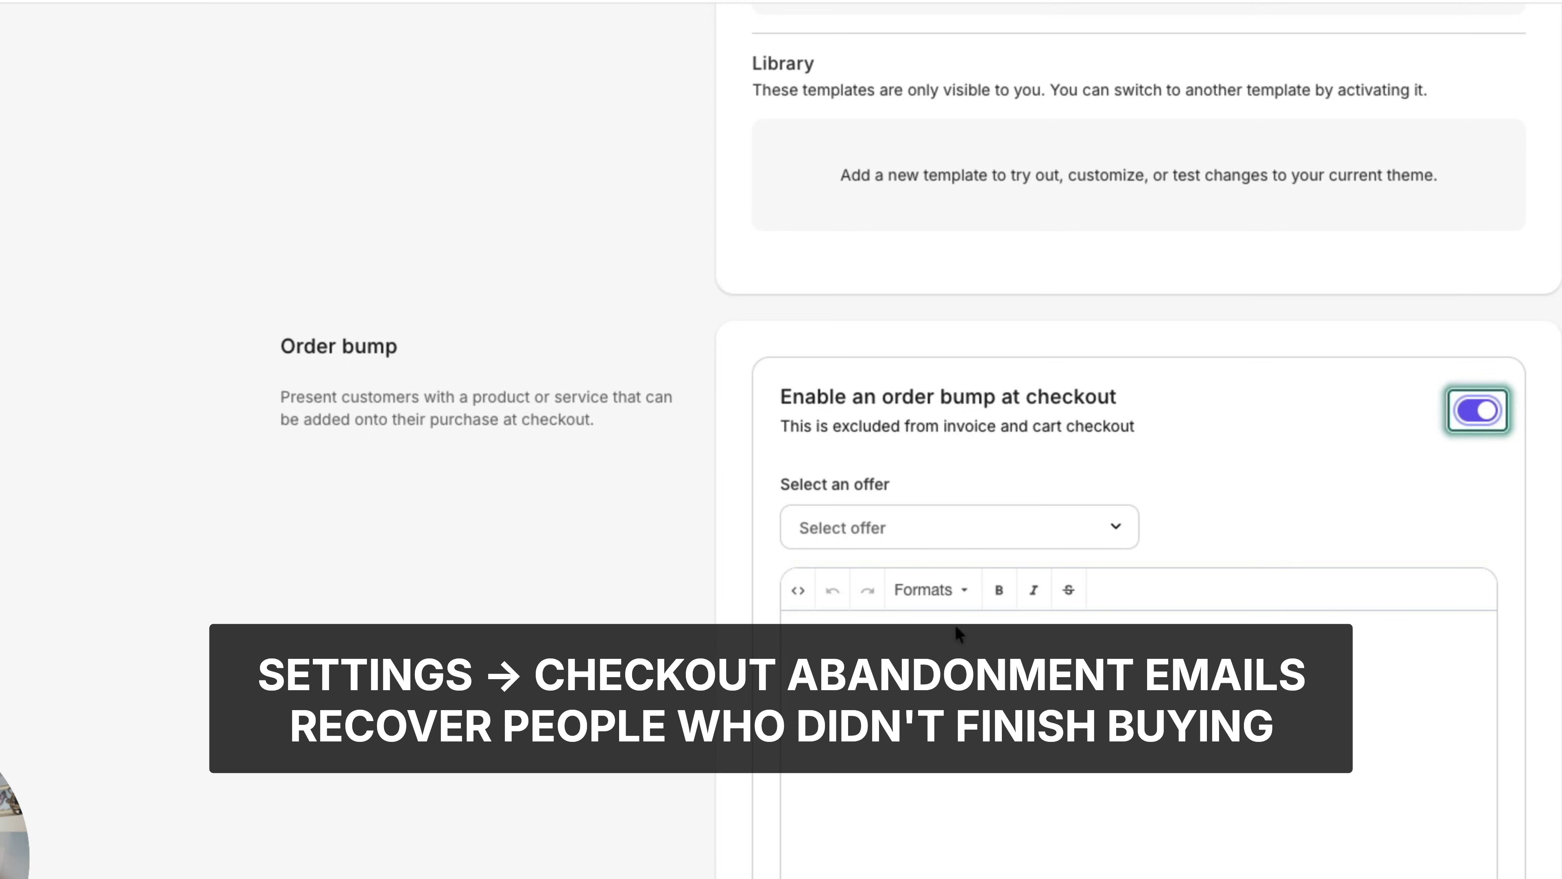
Step: Browse the popular checkout templates available for the offer
{"action": "scroll", "coordinate": [956, 625], "scroll_direction": "up", "scroll_amount": 11}
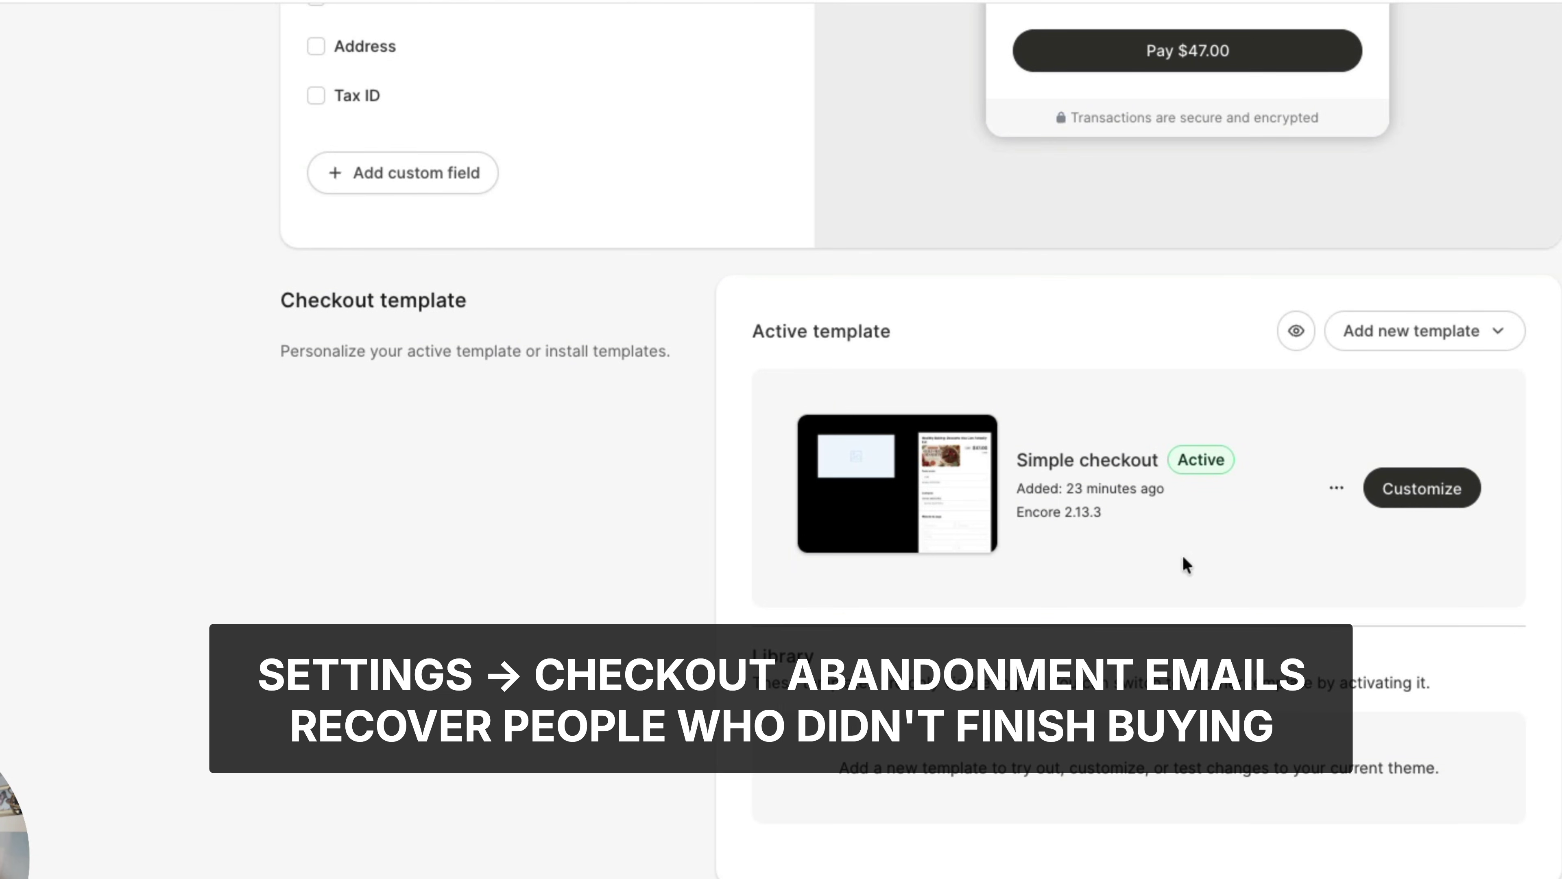
{"action": "left_click", "coordinate": [1399, 332]}
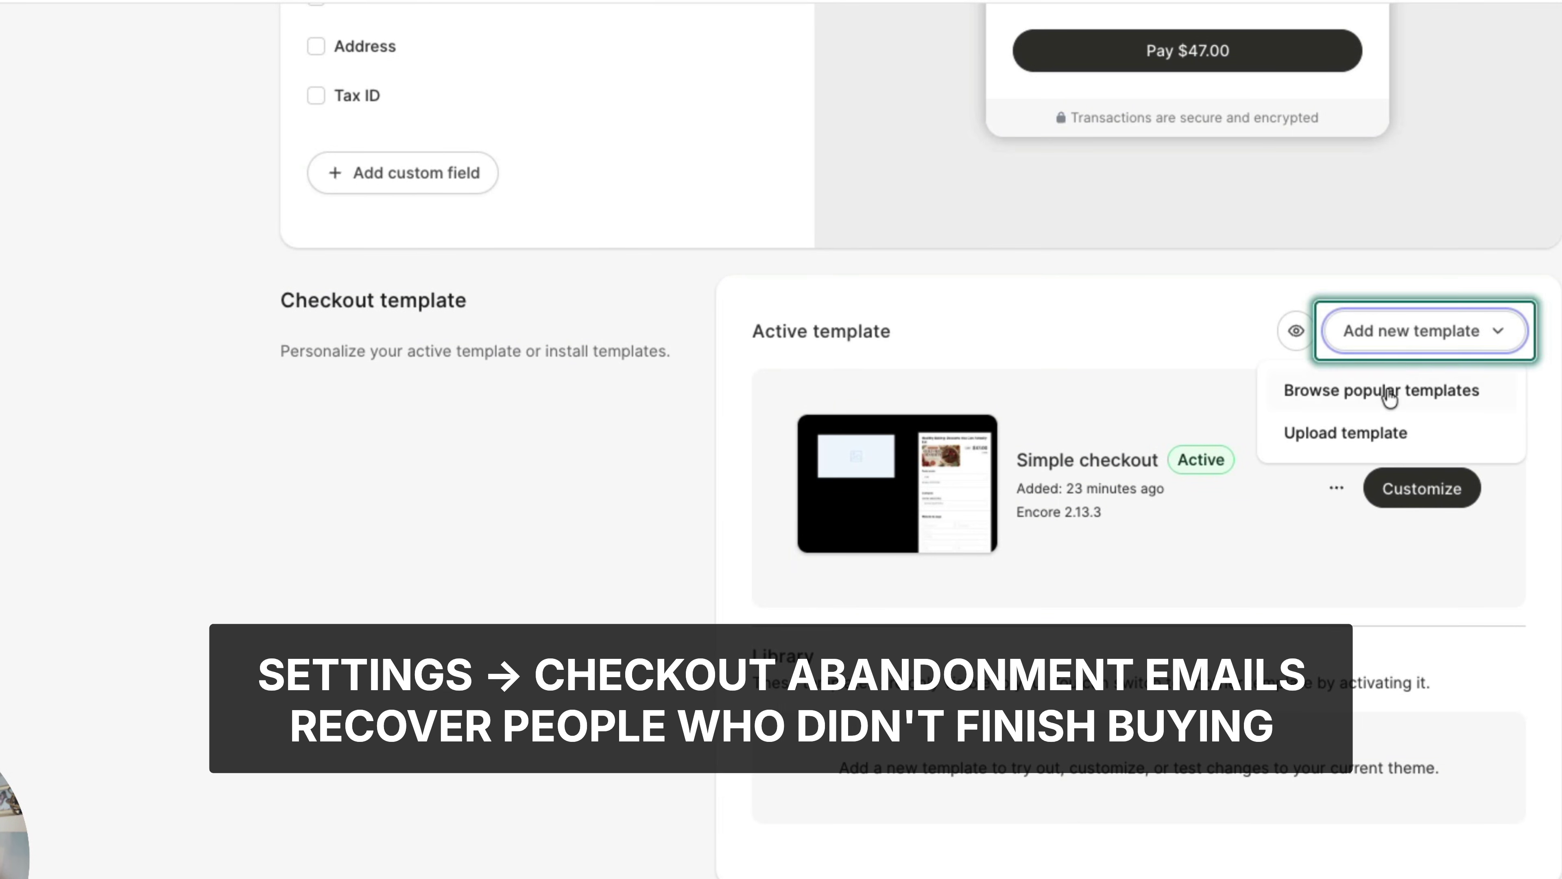
{"action": "left_click", "coordinate": [1350, 399]}
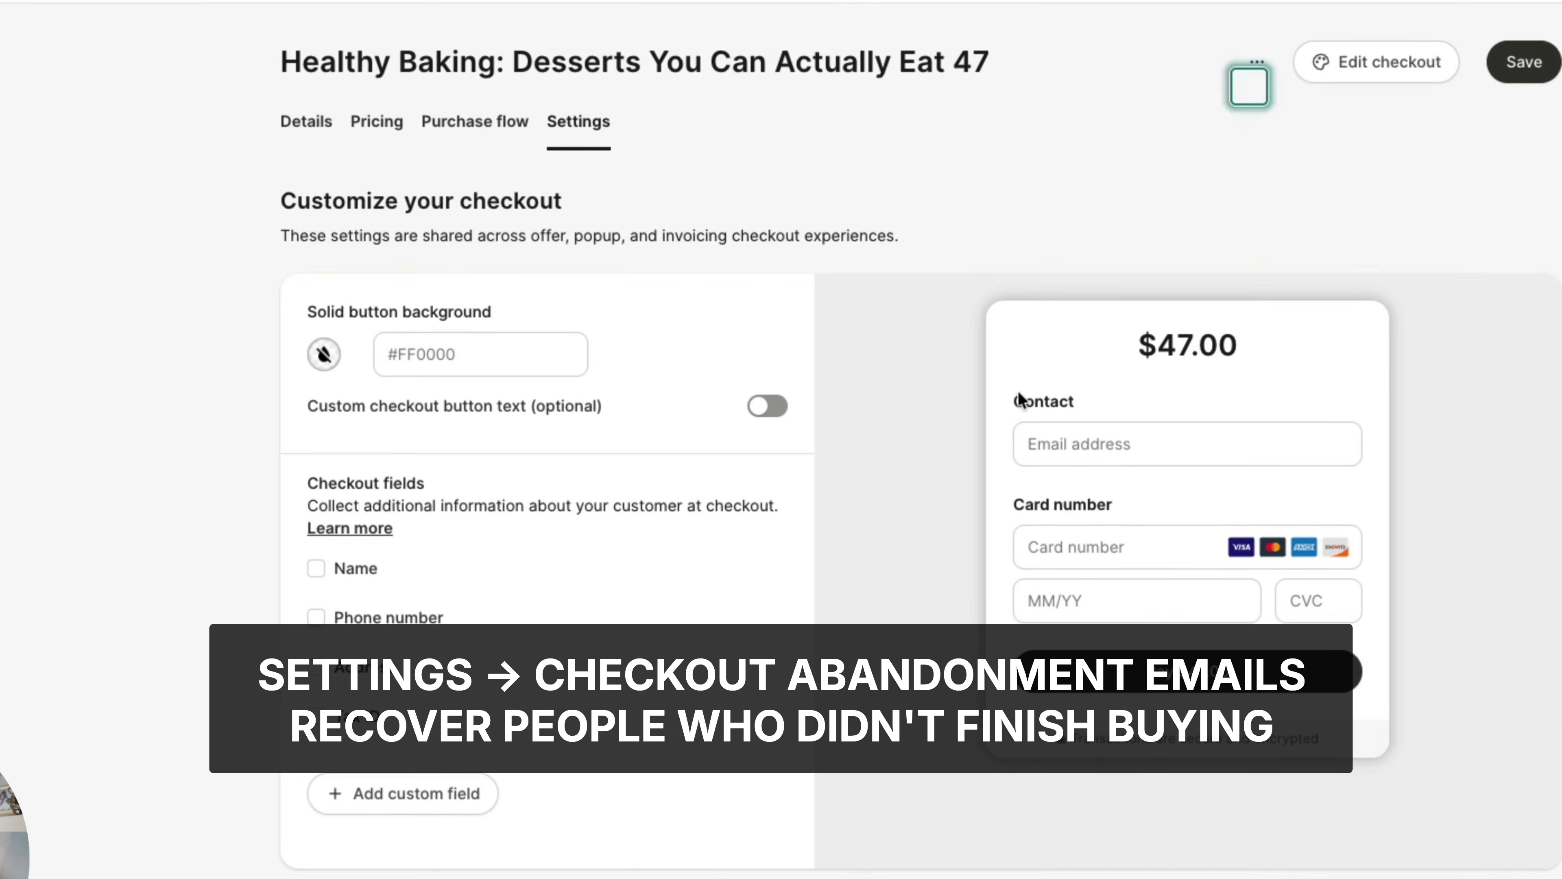
Step: Add Name and Phone number to the checkout fields and save the offer from its details page
{"action": "left_click", "coordinate": [323, 565]}
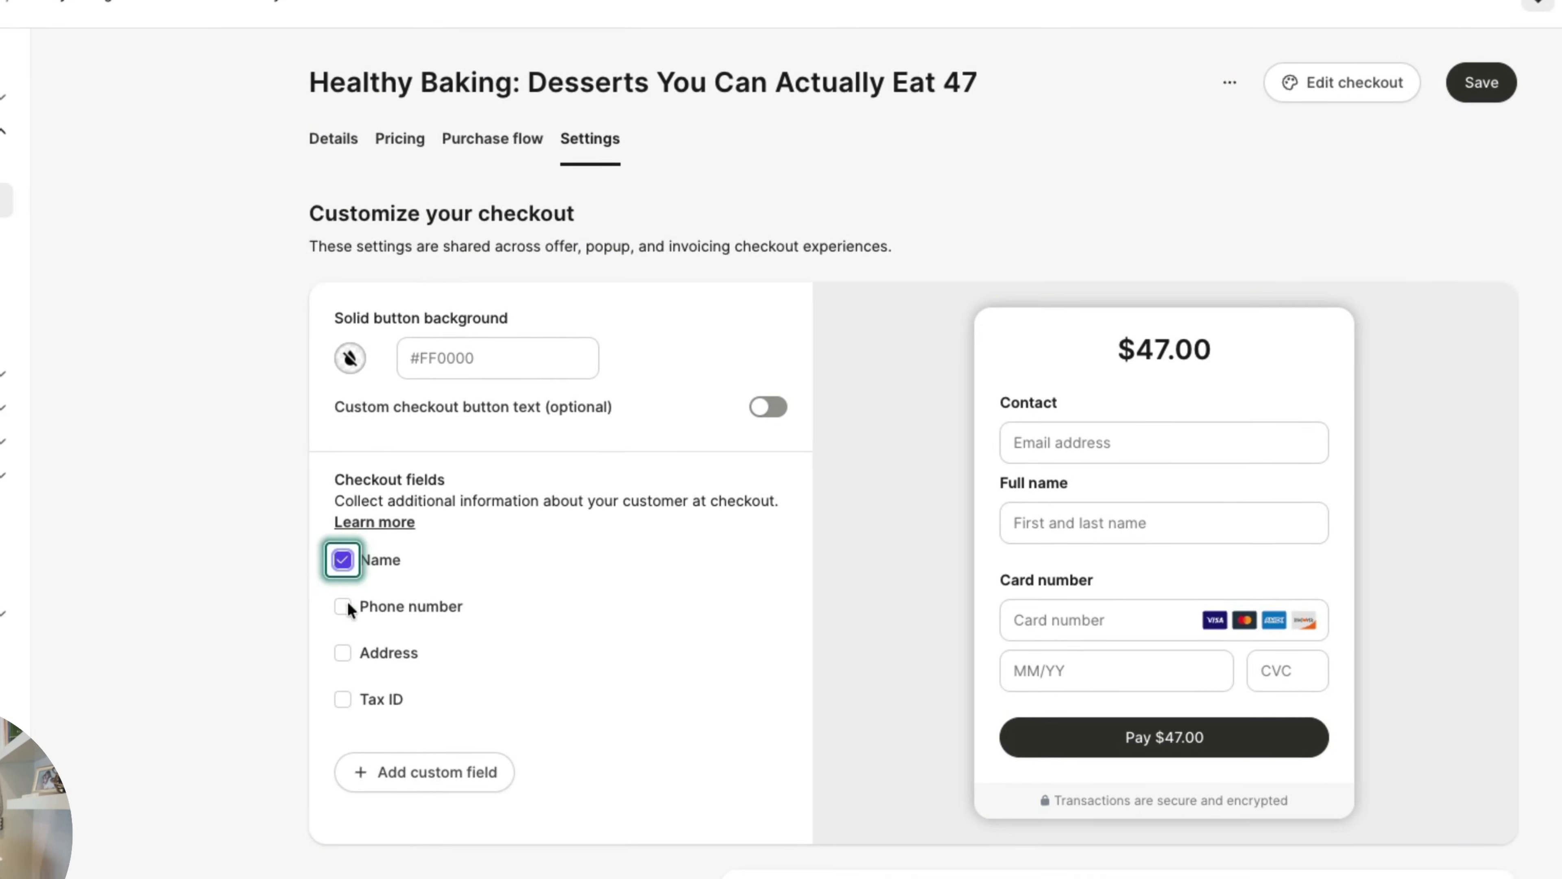
{"action": "left_click", "coordinate": [323, 613]}
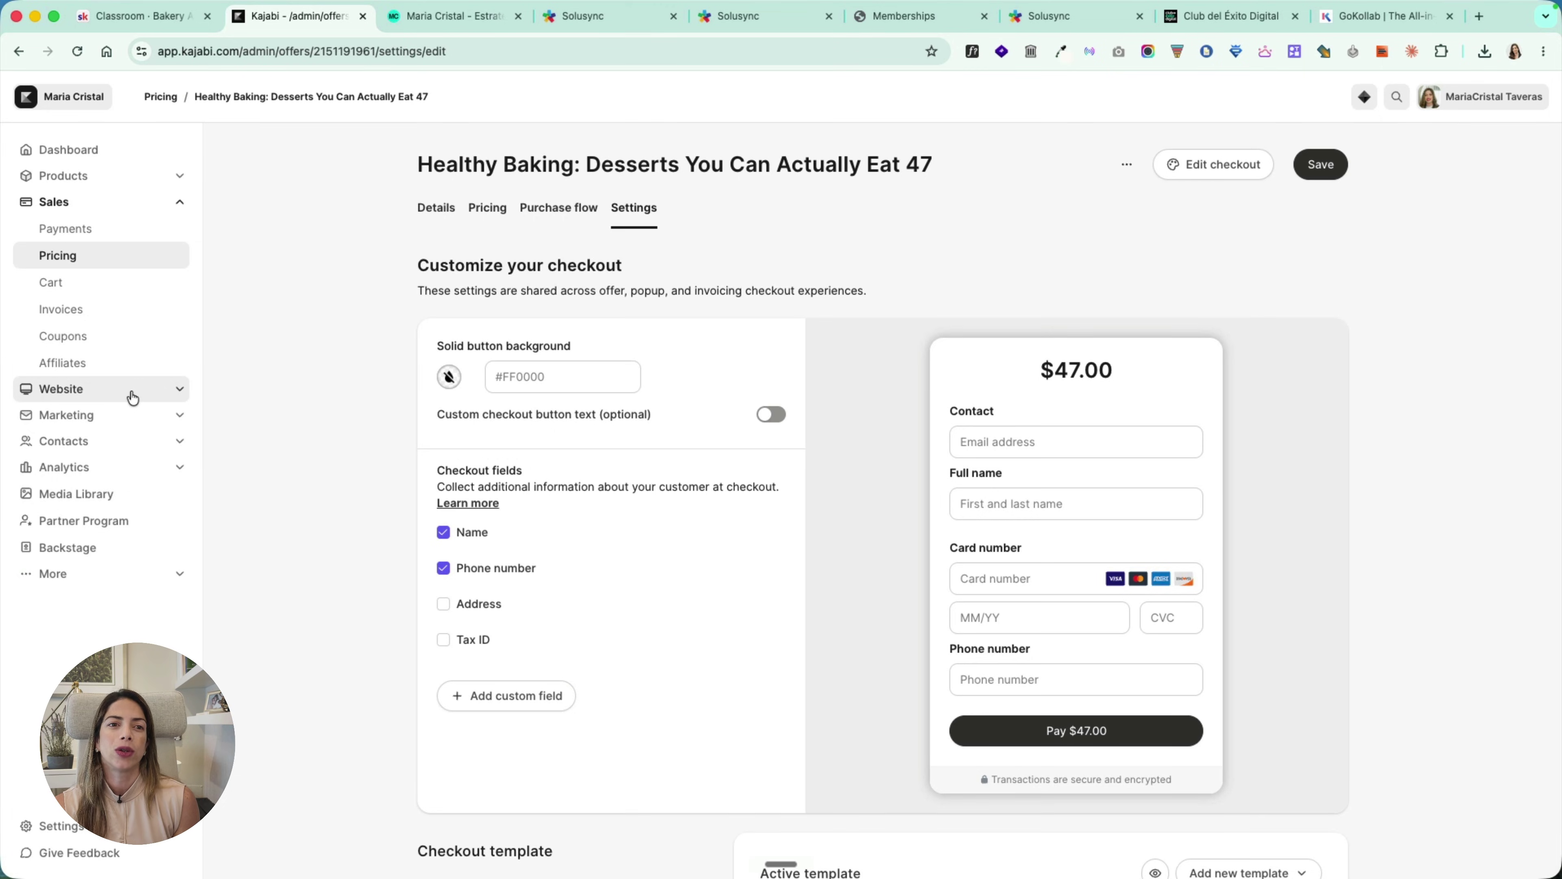
{"action": "left_click", "coordinate": [132, 395]}
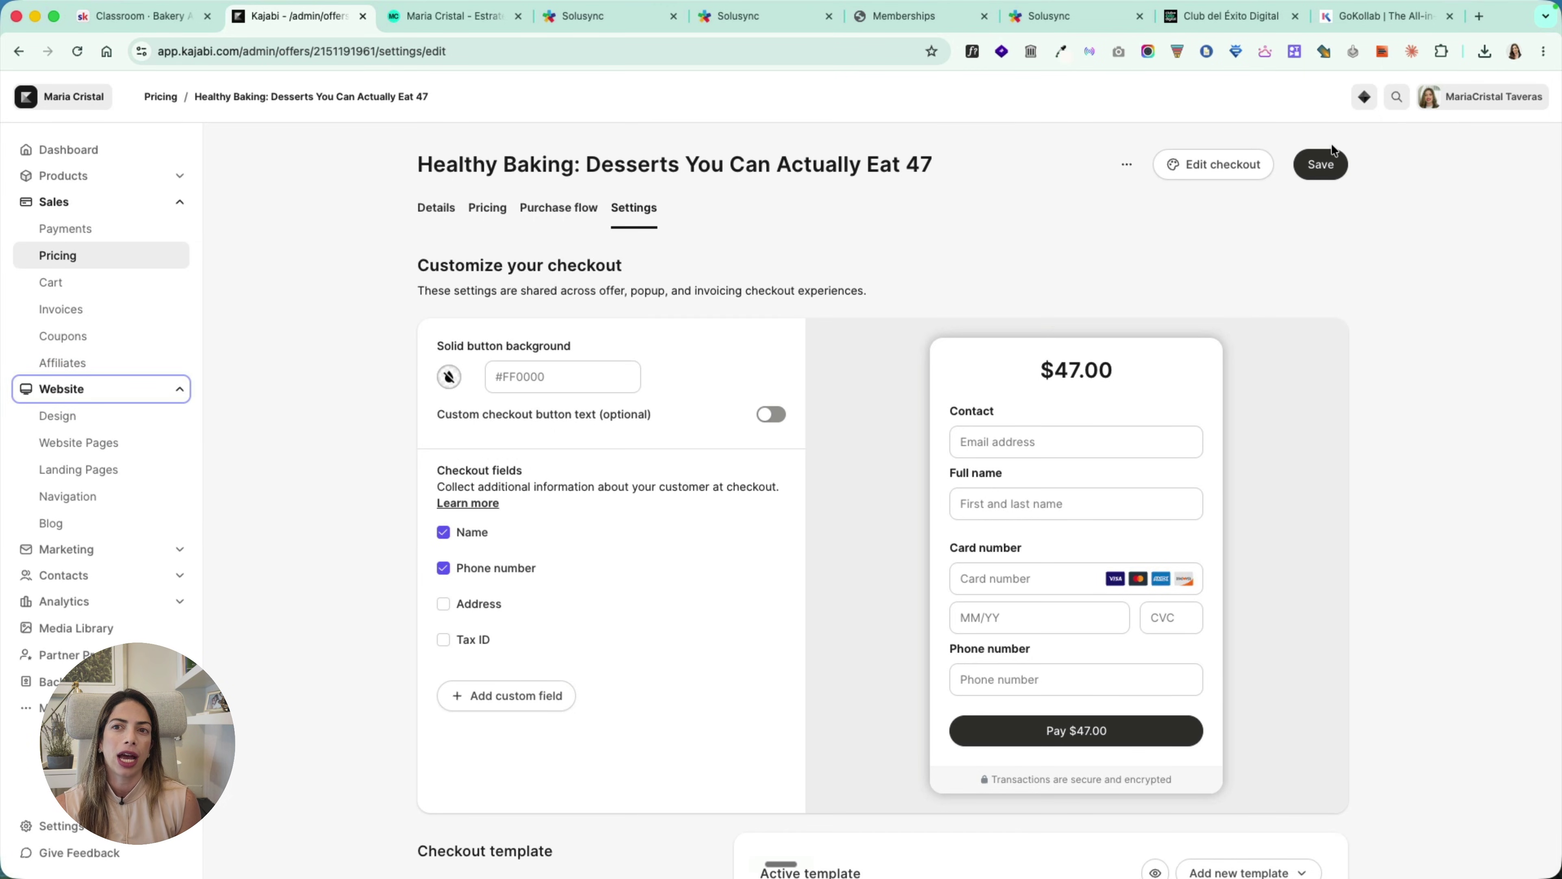
{"action": "left_click", "coordinate": [423, 211]}
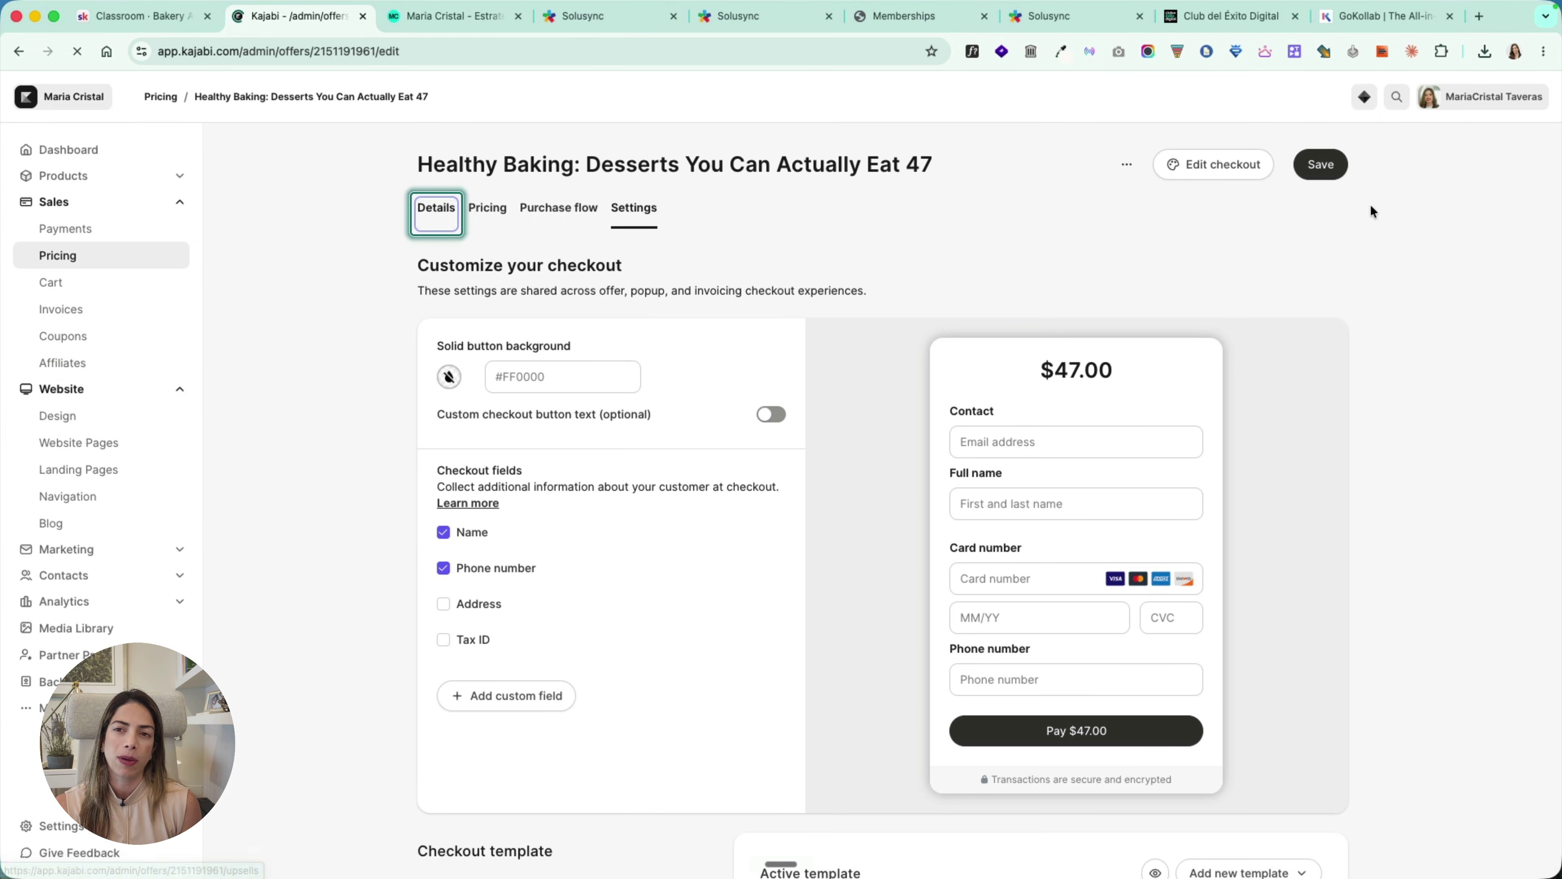
{"action": "left_click", "coordinate": [1316, 168]}
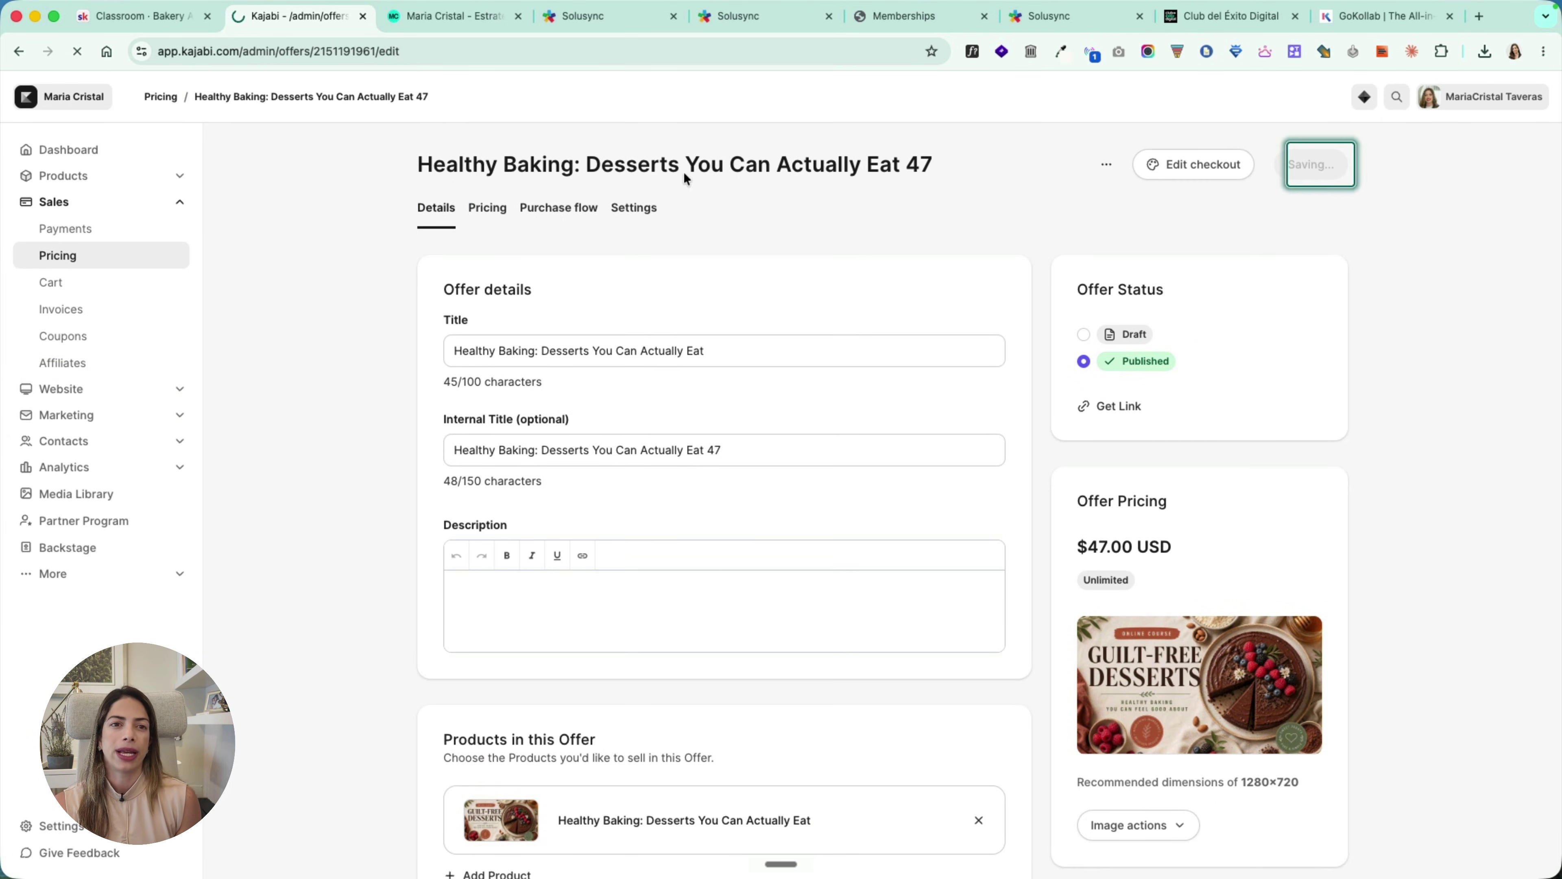
Step: Create a new landing page from the Blank template with the title Bakery Course
{"action": "left_click", "coordinate": [114, 399]}
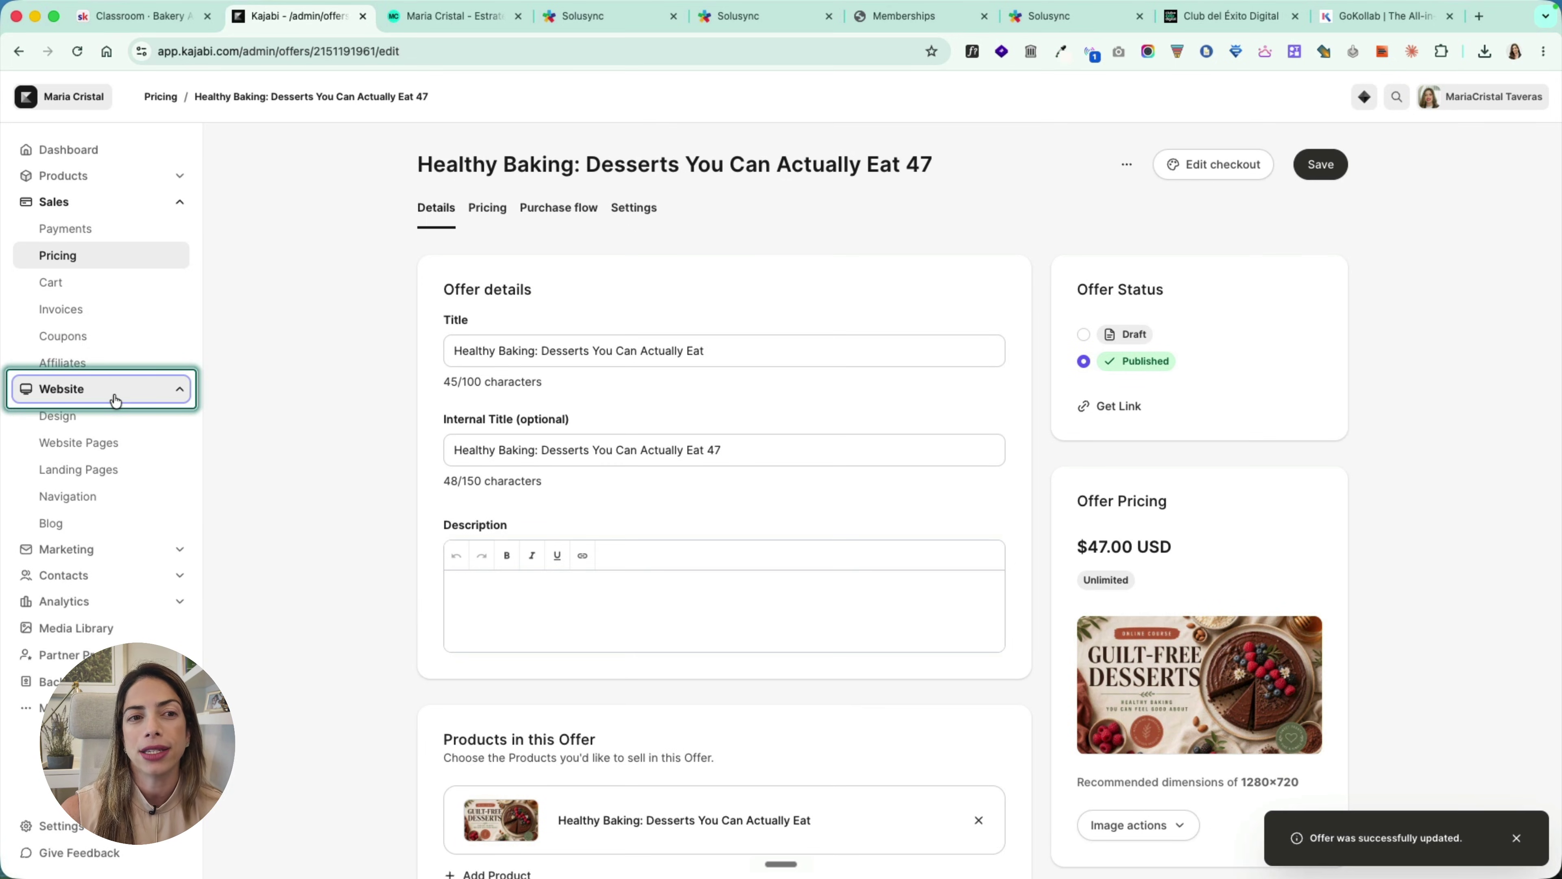
{"action": "left_click", "coordinate": [106, 470]}
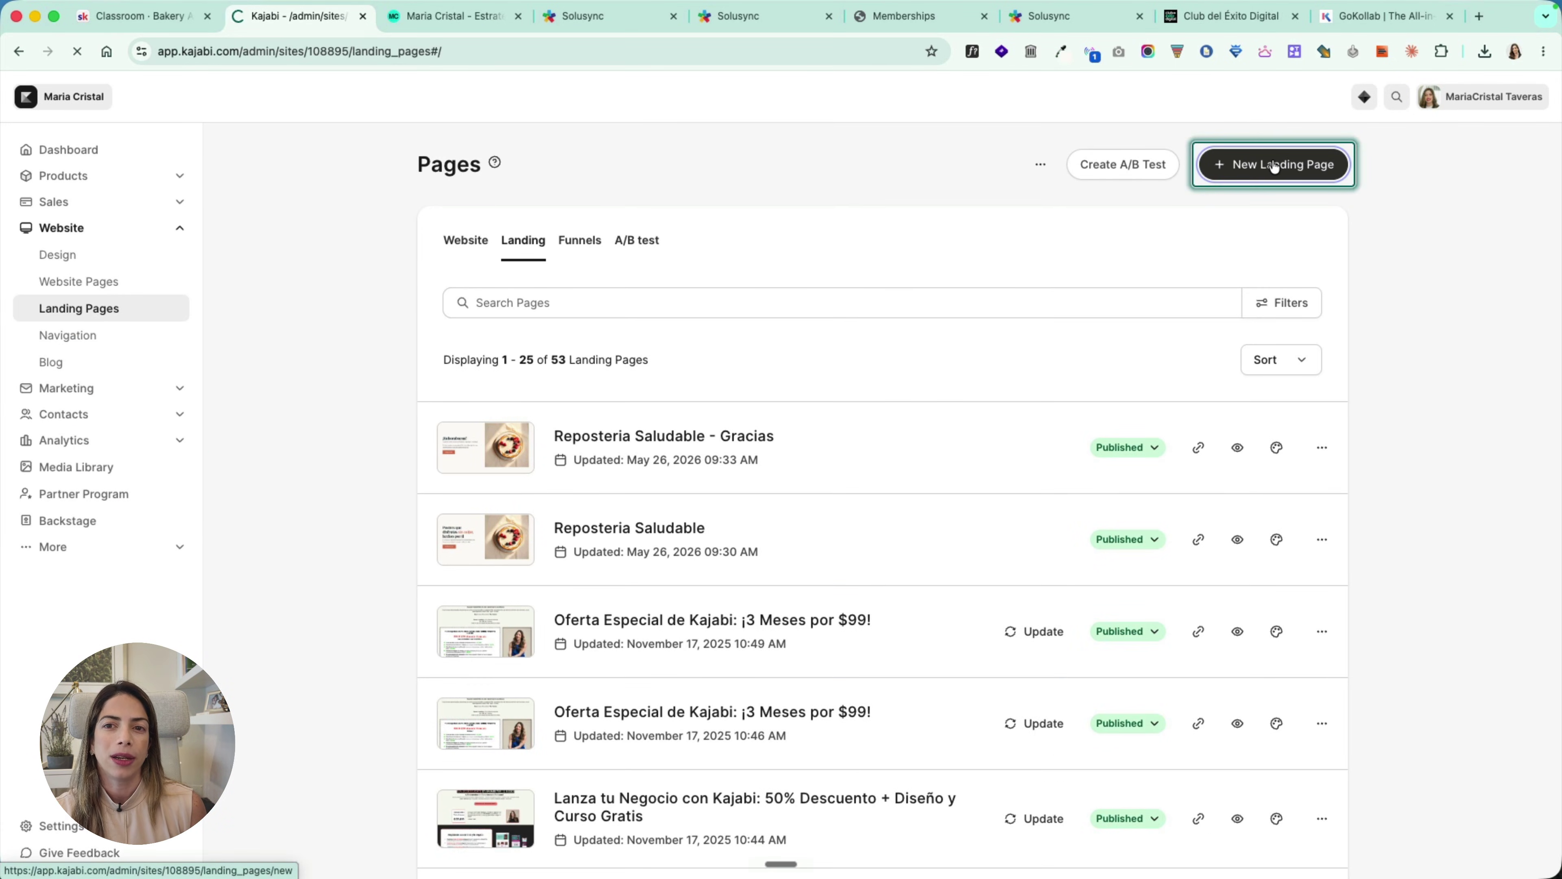
{"action": "left_click", "coordinate": [1105, 363]}
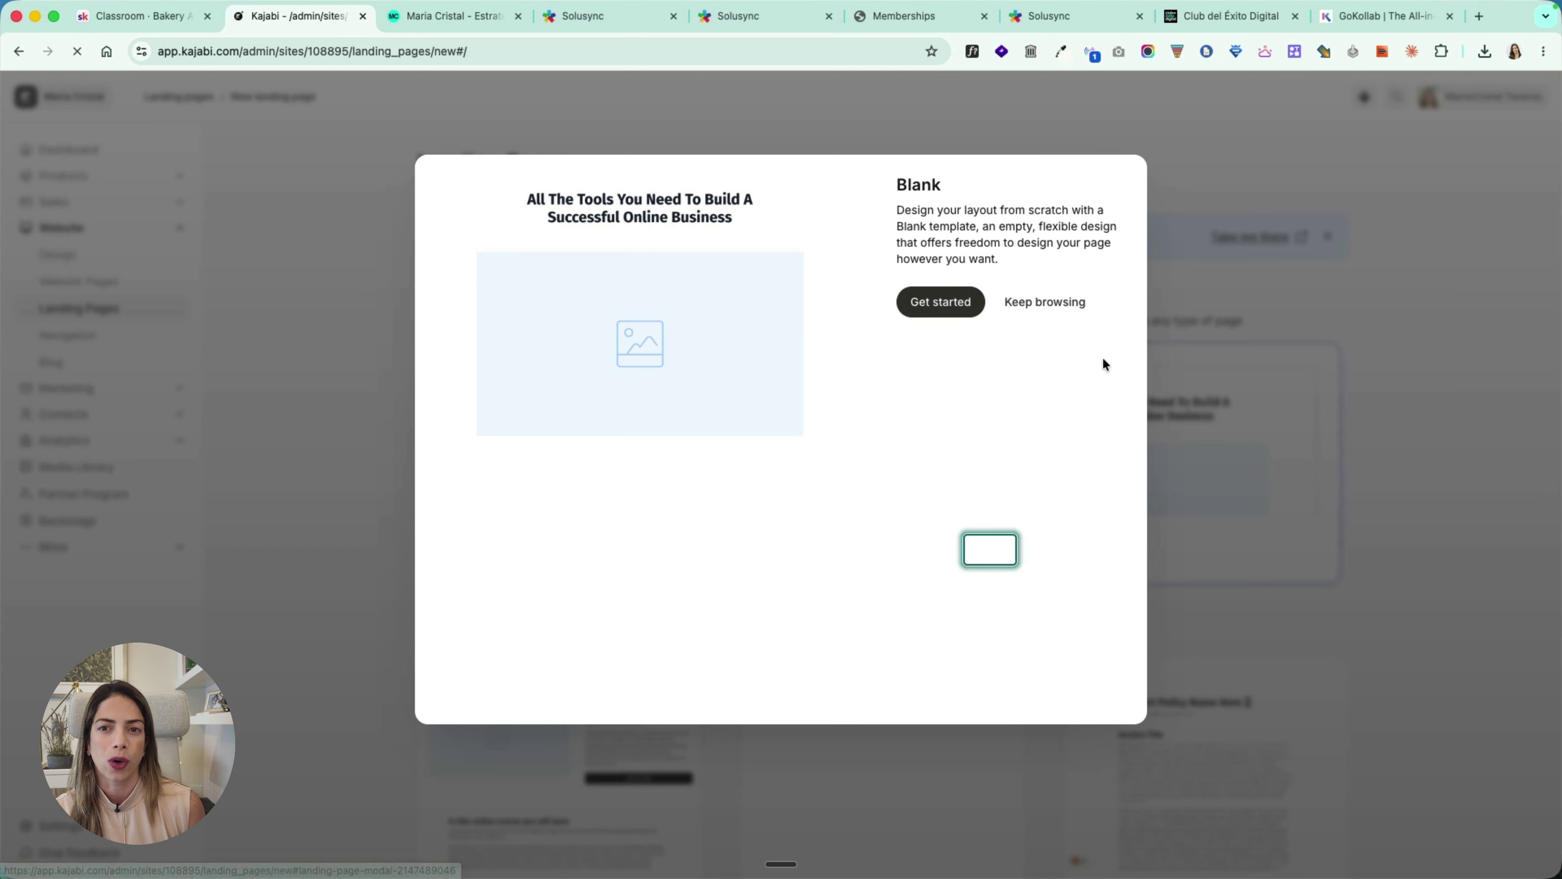
{"action": "left_click", "coordinate": [945, 301]}
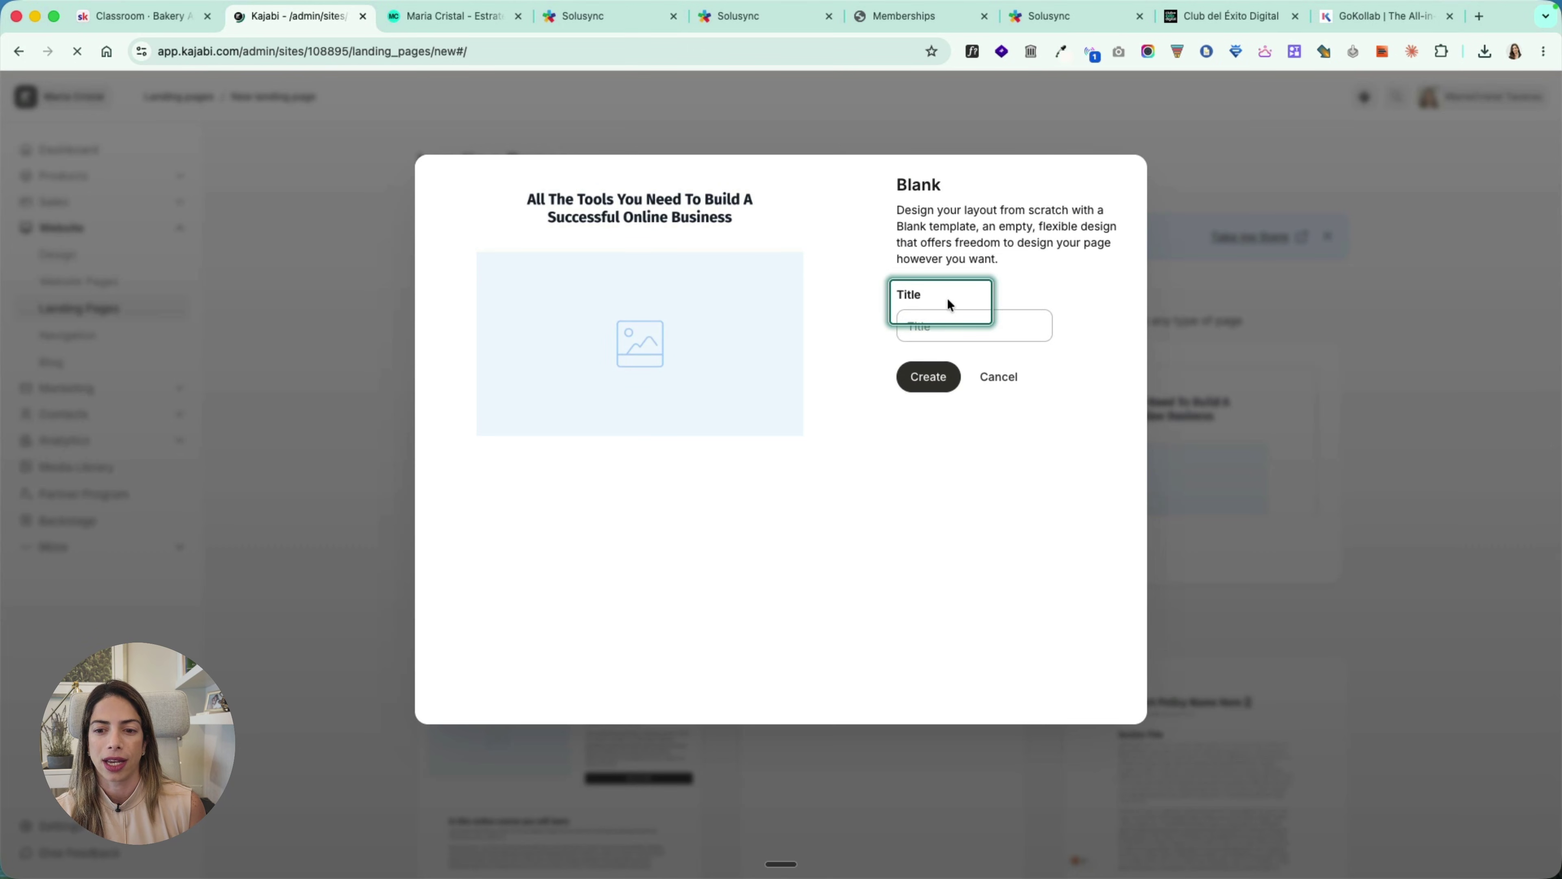
{"action": "left_click", "coordinate": [938, 326]}
{"action": "type", "text": "Bakery Co"}
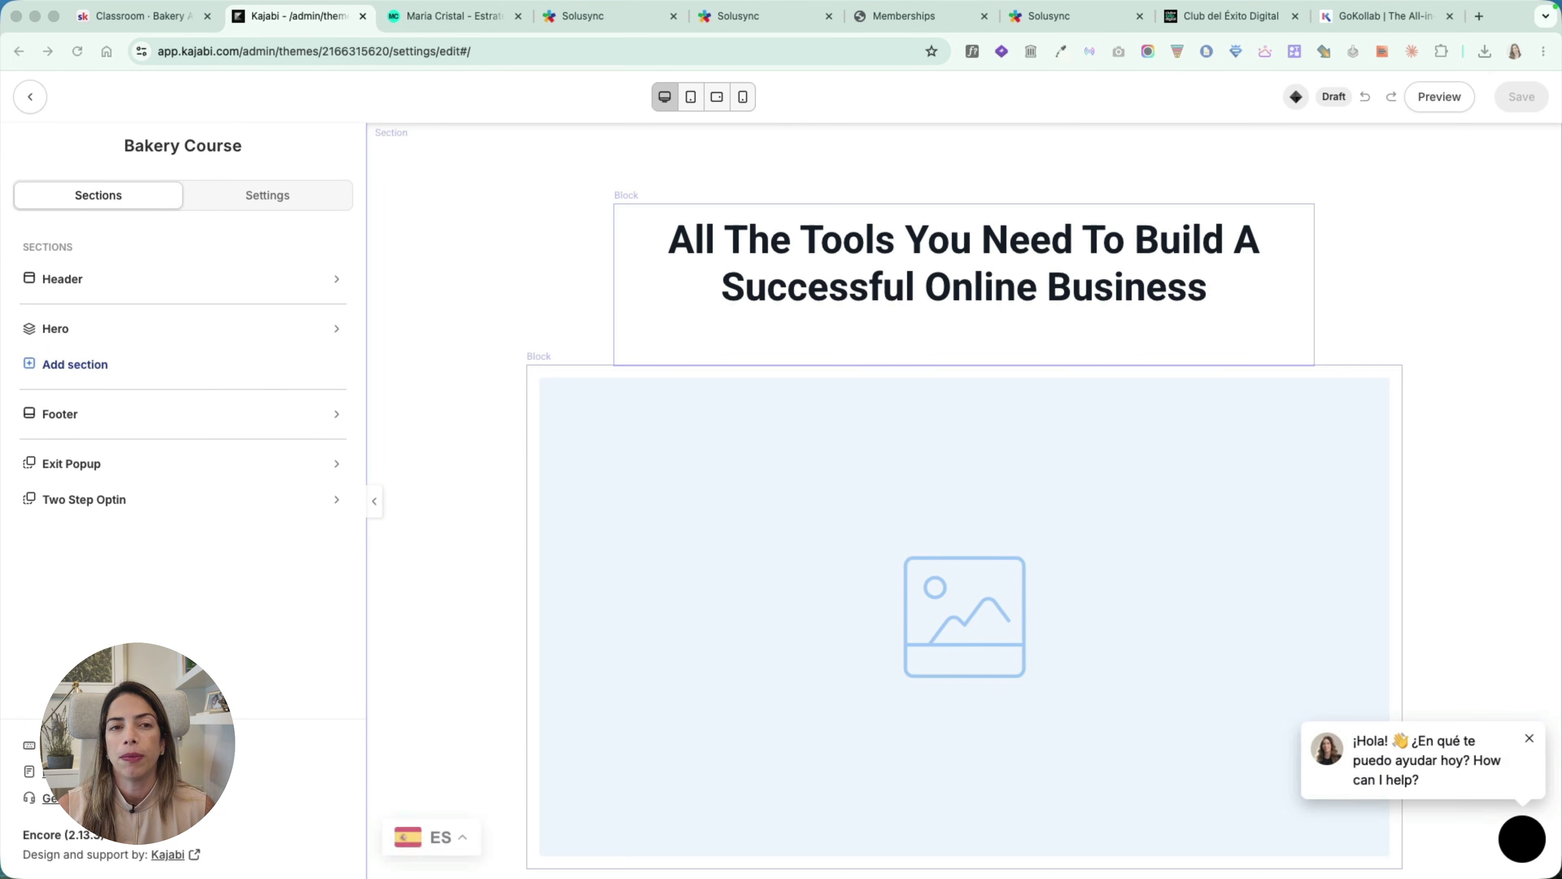
Step: Set the landing page's background color to #FCFBF7 in its style guide
{"action": "left_click", "coordinate": [305, 199]}
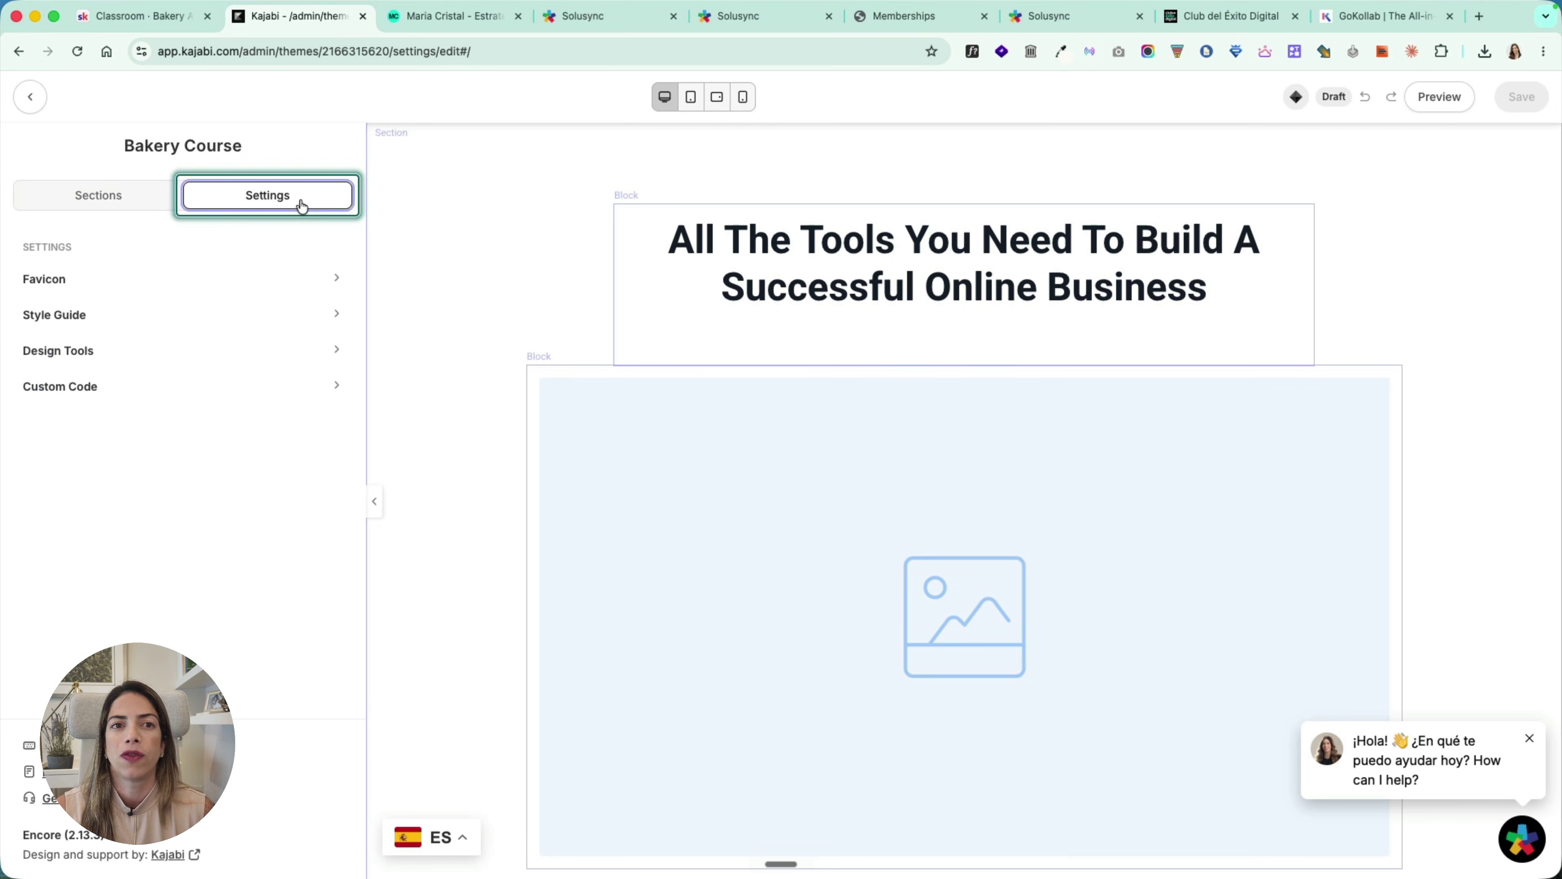
{"action": "left_click", "coordinate": [116, 314]}
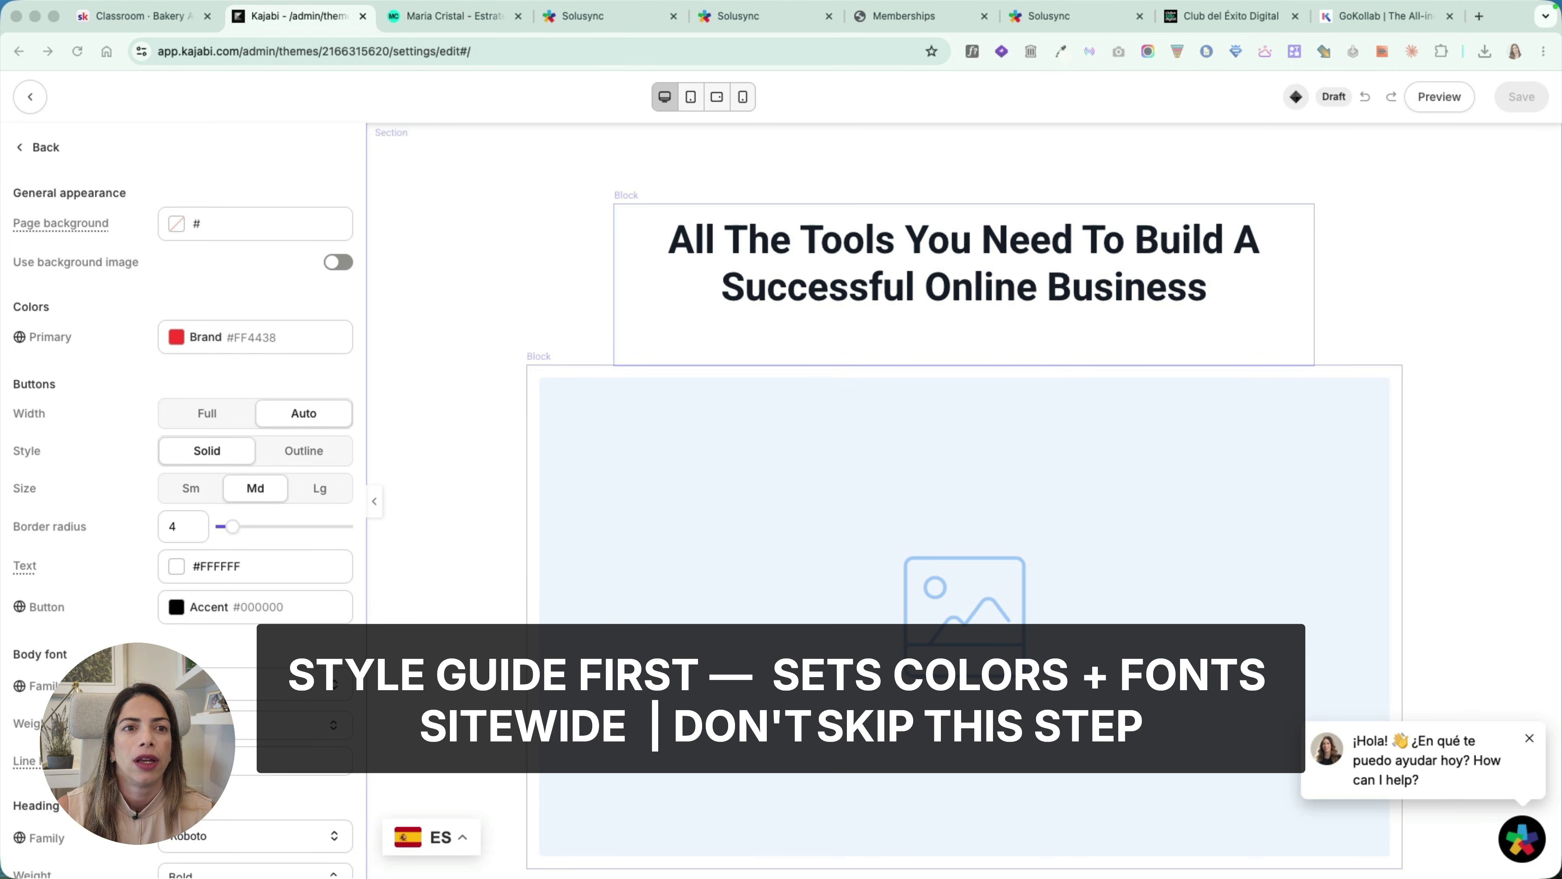
{"action": "left_click", "coordinate": [188, 225]}
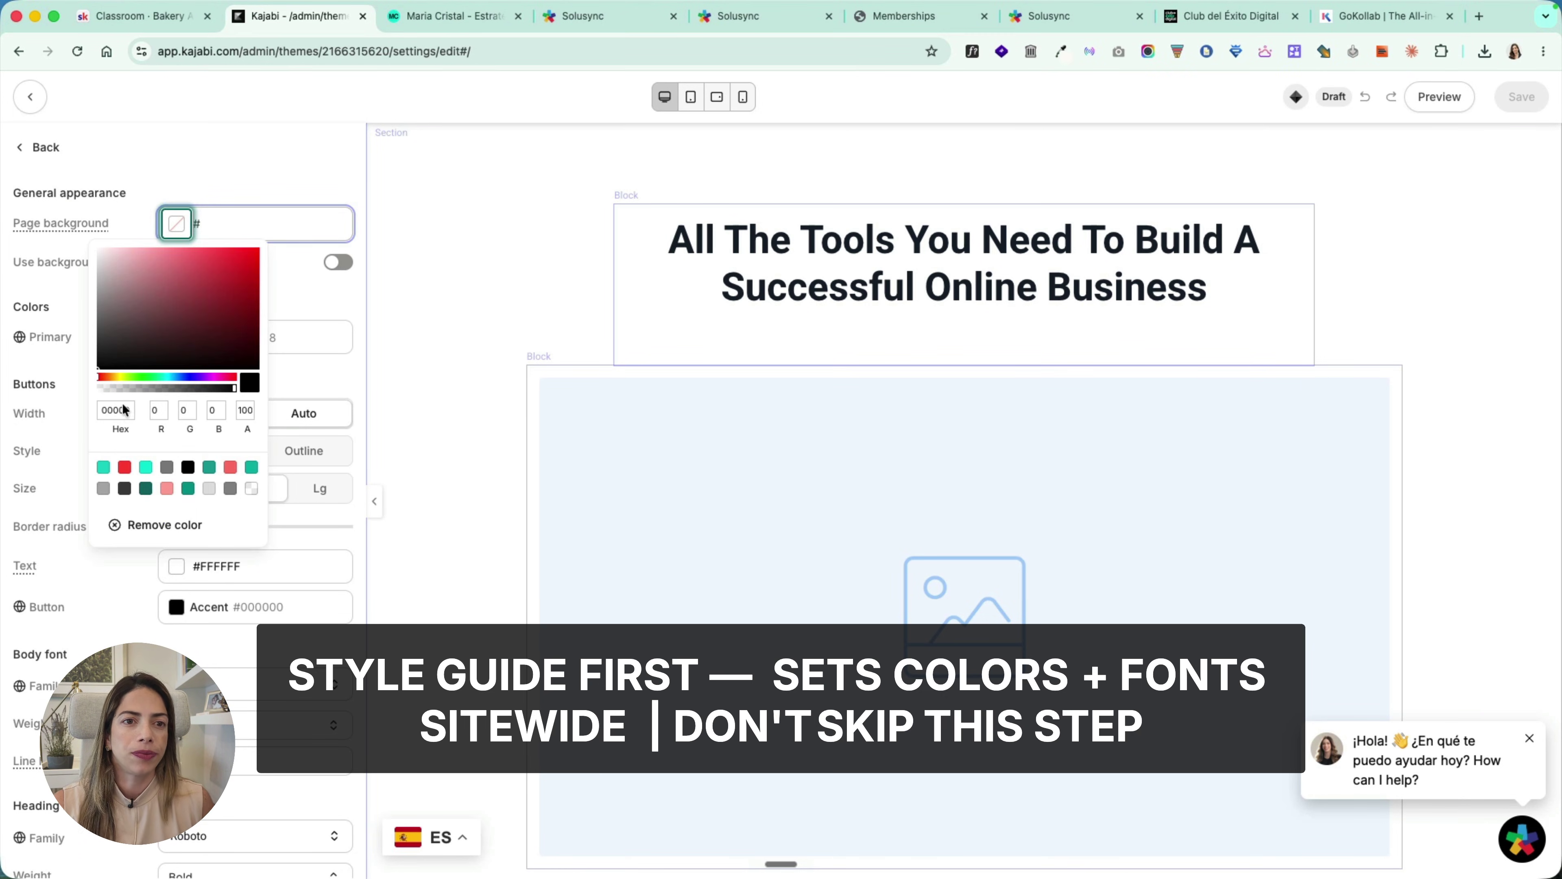
{"action": "left_click", "coordinate": [123, 409]}
{"action": "type", "text": "FCFBF7"}
{"action": "key", "text": "Tab"}
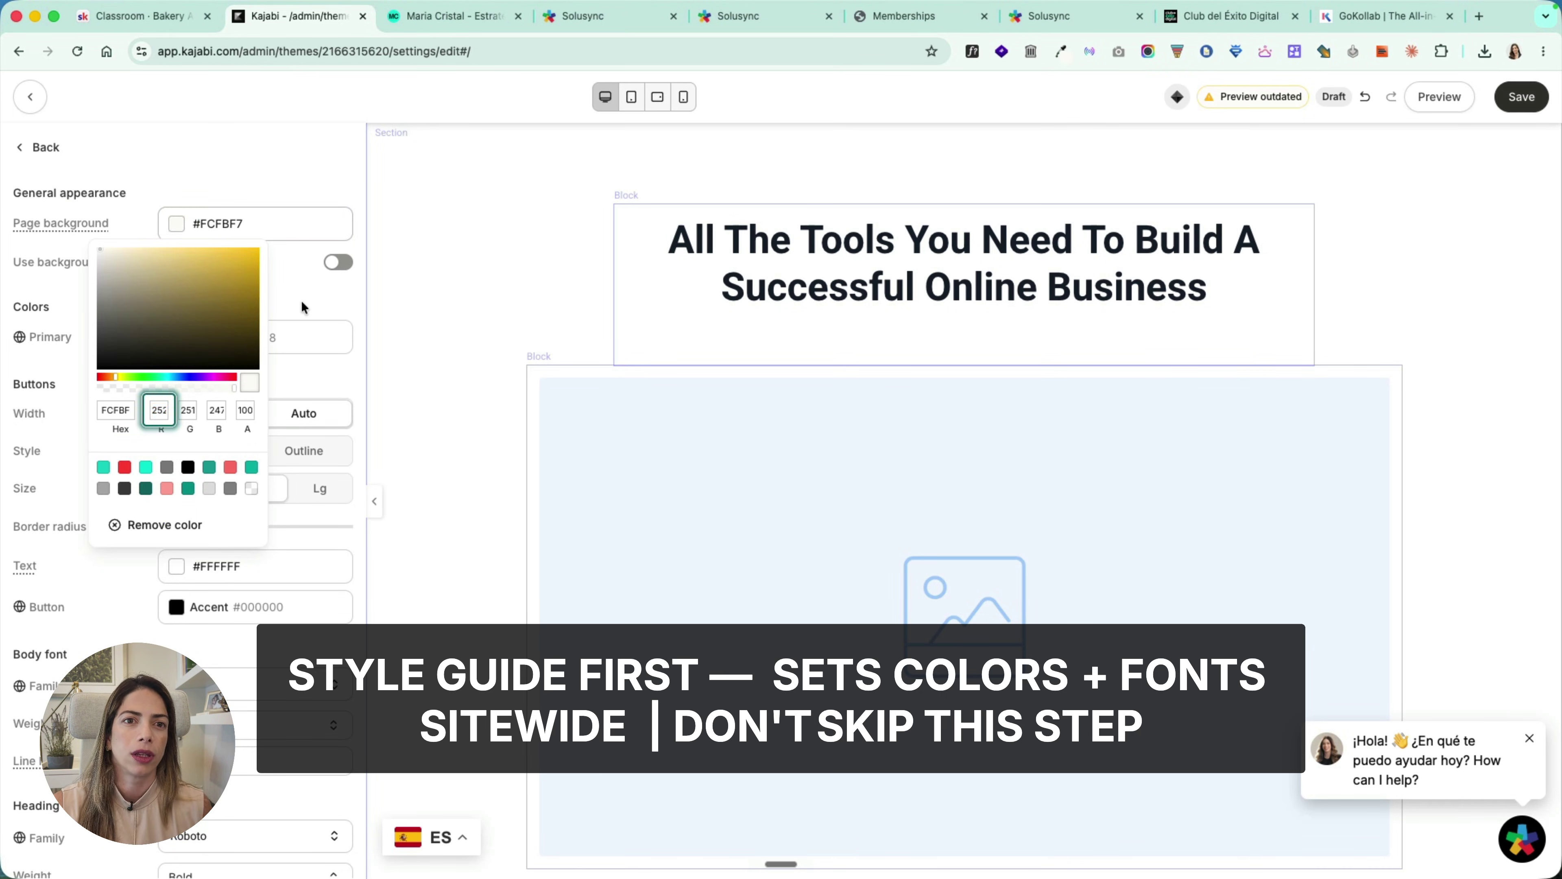
Step: Pick the Start Course button's color #D17460 from the Healthy Baking course preview and return to the landing page editor
{"action": "left_click", "coordinate": [301, 300]}
{"action": "left_click", "coordinate": [438, 31]}
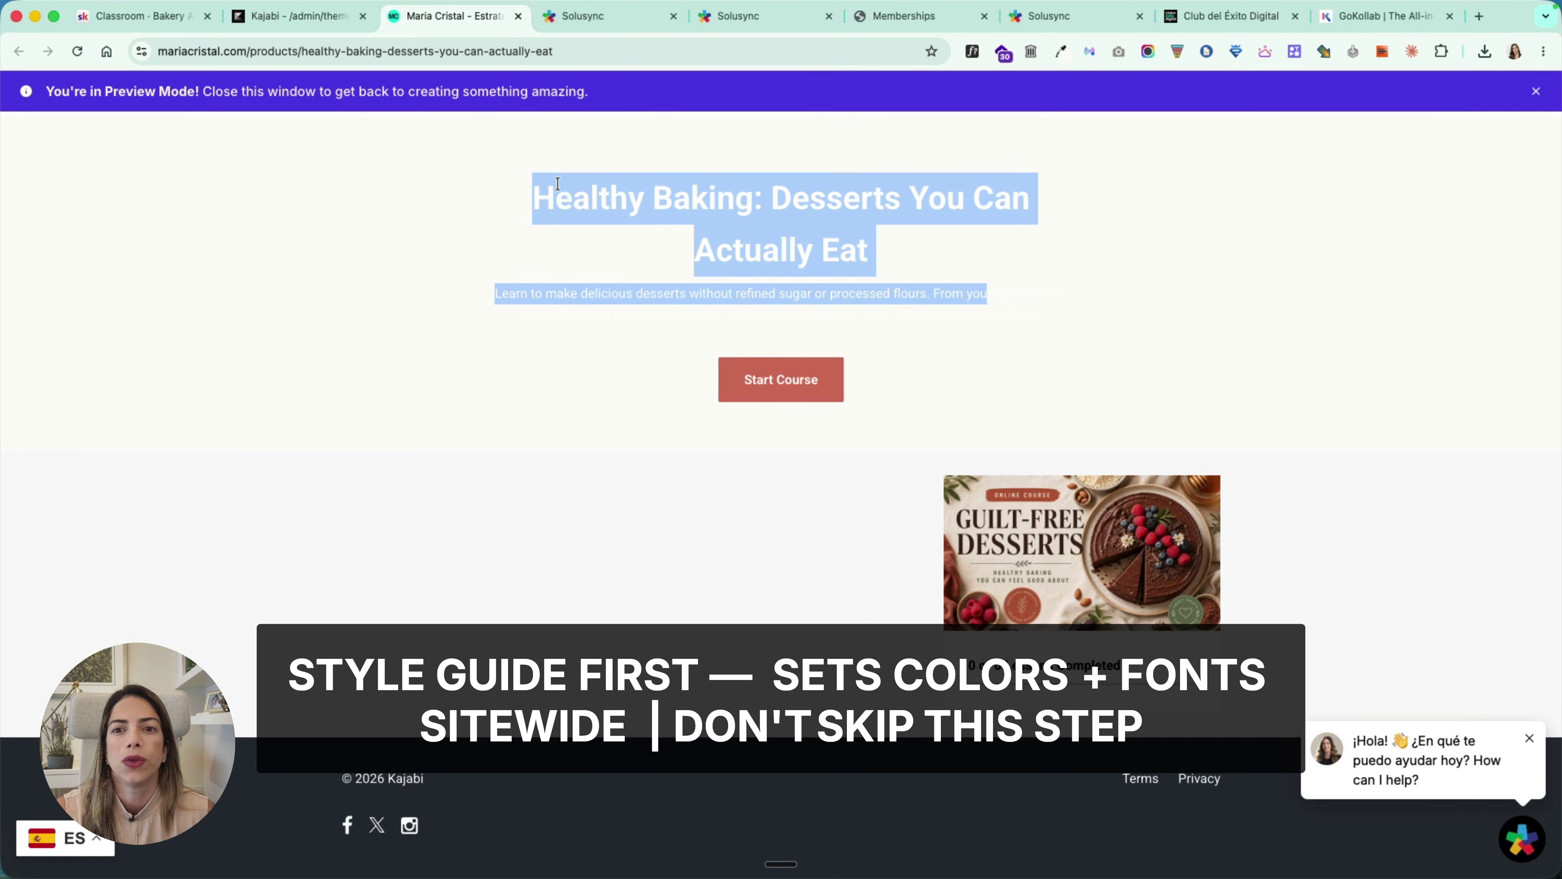
{"action": "left_click", "coordinate": [1061, 52]}
{"action": "left_click", "coordinate": [862, 83]}
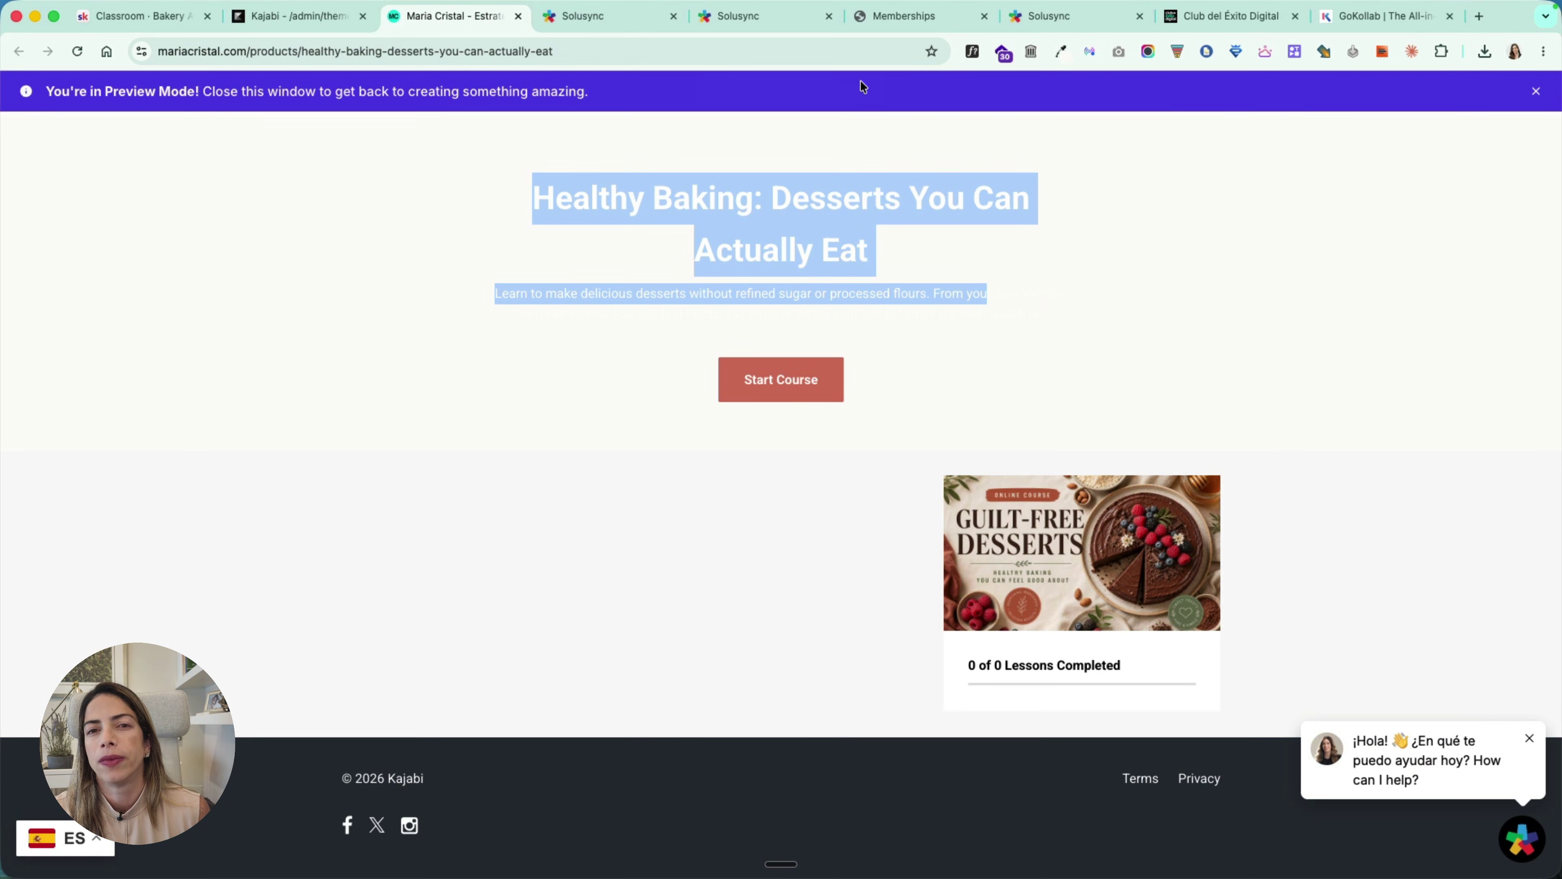
{"action": "left_click", "coordinate": [831, 393]}
{"action": "left_click", "coordinate": [1062, 51]}
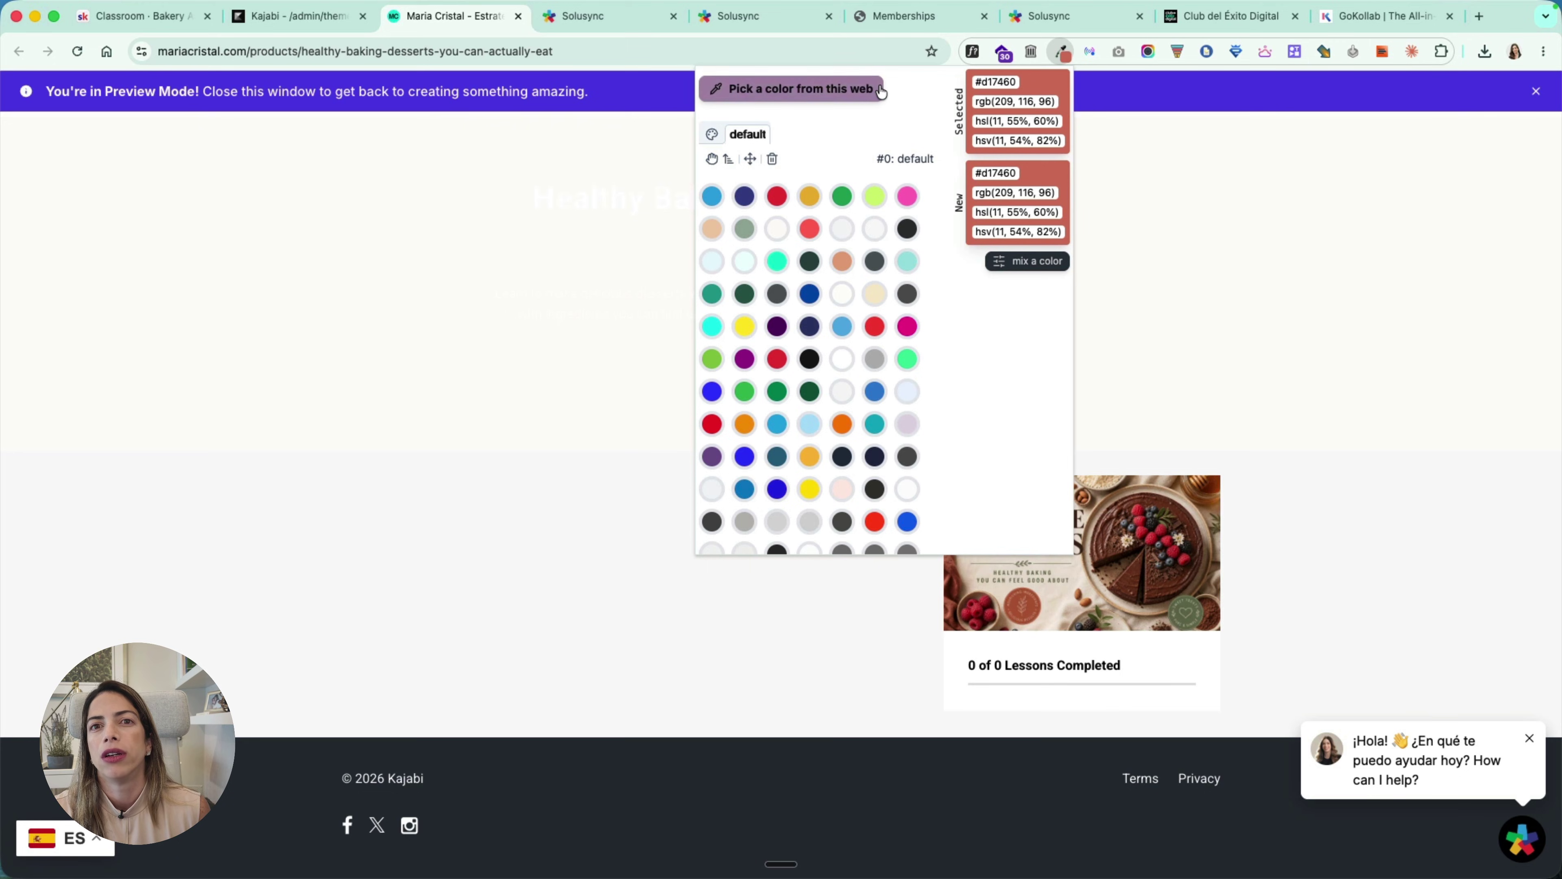
{"action": "left_click", "coordinate": [881, 91]}
{"action": "left_click", "coordinate": [345, 18]}
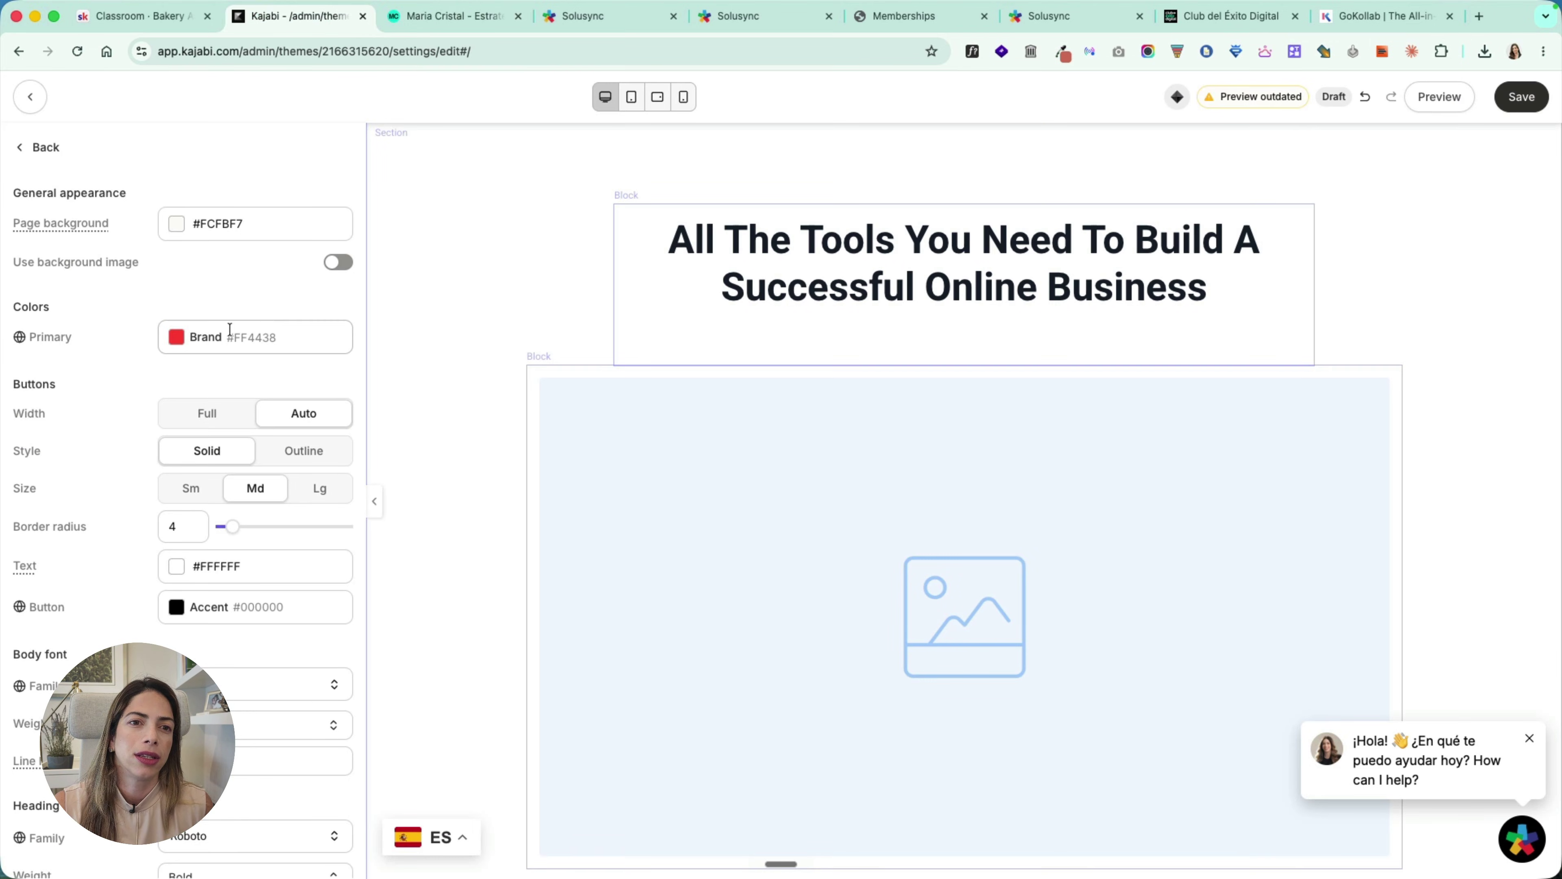
Step: Set the style guide's primary color to #FCFBF7
{"action": "left_click", "coordinate": [183, 338]}
{"action": "double_click", "coordinate": [117, 520]}
{"action": "type", "text": "FCFBF7"}
{"action": "left_click", "coordinate": [307, 338]}
{"action": "scroll", "coordinate": [610, 387], "scroll_direction": "down", "scroll_amount": 1}
{"action": "scroll", "coordinate": [173, 572], "scroll_direction": "down", "scroll_amount": 1}
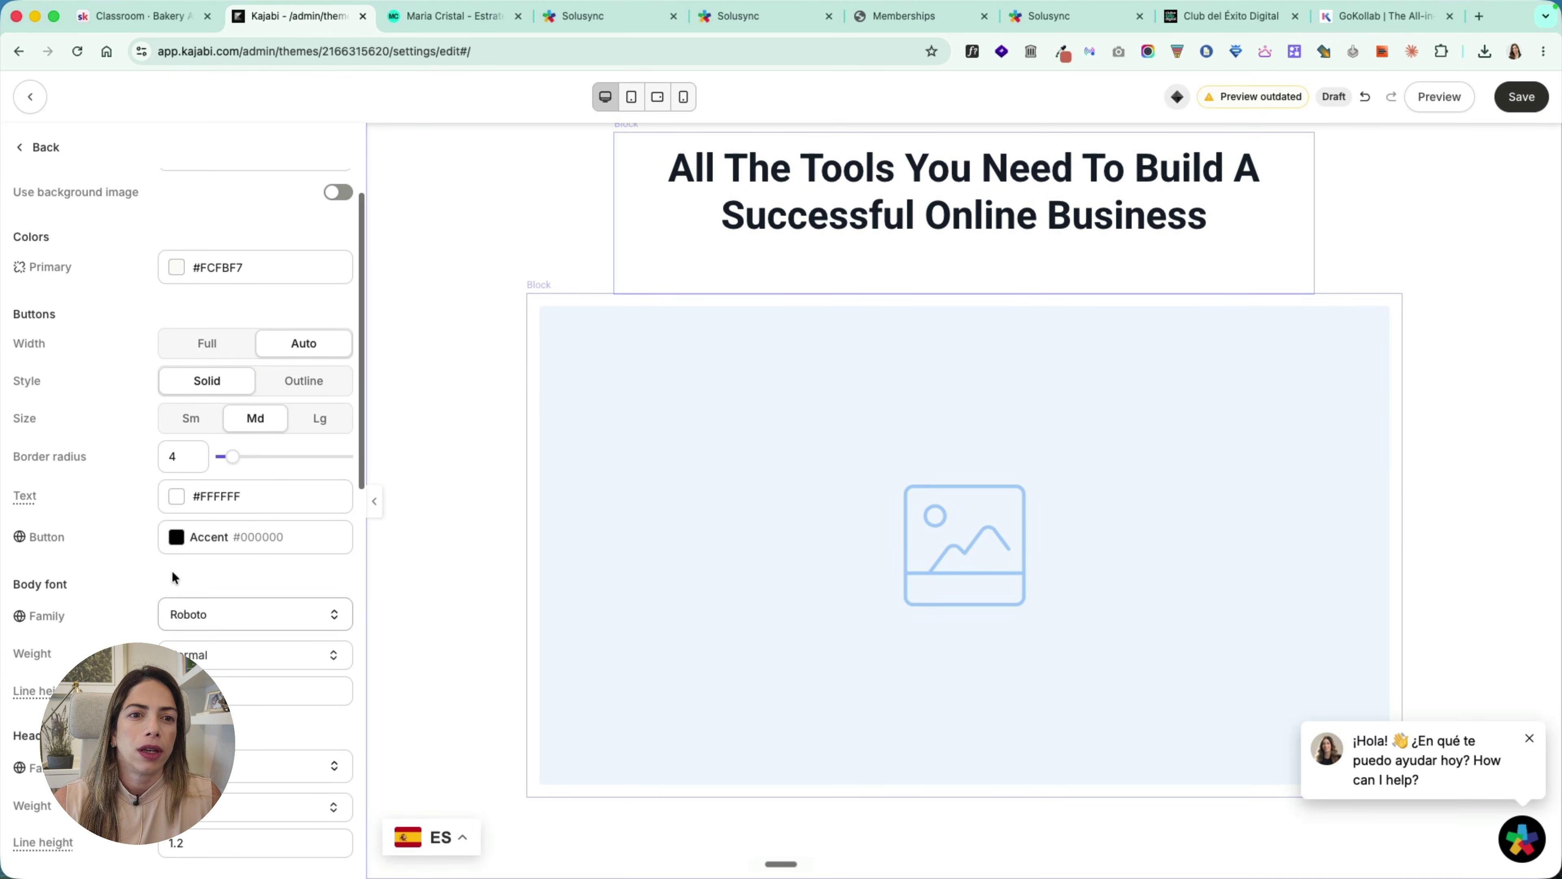
Step: Set the style guide's button color and heading font color to #FCFBF7
{"action": "left_click", "coordinate": [177, 537]}
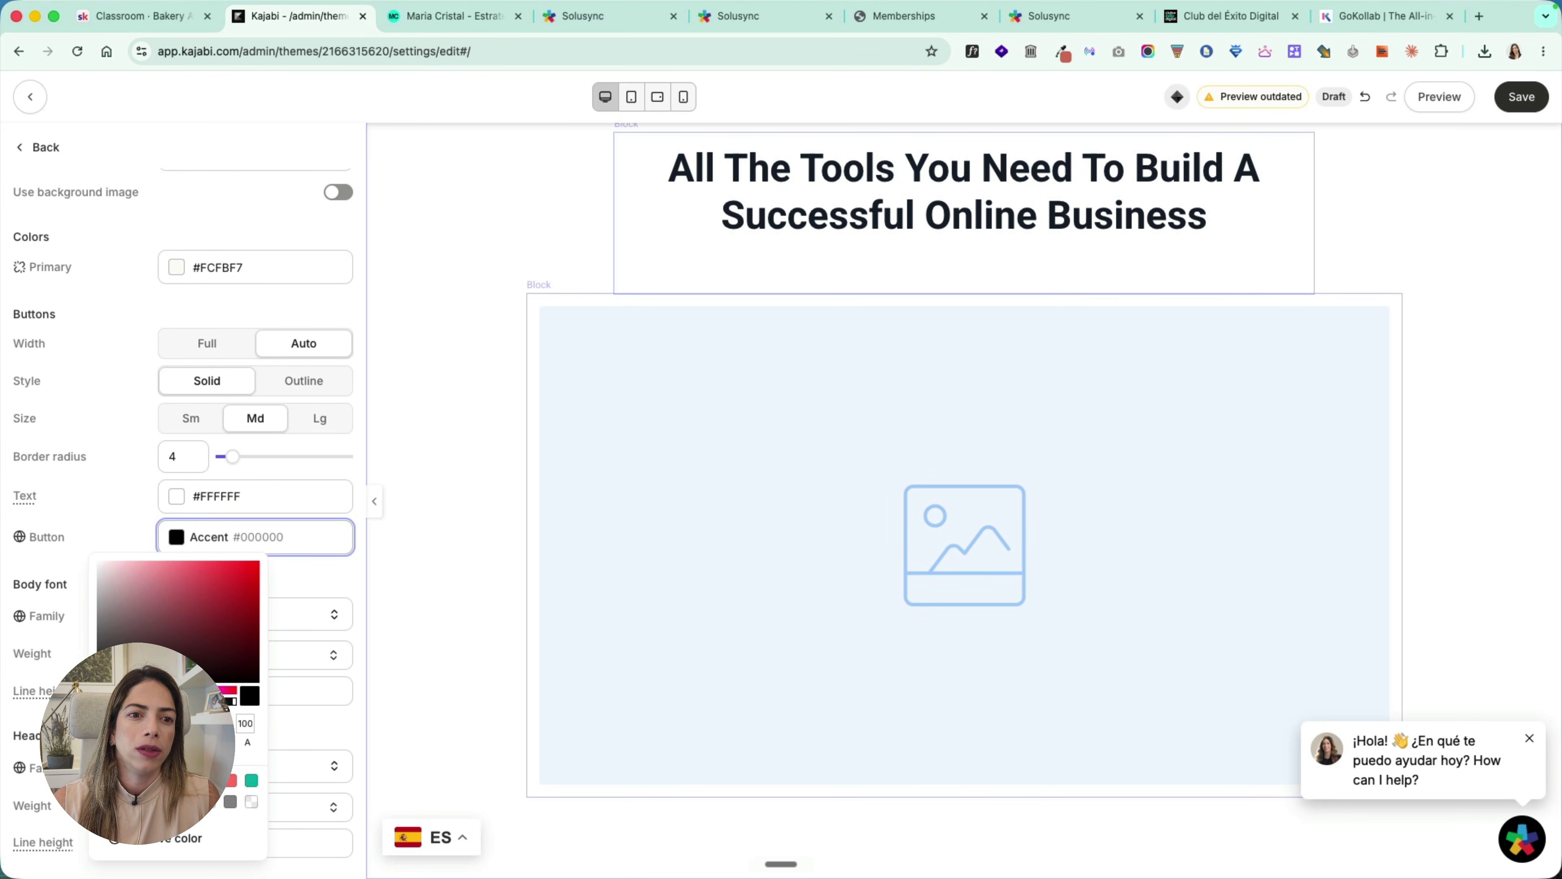
{"action": "type", "text": "#FCFBF7"}
{"action": "left_click", "coordinate": [133, 522]}
{"action": "scroll", "coordinate": [185, 554], "scroll_direction": "down", "scroll_amount": 5}
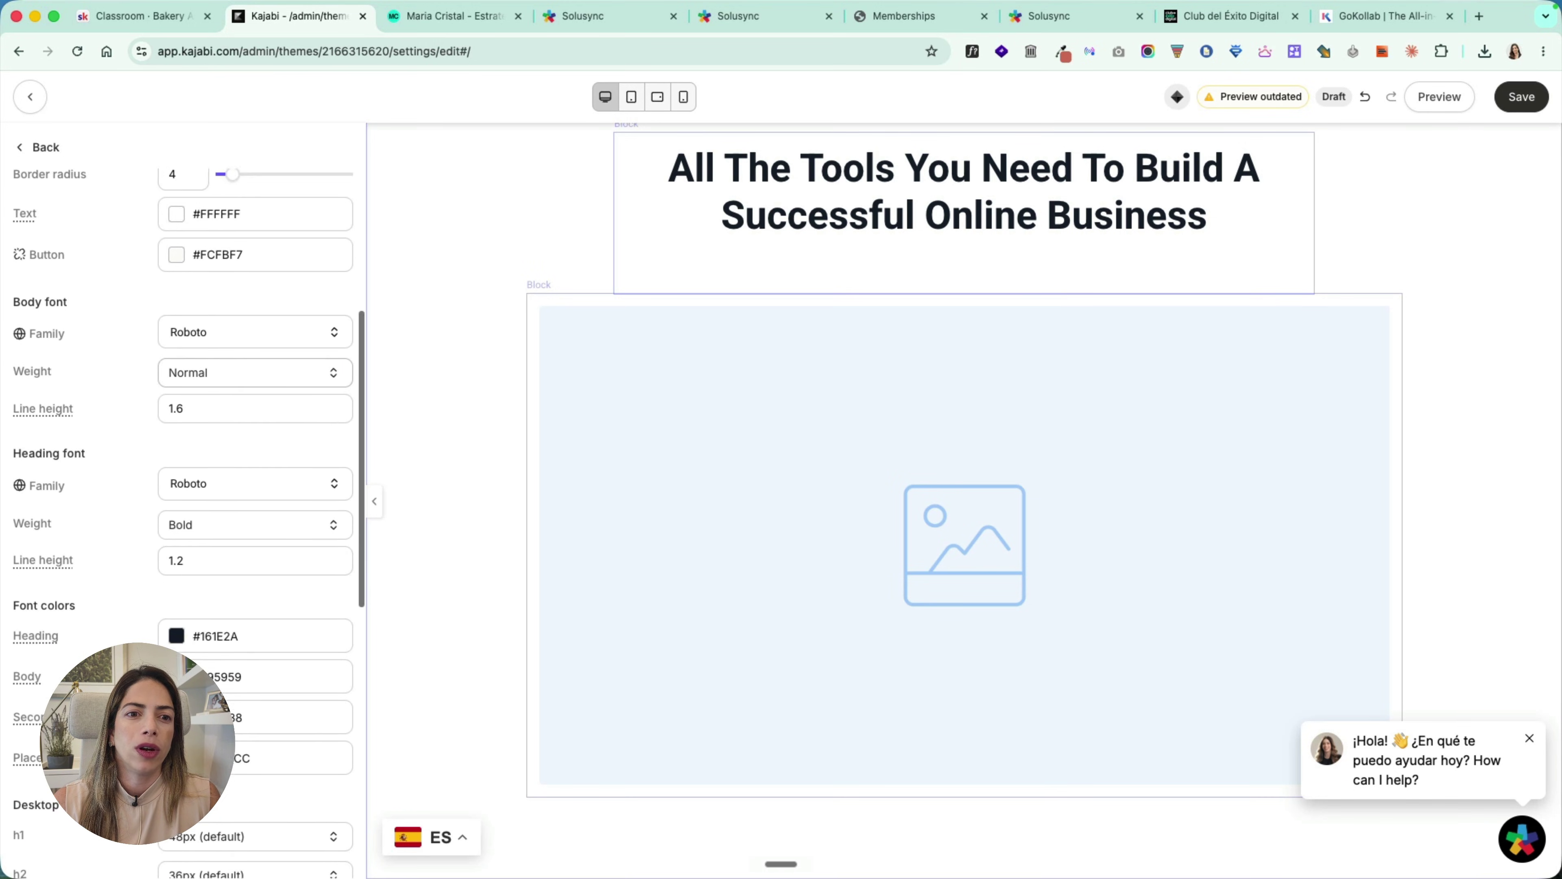
{"action": "scroll", "coordinate": [184, 585], "scroll_direction": "down", "scroll_amount": 3}
{"action": "left_click", "coordinate": [177, 555]}
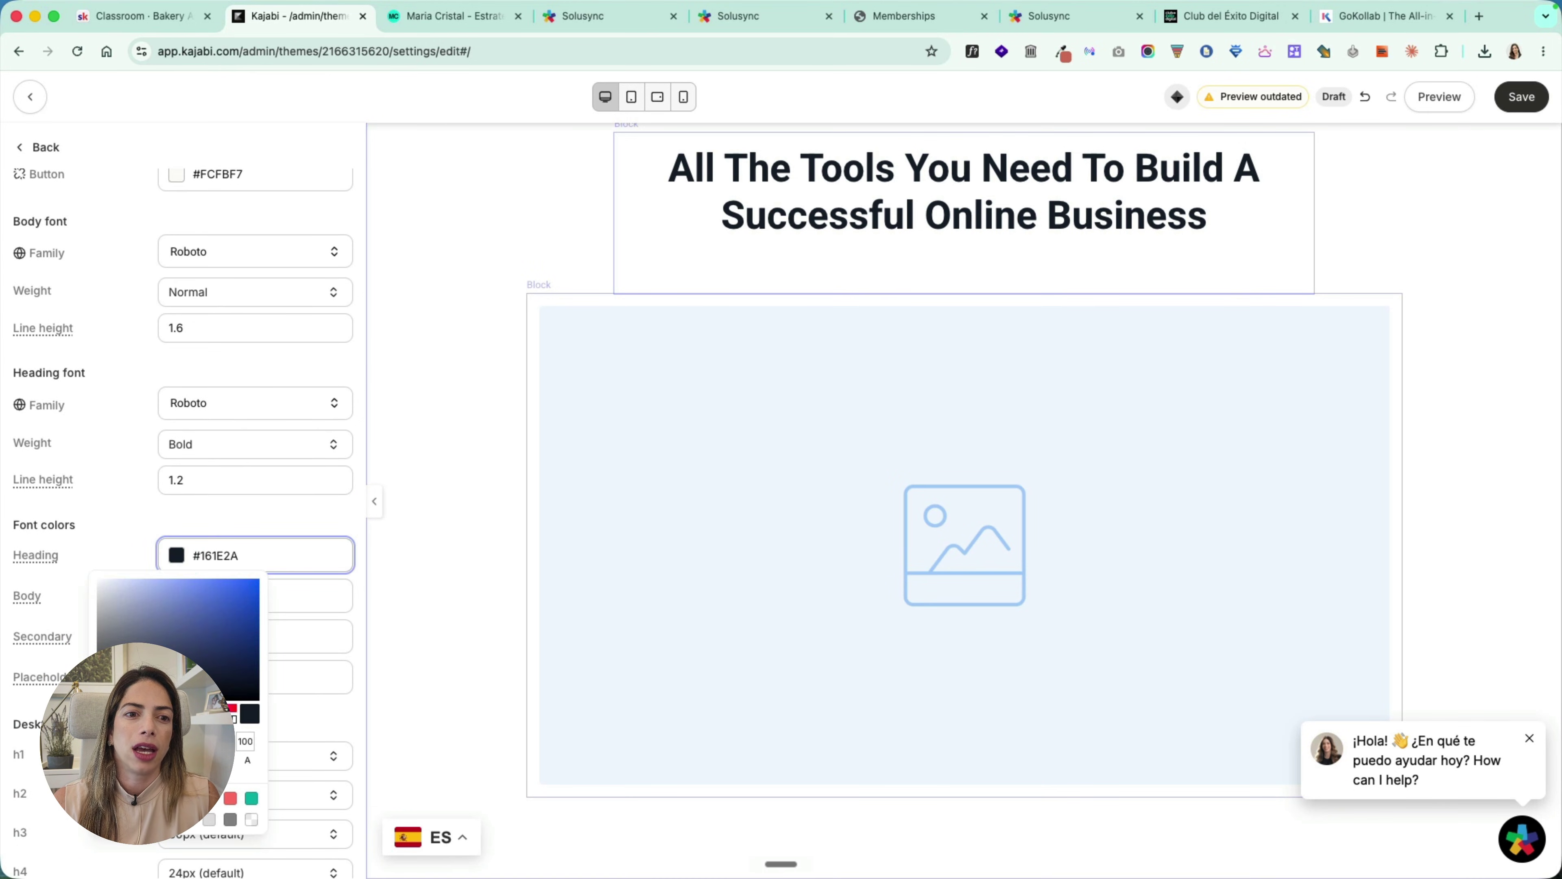
{"action": "type", "text": "#FCFBF7"}
{"action": "left_click", "coordinate": [136, 521]}
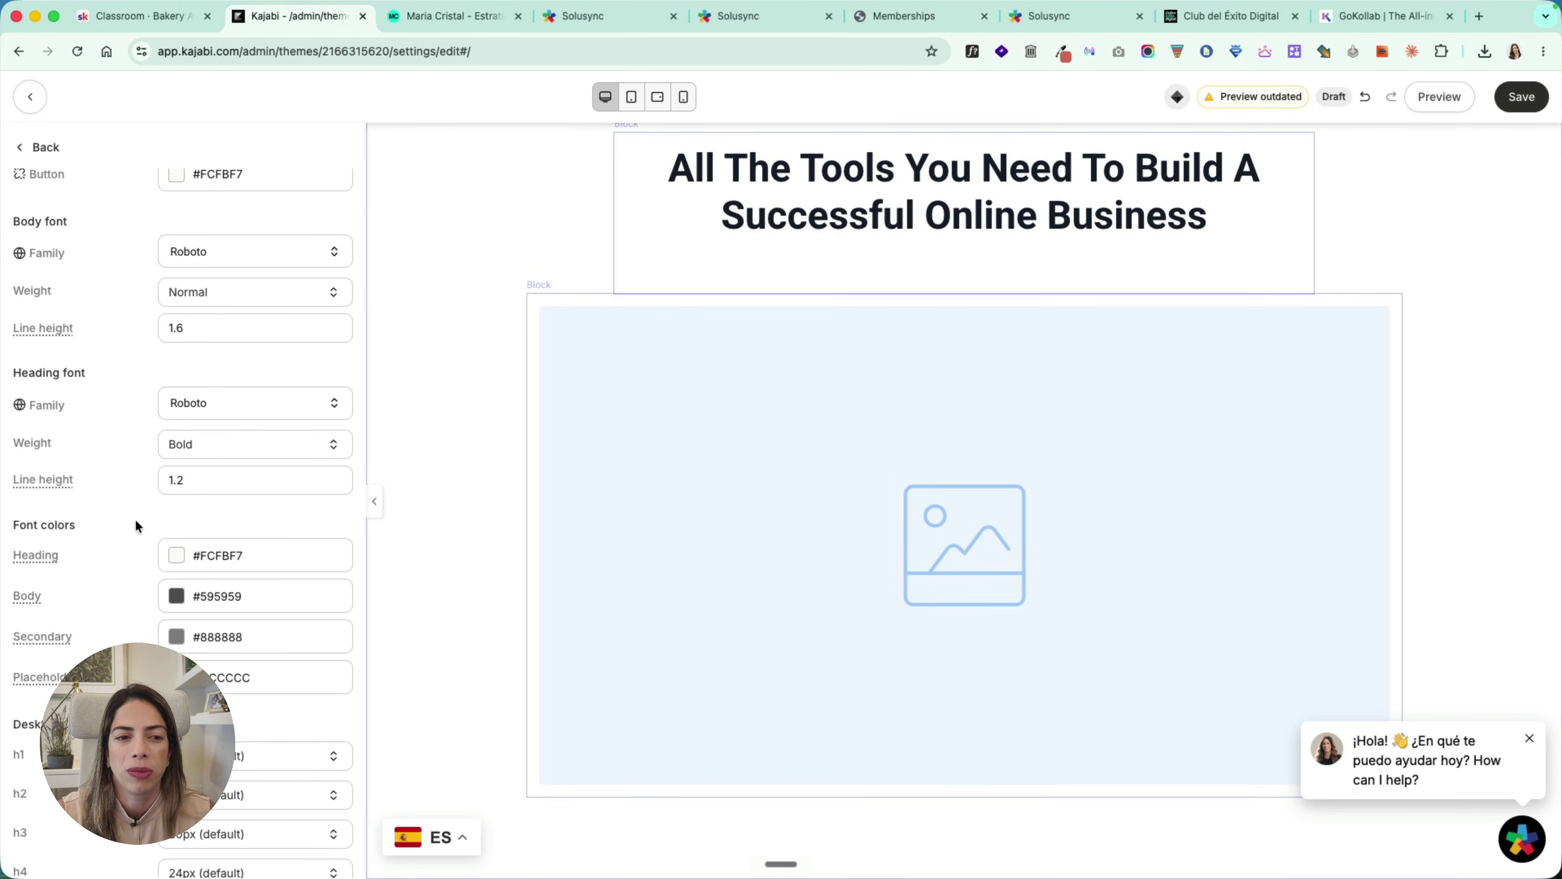
Step: Change the style guide's button color to #D17460 and its heading font color to brown #8F491B
{"action": "left_click", "coordinate": [177, 566]}
{"action": "scroll", "coordinate": [137, 516], "scroll_direction": "up", "scroll_amount": 4}
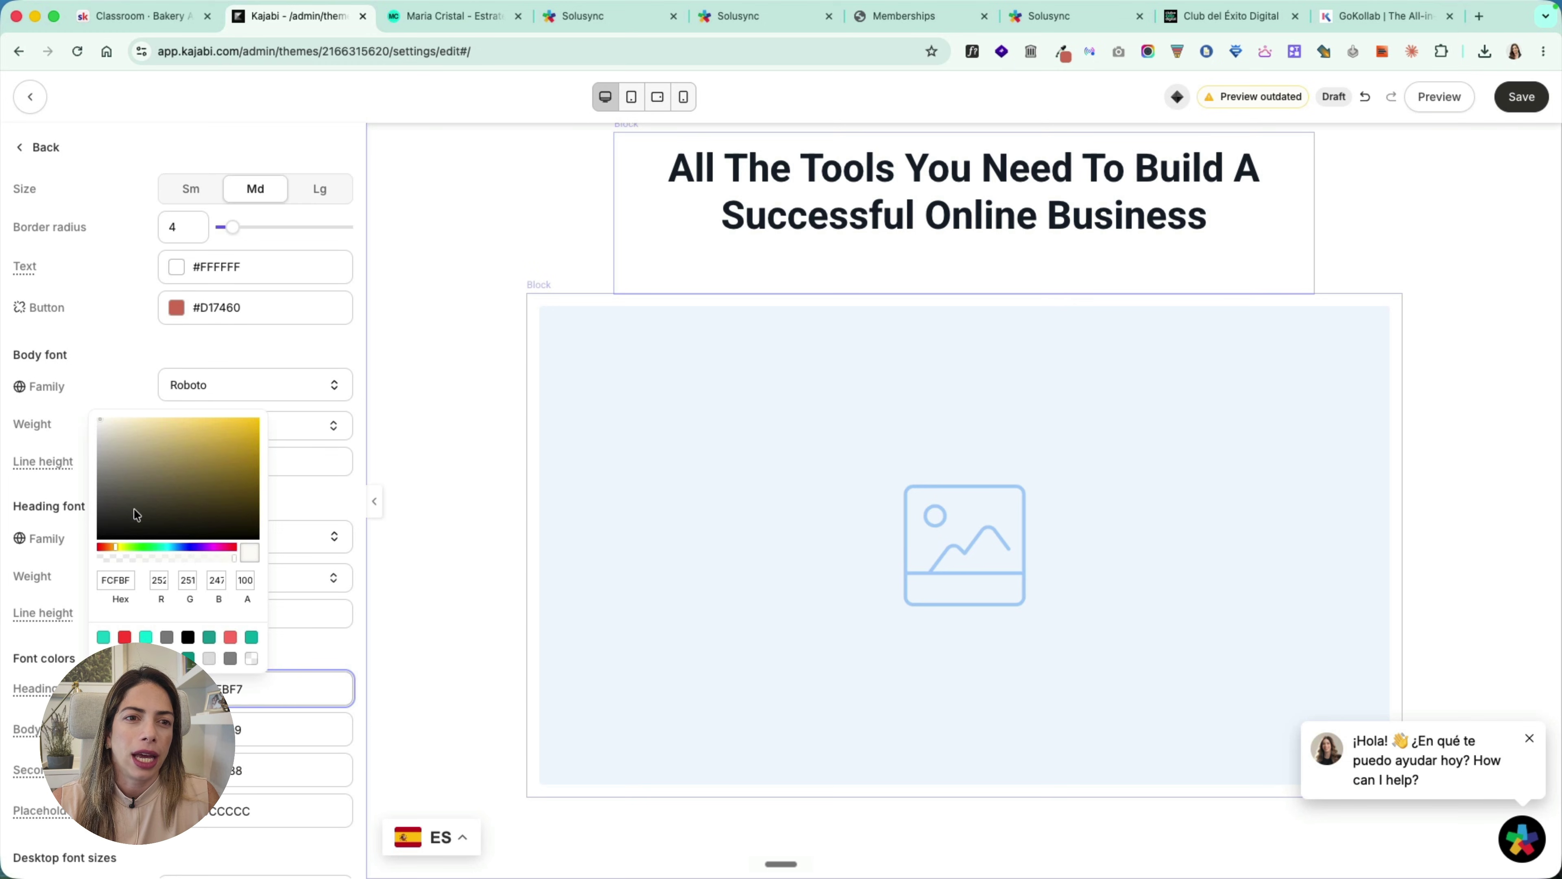
{"action": "left_click", "coordinate": [107, 548]}
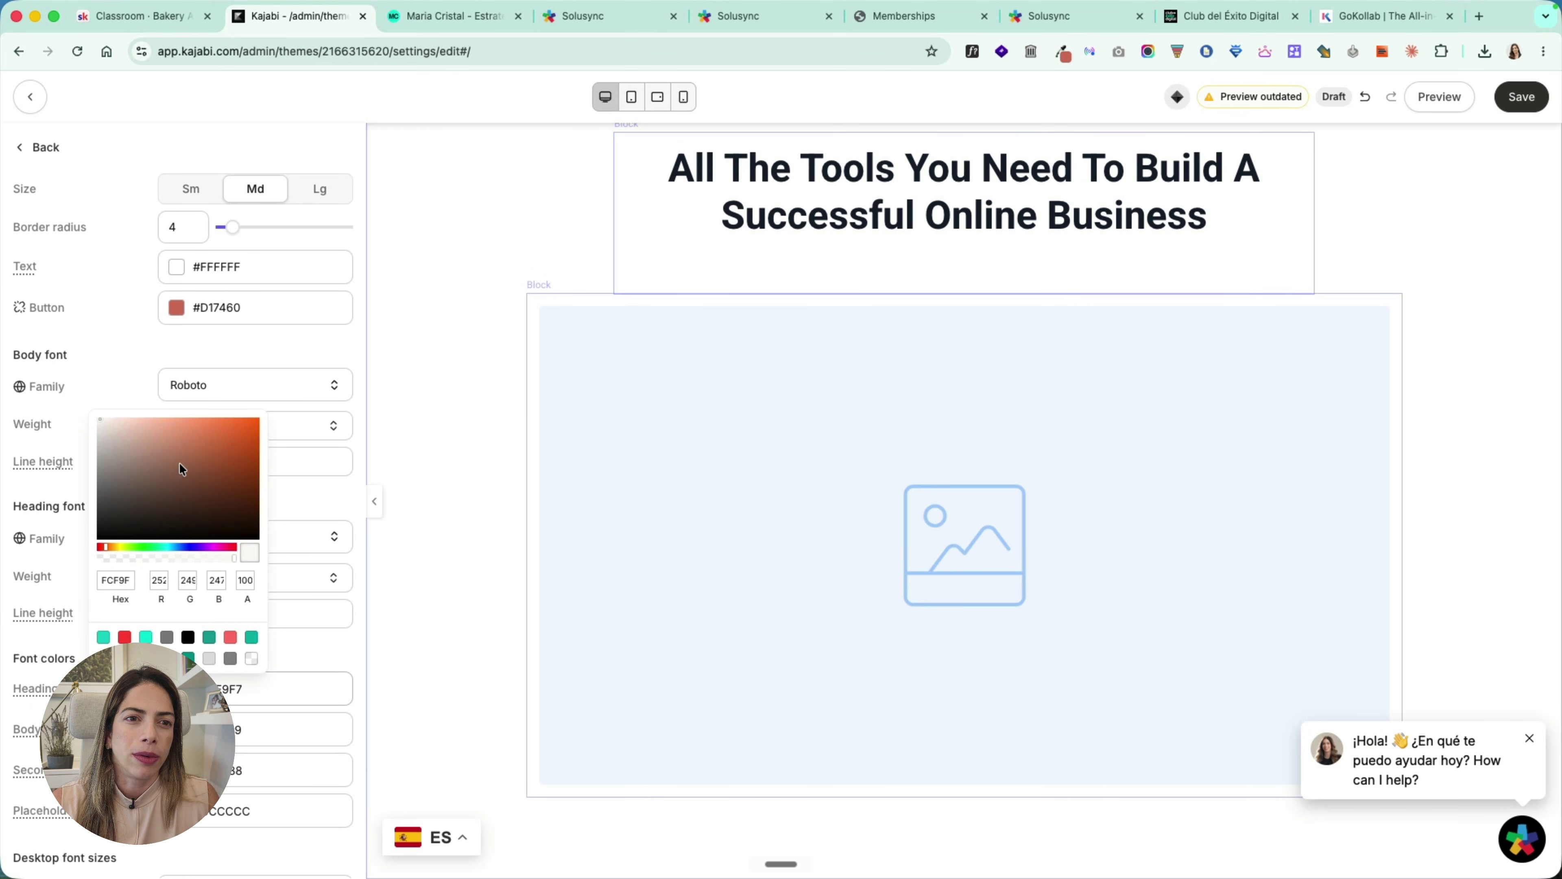
{"action": "scroll", "coordinate": [210, 449], "scroll_direction": "up", "scroll_amount": 5}
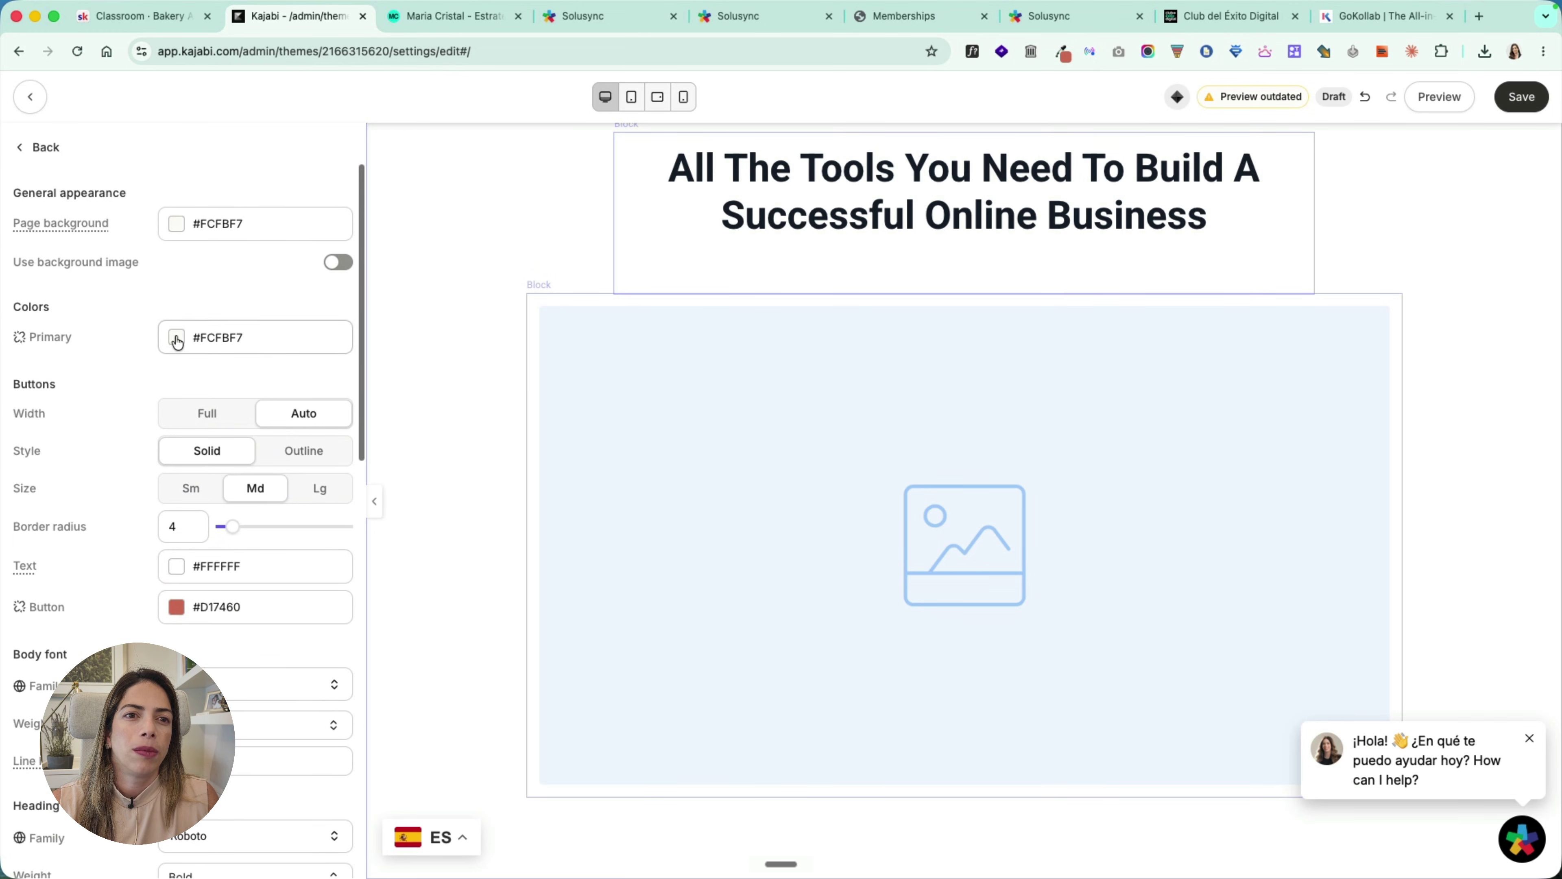
Step: Set the style guide's primary color to #D17460, save the page and leave the style guide
{"action": "left_click", "coordinate": [177, 339]}
{"action": "double_click", "coordinate": [114, 522]}
{"action": "type", "text": "D17460"}
{"action": "key", "text": "Tab"}
{"action": "left_click", "coordinate": [230, 290]}
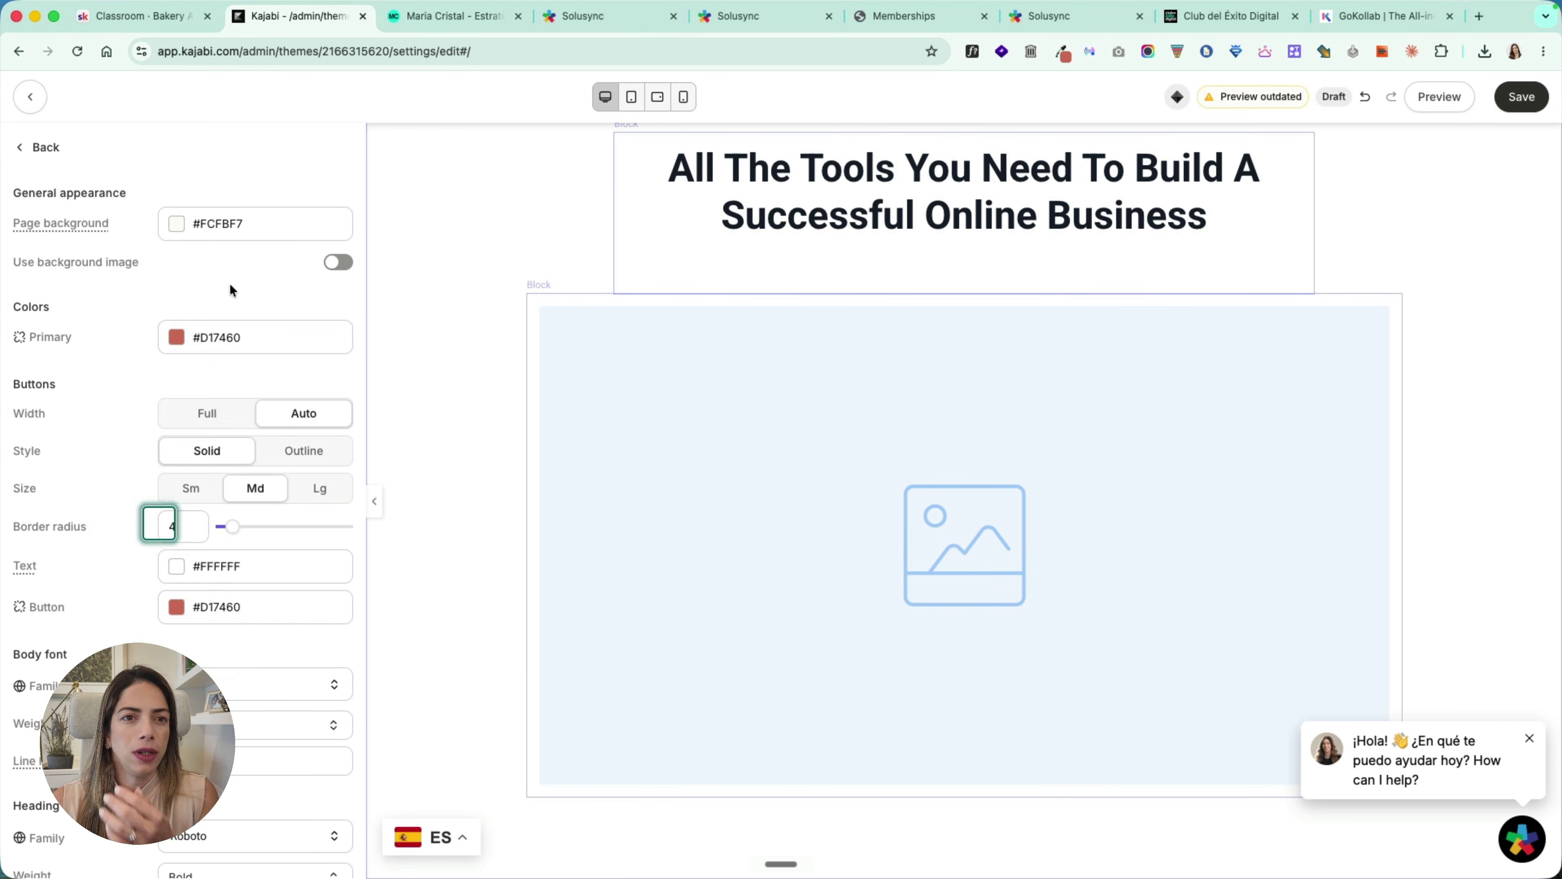
{"action": "left_click", "coordinate": [1522, 96]}
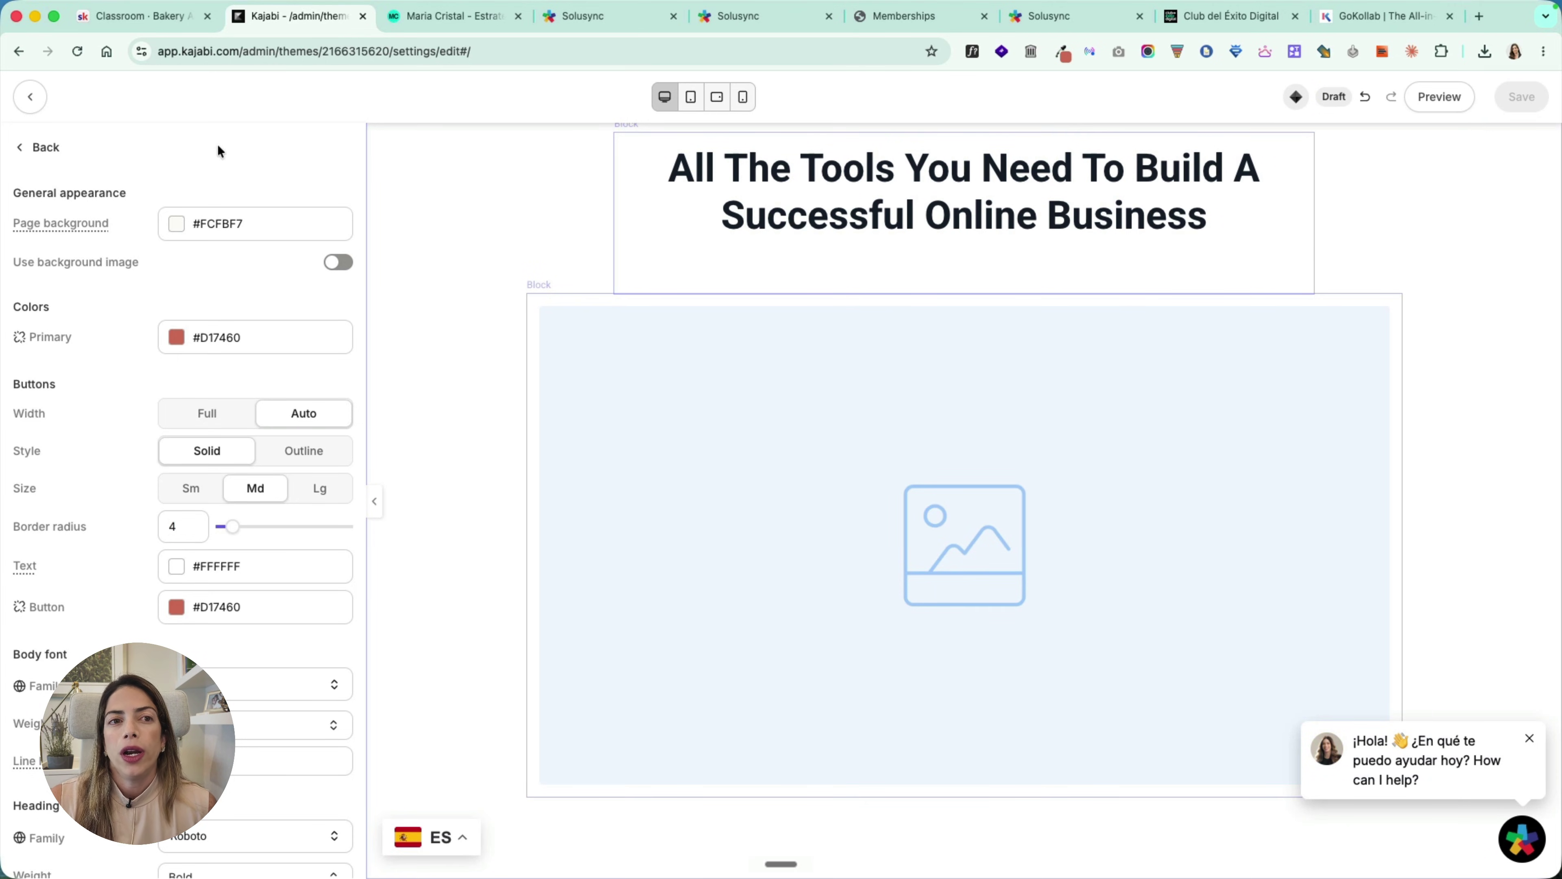
{"action": "left_click", "coordinate": [38, 148]}
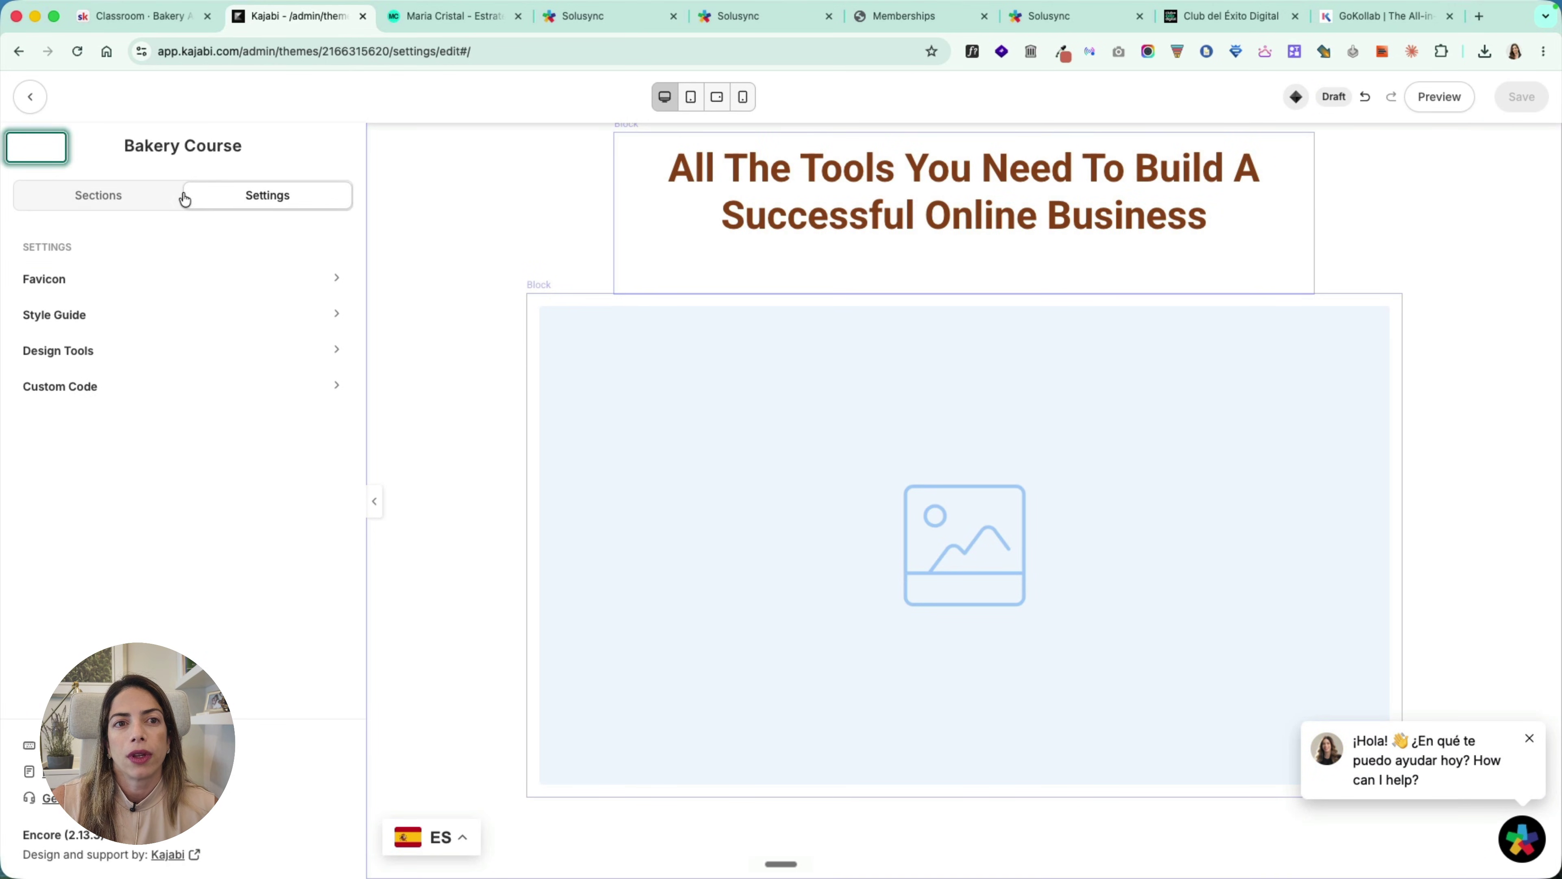
Step: Reopen the style guide and change the heading font family to Playfair Display
{"action": "left_click", "coordinate": [124, 321]}
{"action": "scroll", "coordinate": [165, 548], "scroll_direction": "down", "scroll_amount": 15}
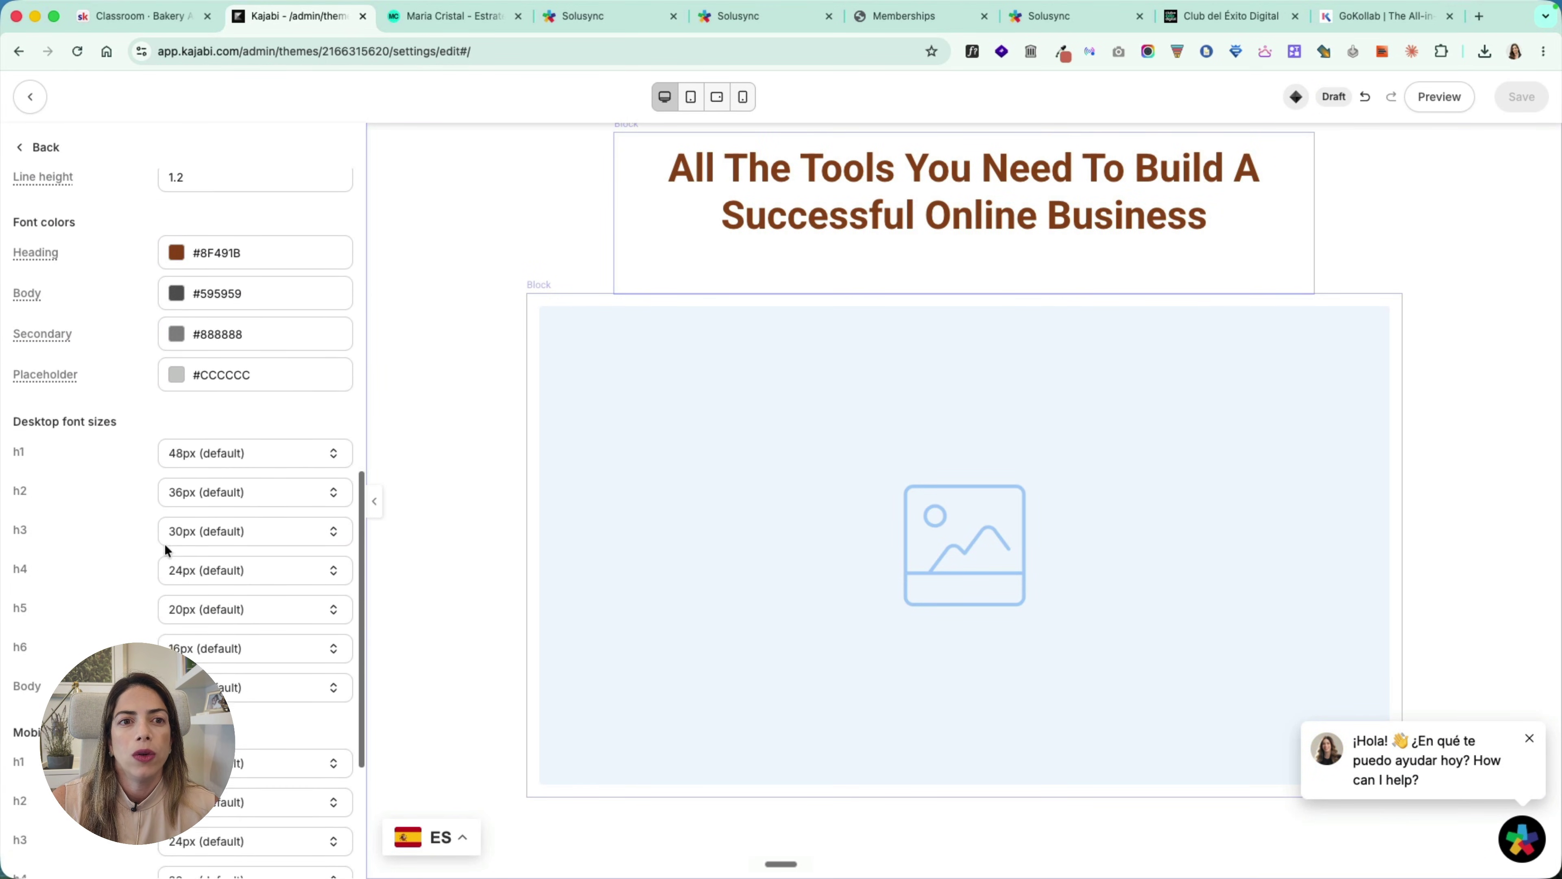
{"action": "scroll", "coordinate": [165, 544], "scroll_direction": "up", "scroll_amount": 4}
{"action": "left_click", "coordinate": [219, 315]}
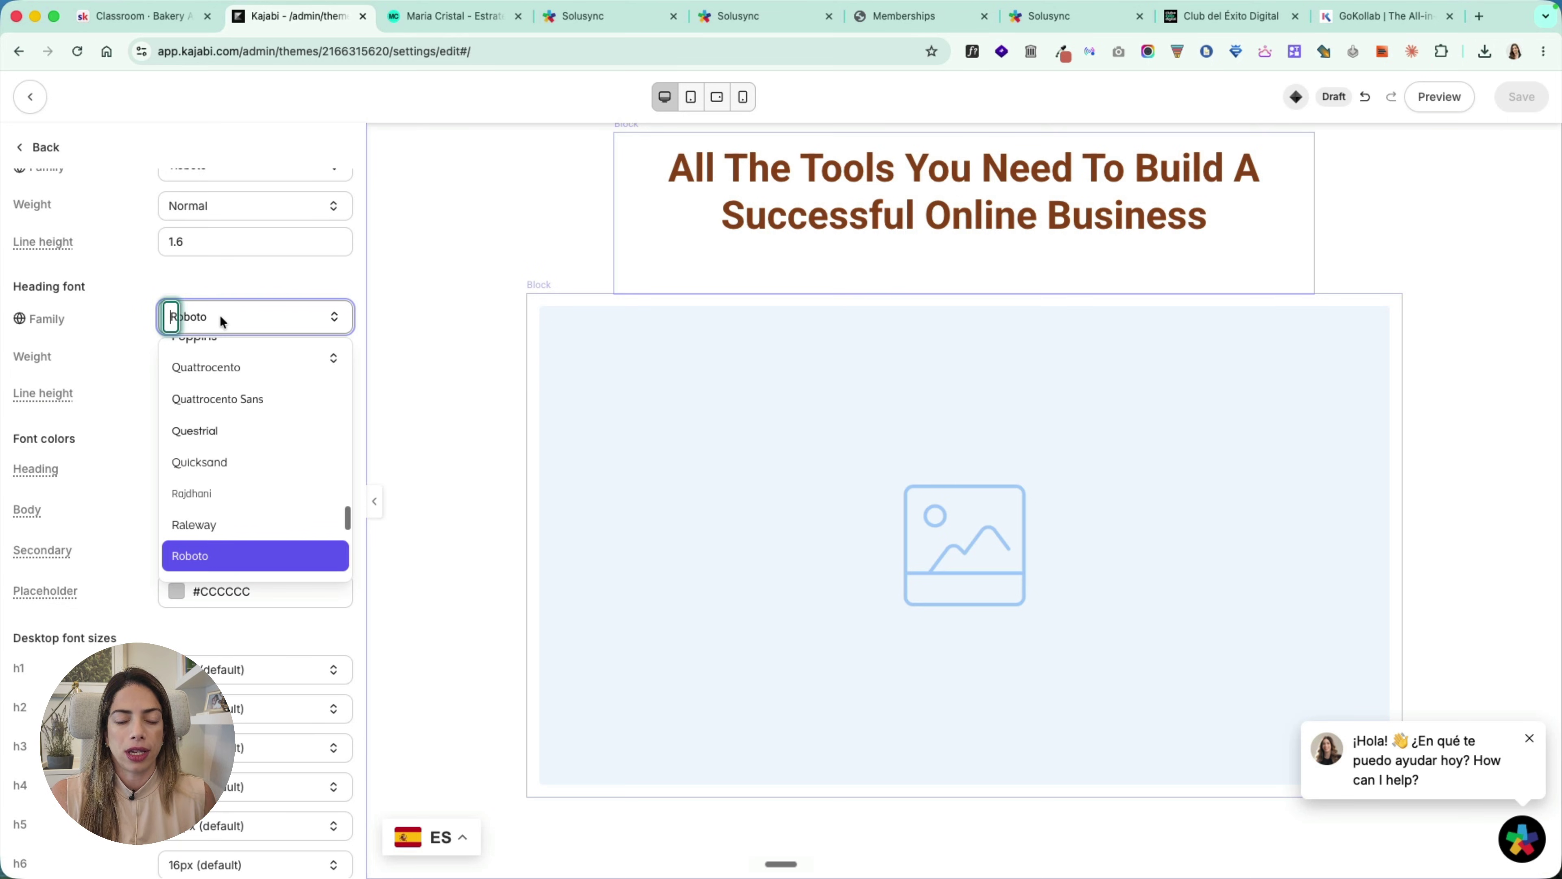
{"action": "type", "text": "playf"}
{"action": "left_click", "coordinate": [238, 358]}
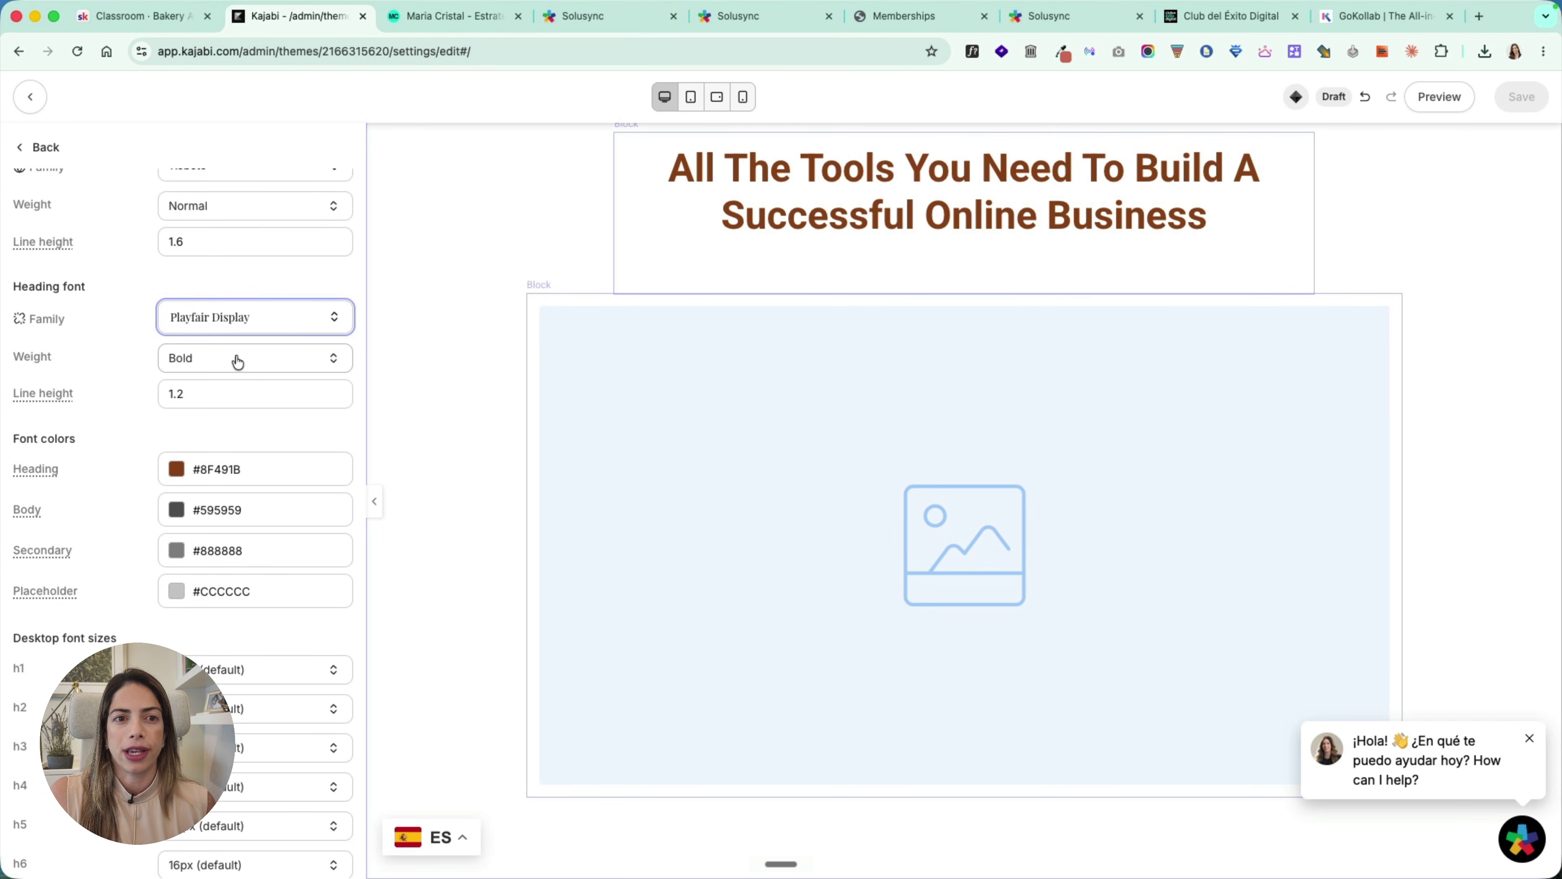
Step: Change the style guide's body font family to Poppins and save the page
{"action": "scroll", "coordinate": [241, 584], "scroll_direction": "down", "scroll_amount": 8}
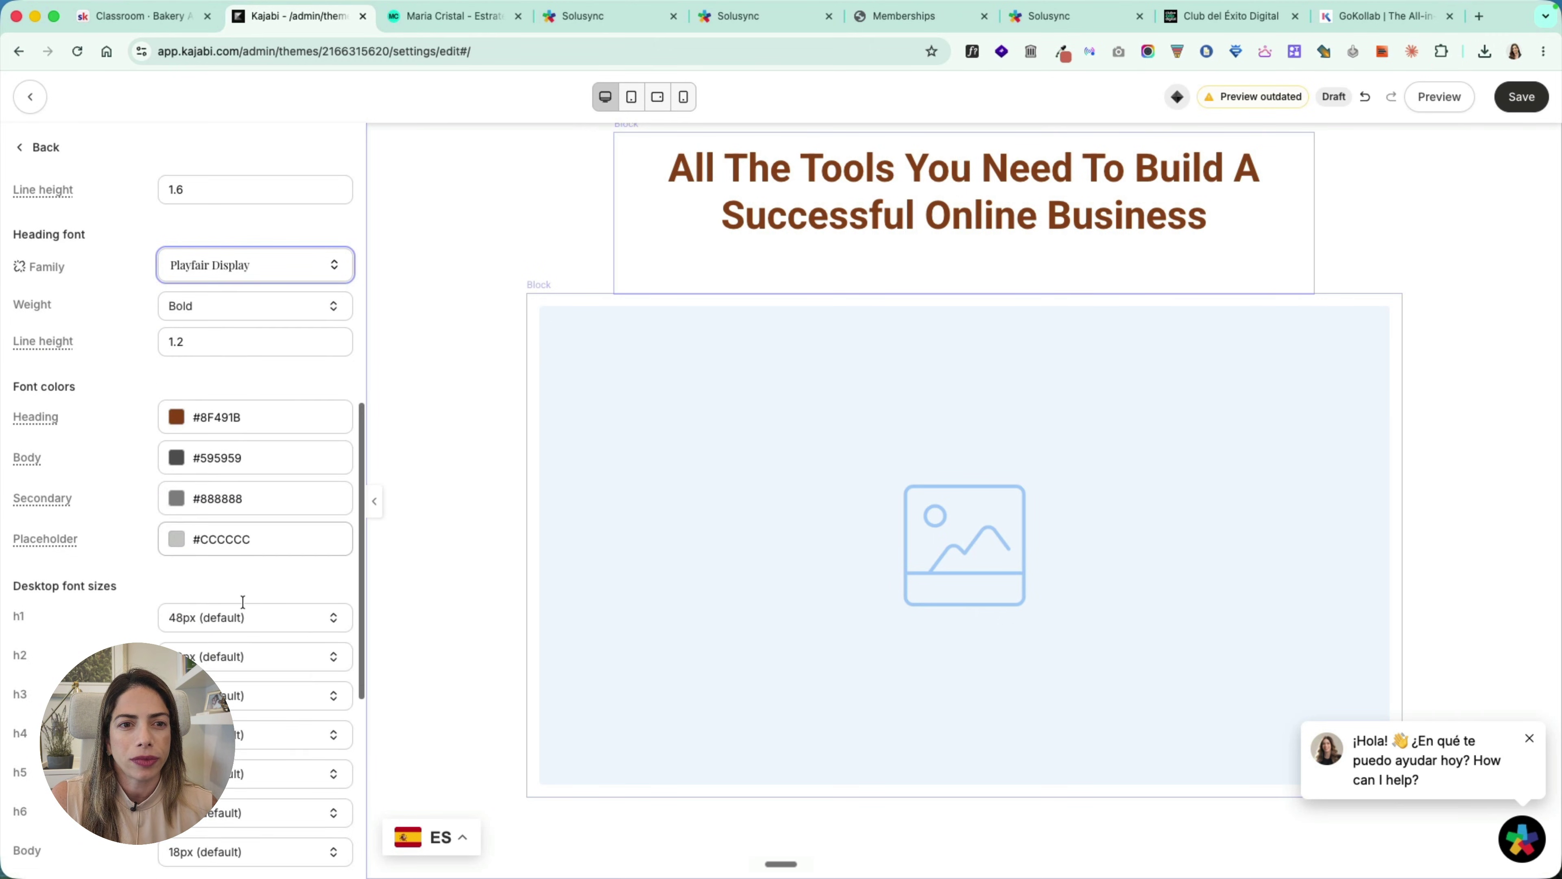
{"action": "scroll", "coordinate": [243, 600], "scroll_direction": "up", "scroll_amount": 10}
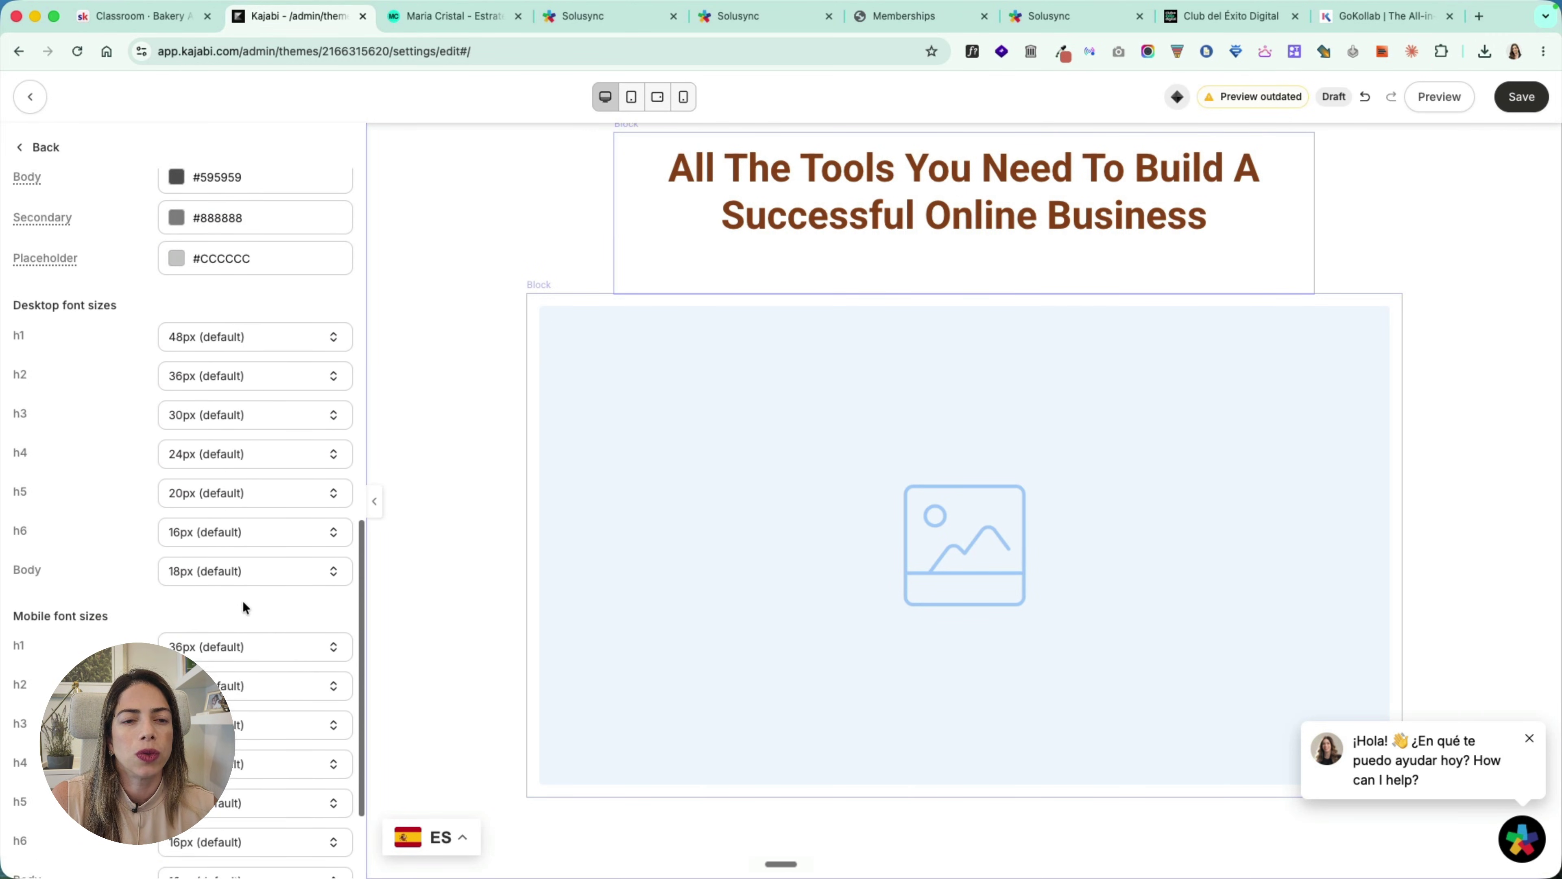
{"action": "scroll", "coordinate": [245, 503], "scroll_direction": "up", "scroll_amount": 3}
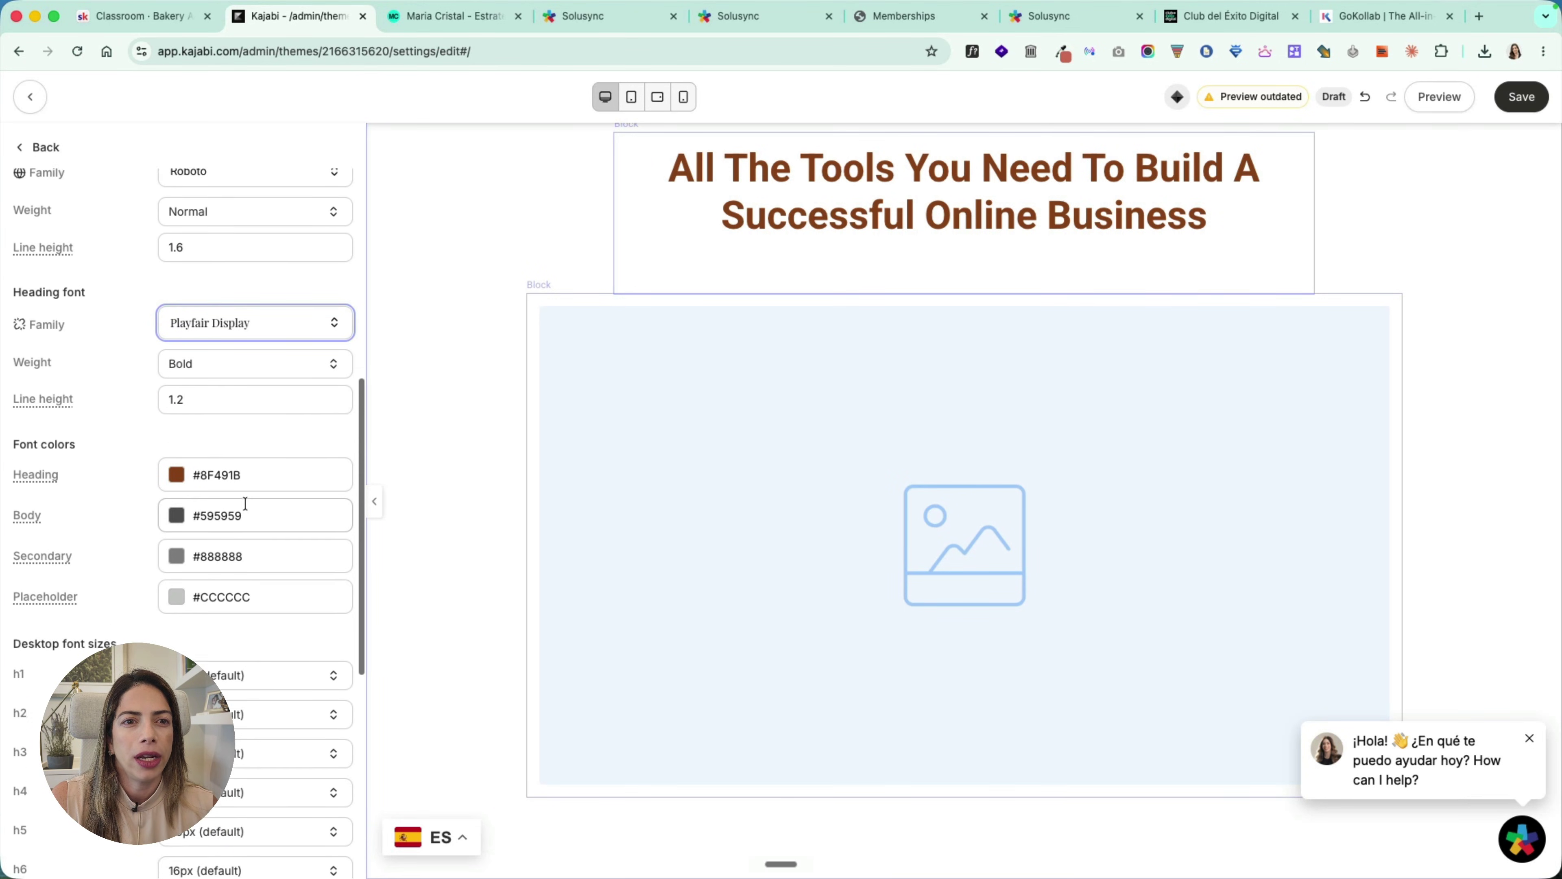
{"action": "left_click", "coordinate": [214, 304]}
{"action": "type", "text": "popp"}
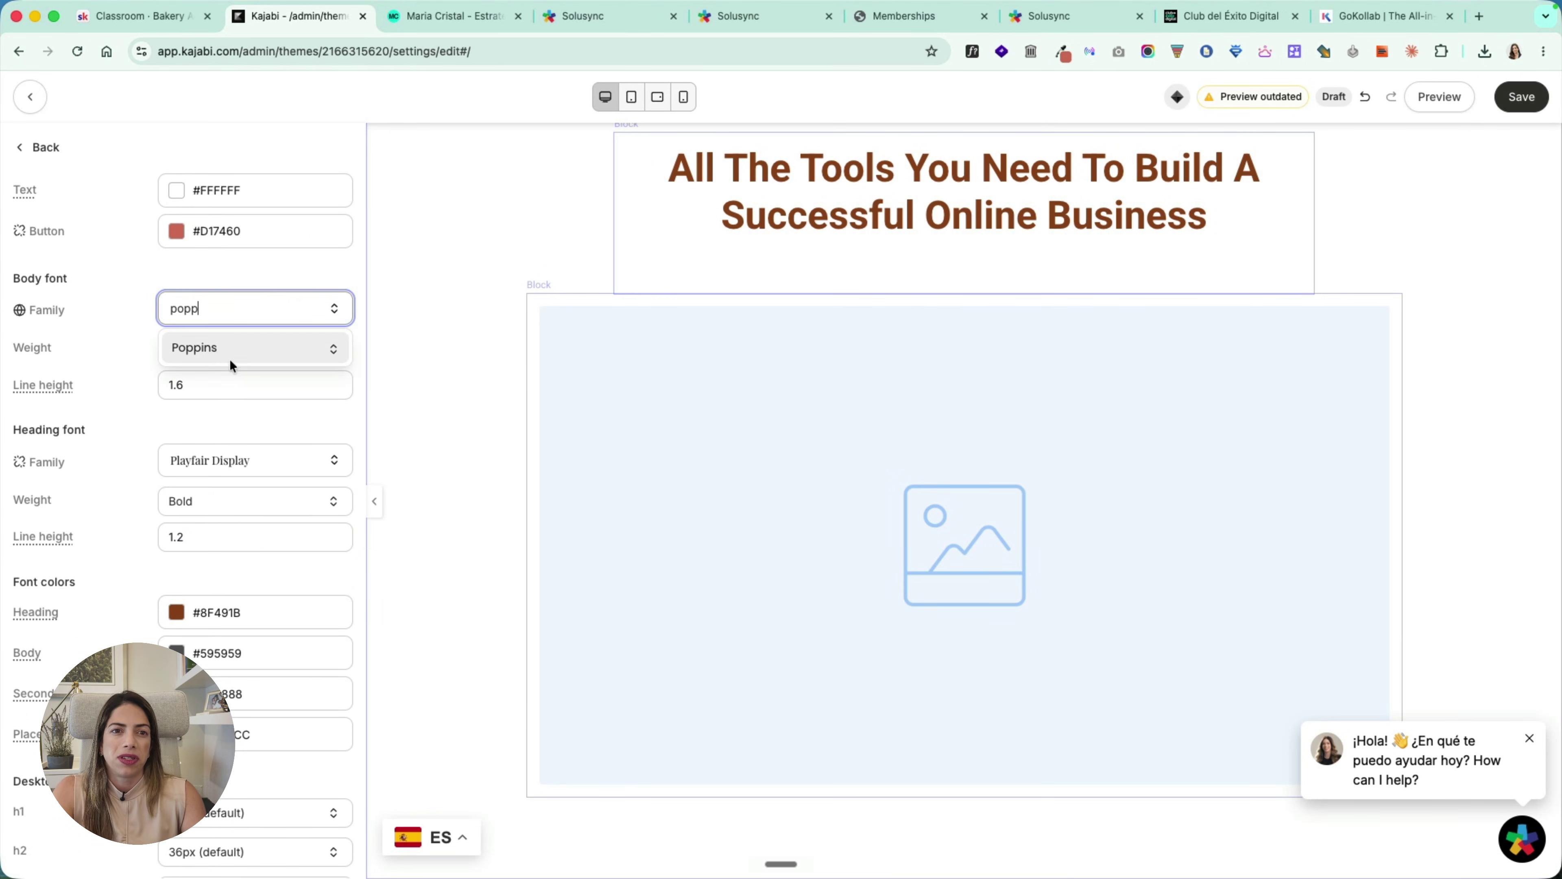
{"action": "left_click", "coordinate": [241, 357]}
{"action": "left_click", "coordinate": [1521, 97]}
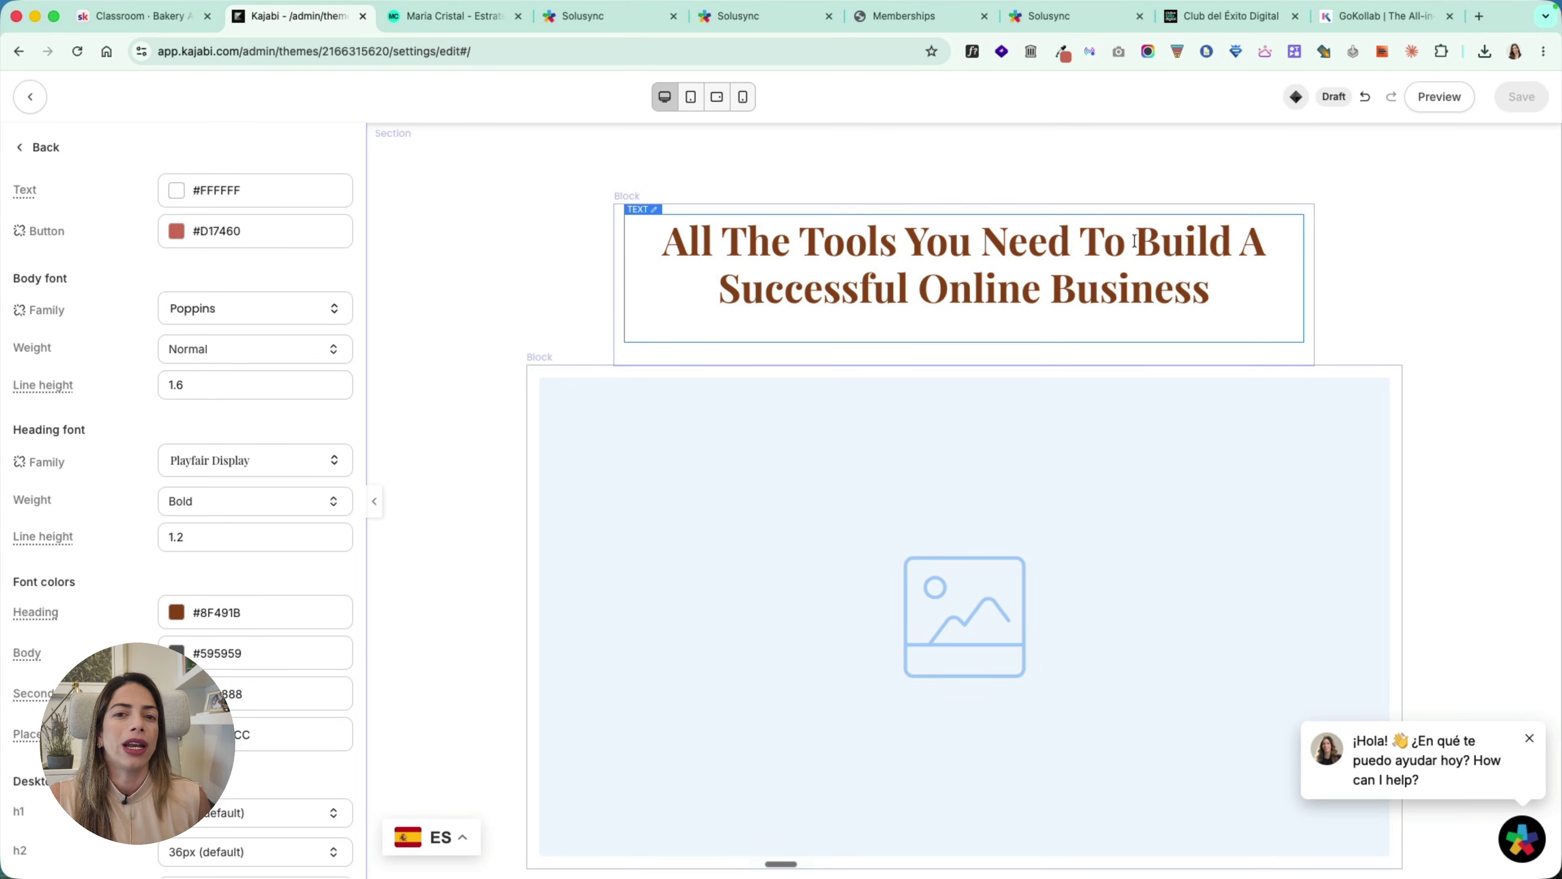
Step: Return to the page's section list and remove the default Hero section
{"action": "left_click", "coordinate": [63, 157]}
{"action": "left_click", "coordinate": [98, 194]}
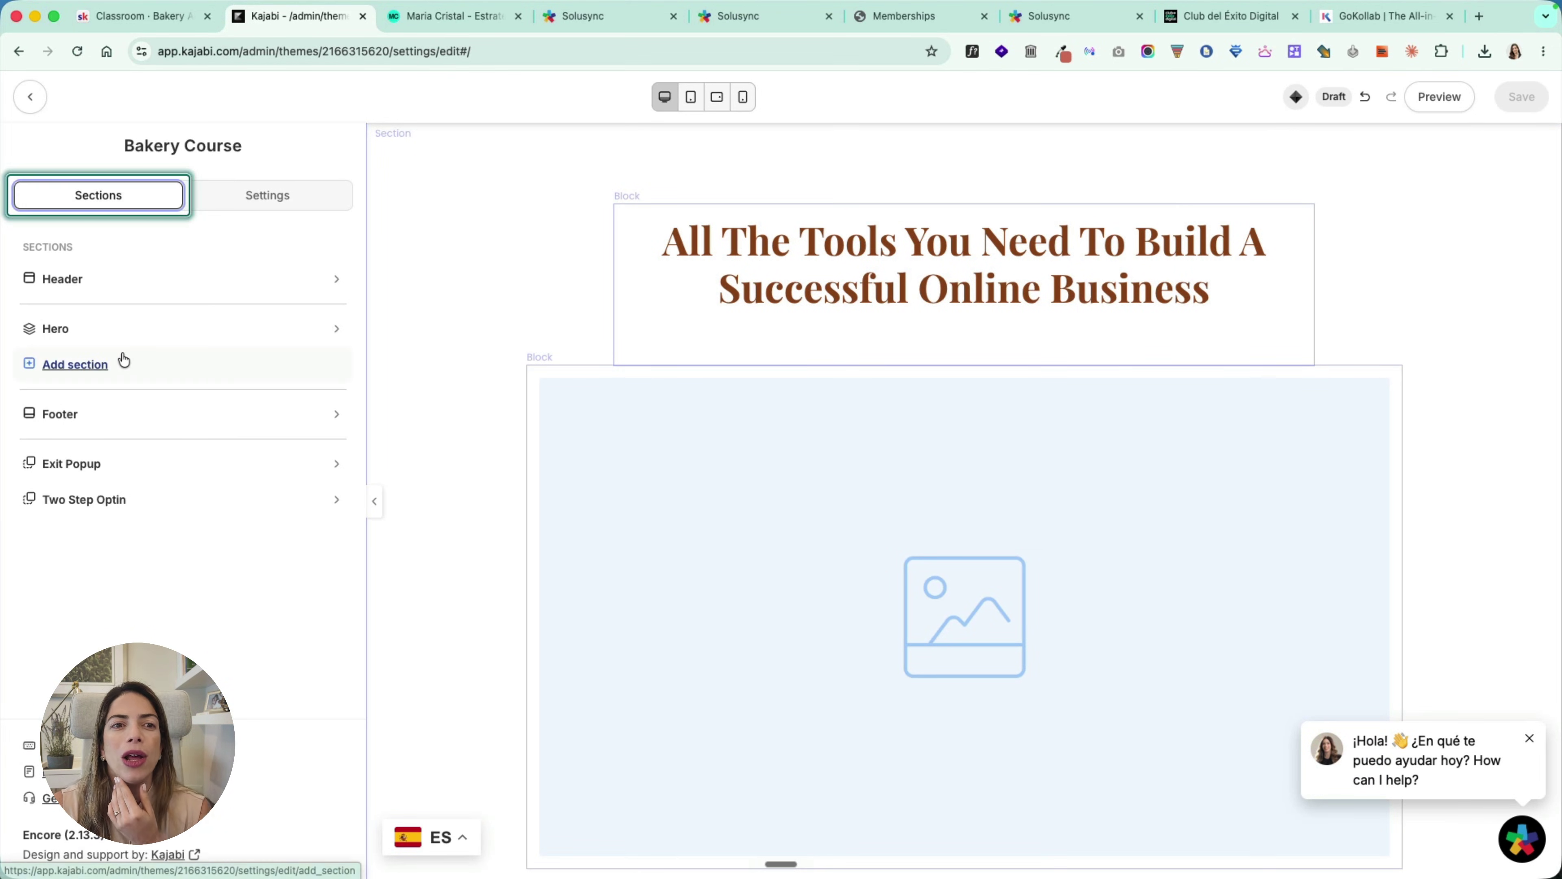
{"action": "left_click", "coordinate": [222, 340]}
{"action": "left_click", "coordinate": [110, 549]}
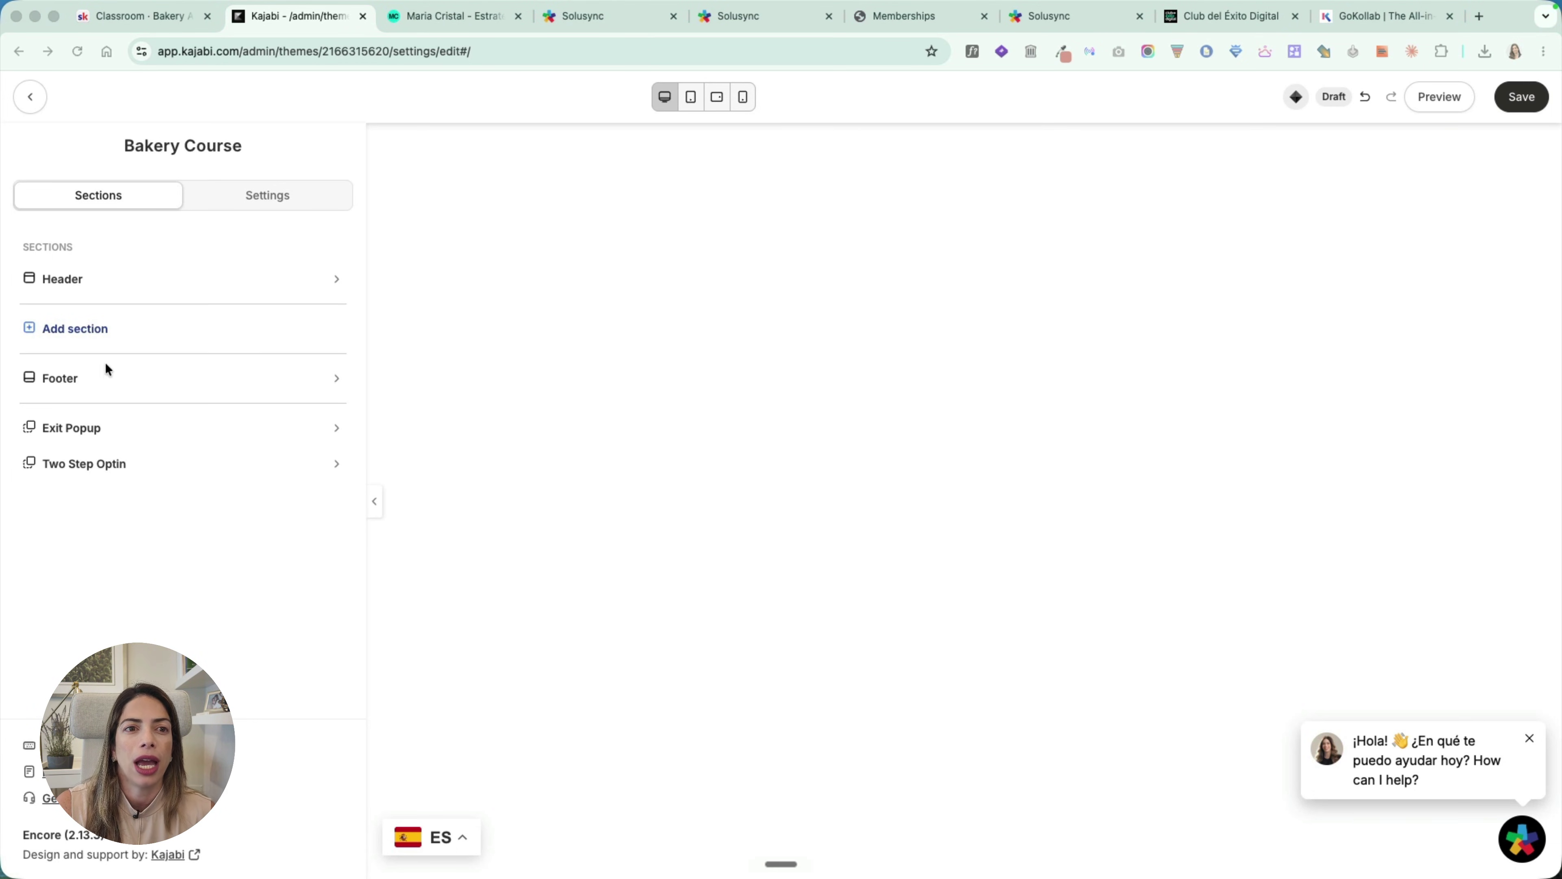
Step: Search the available sections for "imag" and add a Text & Image section to the landing page
{"action": "left_click", "coordinate": [89, 337]}
{"action": "left_click", "coordinate": [92, 229]}
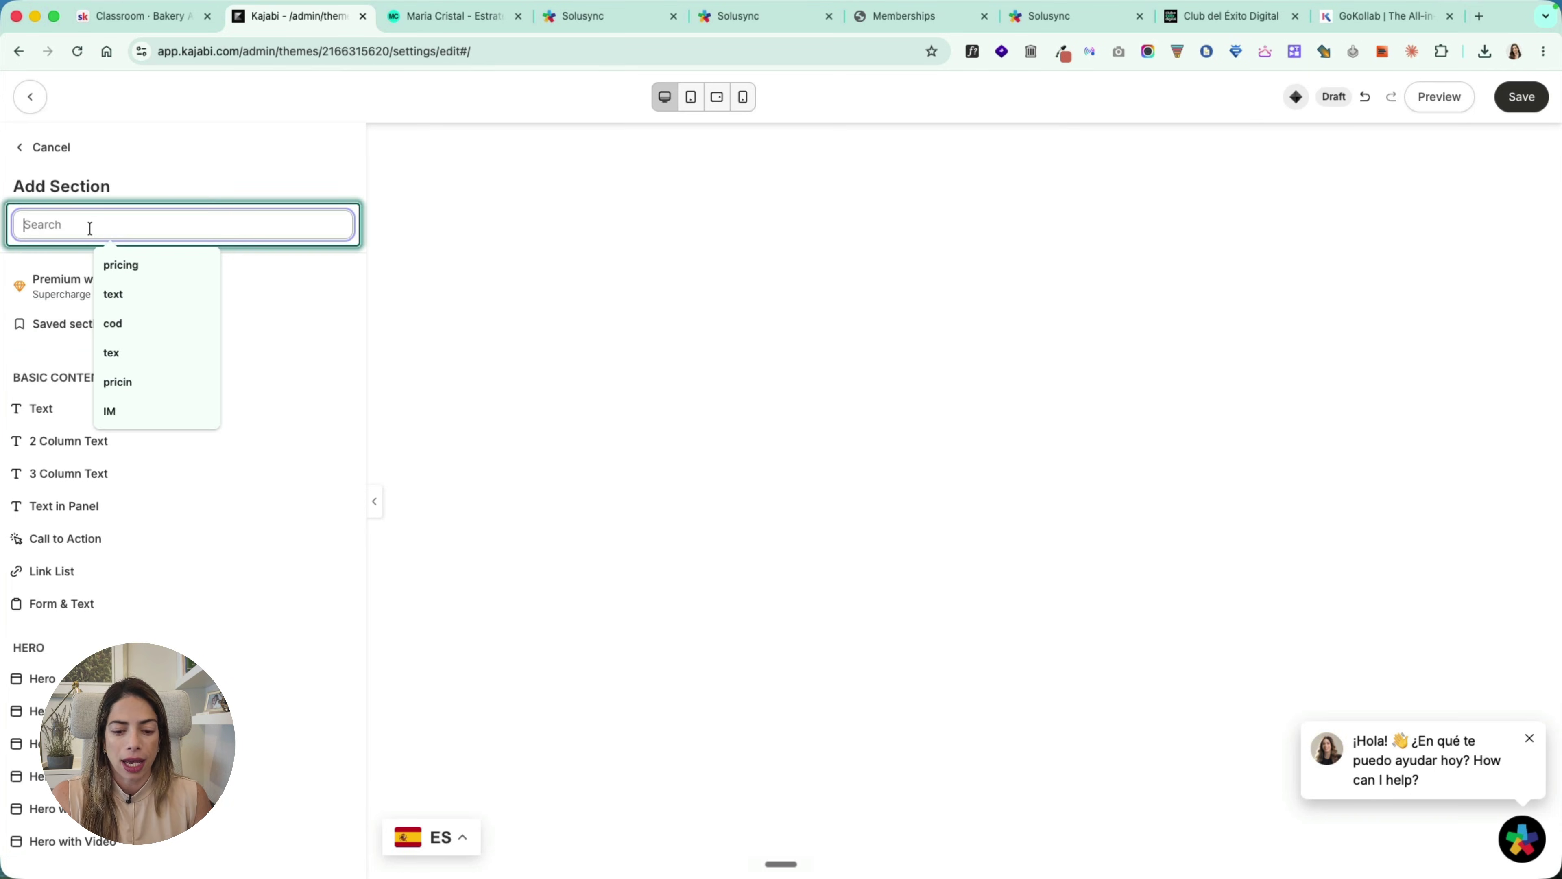
{"action": "type", "text": "imag"}
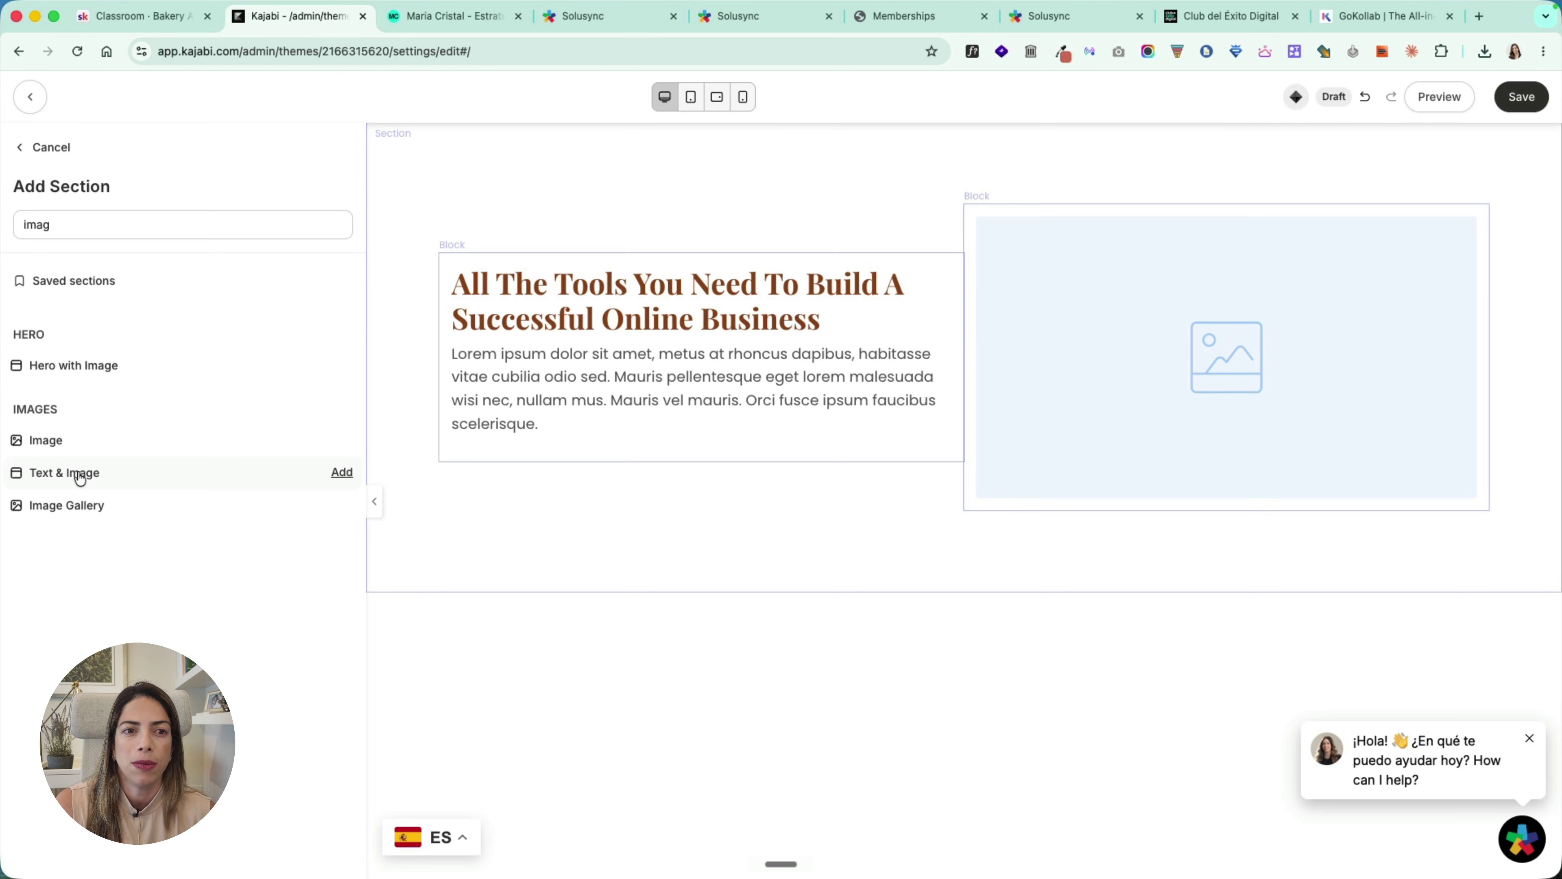
{"action": "left_click", "coordinate": [342, 472]}
Step: Fill the section's image block with the hero-cake-CyH8DgzK_1_ picture from the media library
{"action": "left_click", "coordinate": [1221, 344]}
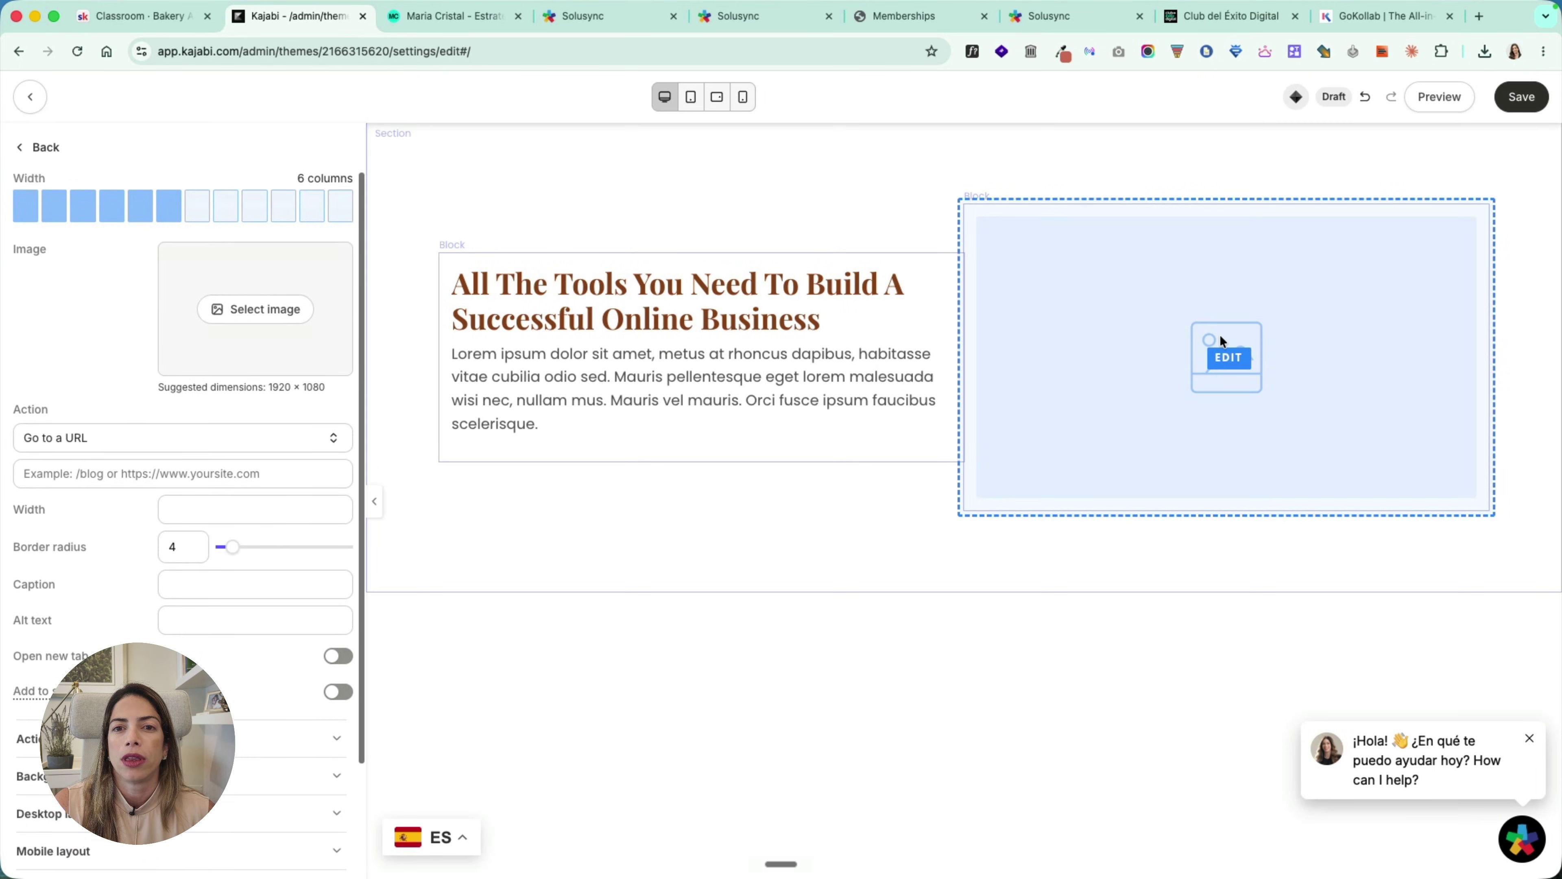
{"action": "left_click", "coordinate": [258, 300]}
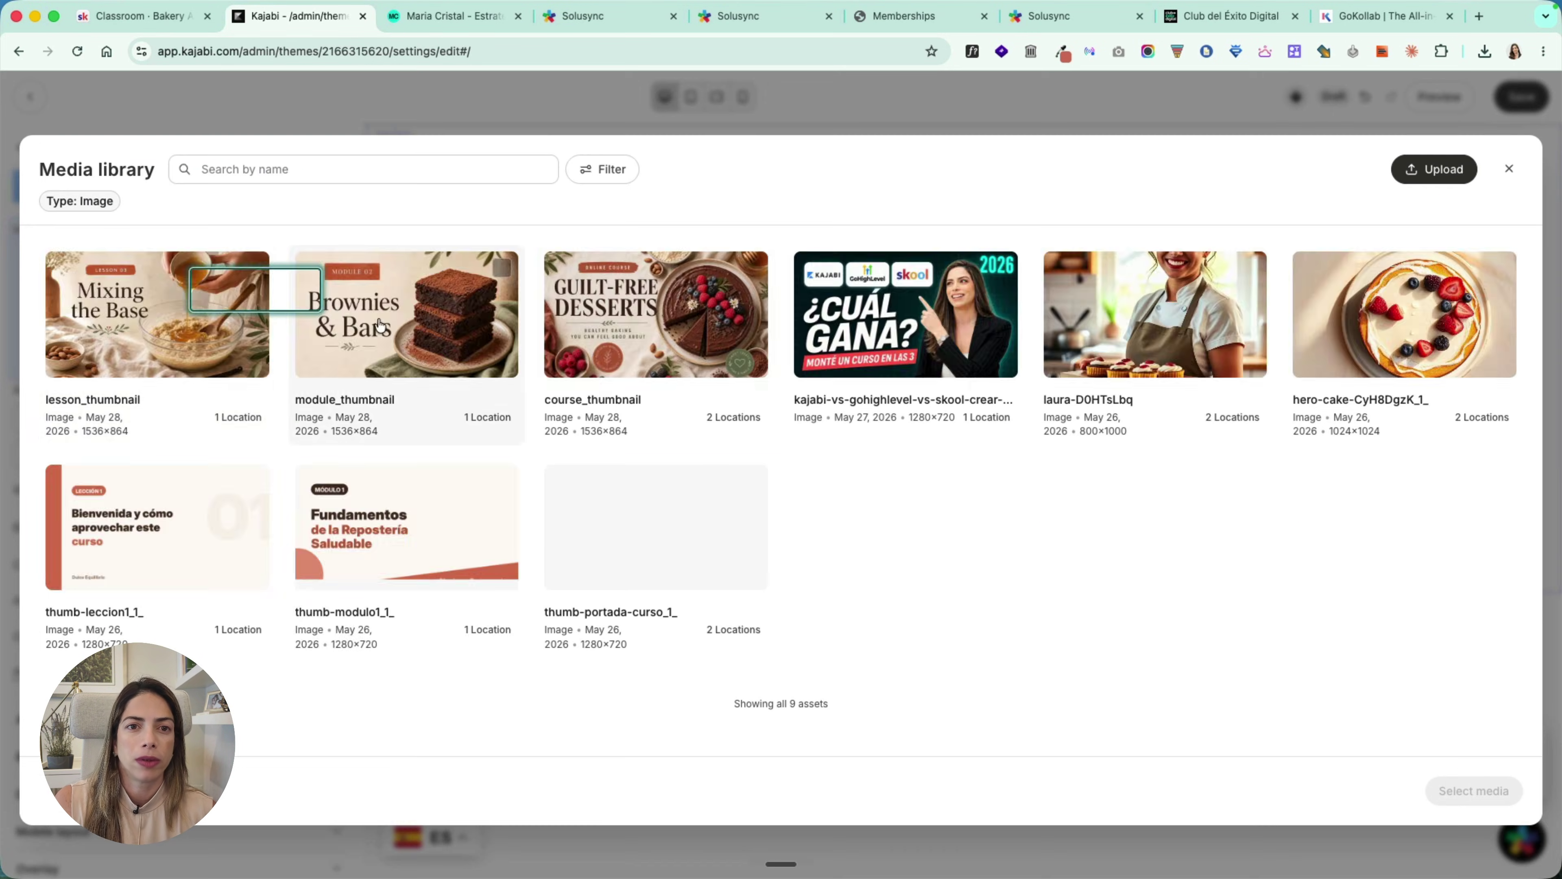
{"action": "left_click", "coordinate": [1312, 253]}
{"action": "left_click", "coordinate": [1471, 790]}
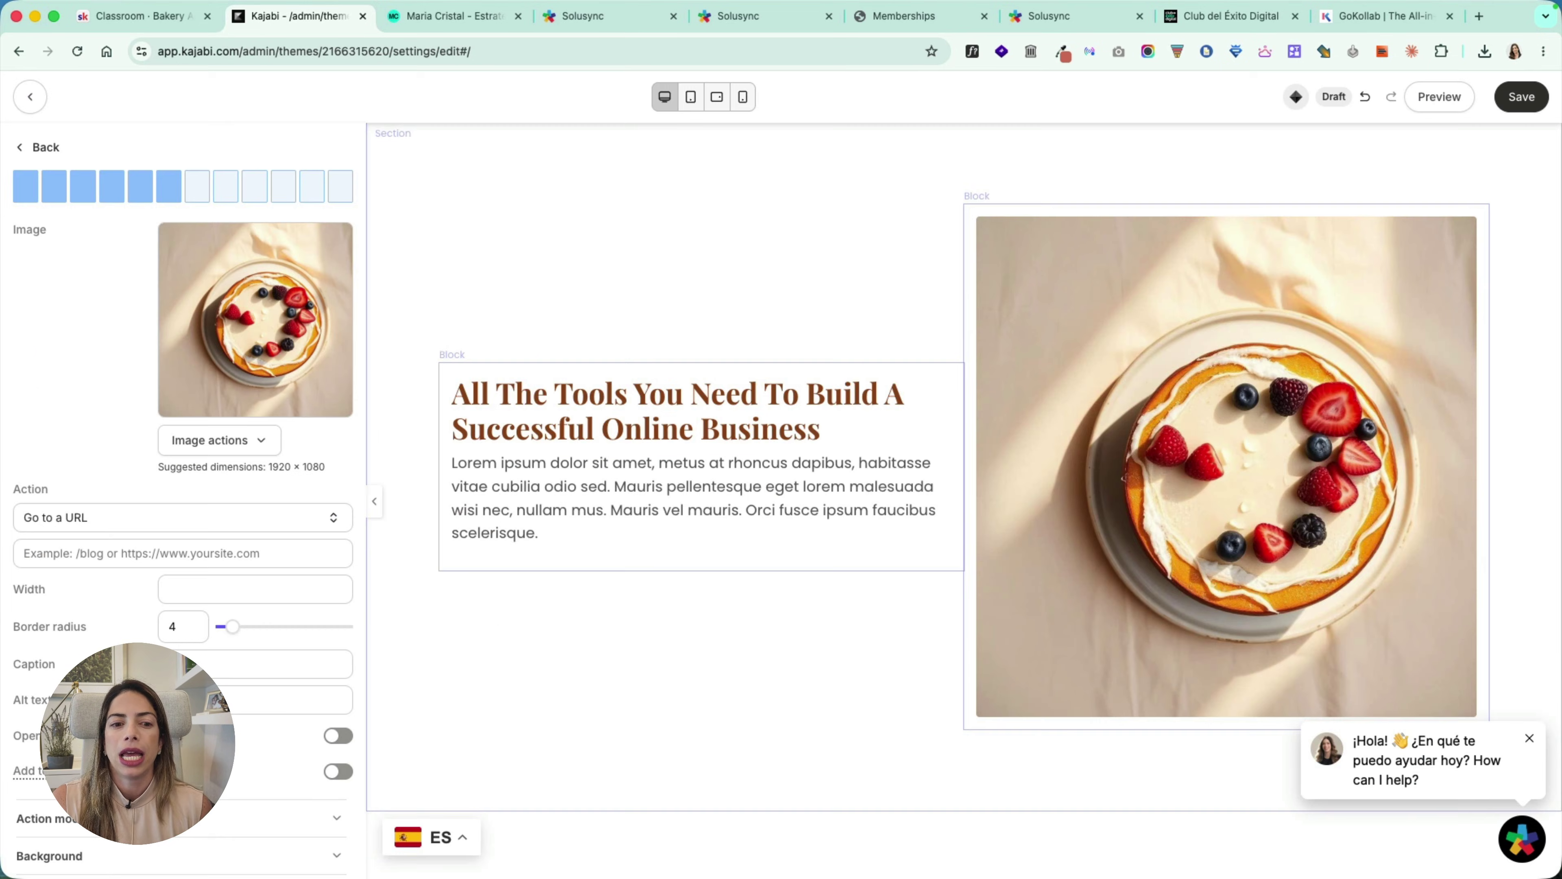
Step: Set the Text & Image section's background color to #FBFAF6
{"action": "left_click", "coordinate": [477, 224]}
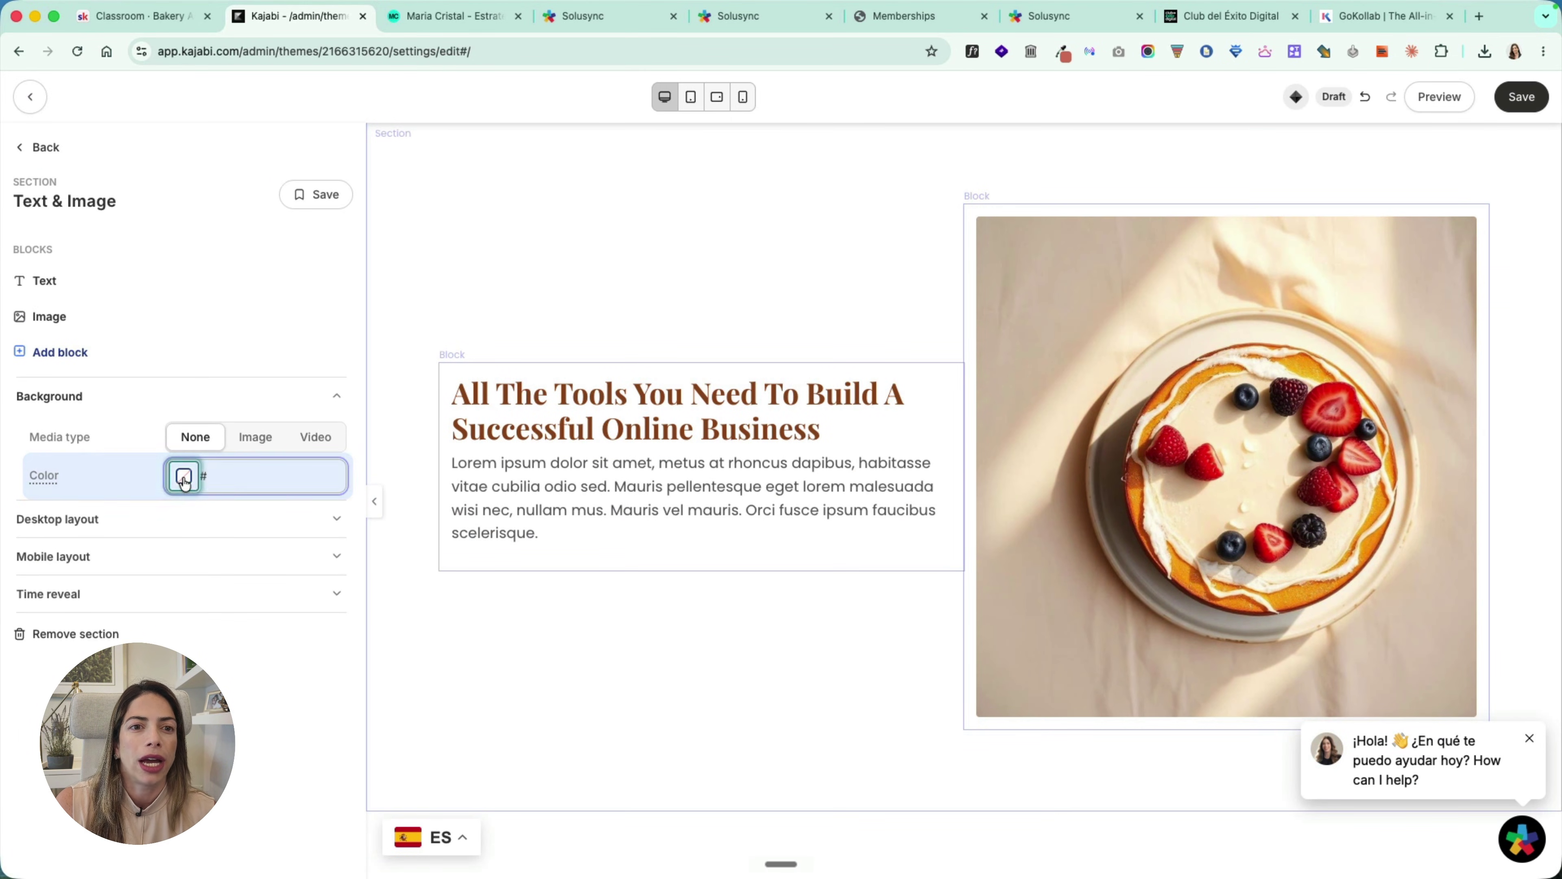
{"action": "left_click", "coordinate": [184, 478]}
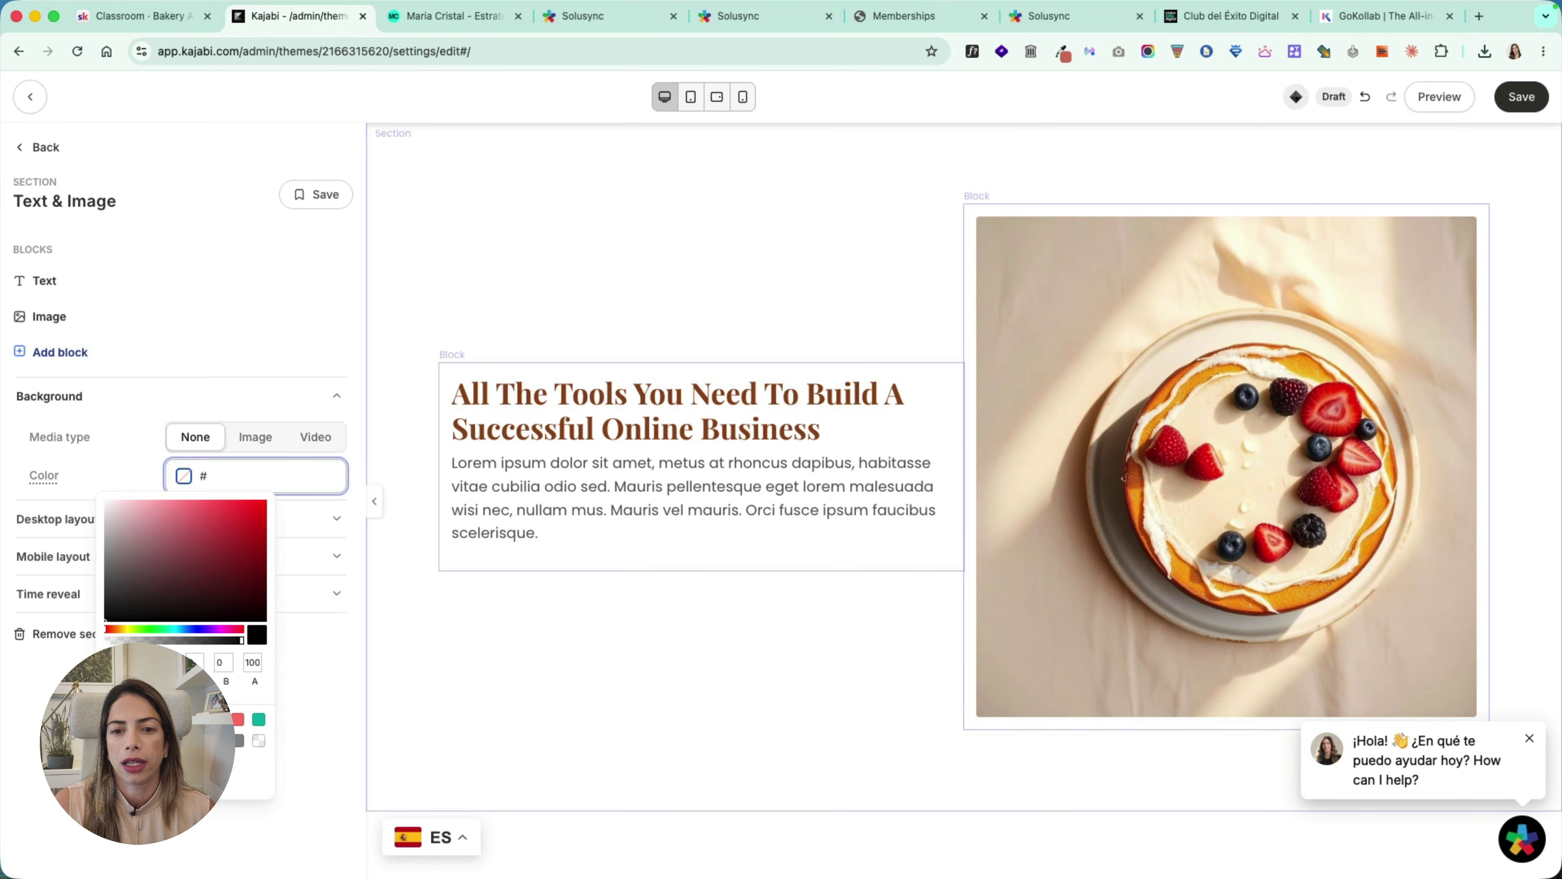
{"action": "key", "text": "super+Tab"}
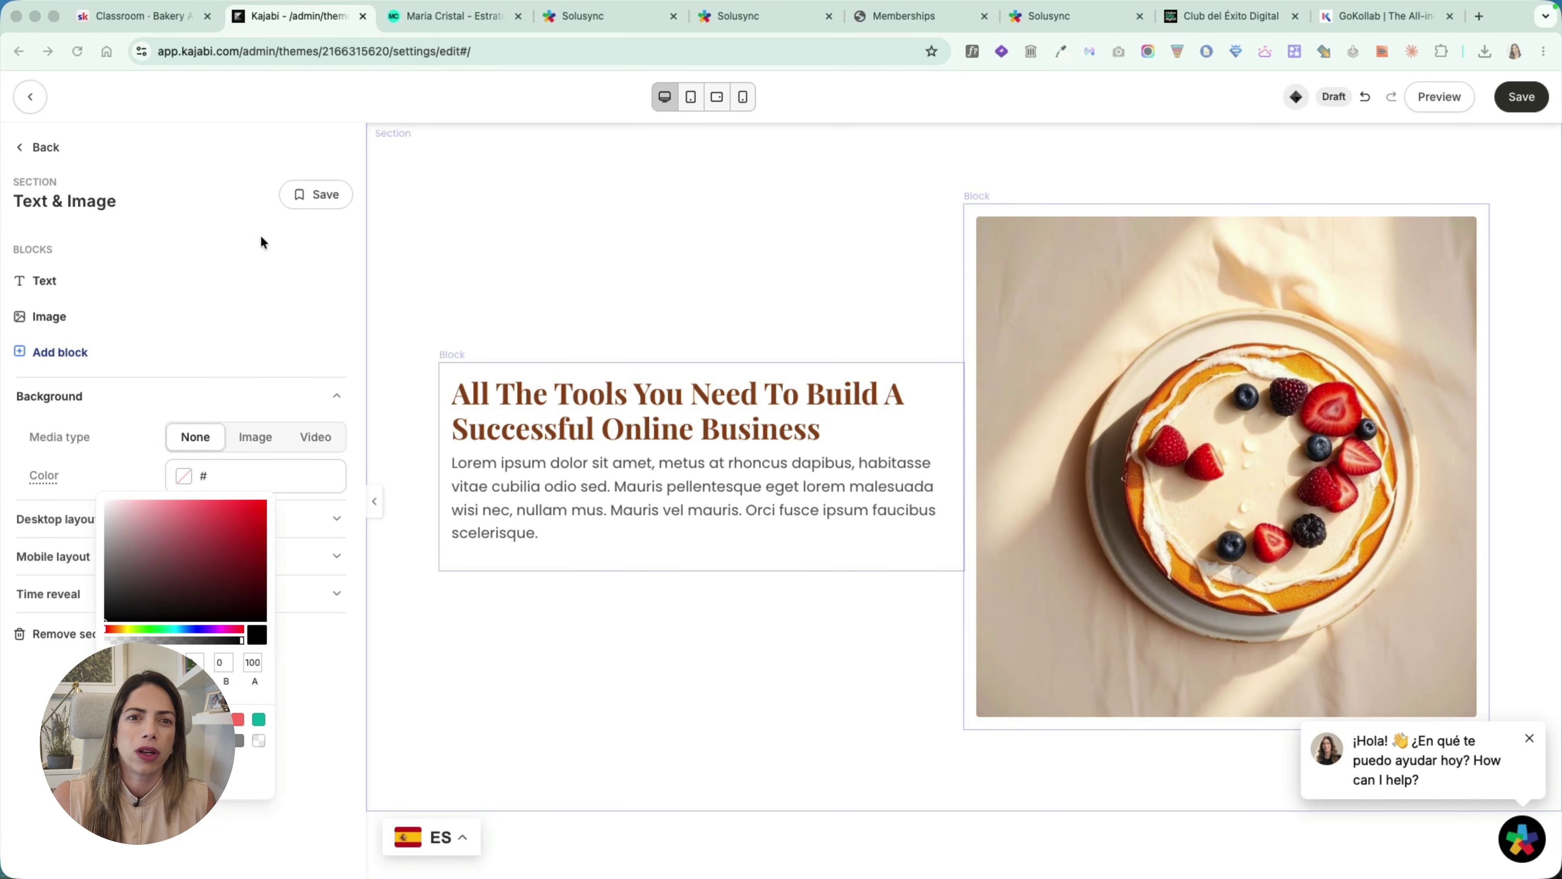
{"action": "key", "text": "super+Tab"}
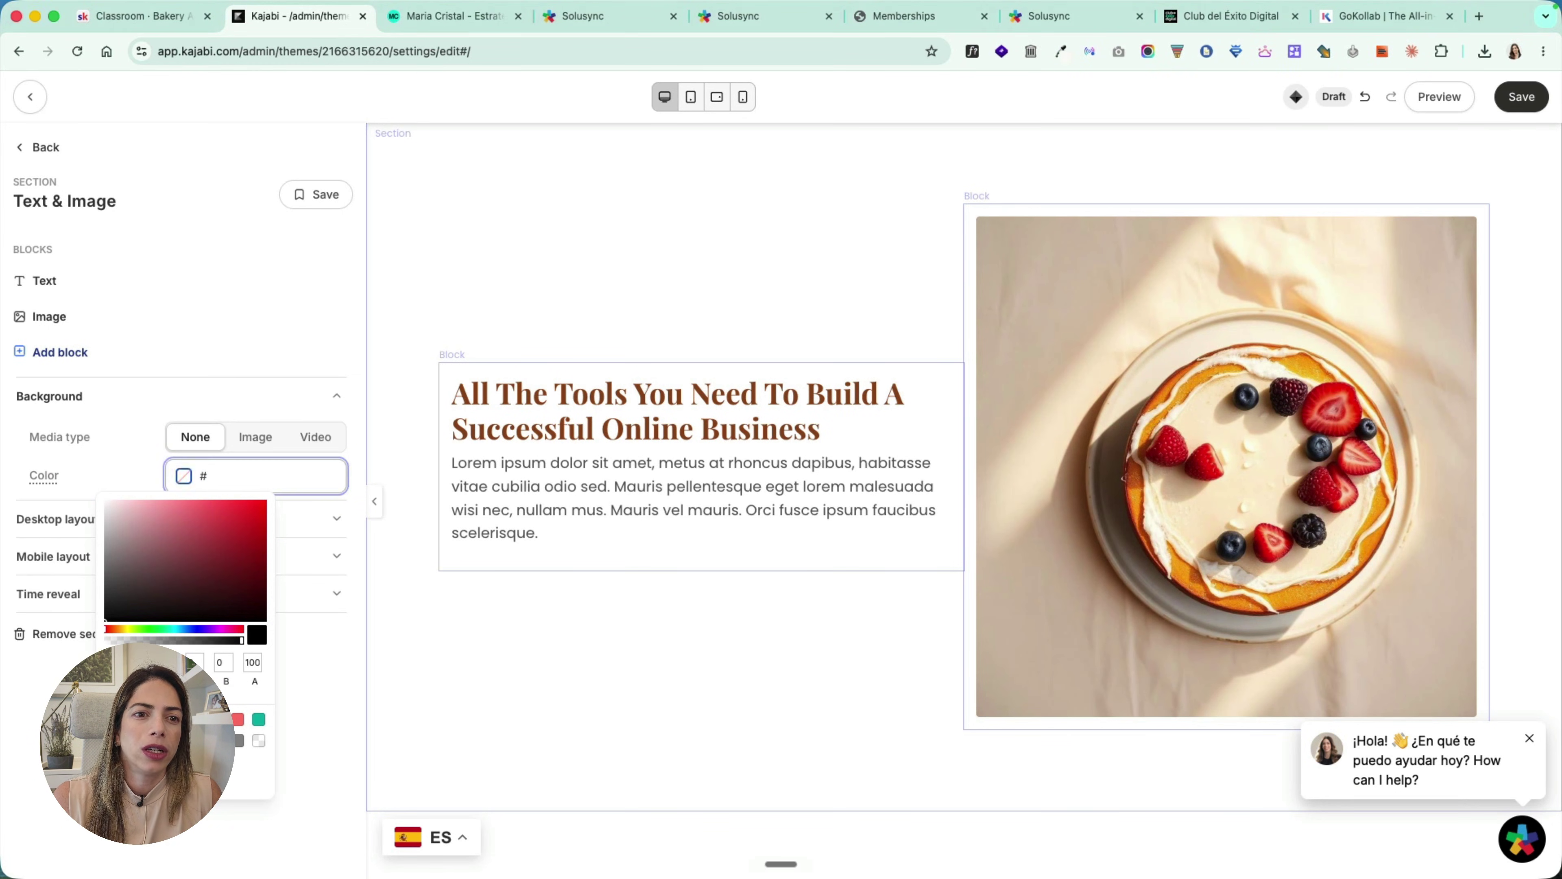
{"action": "type", "text": "#FBFAF6"}
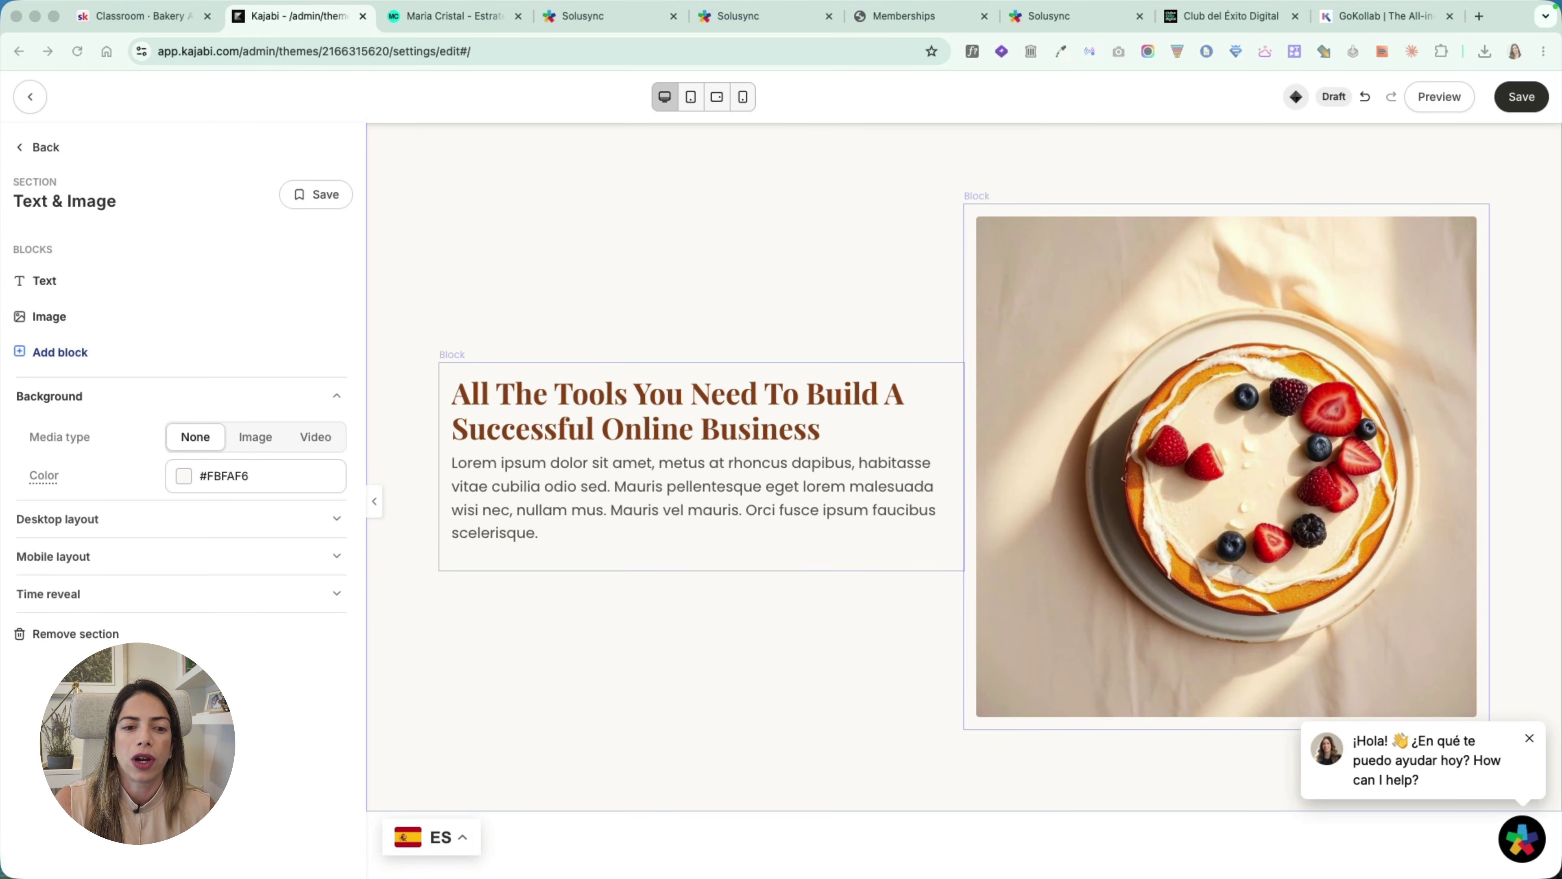
Step: Replace the Text & Image section's heading with "Desserts you enjoy without guilt, made by you"
{"action": "left_click", "coordinate": [599, 423]}
{"action": "triple_click", "coordinate": [206, 430]}
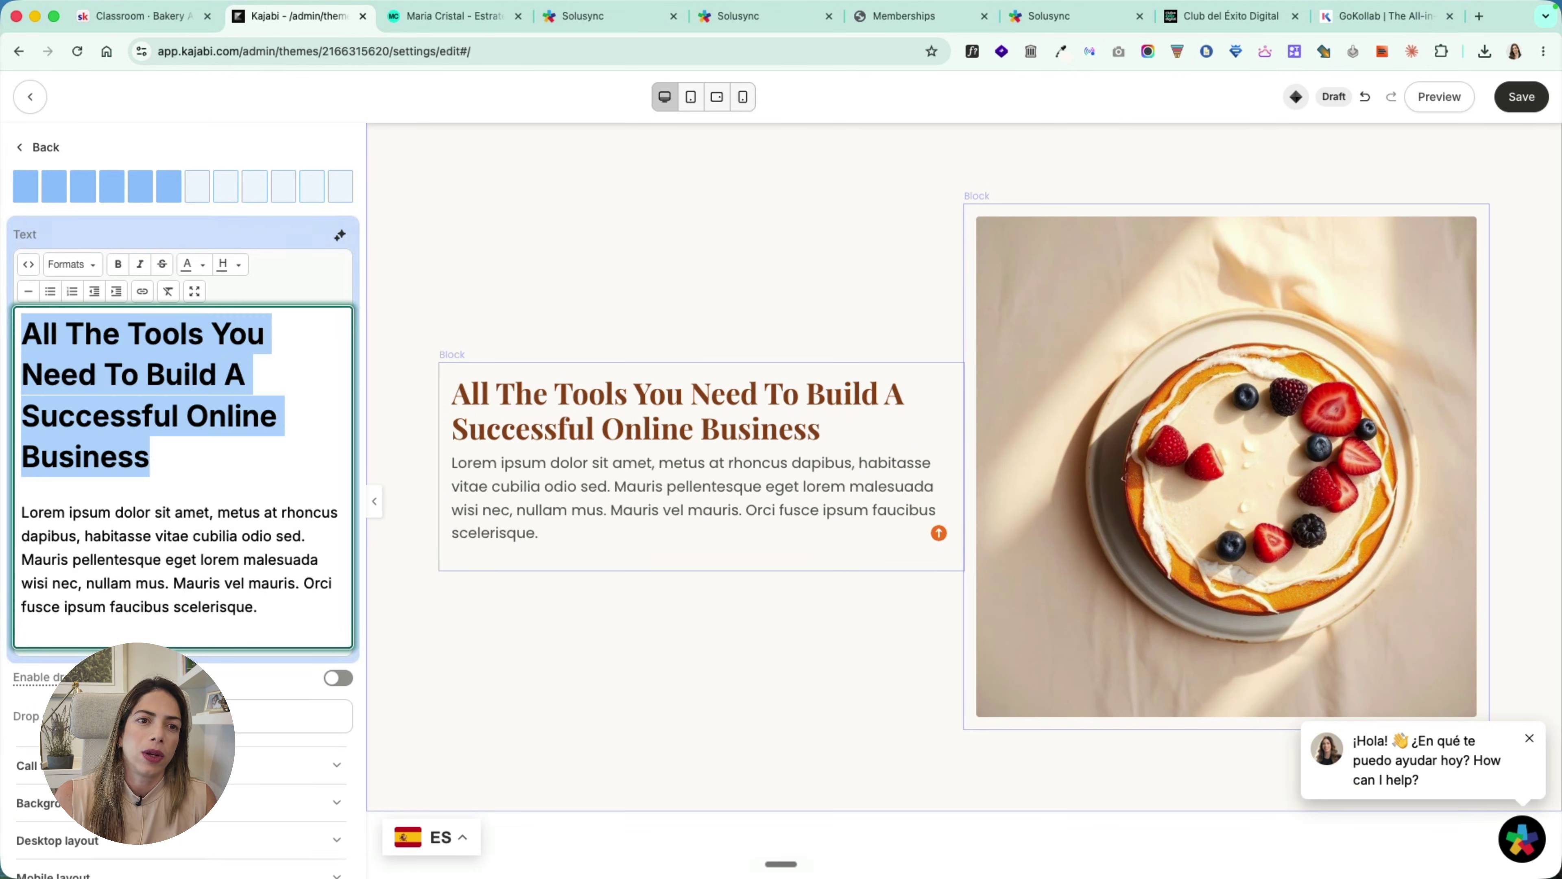
{"action": "type", "text": "Desserts you enjoy without guilt, made by you"}
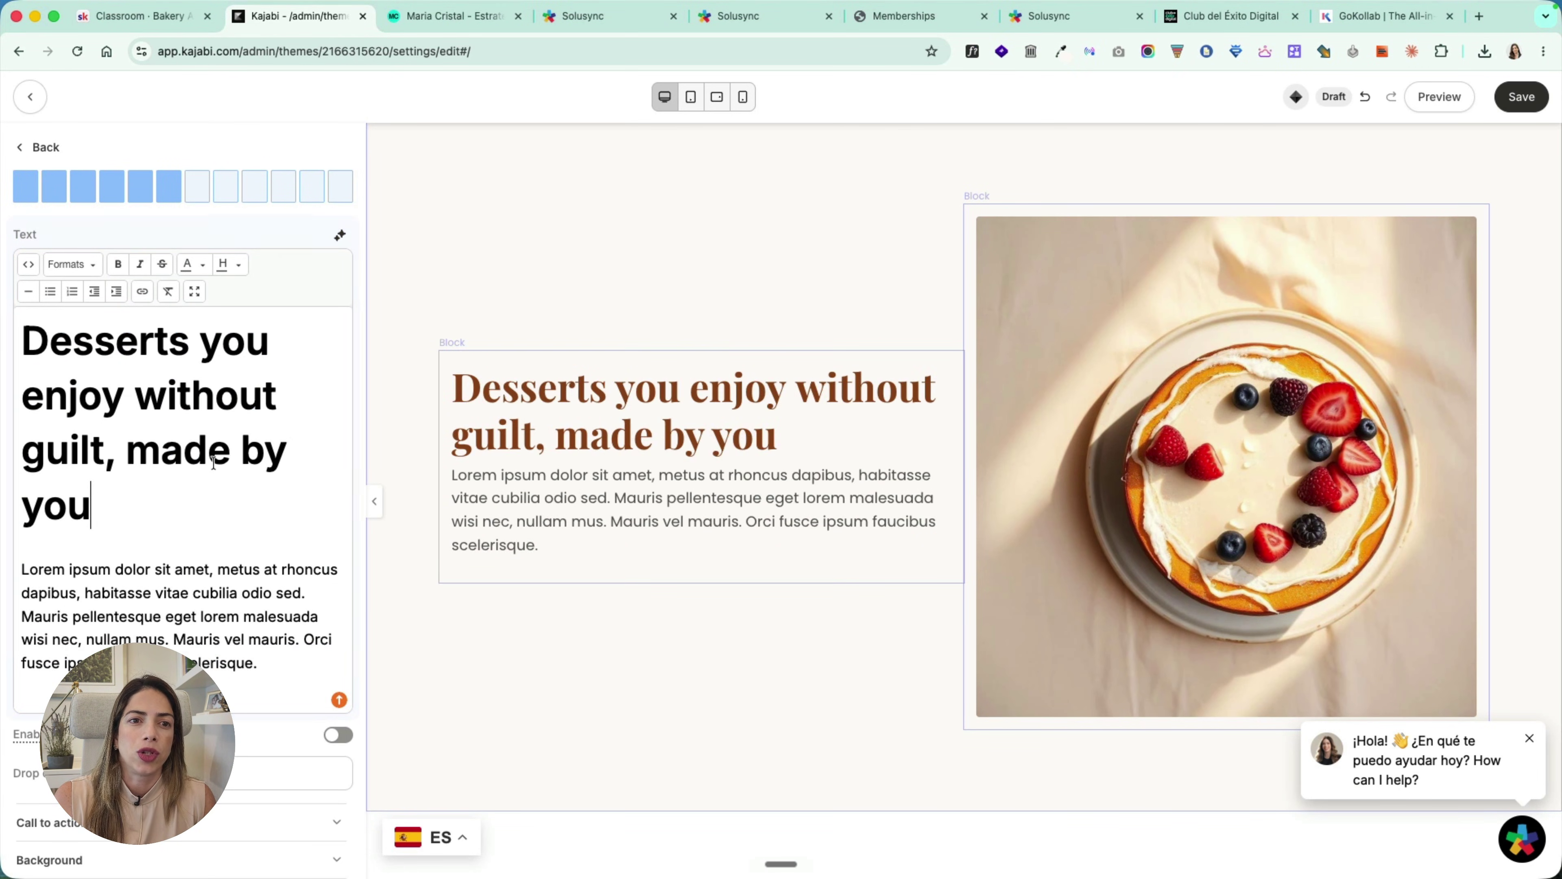
Step: Replace the placeholder paragraph with "The course to learn healthy baking from scratch. Even if you've never baked anything in your life."
{"action": "key", "text": "super+Tab"}
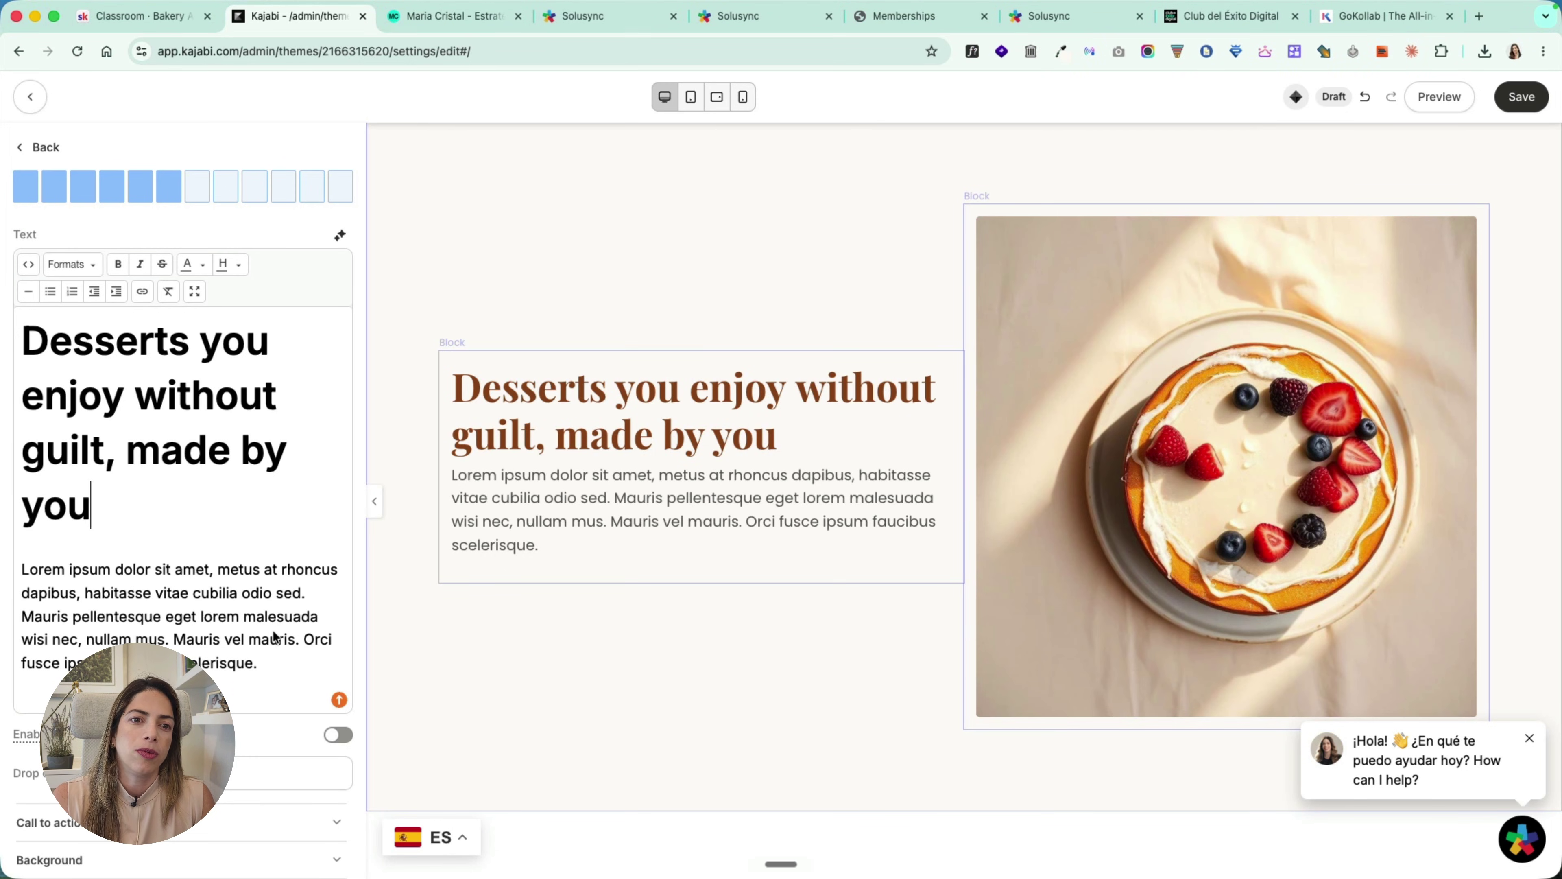
{"action": "left_click_drag", "start_coordinate": [259, 663], "coordinate": [22, 579]}
{"action": "type", "text": "The course to learn healthy baking from scratch. Even if you've never baked anything in your life."}
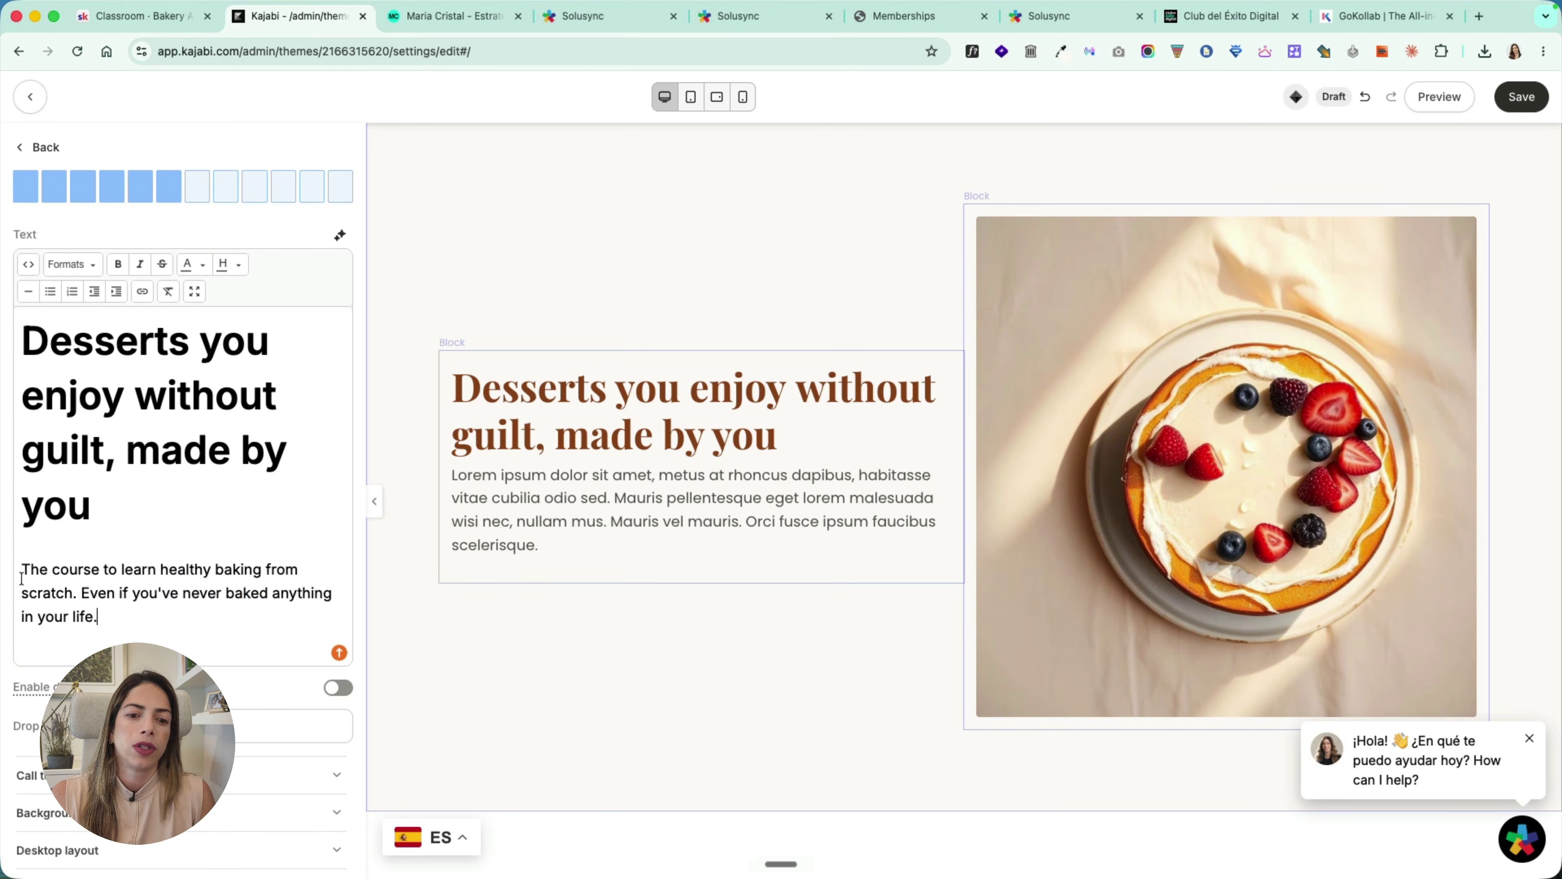
Step: Format the words "without guilt" in the heading as italic in a terracotta color, and return to the Text & Image section's settings
{"action": "left_click", "coordinate": [142, 397]}
{"action": "left_click_drag", "start_coordinate": [143, 397], "coordinate": [104, 455]}
{"action": "key", "text": "super+Tab"}
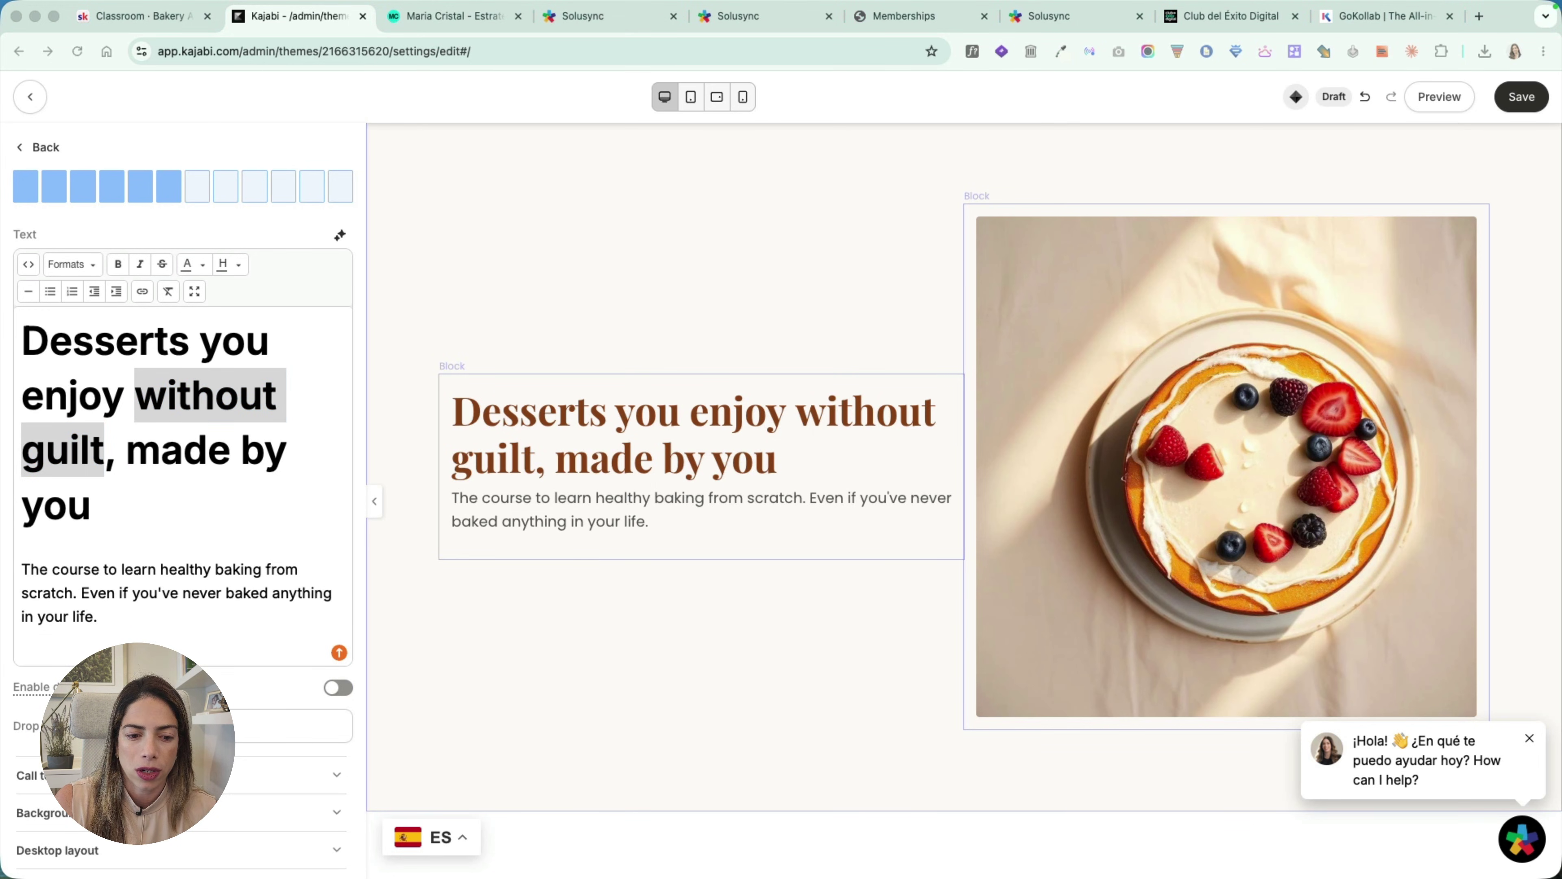
{"action": "key", "text": "super+Tab"}
{"action": "key", "text": "super+i"}
{"action": "left_click", "coordinate": [443, 322]}
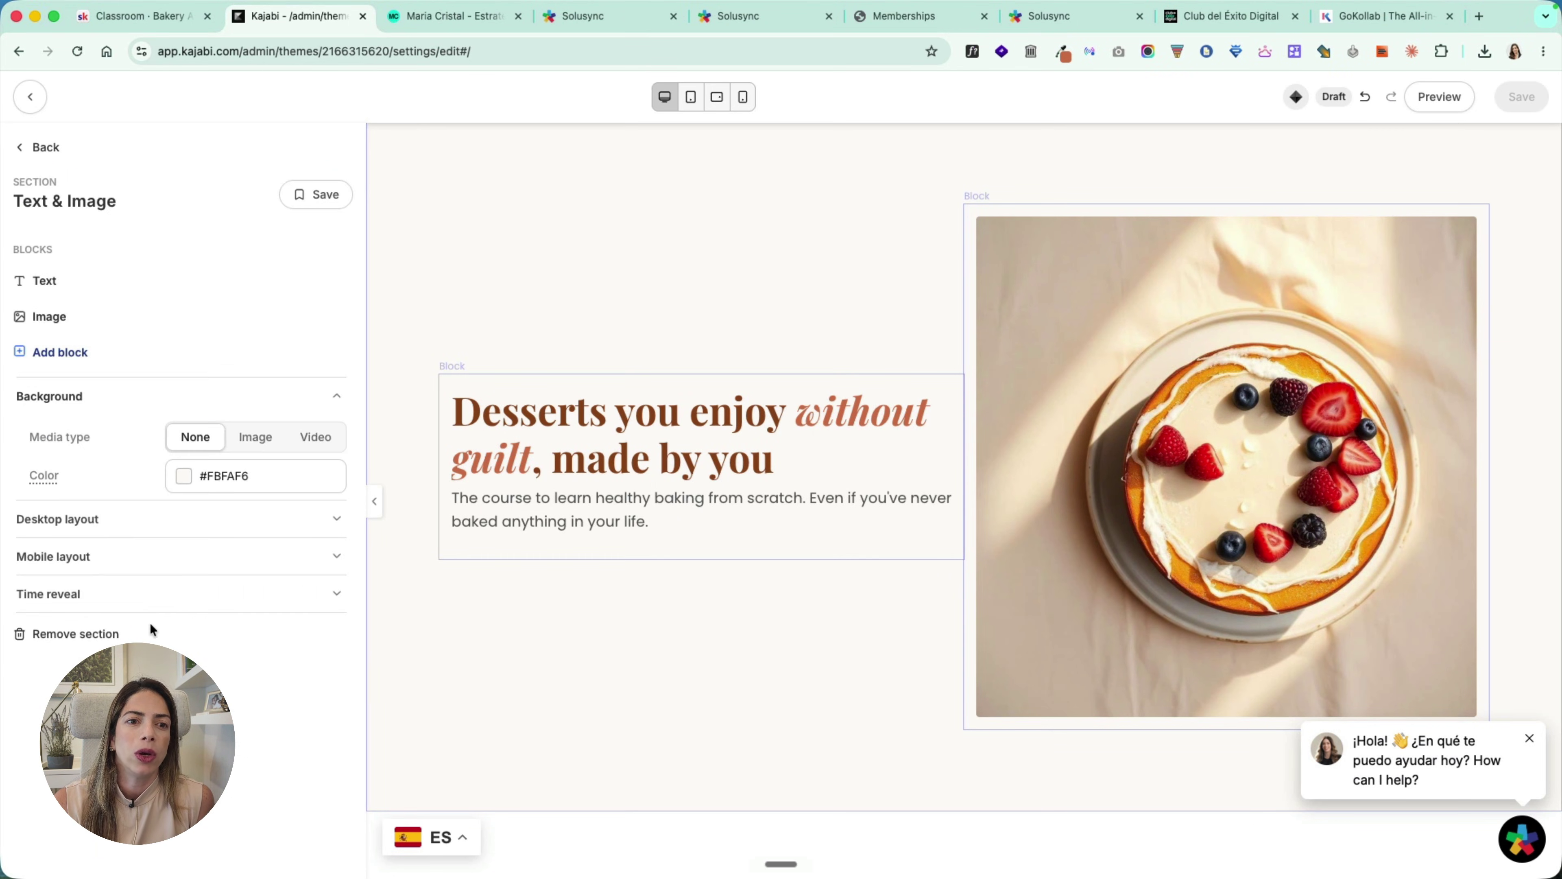
Step: Set the Text & Image section's desktop horizontal alignment to Space Around
{"action": "left_click", "coordinate": [100, 533]}
{"action": "scroll", "coordinate": [215, 585], "scroll_direction": "down", "scroll_amount": 1}
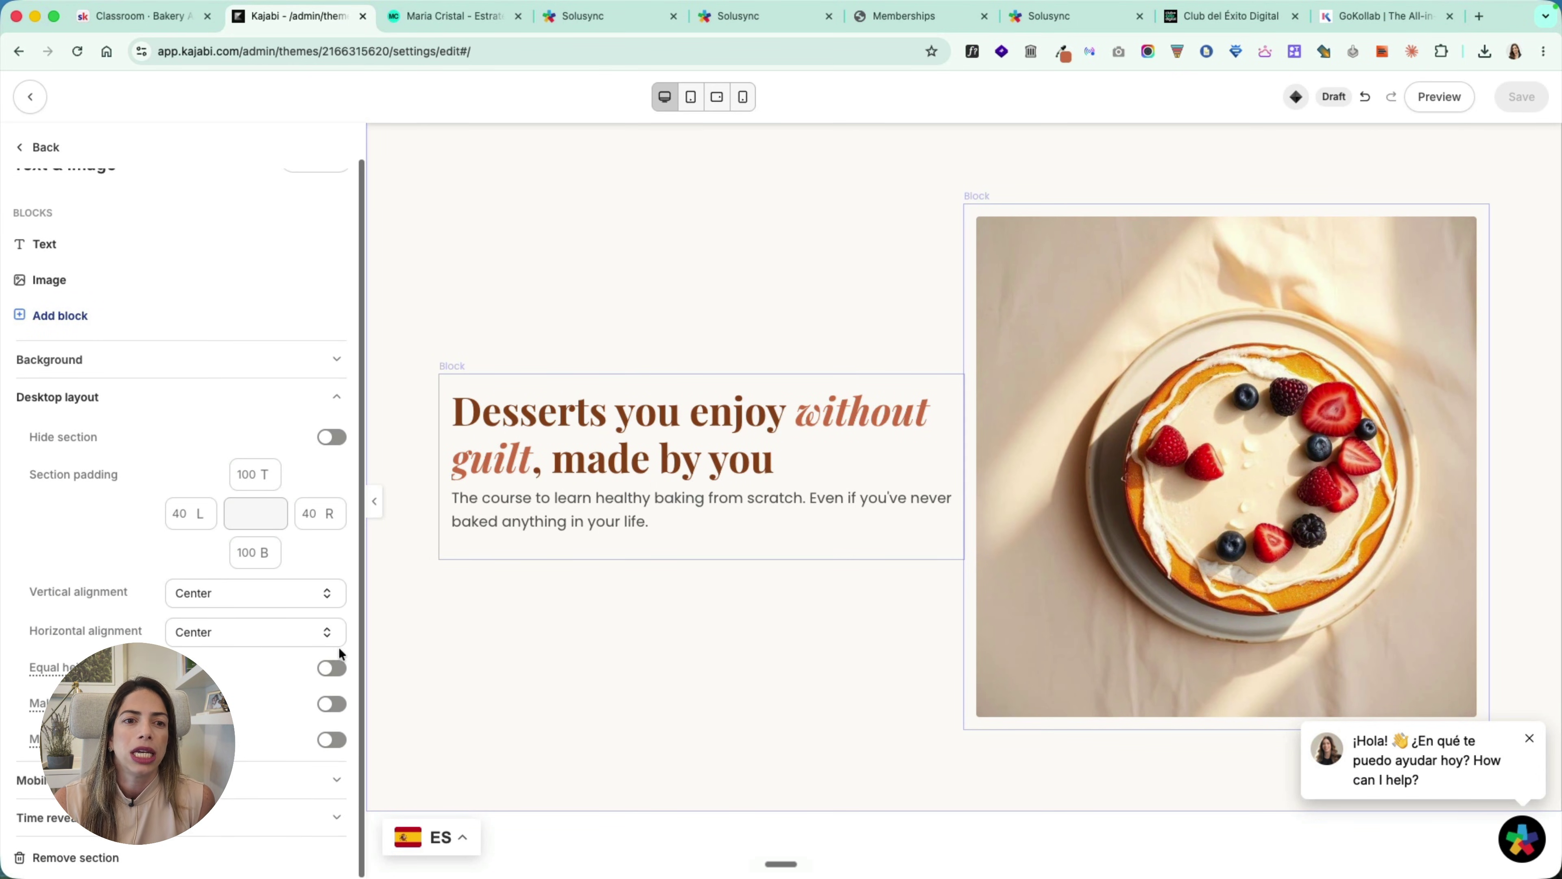
{"action": "left_click", "coordinate": [217, 632]}
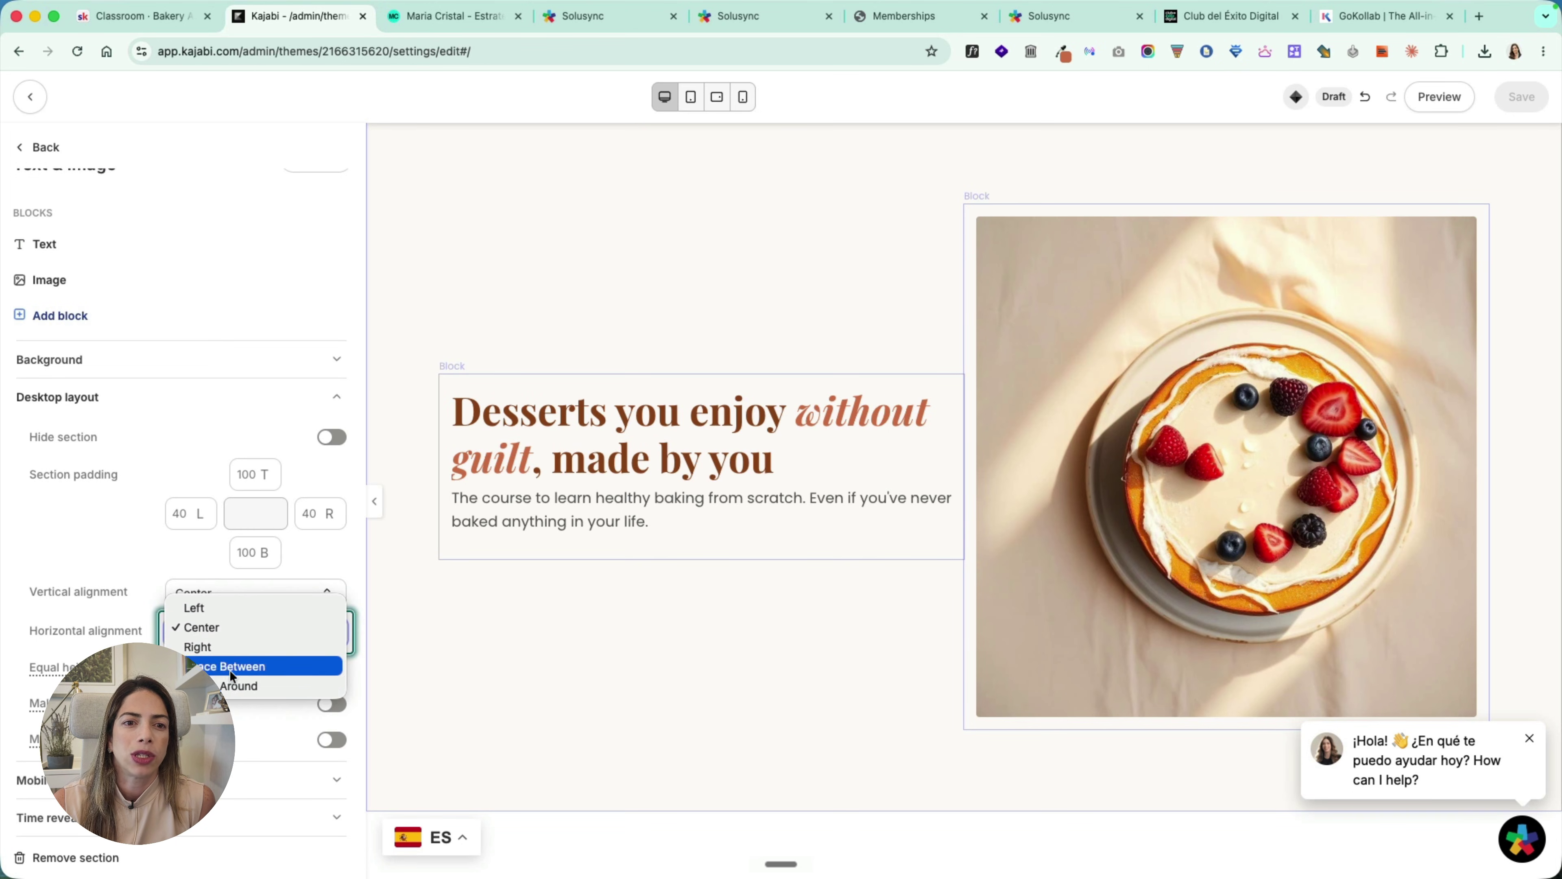
{"action": "left_click", "coordinate": [245, 684]}
Step: Narrow the heading's text block to a width of 4 columns and save the page
{"action": "left_click", "coordinate": [554, 457]}
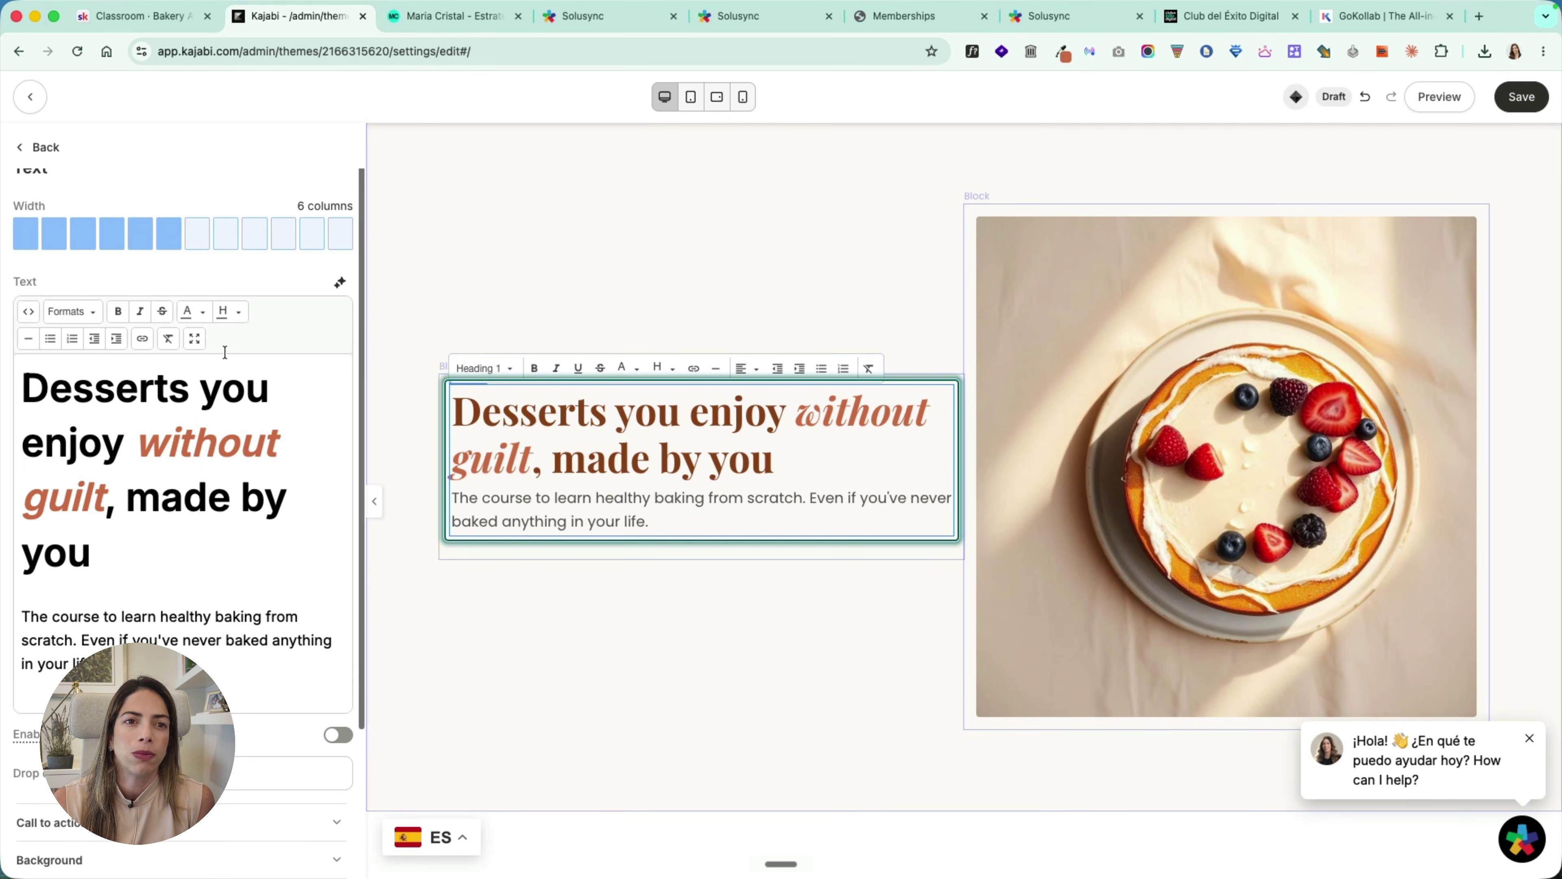
{"action": "left_click", "coordinate": [122, 235]}
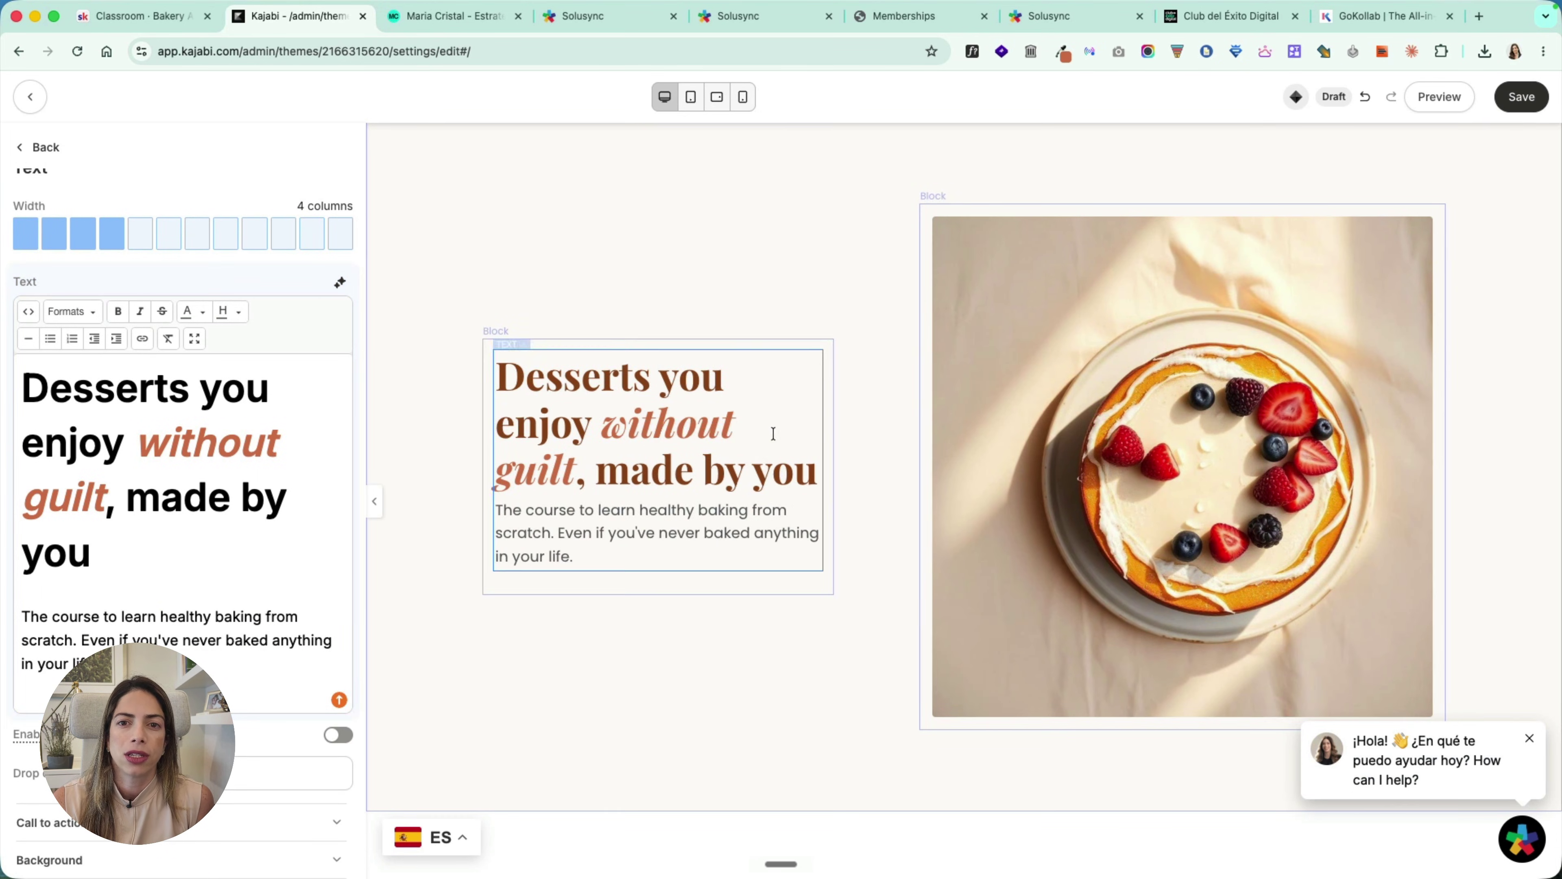
{"action": "left_click", "coordinate": [1522, 96]}
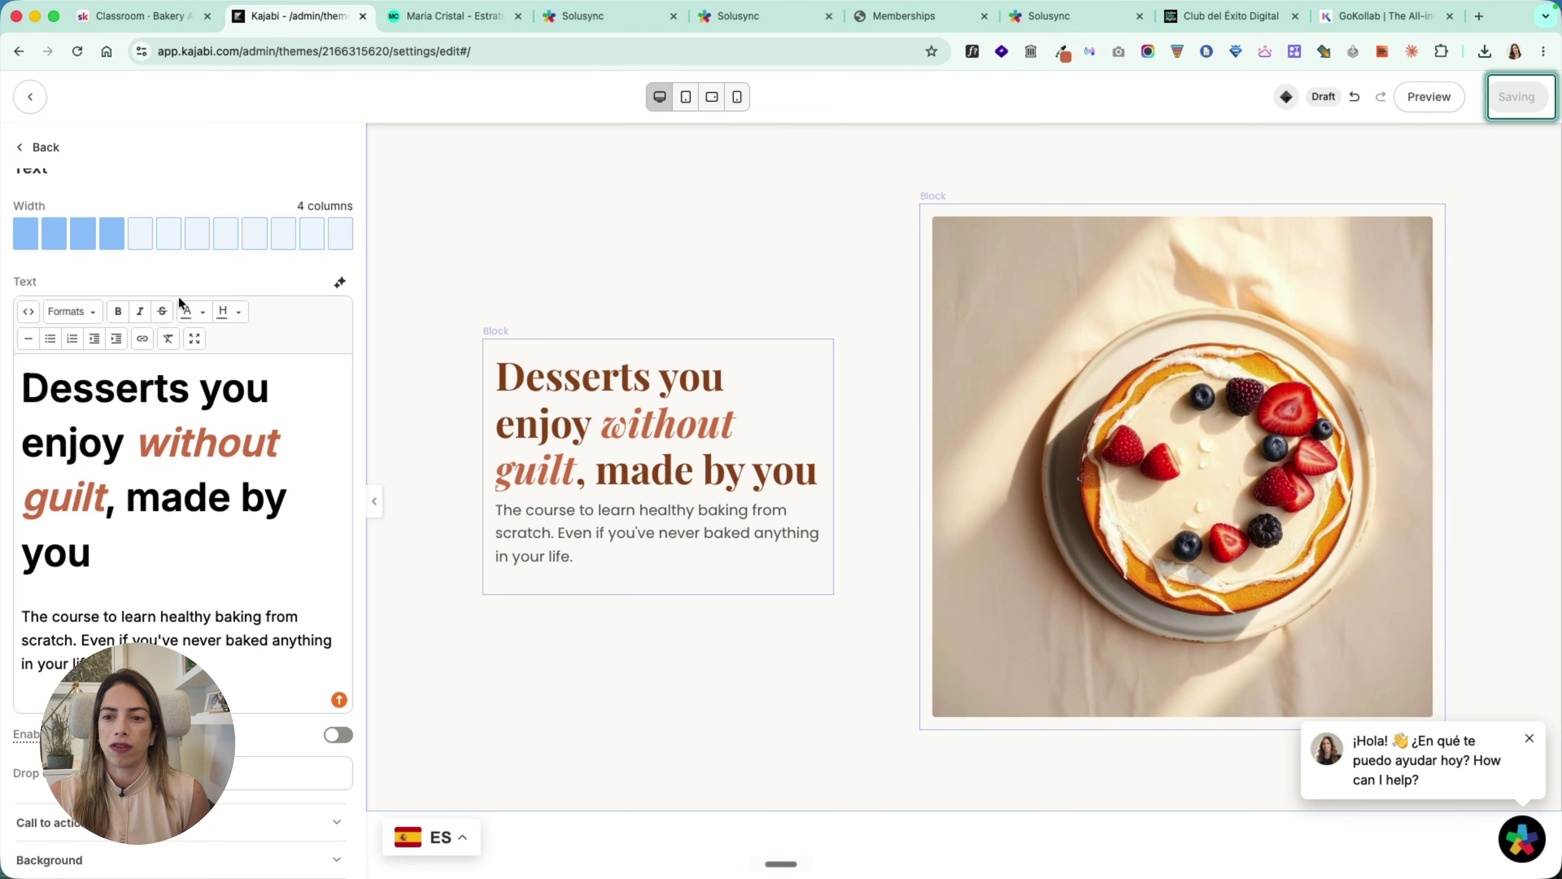
Step: Include a call-to-action button in the text block with the label "I want to start now"
{"action": "left_click", "coordinate": [512, 556]}
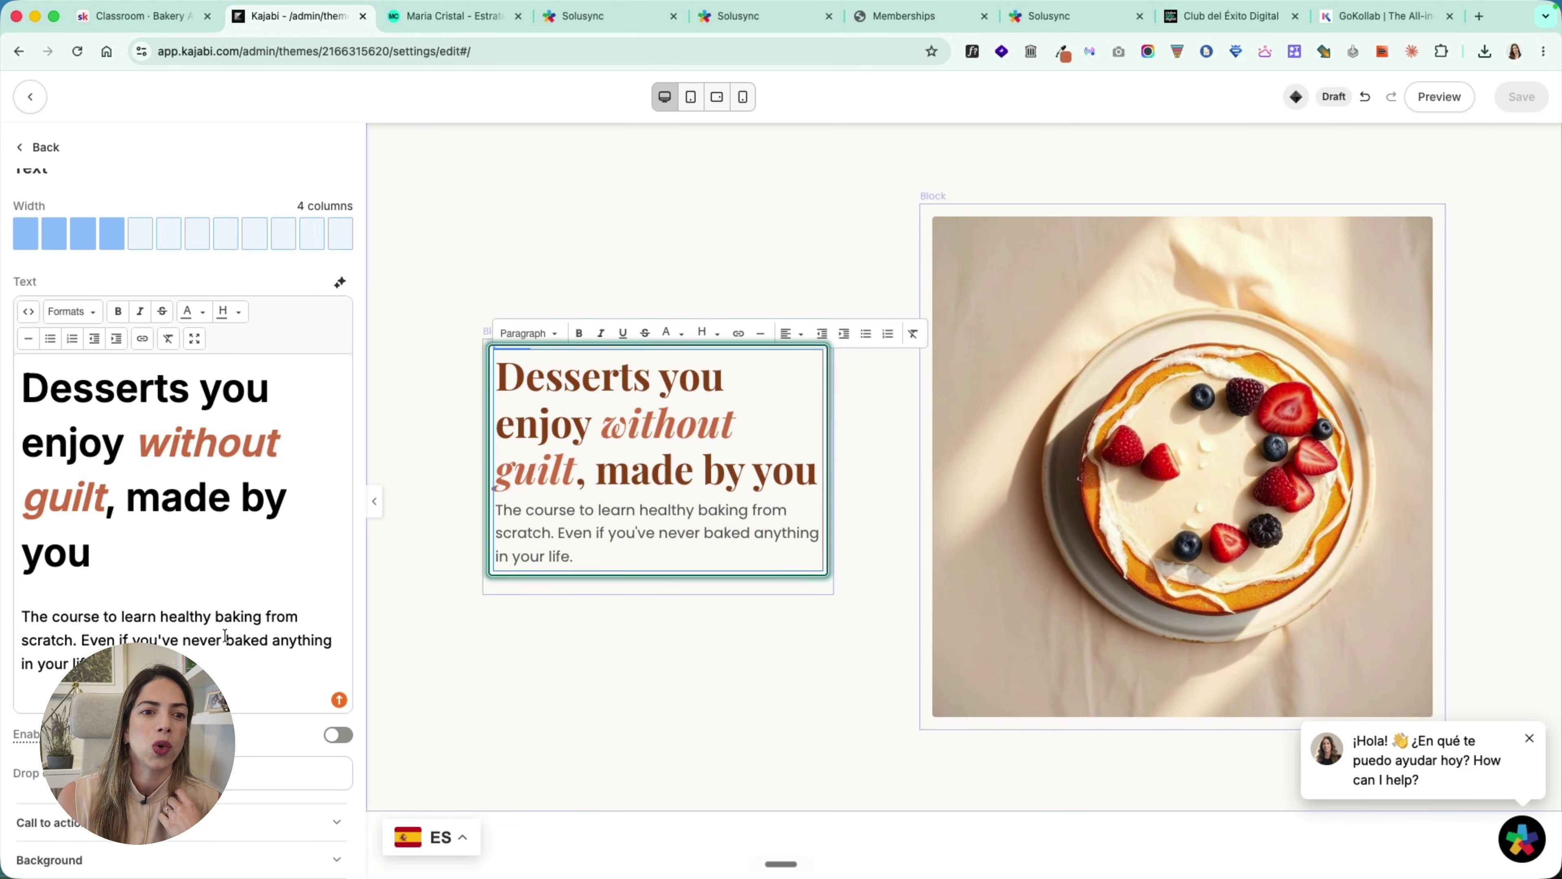
{"action": "scroll", "coordinate": [211, 667], "scroll_direction": "down", "scroll_amount": 3}
{"action": "left_click", "coordinate": [199, 637]}
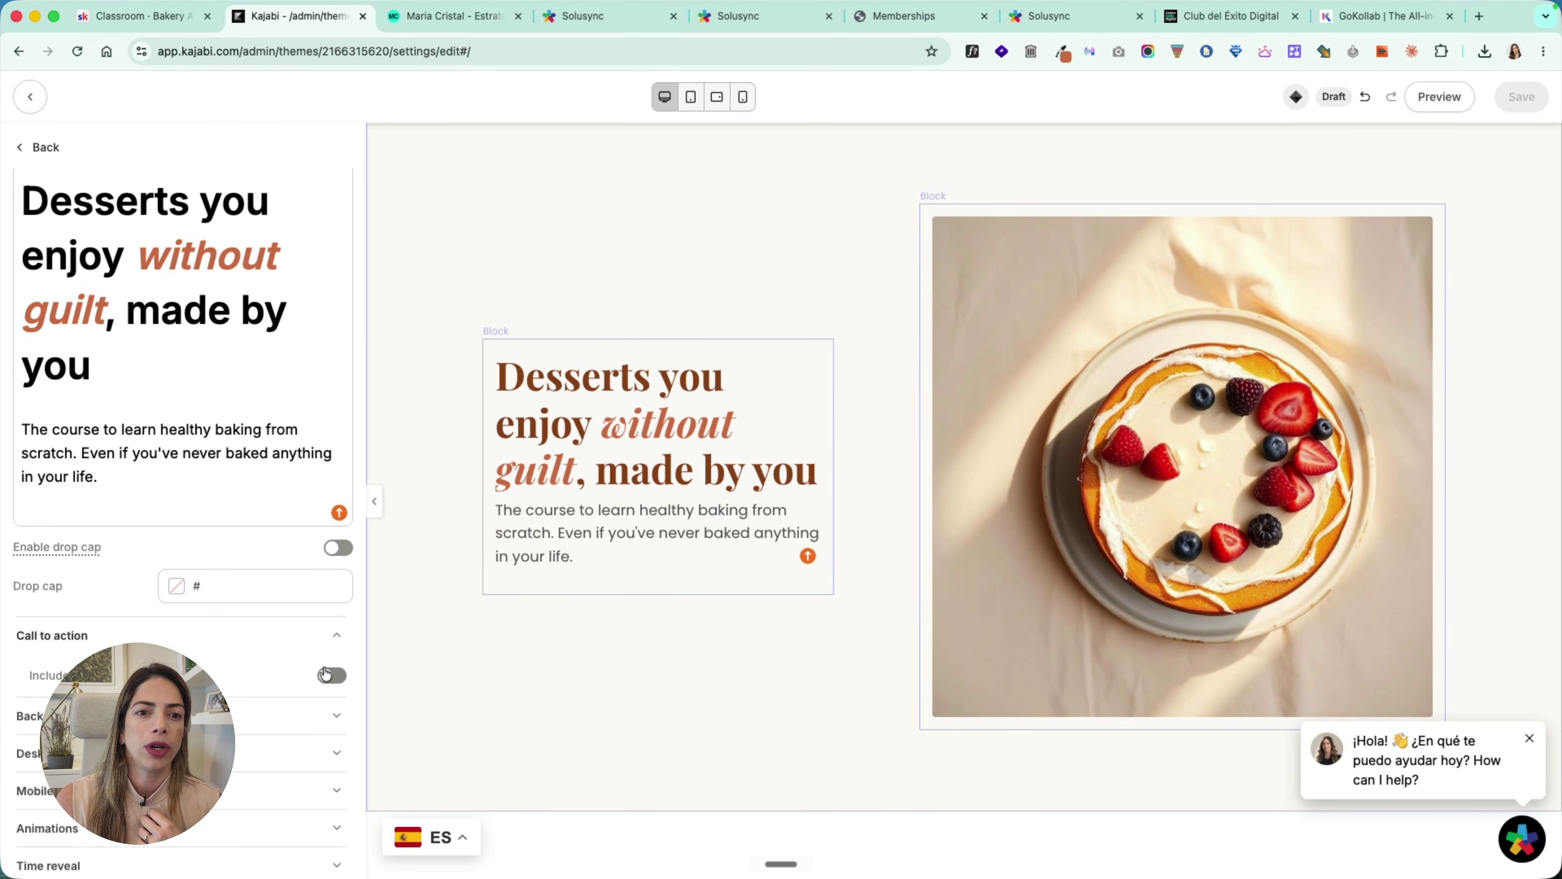
{"action": "left_click", "coordinate": [331, 676]}
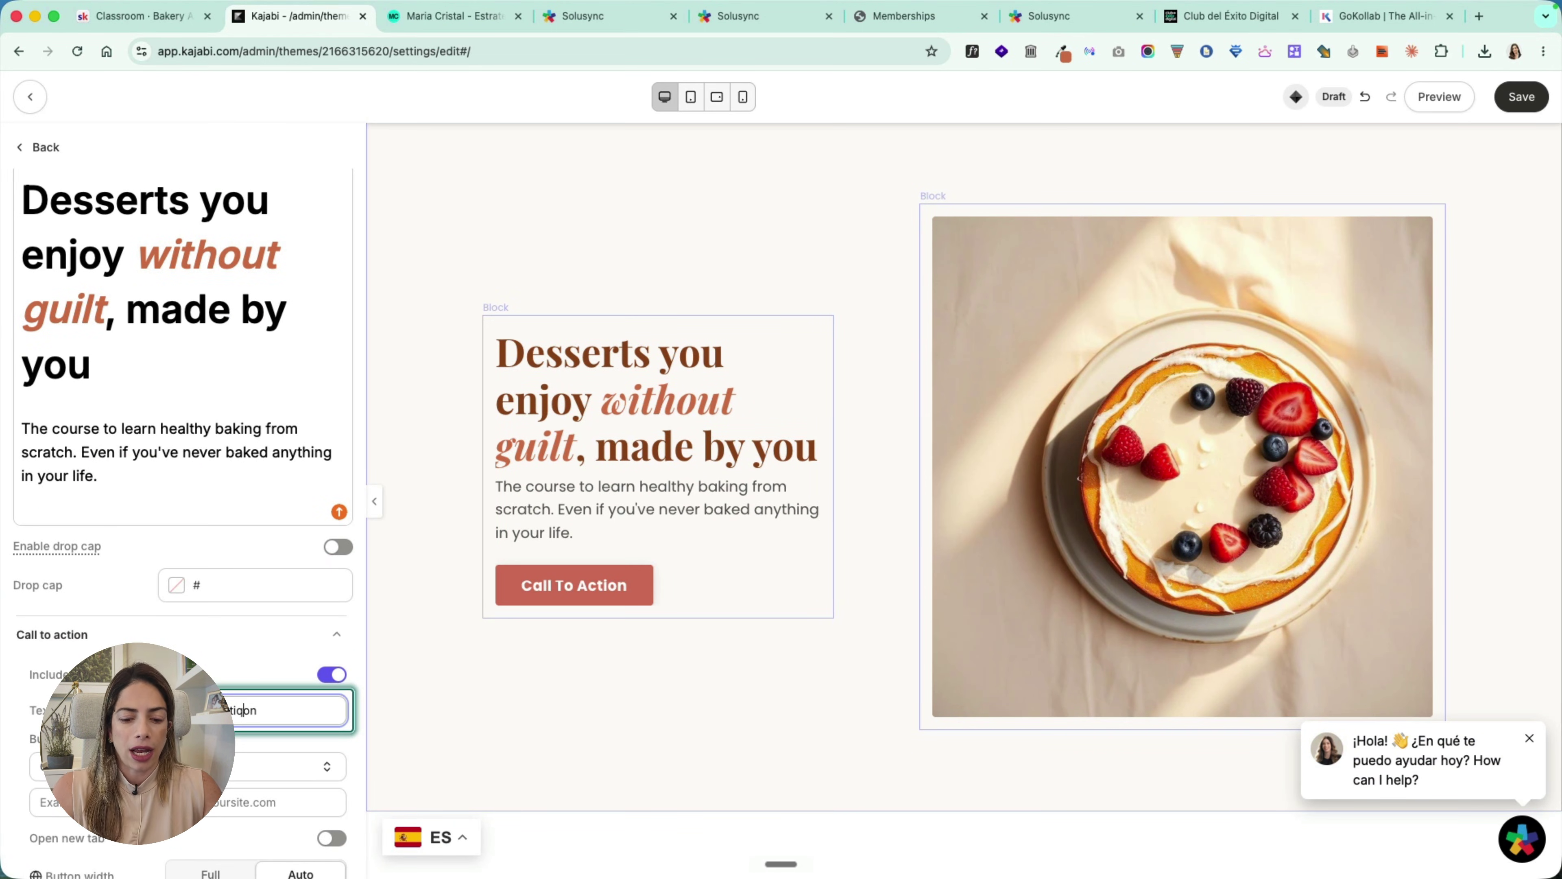
{"action": "type", "text": "q"}
{"action": "key", "text": "super+a"}
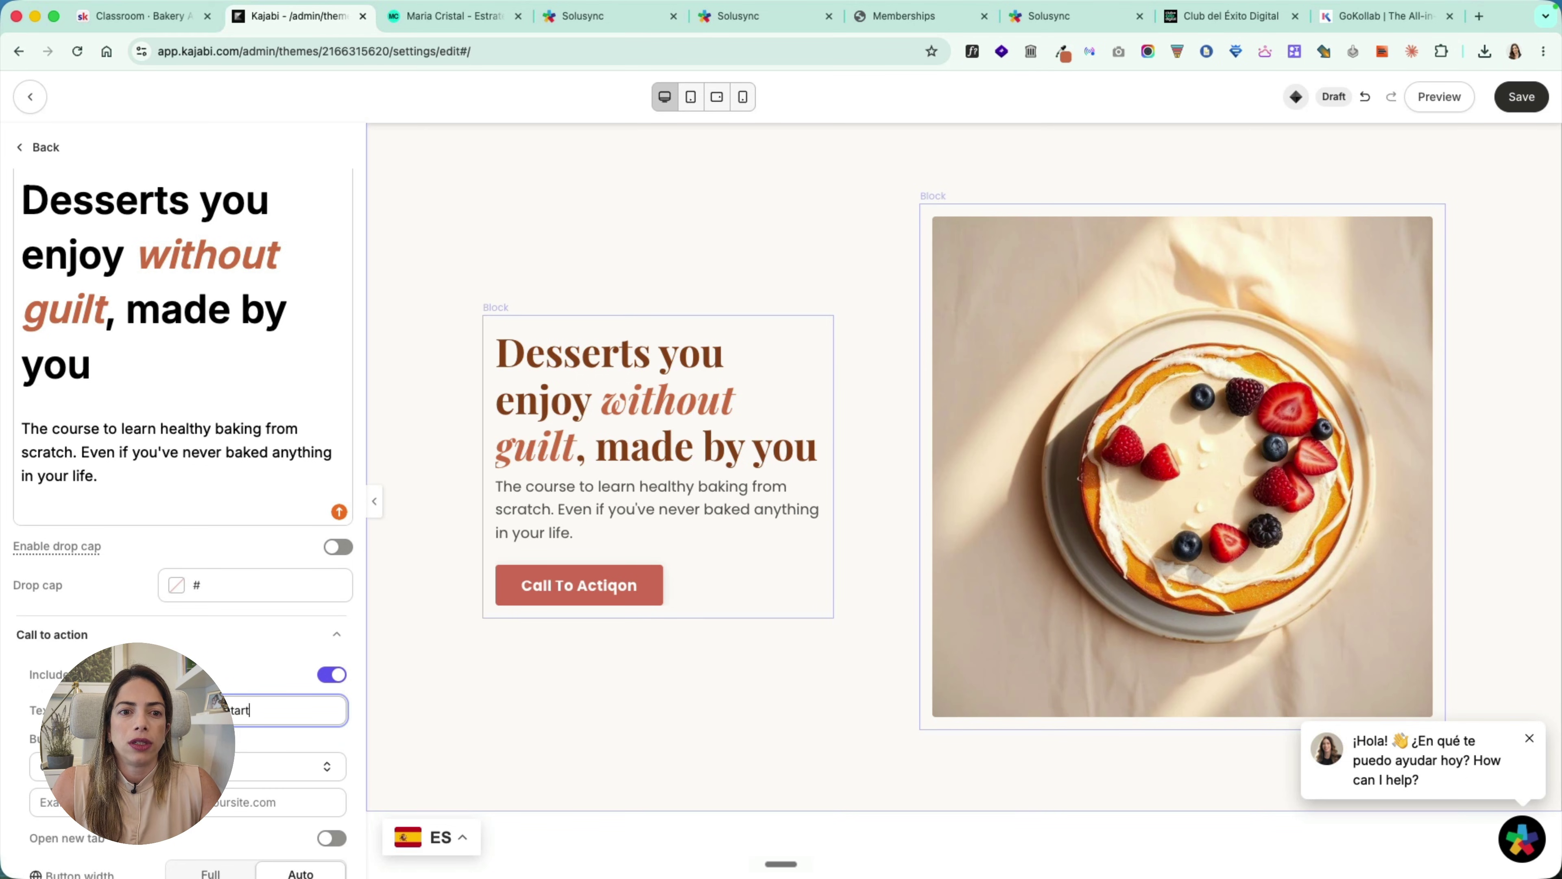
{"action": "type", "text": "I want to start now"}
Step: Set the call-to-action button's action to go to a section on this page
{"action": "left_click", "coordinate": [185, 766]}
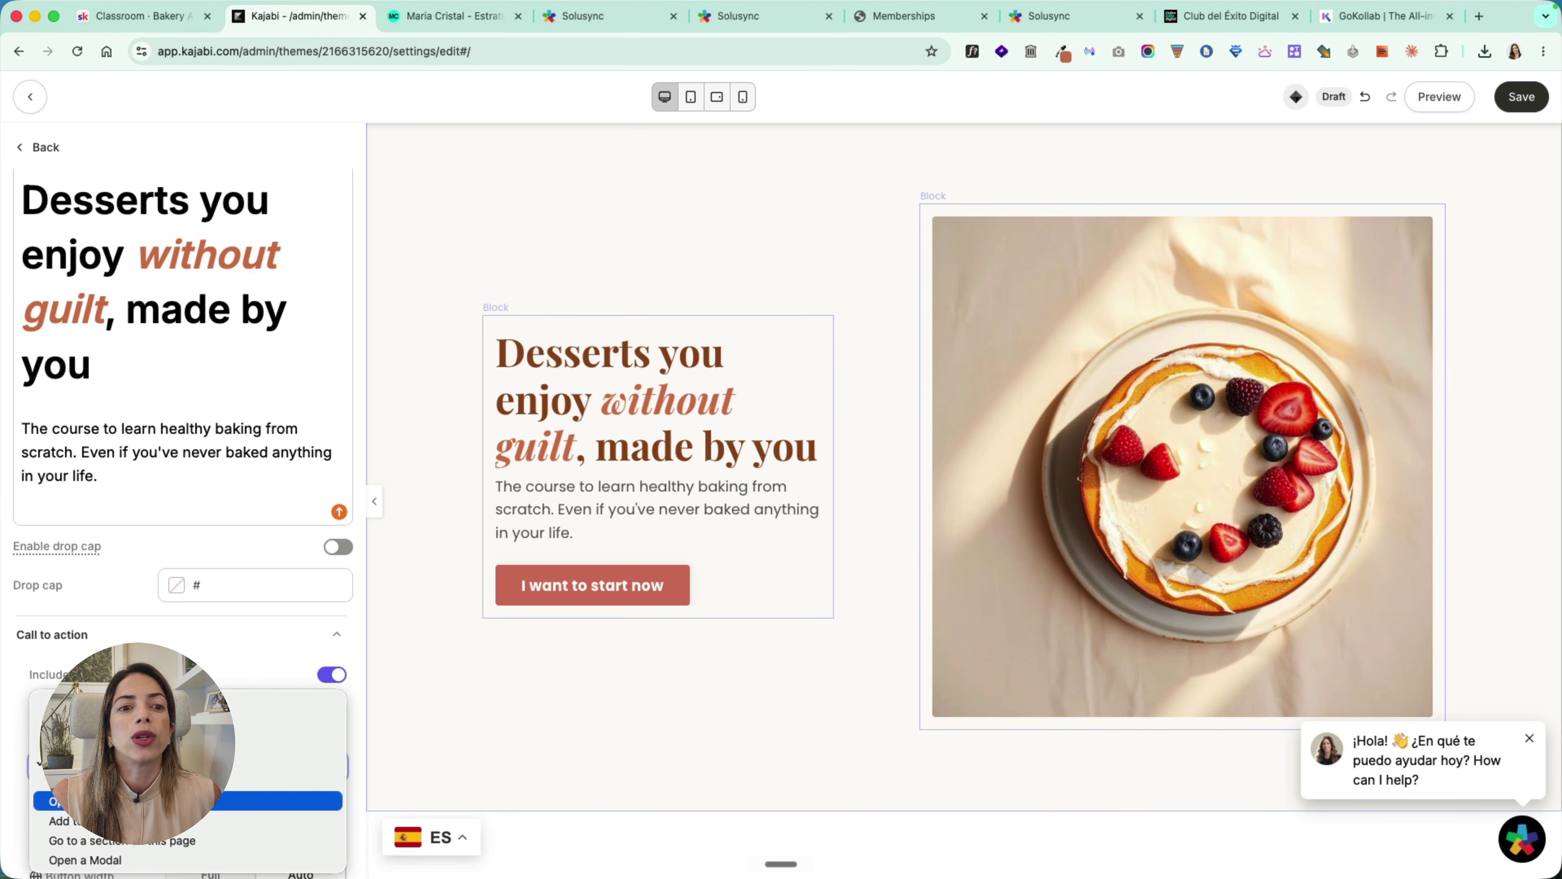
{"action": "left_click", "coordinate": [165, 838]}
{"action": "left_click", "coordinate": [218, 645]}
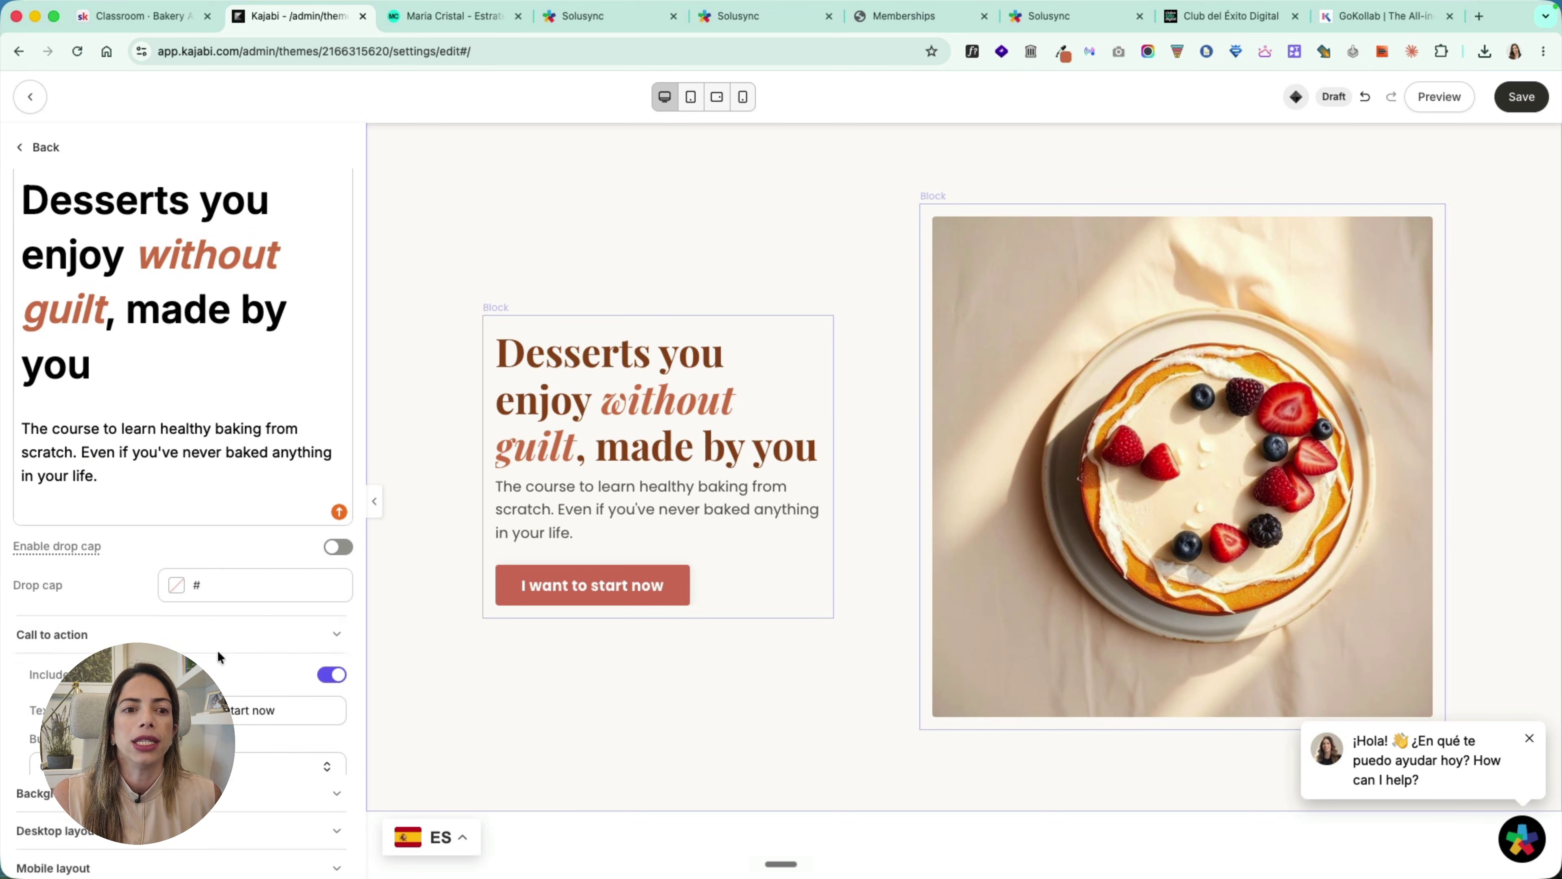
Step: Return to the page's section list, search the available sections for "3 colu" and add a 3 Column Text section
{"action": "left_click", "coordinate": [39, 148]}
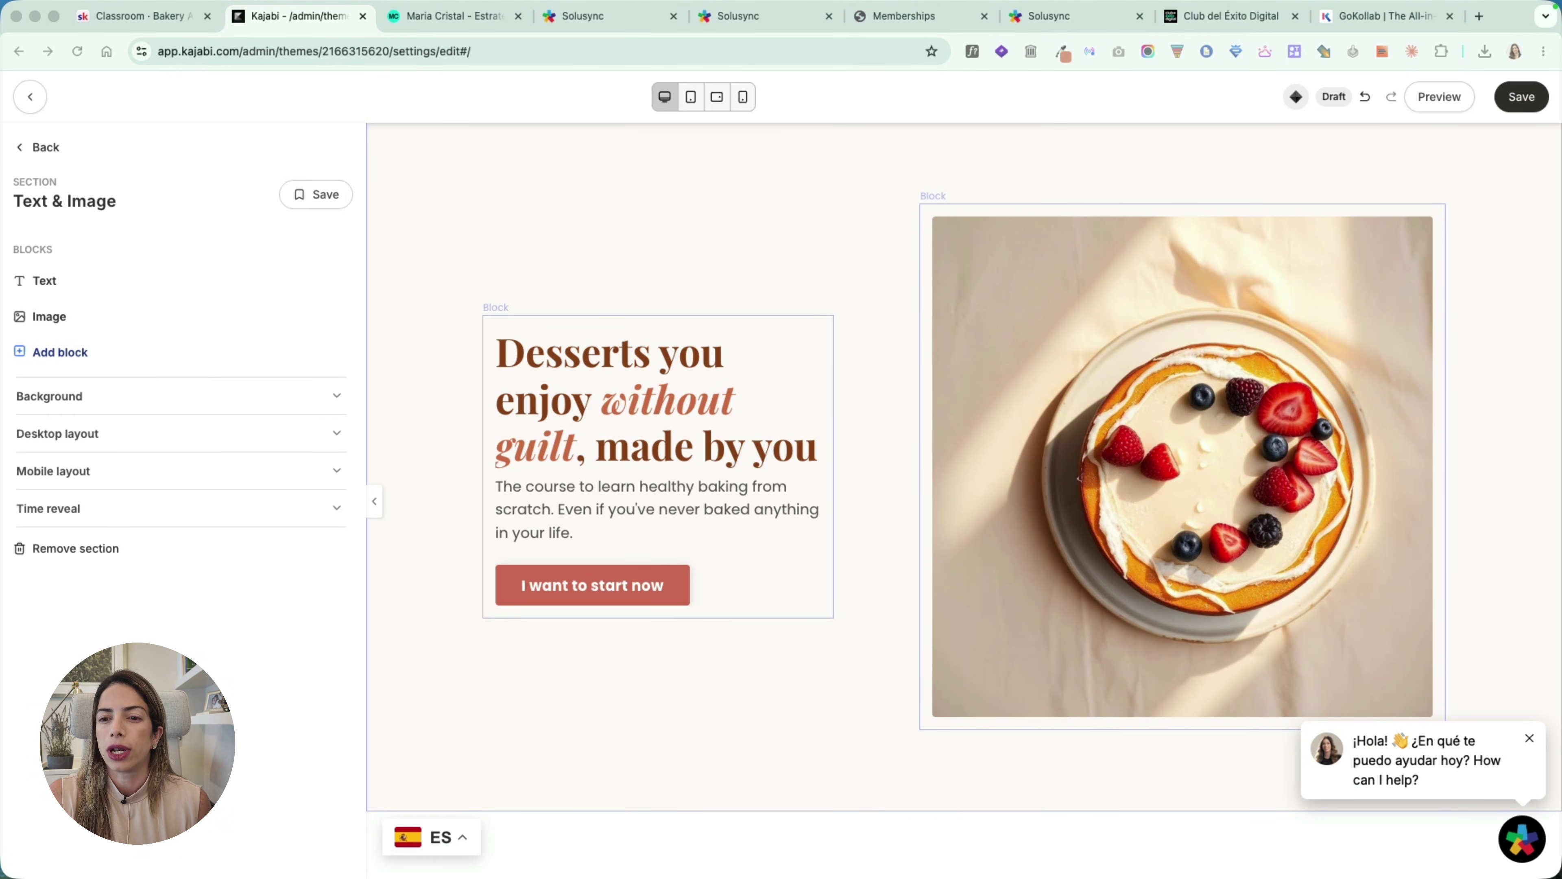
{"action": "left_click", "coordinate": [39, 147]}
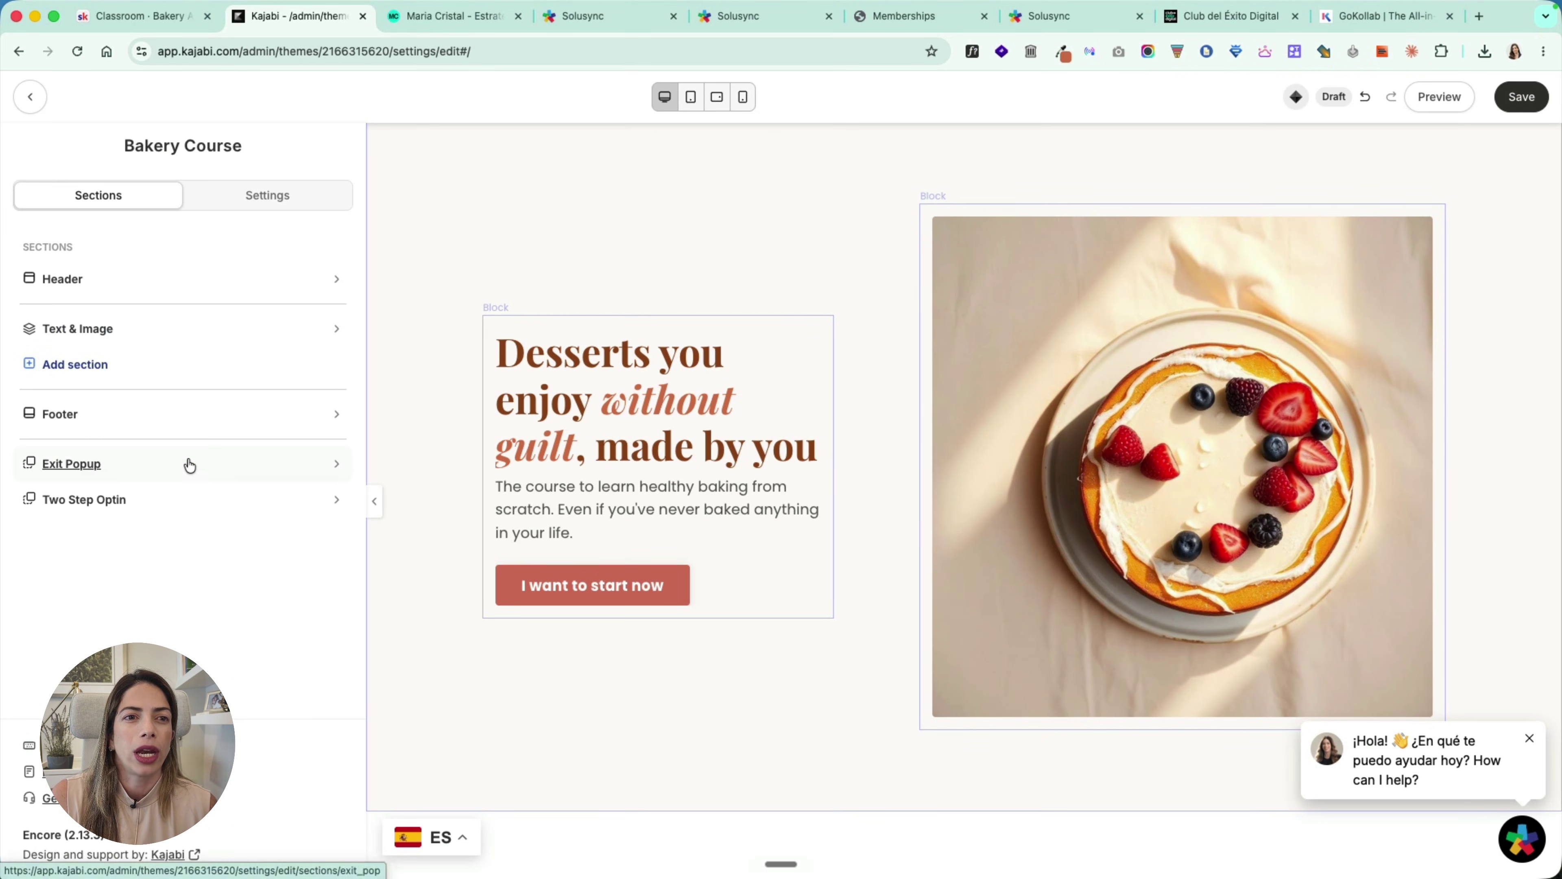
{"action": "left_click", "coordinate": [93, 364]}
{"action": "left_click", "coordinate": [223, 219]}
{"action": "type", "text": "3"}
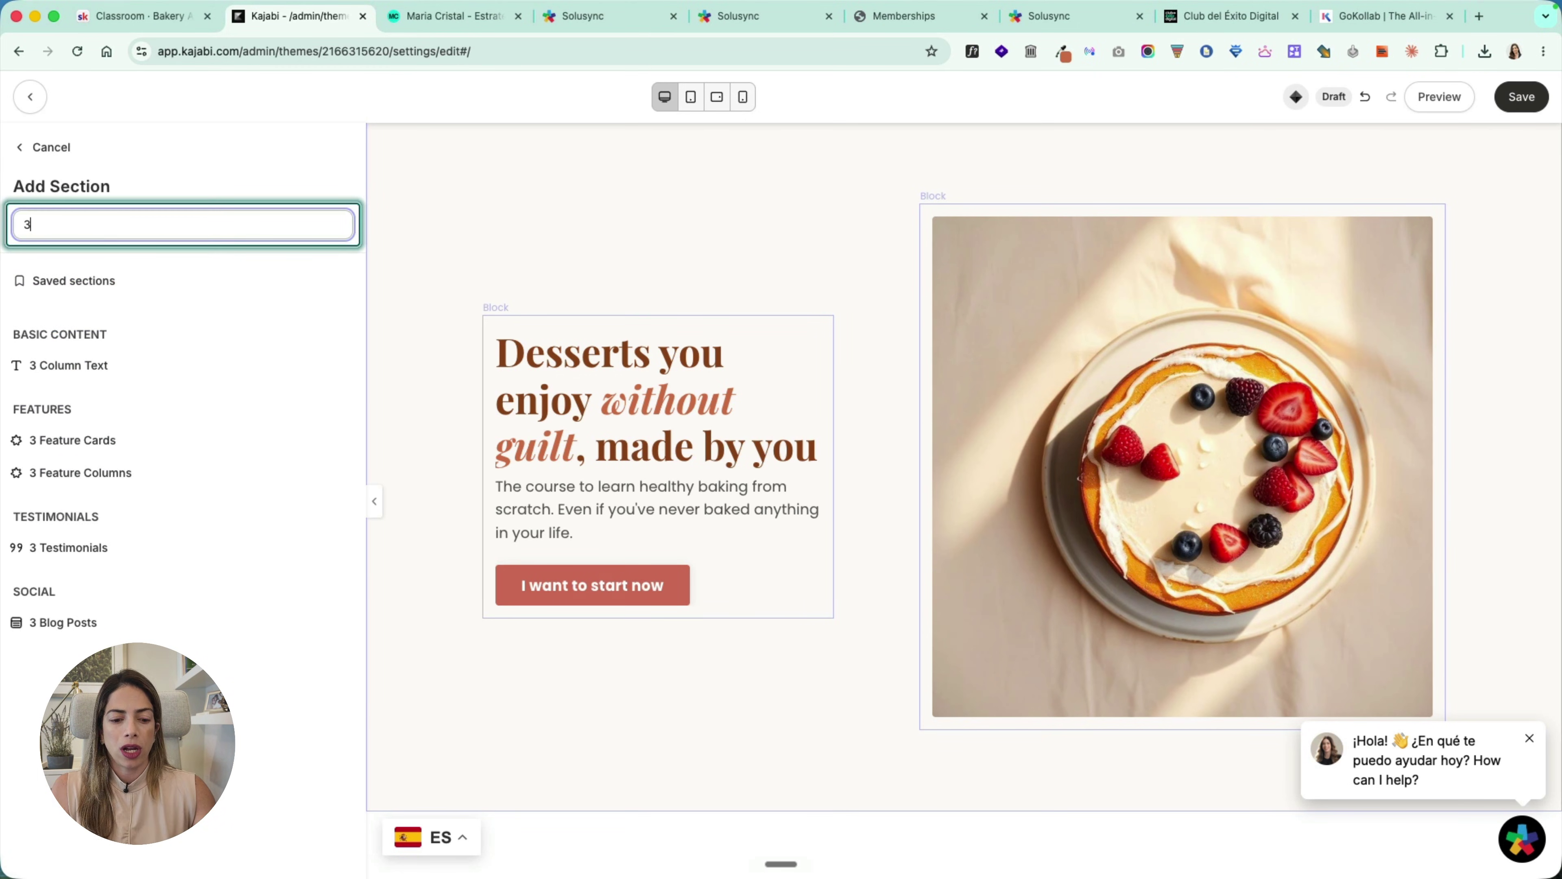
{"action": "type", "text": " colu"}
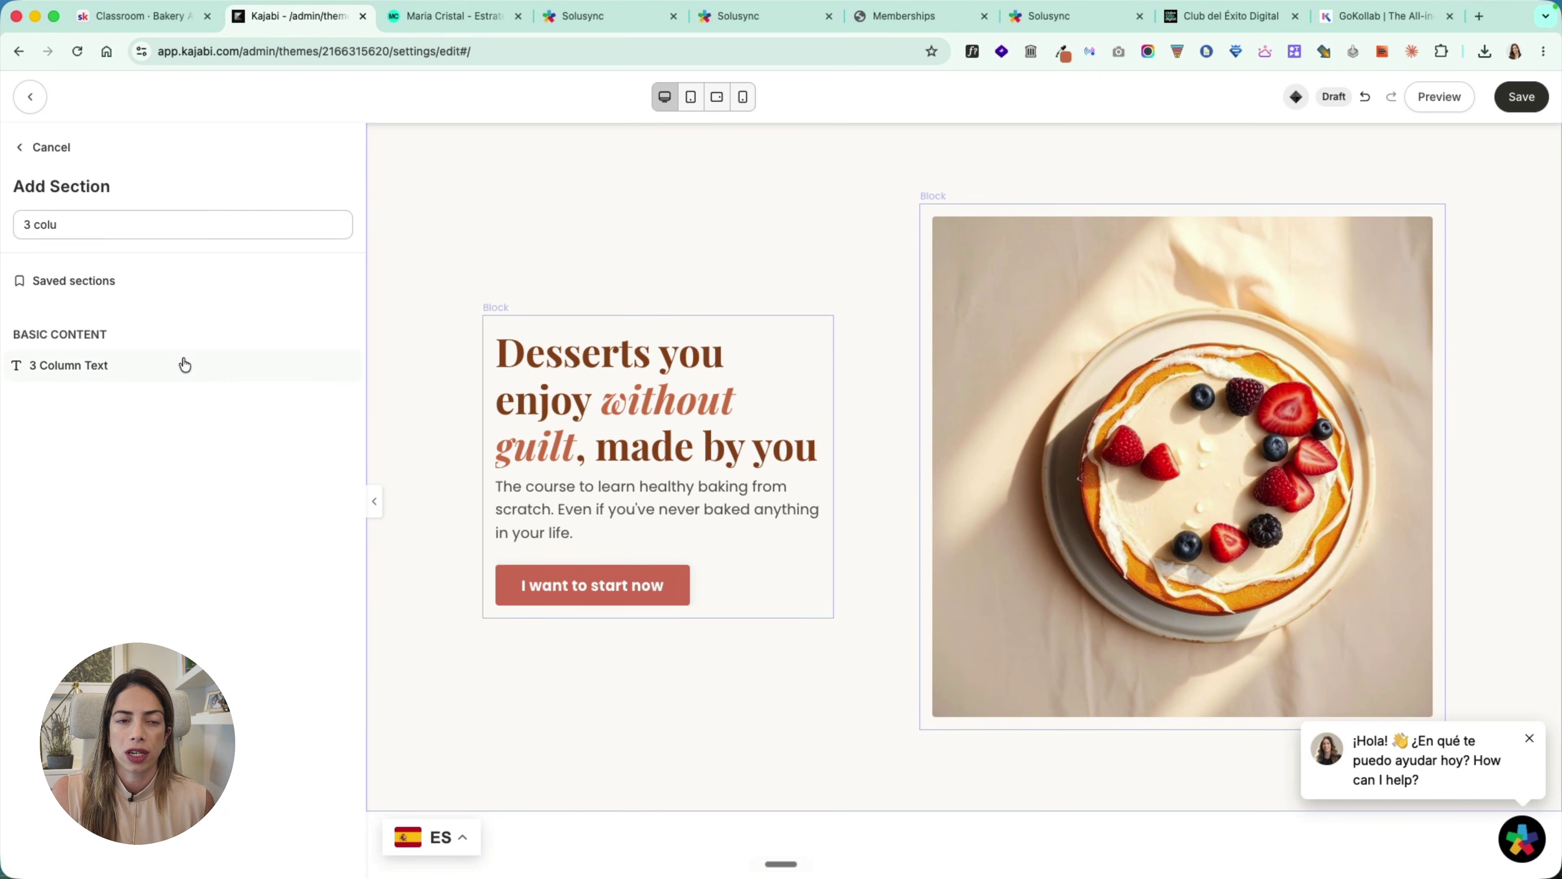
{"action": "mouse_move", "coordinate": [240, 364]}
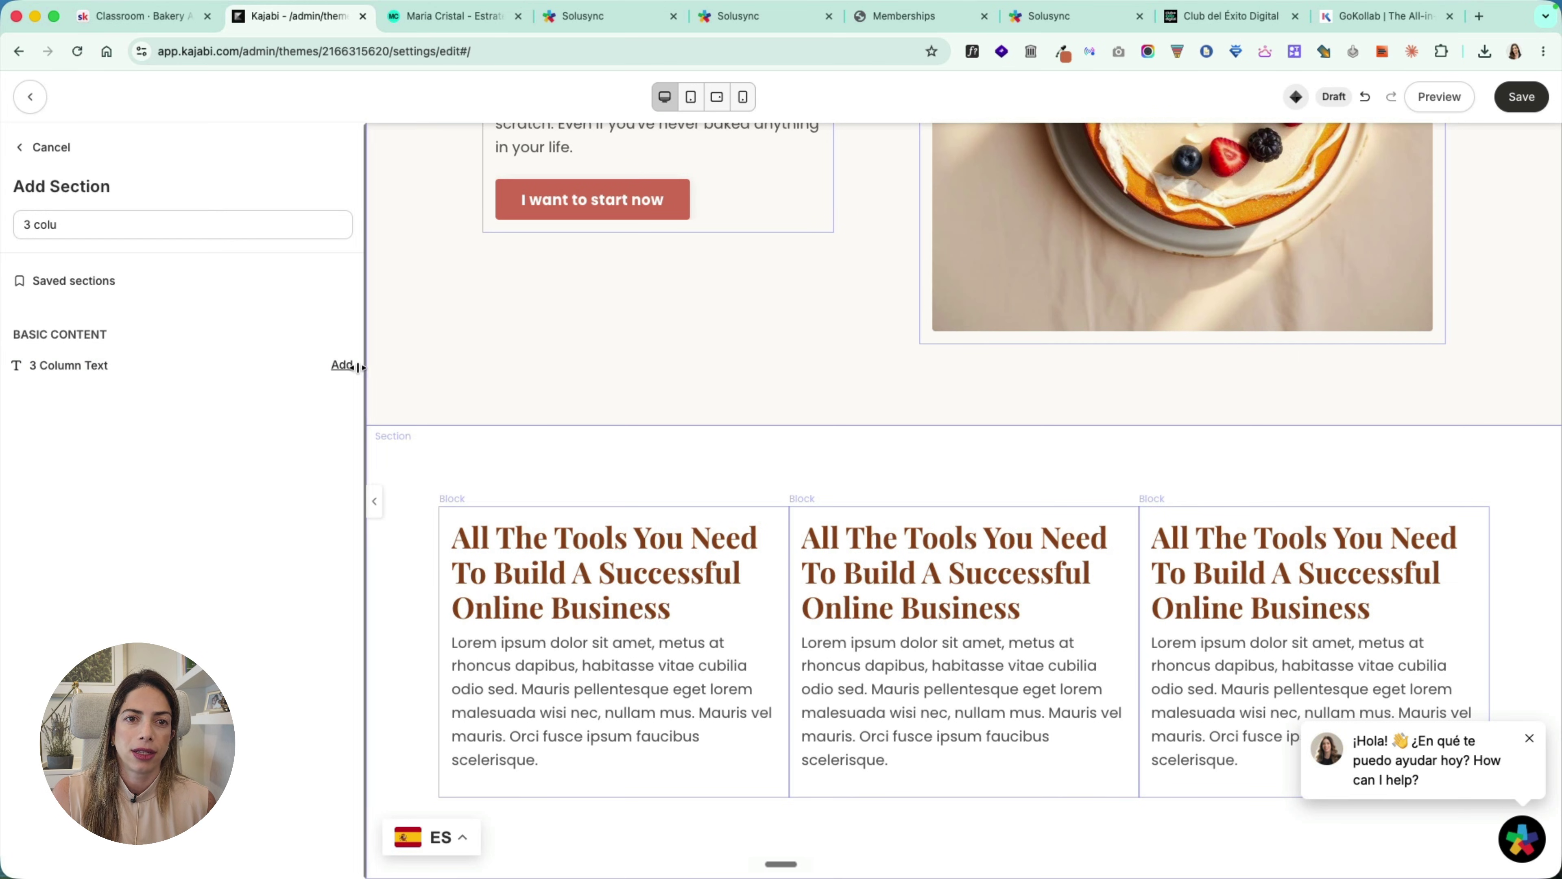
{"action": "left_click", "coordinate": [355, 366]}
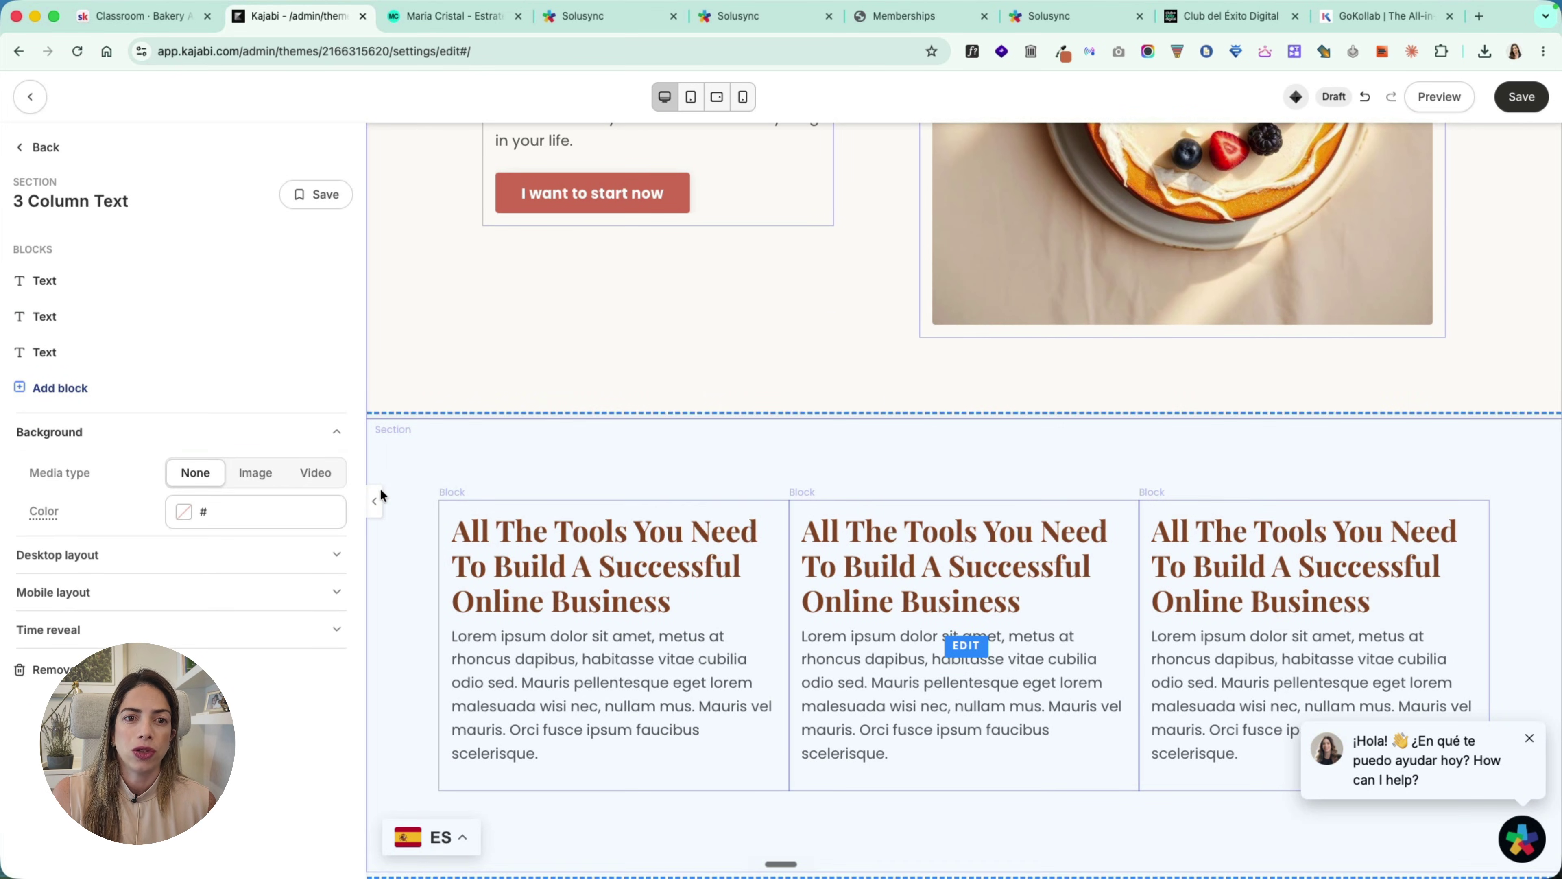
Step: Search the blocks for "tex", add a Text block to the 3 Column Text section and replace its content with the heading "Does this sound familiar?"
{"action": "left_click", "coordinate": [59, 388]}
{"action": "left_click", "coordinate": [74, 216]}
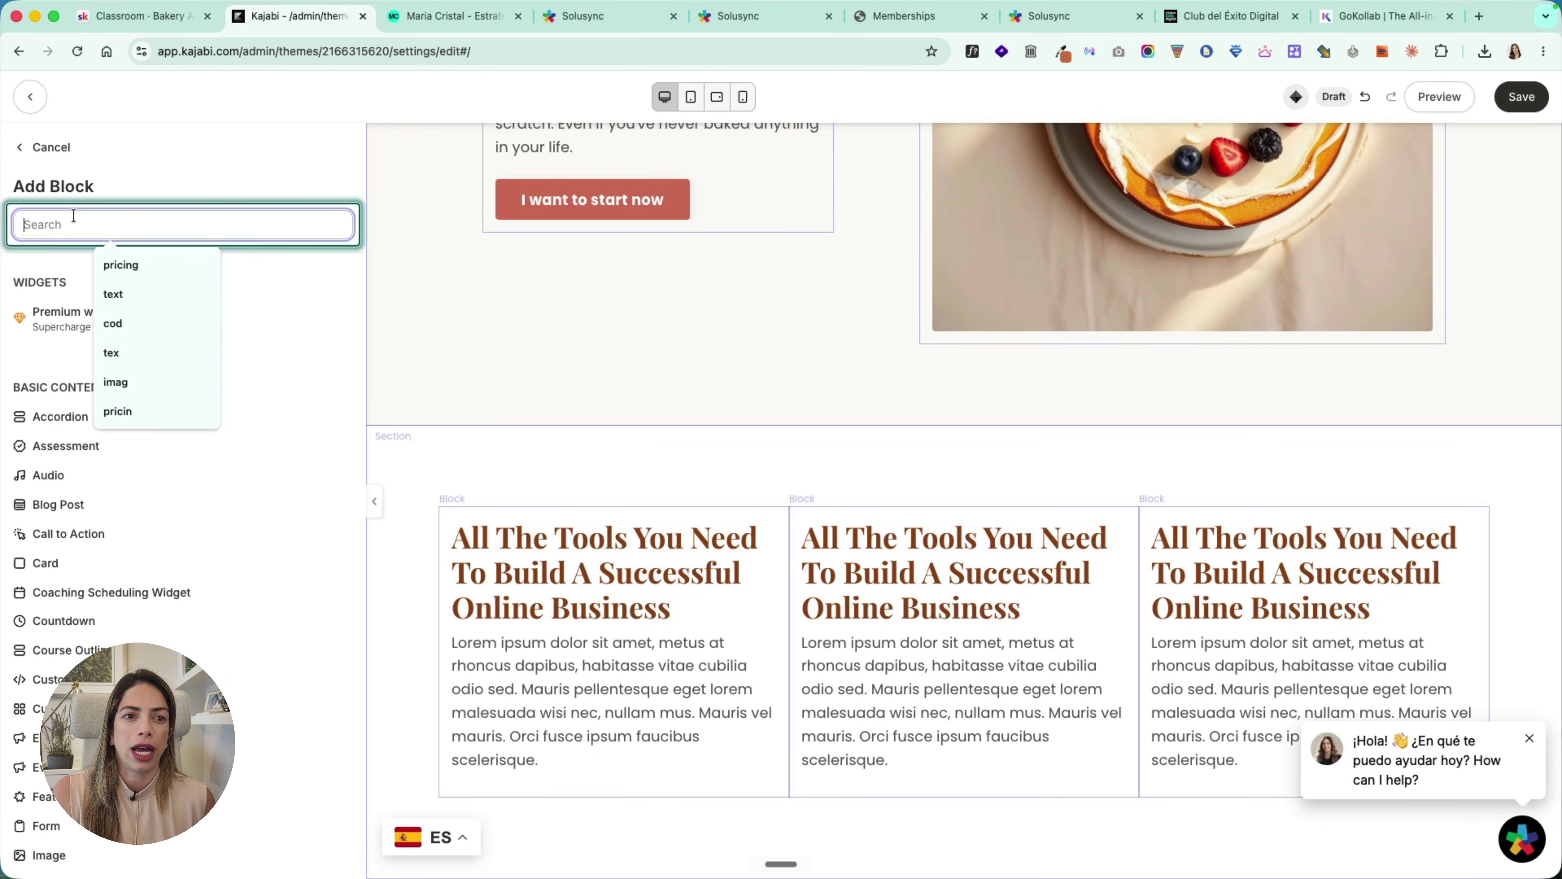
{"action": "type", "text": "tex"}
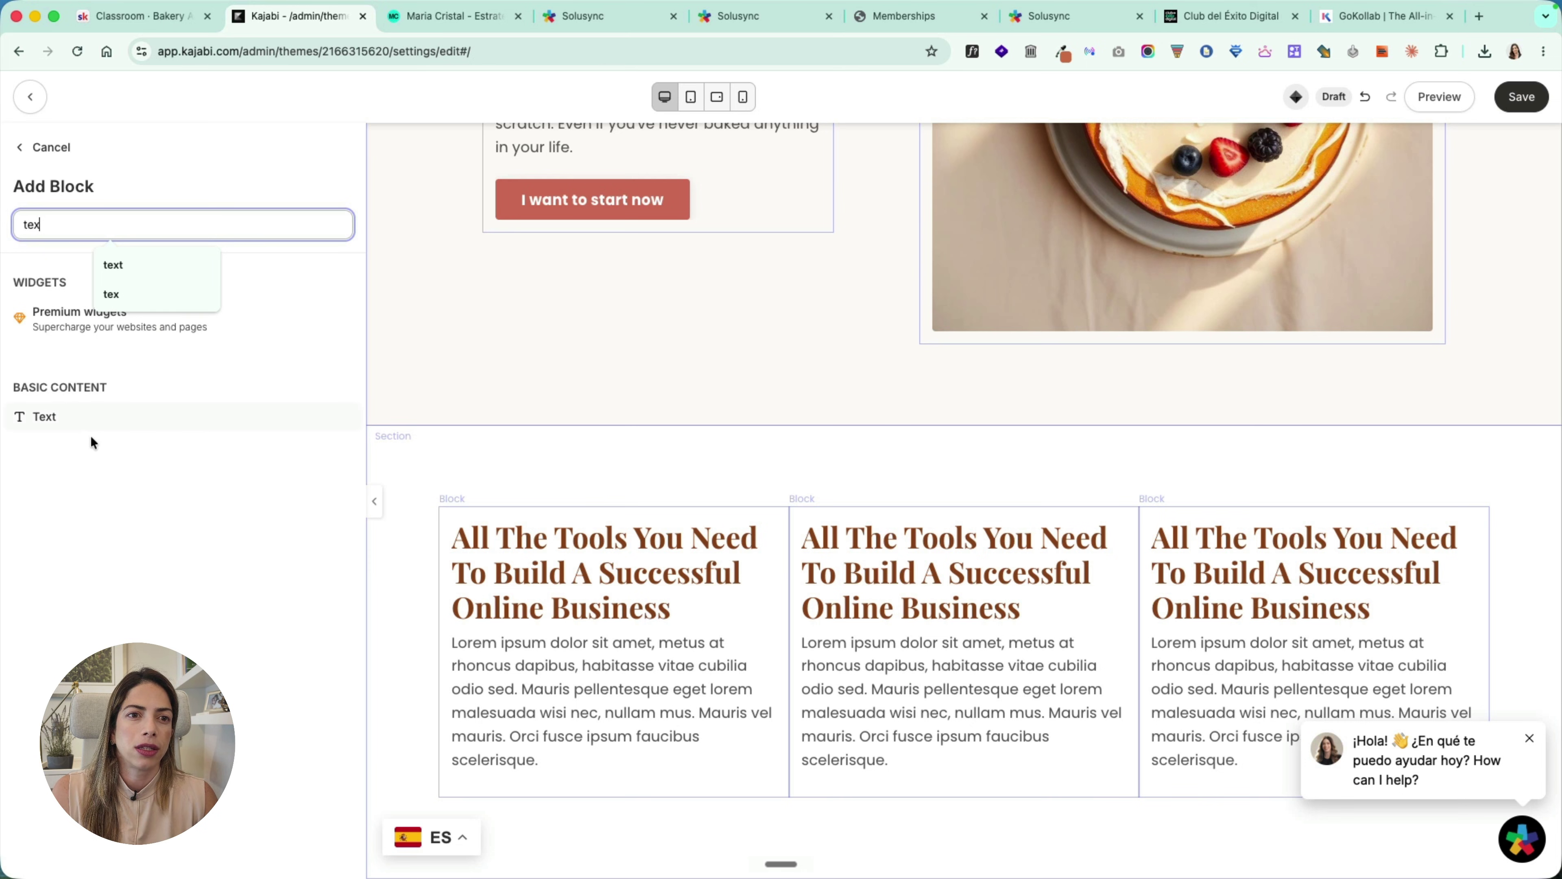
{"action": "left_click", "coordinate": [92, 419]}
{"action": "scroll", "coordinate": [184, 467], "scroll_direction": "down", "scroll_amount": 5}
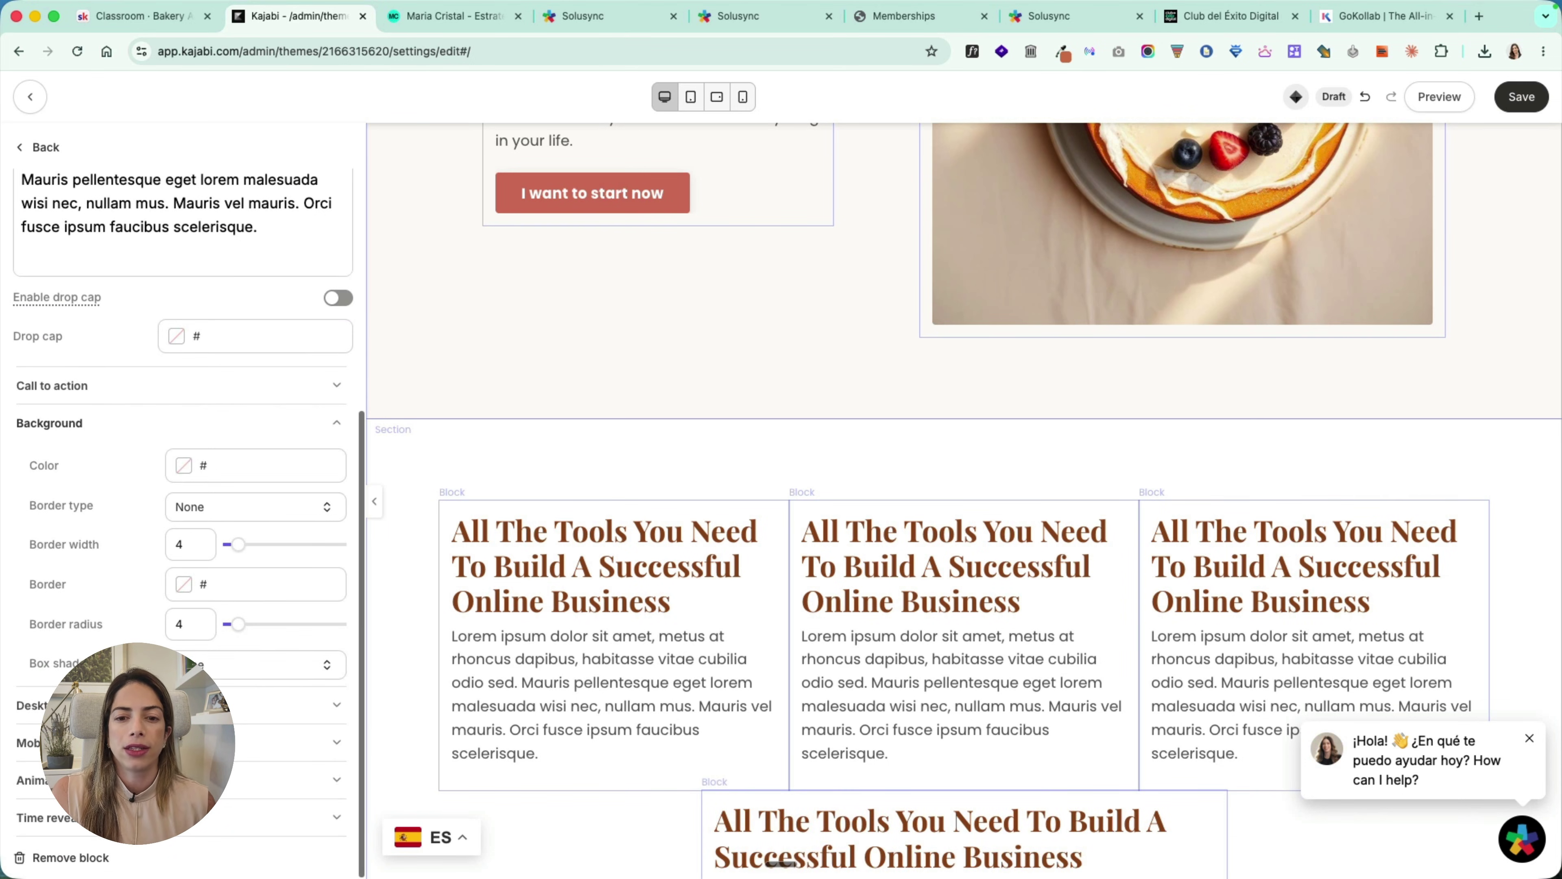
{"action": "left_click", "coordinate": [268, 218]}
{"action": "key", "text": "ctrl+a"}
{"action": "type", "text": "Does this sound familiar?"}
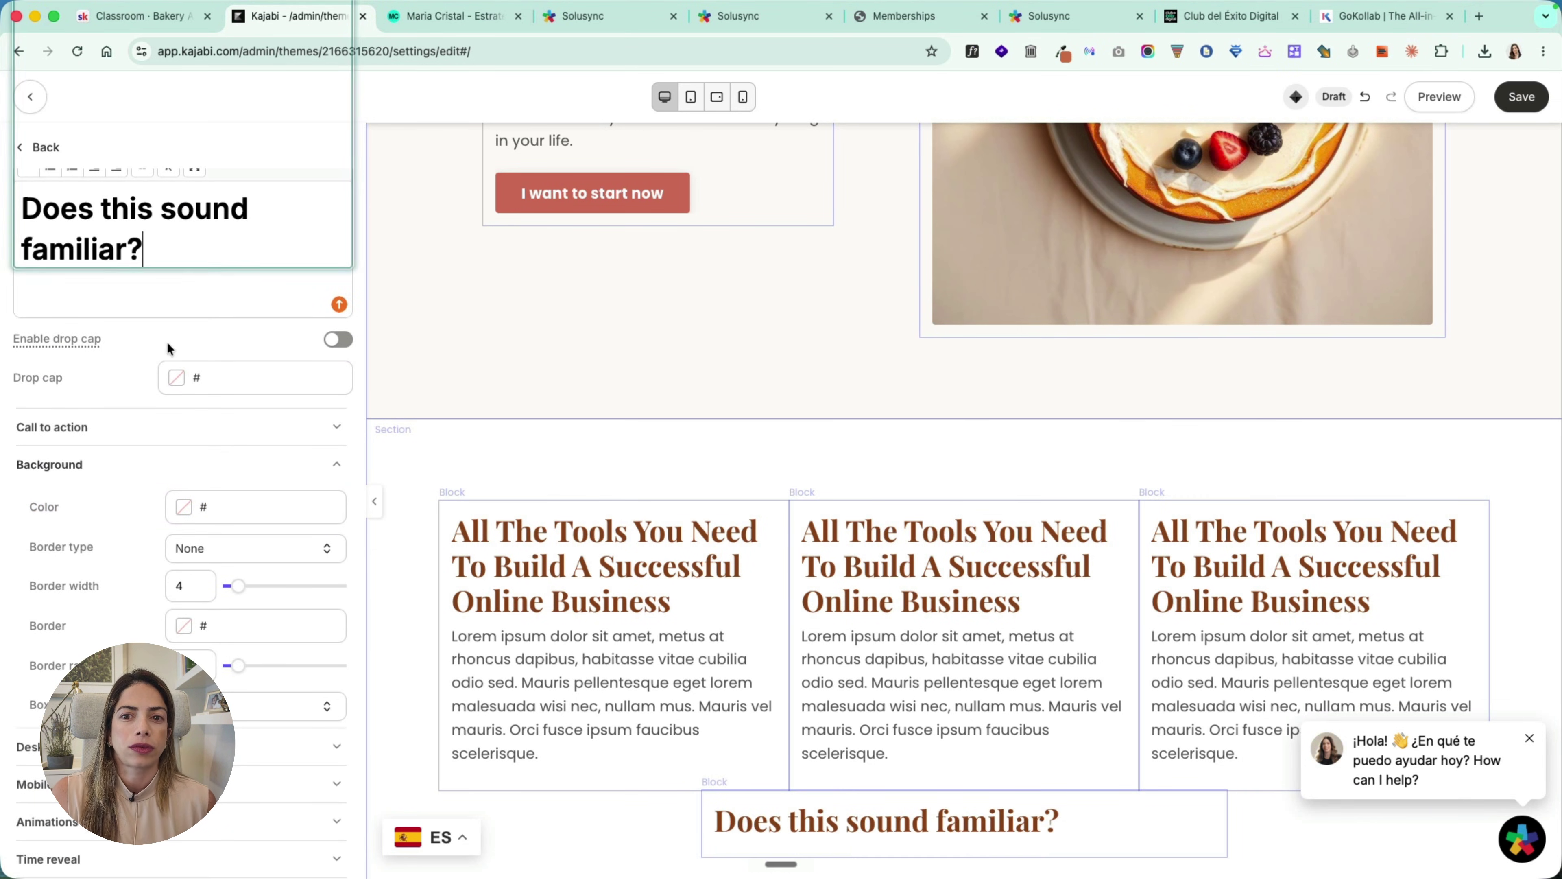
{"action": "scroll", "coordinate": [558, 489], "scroll_direction": "down", "scroll_amount": 2}
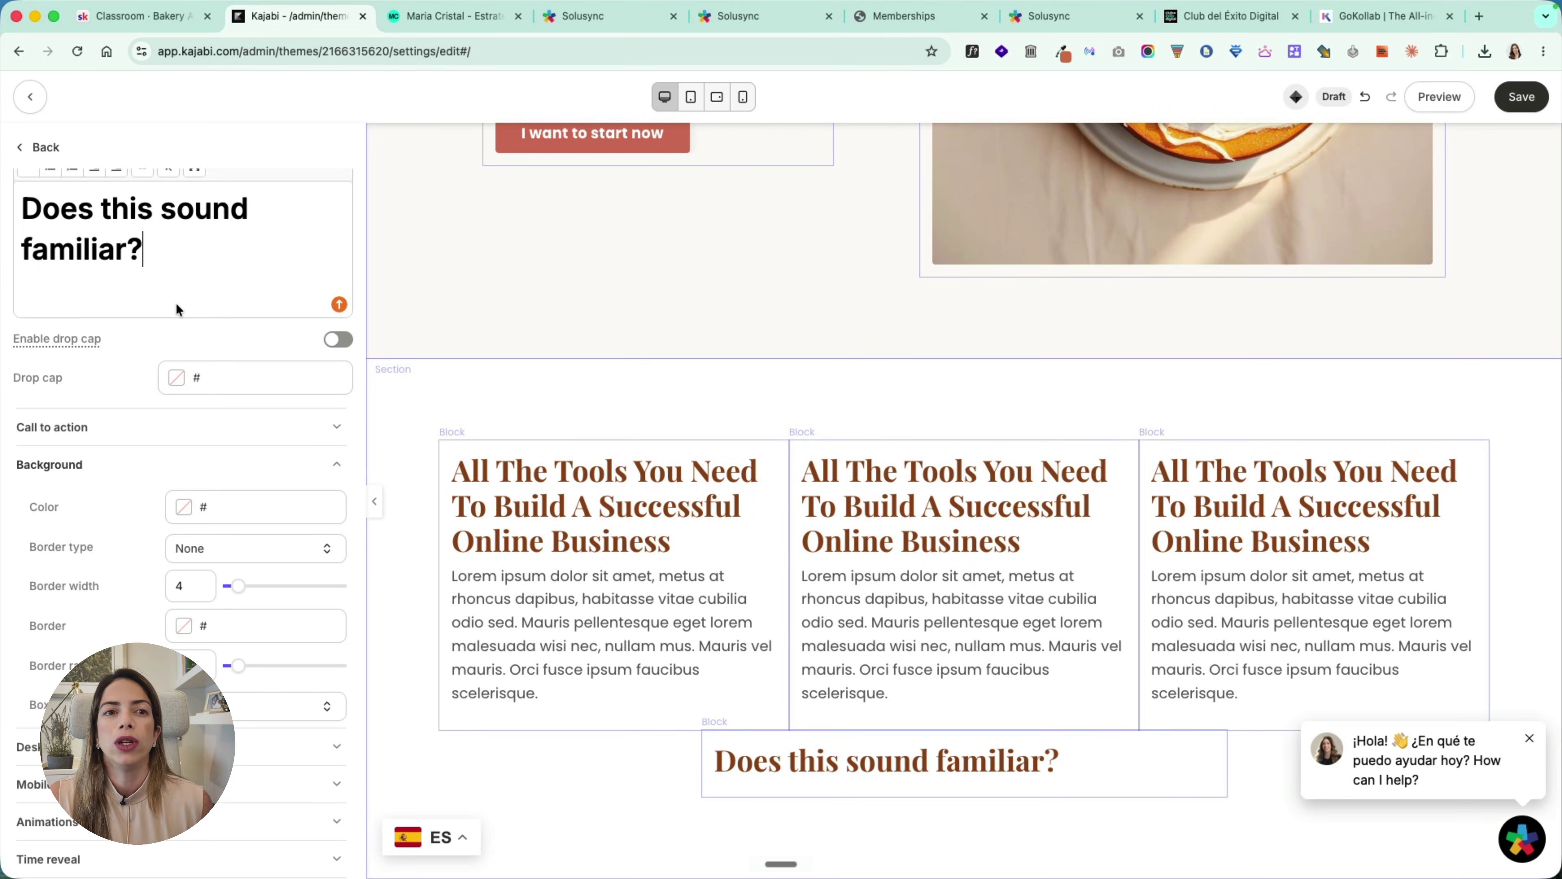
Step: Move the "Does this sound familiar?" block ahead of the three text columns and place it on its own row on desktop
{"action": "left_click", "coordinate": [44, 149]}
{"action": "left_click_drag", "start_coordinate": [257, 392], "coordinate": [211, 281]}
{"action": "left_click", "coordinate": [126, 284]}
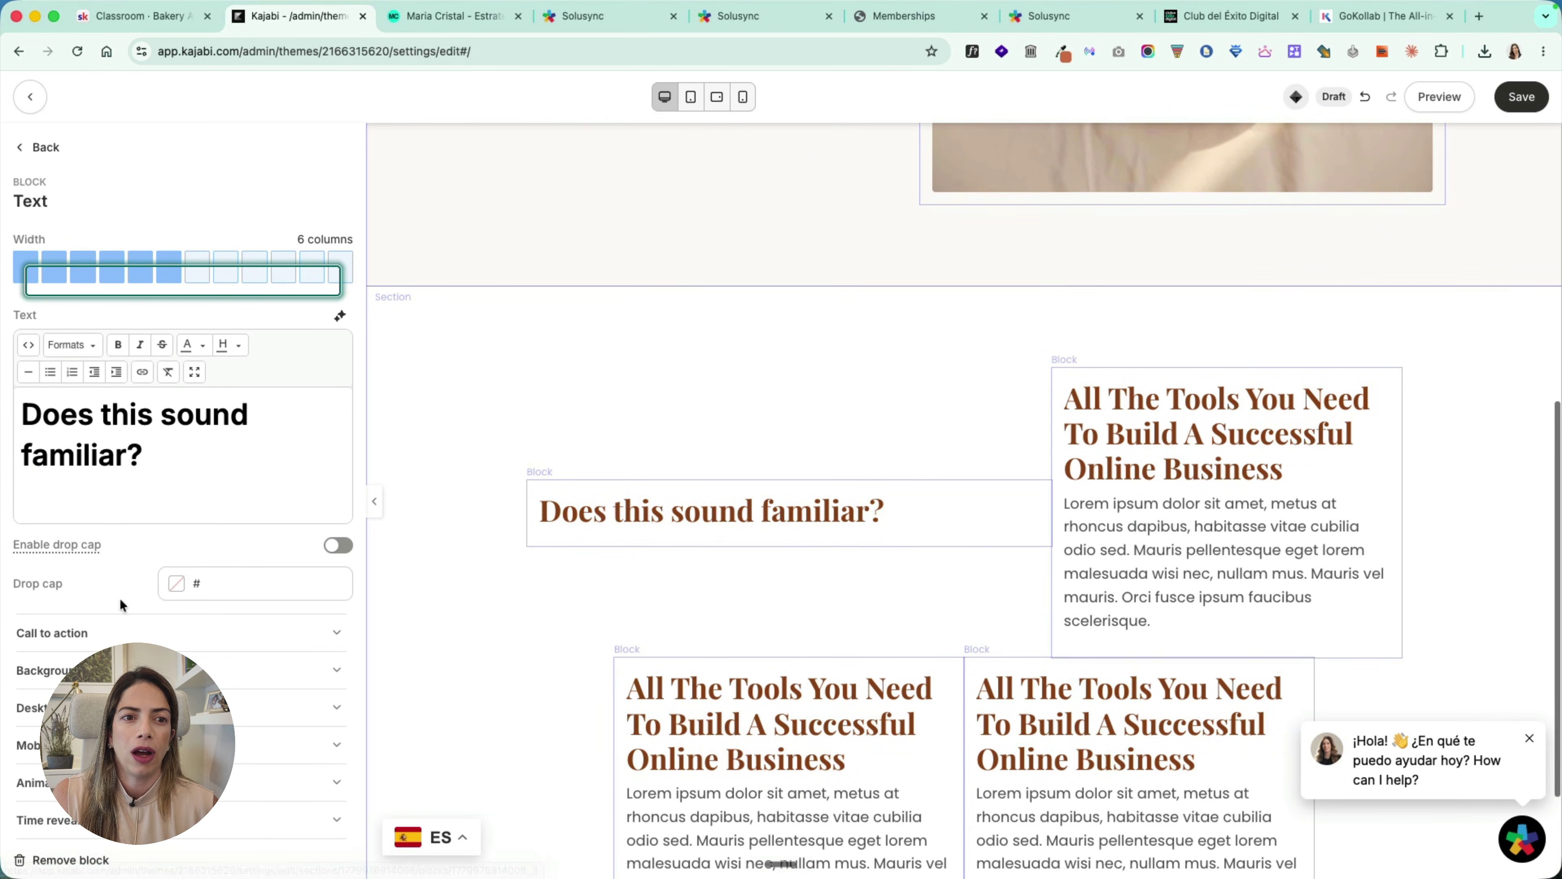
{"action": "left_click", "coordinate": [337, 707]}
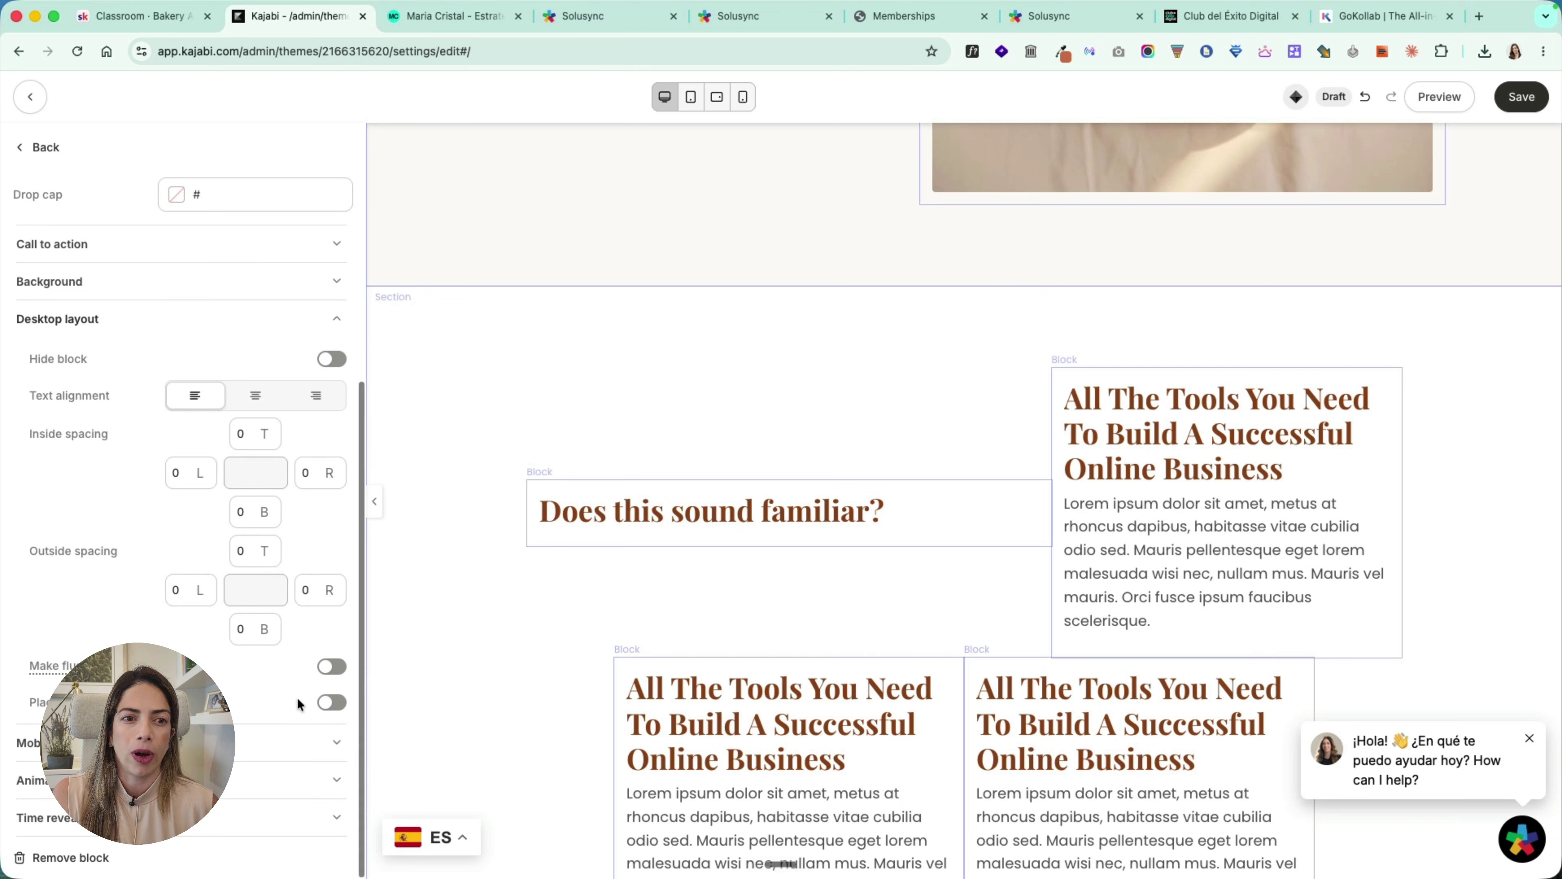
{"action": "left_click", "coordinate": [332, 702]}
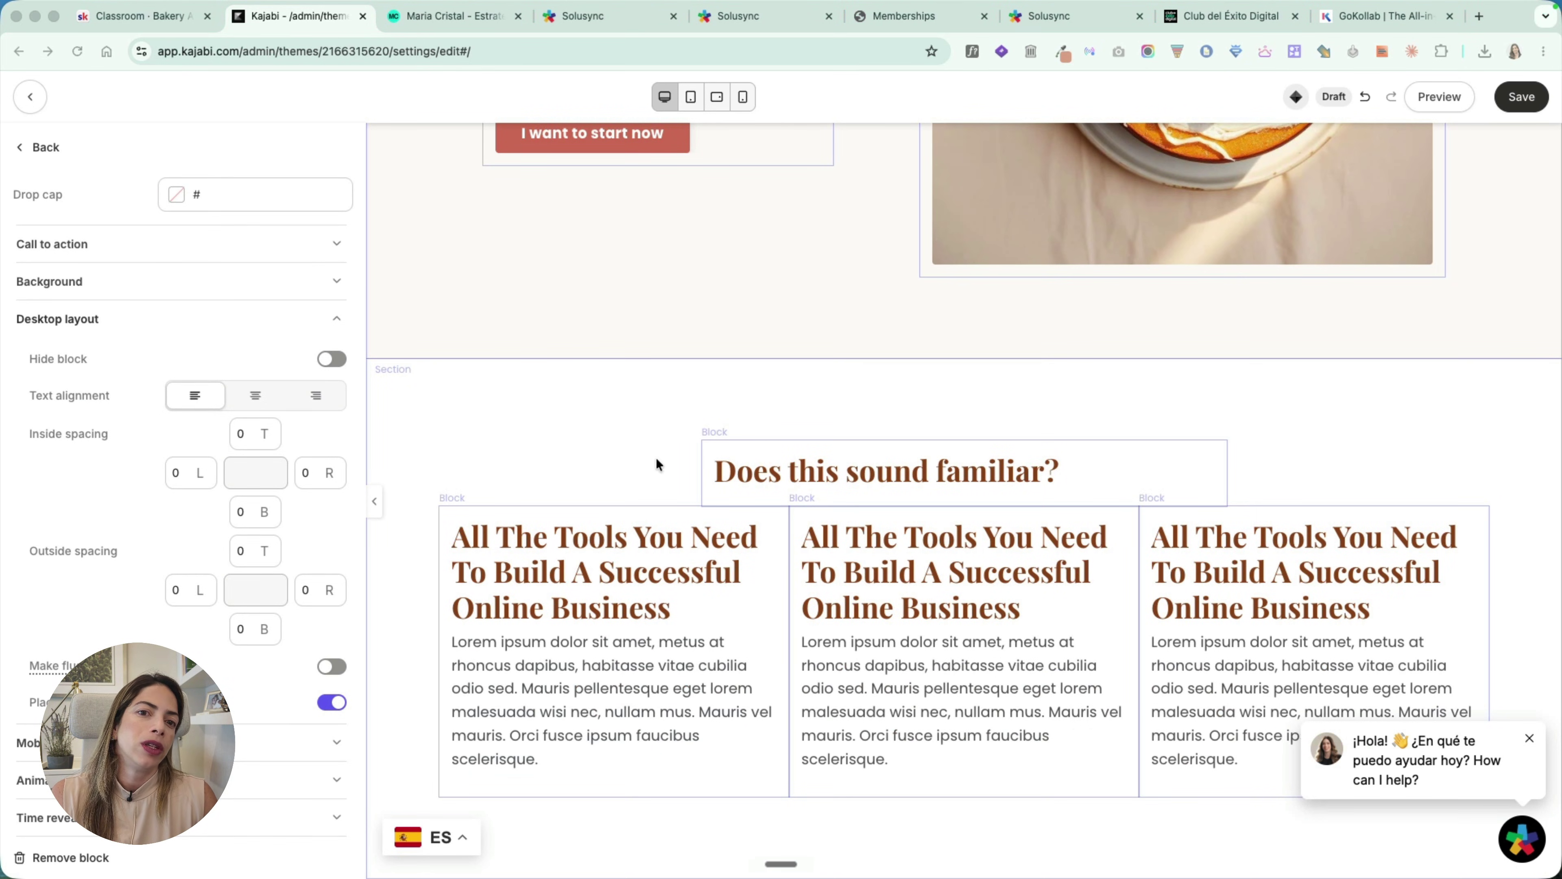
Step: Replace the first column's content with the plain paragraph "You want to eat well but everything "healthy" tastes like cardboard."
{"action": "left_click", "coordinate": [603, 573]}
{"action": "key", "text": "ctrl+a"}
{"action": "type", "text": "You want to eat well but everything \"healthy\" tastes like cardboard."}
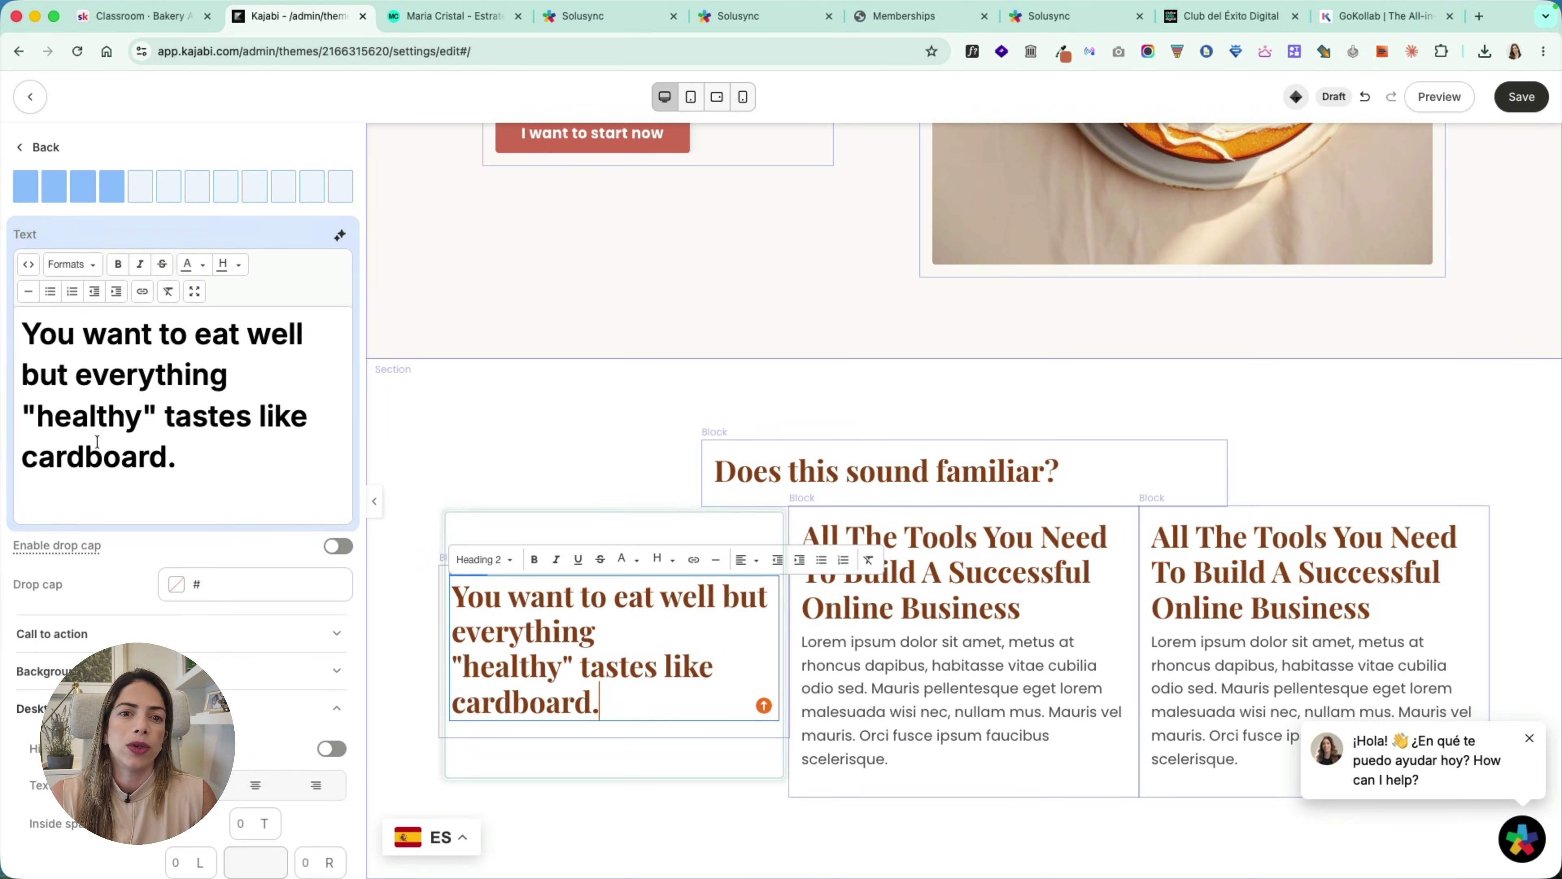
{"action": "left_click", "coordinate": [251, 495]}
{"action": "key", "text": "super+a"}
{"action": "type", "text": "You want to eat well but everything \"healthy\" tastes like cardboard."}
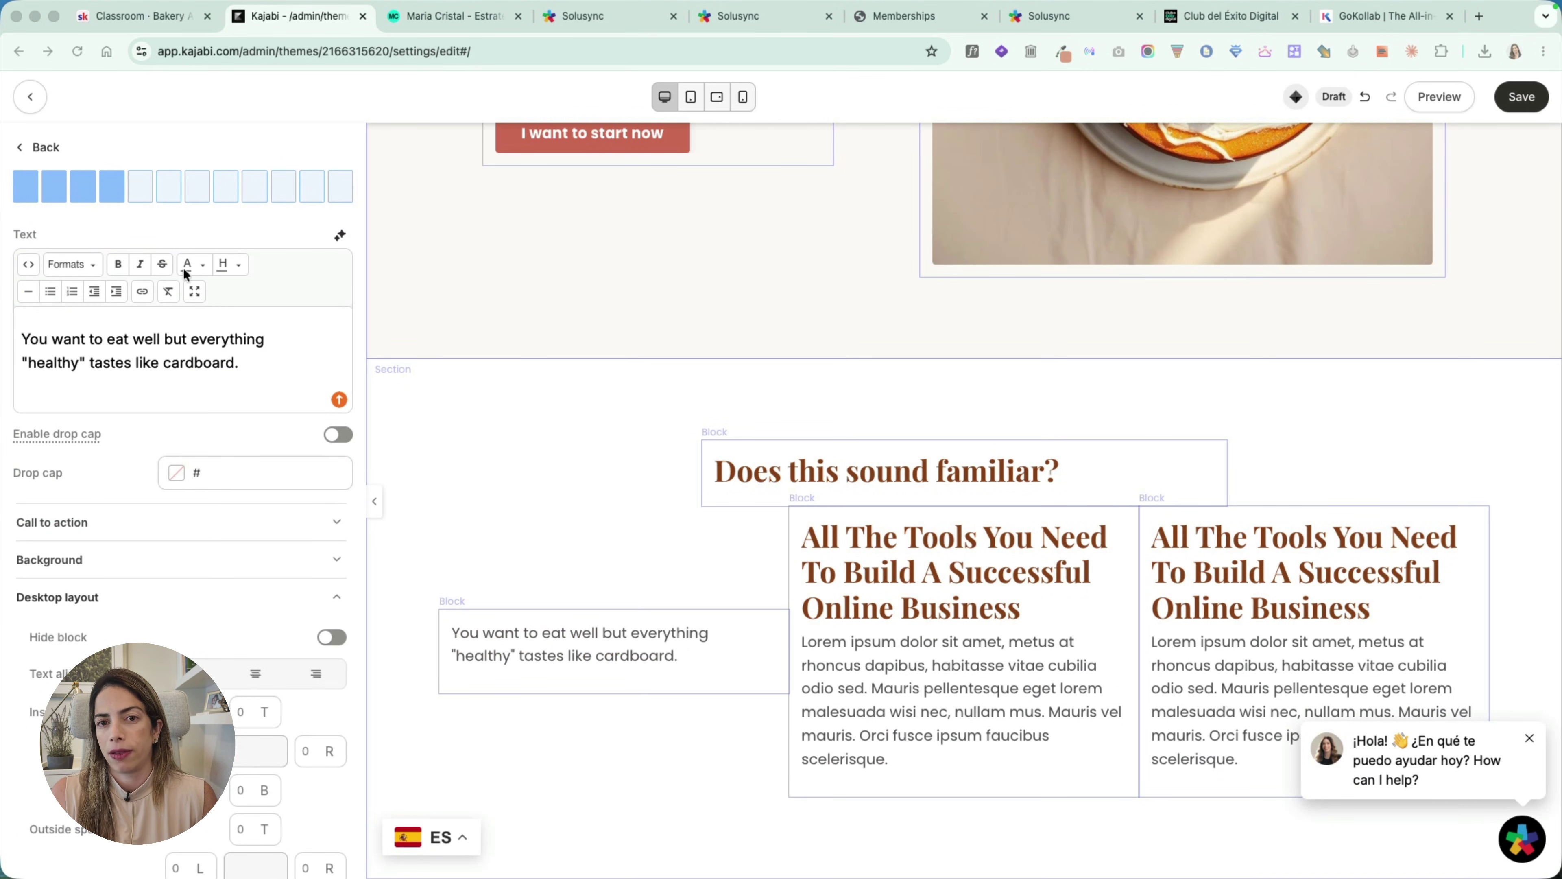
Step: Replace the second column's content with "Store-bought desserts are loaded with sugar and ingredients you don't understand."
{"action": "left_click", "coordinate": [905, 577]}
{"action": "type", "text": "Store-bought desserts are loaded with sugar and ingredients you don't understand."}
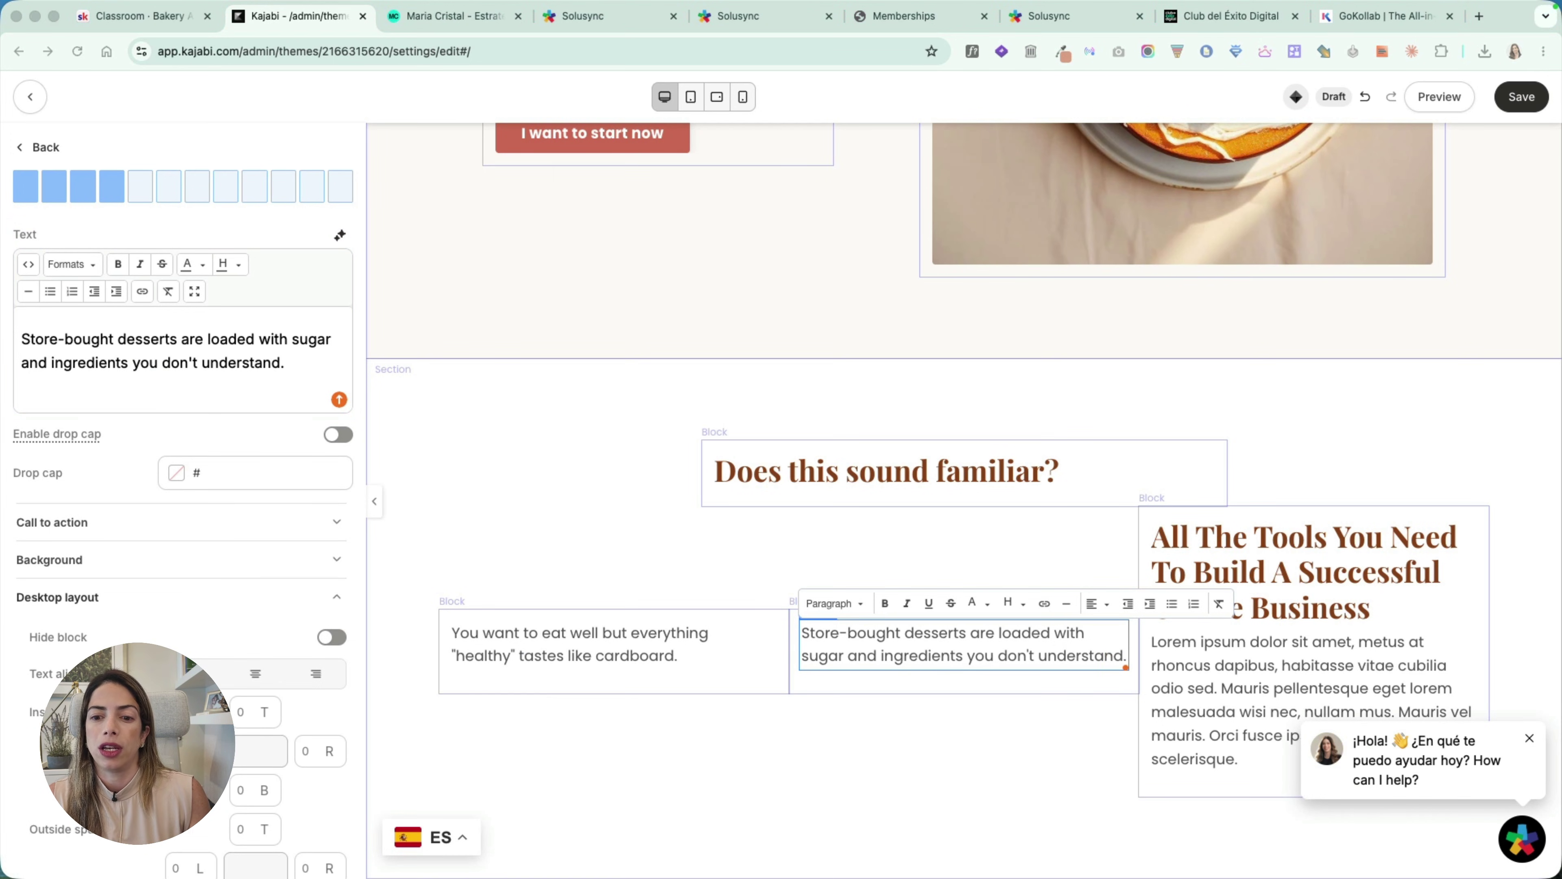
Step: Replace the third column's content with "You tried at home and it came out dry, ugly, or just didn't taste good."
{"action": "left_click", "coordinate": [1341, 614]}
{"action": "key", "text": "super+a"}
{"action": "type", "text": "You tried at home and it came out dry, ugly, or just didn't taste good."}
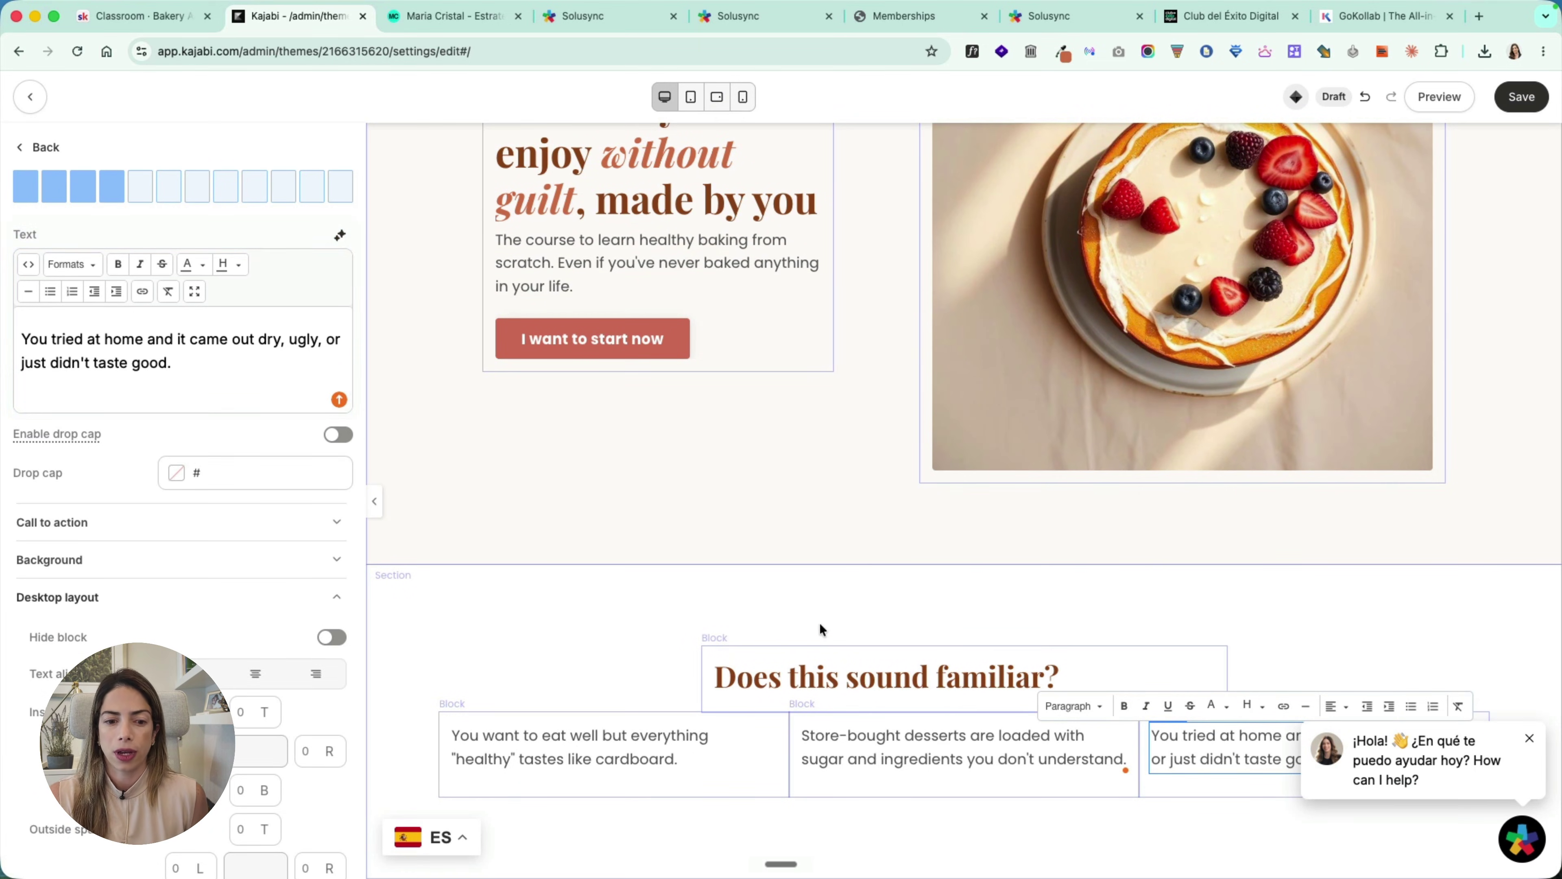
Step: Set the background color of the "Does this sound familiar?" three-column section to #F4F2EA
{"action": "left_click", "coordinate": [404, 588]}
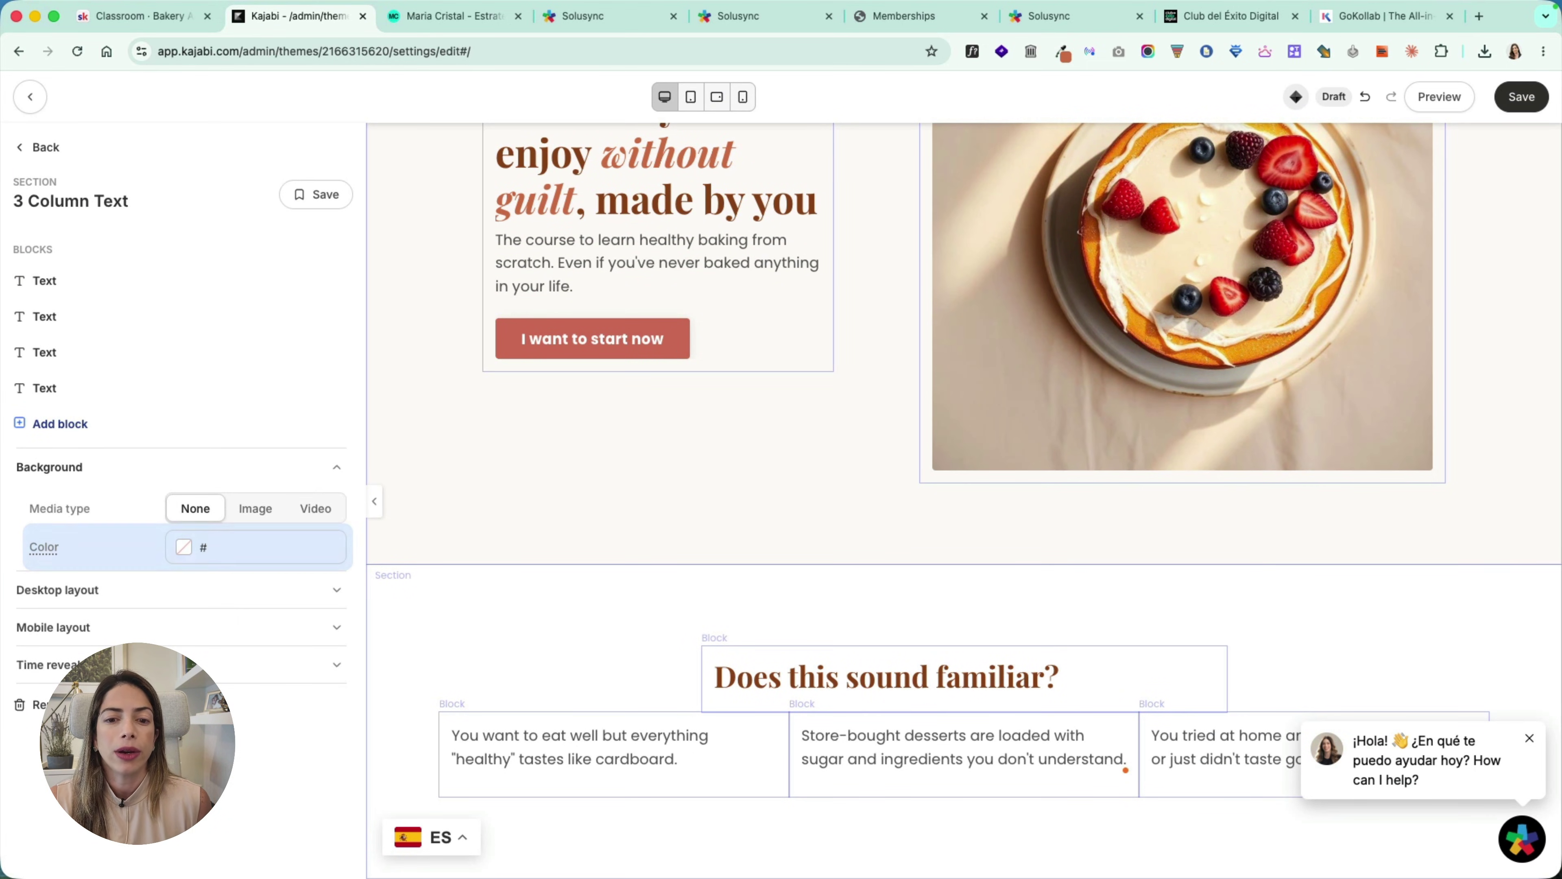
{"action": "left_click", "coordinate": [453, 484]}
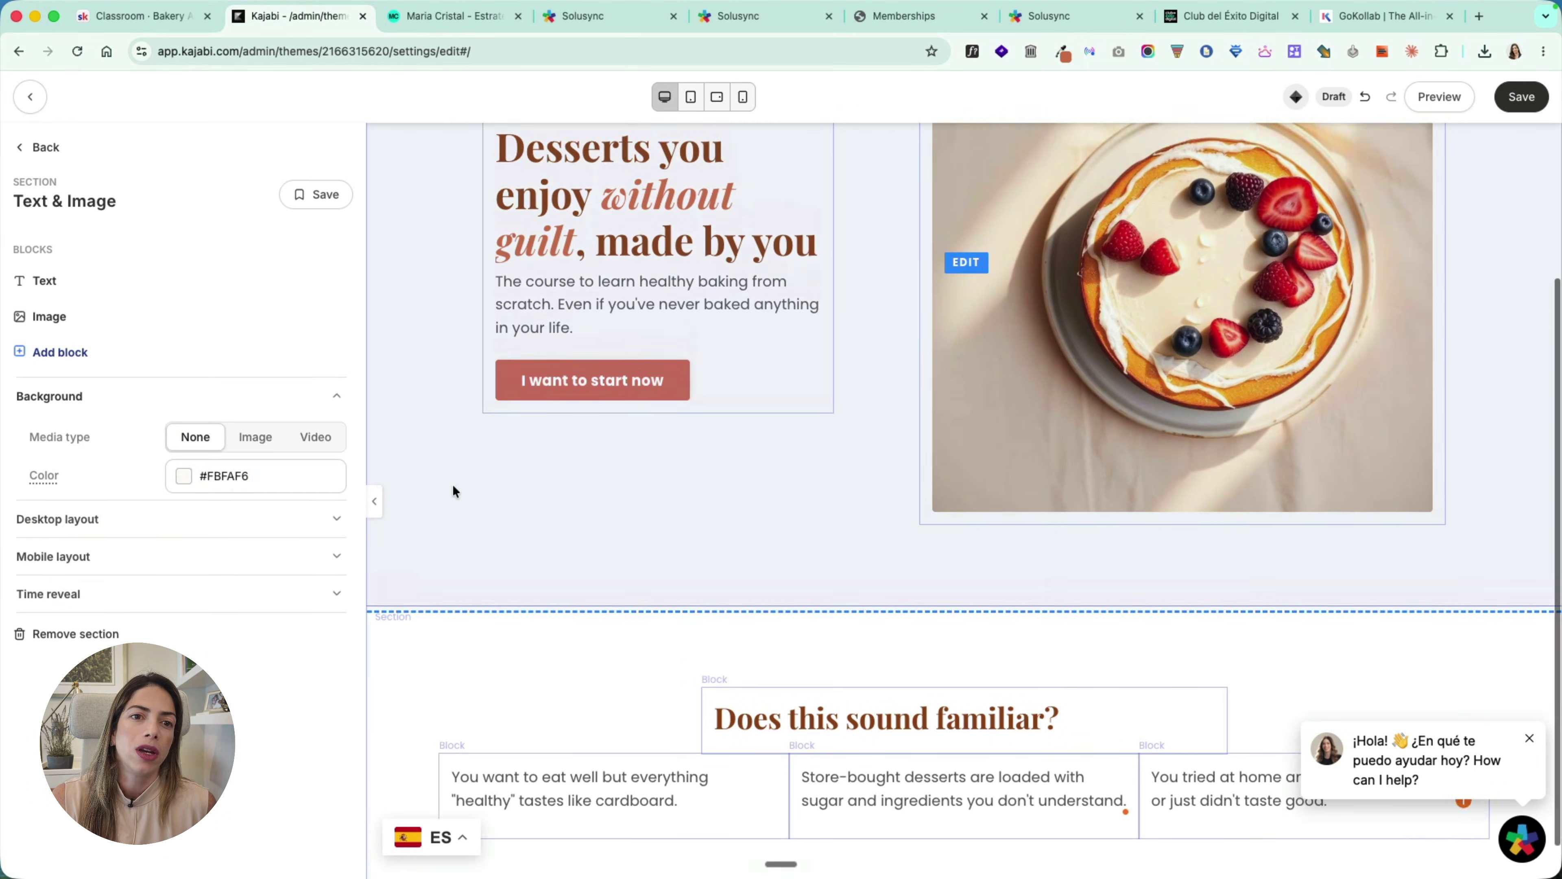
{"action": "left_click", "coordinate": [214, 475]}
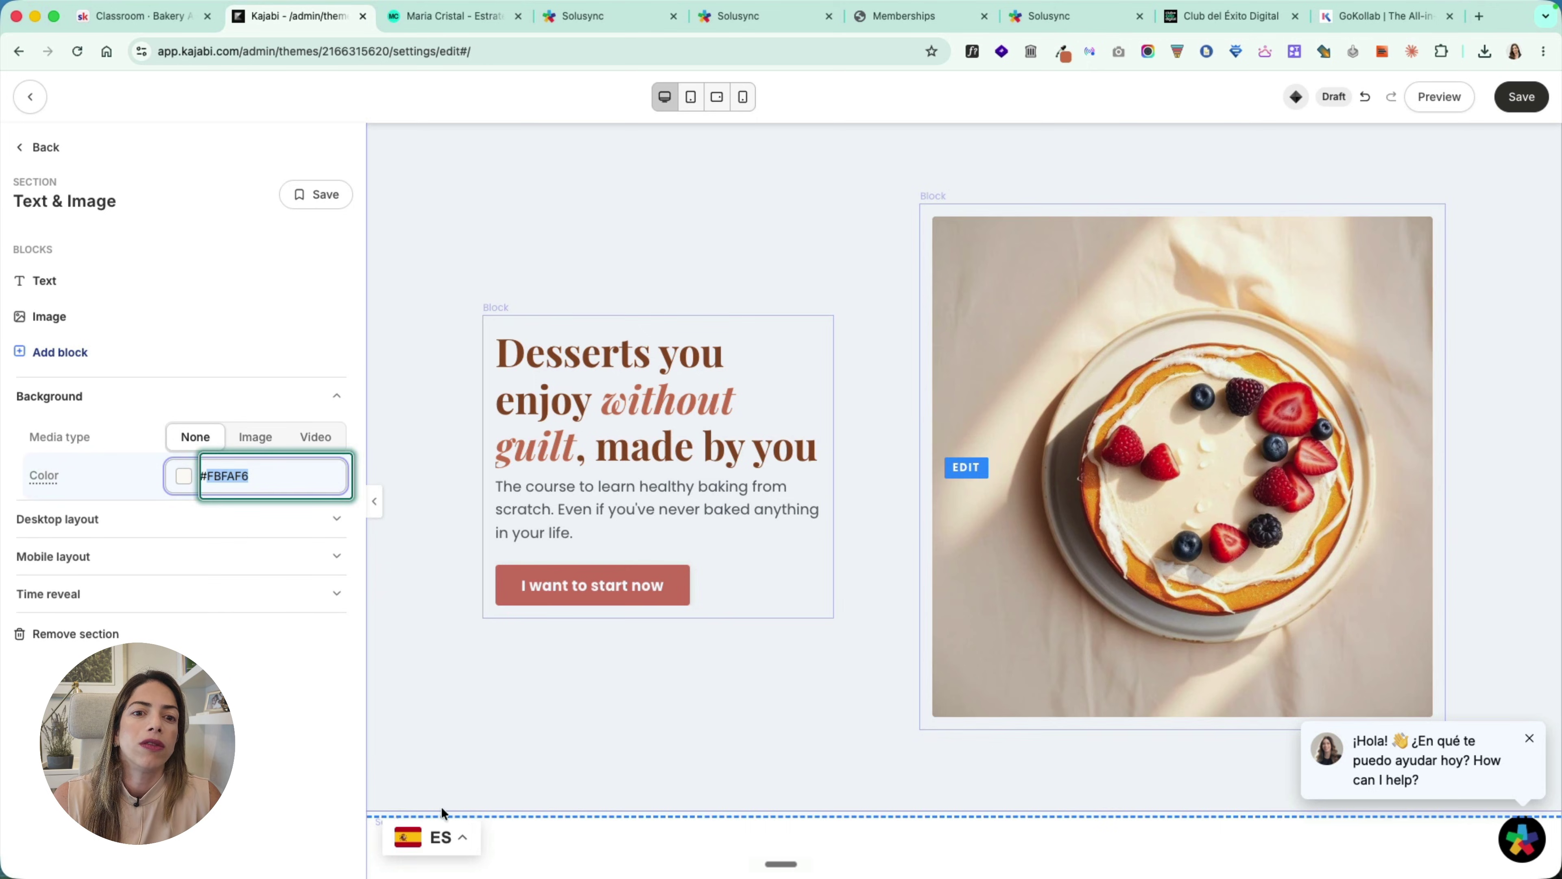
{"action": "left_click", "coordinate": [551, 838]}
{"action": "left_click", "coordinate": [185, 546]}
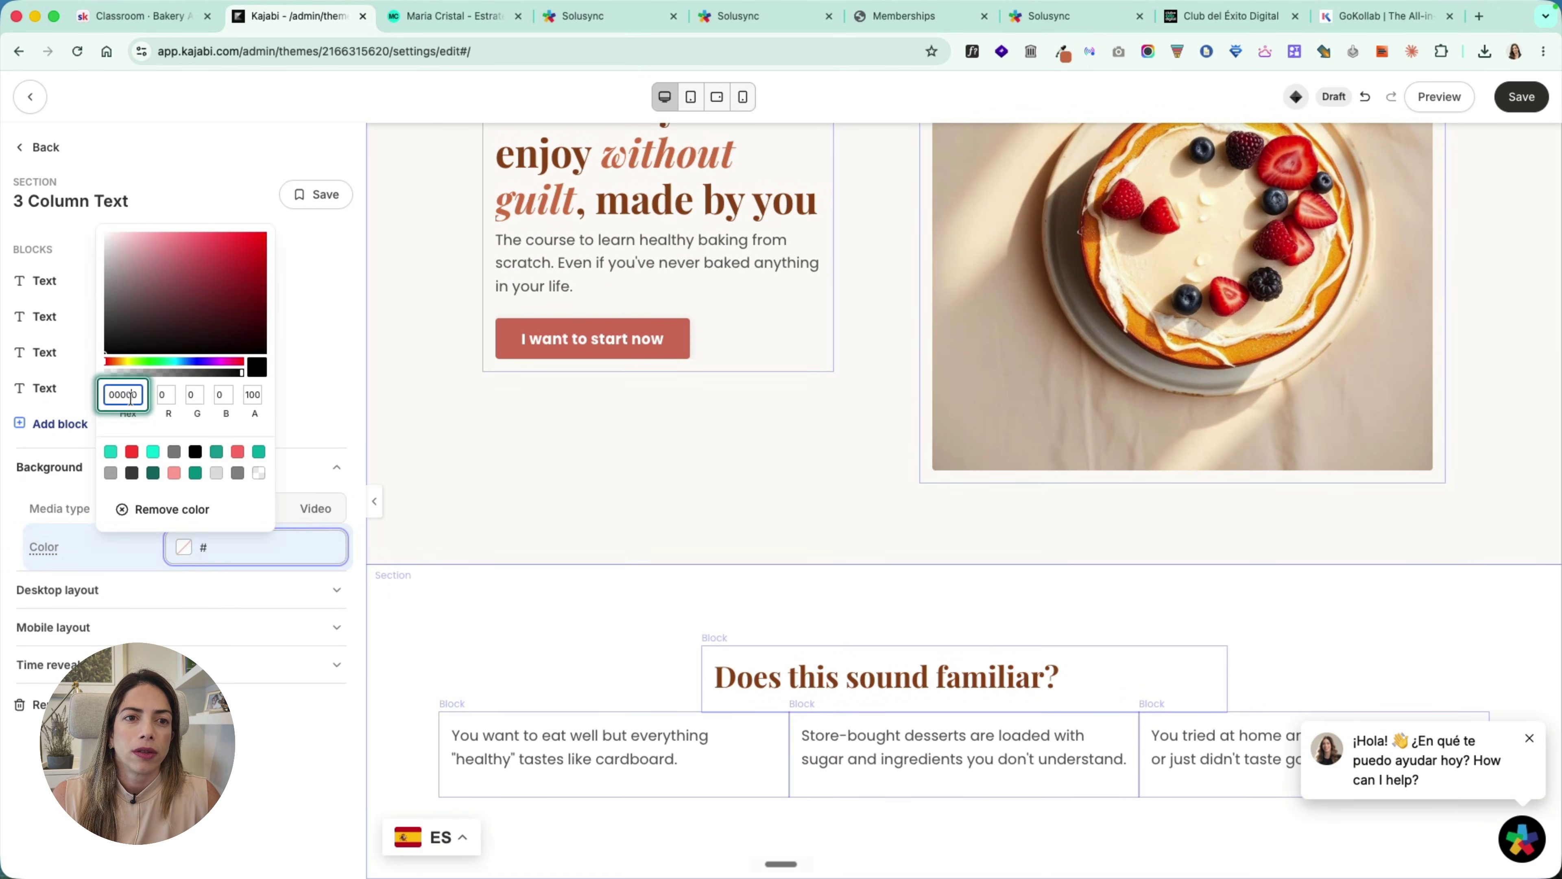
{"action": "type", "text": "F4F2EA"}
{"action": "left_click", "coordinate": [577, 573]}
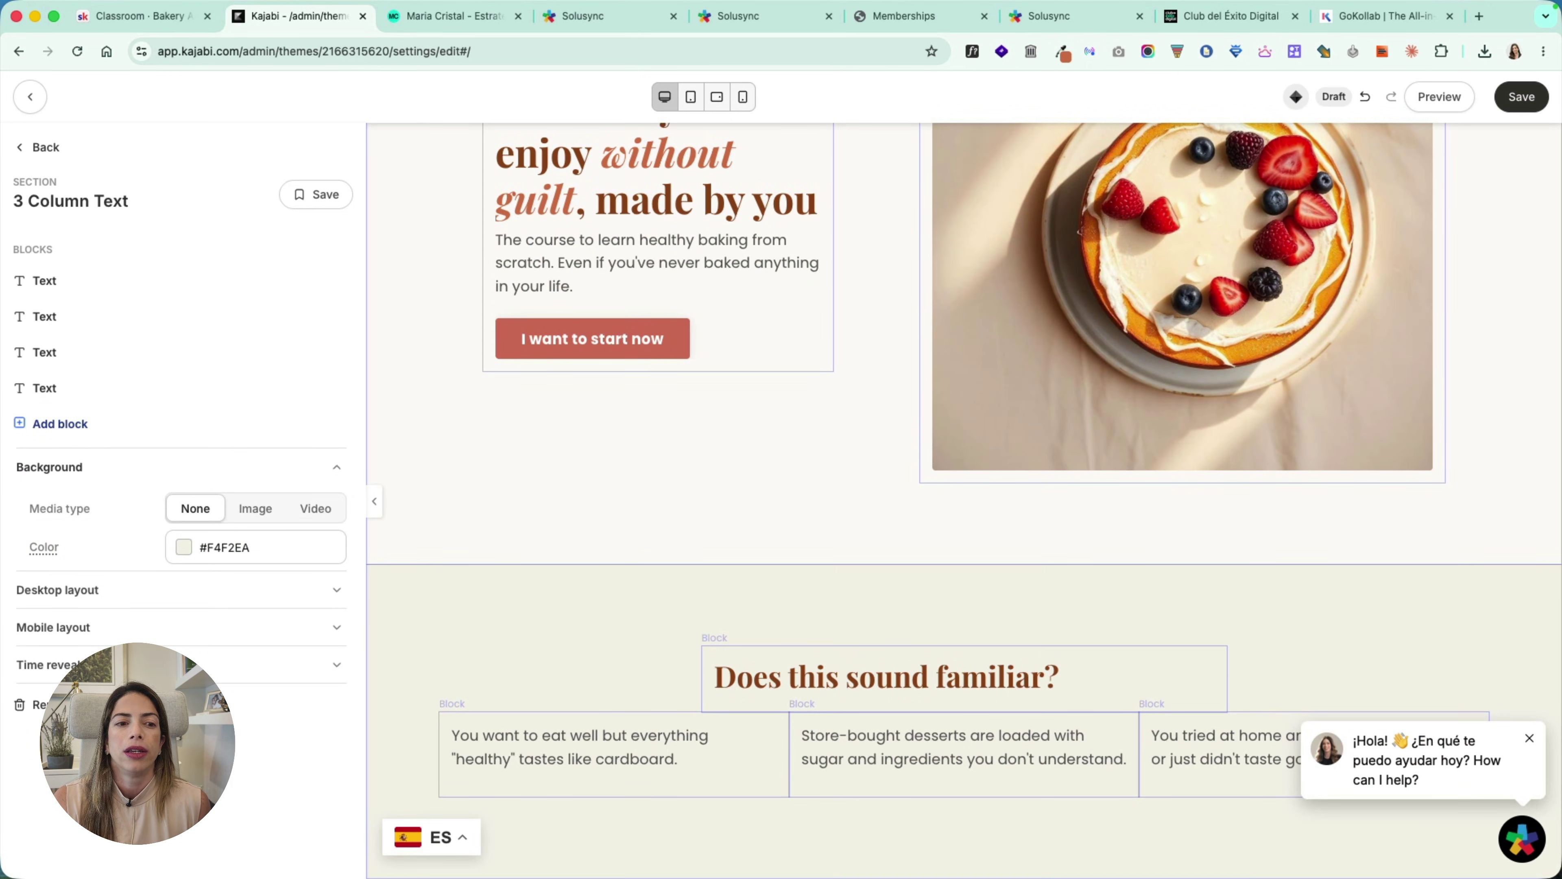
Step: Add a Call to Action section below the three-column text section
{"action": "left_click", "coordinate": [61, 146]}
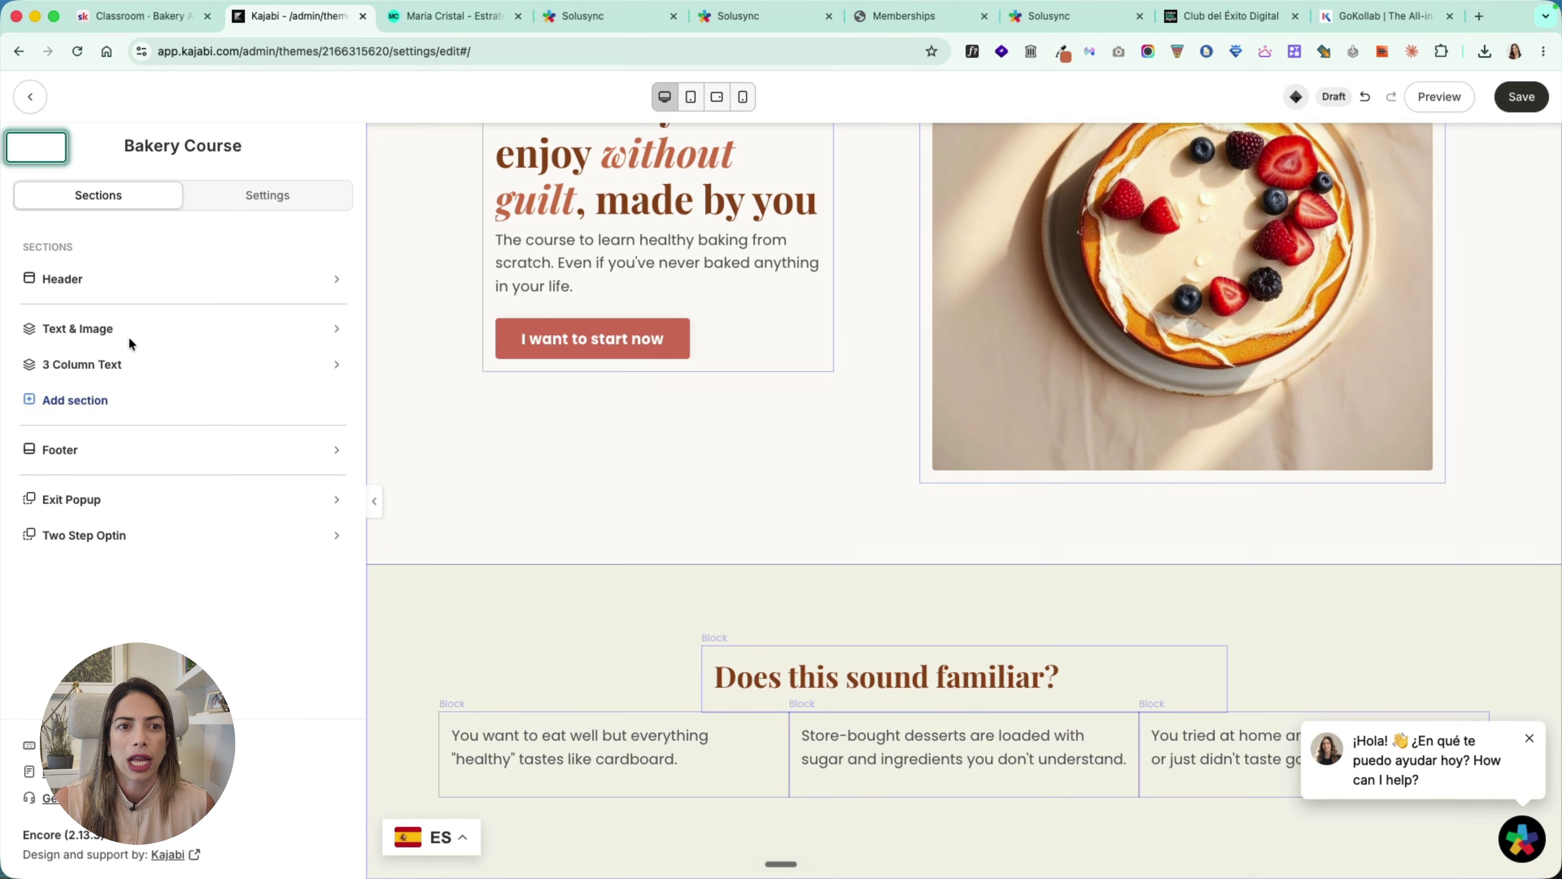
{"action": "left_click", "coordinate": [84, 402]}
{"action": "left_click", "coordinate": [140, 225]}
{"action": "type", "text": "cta"}
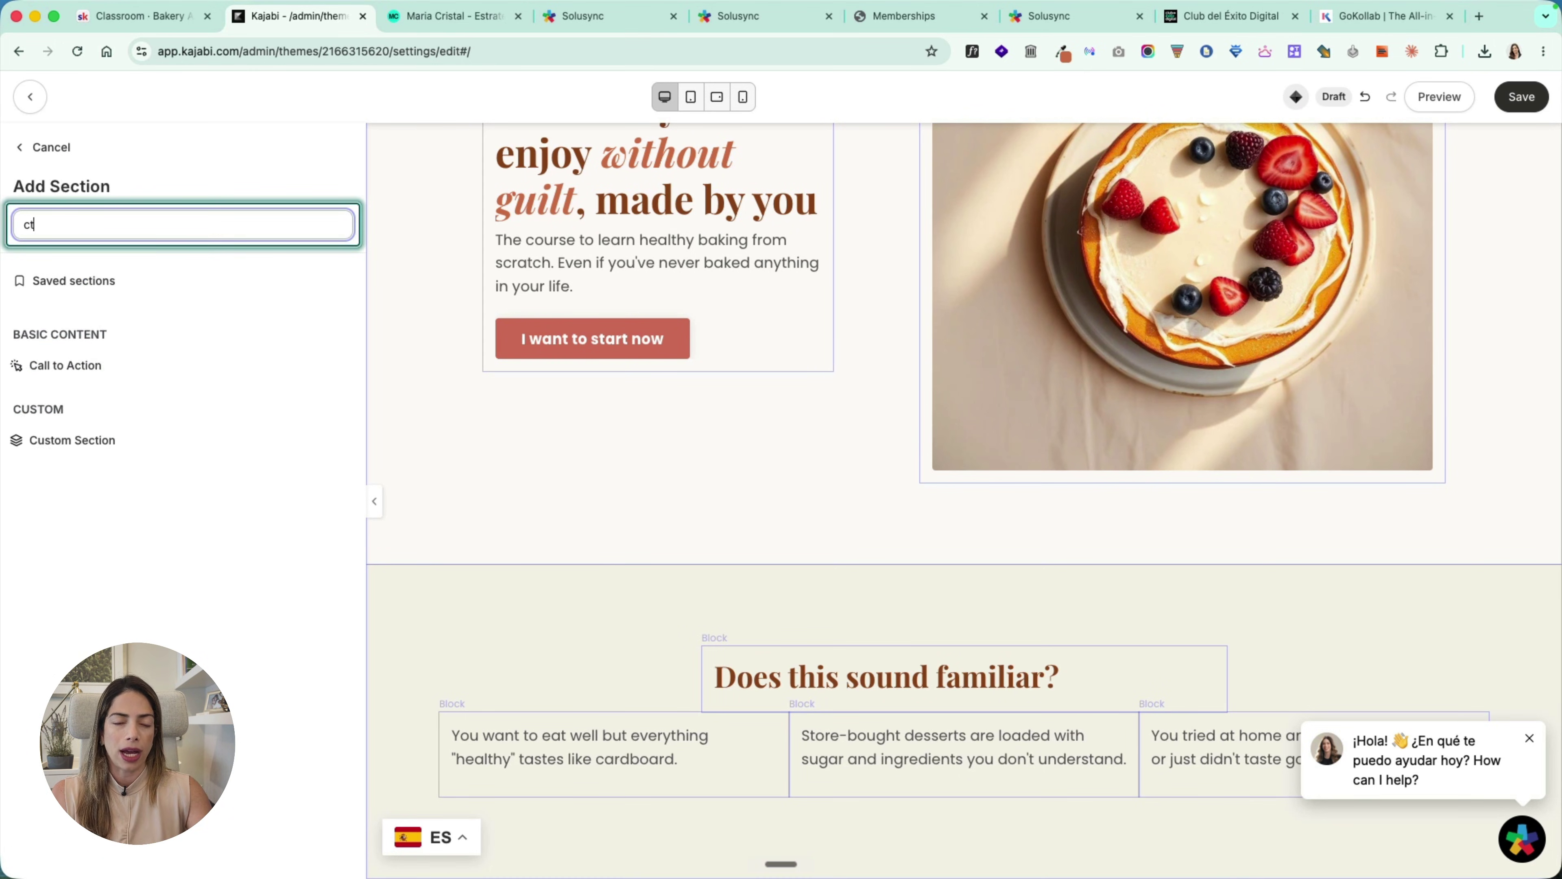
{"action": "key", "text": "BackSpace"}
{"action": "key", "text": "BackSpace"}
{"action": "type", "text": "all"}
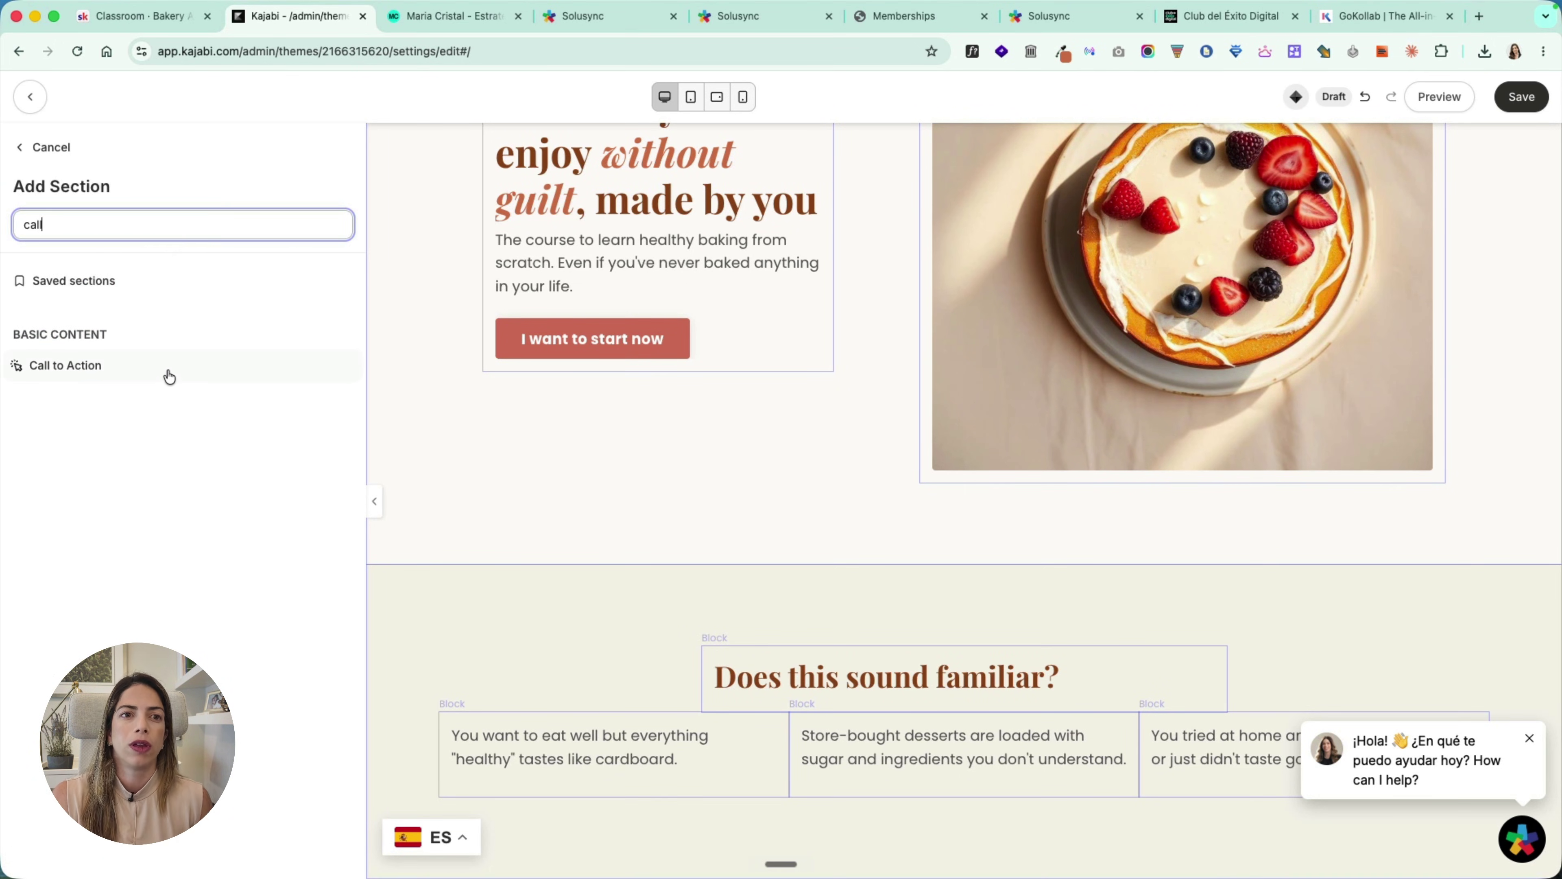
{"action": "left_click", "coordinate": [170, 377]}
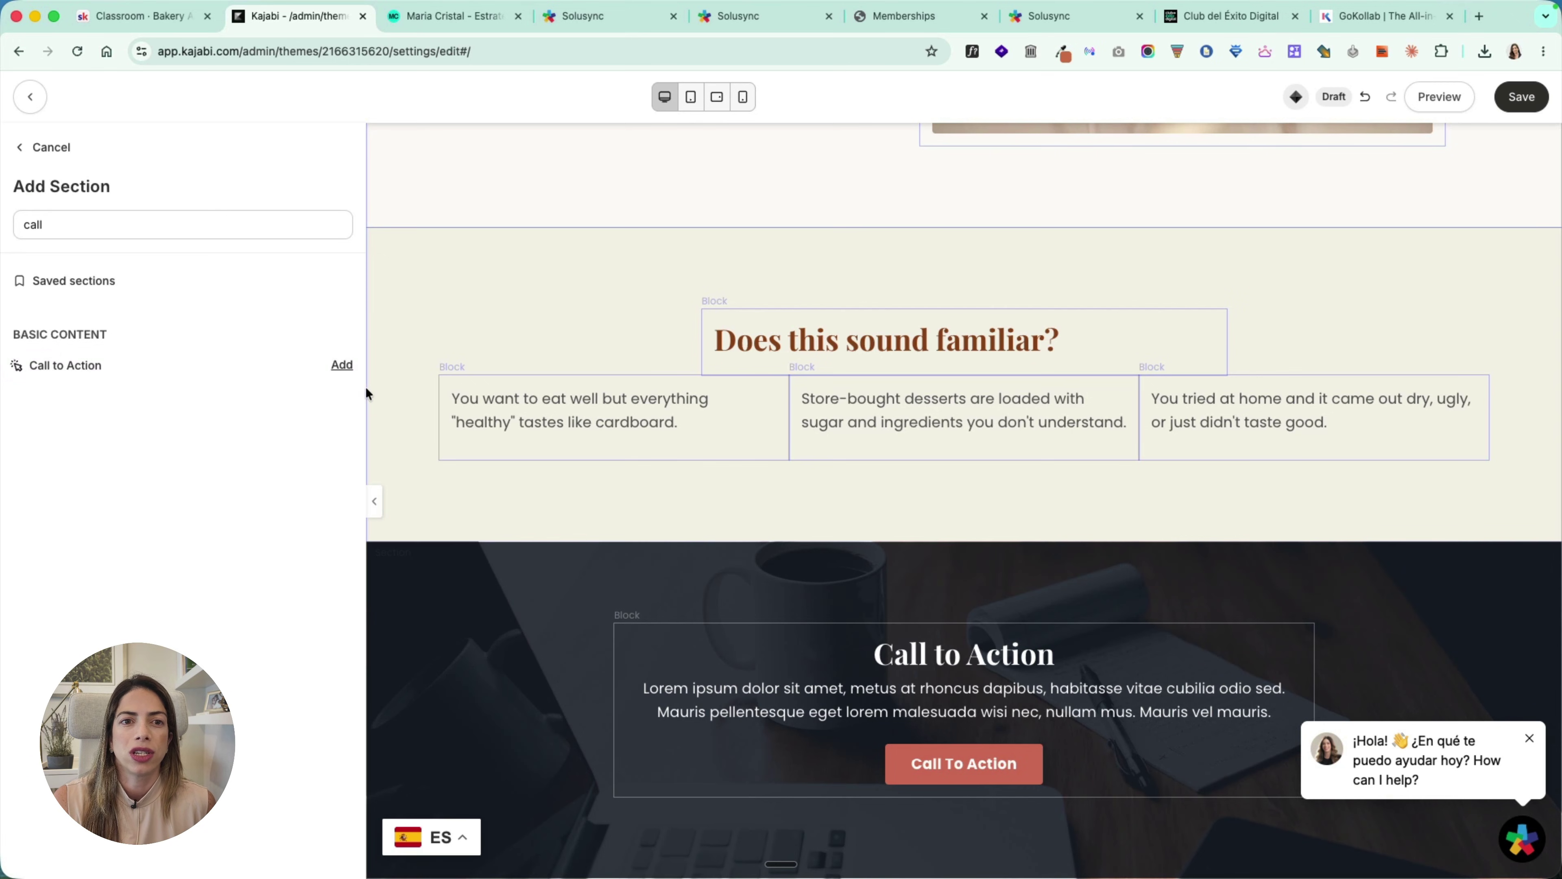
{"action": "left_click", "coordinate": [342, 364]}
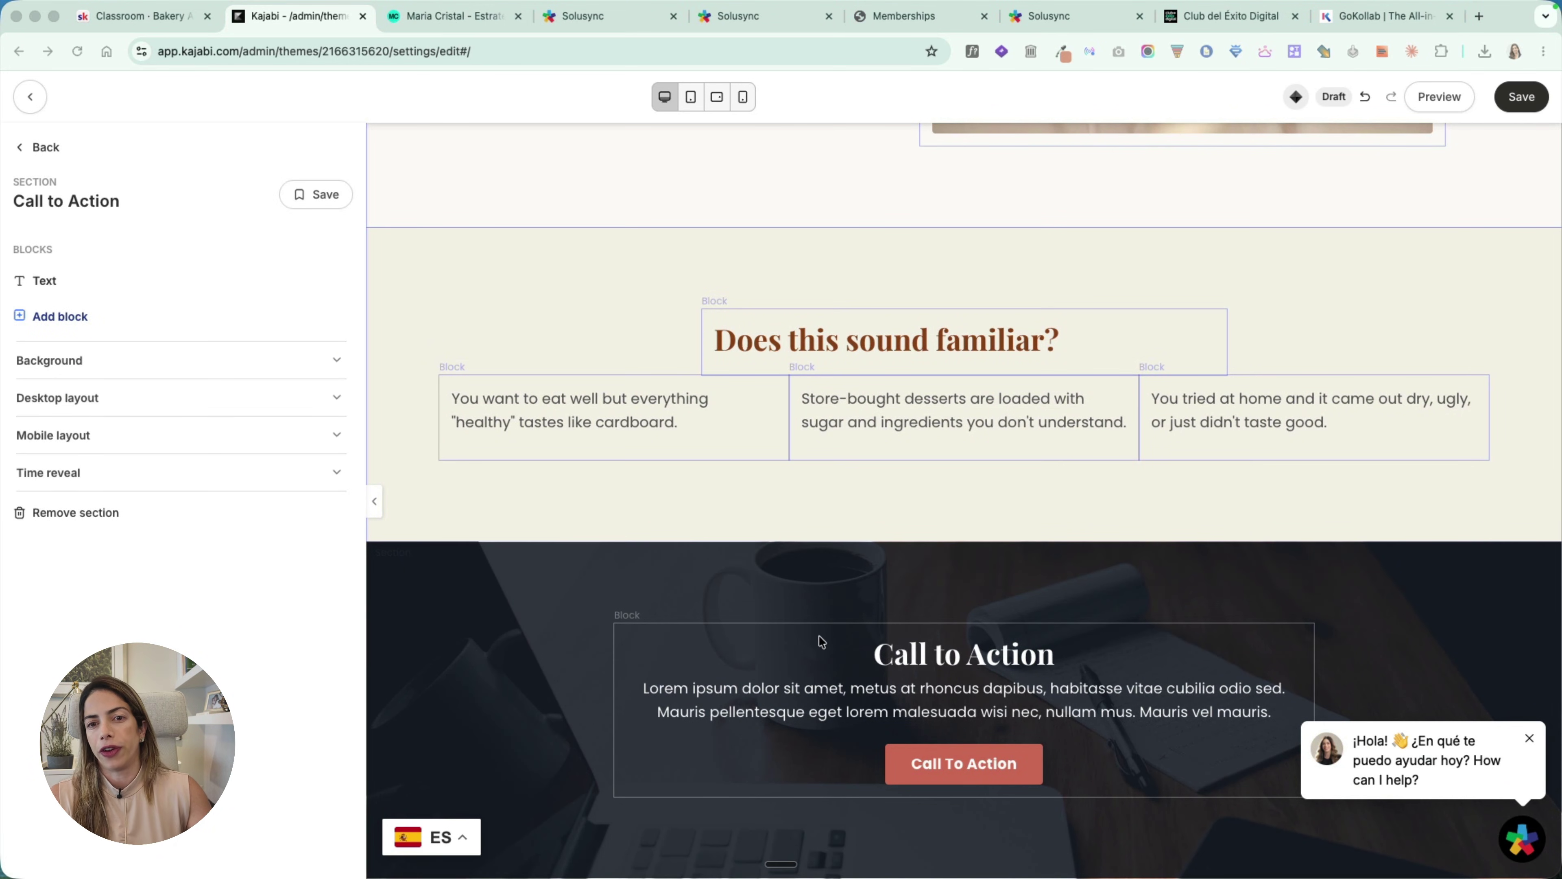
Step: Replace the Call to Action block's text with the "Imagine this in a few weeks" heading and its dessert paragraph, and hide the block's button
{"action": "left_click", "coordinate": [822, 641]}
{"action": "key", "text": "ctrl+a"}
{"action": "type", "text": "Imagine this in a few weeks Opening your fridge and always finding a dessert you love, that doesn't bloat you, doesn't make you feel guilty, and that your kids ask for again and again. You'll bake with confidence, improvise your own recipes, and even take orders from friends."}
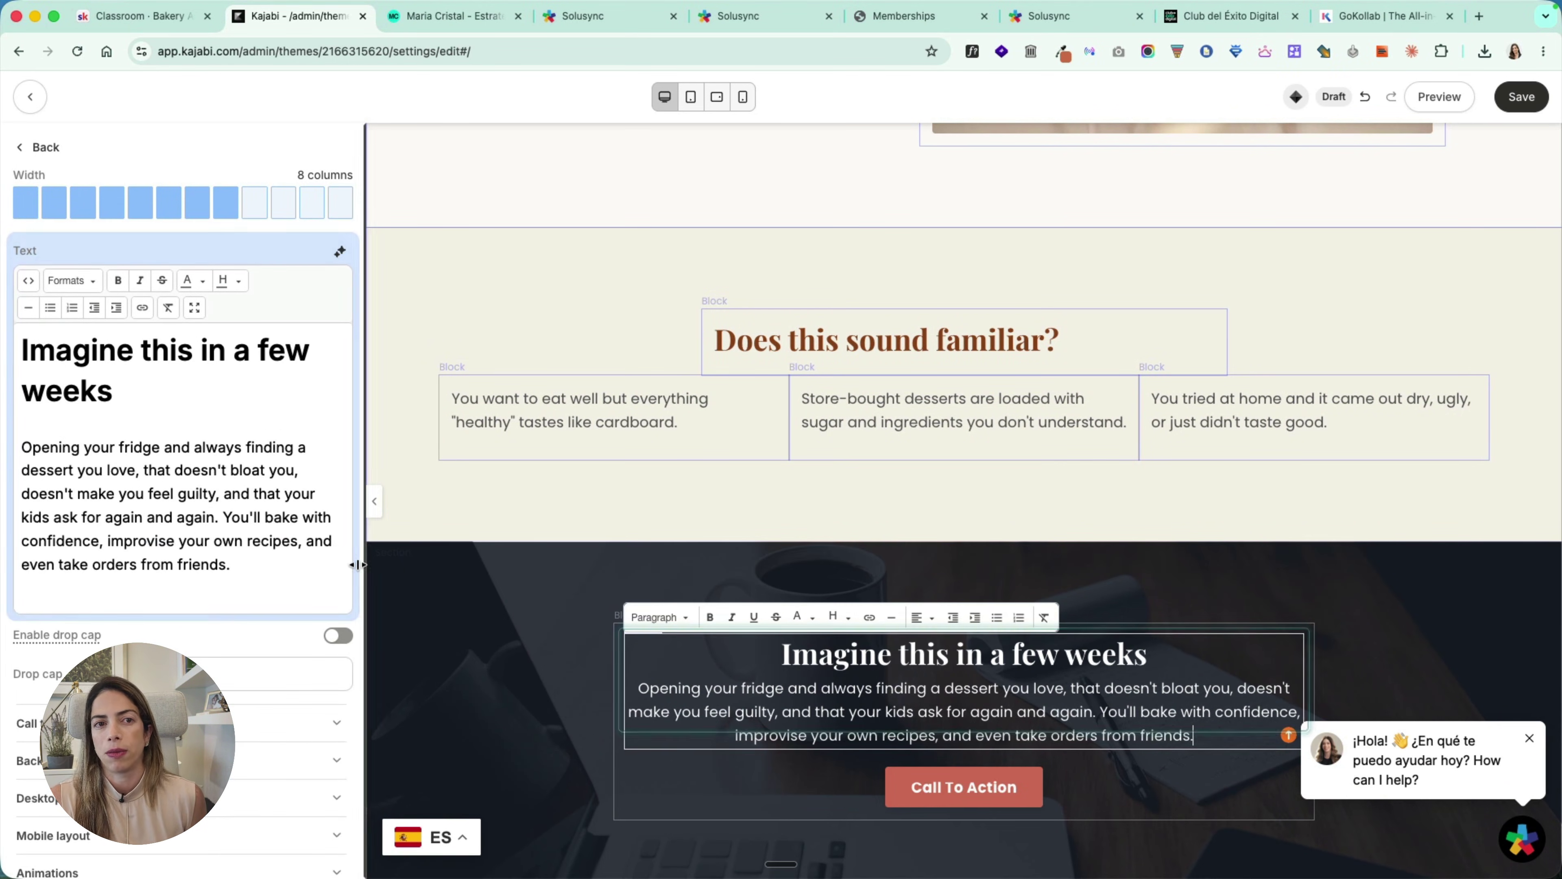
{"action": "scroll", "coordinate": [216, 565], "scroll_direction": "down", "scroll_amount": 3}
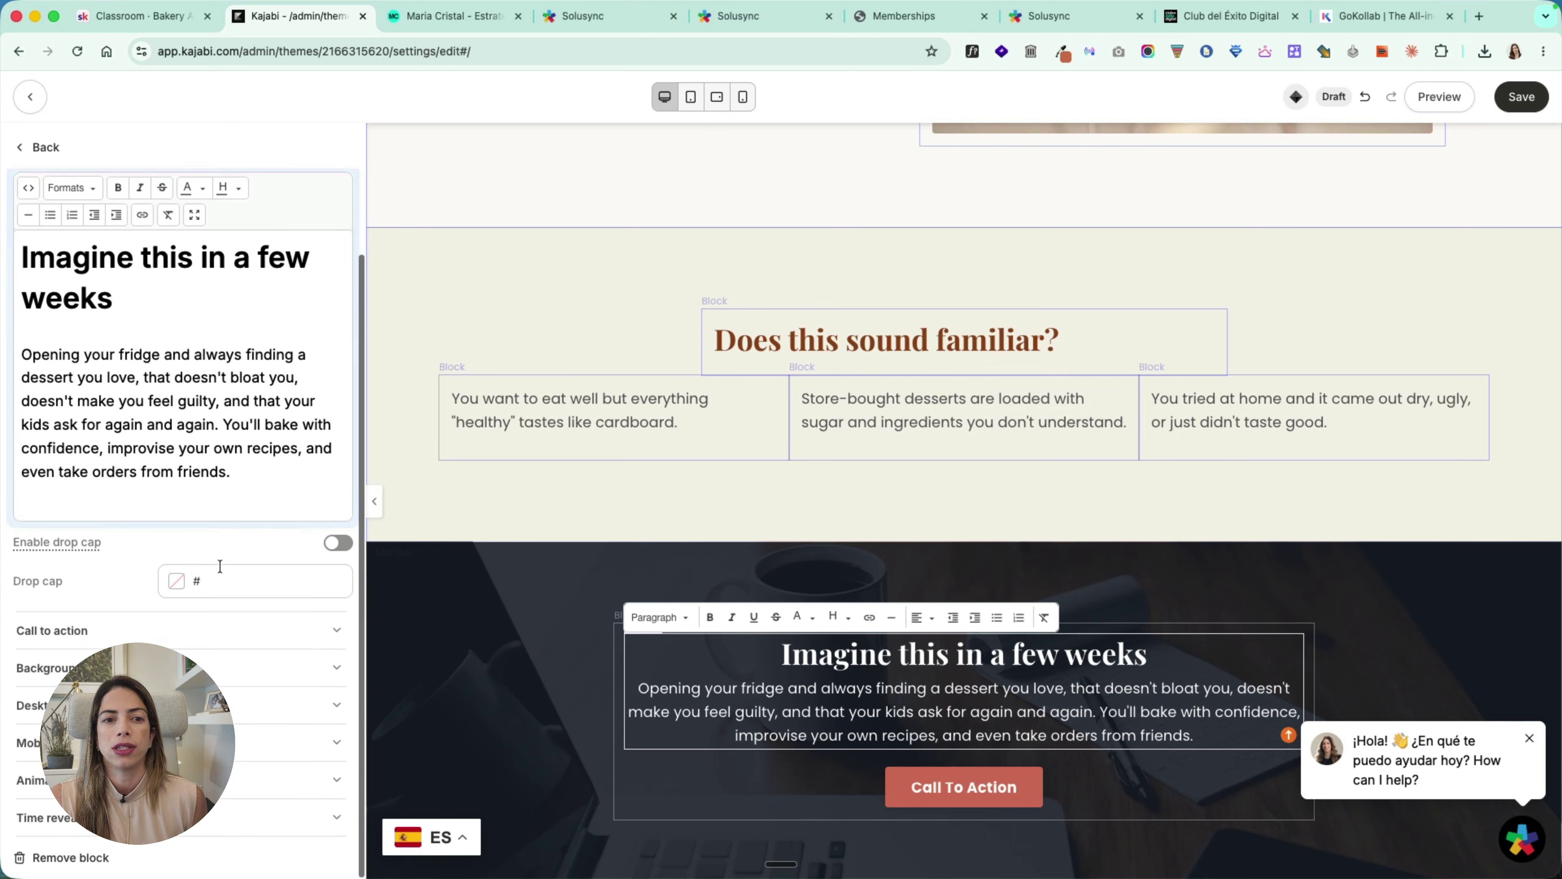
{"action": "left_click", "coordinate": [105, 630]}
{"action": "left_click", "coordinate": [332, 670]}
Step: Upload borwnies.jpeg to the media library and set it as the Call to Action section's background image
{"action": "left_click", "coordinate": [504, 691]}
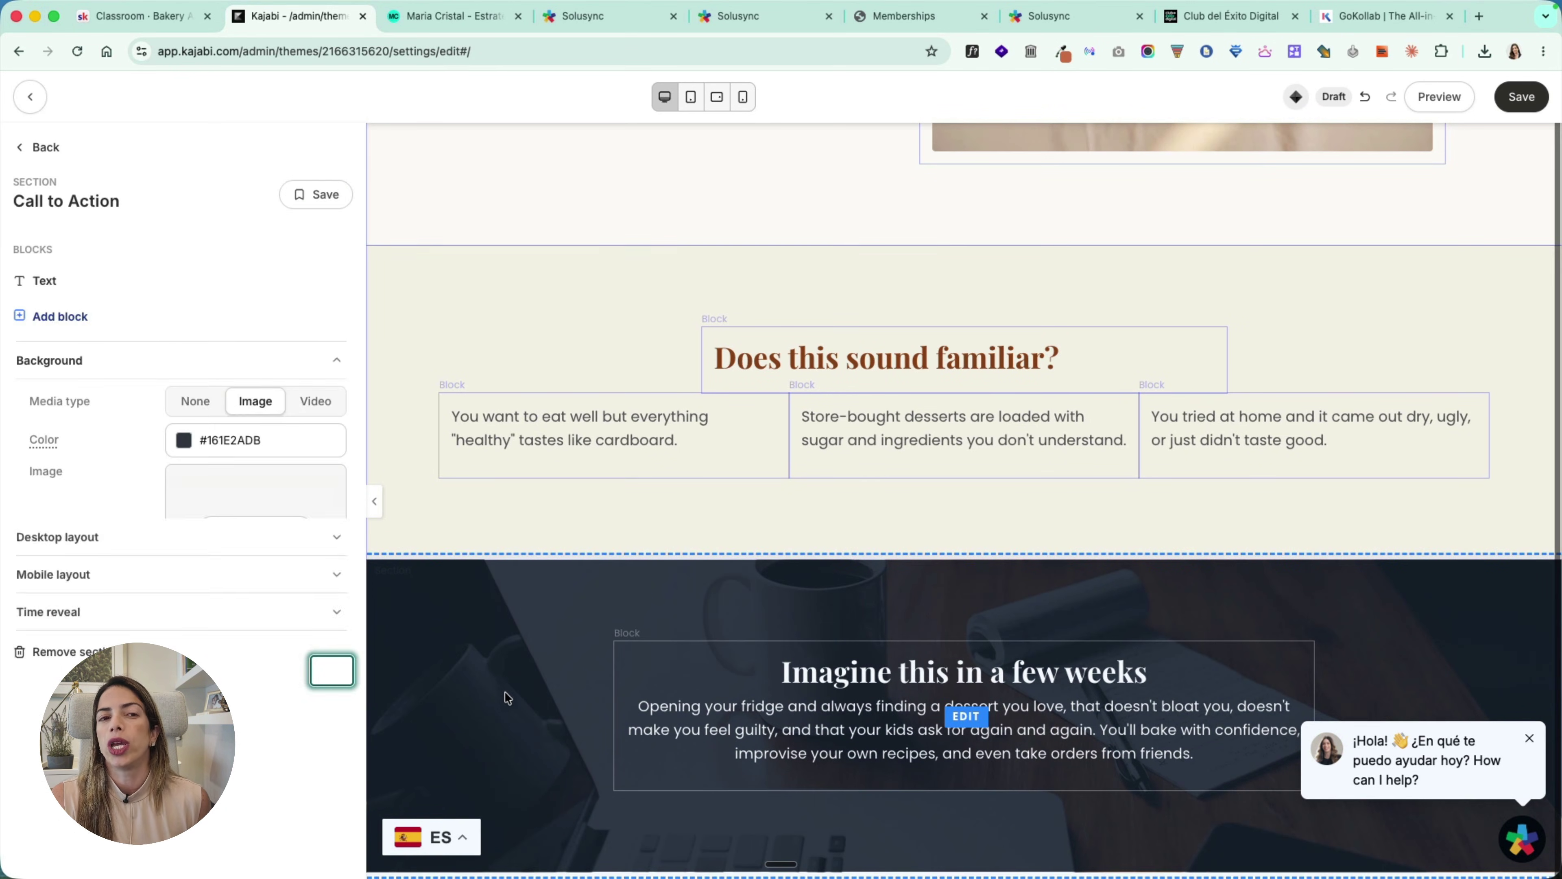
{"action": "left_click", "coordinate": [246, 520]}
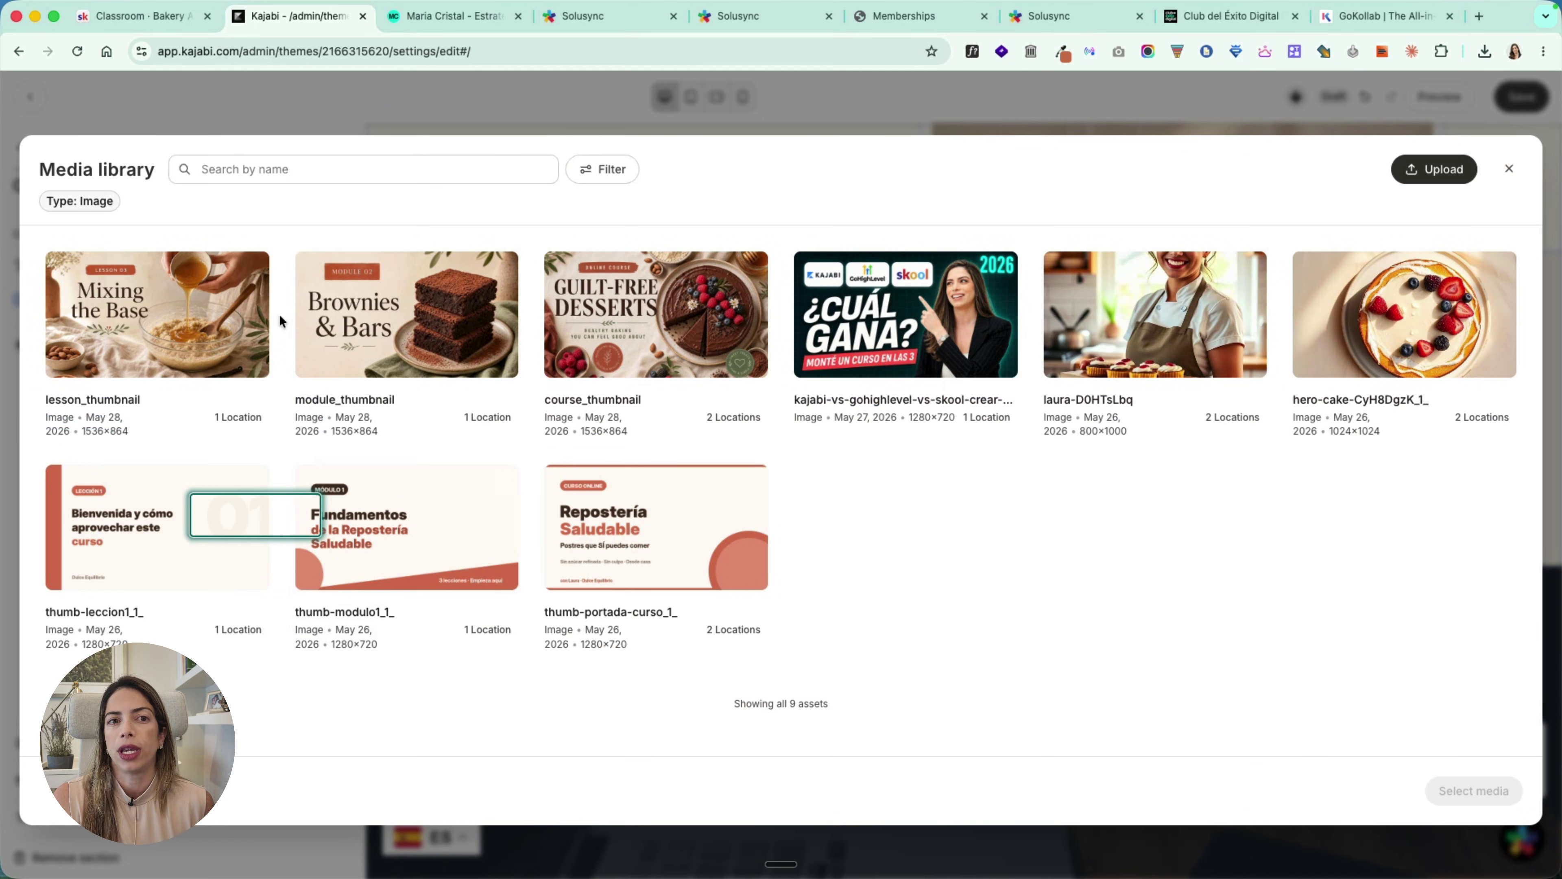
{"action": "left_click", "coordinate": [1442, 170]}
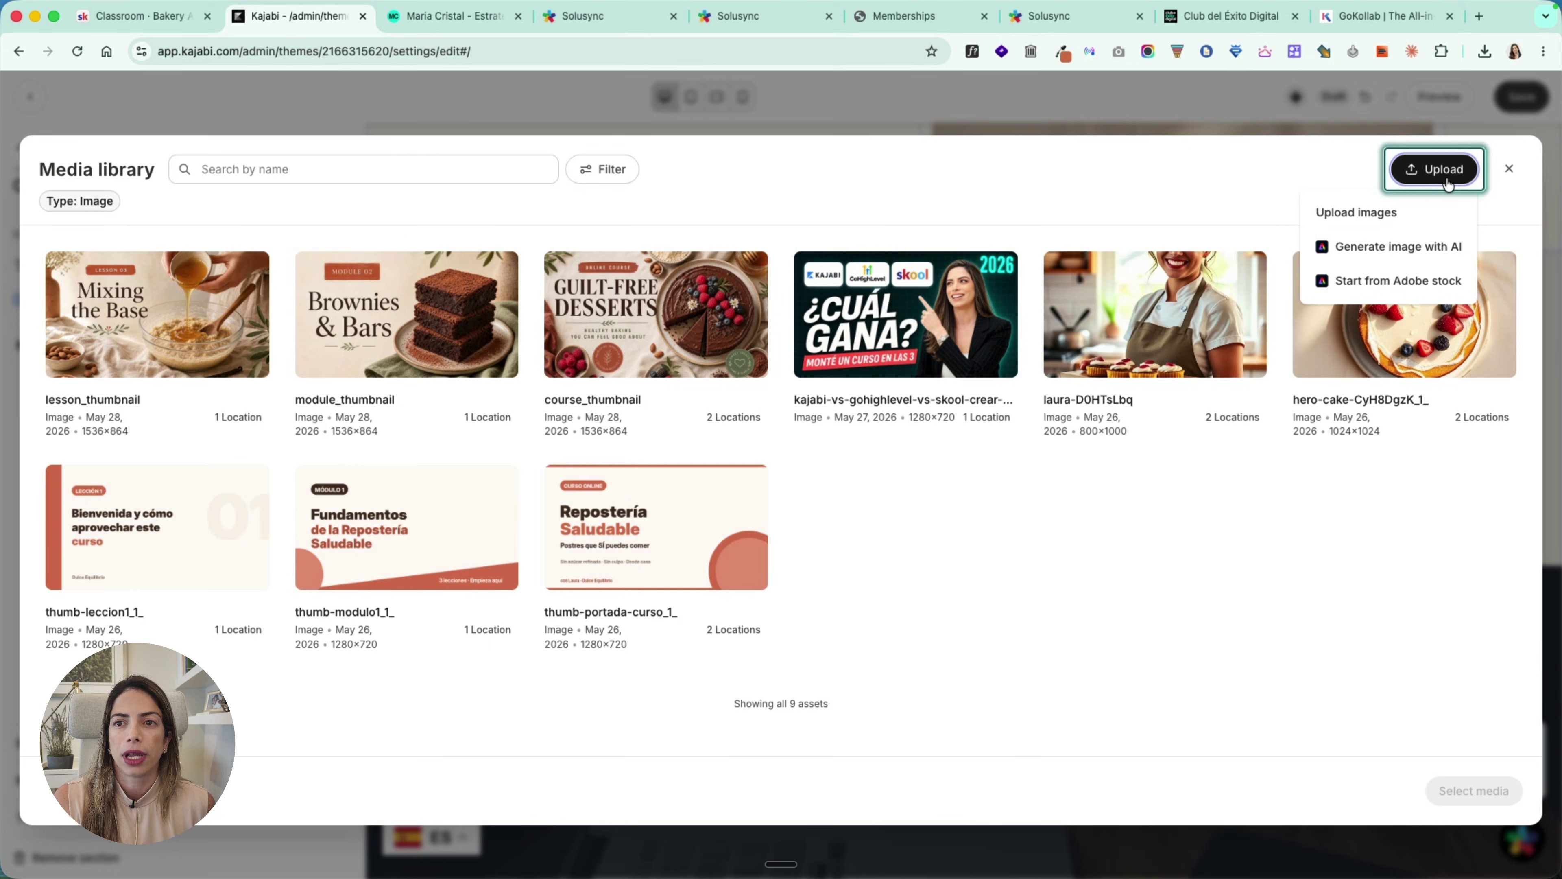
{"action": "left_click", "coordinate": [1411, 210]}
{"action": "left_click", "coordinate": [584, 446]}
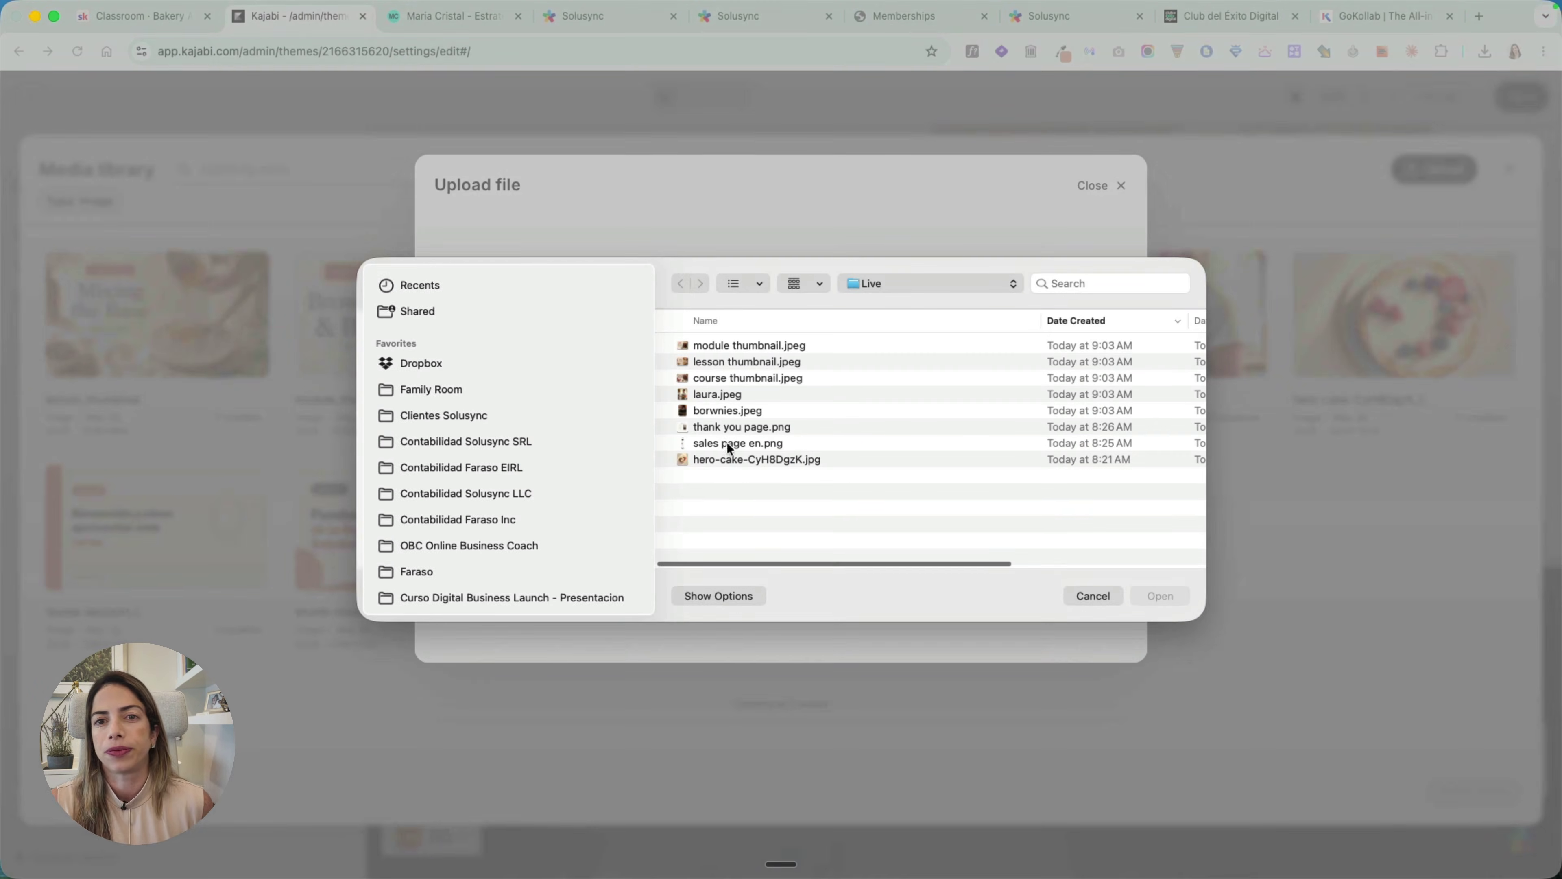
{"action": "double_click", "coordinate": [782, 408]}
{"action": "left_click", "coordinate": [1116, 244]}
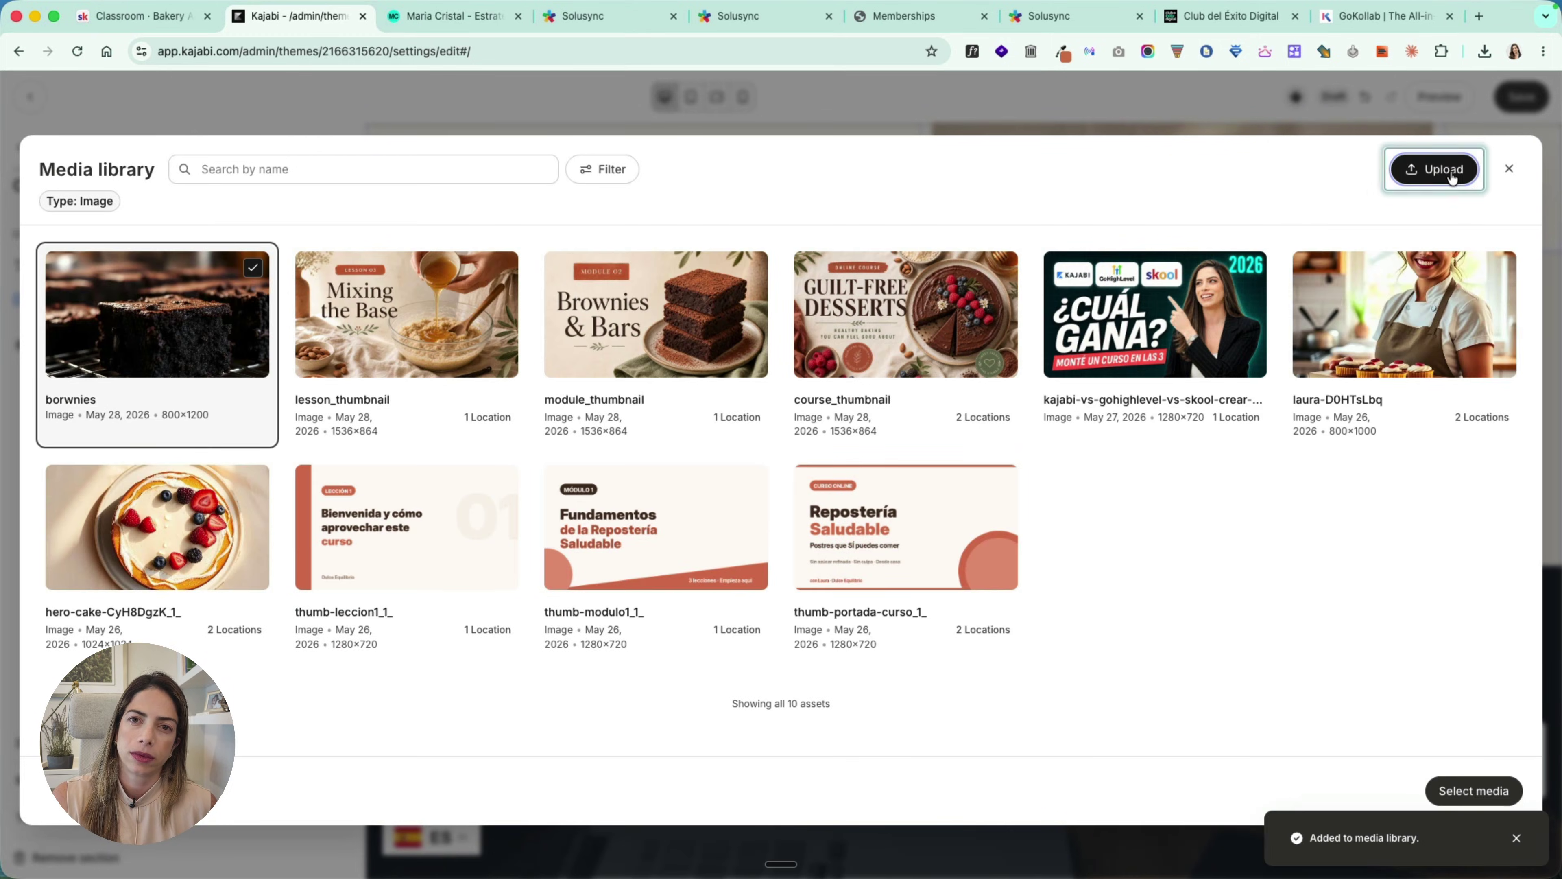
{"action": "left_click", "coordinate": [1474, 792]}
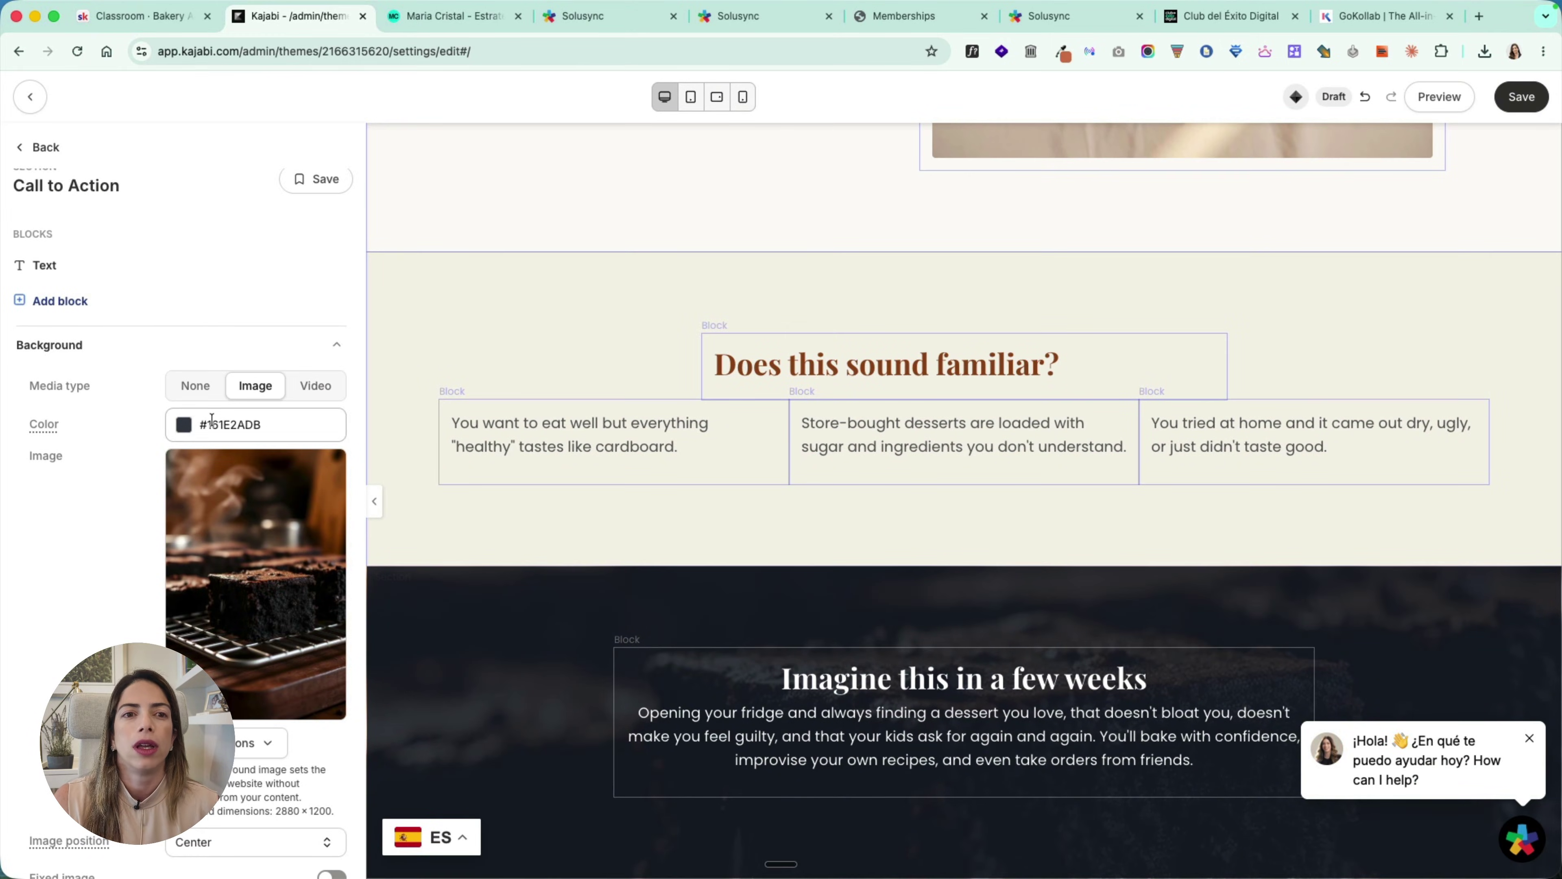
Step: Lower the opacity of the Call to Action section's background color overlay to #161E2A96
{"action": "left_click", "coordinate": [184, 424]}
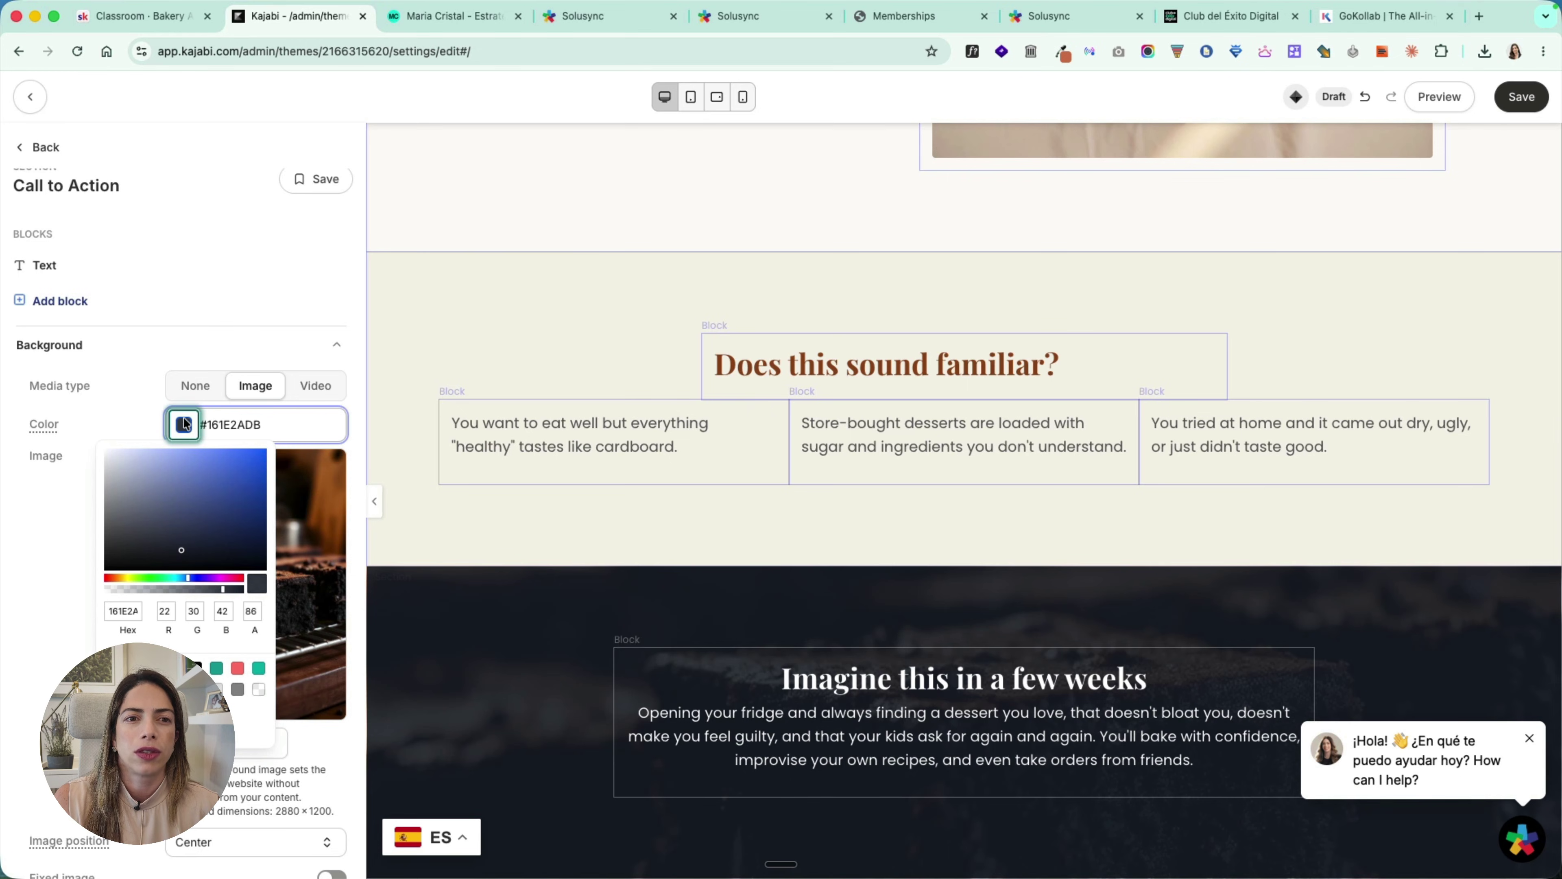
{"action": "left_click", "coordinate": [192, 587]}
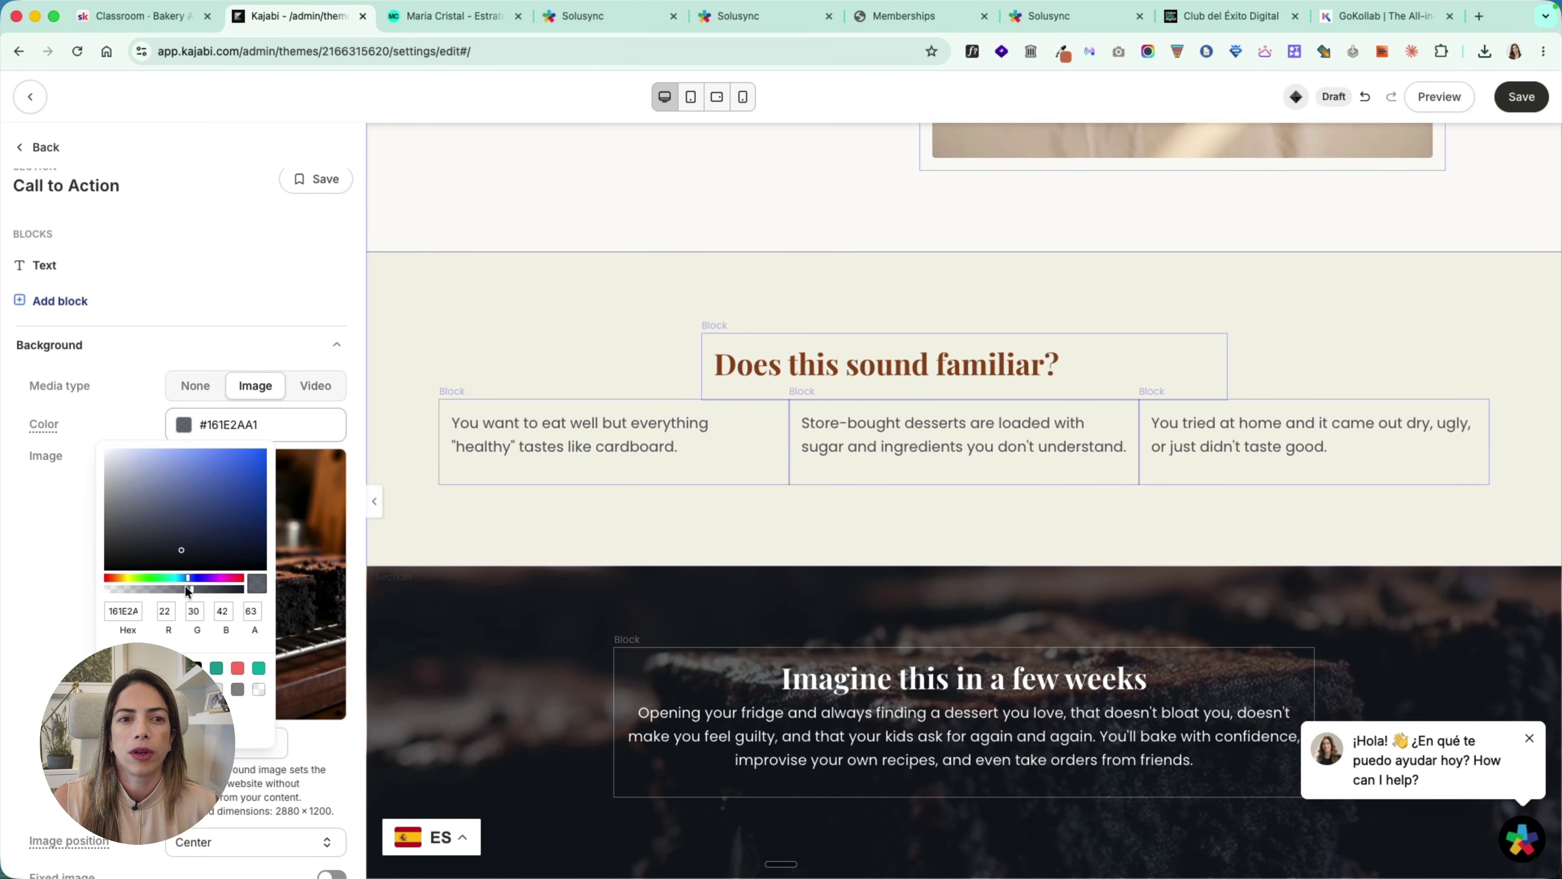
{"action": "left_click_drag", "start_coordinate": [187, 590], "coordinate": [170, 589]}
{"action": "left_click", "coordinate": [332, 594]}
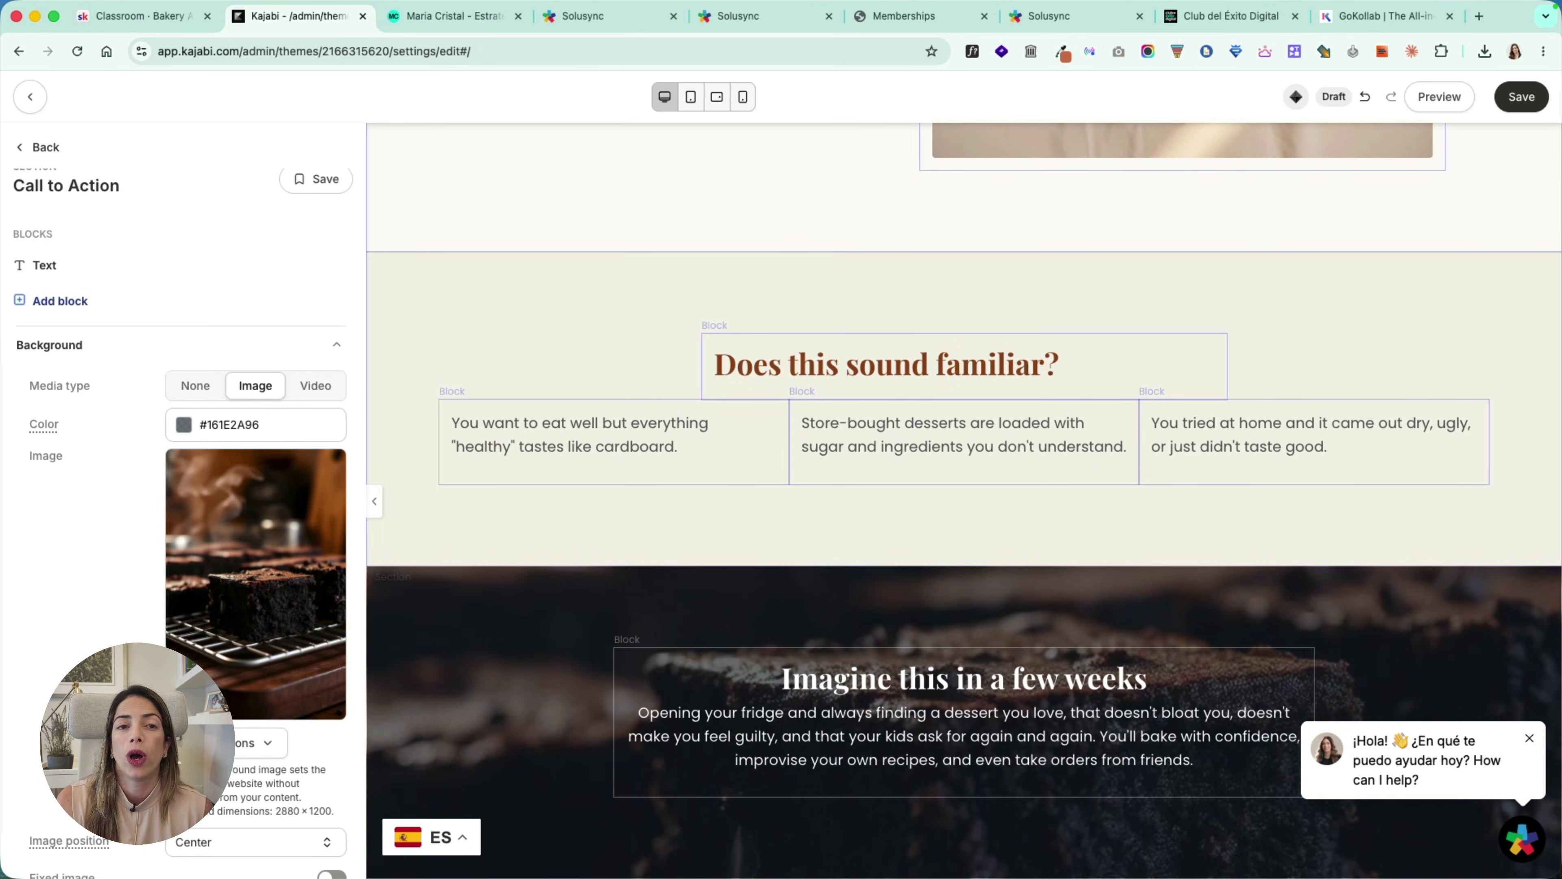
{"action": "left_click", "coordinate": [61, 156]}
{"action": "left_click", "coordinate": [70, 436]}
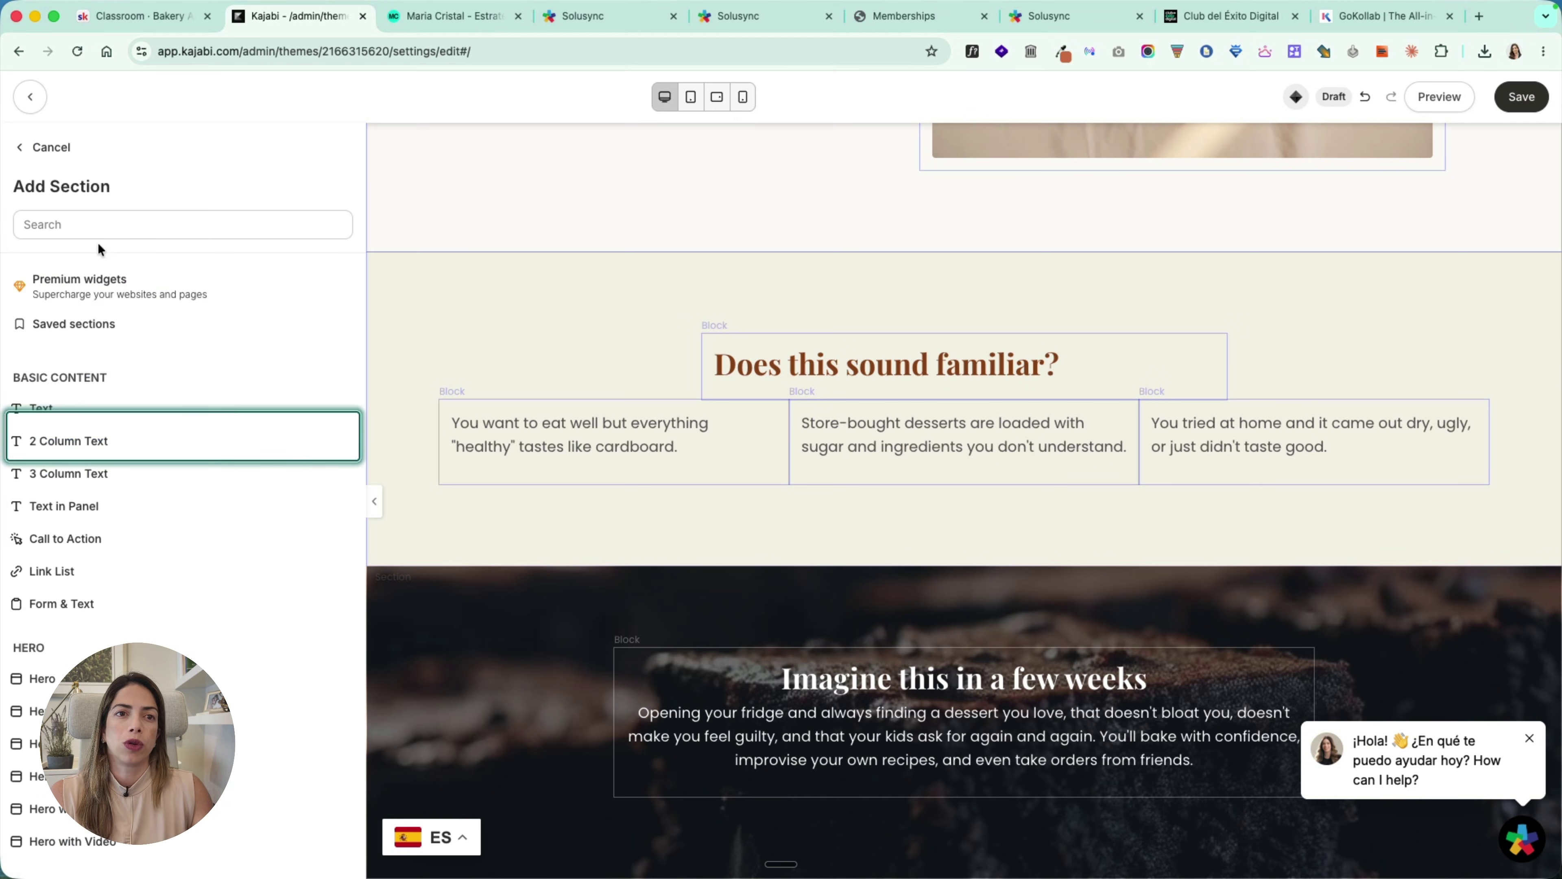
{"action": "left_click", "coordinate": [91, 227]}
{"action": "type", "text": "testi"}
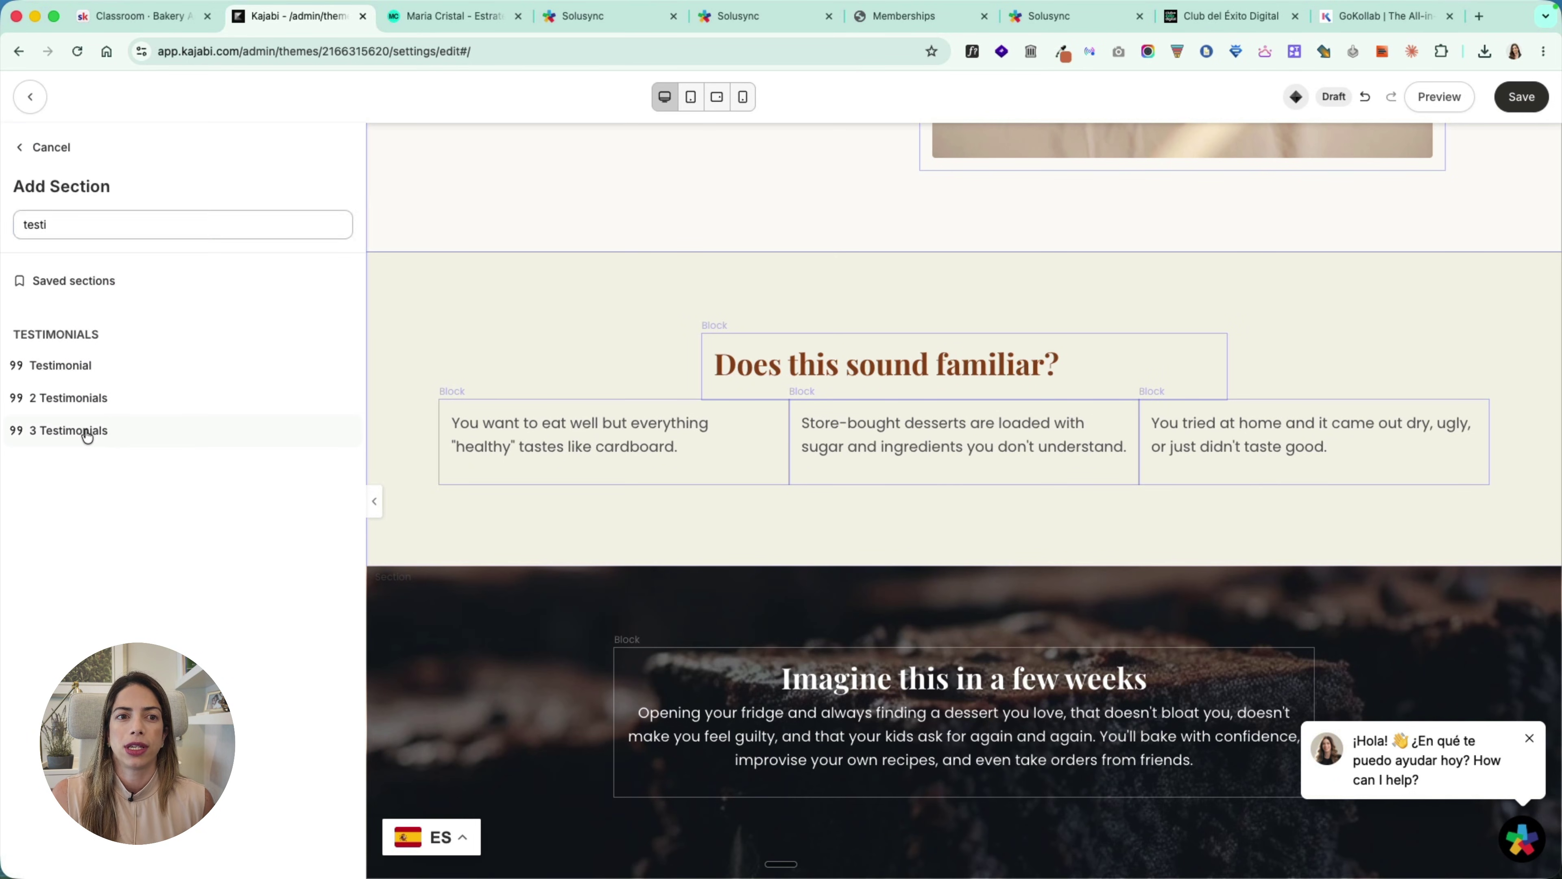
{"action": "mouse_move", "coordinate": [125, 438]}
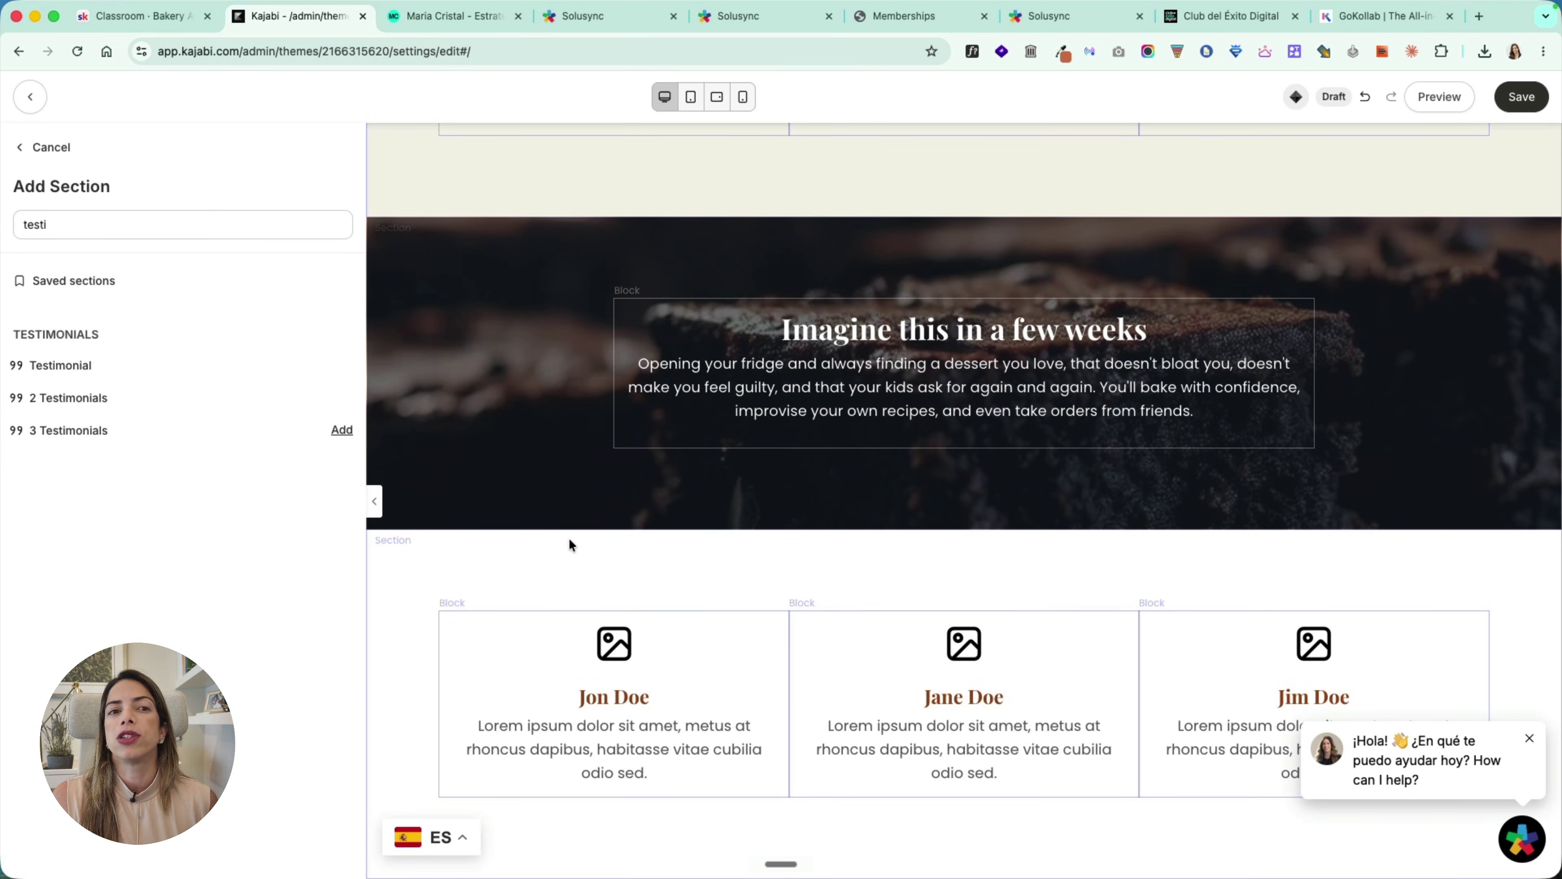
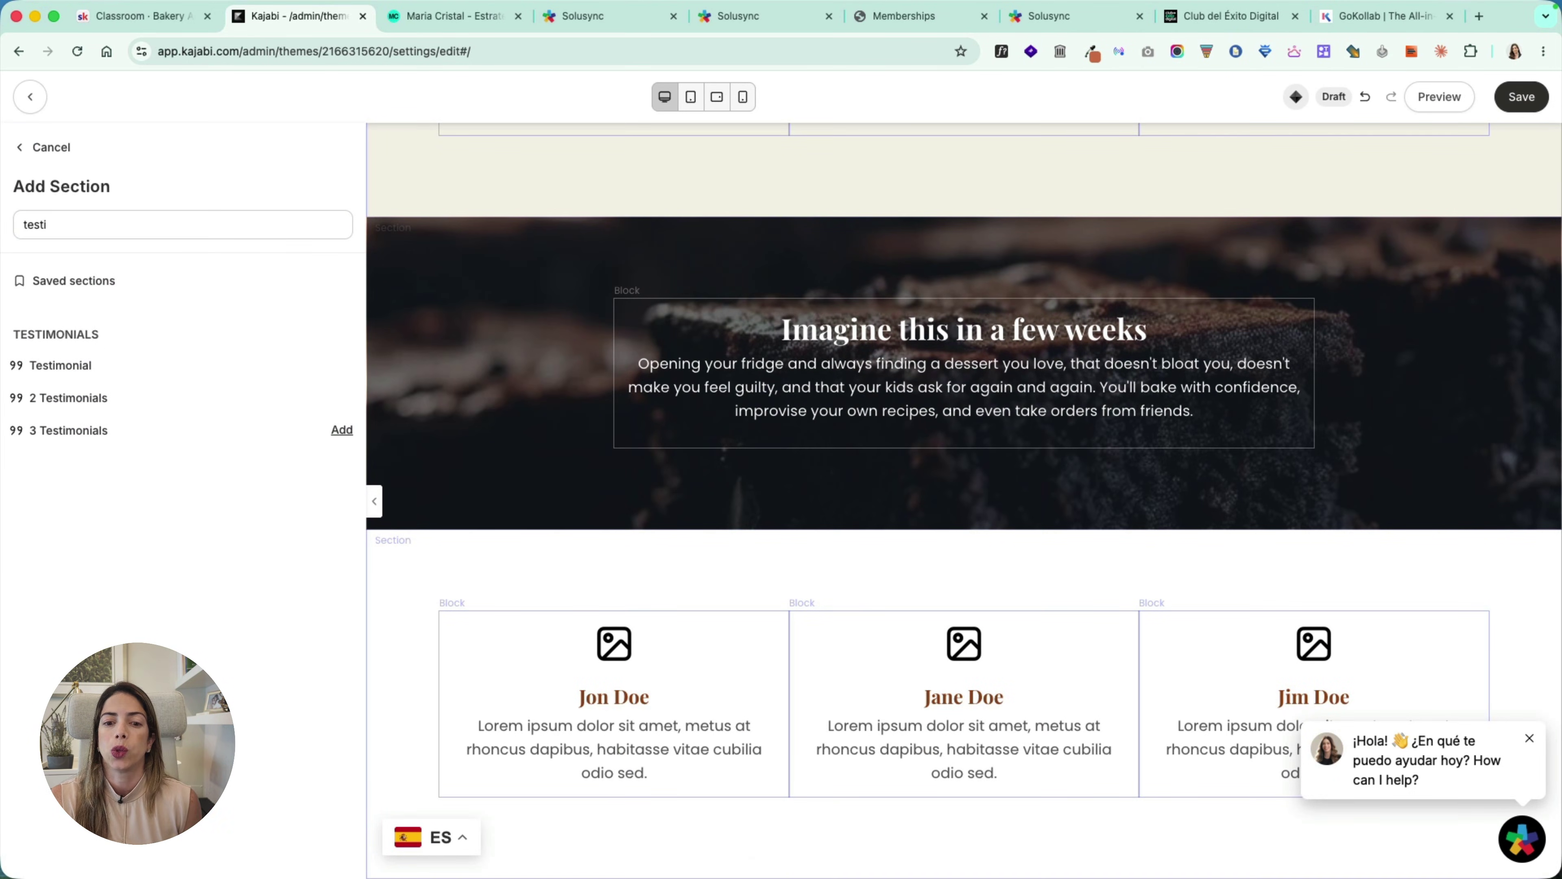
{"action": "left_click", "coordinate": [59, 154]}
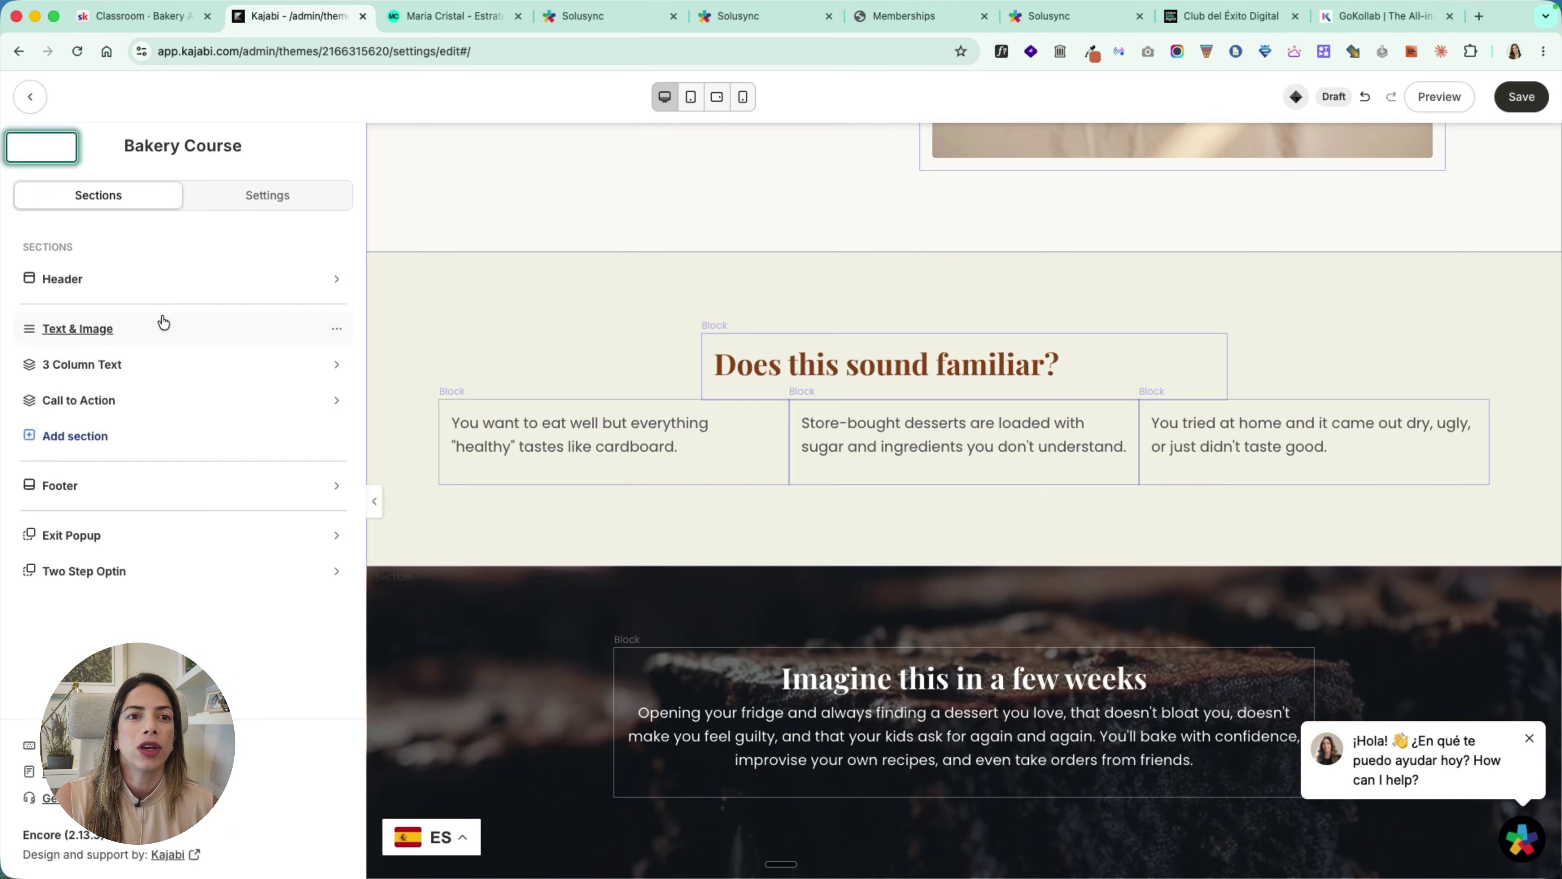
Step: Search the section library for "test" and add a 3 Testimonials section below the Call to Action section
{"action": "left_click", "coordinate": [75, 435]}
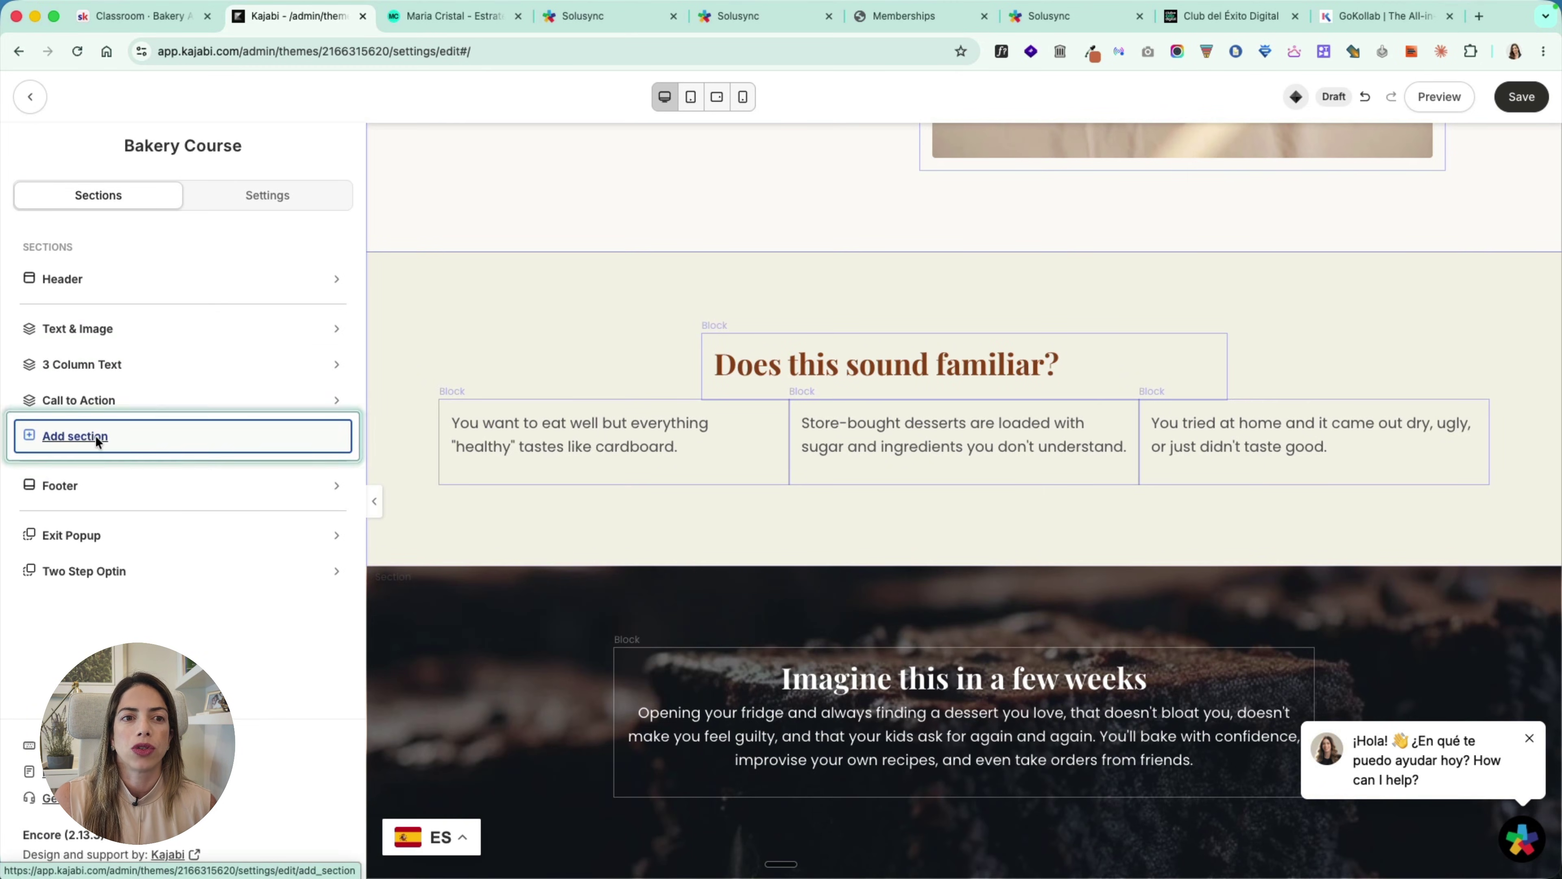
{"action": "left_click", "coordinate": [143, 226]}
{"action": "type", "text": "test"}
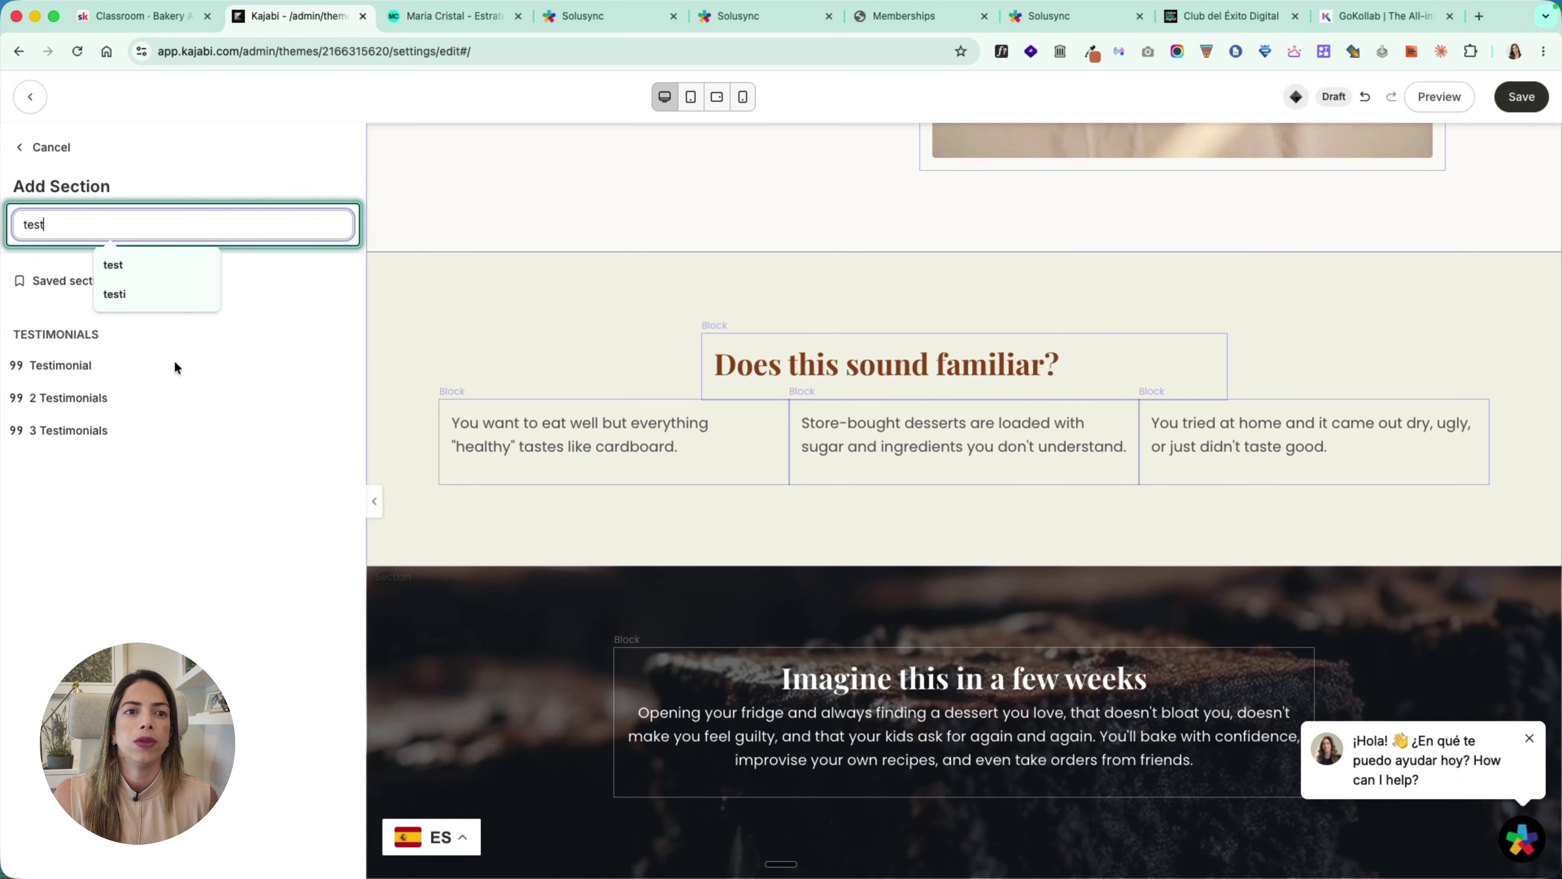
{"action": "mouse_move", "coordinate": [216, 435]}
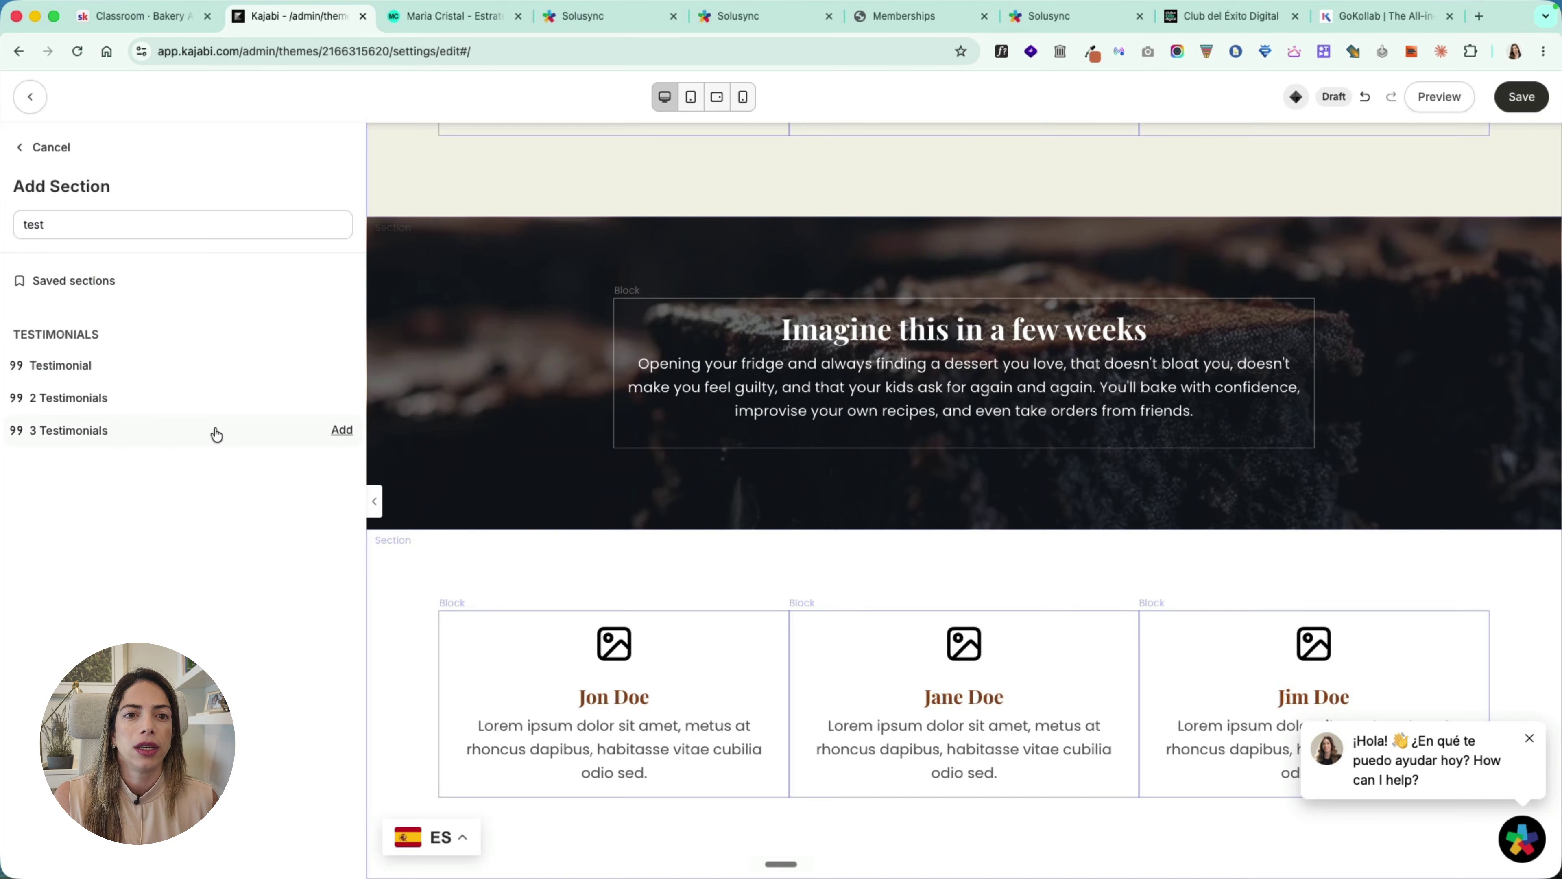
{"action": "left_click", "coordinate": [341, 430]}
{"action": "left_click", "coordinate": [37, 147]}
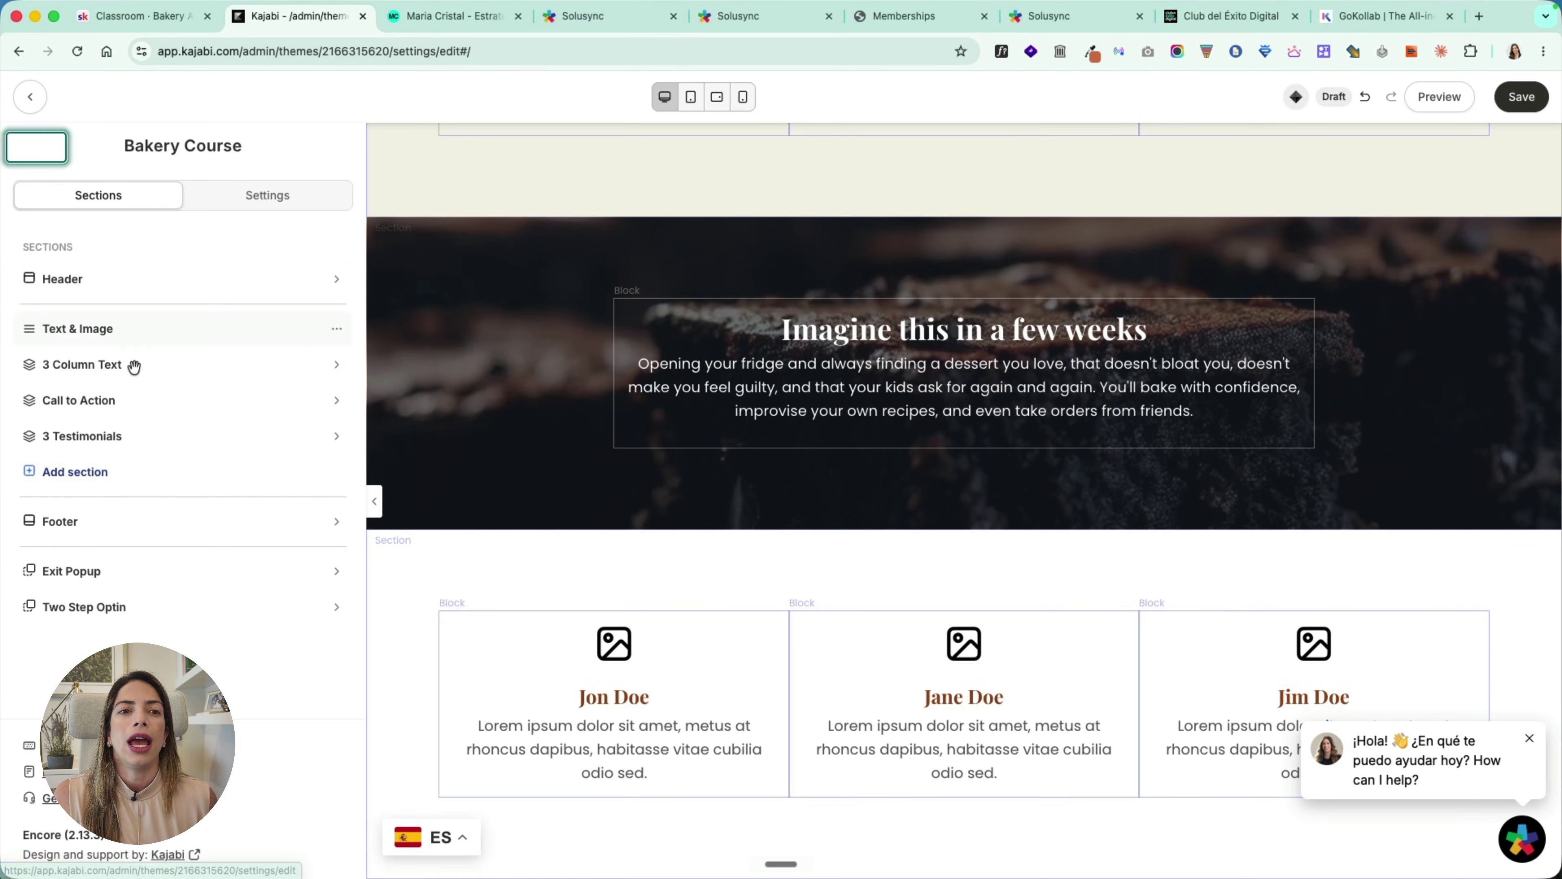
Step: Search the section library for "cards" and add a 3 Feature Cards section below the testimonials
{"action": "left_click", "coordinate": [92, 472]}
{"action": "left_click", "coordinate": [178, 215]}
{"action": "type", "text": "car"}
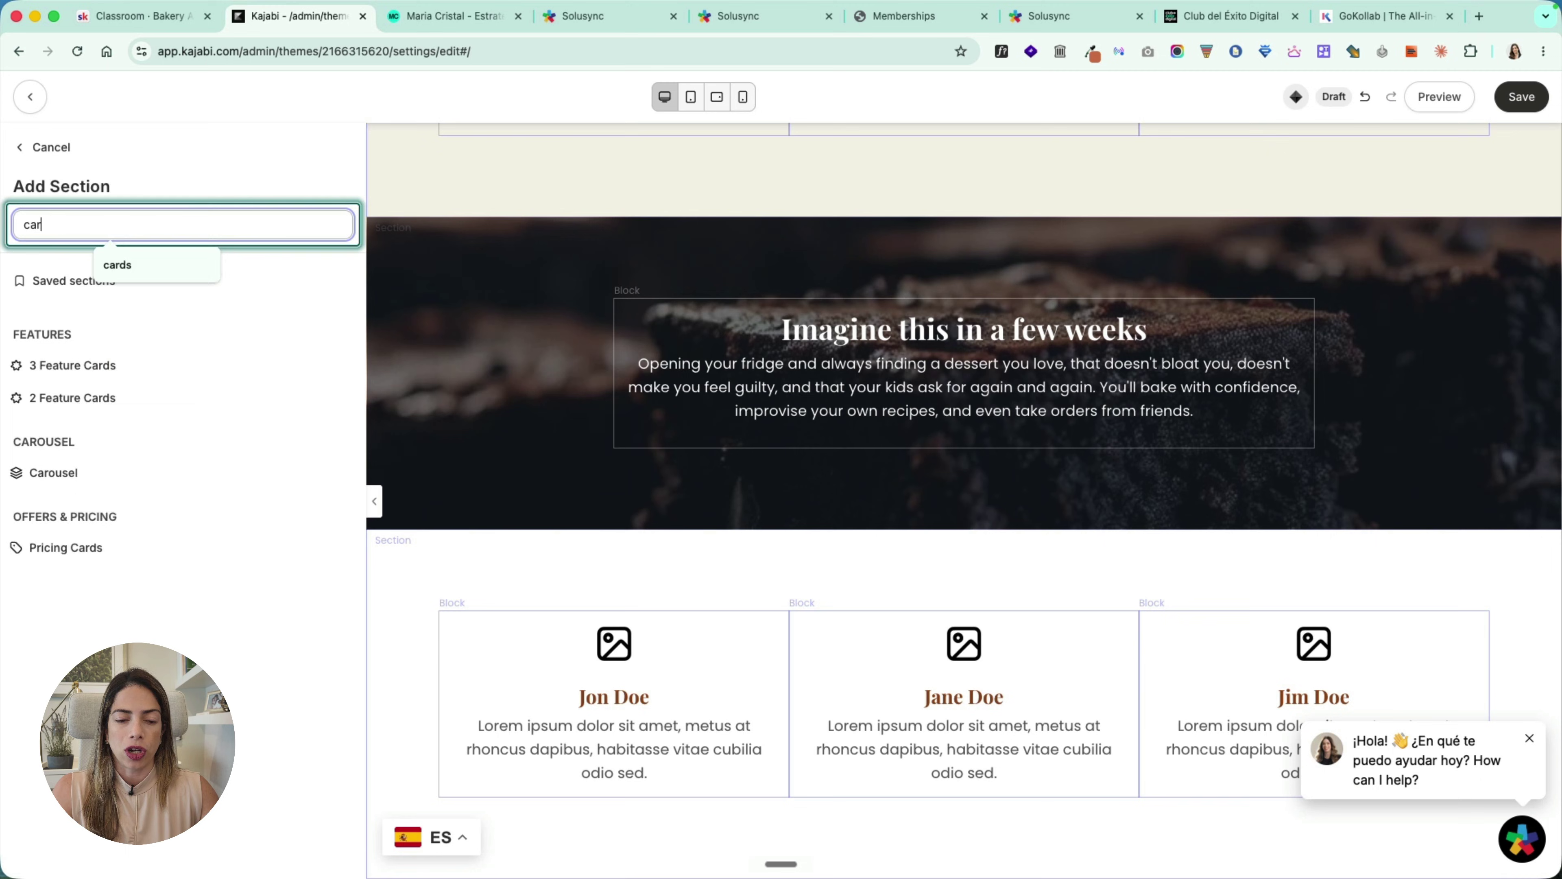
{"action": "type", "text": "ds"}
{"action": "mouse_move", "coordinate": [111, 357]}
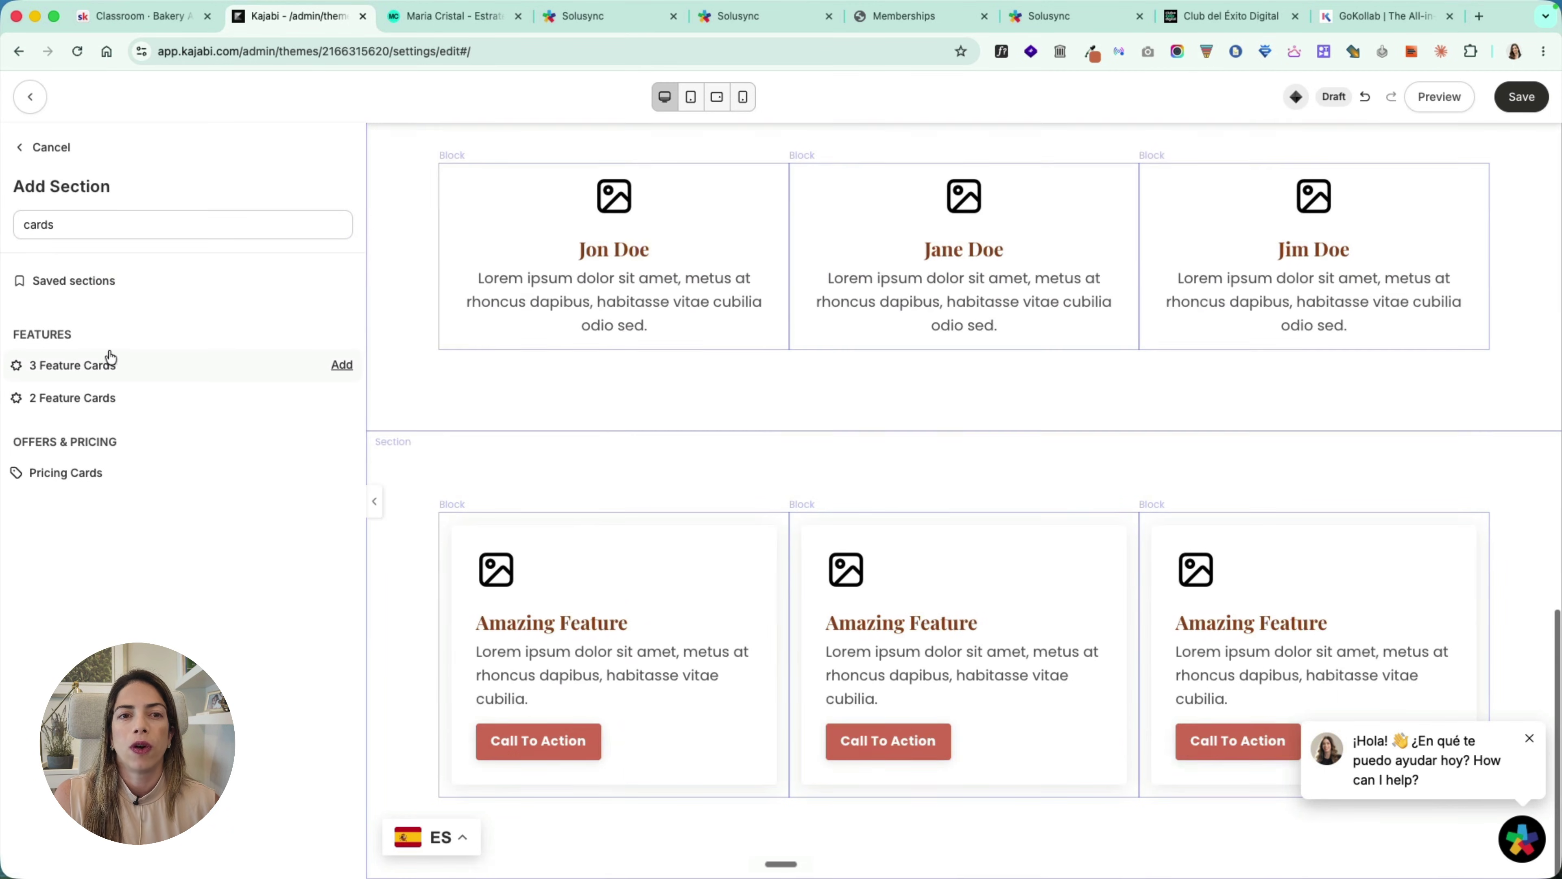
{"action": "left_click", "coordinate": [321, 375]}
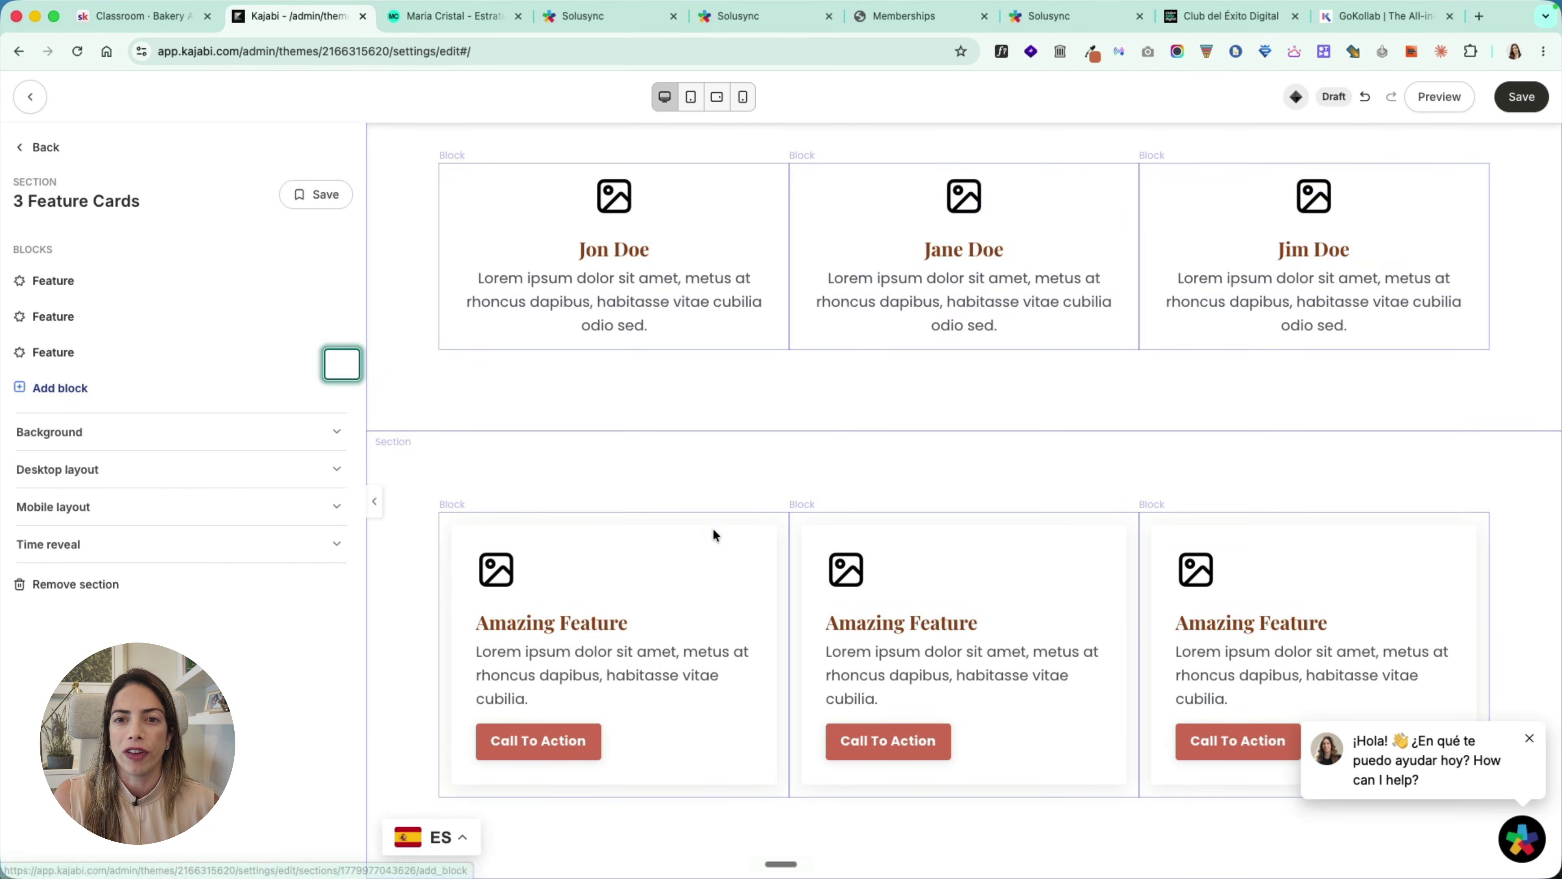
{"action": "left_click", "coordinate": [42, 151]}
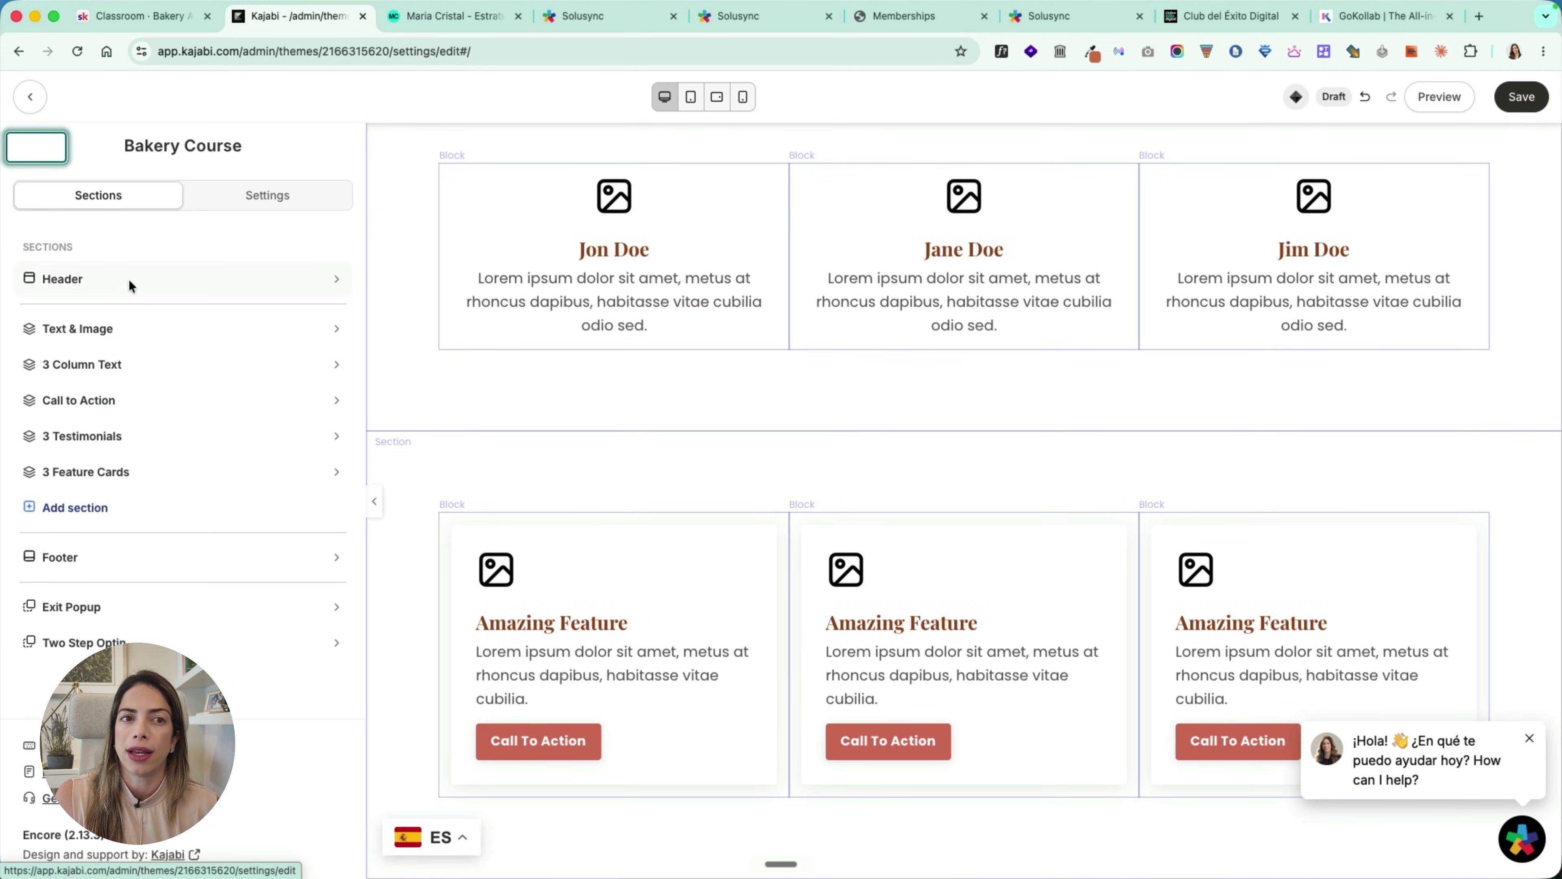
Step: Search the section library for "course" and add a Course Outline section below the feature cards
{"action": "left_click", "coordinate": [75, 507]}
{"action": "left_click", "coordinate": [140, 225]}
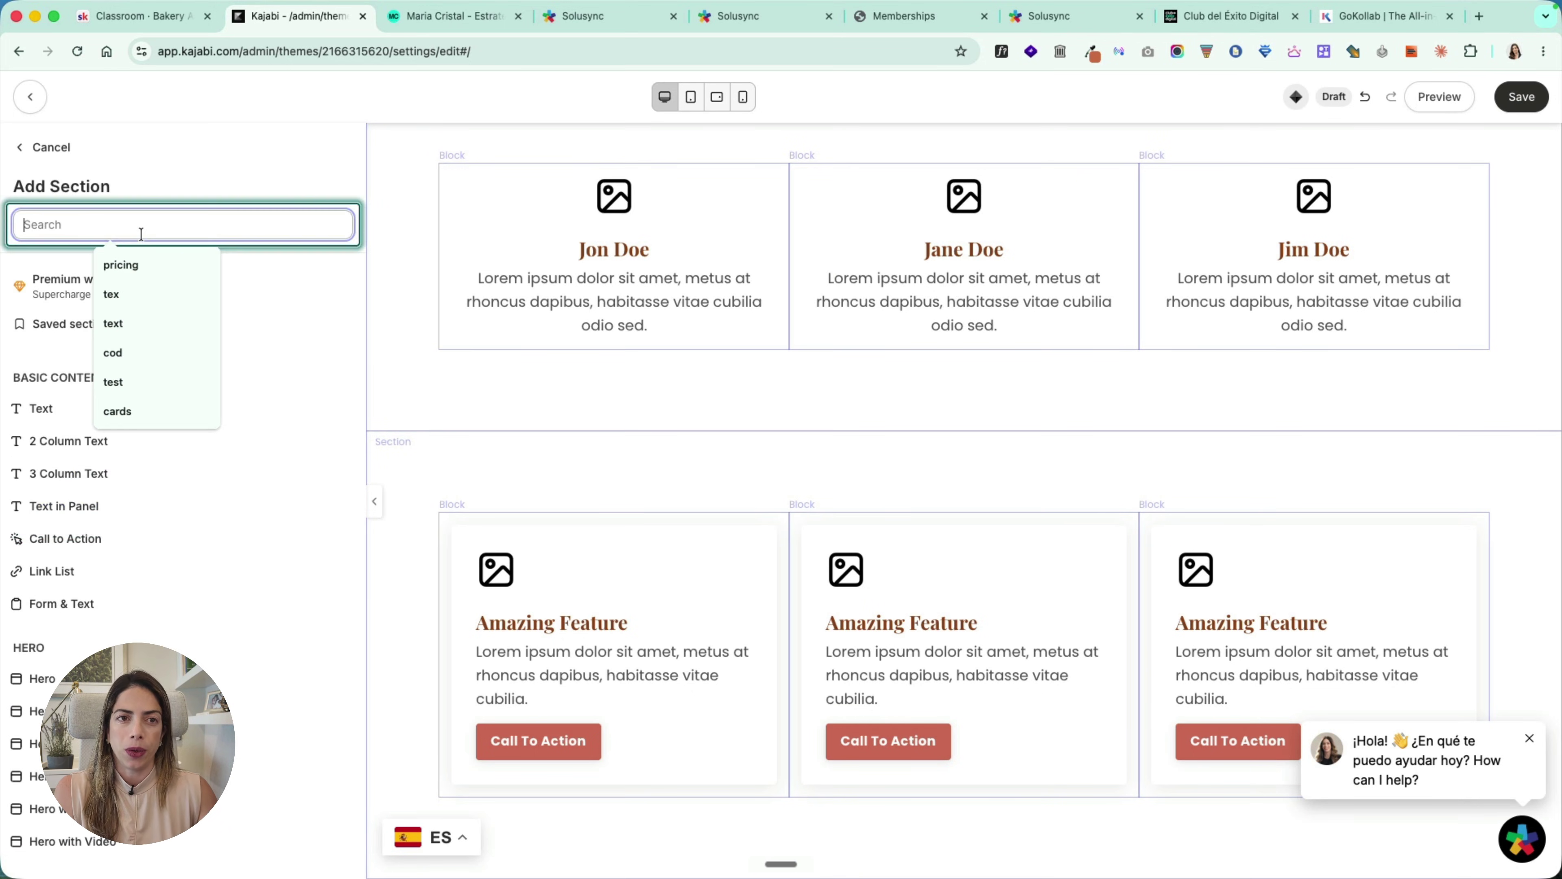
{"action": "type", "text": "course"}
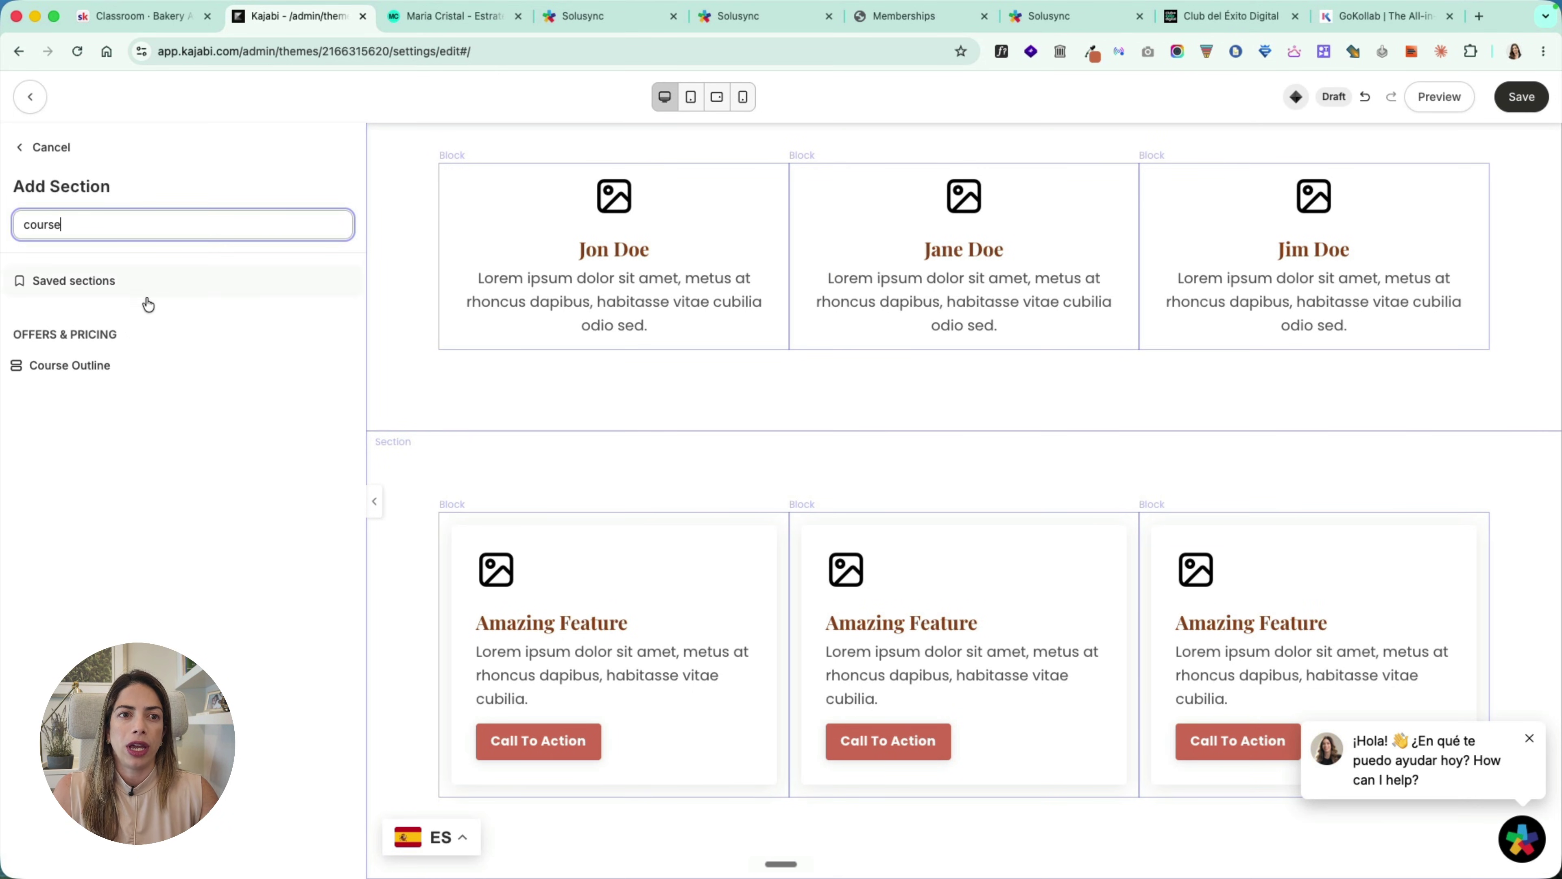
{"action": "left_click", "coordinate": [123, 368]}
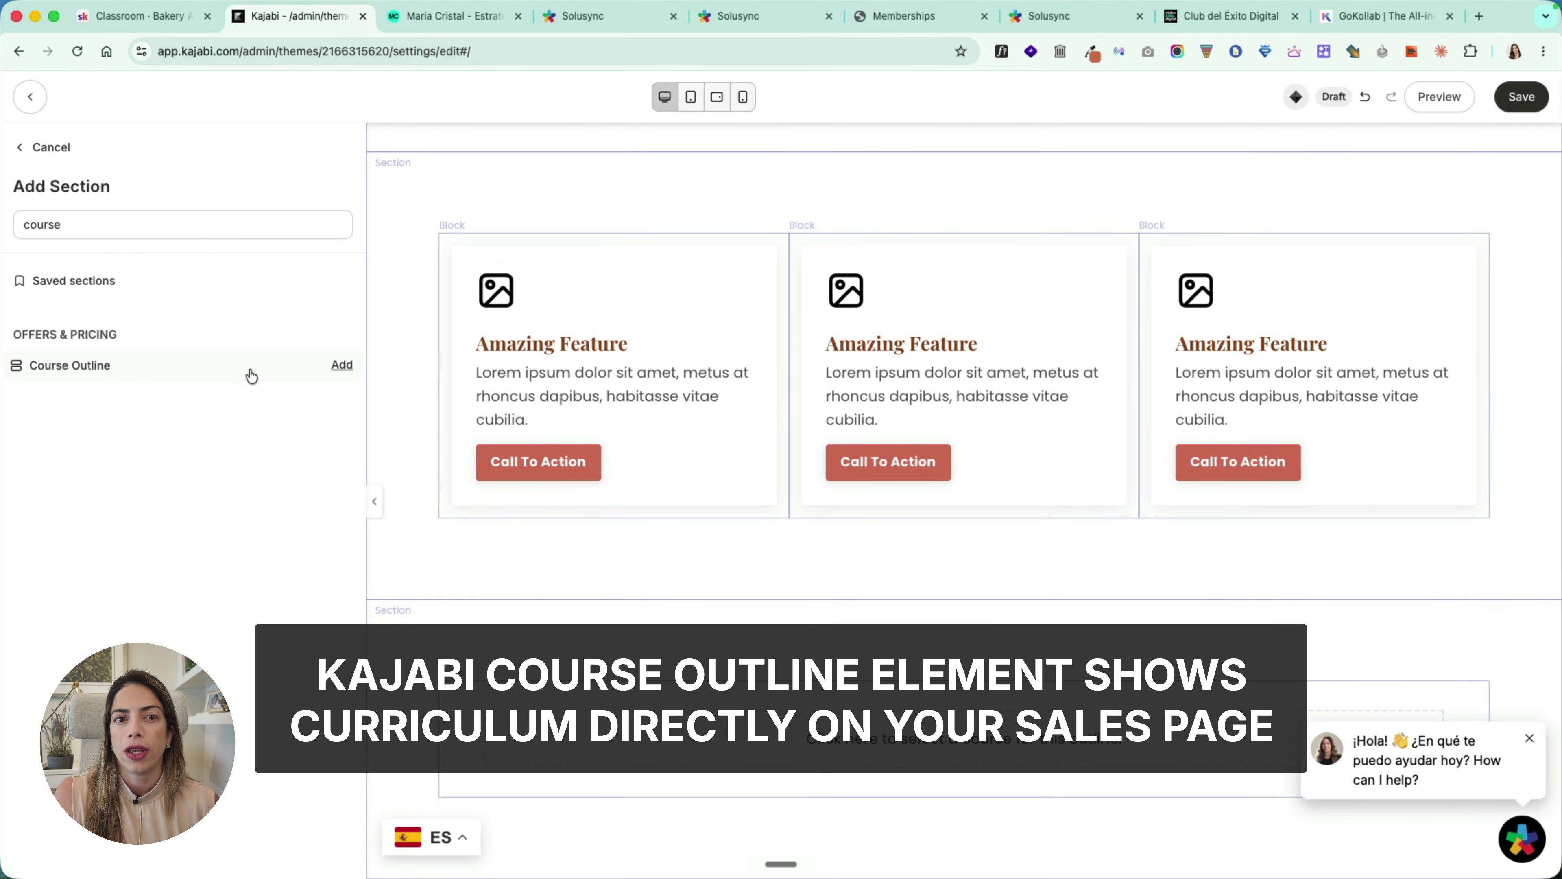
{"action": "left_click", "coordinate": [341, 365]}
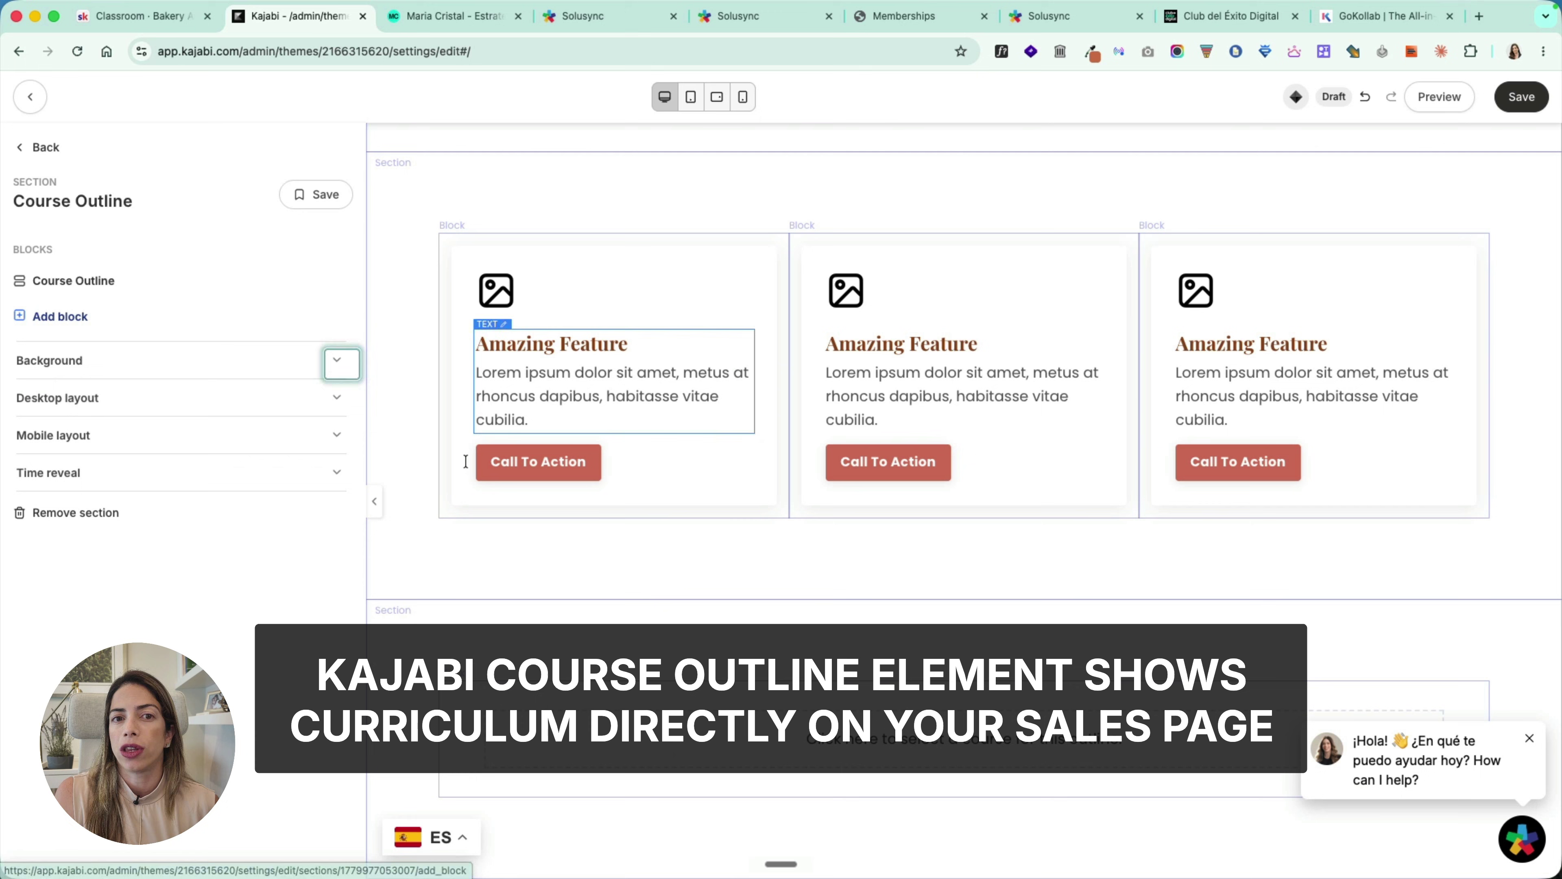
Step: Link the Course Outline block to the course "Healthy Baking: Desserts You Can Actually Eat"
{"action": "left_click", "coordinate": [94, 274]}
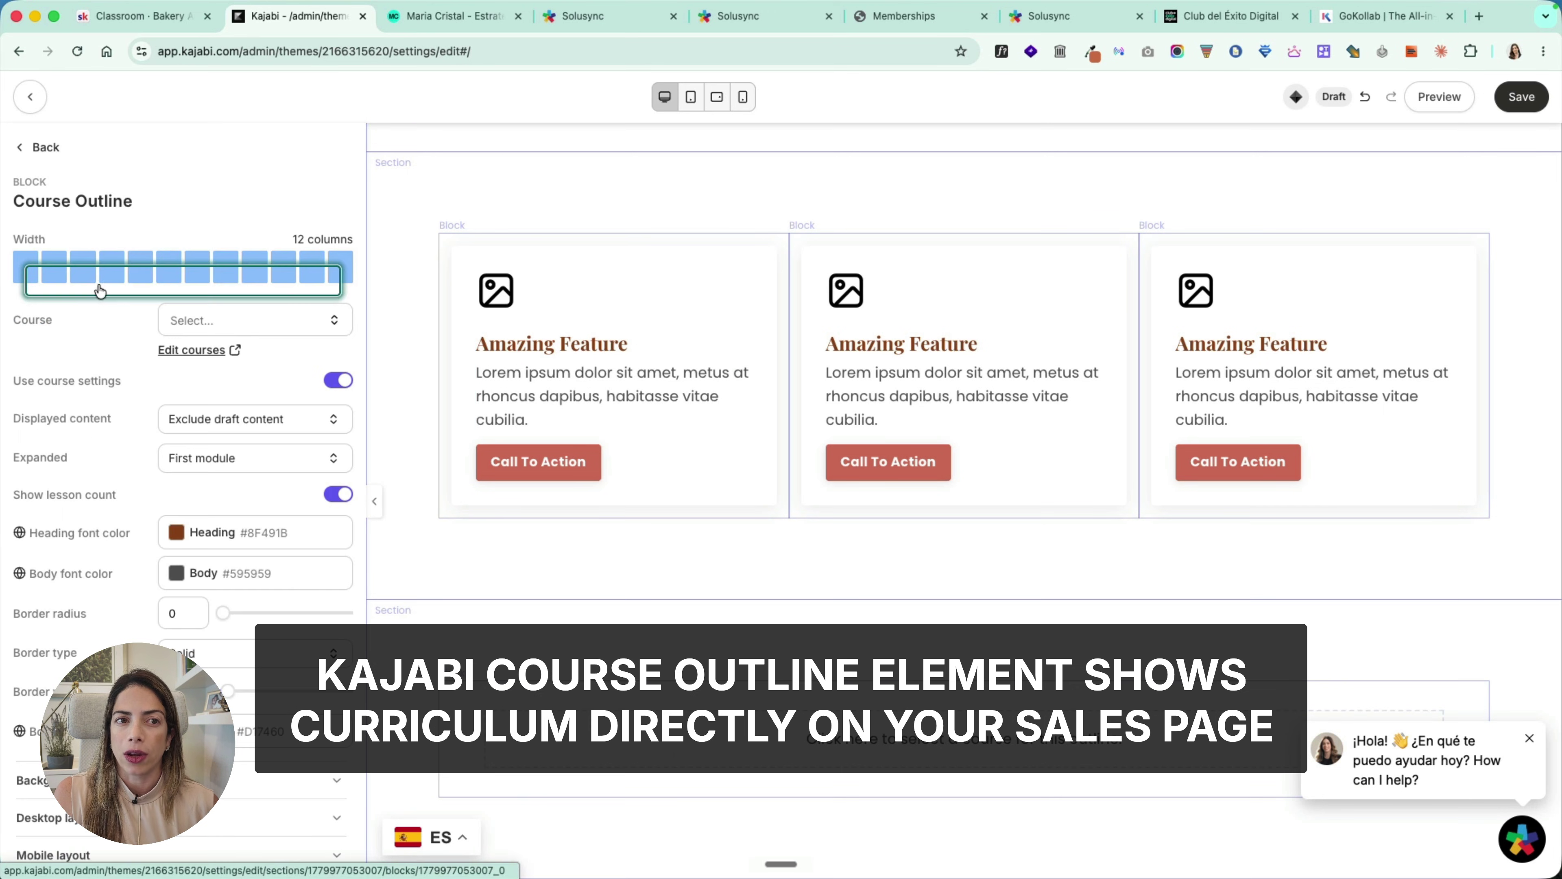
{"action": "left_click", "coordinate": [229, 318]}
{"action": "left_click", "coordinate": [237, 400]}
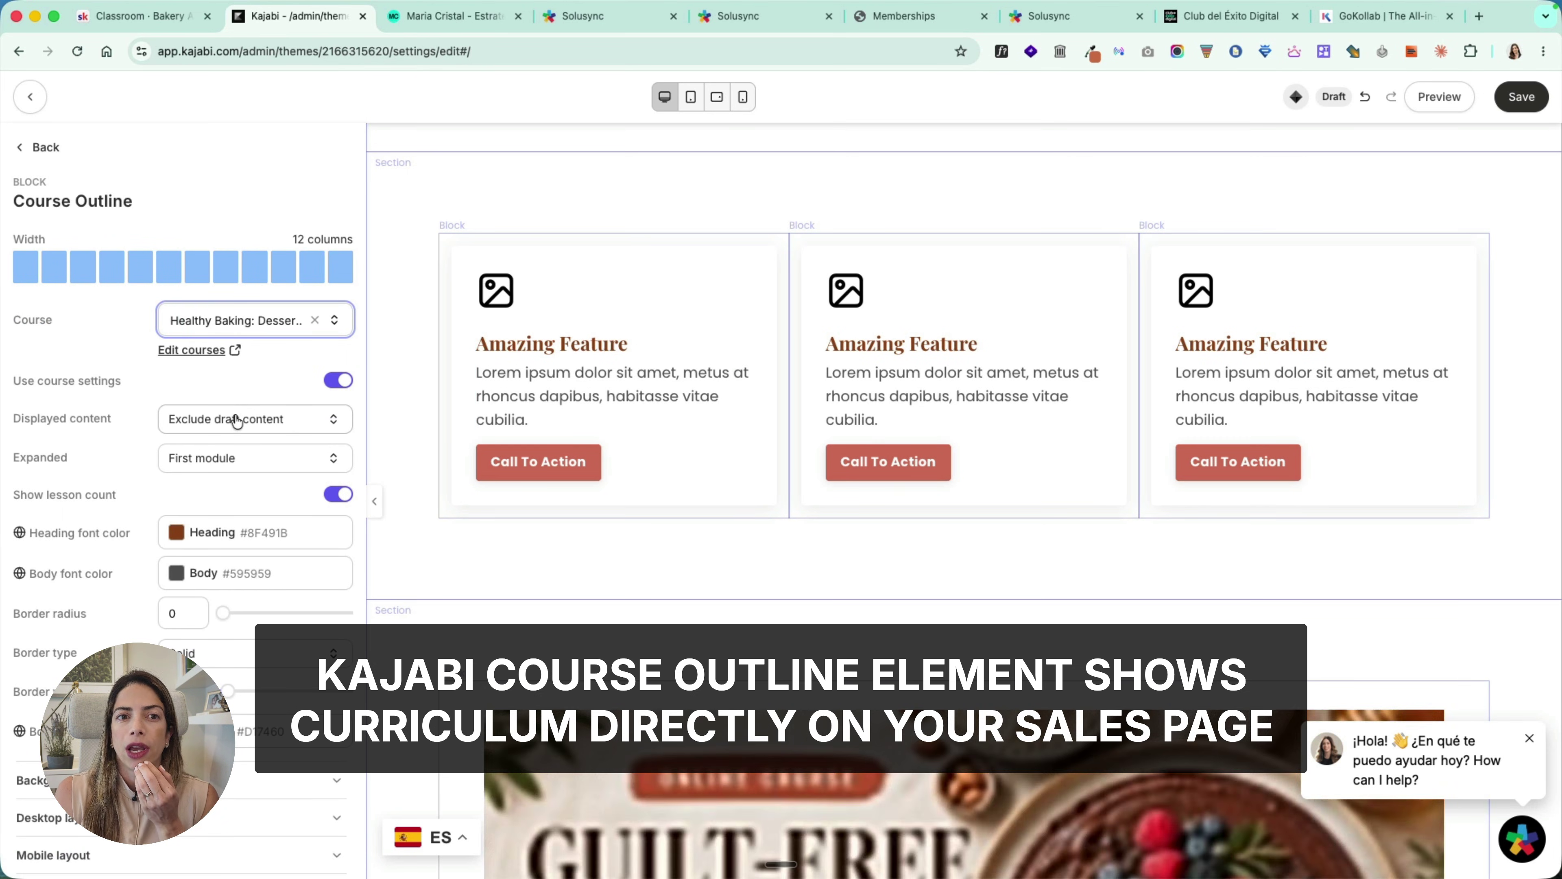
Step: Set both the expanded modules and the displayed content of the Course Outline block to All
{"action": "left_click", "coordinate": [741, 634]}
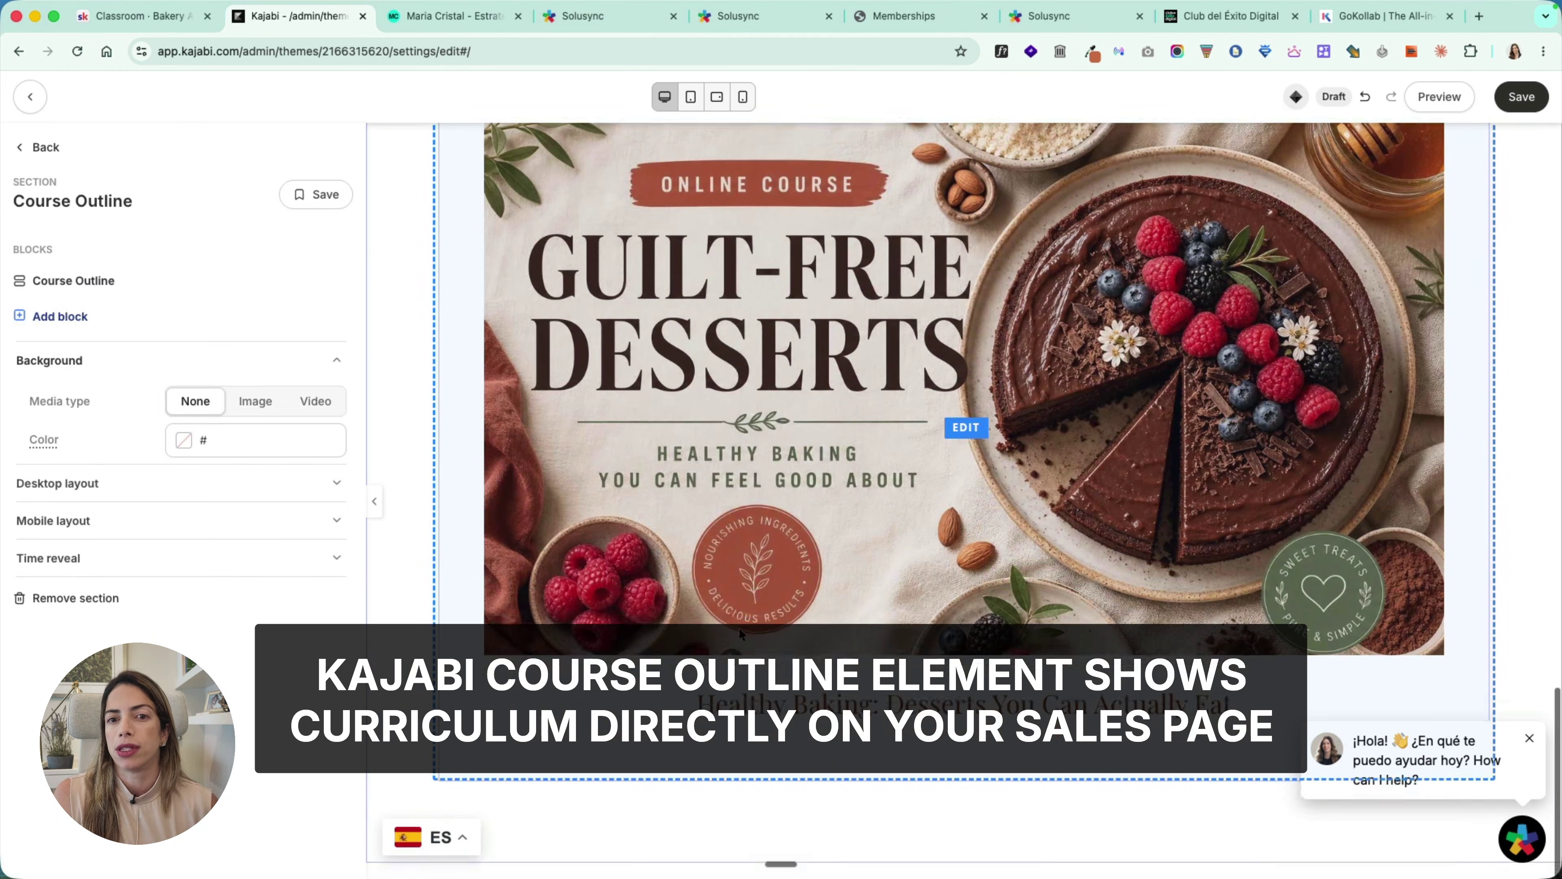
{"action": "left_click", "coordinate": [741, 634]}
{"action": "left_click", "coordinate": [224, 448]}
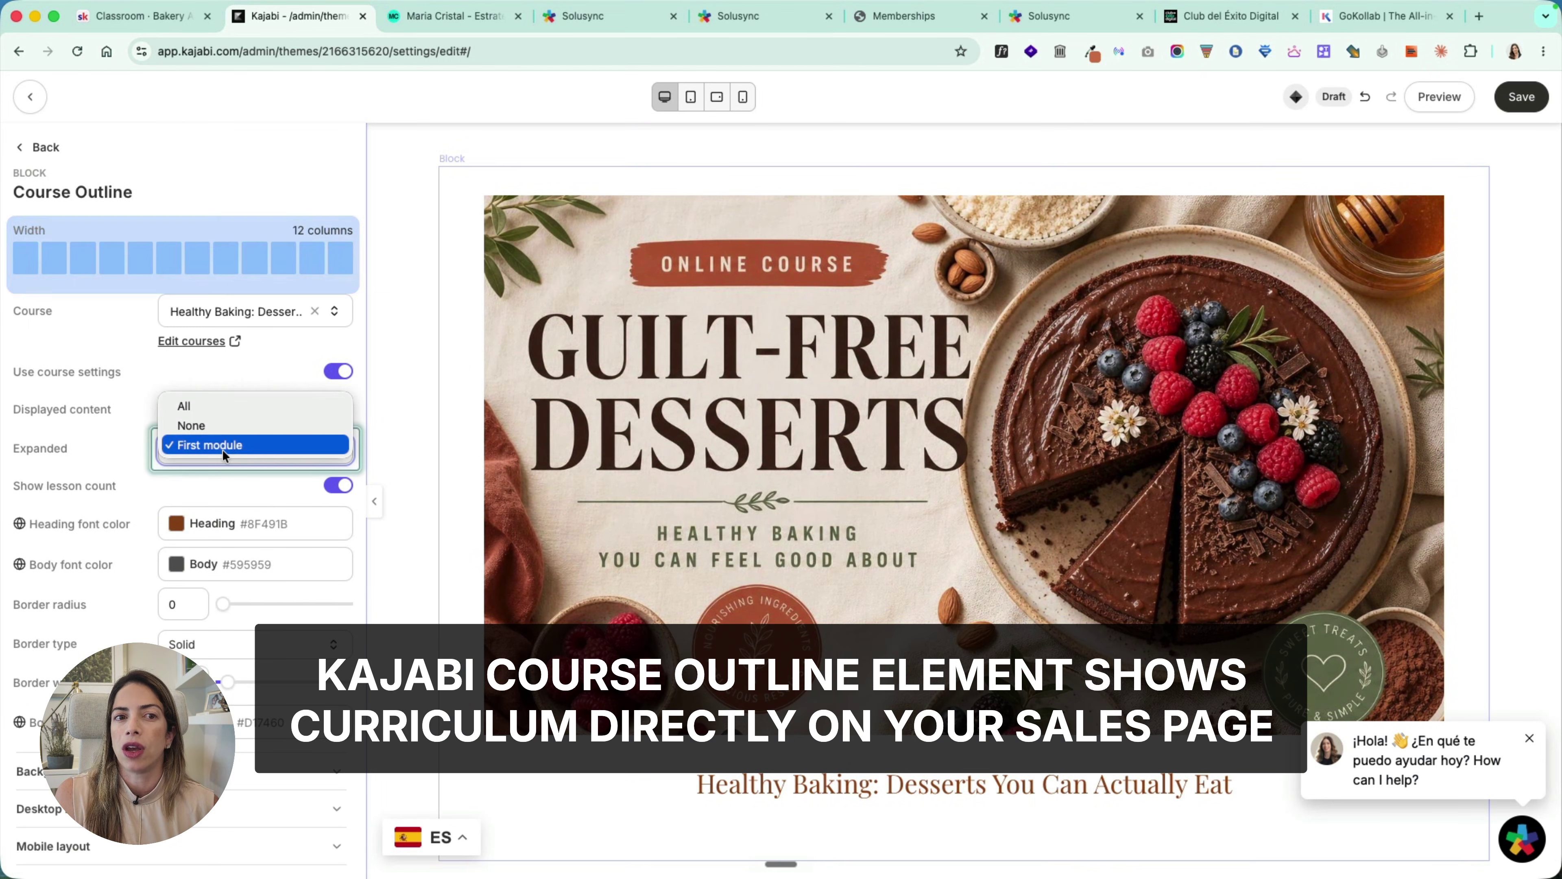
{"action": "left_click", "coordinate": [207, 408]}
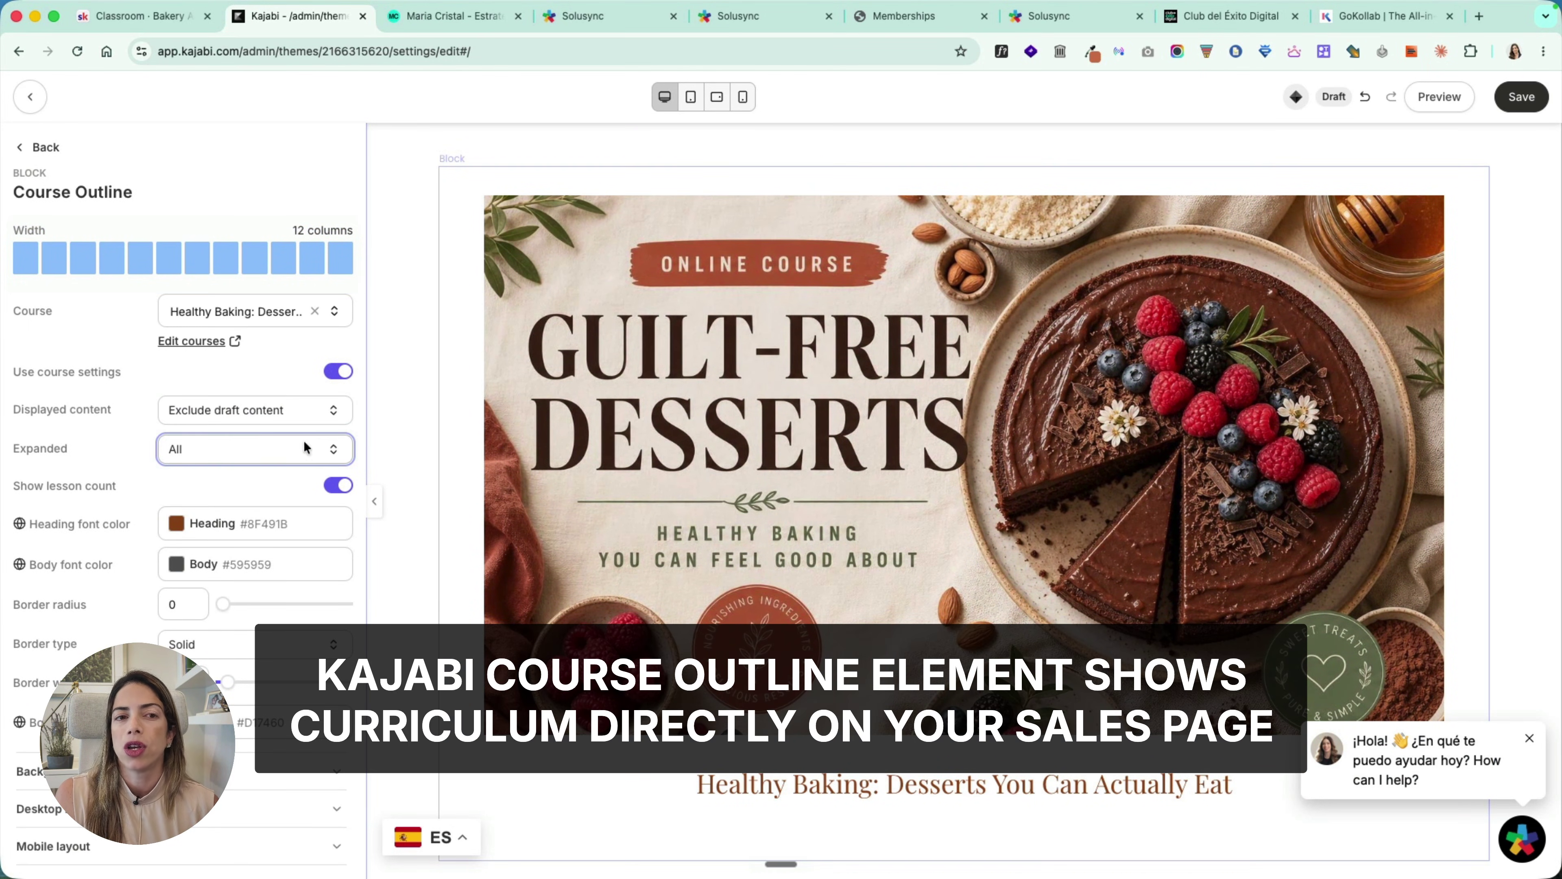
{"action": "left_click", "coordinate": [242, 409]}
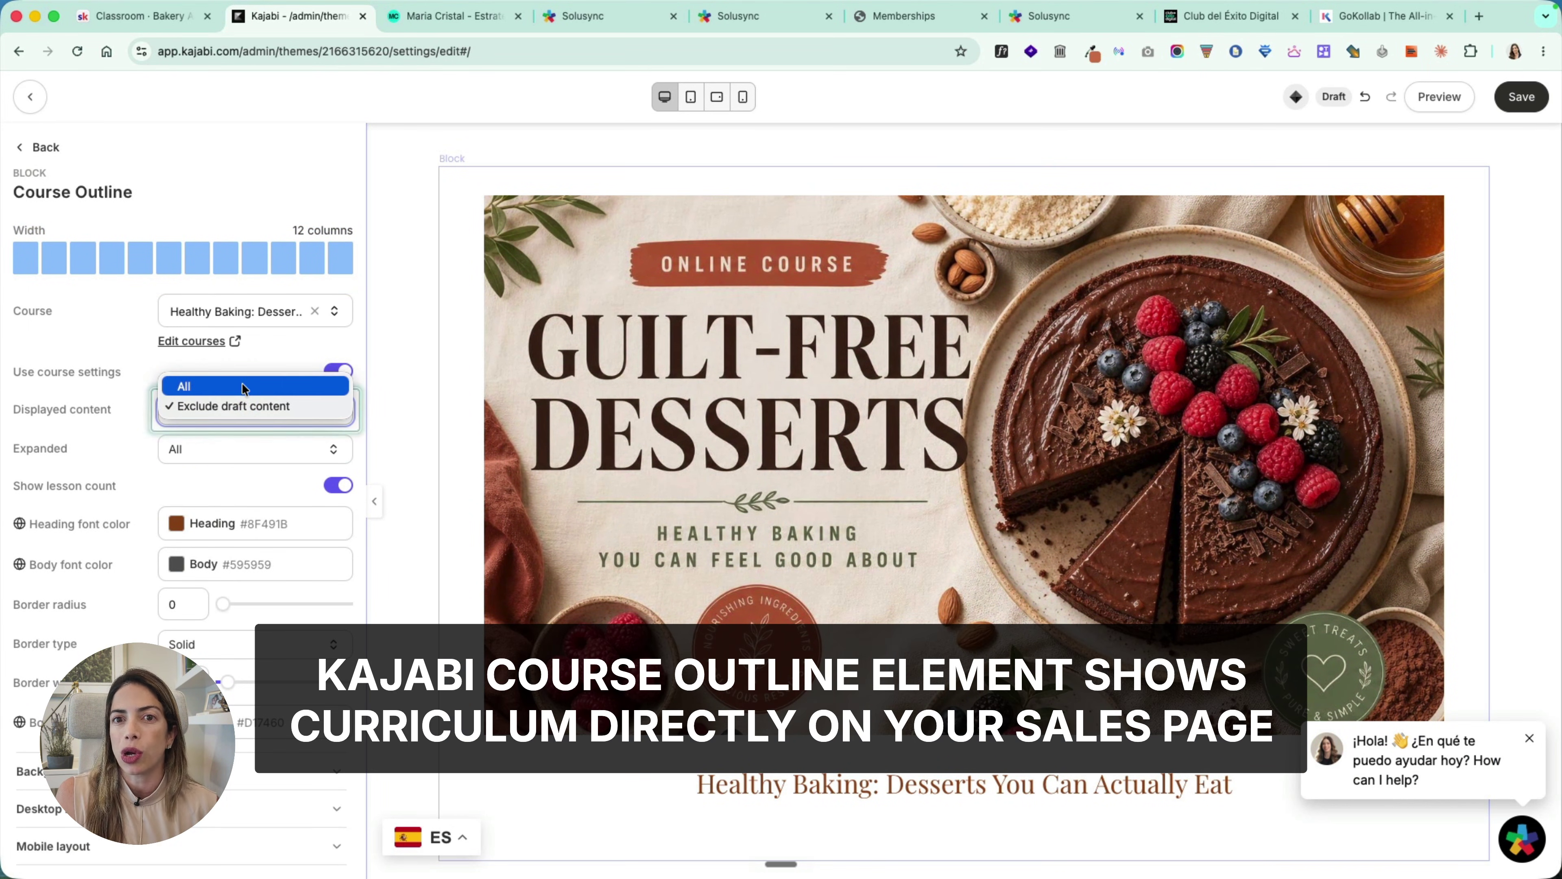
{"action": "left_click", "coordinate": [191, 387]}
{"action": "scroll", "coordinate": [763, 554], "scroll_direction": "down", "scroll_amount": 5}
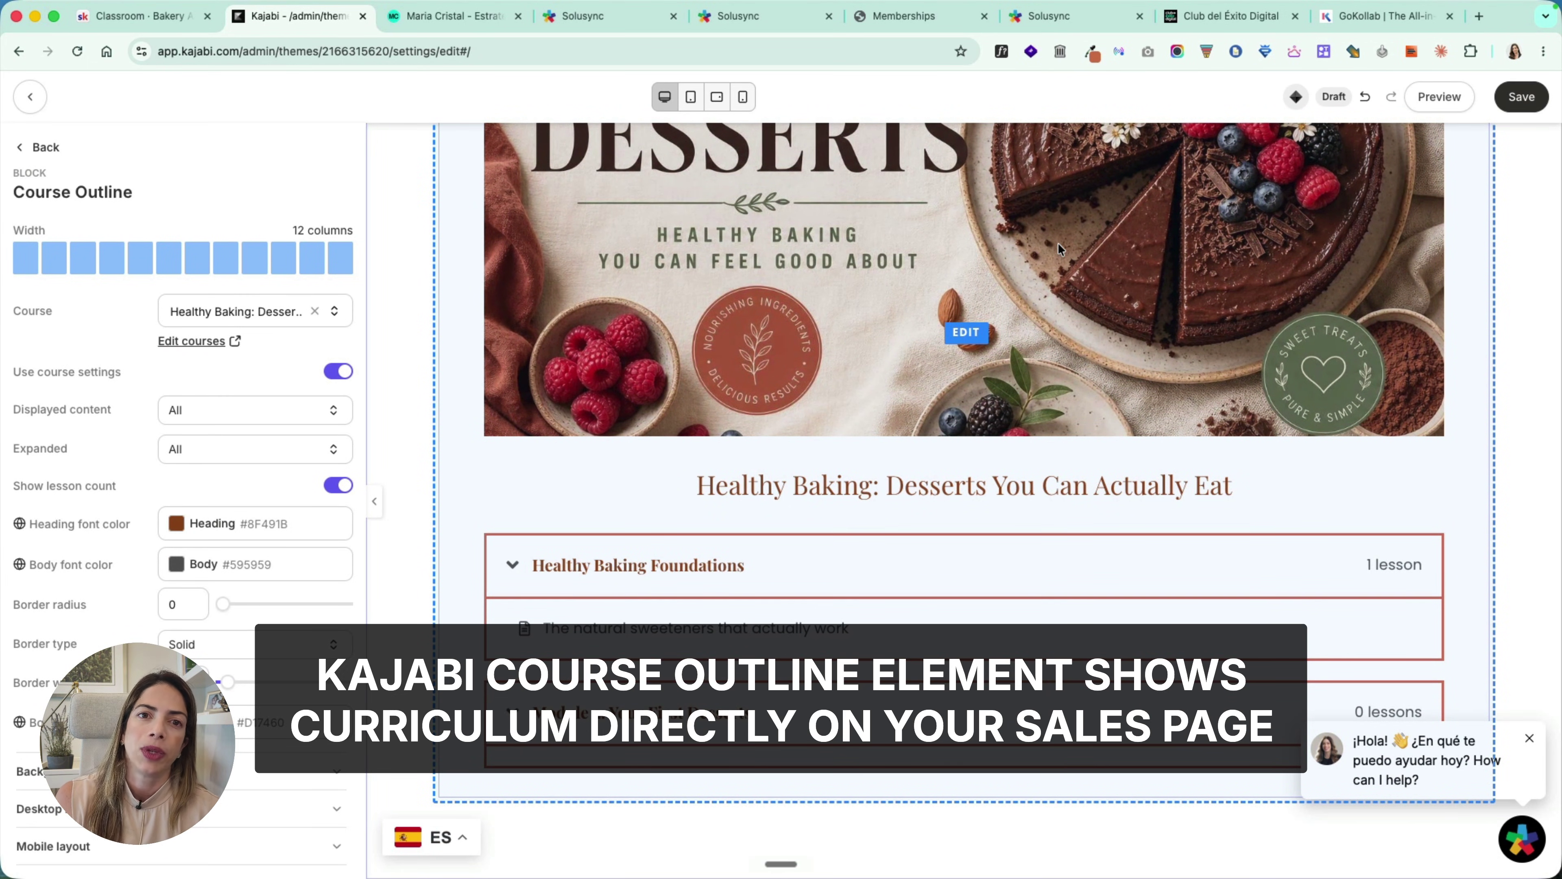
Step: Narrow the Course Outline block to a width of 6 columns and save the page
{"action": "left_click", "coordinate": [242, 269]}
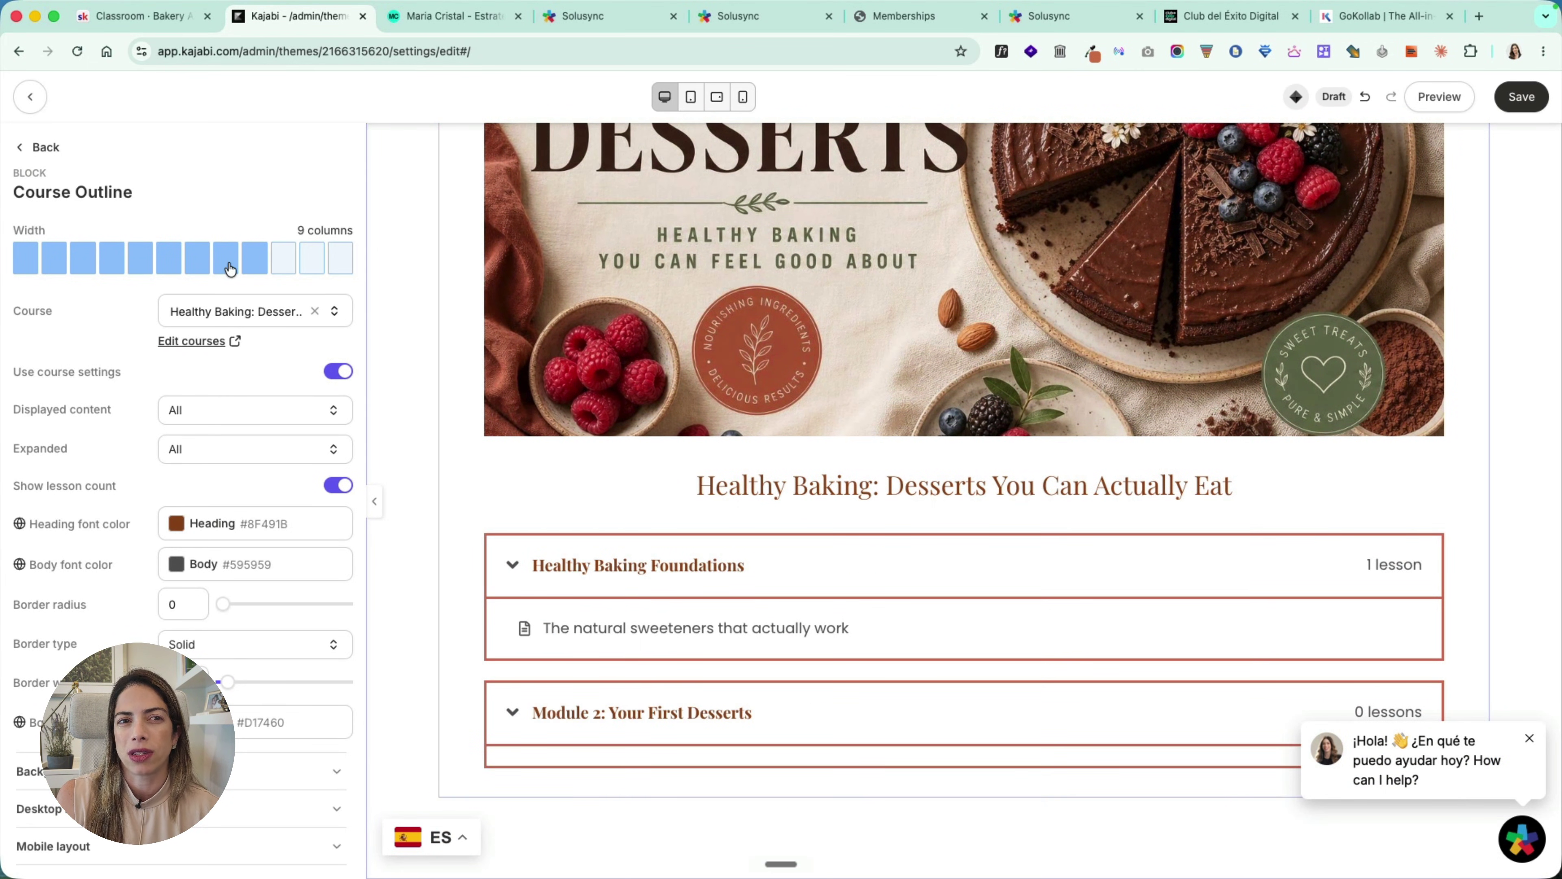
{"action": "left_click", "coordinate": [229, 269]}
{"action": "left_click", "coordinate": [198, 263]}
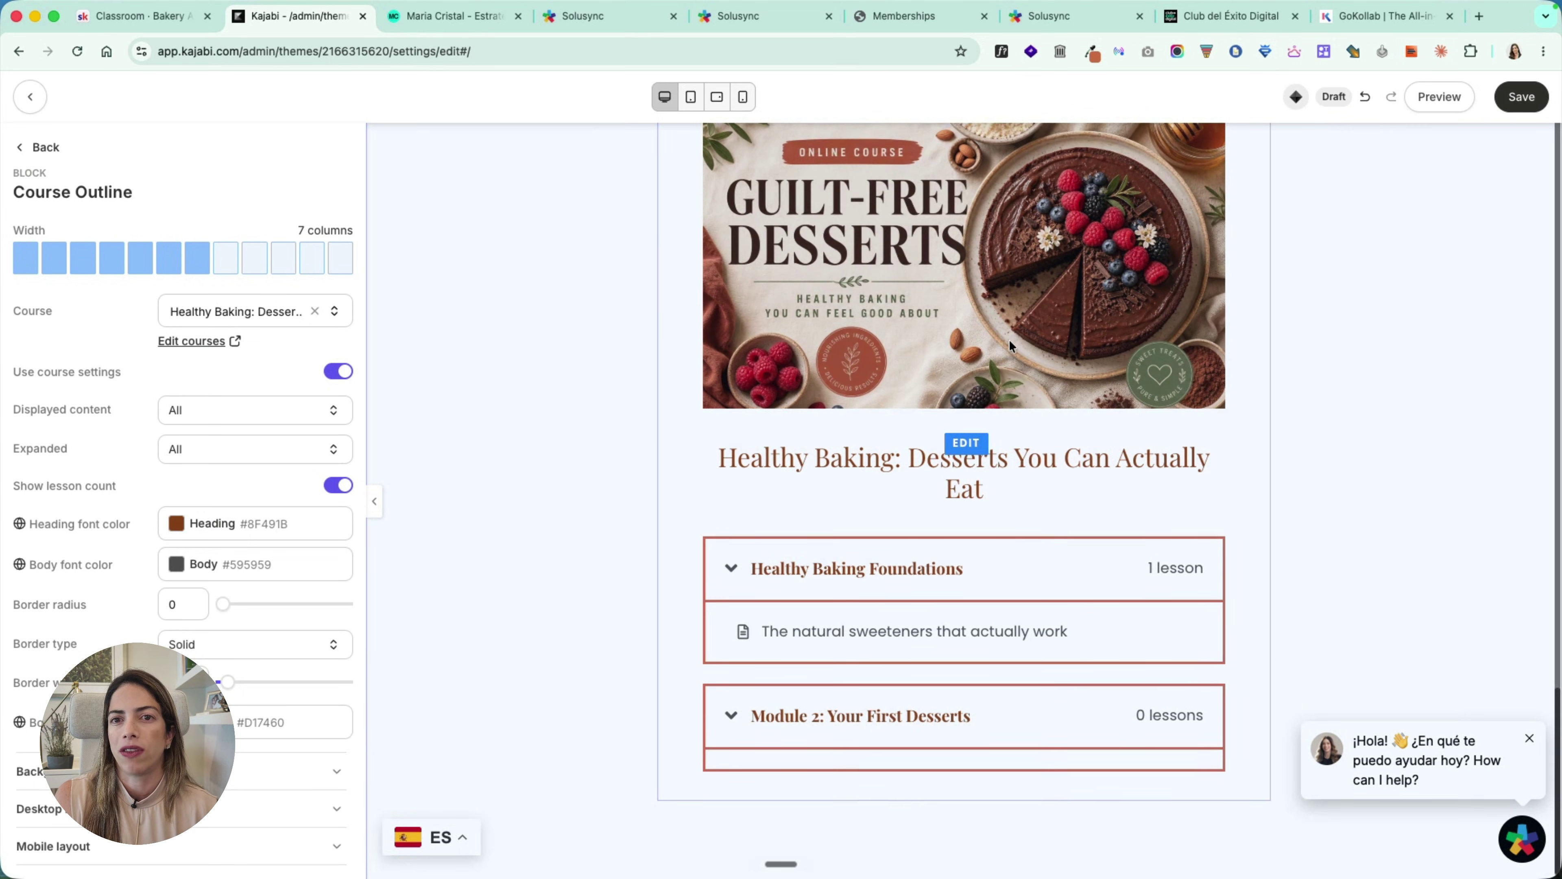
{"action": "left_click", "coordinate": [170, 259]}
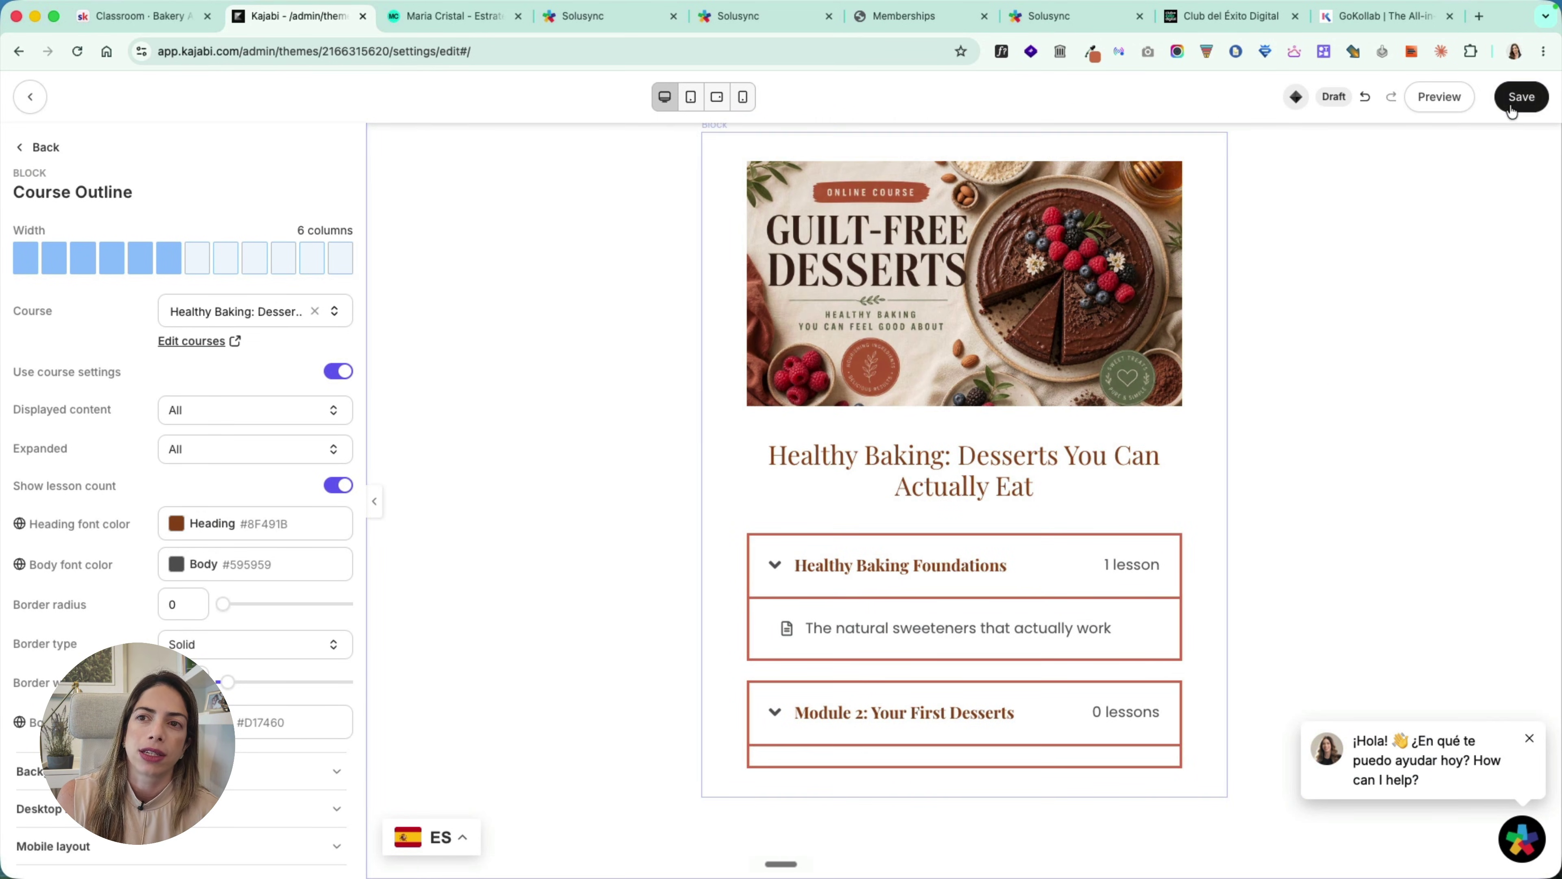
{"action": "key", "text": "super+s"}
{"action": "scroll", "coordinate": [5, 526], "scroll_direction": "down", "scroll_amount": 3}
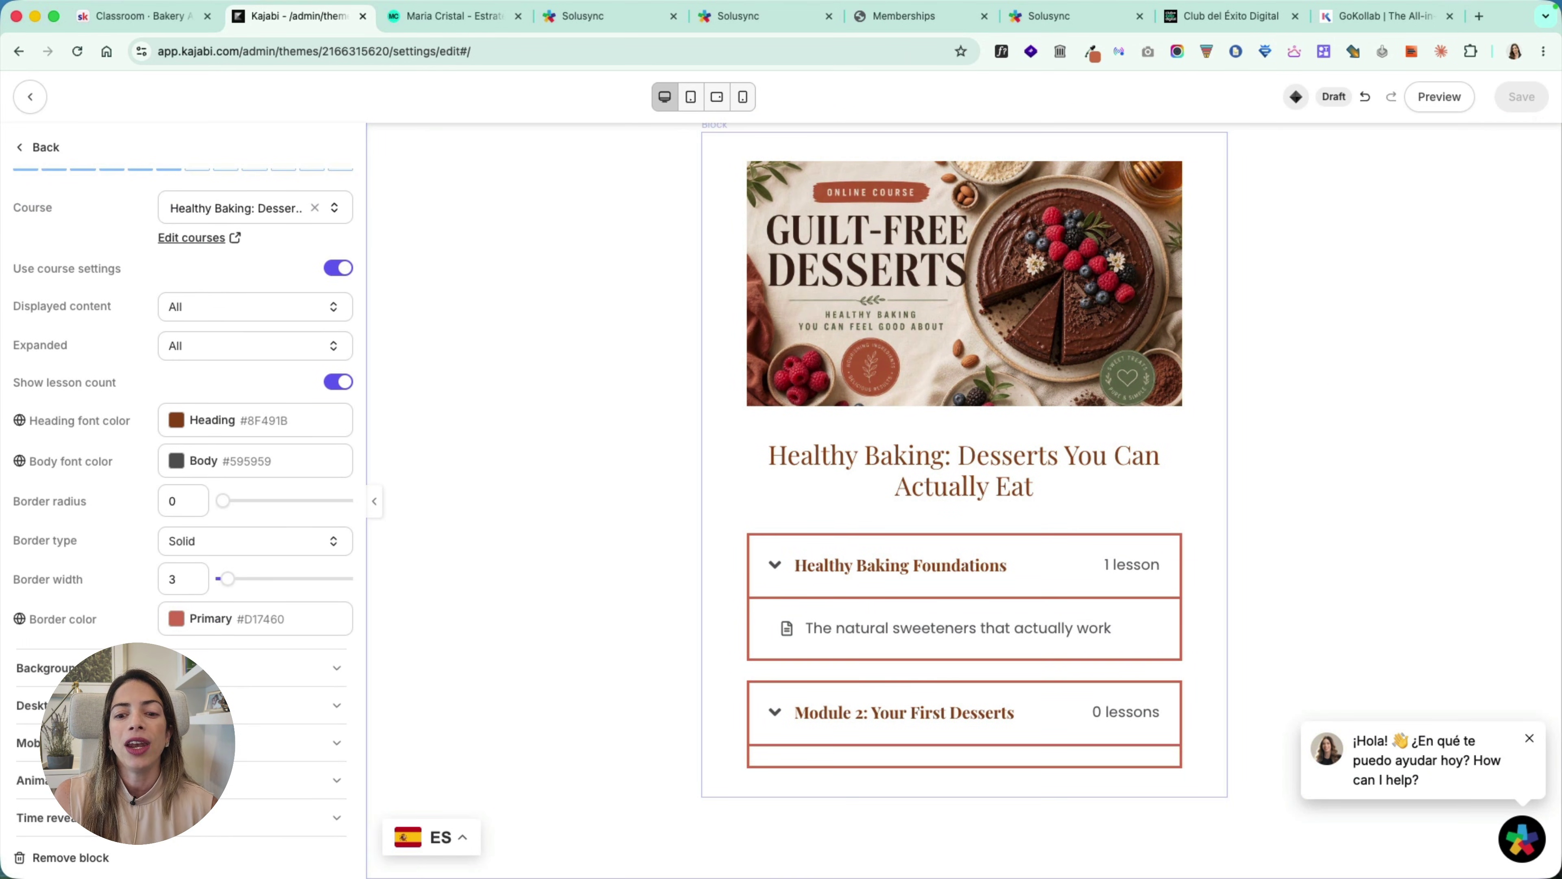
{"action": "scroll", "coordinate": [184, 370], "scroll_direction": "up", "scroll_amount": 4}
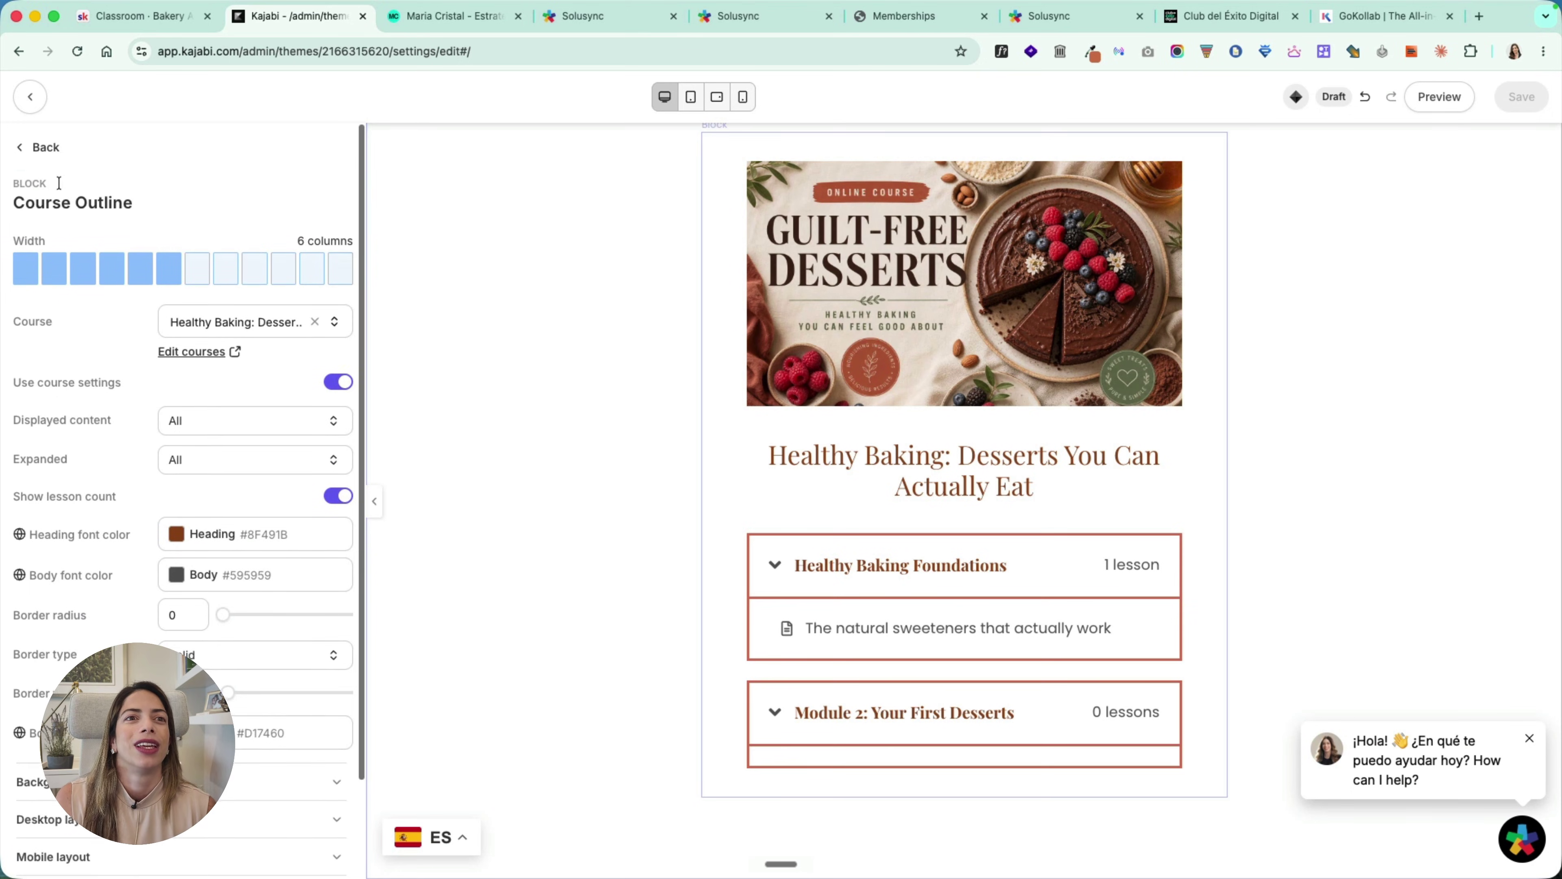
Step: Search the section library for "image" and add a Text & Image section below the course outline
{"action": "left_click", "coordinate": [37, 148]}
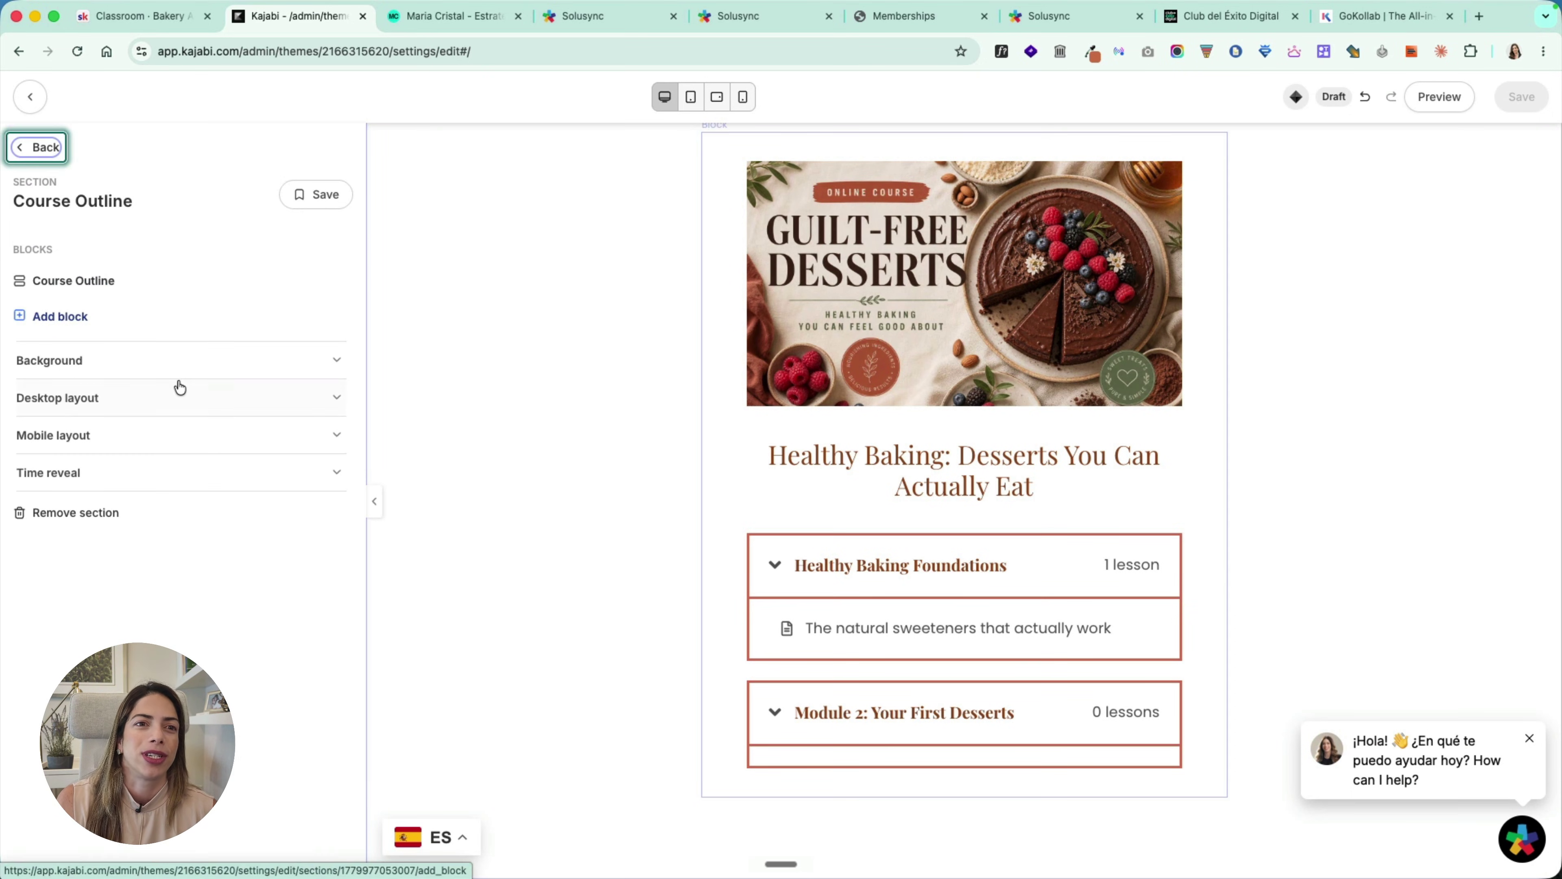
{"action": "left_click", "coordinate": [40, 149]}
{"action": "left_click", "coordinate": [95, 544]}
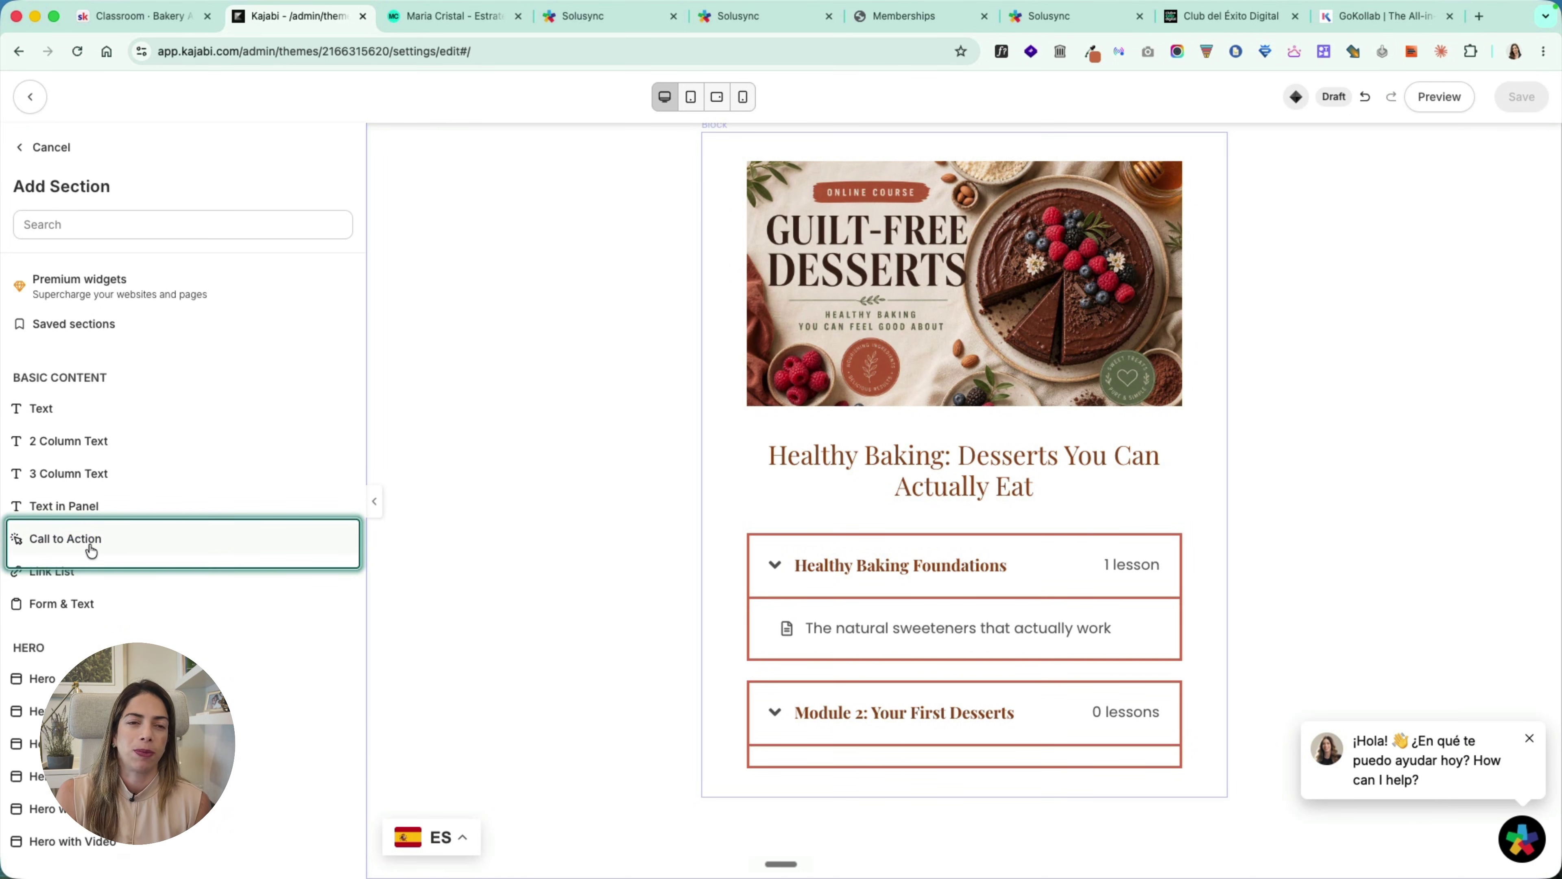
{"action": "left_click", "coordinate": [112, 232]}
{"action": "type", "text": "image"}
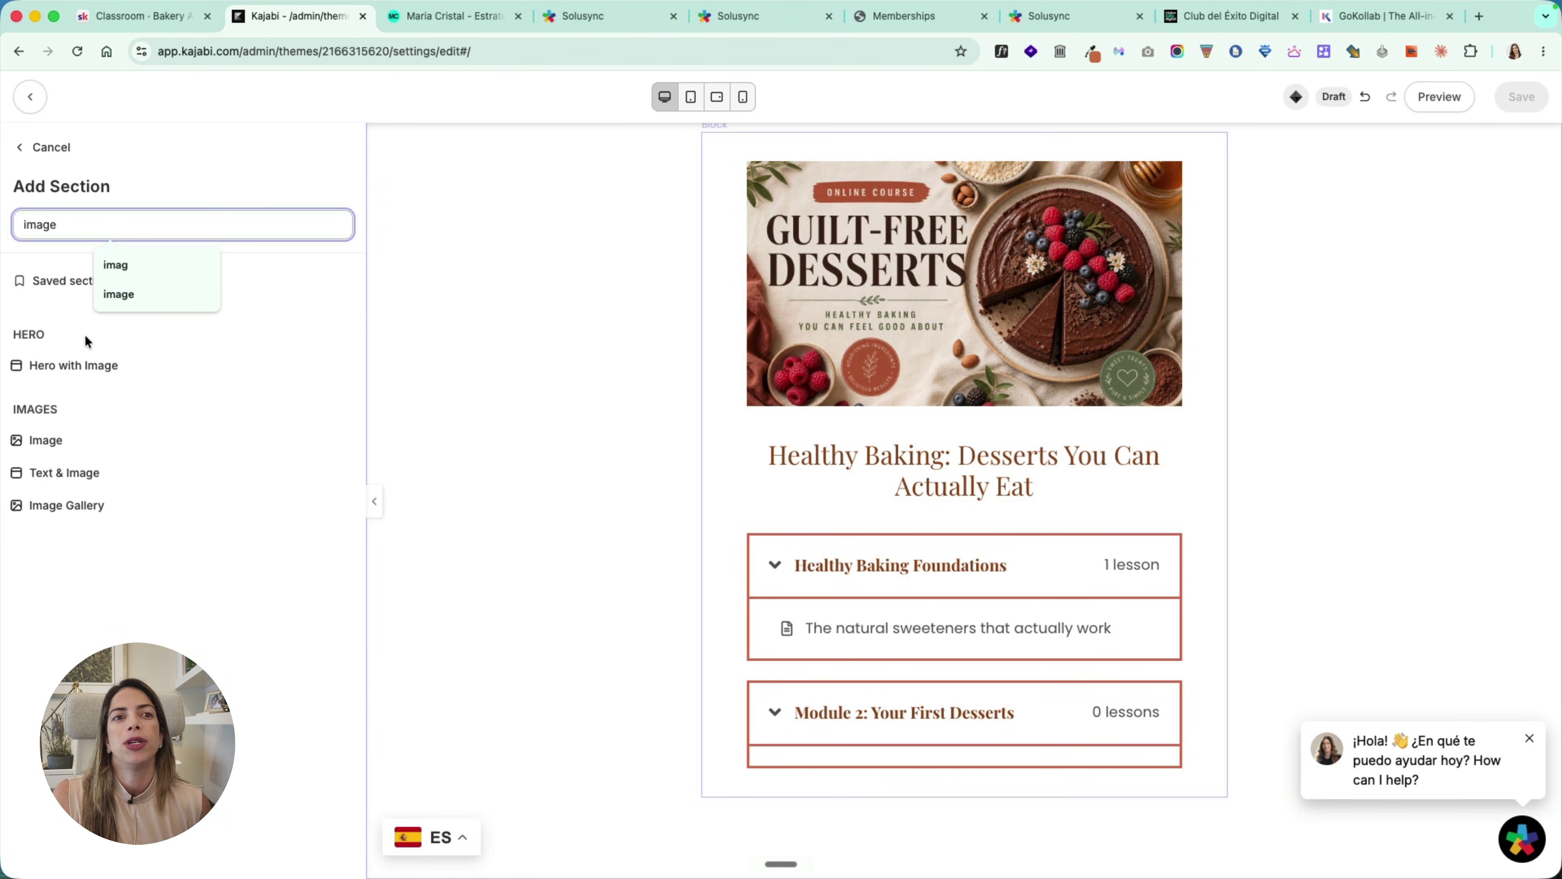
{"action": "left_click", "coordinate": [340, 472]}
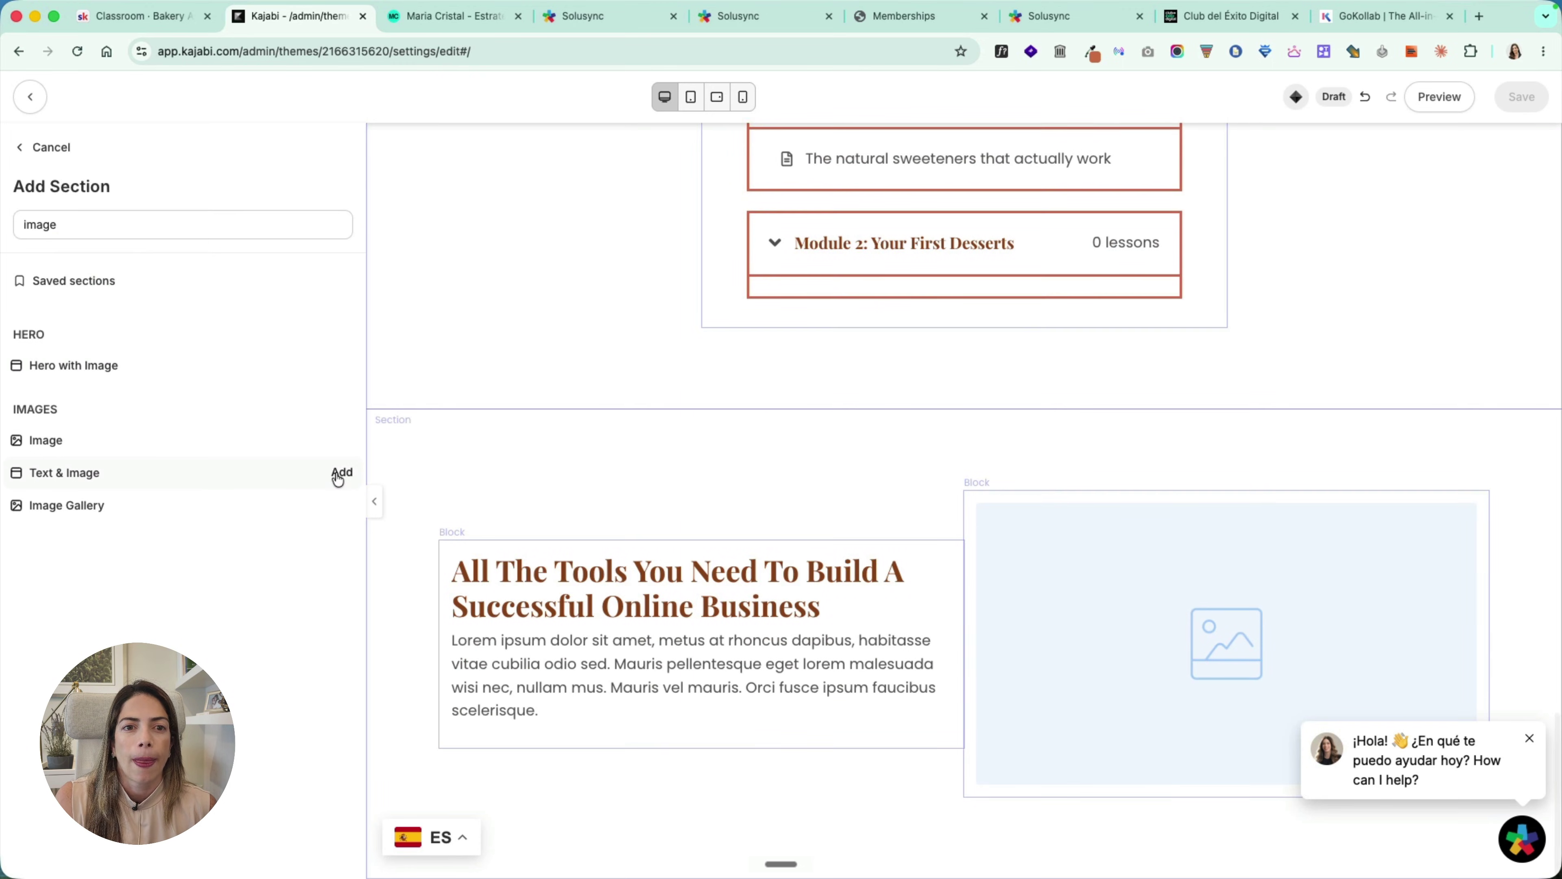
Step: Move the image block ahead of the text block and fill it with the baker's portrait from the media library
{"action": "left_click_drag", "start_coordinate": [77, 323], "coordinate": [68, 282]}
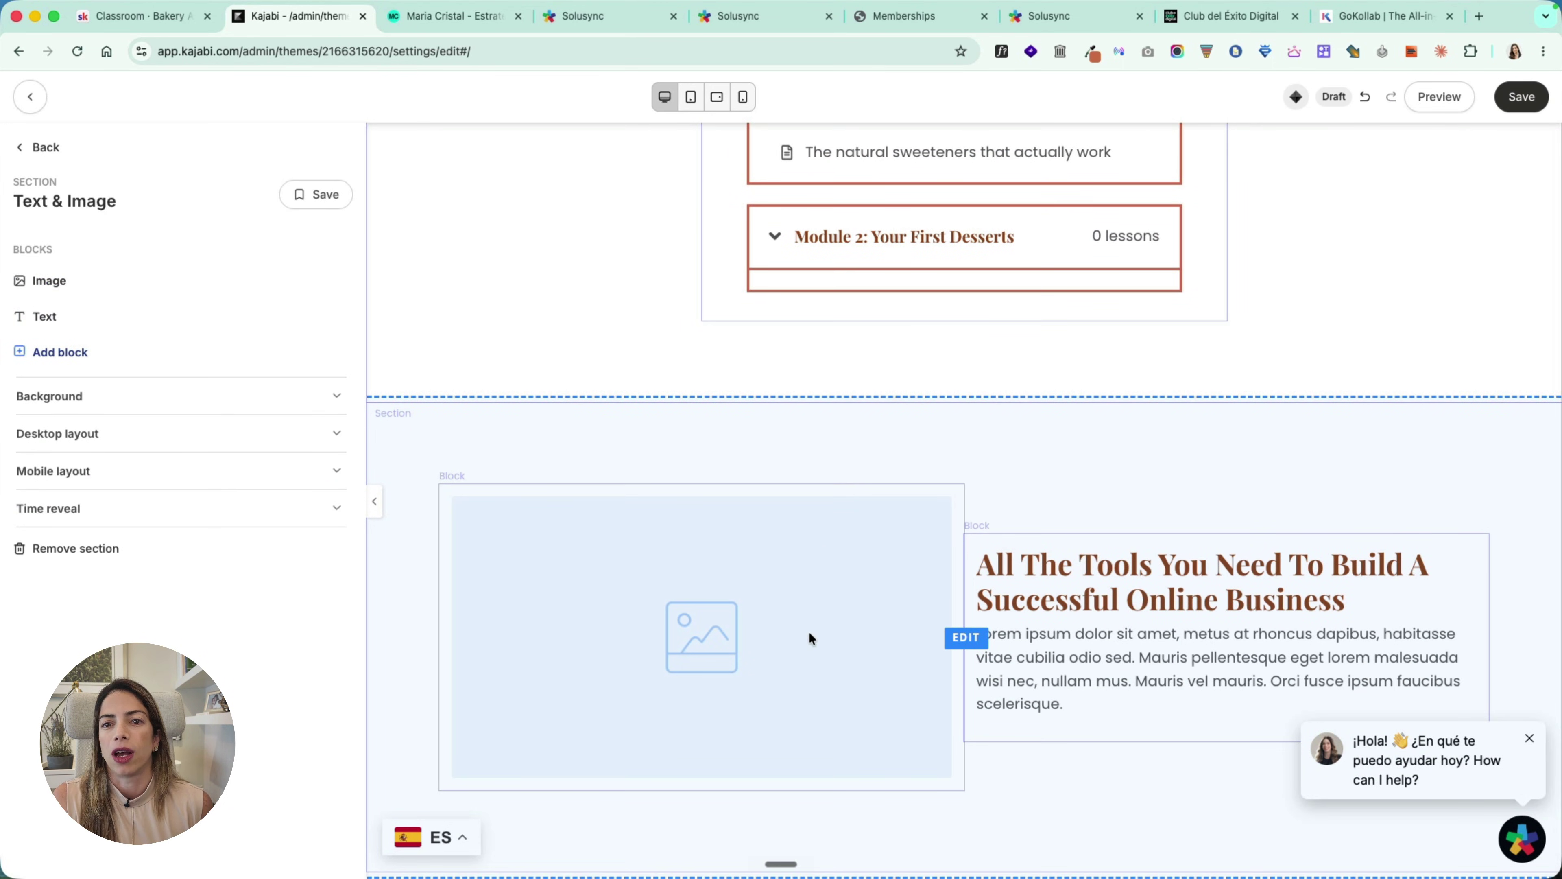
{"action": "left_click", "coordinate": [708, 594]}
{"action": "left_click", "coordinate": [258, 298]}
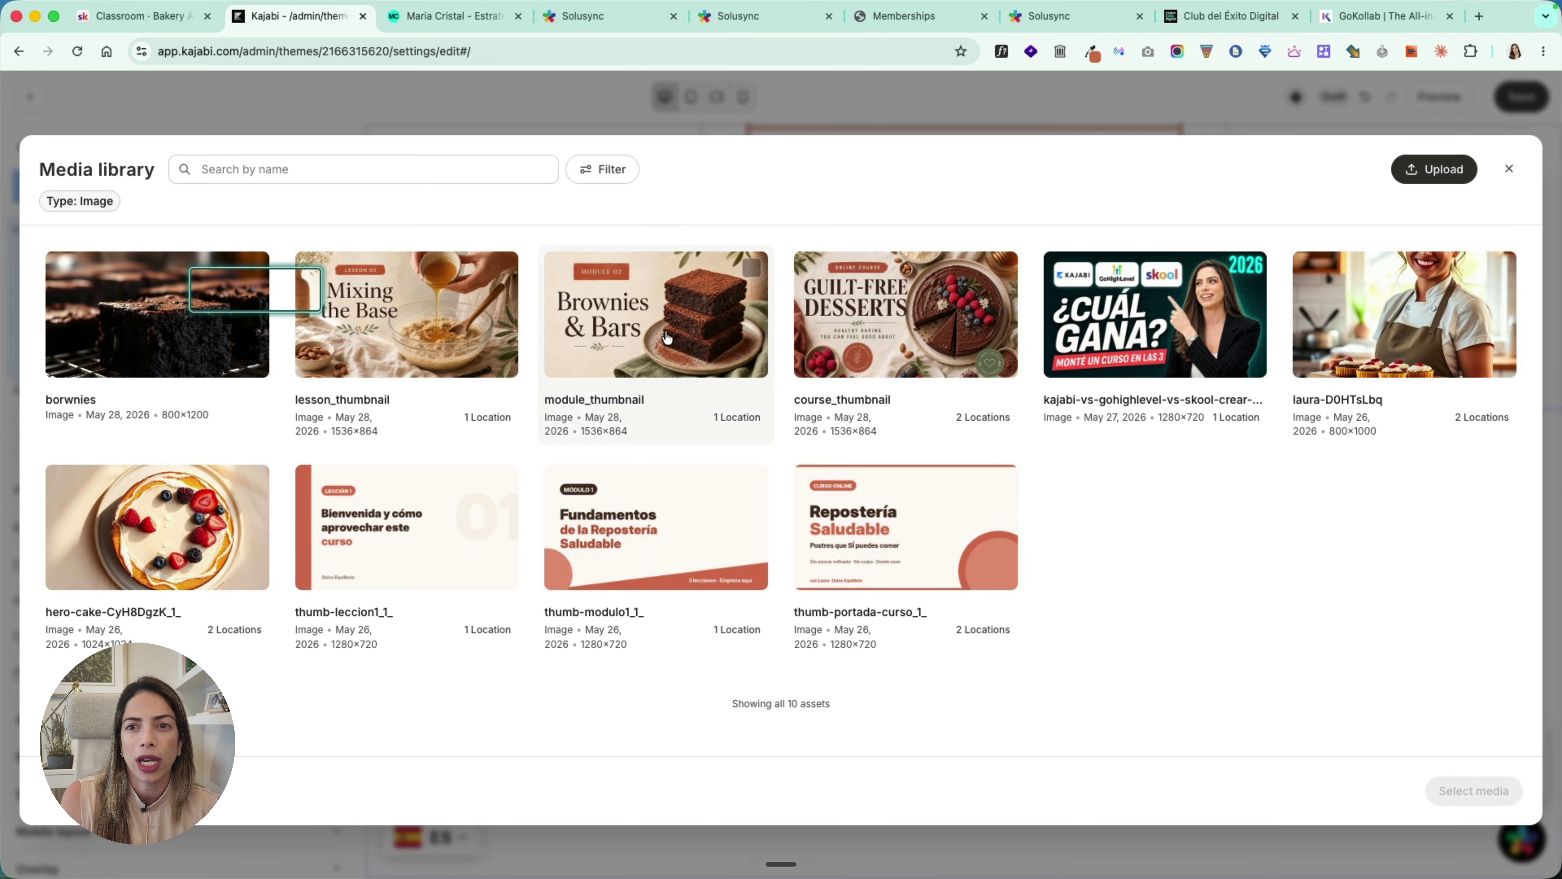
{"action": "left_click", "coordinate": [1346, 330]}
{"action": "left_click", "coordinate": [1470, 791]}
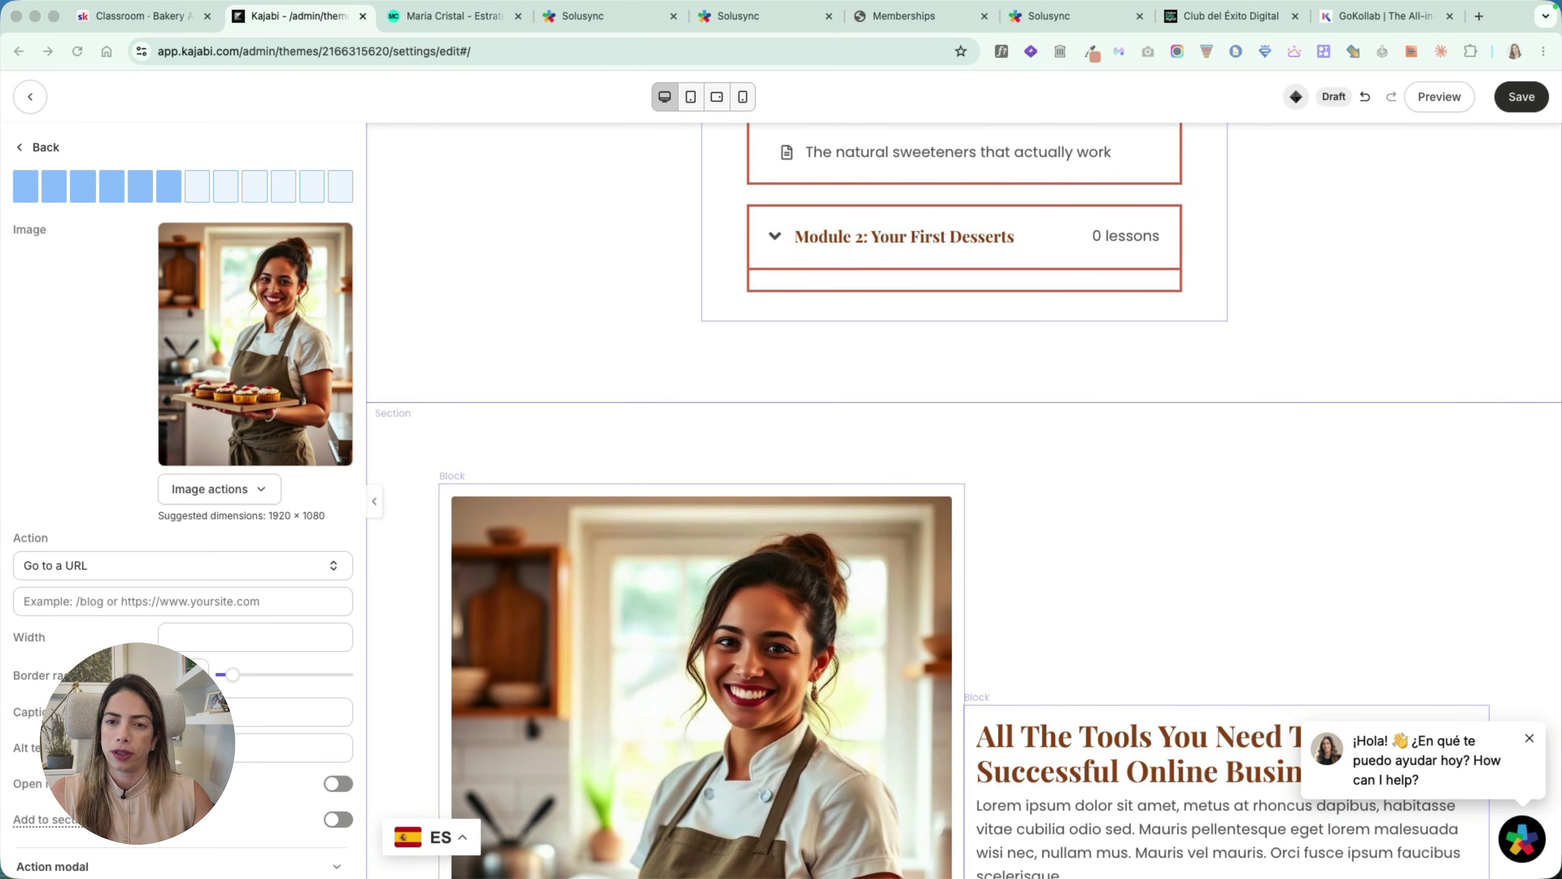
Step: Replace the placeholder text beside the portrait with the baker's introduction heading and two paragraphs about healthy desserts and teaching more than 500 people
{"action": "left_click", "coordinate": [1081, 737]}
{"action": "key", "text": "super+a"}
{"action": "type", "text": "Hi, I'm Laura Baker and healthy cooking lover. After years of searching for desserts I could eat without feeling bad, I learned to create them myself. Today I've taught more than 500 people to bake delicious and healthy desserts at home, without expensive equipment or impossible ingredients."}
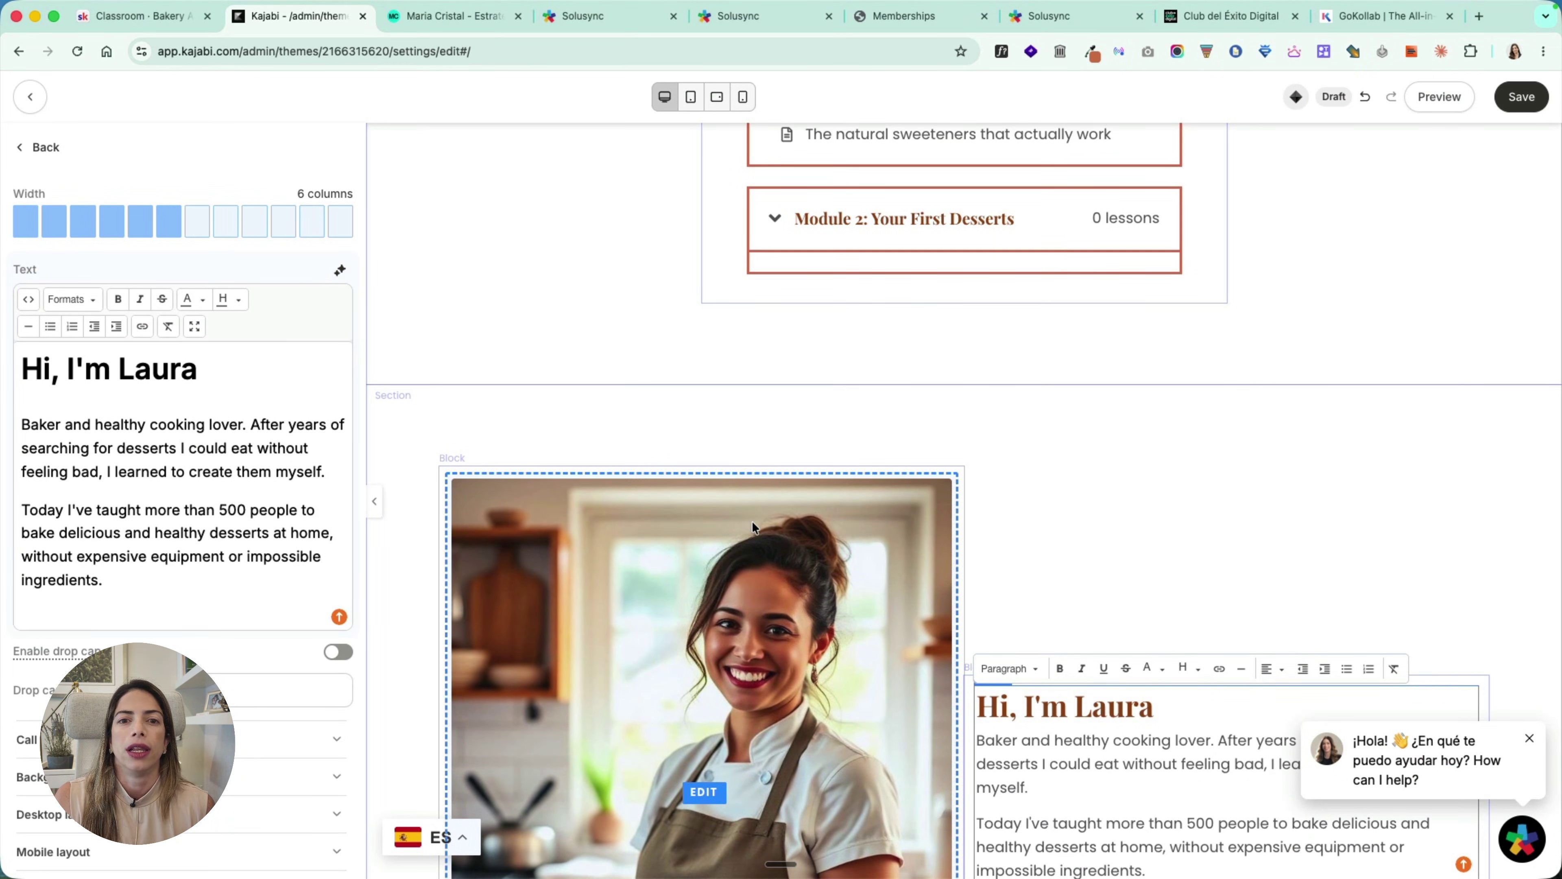
Step: Narrow the portrait block to 5 columns and set the section's desktop horizontal alignment to Space Around
{"action": "left_click", "coordinate": [754, 527]}
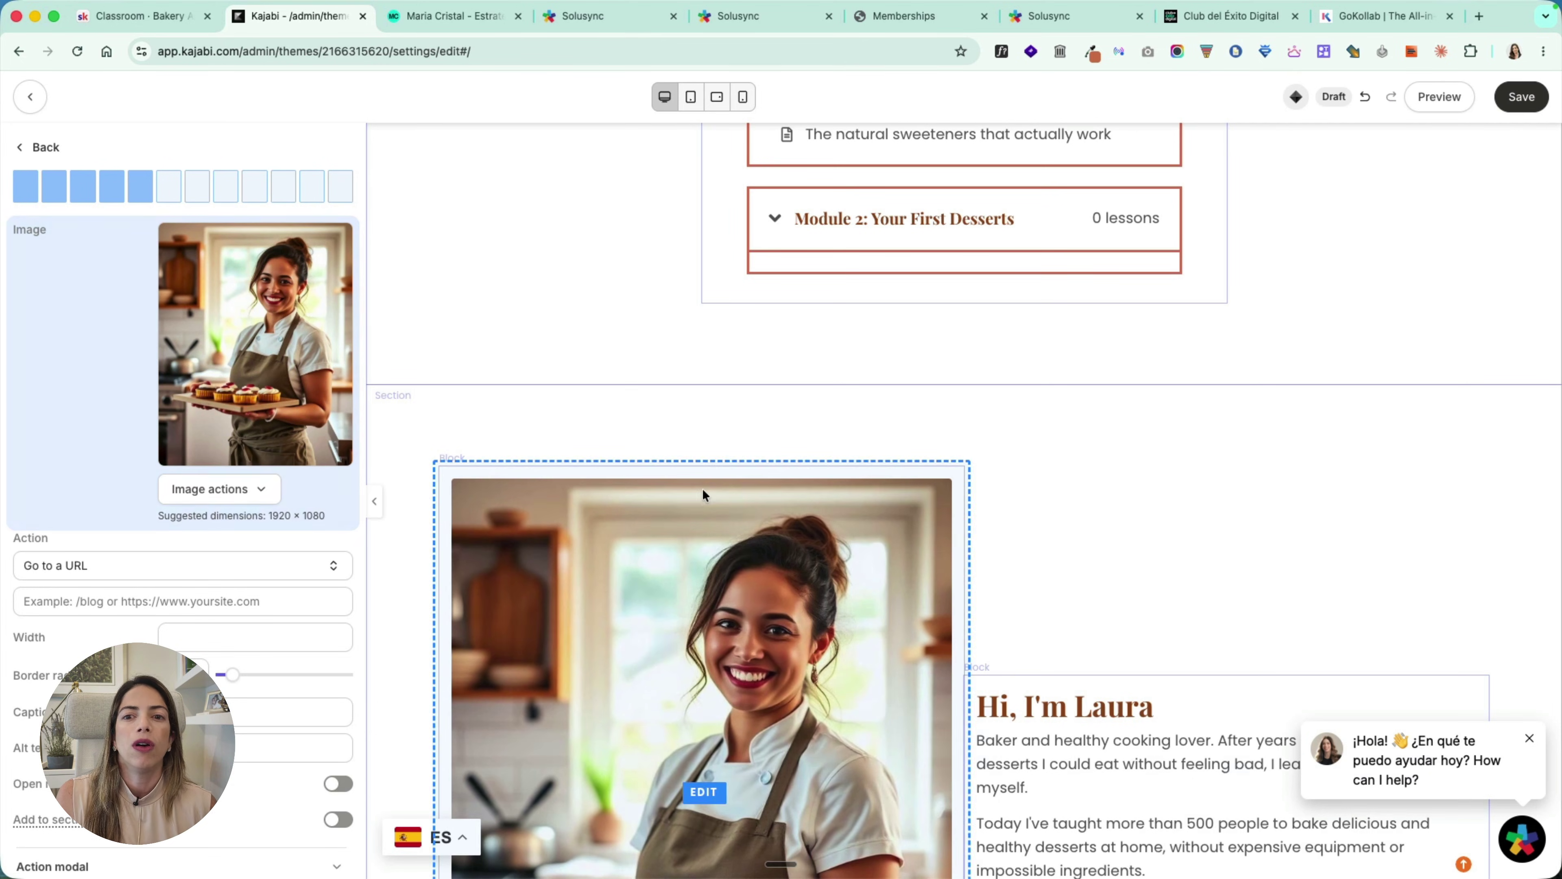
{"action": "left_click", "coordinate": [1088, 557]}
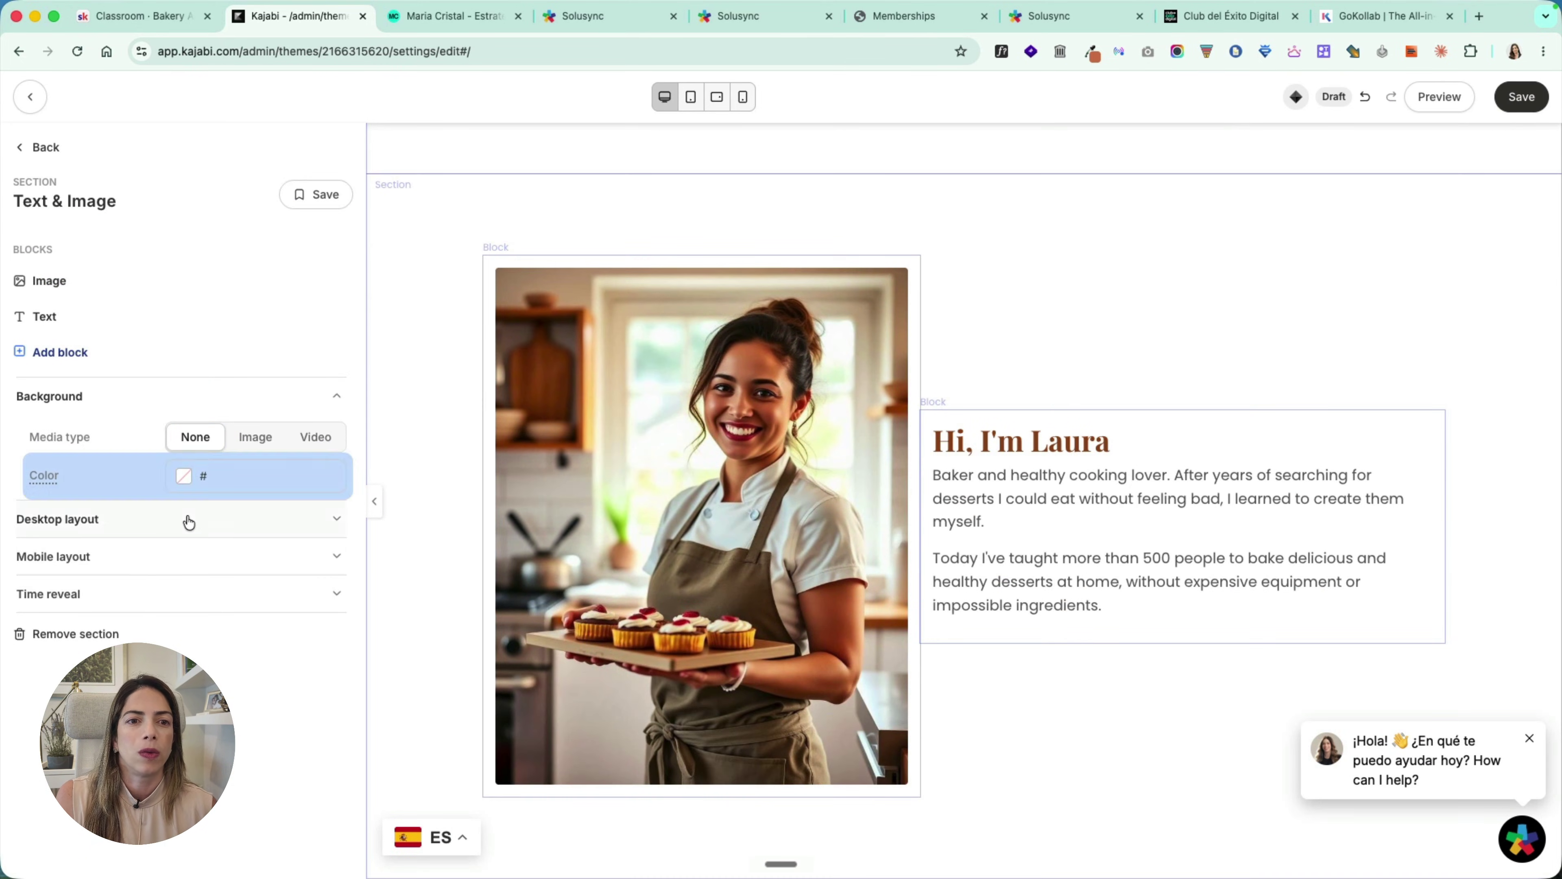
{"action": "left_click", "coordinate": [189, 523]}
{"action": "scroll", "coordinate": [233, 616], "scroll_direction": "down", "scroll_amount": 1}
{"action": "left_click", "coordinate": [237, 631]}
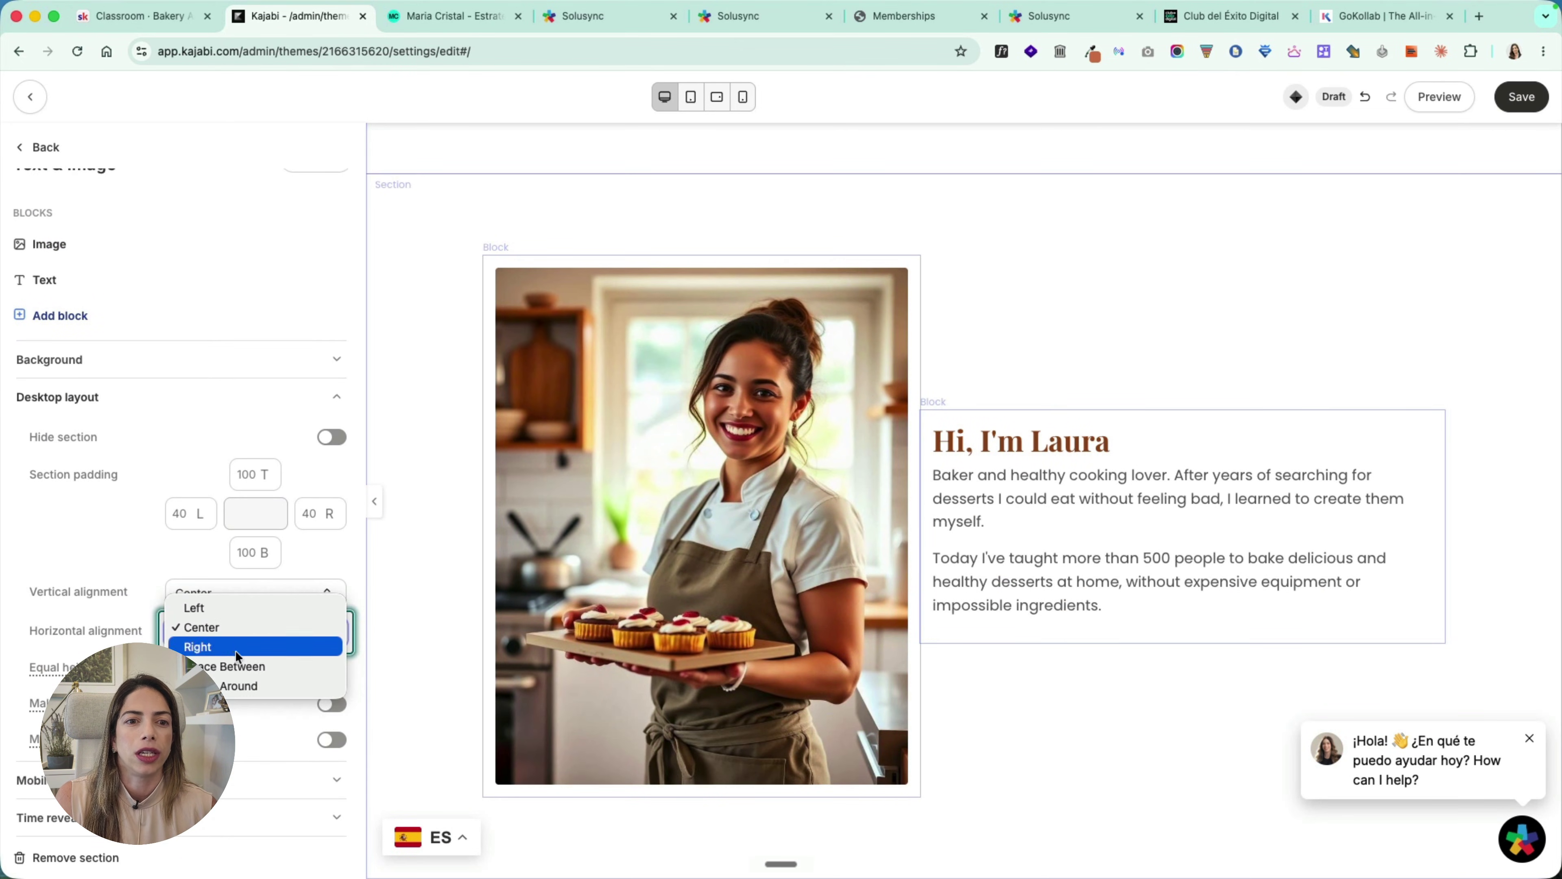
{"action": "left_click", "coordinate": [241, 686]}
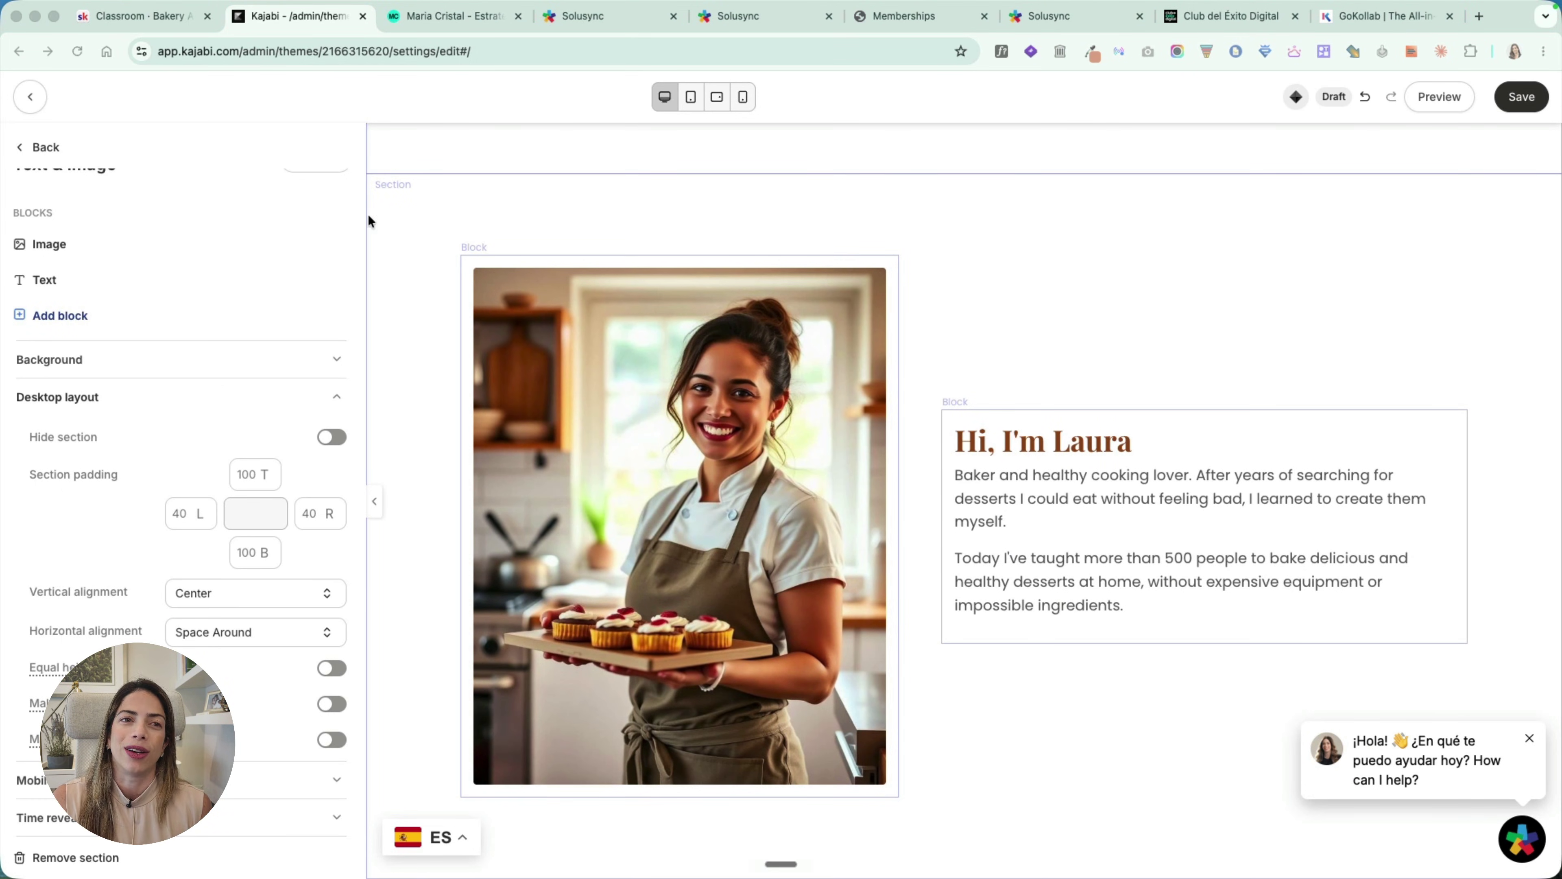
Step: Search the section library for "pricing", add a Pricing Option section at the end of the page, and delete its text block
{"action": "left_click", "coordinate": [47, 149]}
{"action": "left_click", "coordinate": [93, 579]}
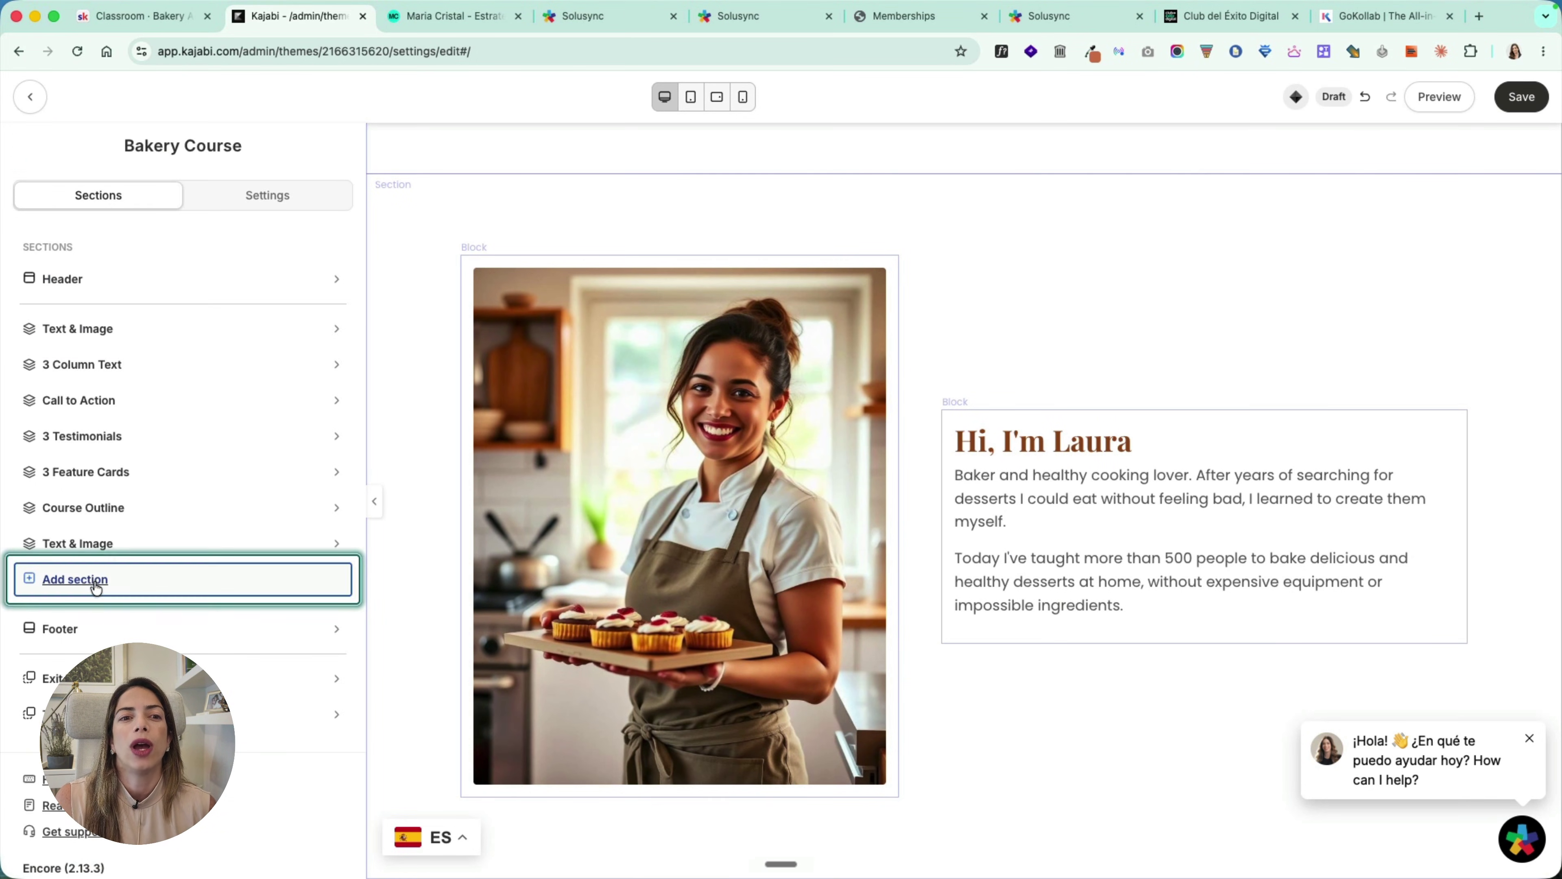
{"action": "left_click", "coordinate": [140, 226]}
{"action": "type", "text": "pricing"}
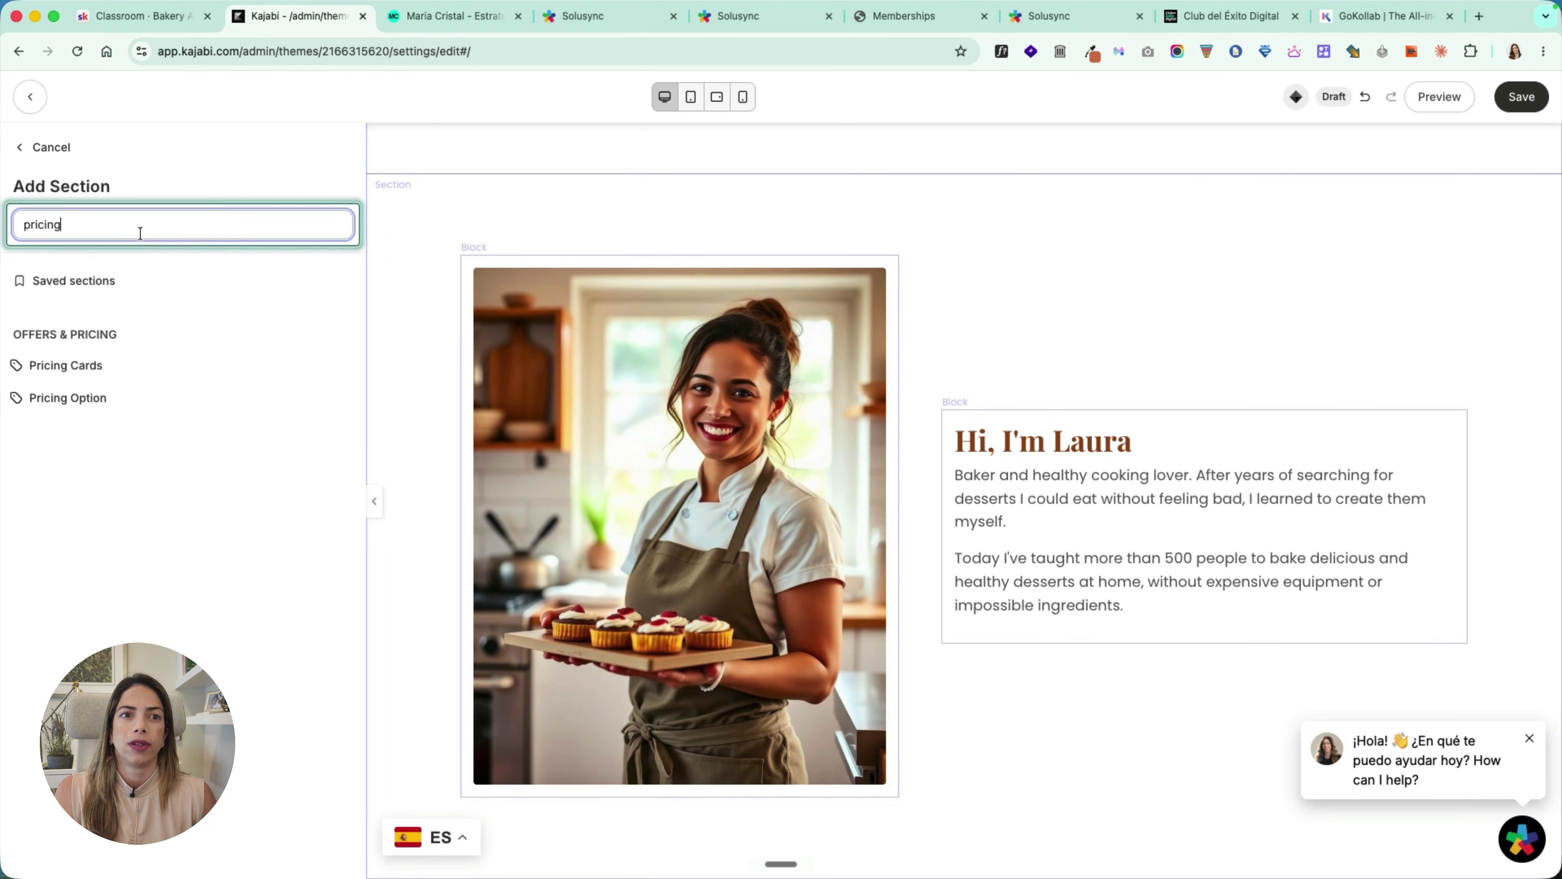
{"action": "left_click", "coordinate": [137, 374]}
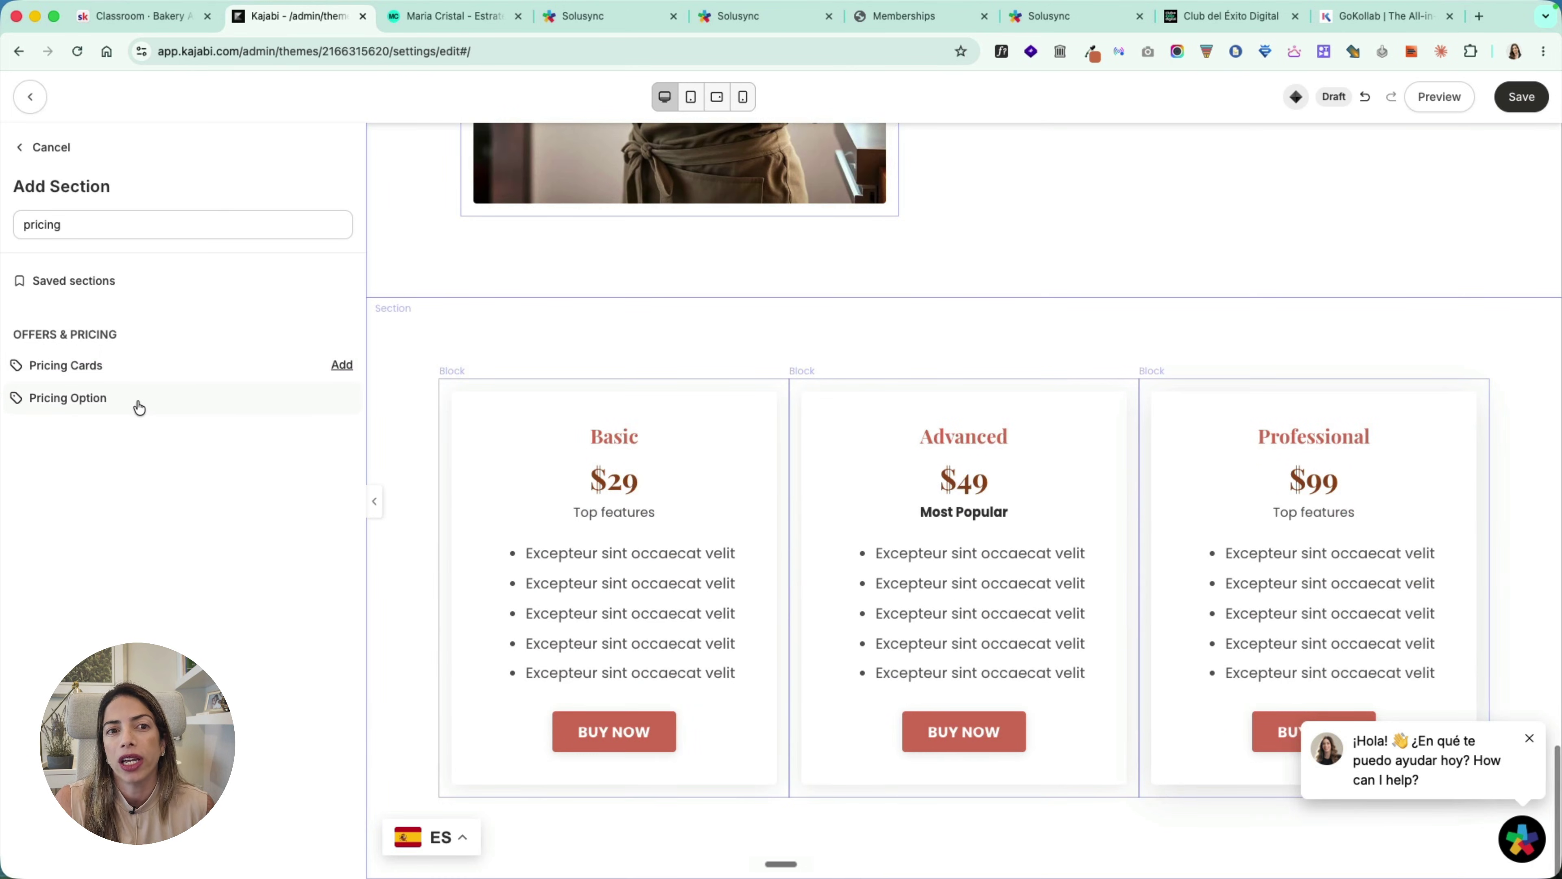
{"action": "mouse_move", "coordinate": [139, 406]}
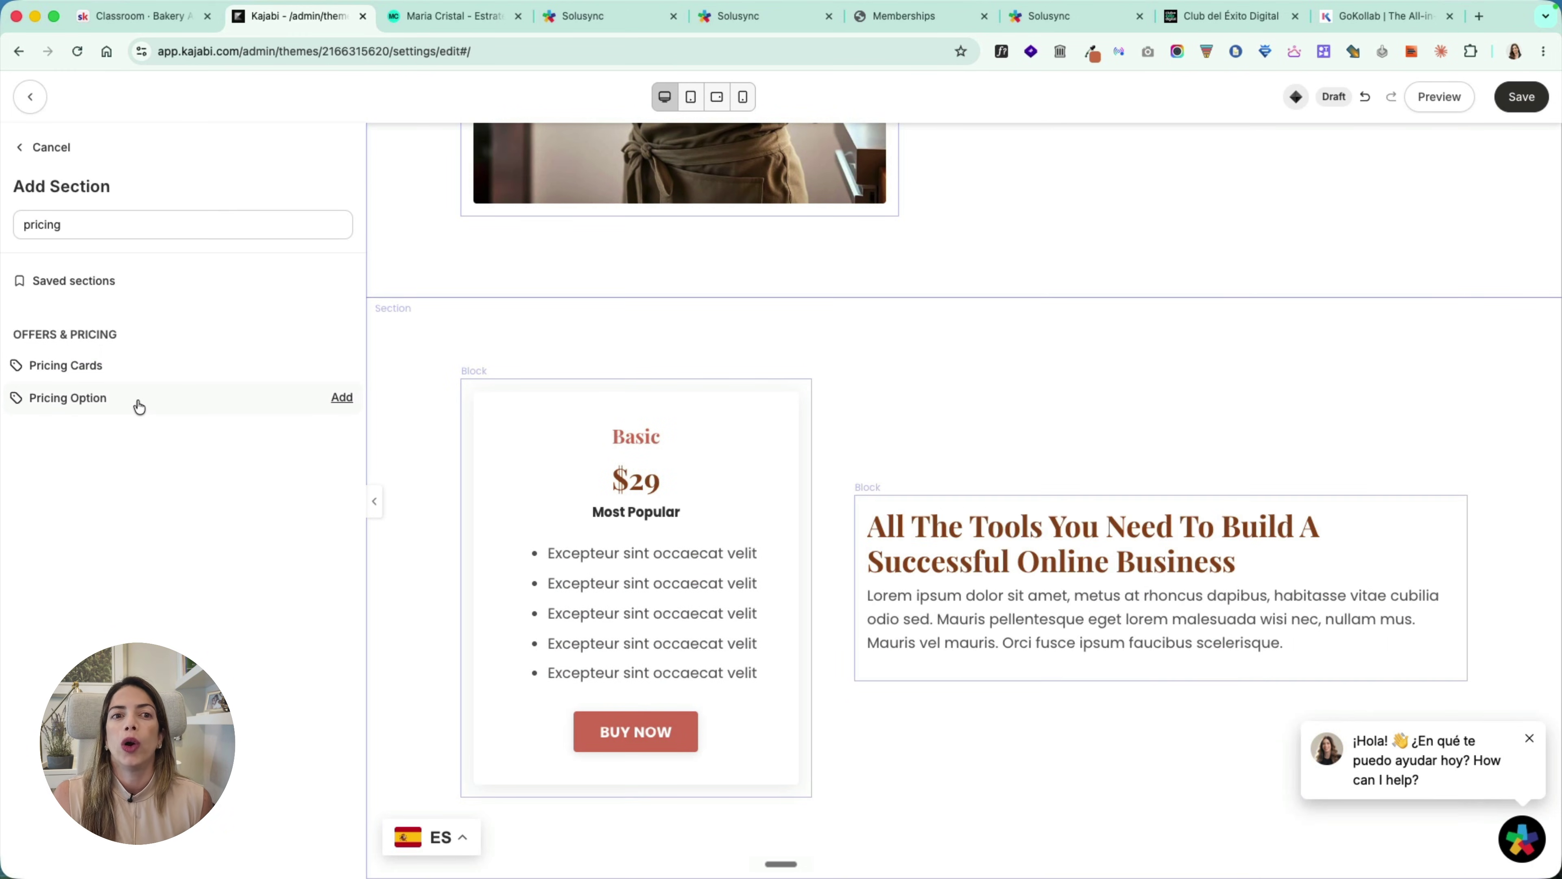
{"action": "left_click", "coordinate": [342, 398]}
{"action": "left_click", "coordinate": [347, 321]}
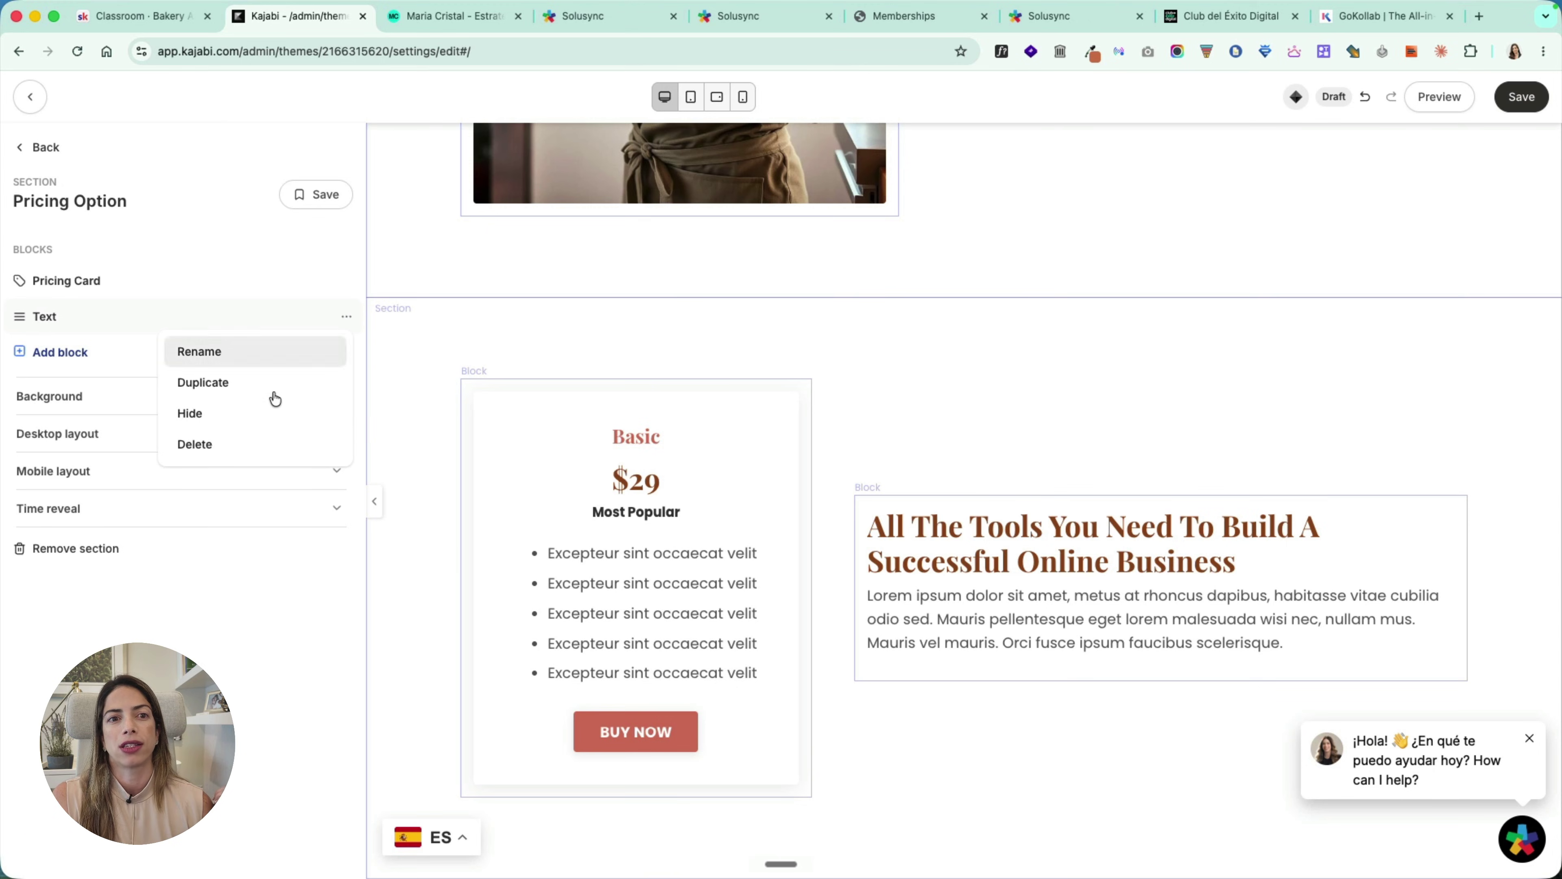
{"action": "left_click", "coordinate": [241, 444]}
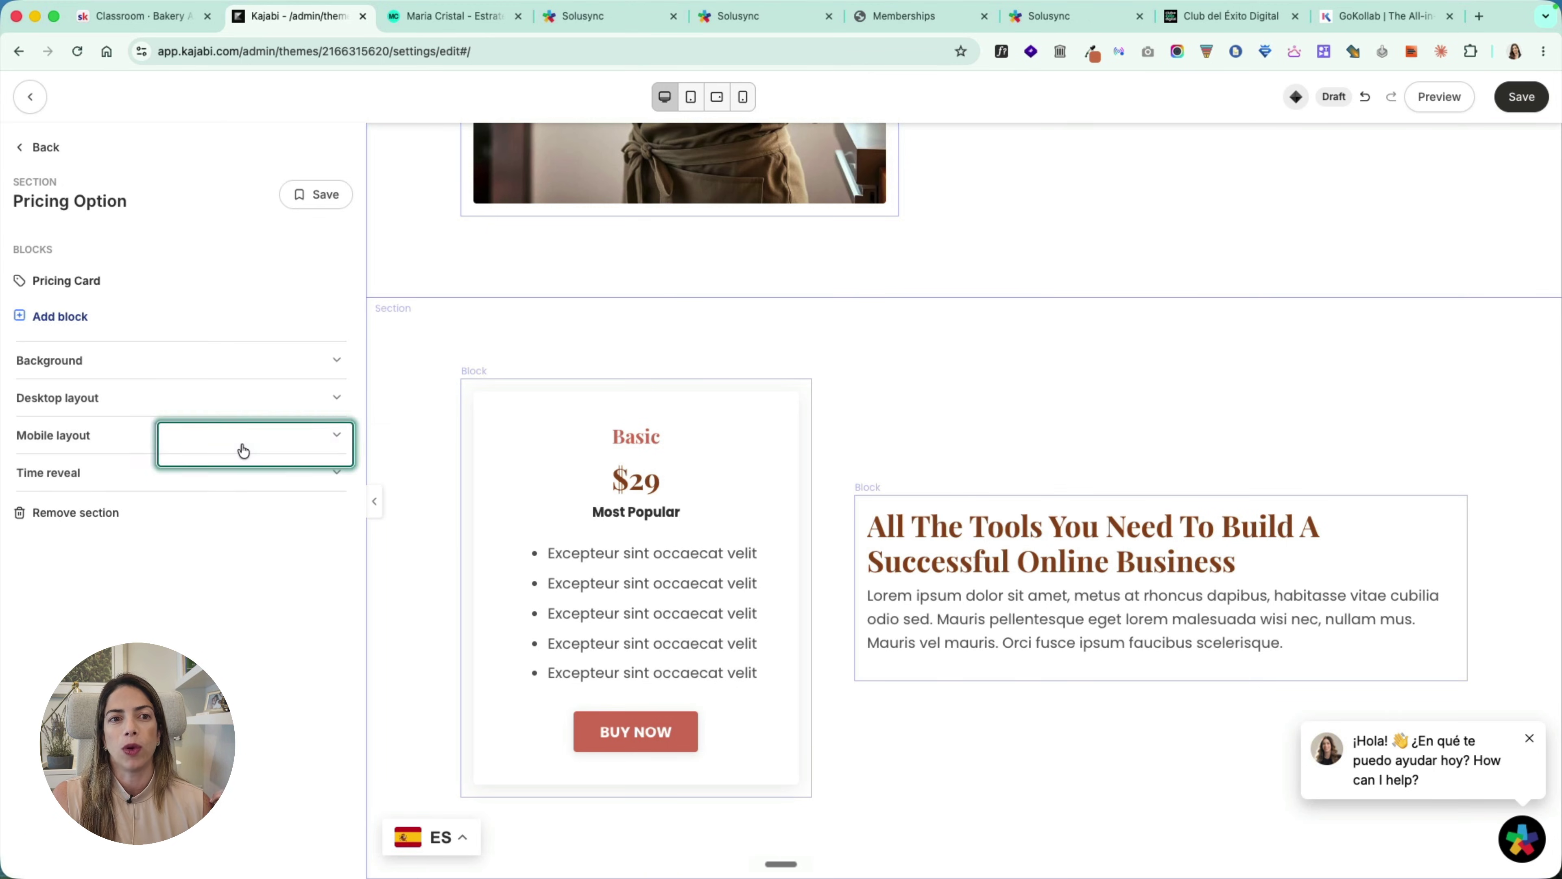
Step: Set the pricing card's name to "Everything Included", its price to $47 and its caption to "Immediate Access"
{"action": "left_click", "coordinate": [83, 292]}
{"action": "left_click", "coordinate": [245, 357]}
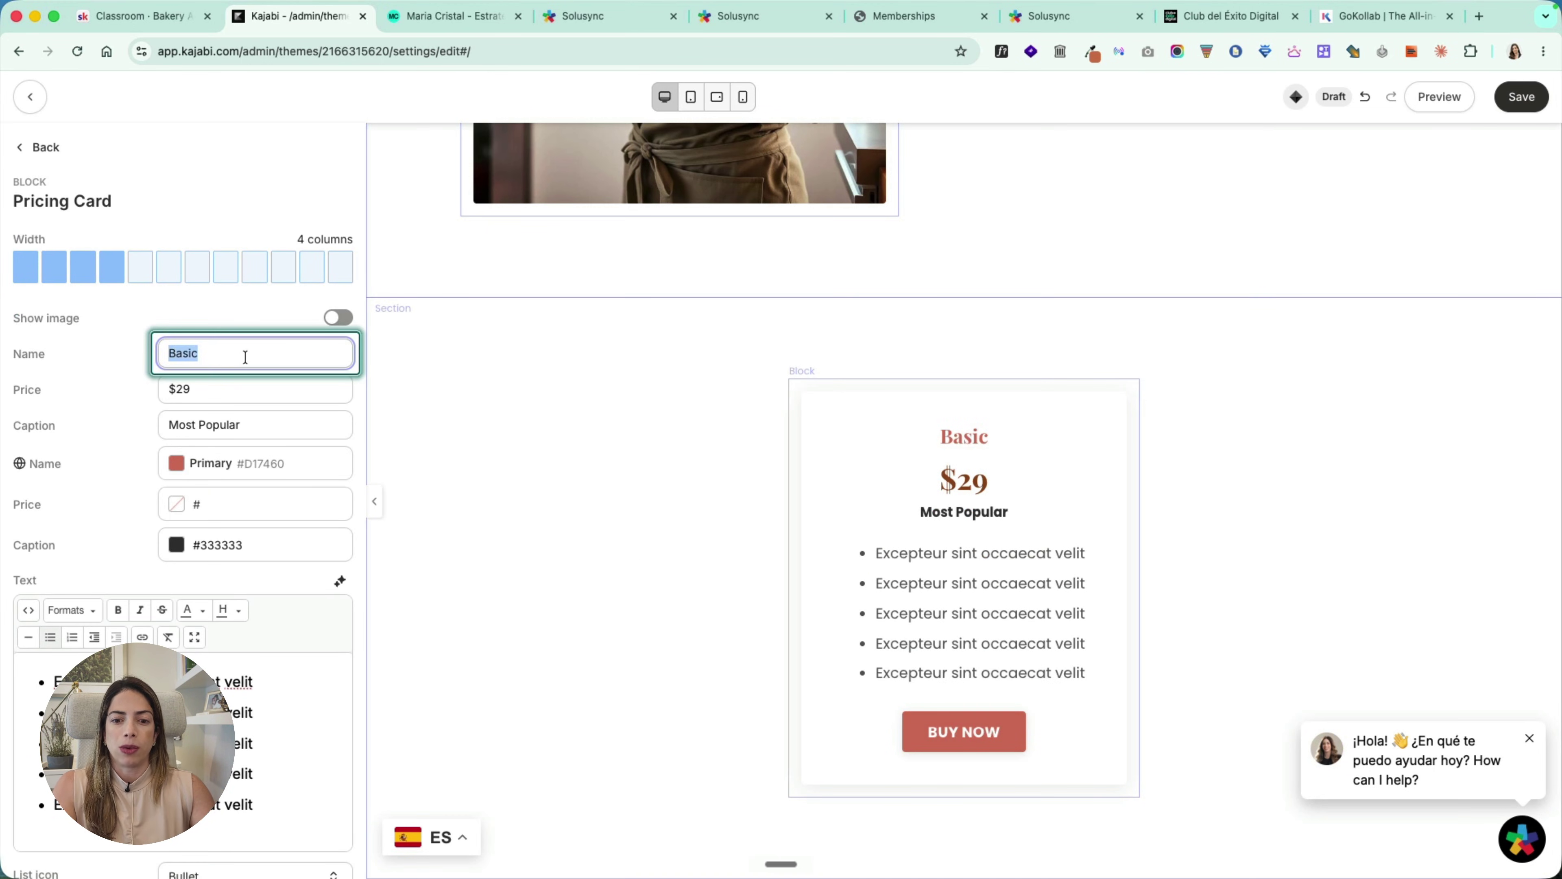
{"action": "type", "text": "Everything Included"}
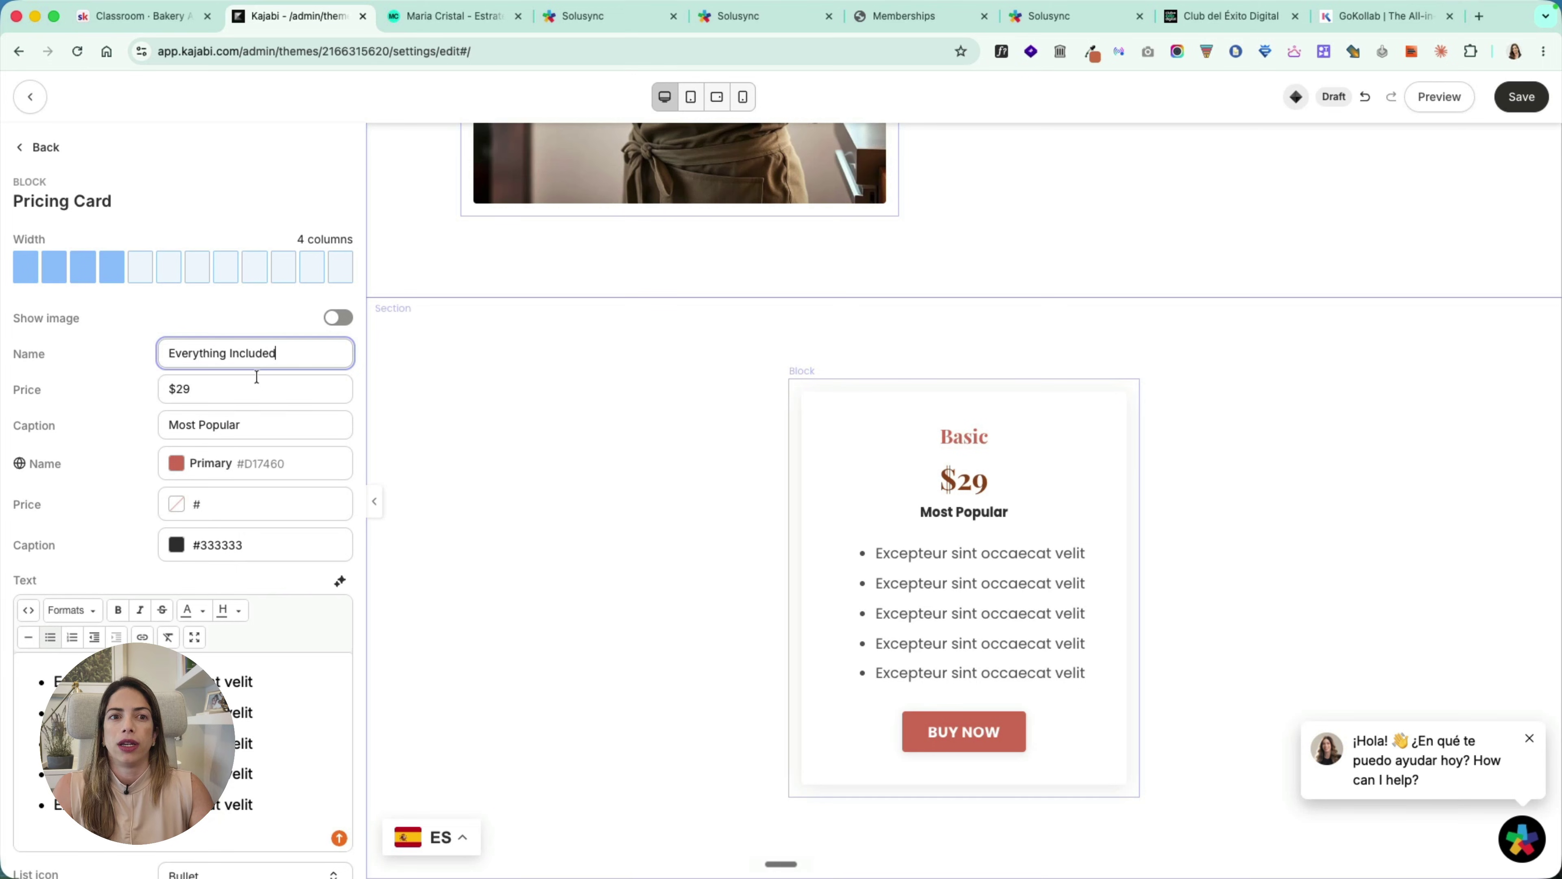
{"action": "key", "text": "Tab"}
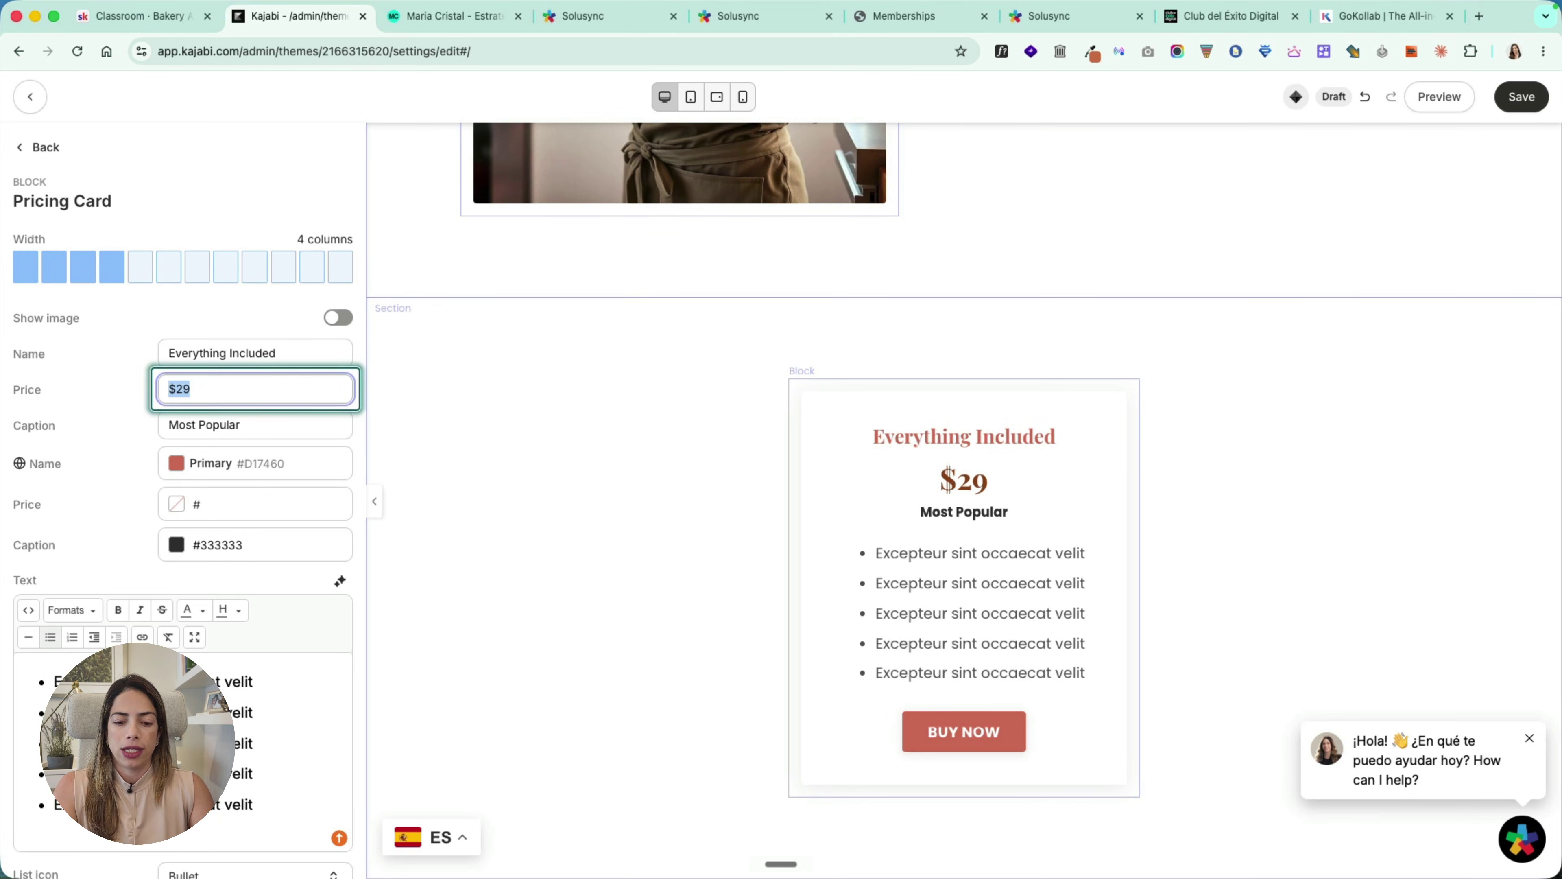
{"action": "type", "text": "$47"}
{"action": "key", "text": "Tab"}
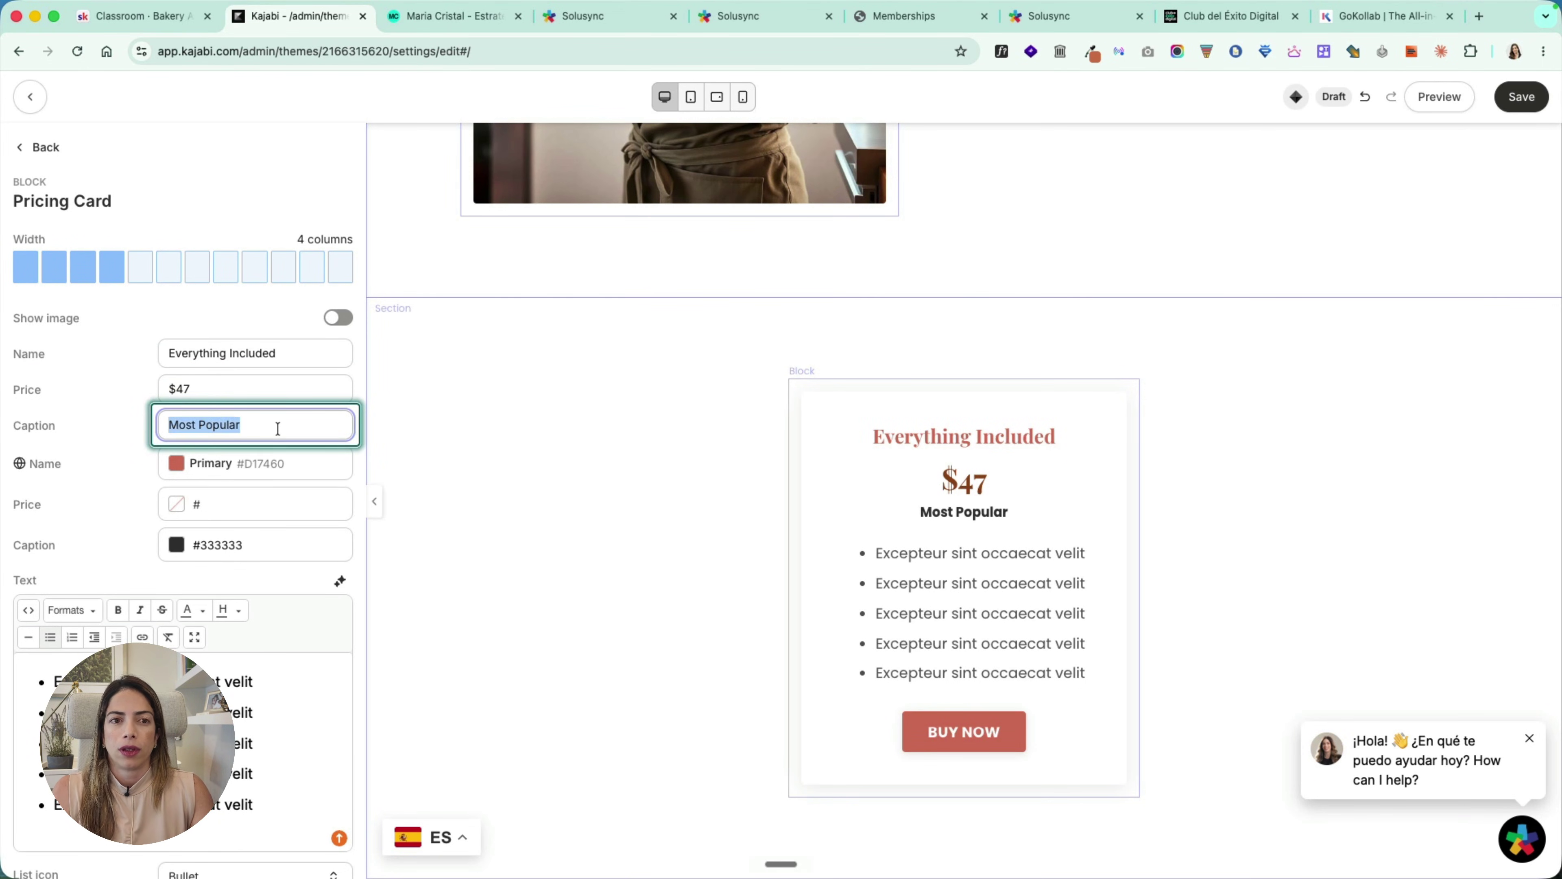
{"action": "type", "text": "Immediate Access"}
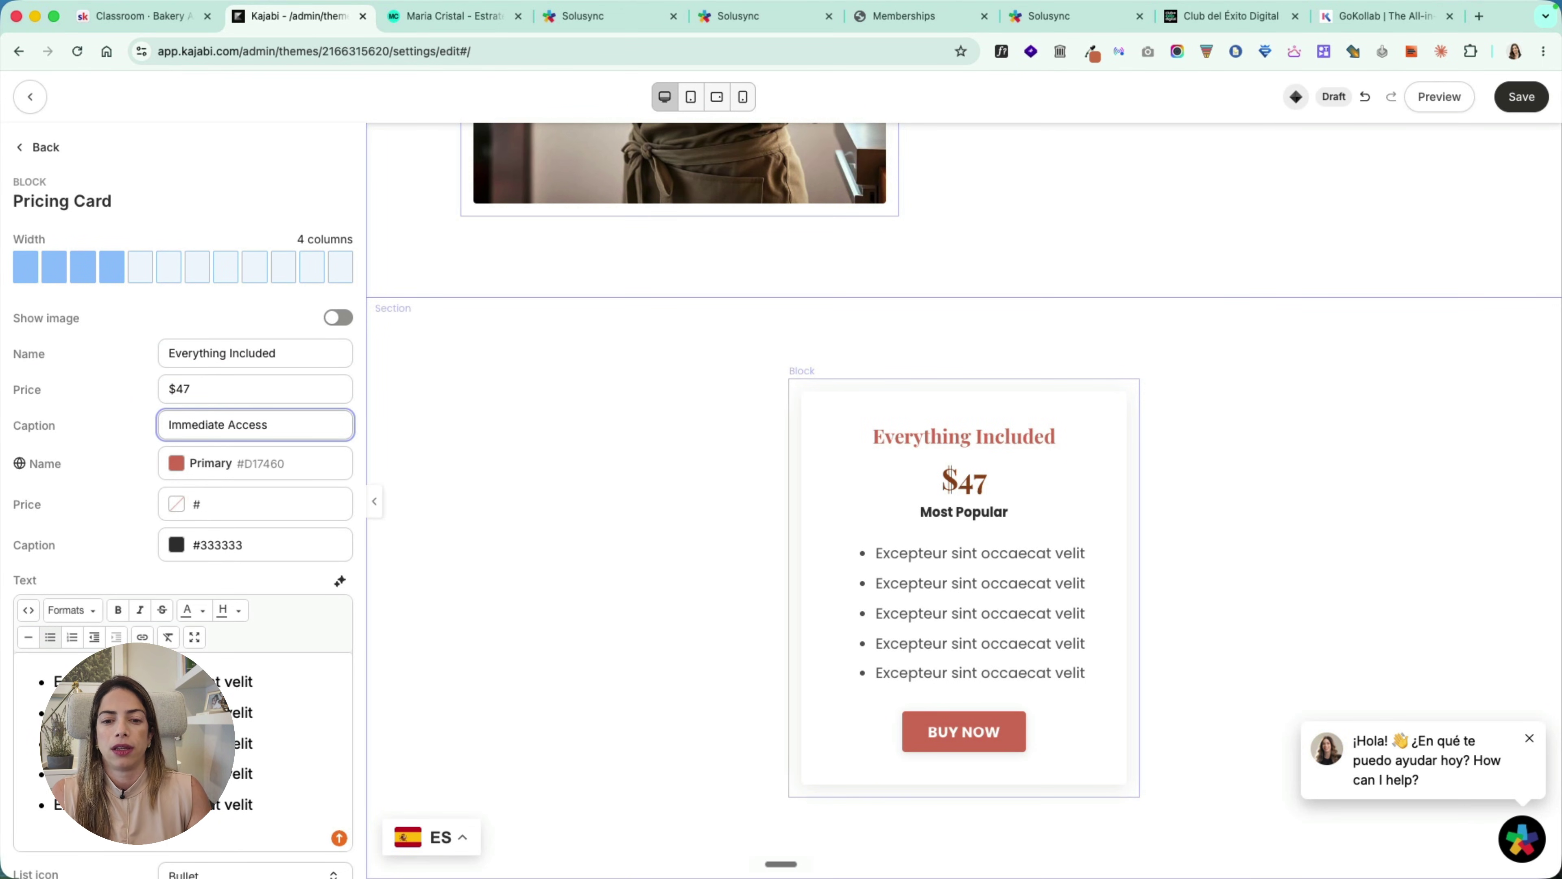
Step: Replace the pricing card's placeholder bullets with the five course benefits, from "All 9 recipes on video, step by step" to "Private support group"
{"action": "key", "text": "super+Tab"}
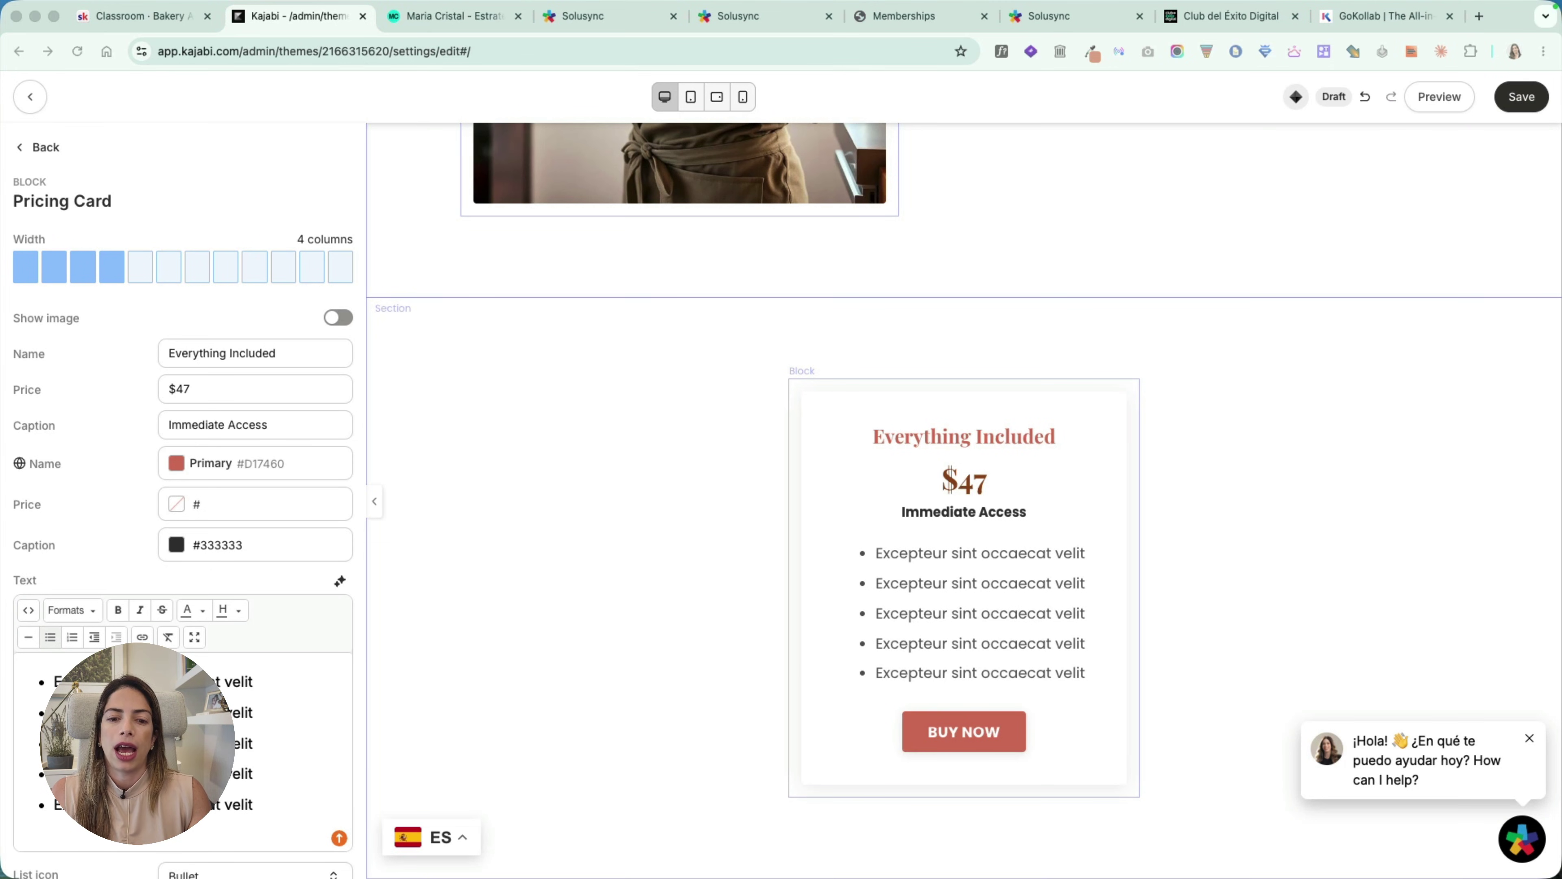
{"action": "key", "text": "super+Tab"}
{"action": "left_click", "coordinate": [185, 744]}
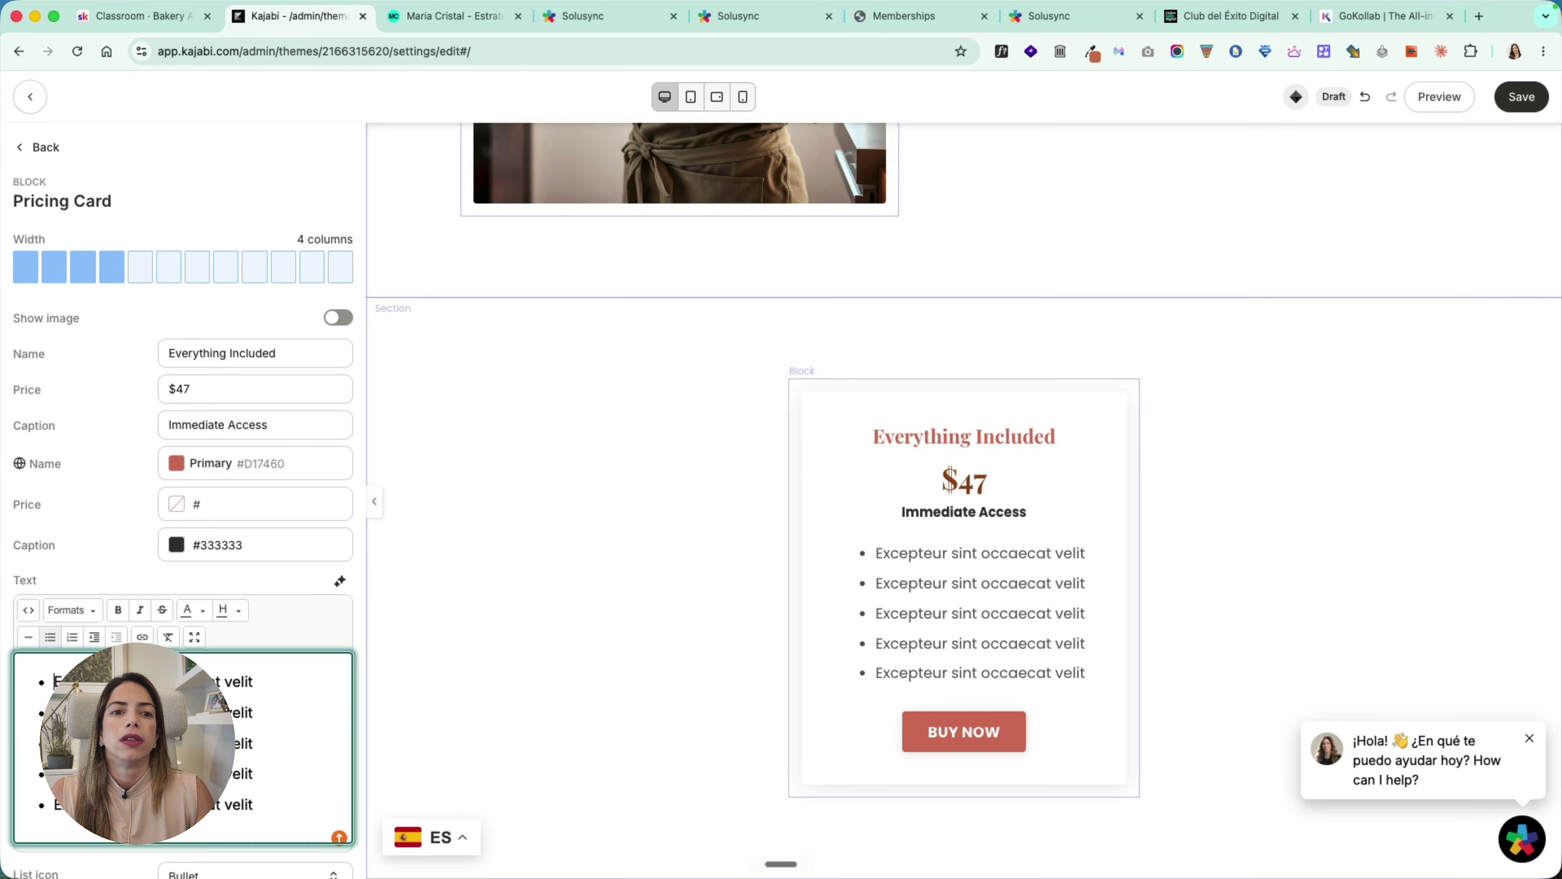
{"action": "key", "text": "super+a"}
{"action": "key", "text": "BackSpace"}
{"action": "type", "text": "All 9 recipes on video, step by step Downloadable PDF recipe book Printable shopping list Lifetime access and updates Private support group"}
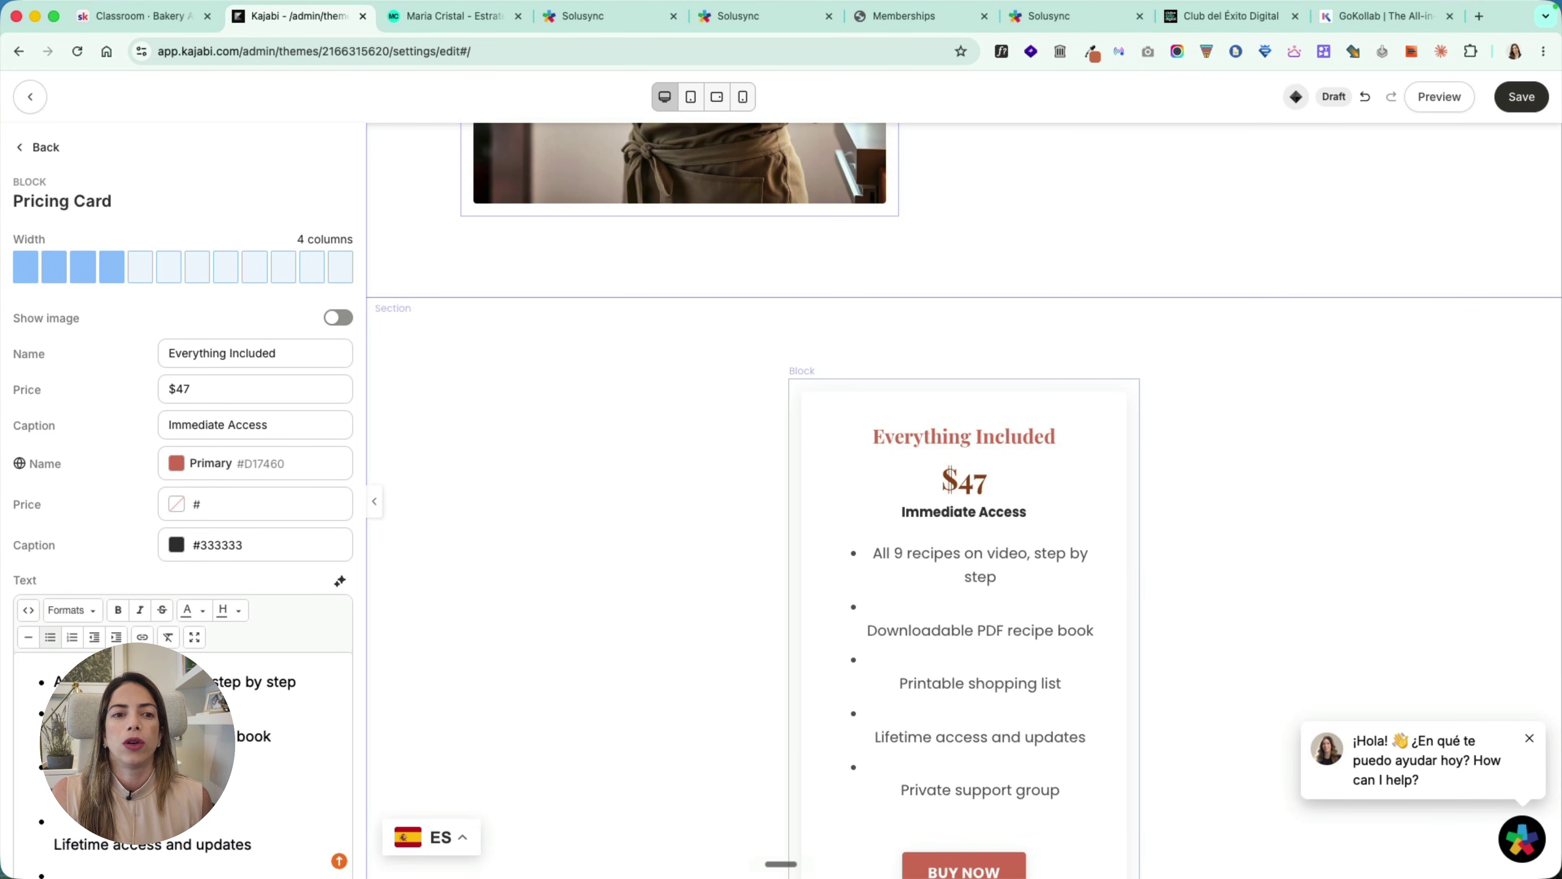
Step: Remove the stray line breaks in the pricing card's list so each benefit sits beside its bullet
{"action": "key", "text": "Down"}
{"action": "key", "text": "Down"}
{"action": "key", "text": "BackSpace"}
{"action": "key", "text": "Down"}
{"action": "key", "text": "Down"}
{"action": "key", "text": "BackSpace"}
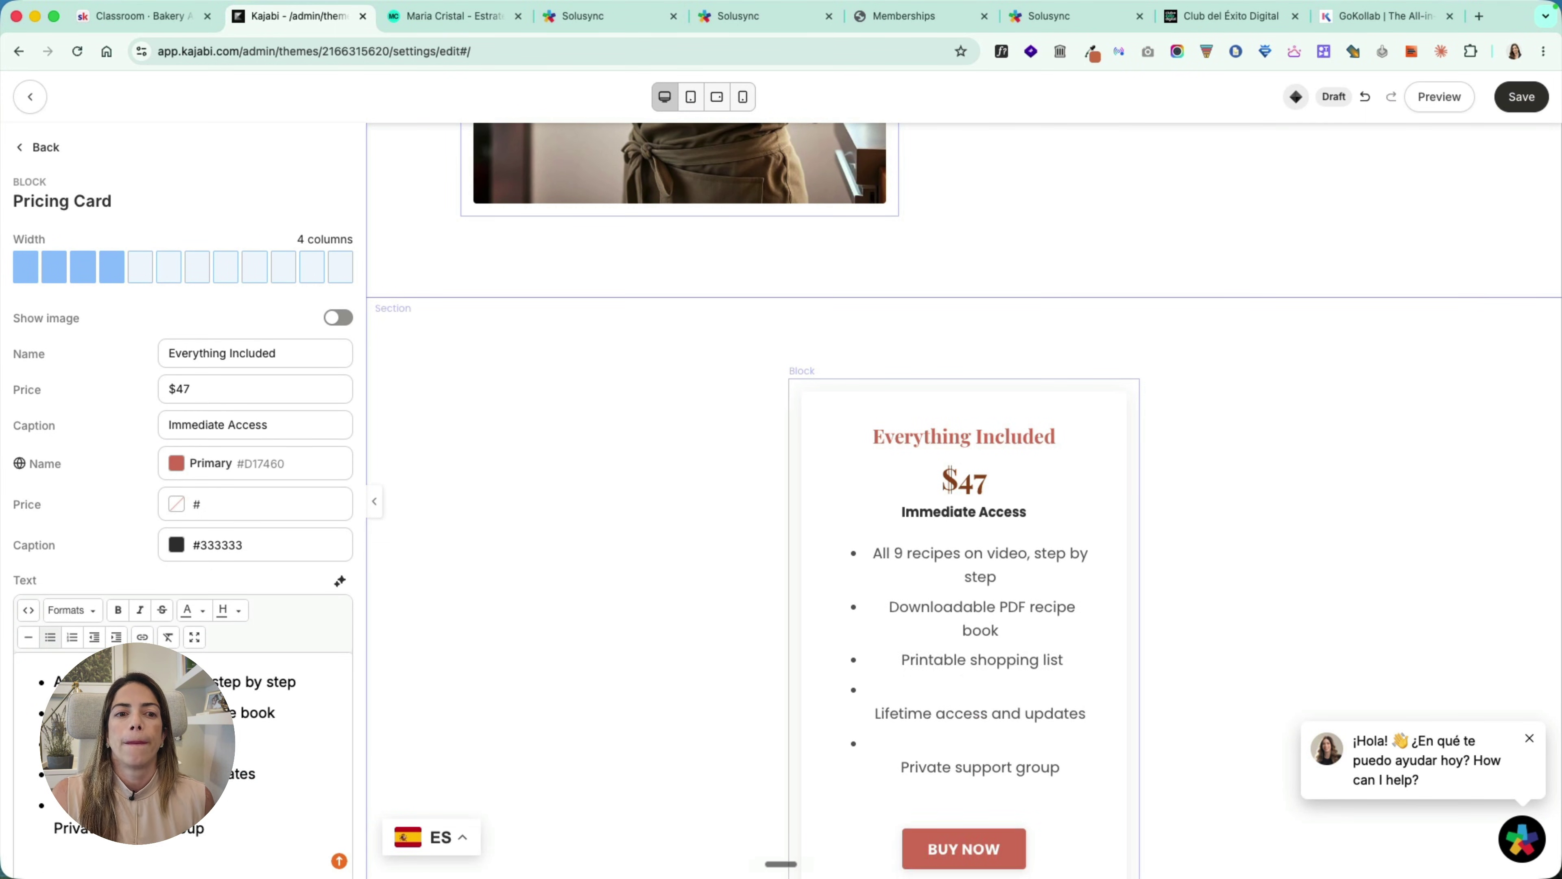
{"action": "key", "text": "Down"}
{"action": "key", "text": "Down"}
{"action": "key", "text": "BackSpace"}
Step: Set the pricing card's call-to-action button text to "Start my course today"
{"action": "scroll", "coordinate": [184, 554], "scroll_direction": "down", "scroll_amount": 5}
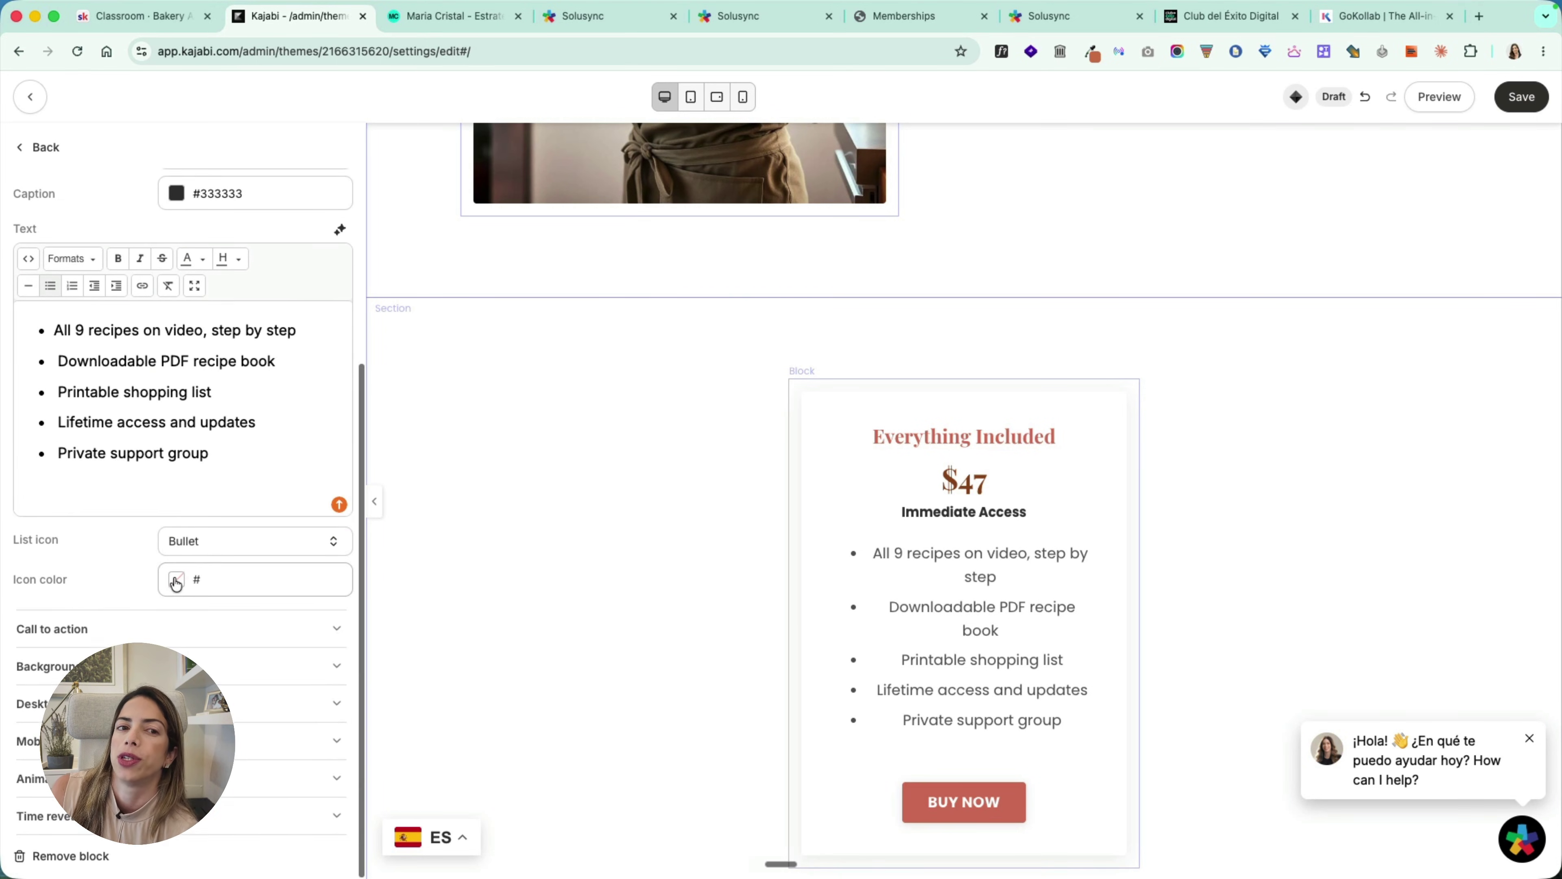
{"action": "left_click", "coordinate": [219, 625]}
{"action": "scroll", "coordinate": [216, 621], "scroll_direction": "down", "scroll_amount": 3}
{"action": "left_click", "coordinate": [212, 531]}
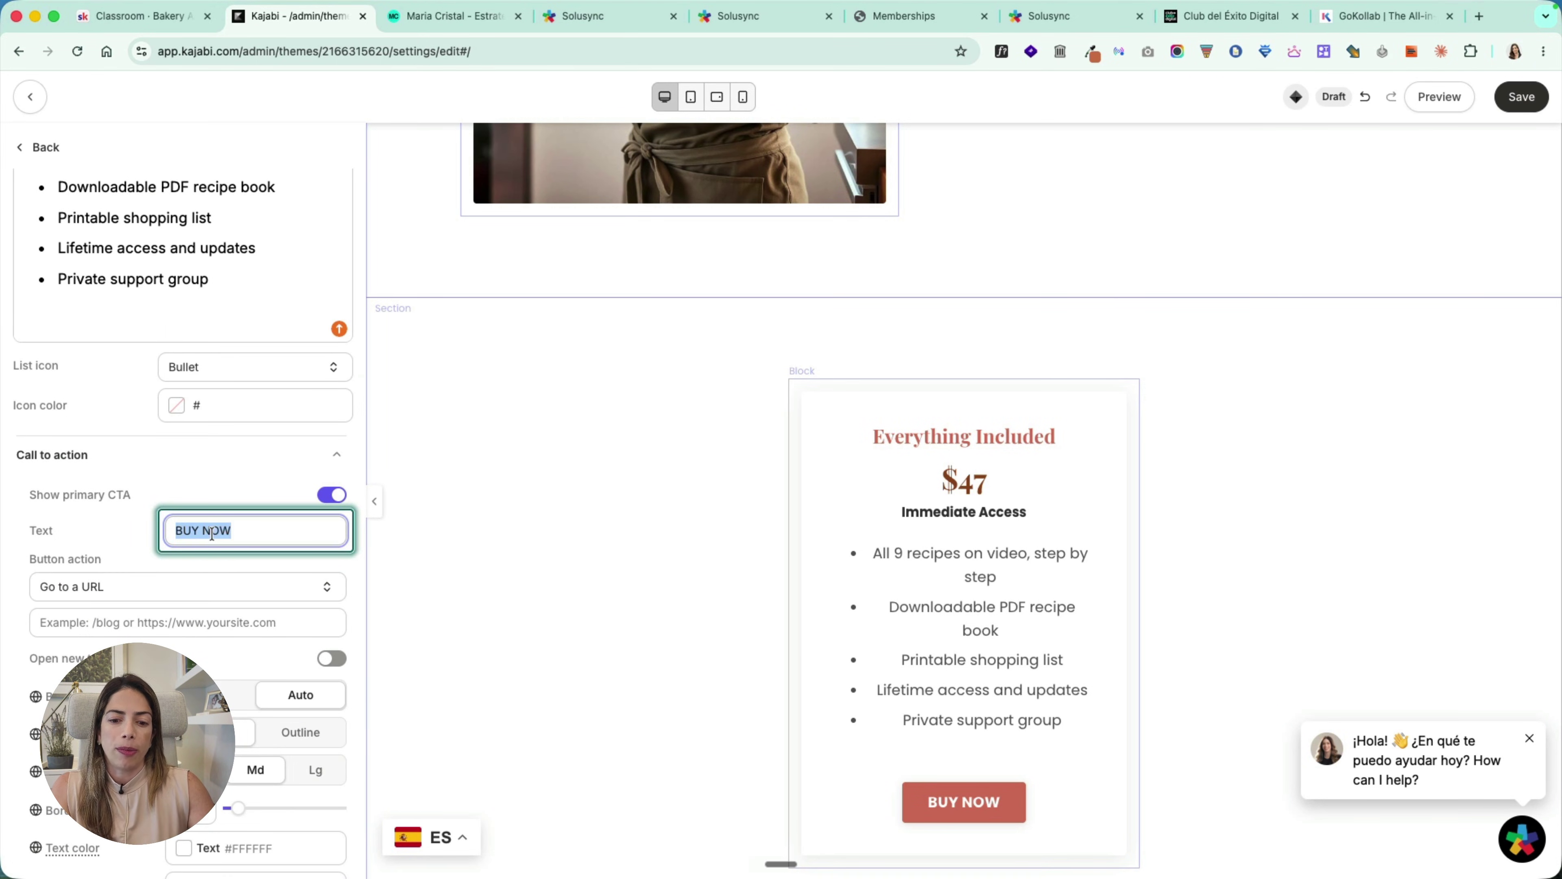
{"action": "type", "text": "Start my course today"}
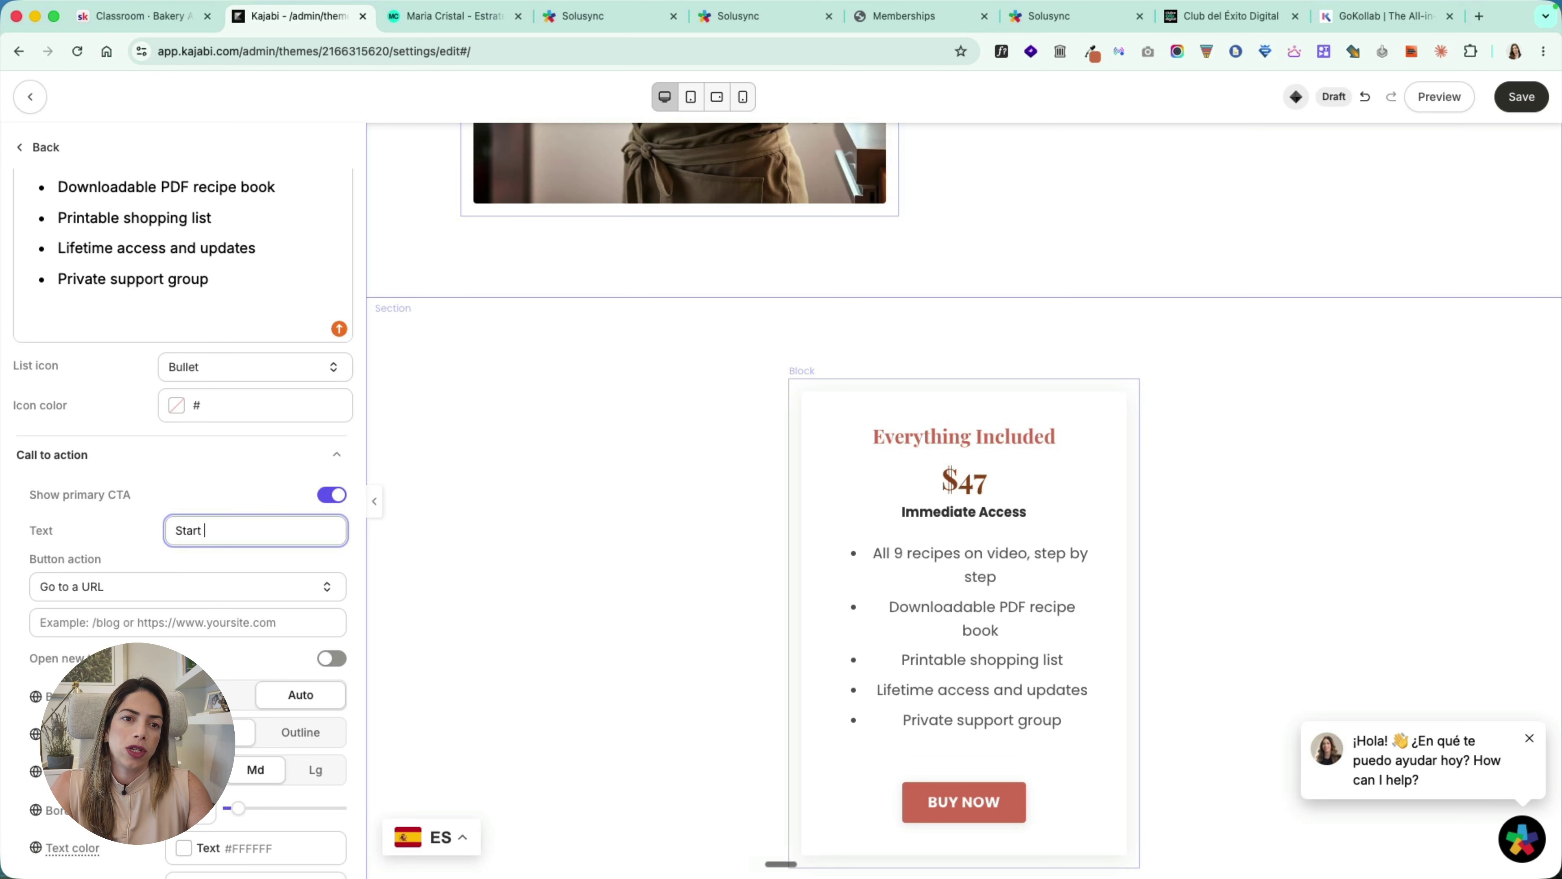
Step: Make the pricing card's button open a popup checkout for the "Healthy Baking: Desserts You Can Actually Eat" 47 offer, and save the page
{"action": "left_click", "coordinate": [212, 604]}
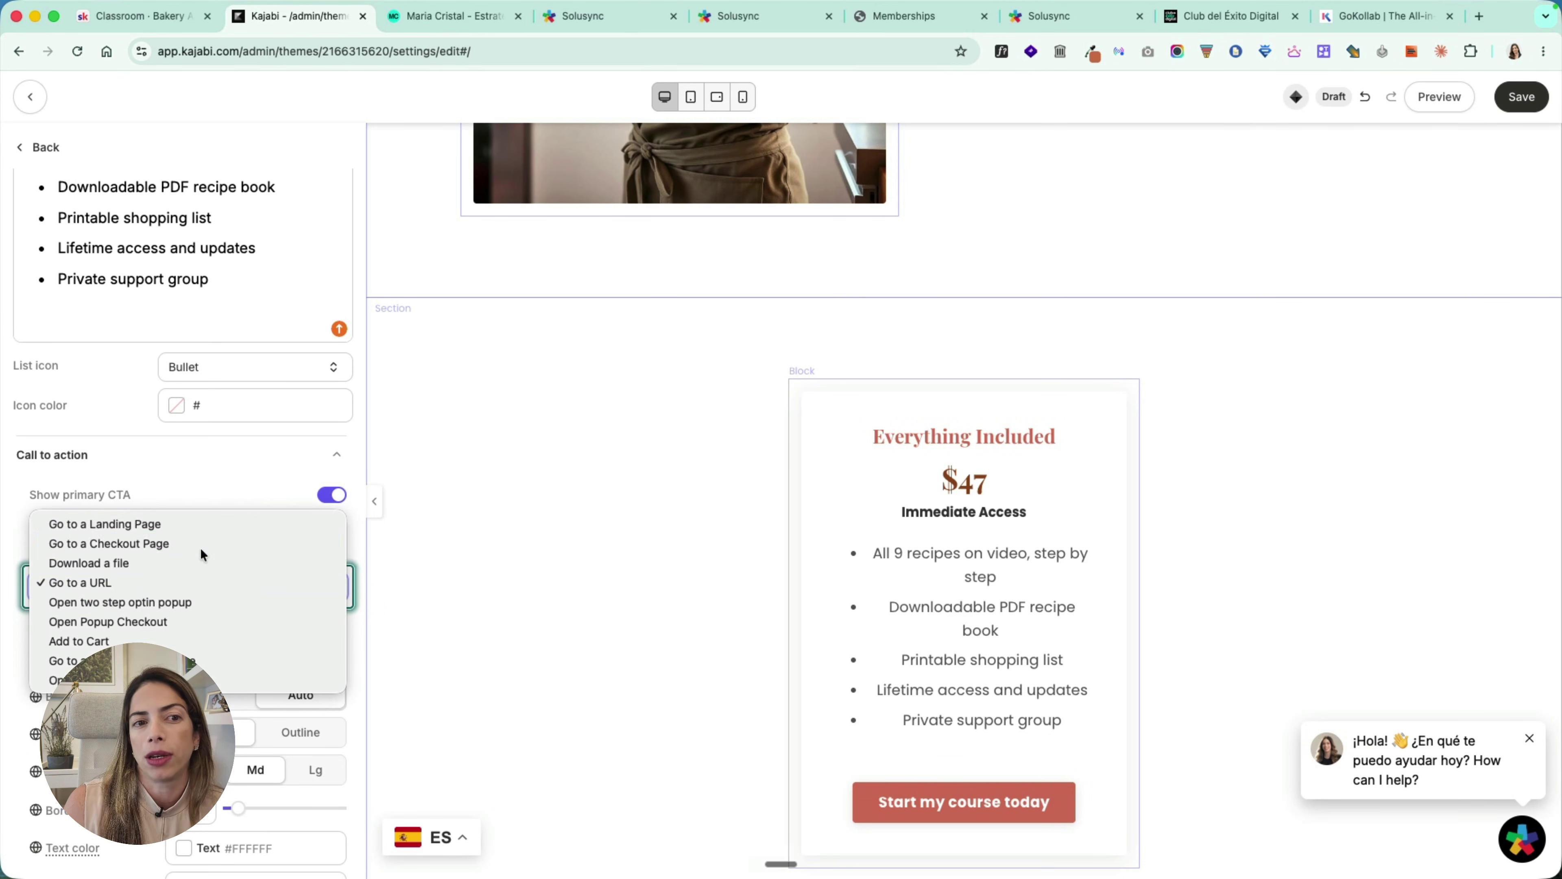
{"action": "left_click", "coordinate": [203, 550]}
{"action": "left_click", "coordinate": [203, 588]}
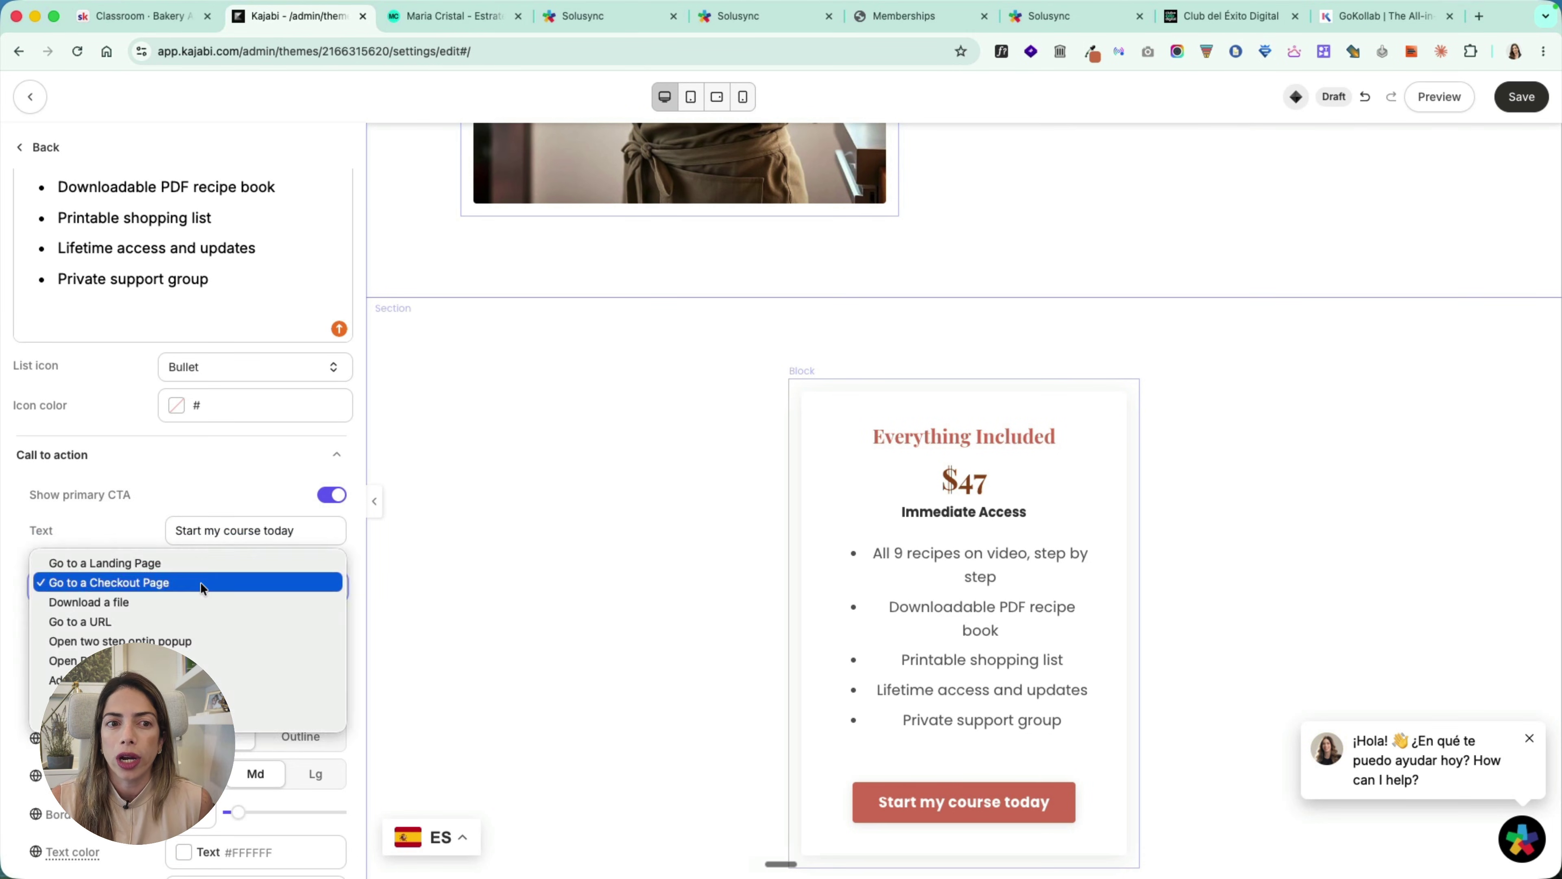
{"action": "left_click", "coordinate": [185, 660]}
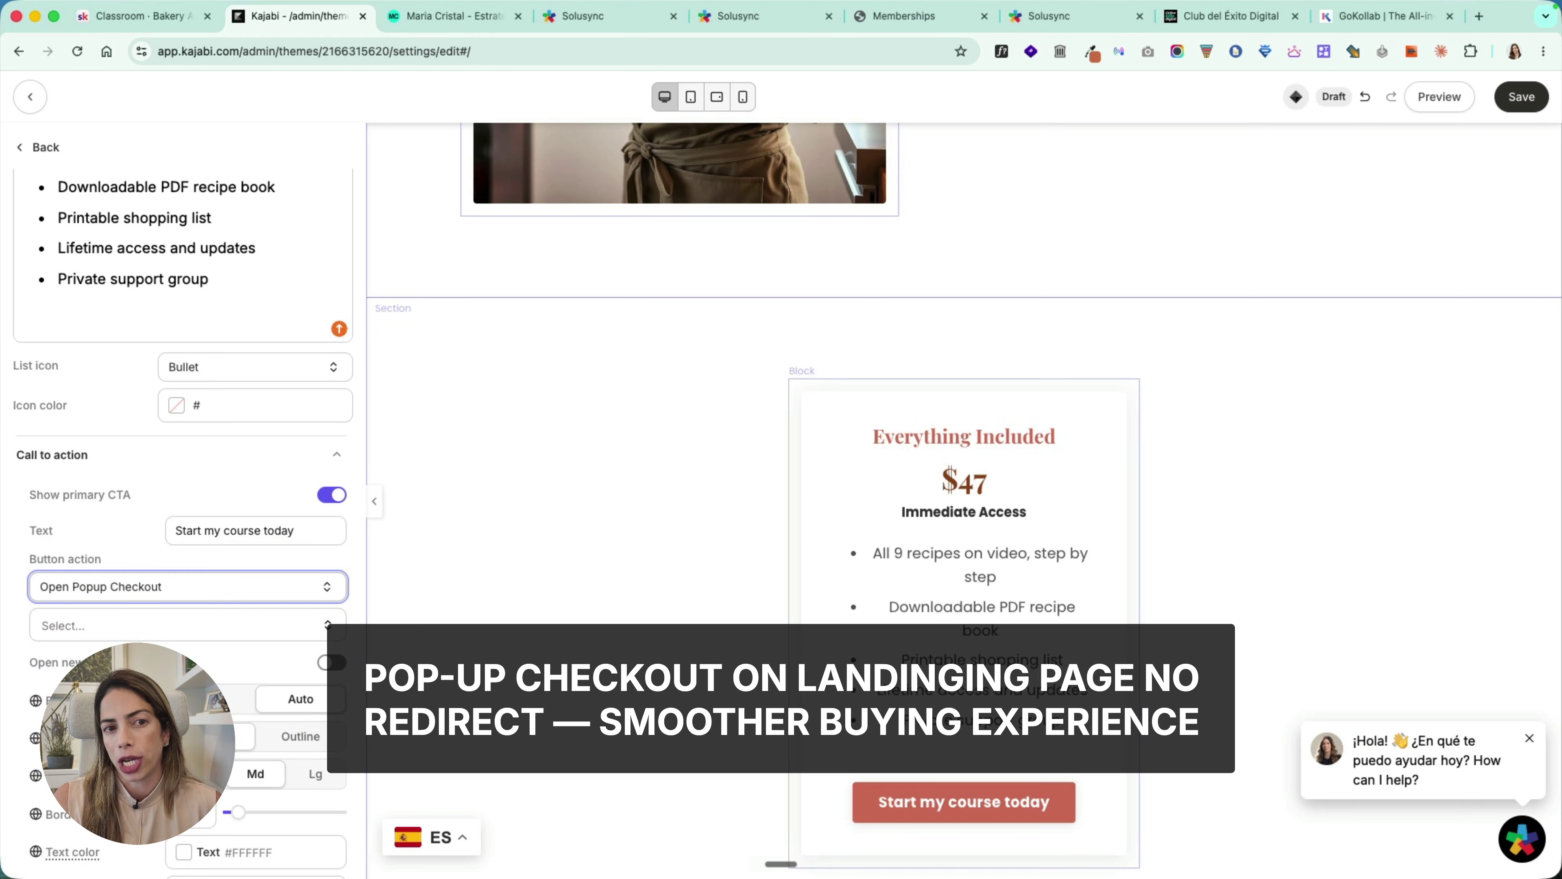
{"action": "left_click", "coordinate": [46, 626]}
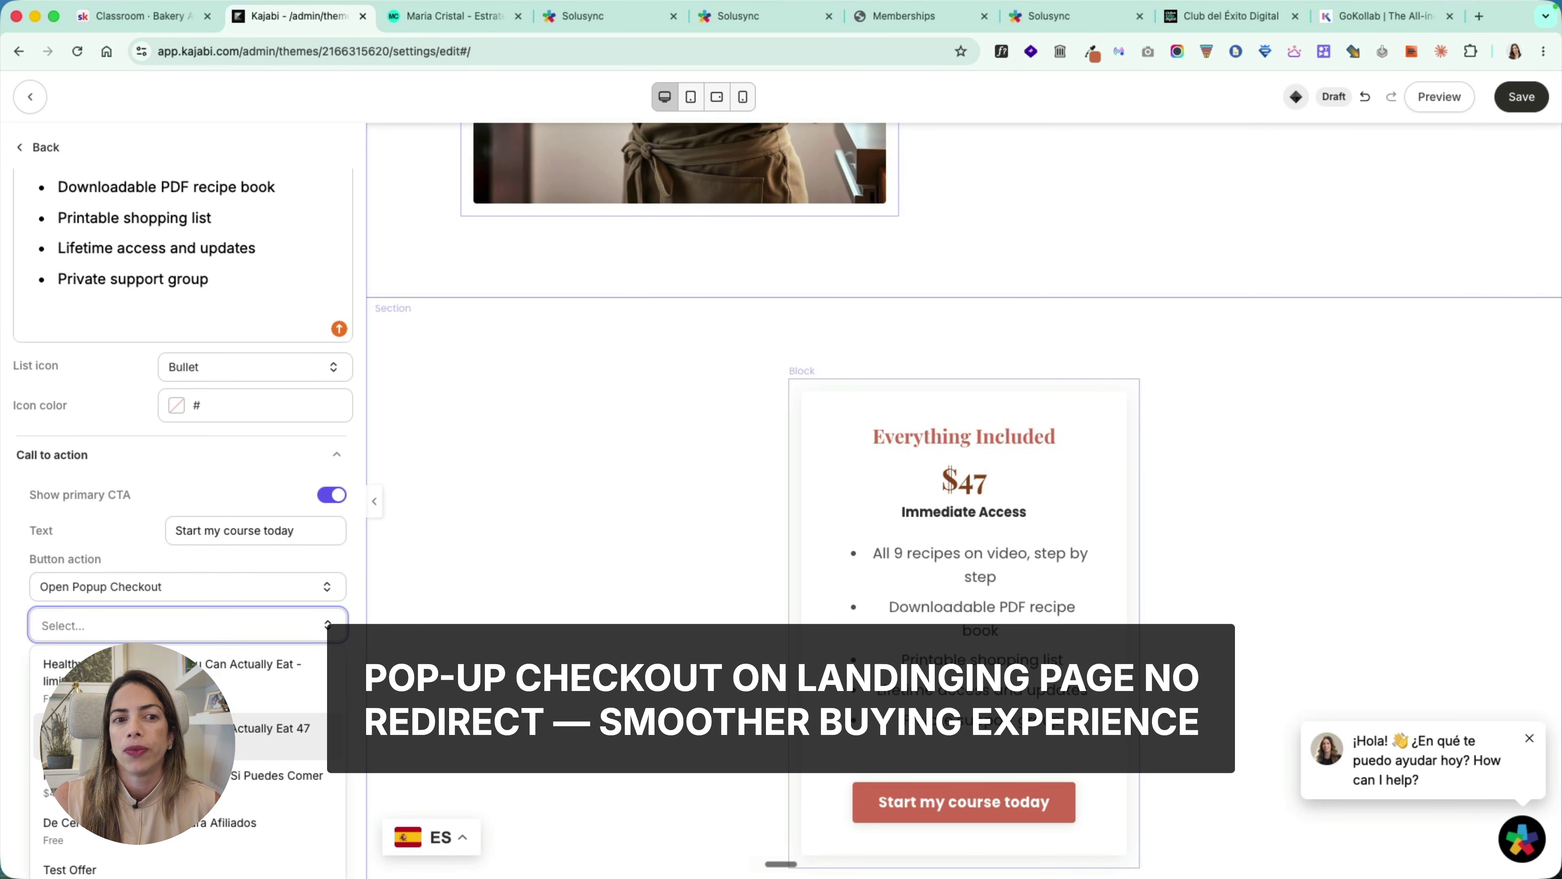
{"action": "left_click", "coordinate": [271, 728]}
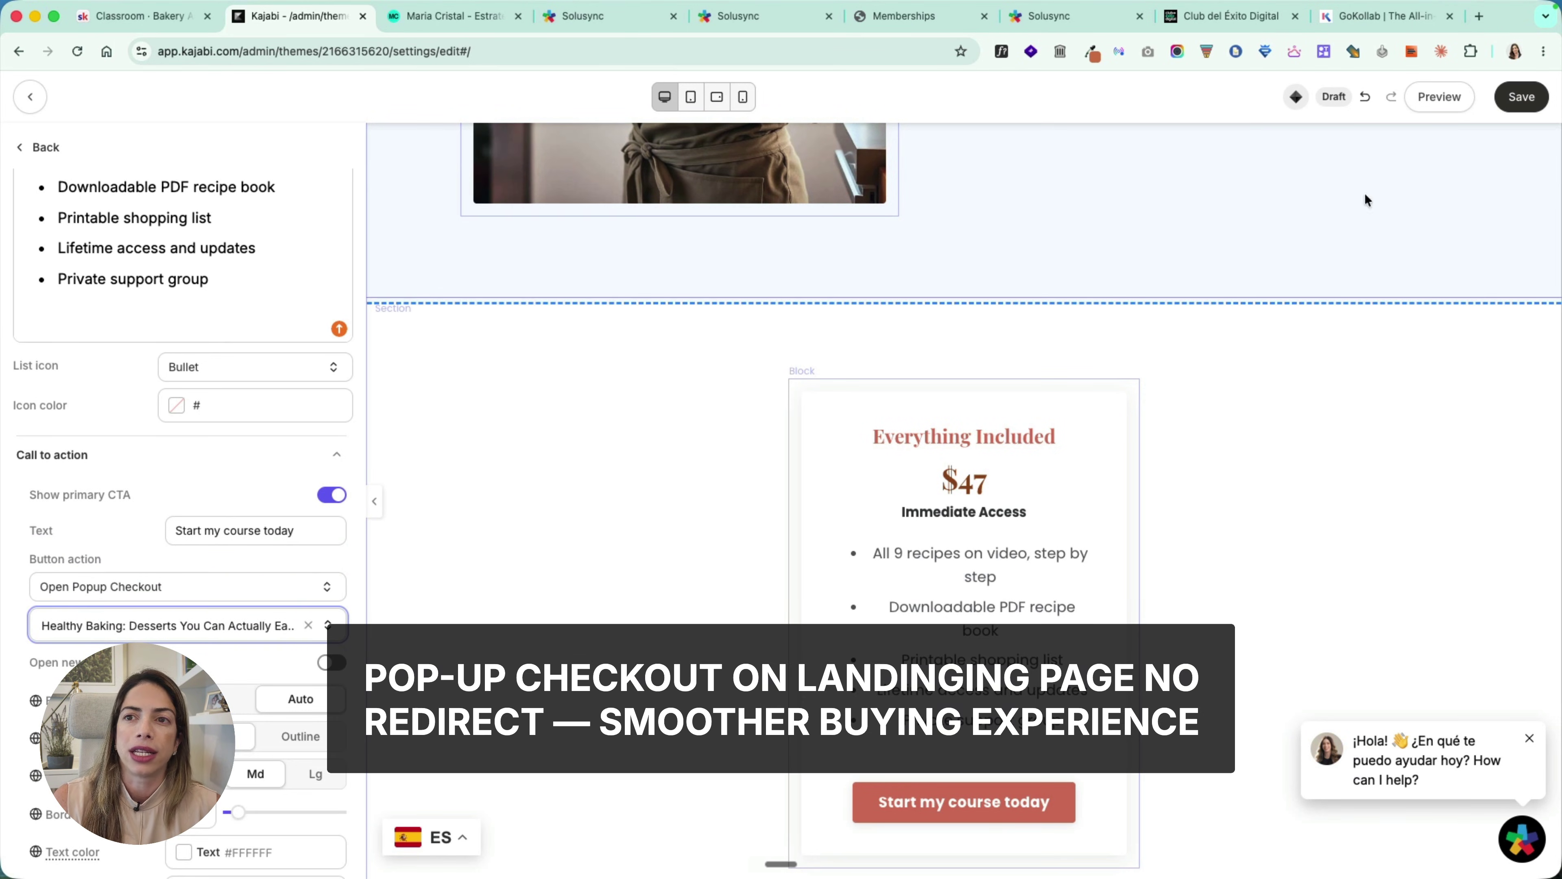
{"action": "left_click", "coordinate": [1521, 97]}
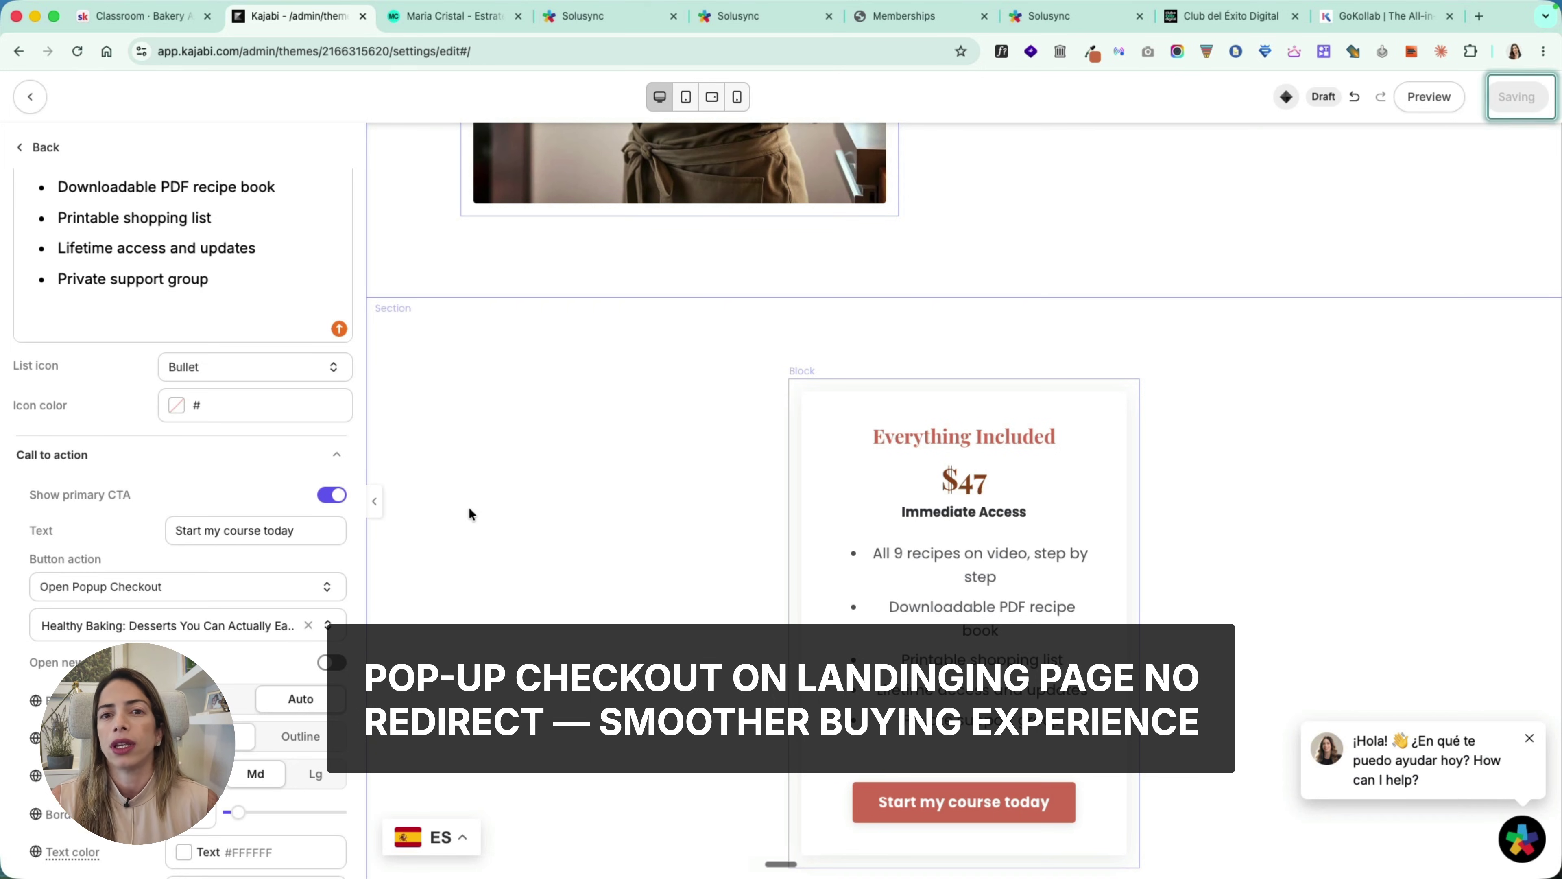
Step: Give the Pricing Option section an image background using "borwnies" from the media library
{"action": "left_click", "coordinate": [978, 554]}
{"action": "left_click", "coordinate": [178, 487]}
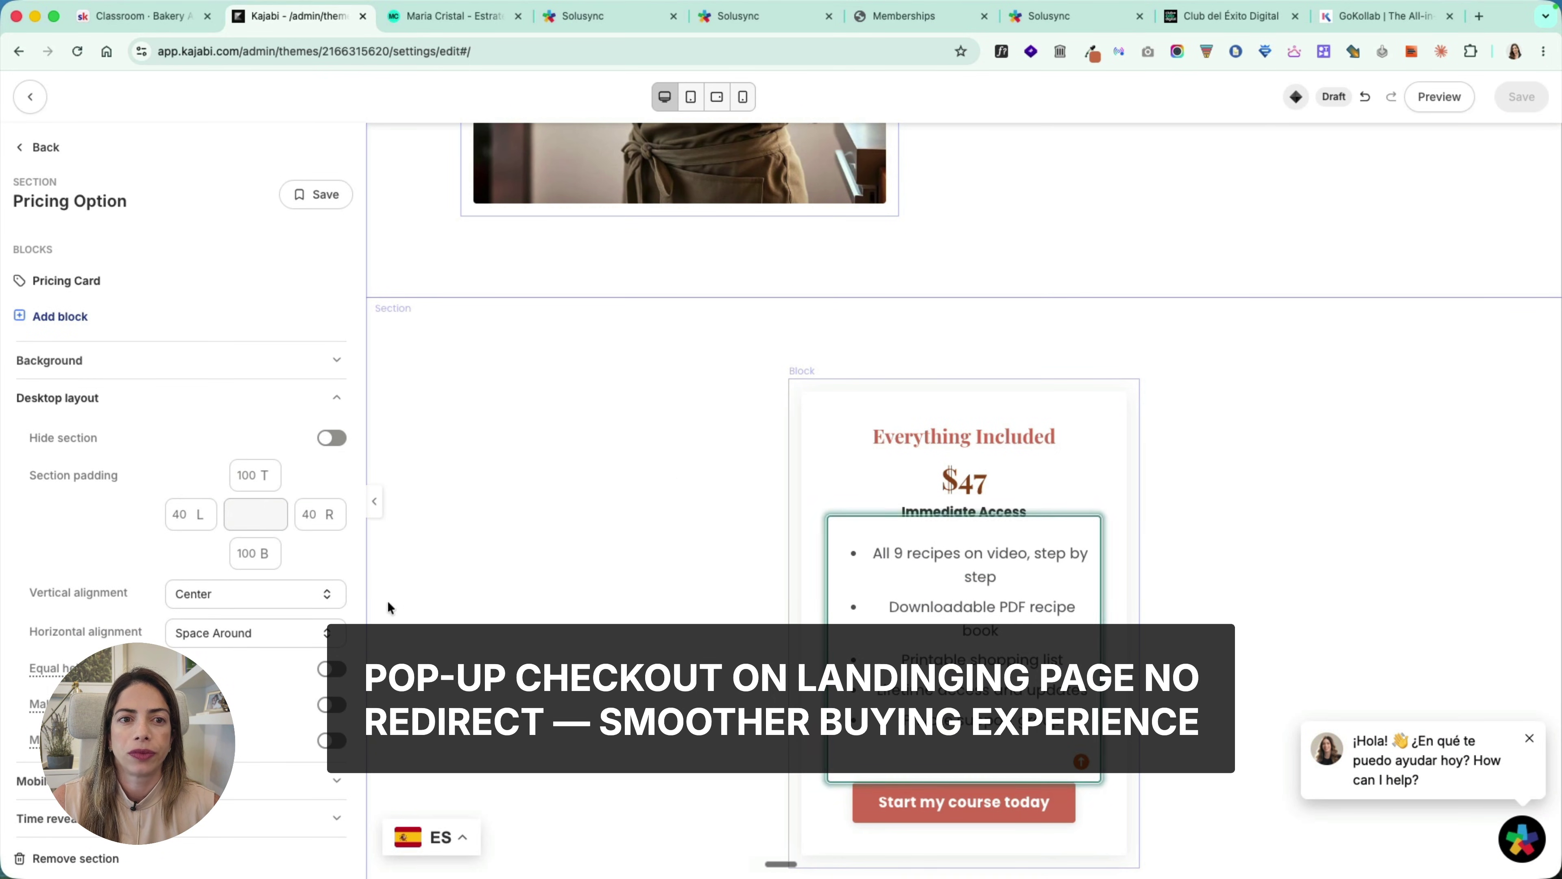
{"action": "left_click", "coordinate": [132, 358]}
{"action": "left_click", "coordinate": [259, 416]}
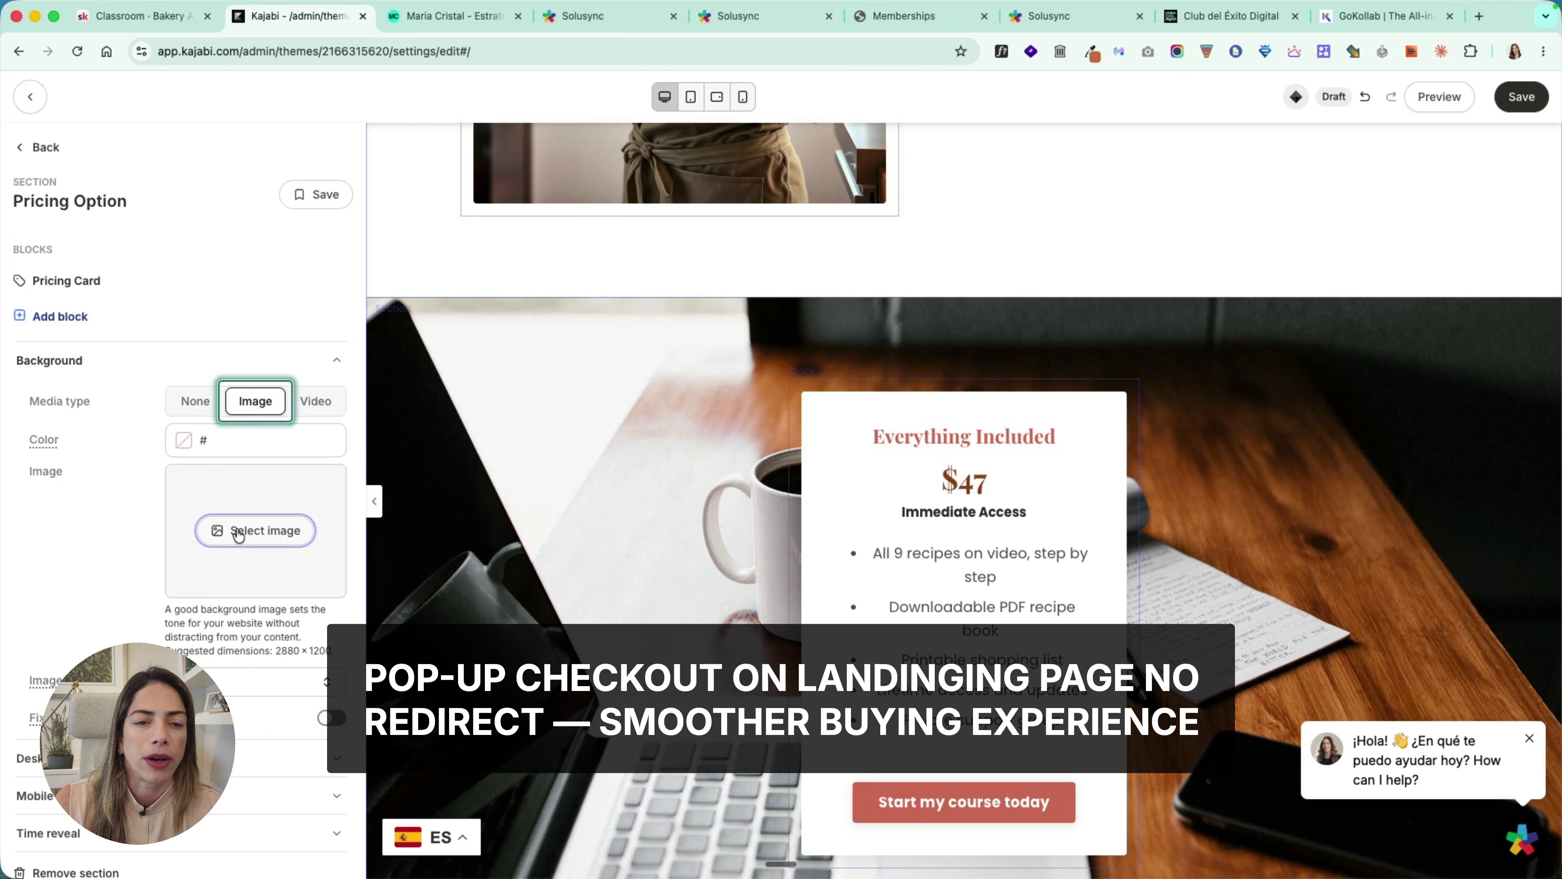
{"action": "left_click", "coordinate": [246, 531]}
{"action": "left_click", "coordinate": [173, 349]}
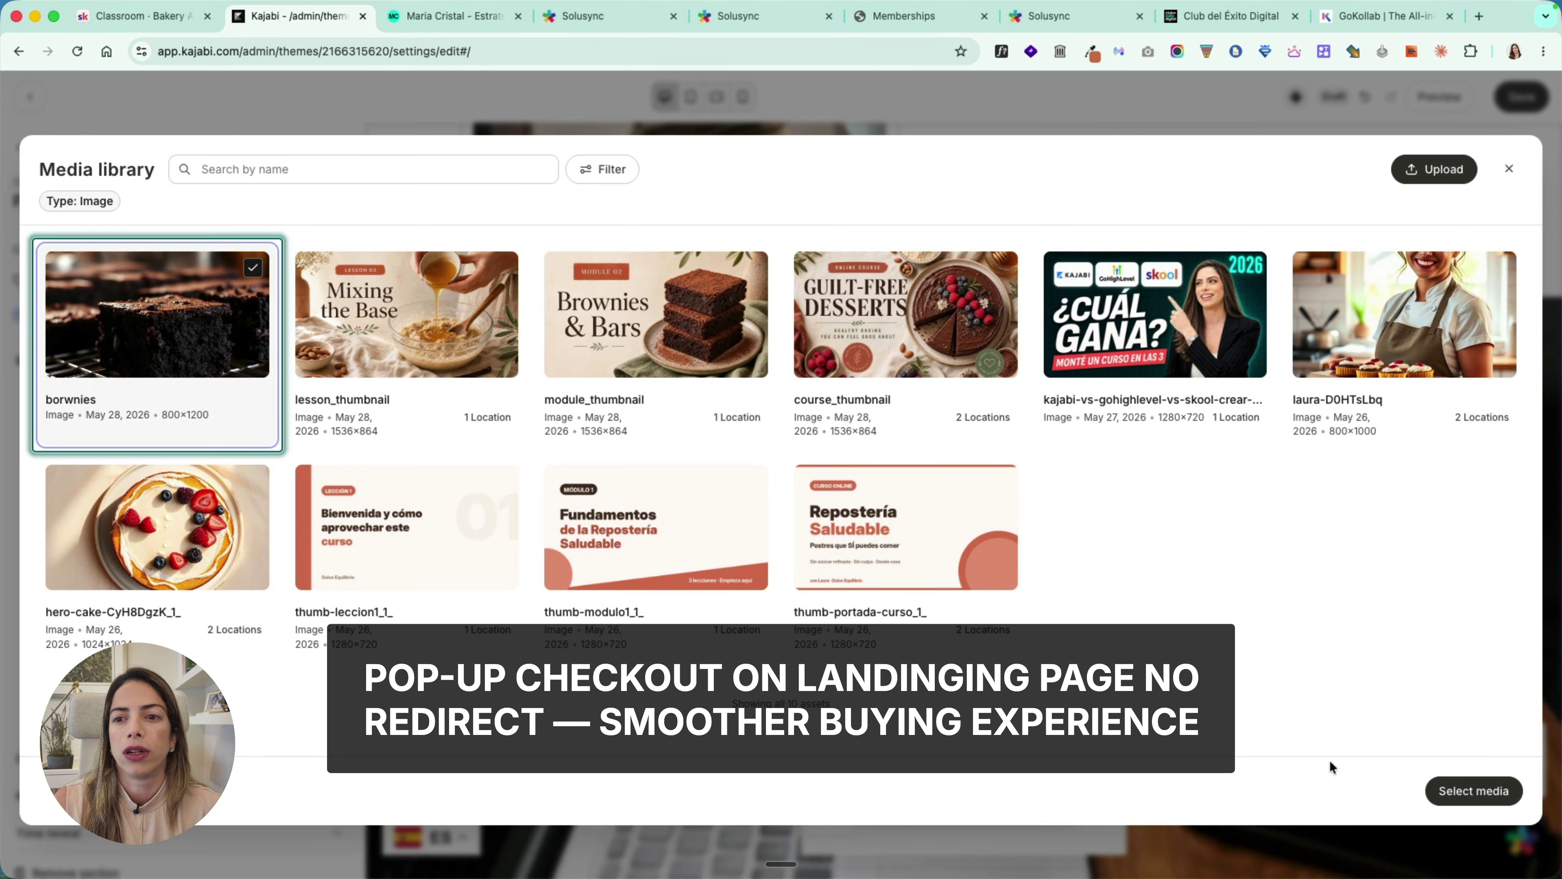
{"action": "left_click", "coordinate": [1464, 791]}
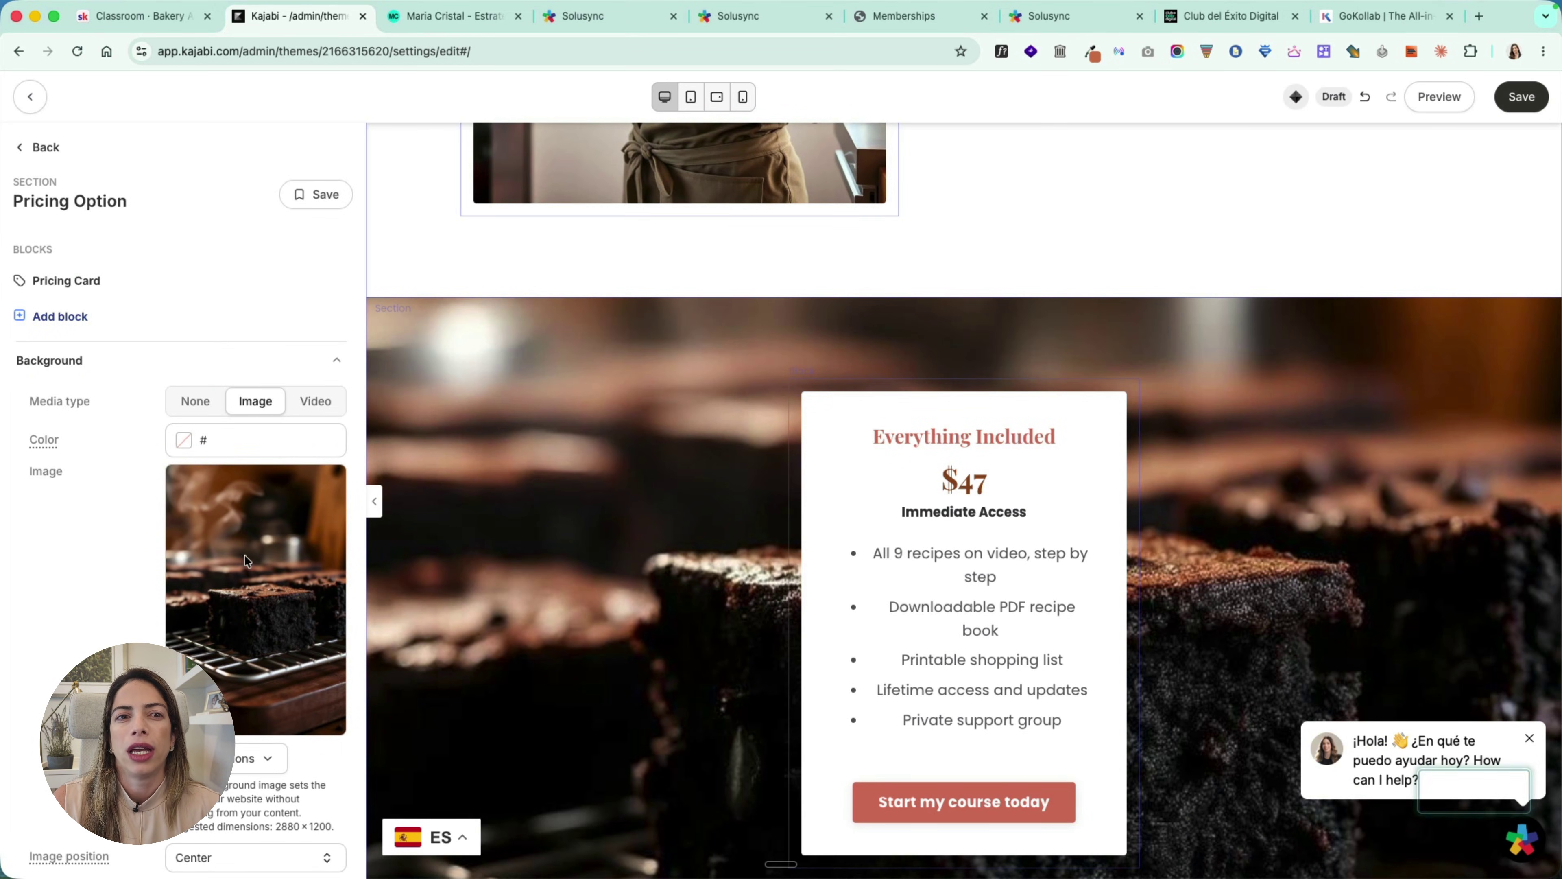
Step: Set the pricing section's background colour overlay to the semi-transparent dark brown #51310CE0
{"action": "left_click", "coordinate": [183, 439]}
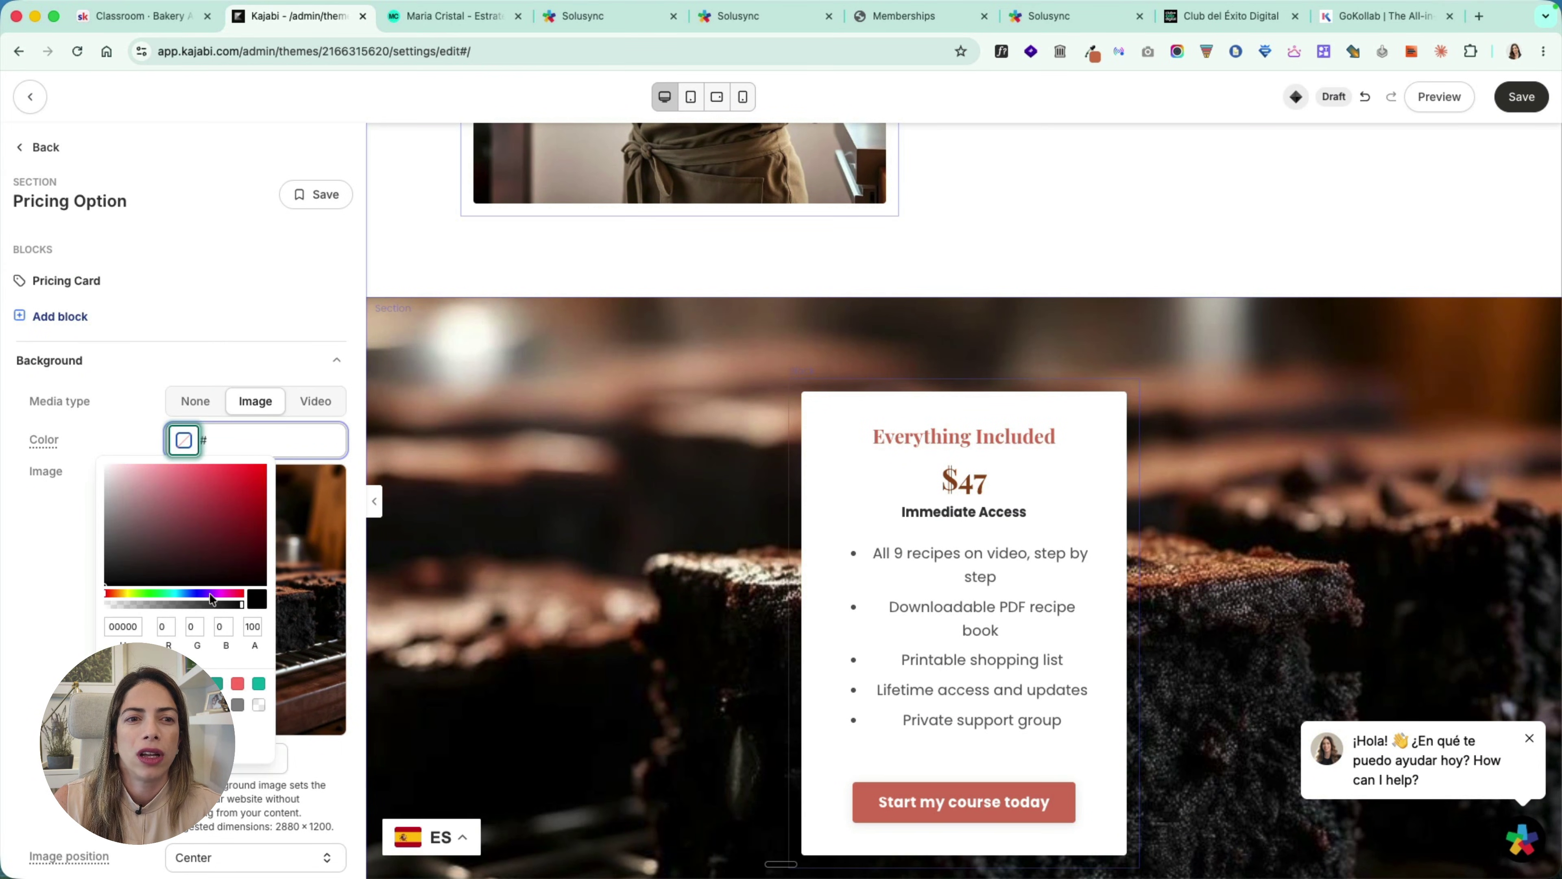
{"action": "left_click", "coordinate": [116, 594]}
{"action": "left_click", "coordinate": [233, 504]}
{"action": "left_click", "coordinate": [225, 605]}
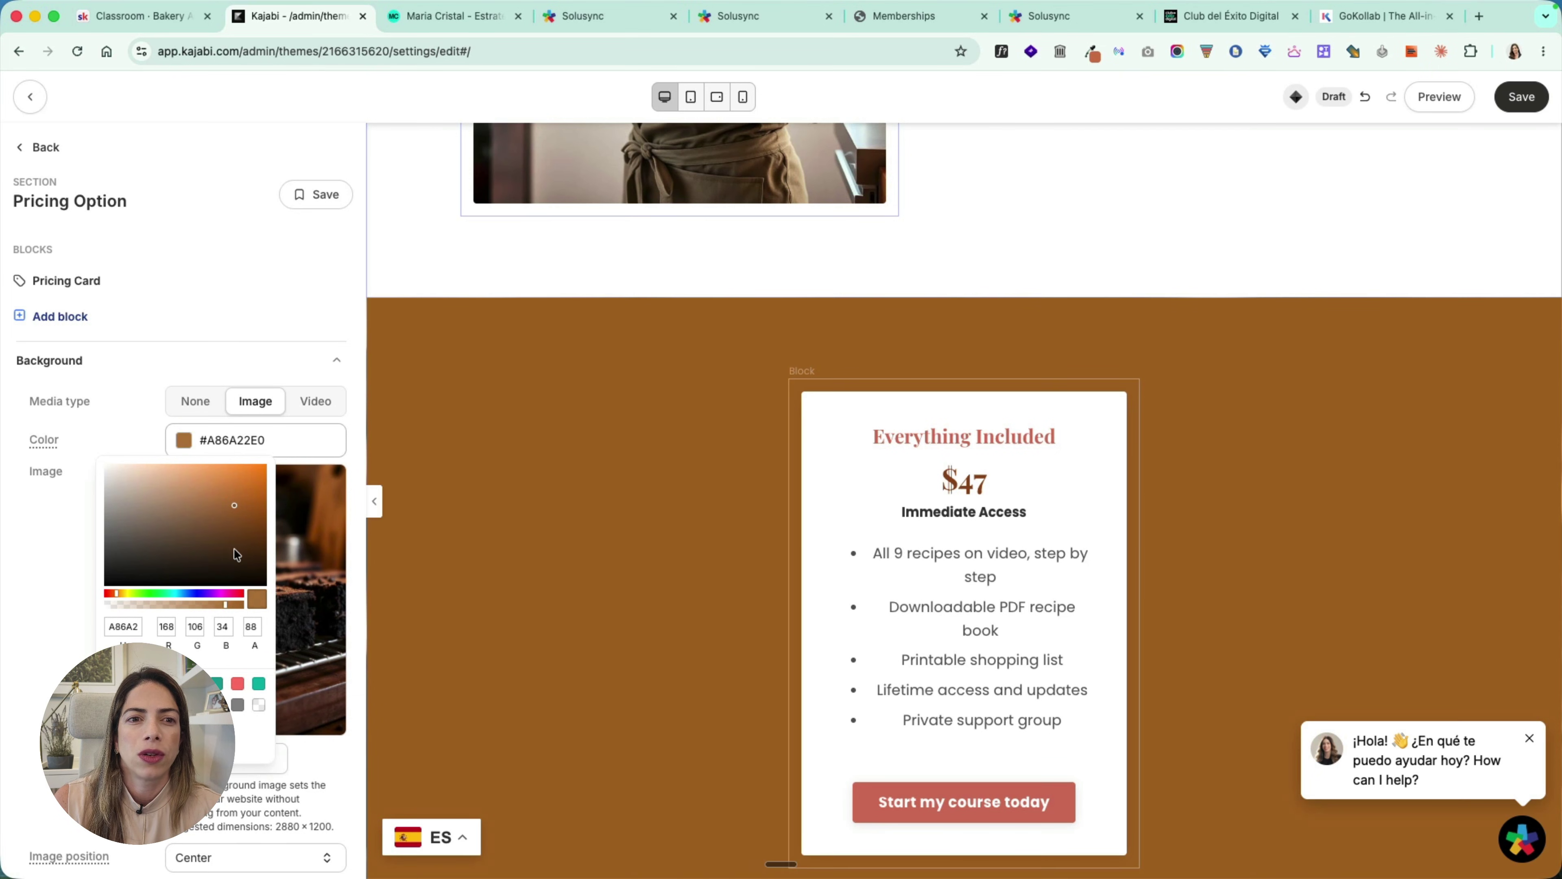
{"action": "left_click_drag", "start_coordinate": [234, 550], "coordinate": [243, 547]}
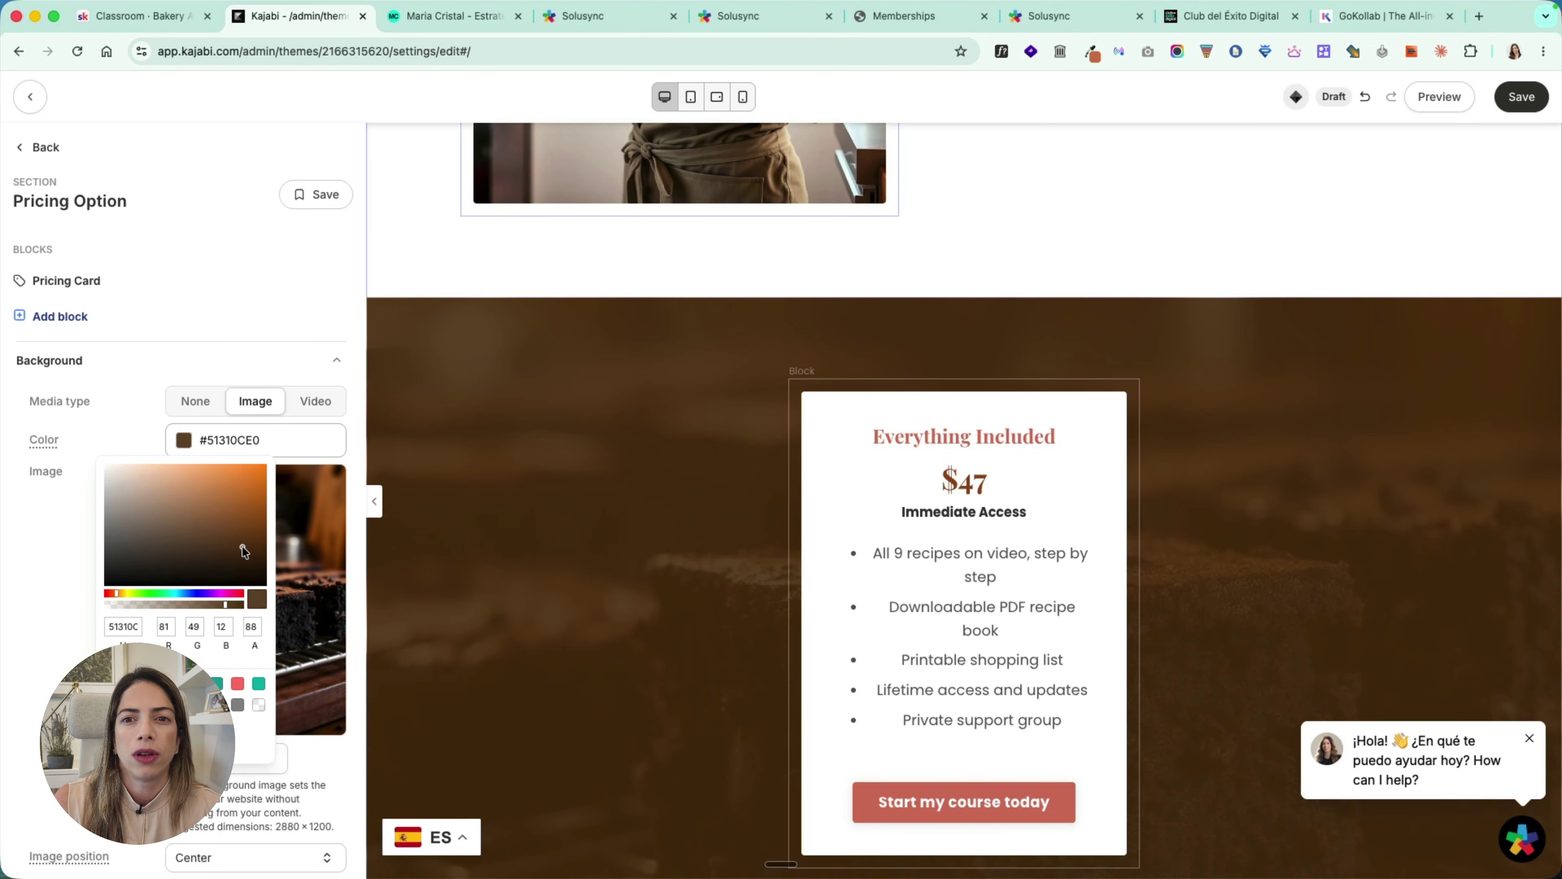
{"action": "left_click", "coordinate": [228, 332]}
Step: Widen the pricing card to 6 columns, left-align its benefits list, and save the page
{"action": "left_click", "coordinate": [923, 511]}
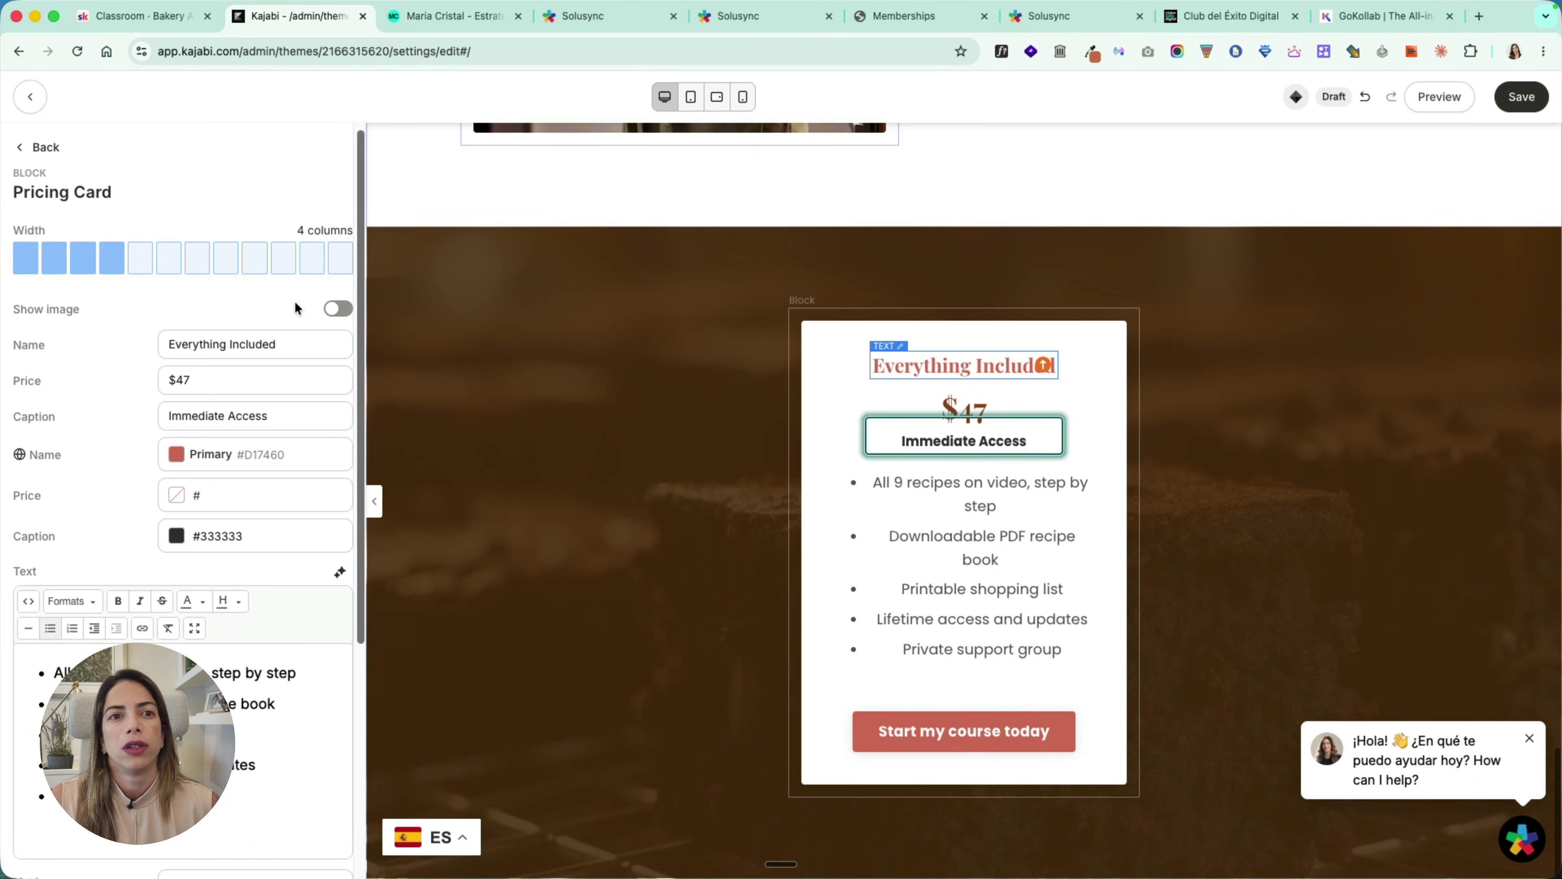
{"action": "left_click", "coordinate": [184, 269]}
{"action": "left_click", "coordinate": [166, 707]}
{"action": "key", "text": "super+a"}
{"action": "left_click", "coordinate": [73, 601]}
{"action": "mouse_move", "coordinate": [80, 729]}
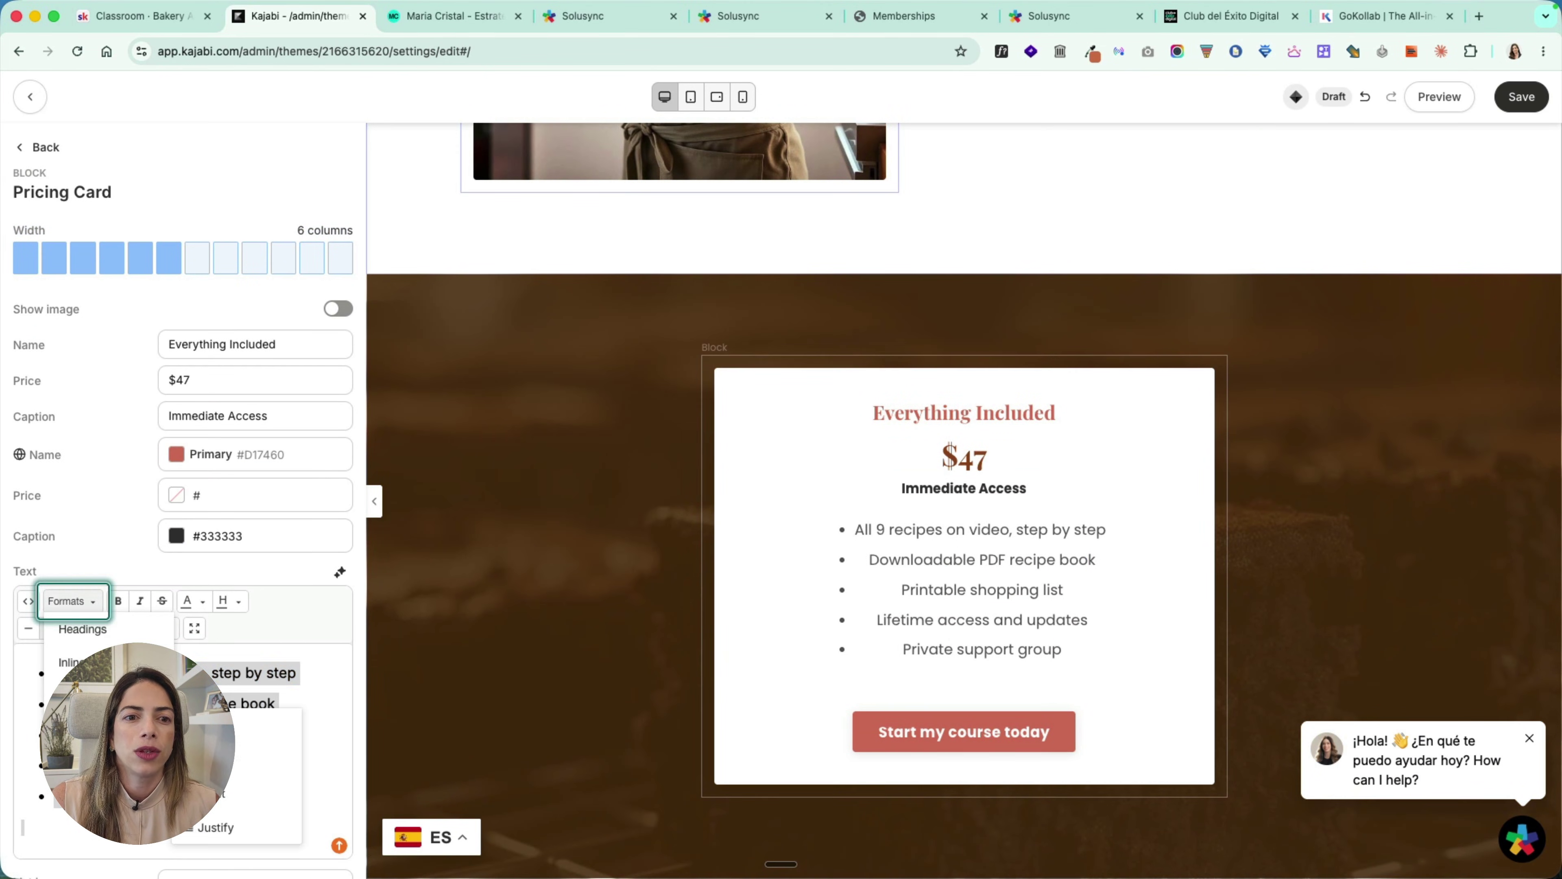
{"action": "left_click", "coordinate": [212, 730]}
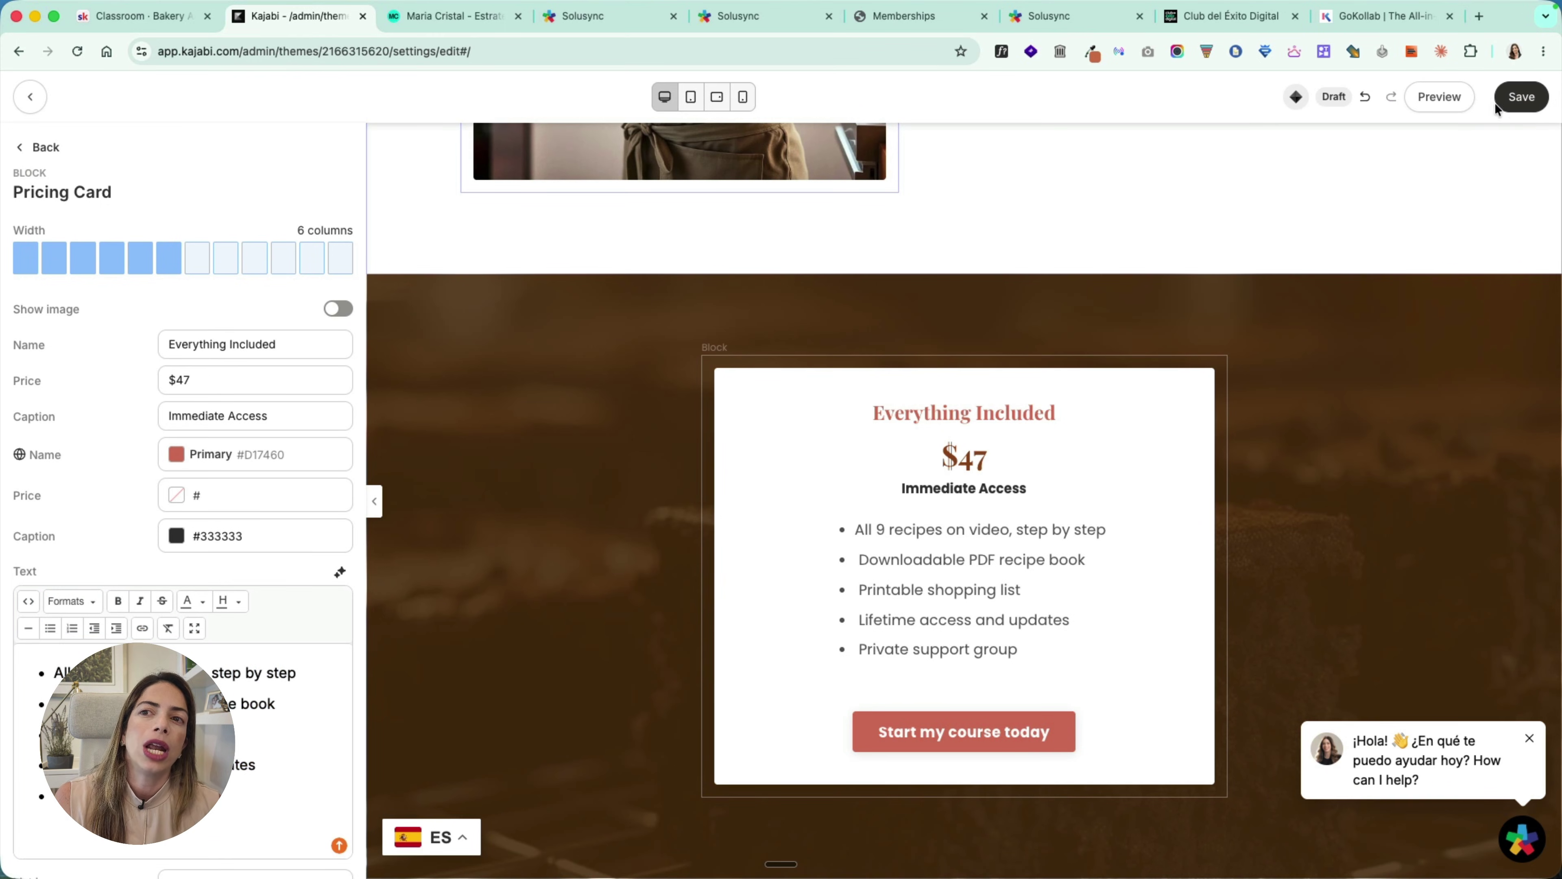
{"action": "left_click", "coordinate": [1508, 101]}
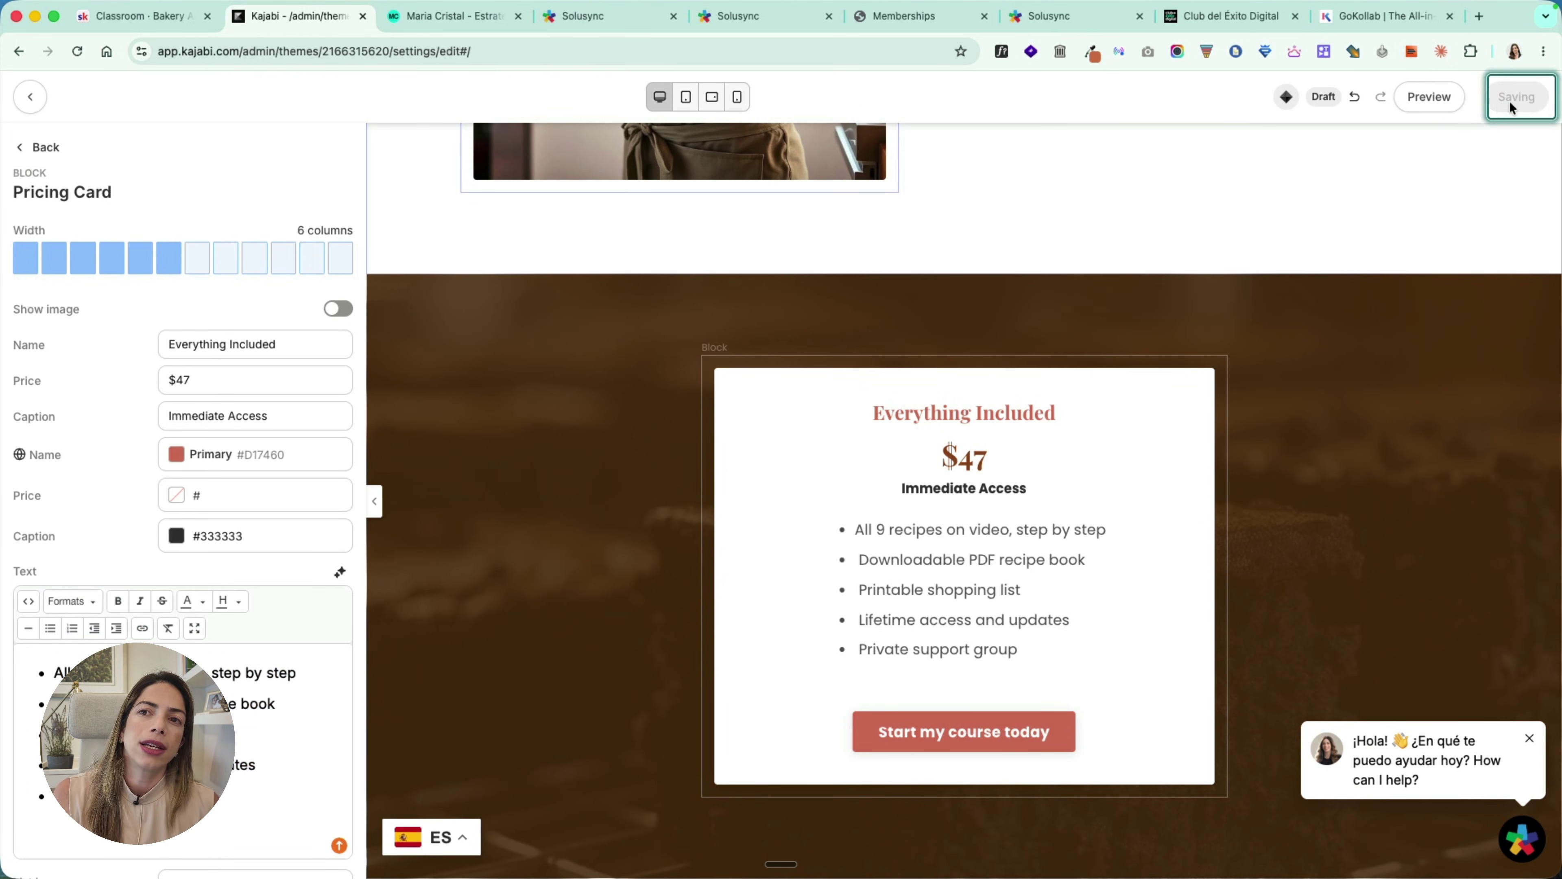
Step: After a brief page preview, make the hero's "I want to start now" button go to the Pricing Option section on this page, and save
{"action": "left_click", "coordinate": [1413, 100]}
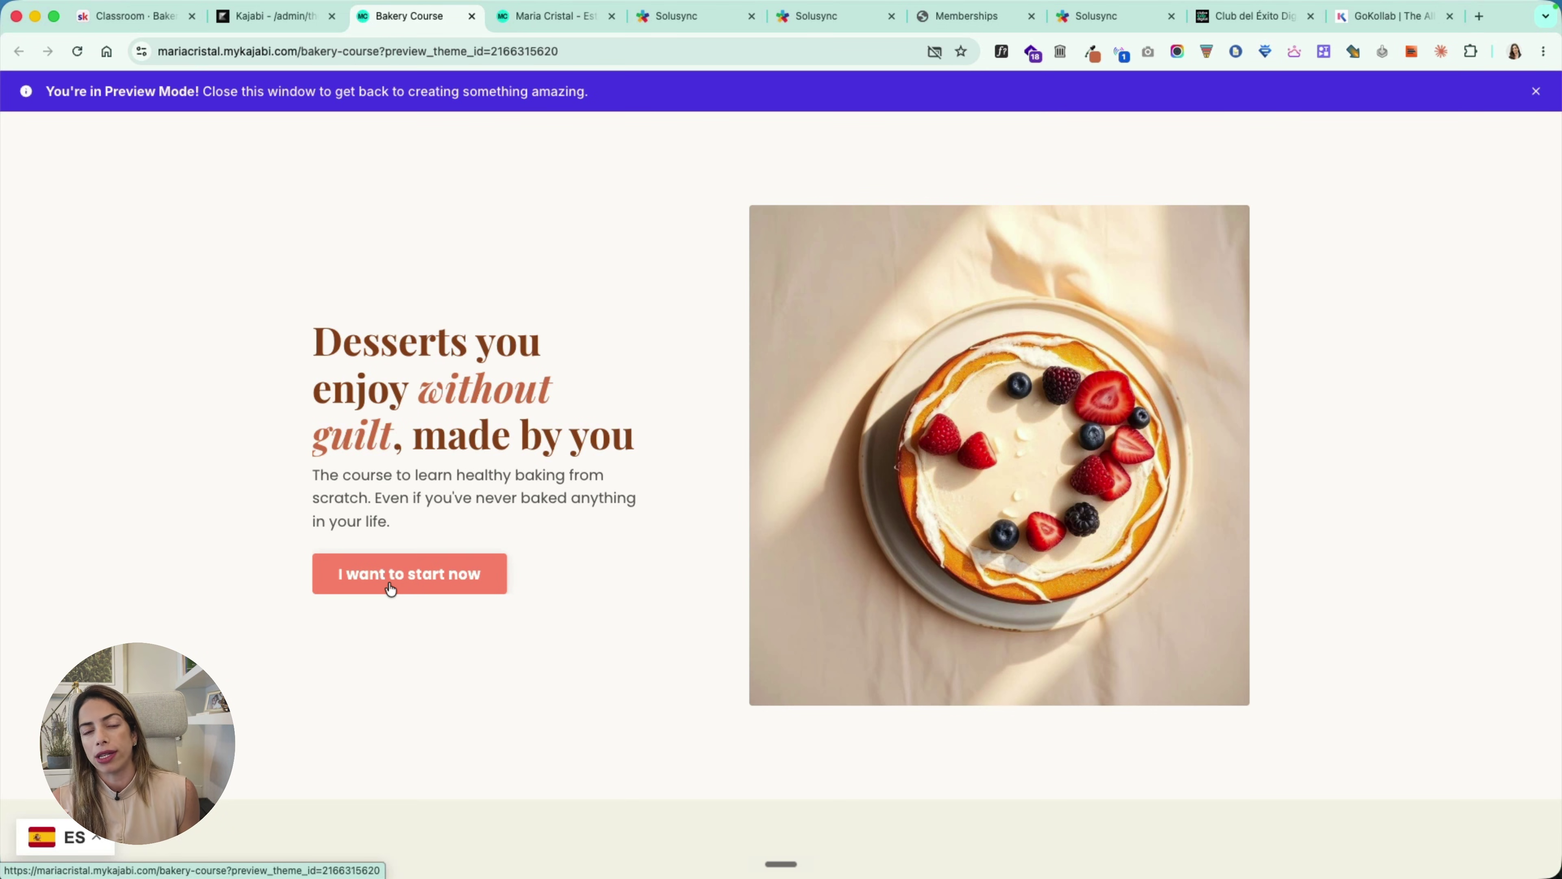
{"action": "left_click", "coordinate": [280, 17]}
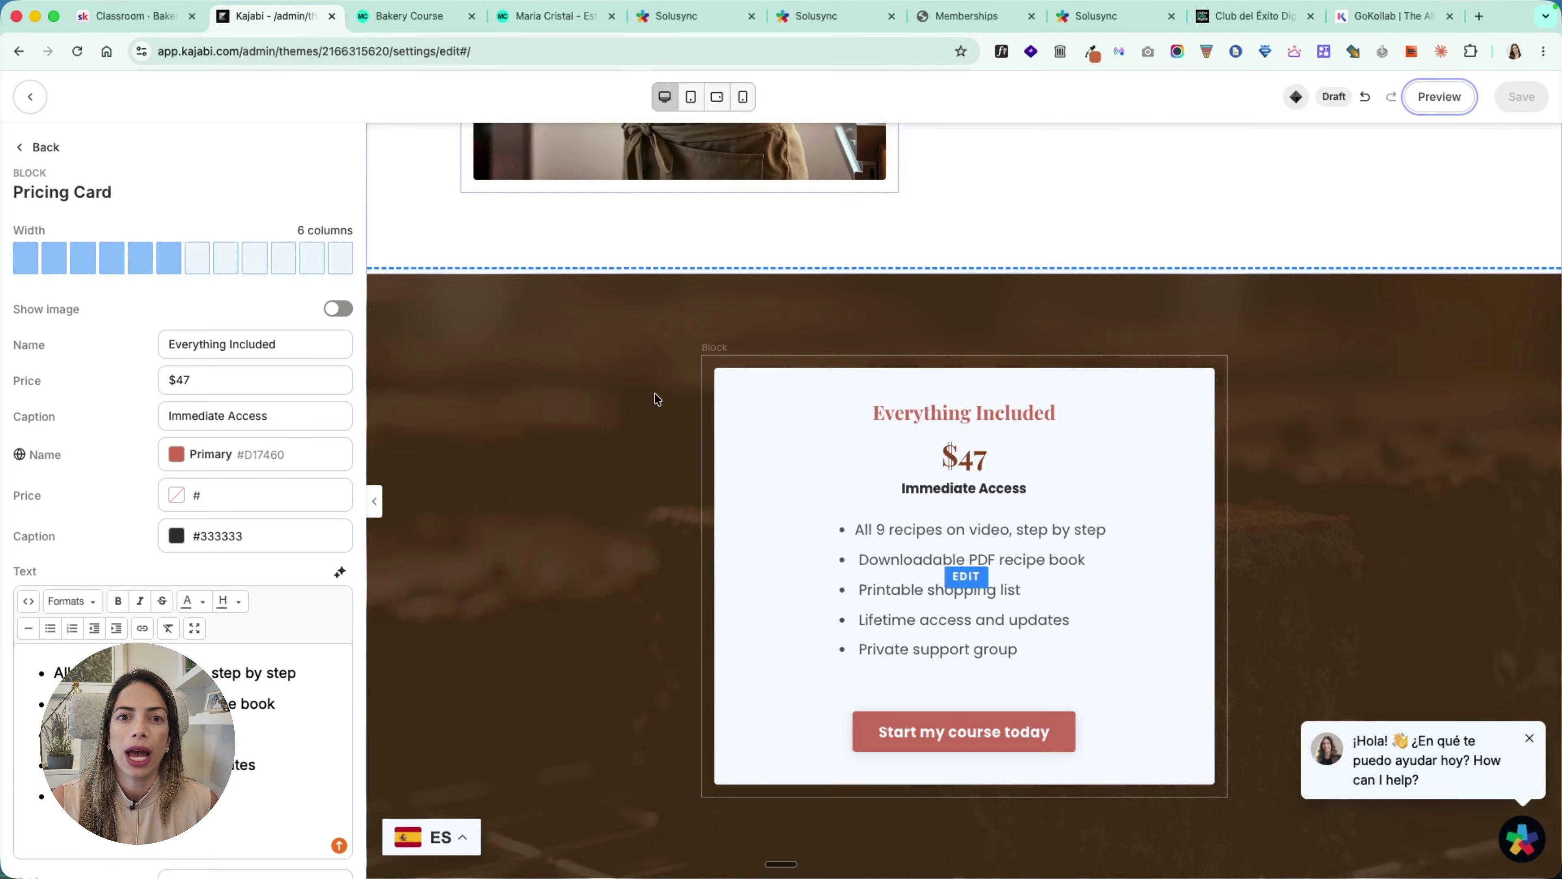
{"action": "scroll", "coordinate": [655, 392], "scroll_direction": "up", "scroll_amount": 10}
{"action": "left_click", "coordinate": [550, 456]}
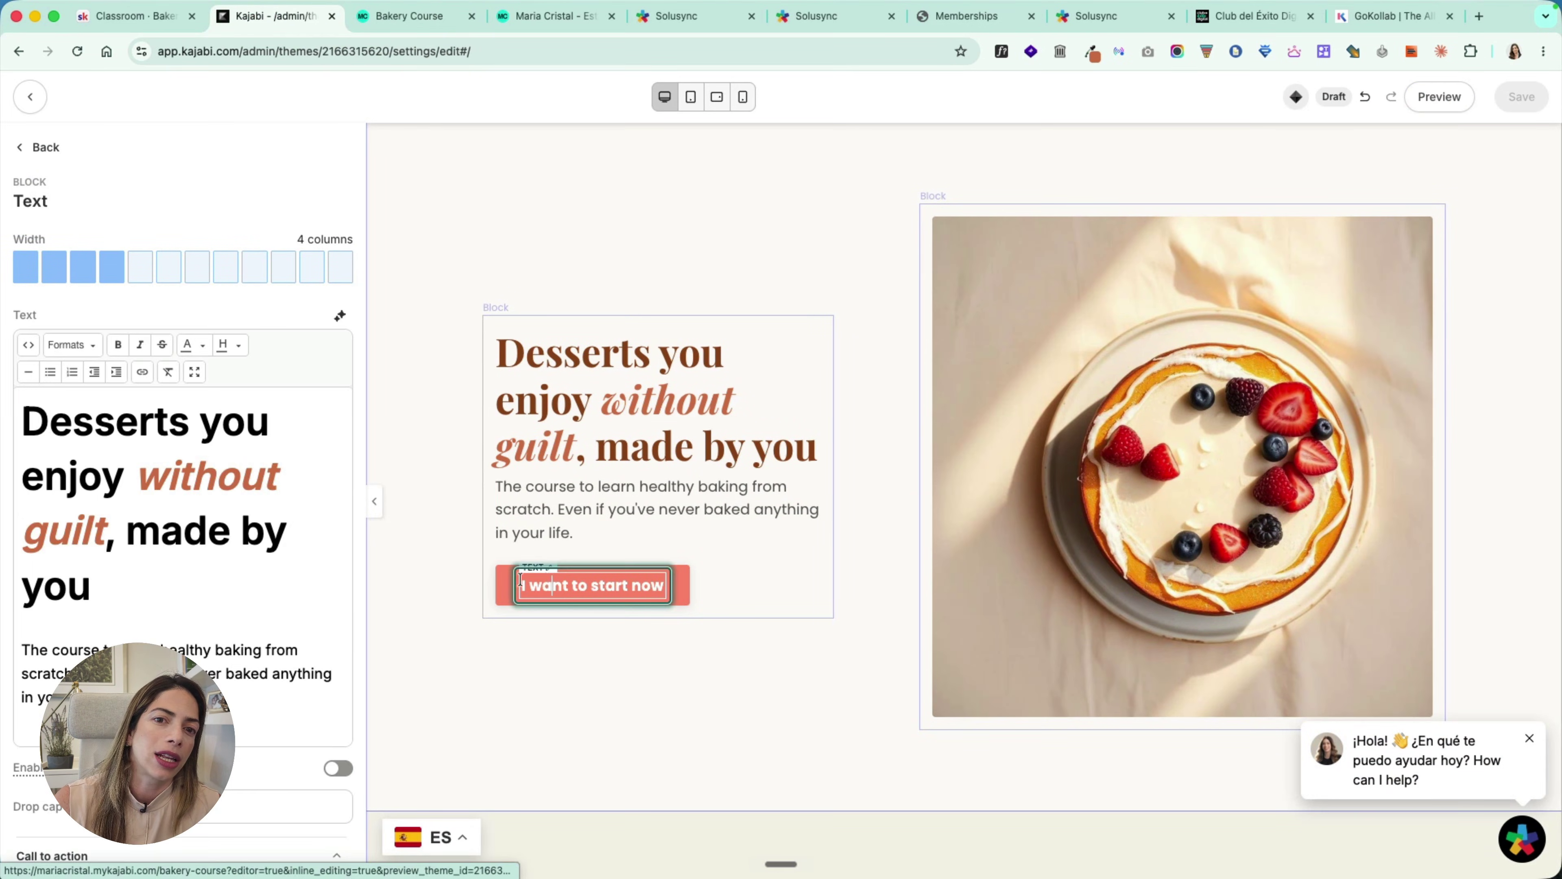
{"action": "left_click", "coordinate": [552, 585]}
{"action": "left_click", "coordinate": [171, 324]}
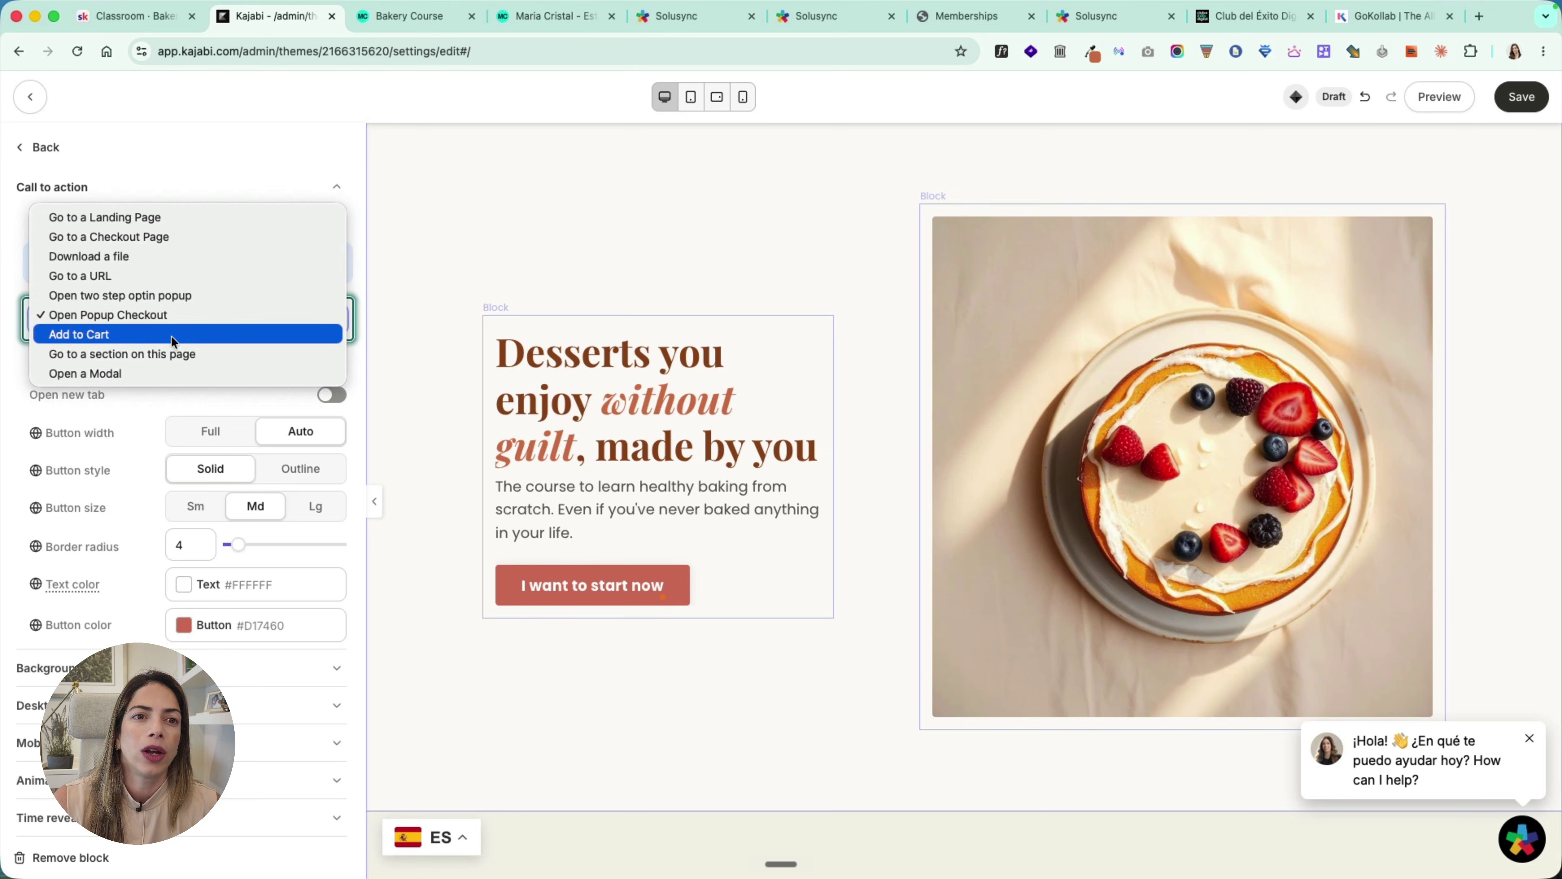
{"action": "left_click", "coordinate": [170, 350]}
{"action": "left_click", "coordinate": [181, 365]}
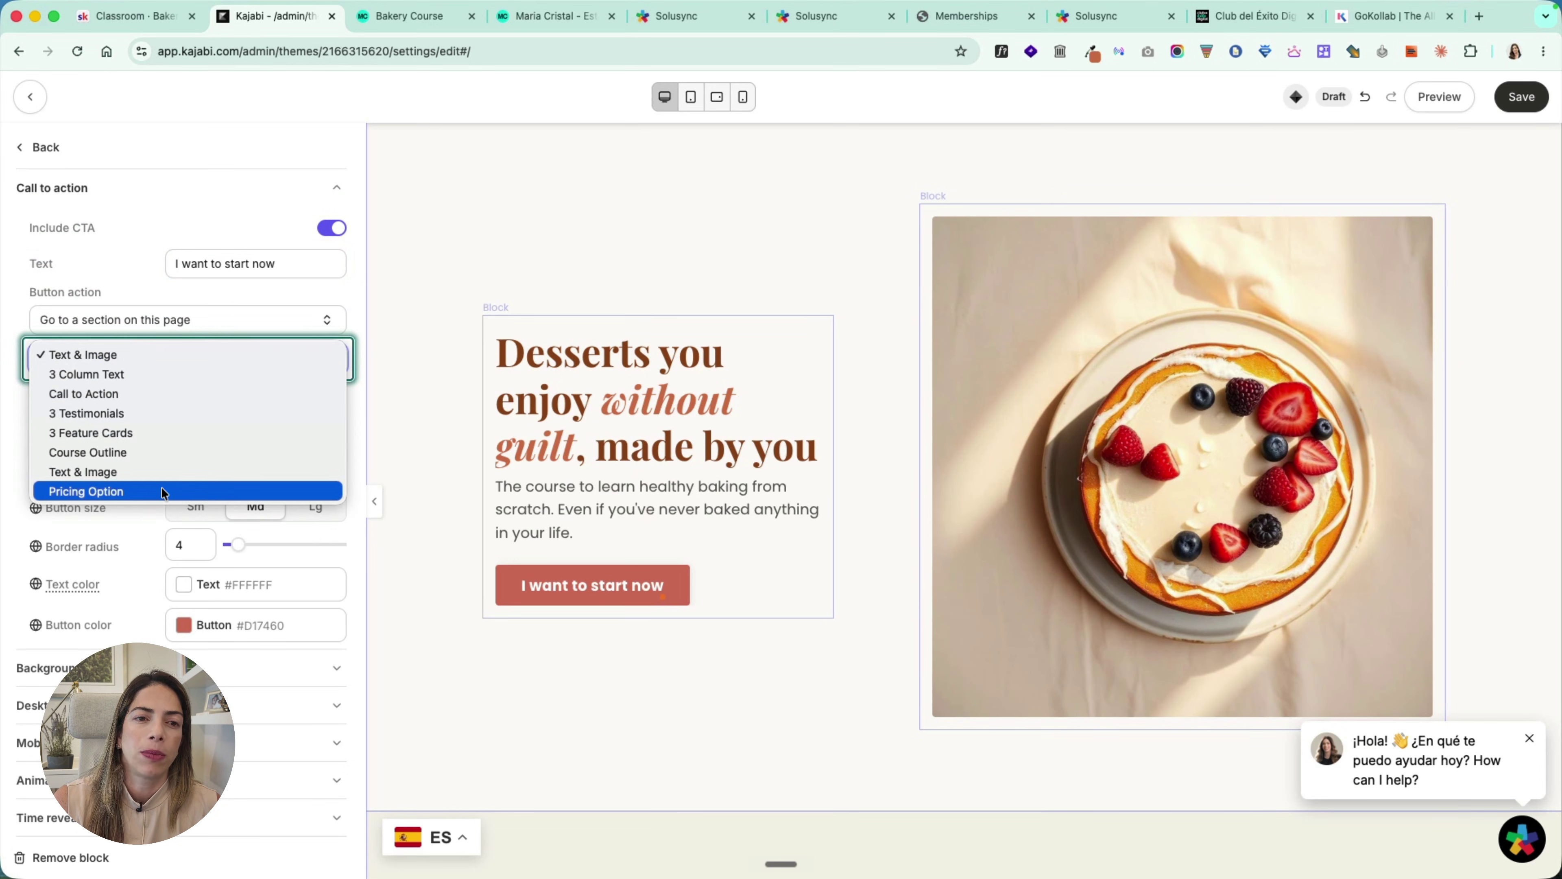
{"action": "left_click", "coordinate": [170, 492]}
{"action": "left_click", "coordinate": [1522, 97]}
Step: Find the FAQ layouts among the available sections and add an FAQ Grid section below the pricing section
{"action": "scroll", "coordinate": [970, 570], "scroll_direction": "down", "scroll_amount": 20}
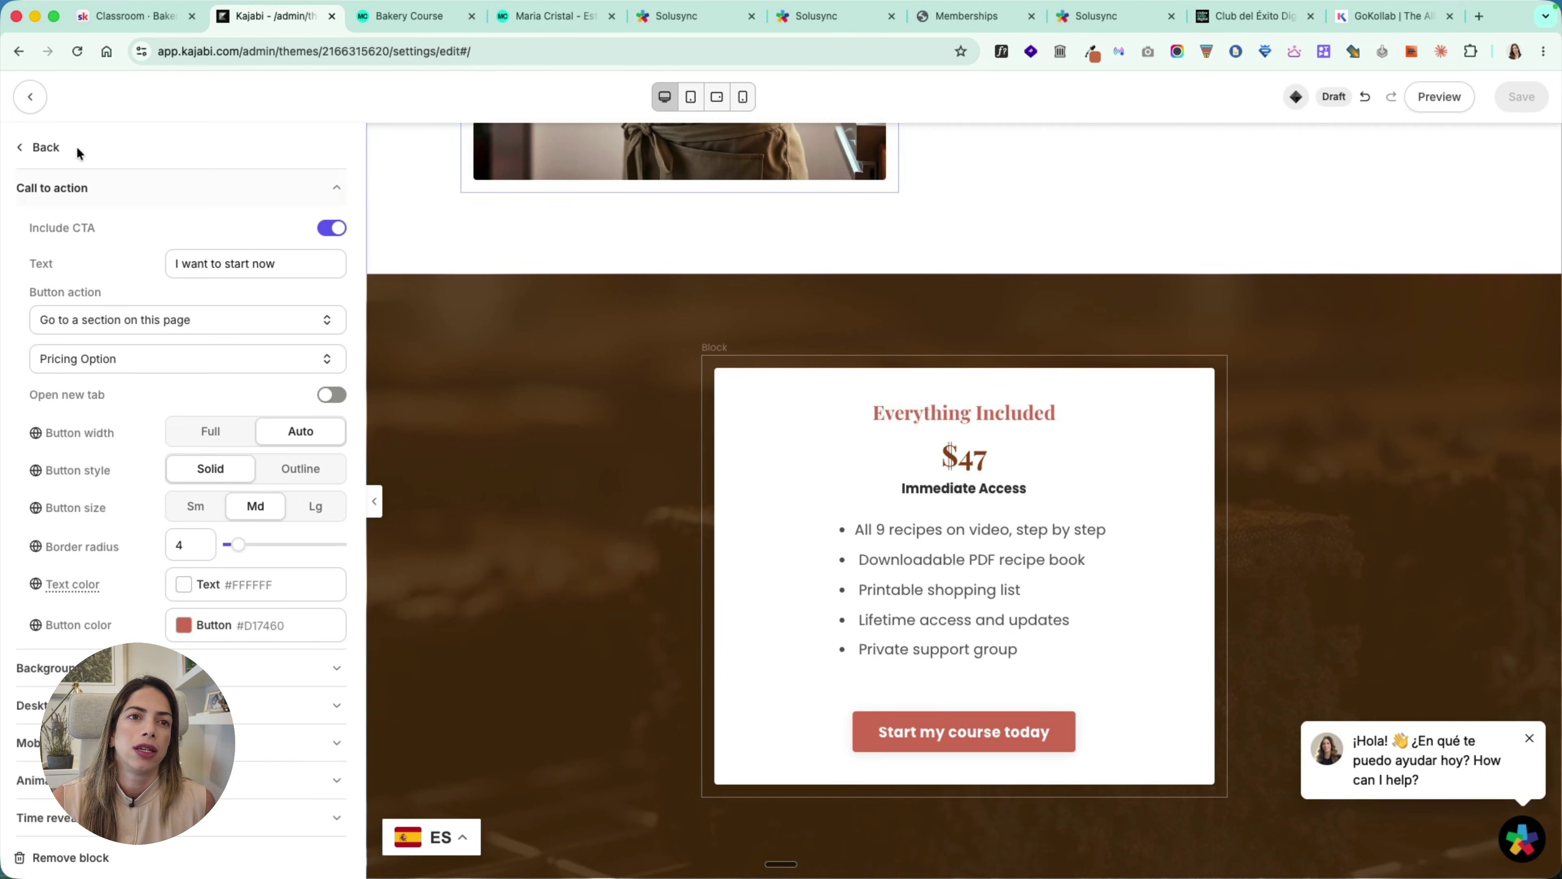
{"action": "left_click", "coordinate": [60, 147]}
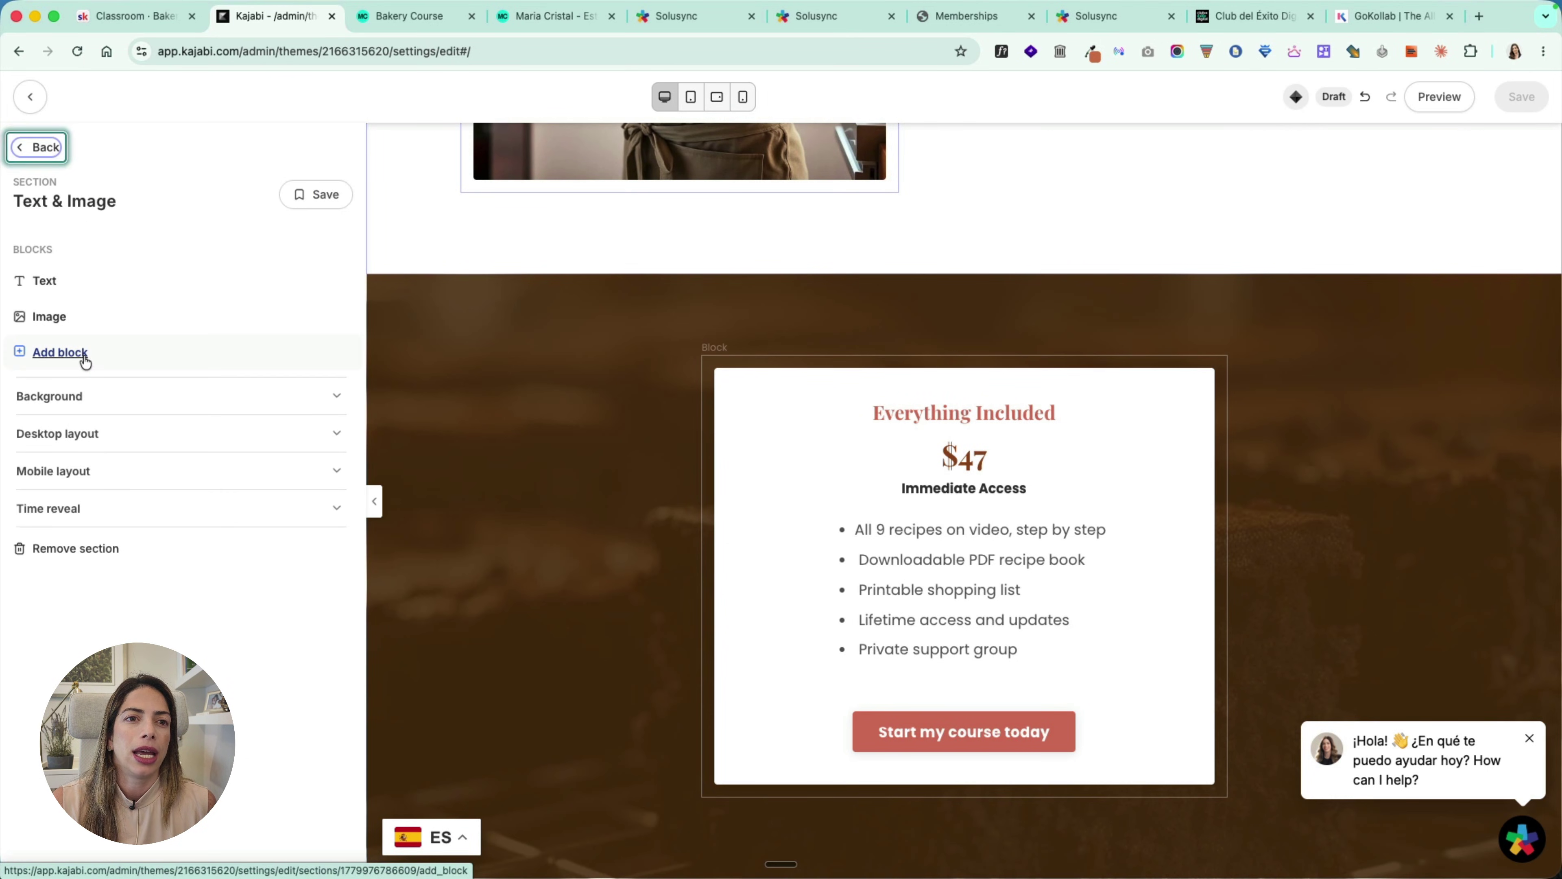
{"action": "left_click", "coordinate": [40, 148]}
{"action": "left_click", "coordinate": [75, 615]}
{"action": "left_click", "coordinate": [185, 224]}
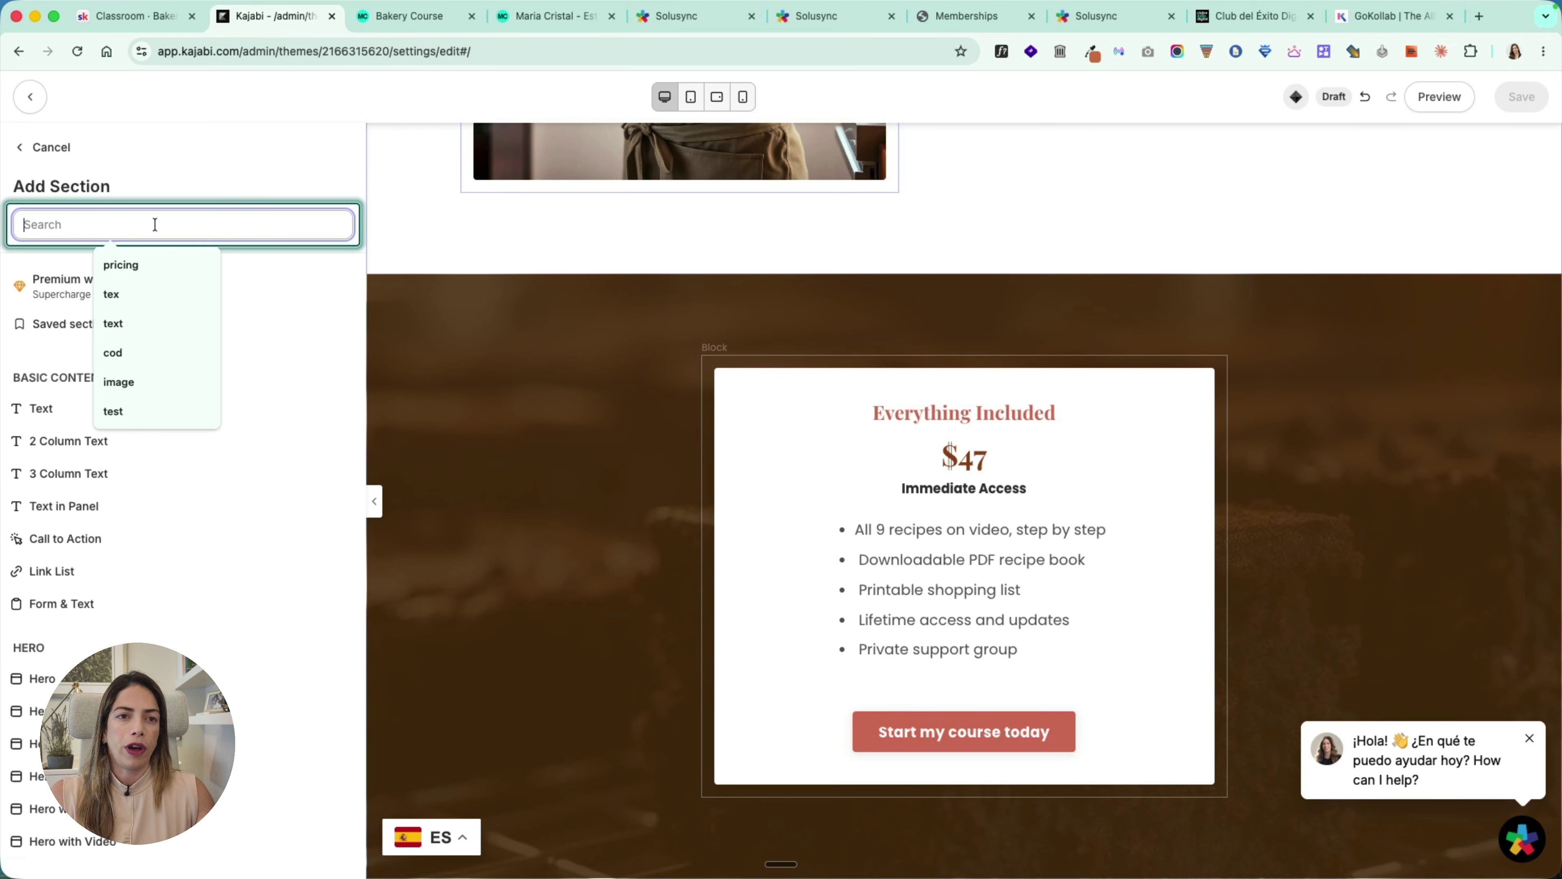
{"action": "type", "text": "faq"}
{"action": "left_click", "coordinate": [154, 400]}
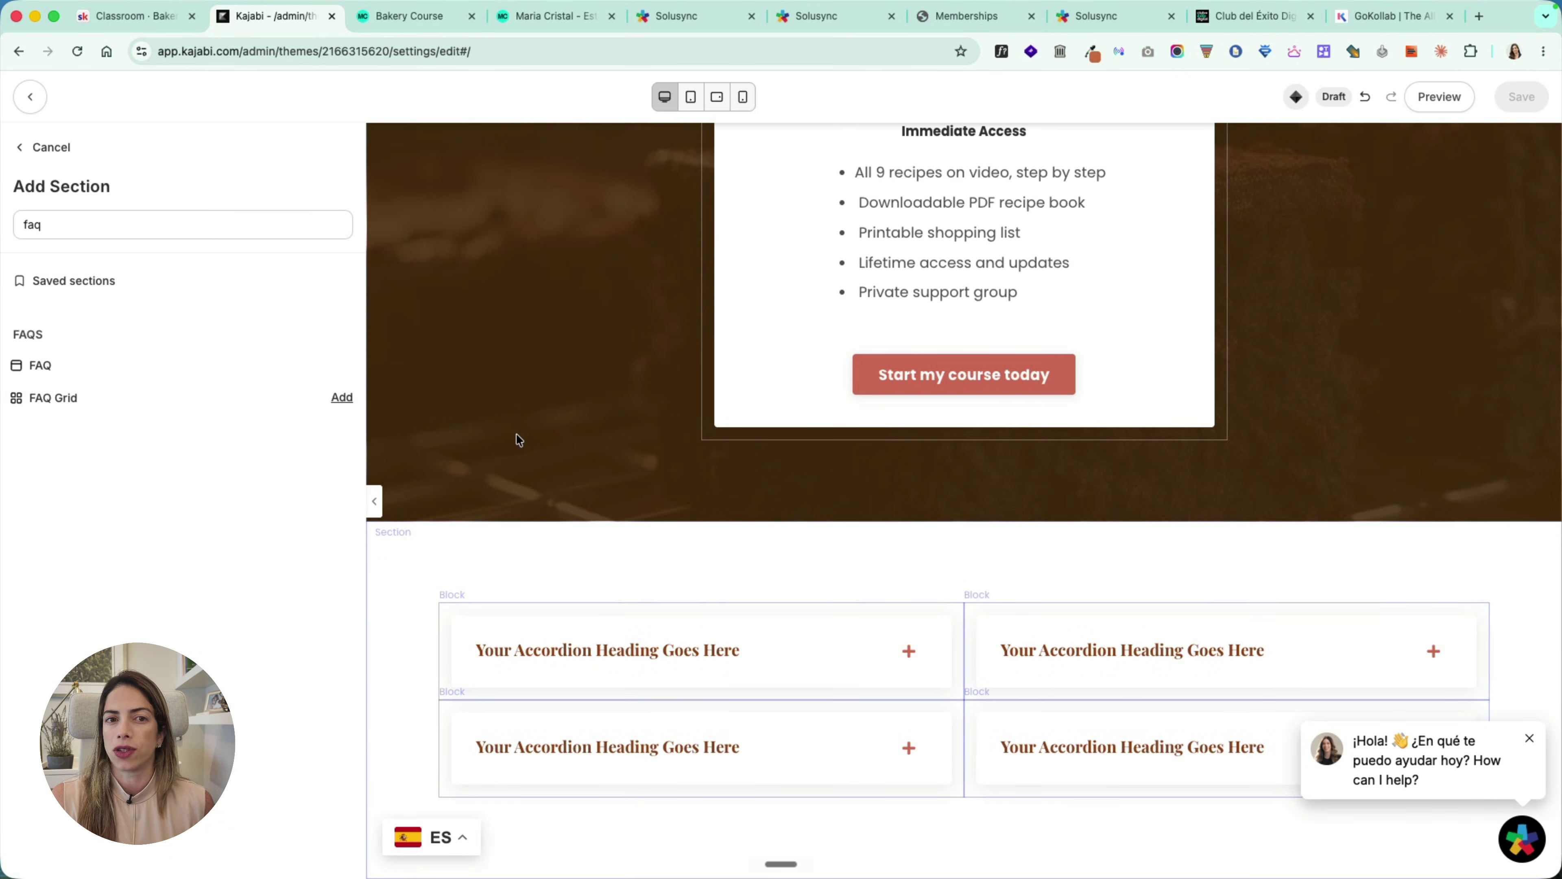
{"action": "left_click", "coordinate": [337, 397]}
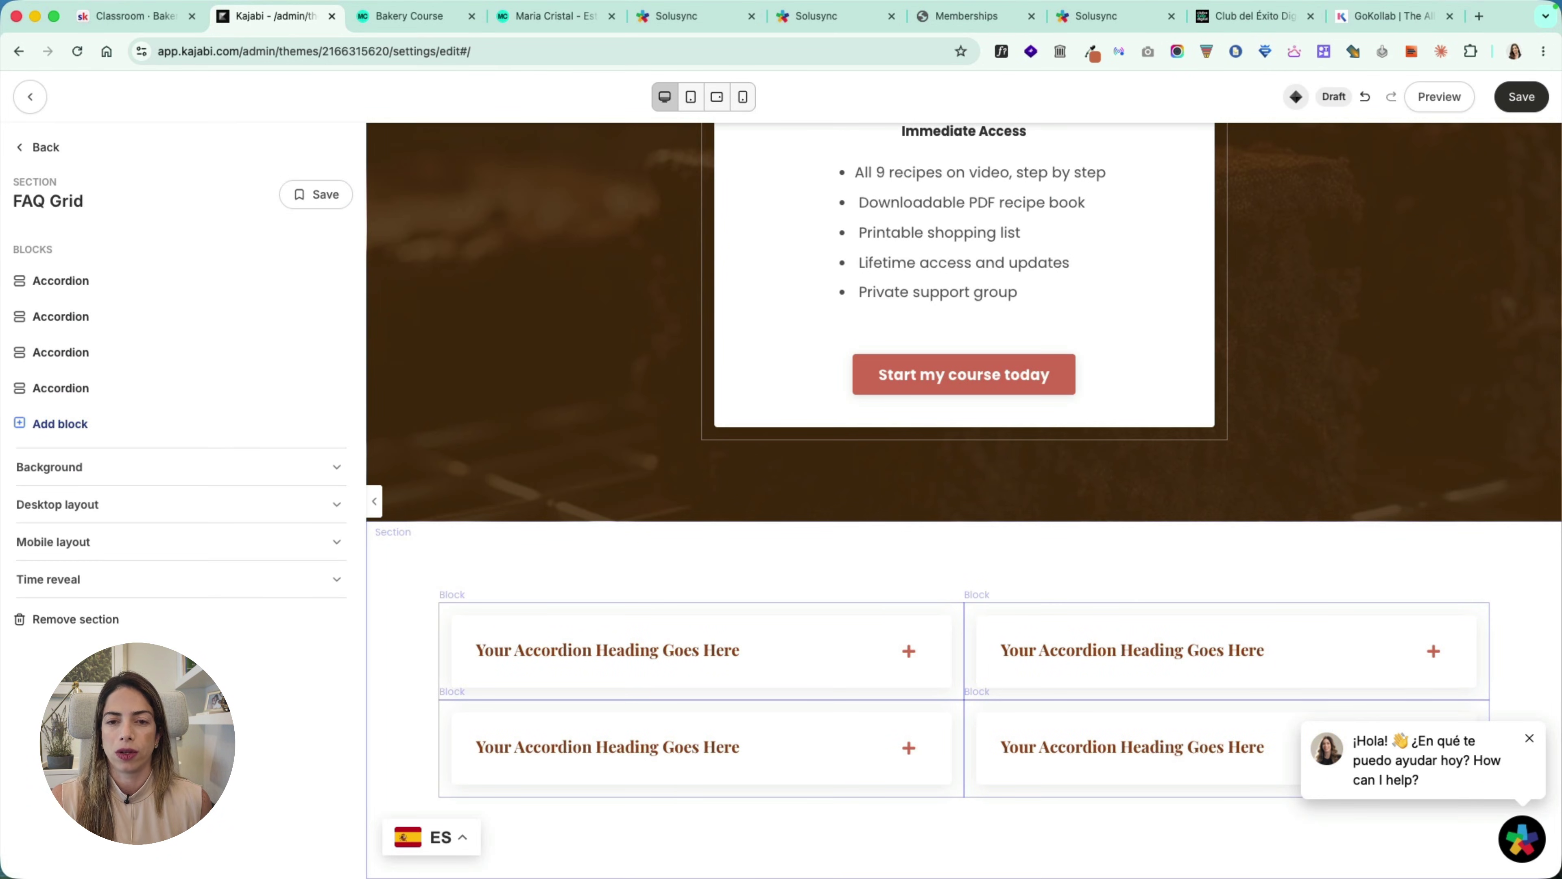
Step: Add a Call to Action section below the FAQ grid
{"action": "left_click", "coordinate": [45, 146]}
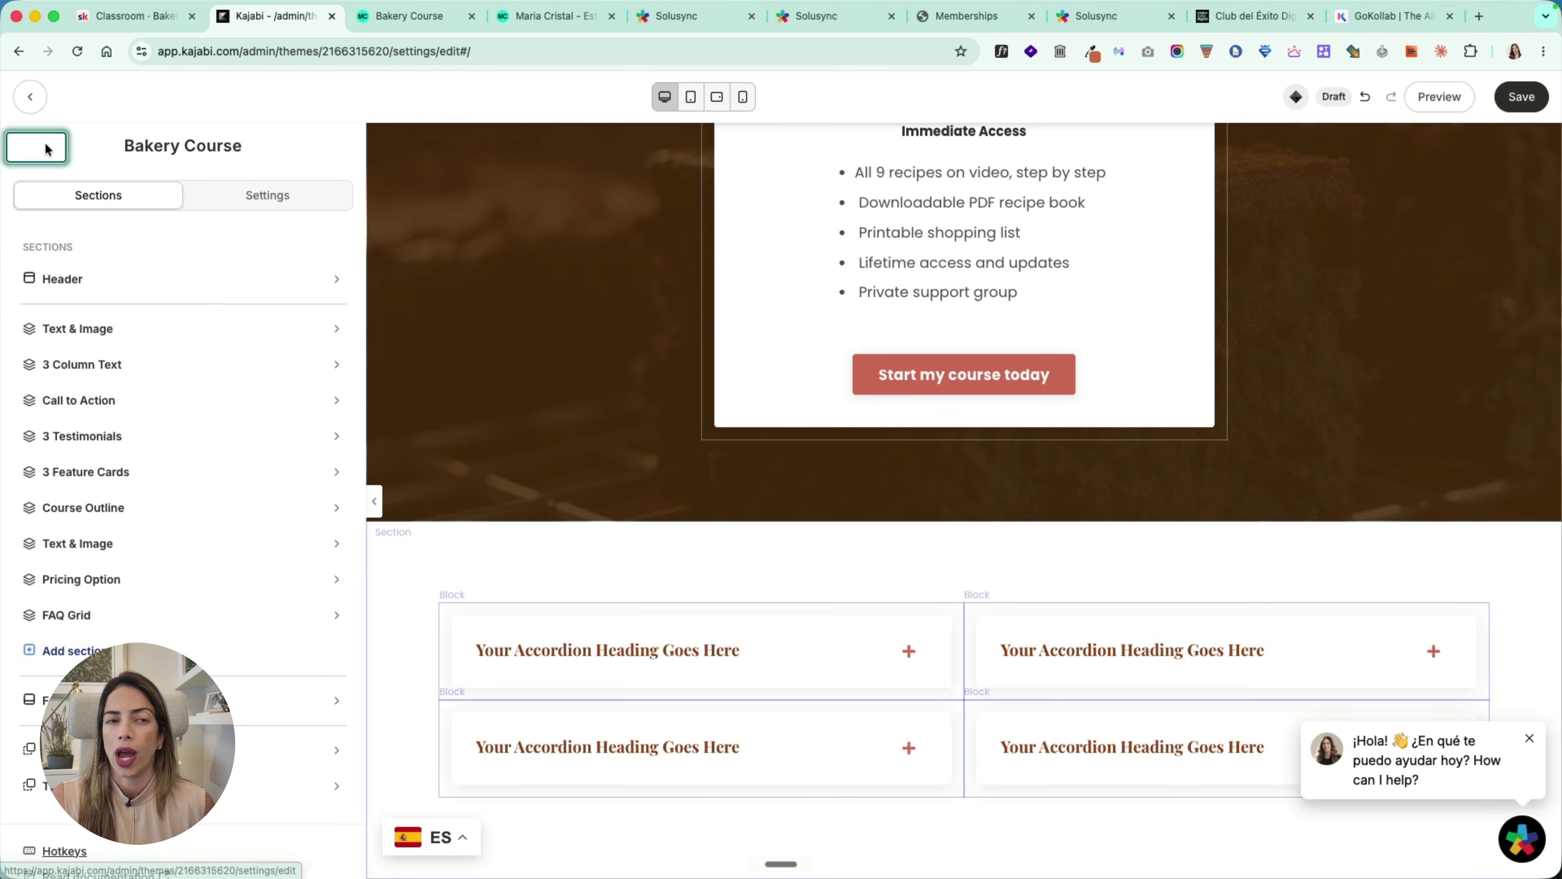
{"action": "left_click", "coordinate": [101, 648]}
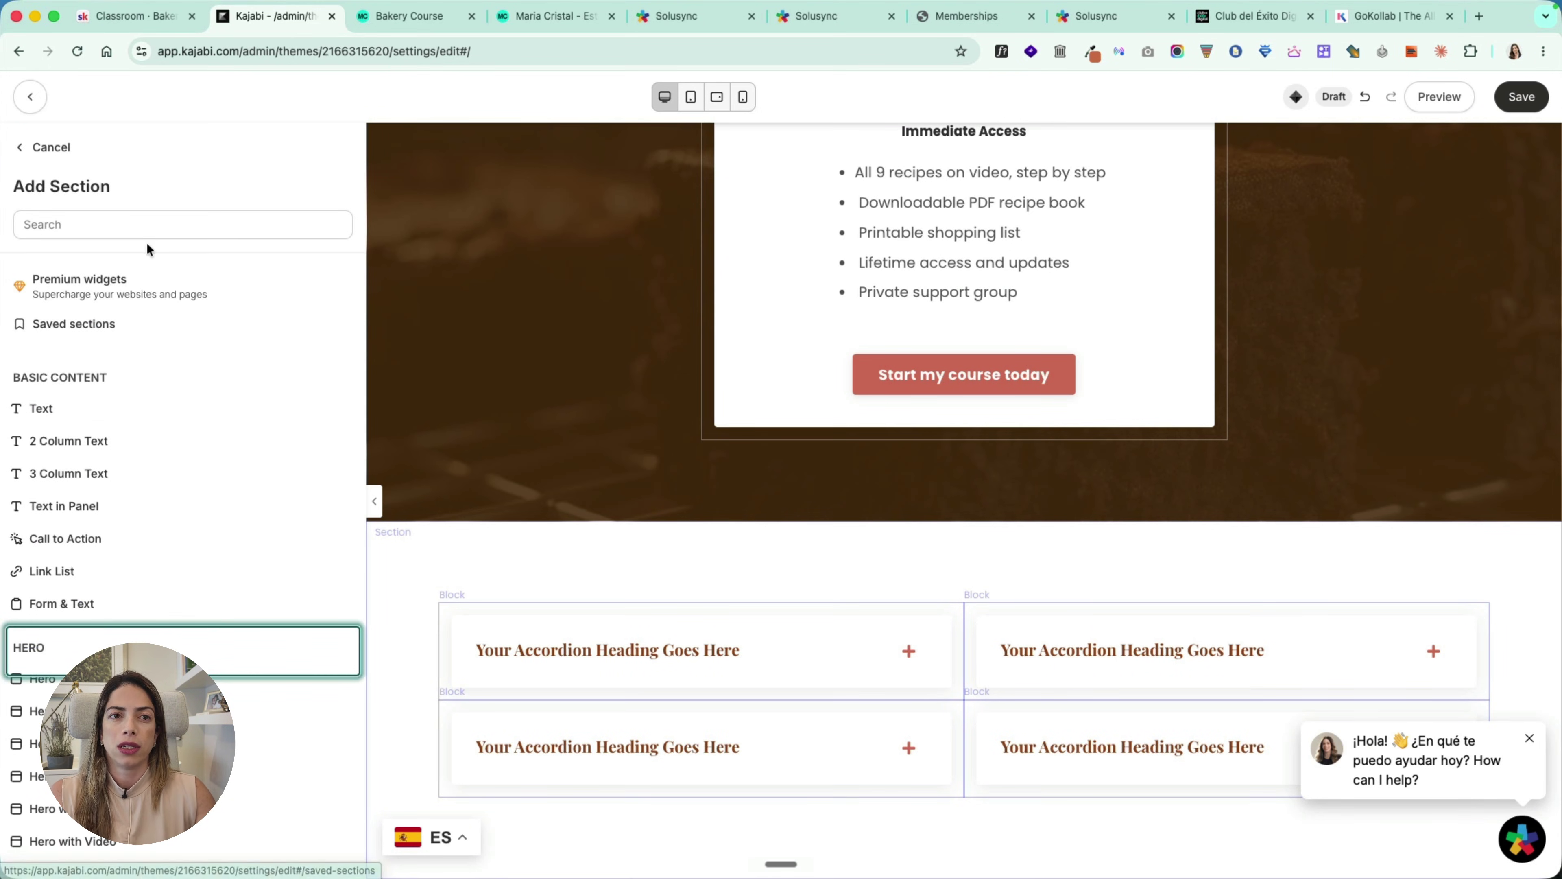
{"action": "left_click", "coordinate": [148, 229]}
{"action": "type", "text": "ca"}
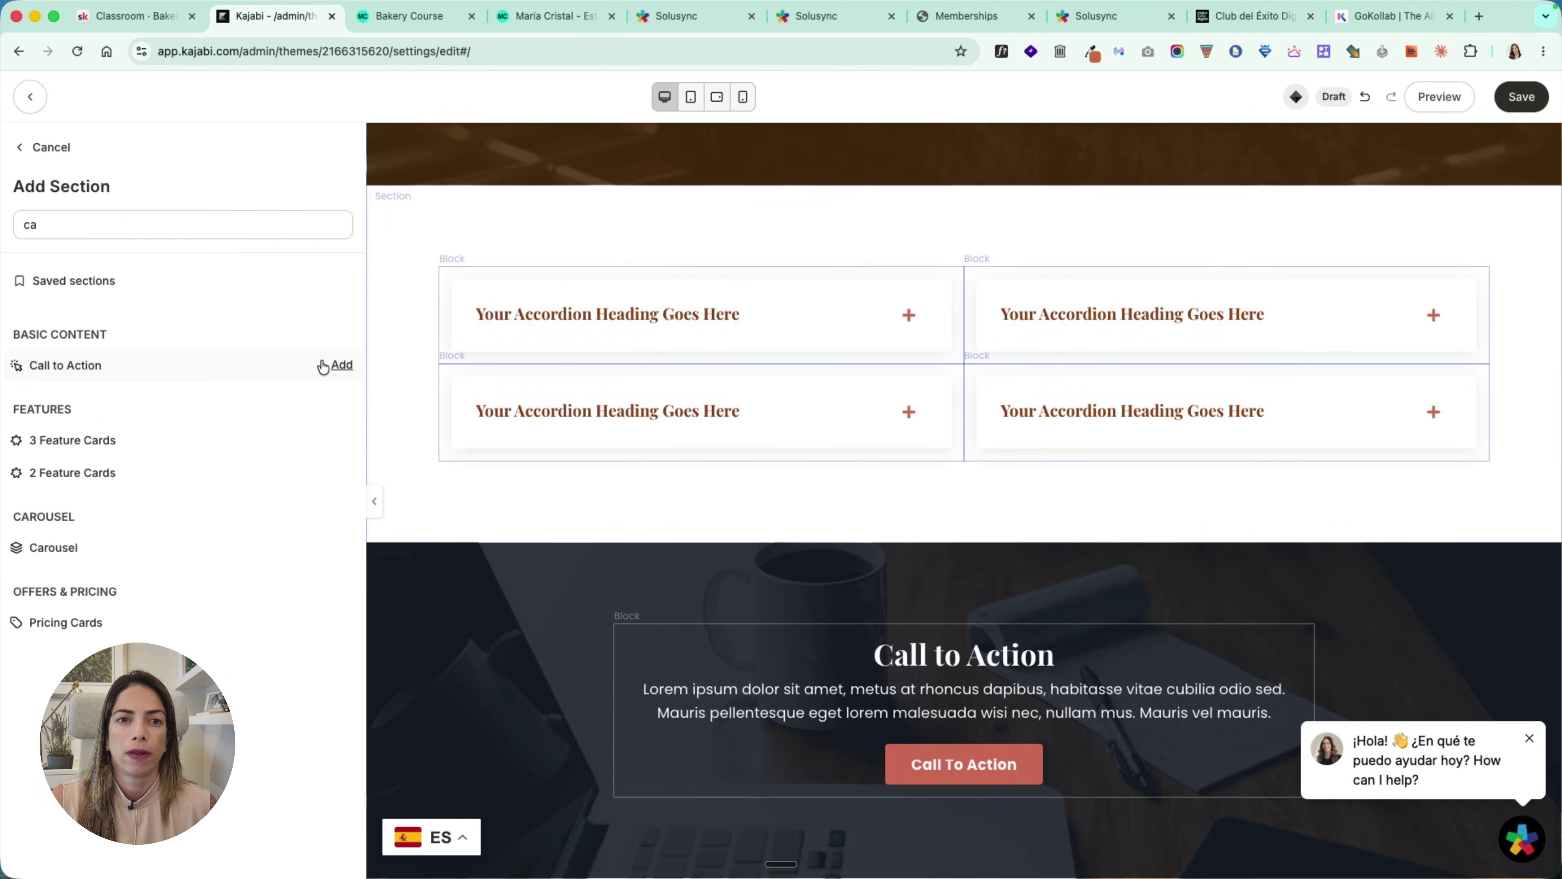
{"action": "left_click", "coordinate": [323, 367]}
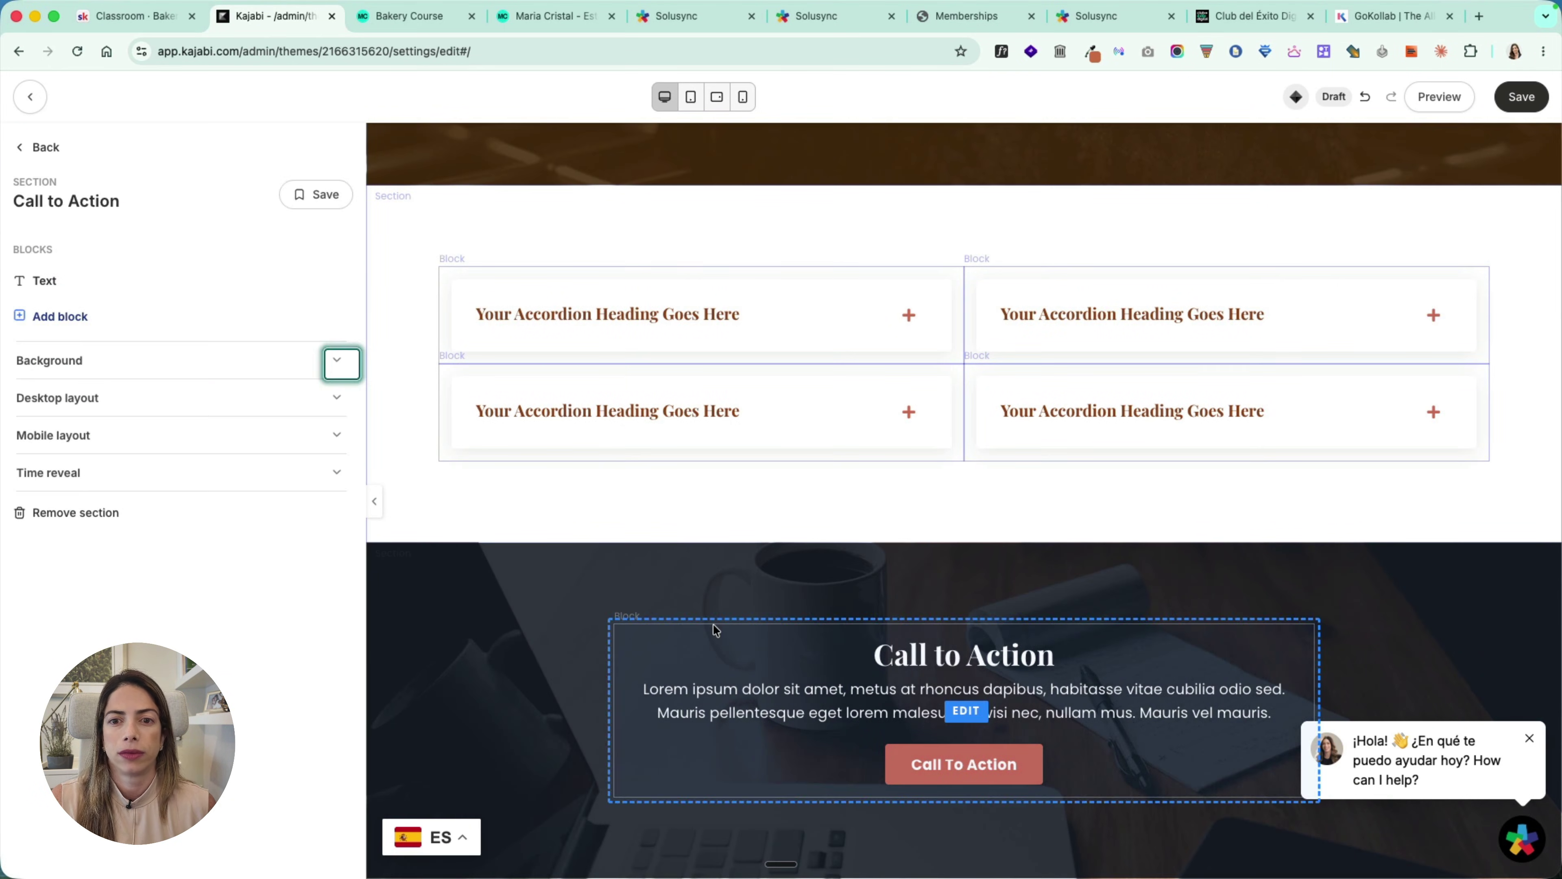
Step: Replace the new call to action's placeholder text with "Stop searching for healthy desserts that actually taste good. Learn to make them yourself."
{"action": "left_click", "coordinate": [715, 629]}
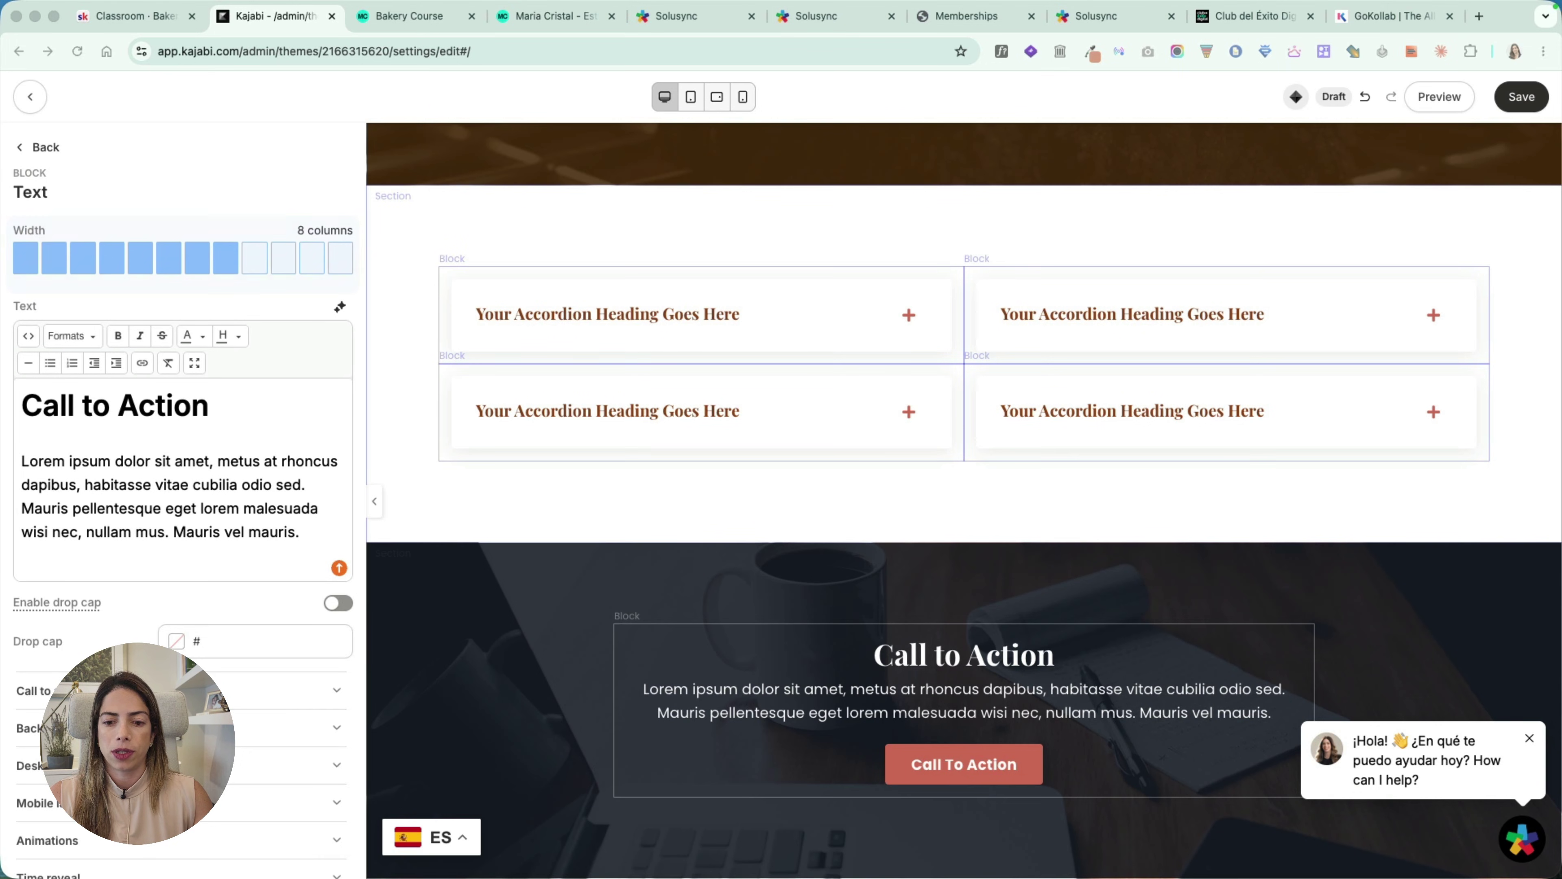
{"action": "left_click", "coordinate": [1147, 733]}
{"action": "key", "text": "ctrl+a"}
{"action": "type", "text": "Stop searching for healthy desserts that actually taste good. Learn to make them yourself."}
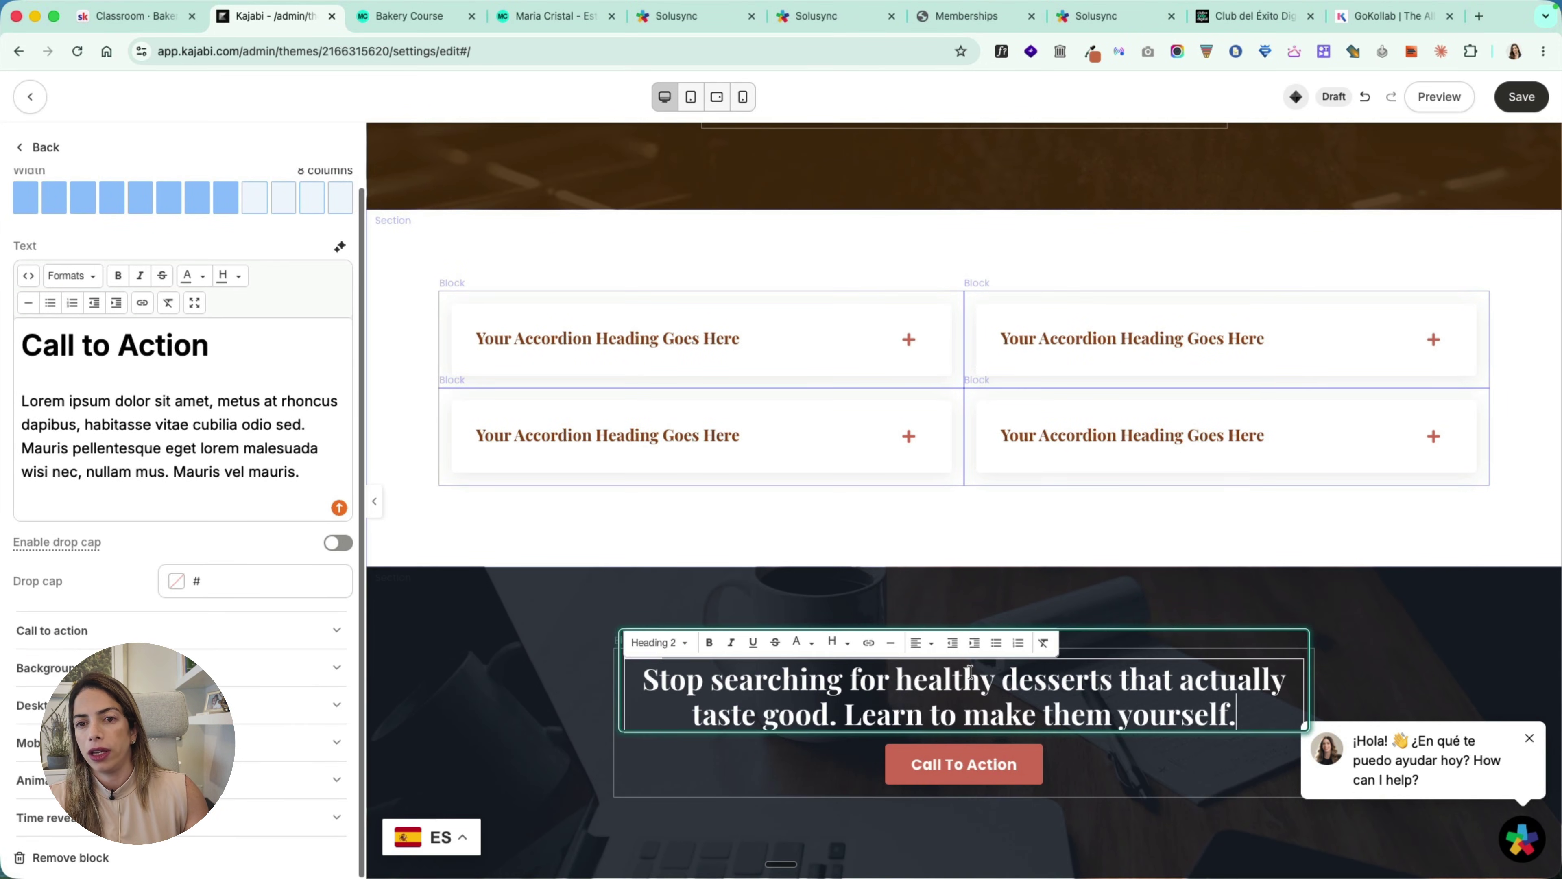
Step: Remove the closing Call to Action section's background image, set its background color to brown #452D08DB, and save the page
{"action": "left_click", "coordinate": [578, 680]}
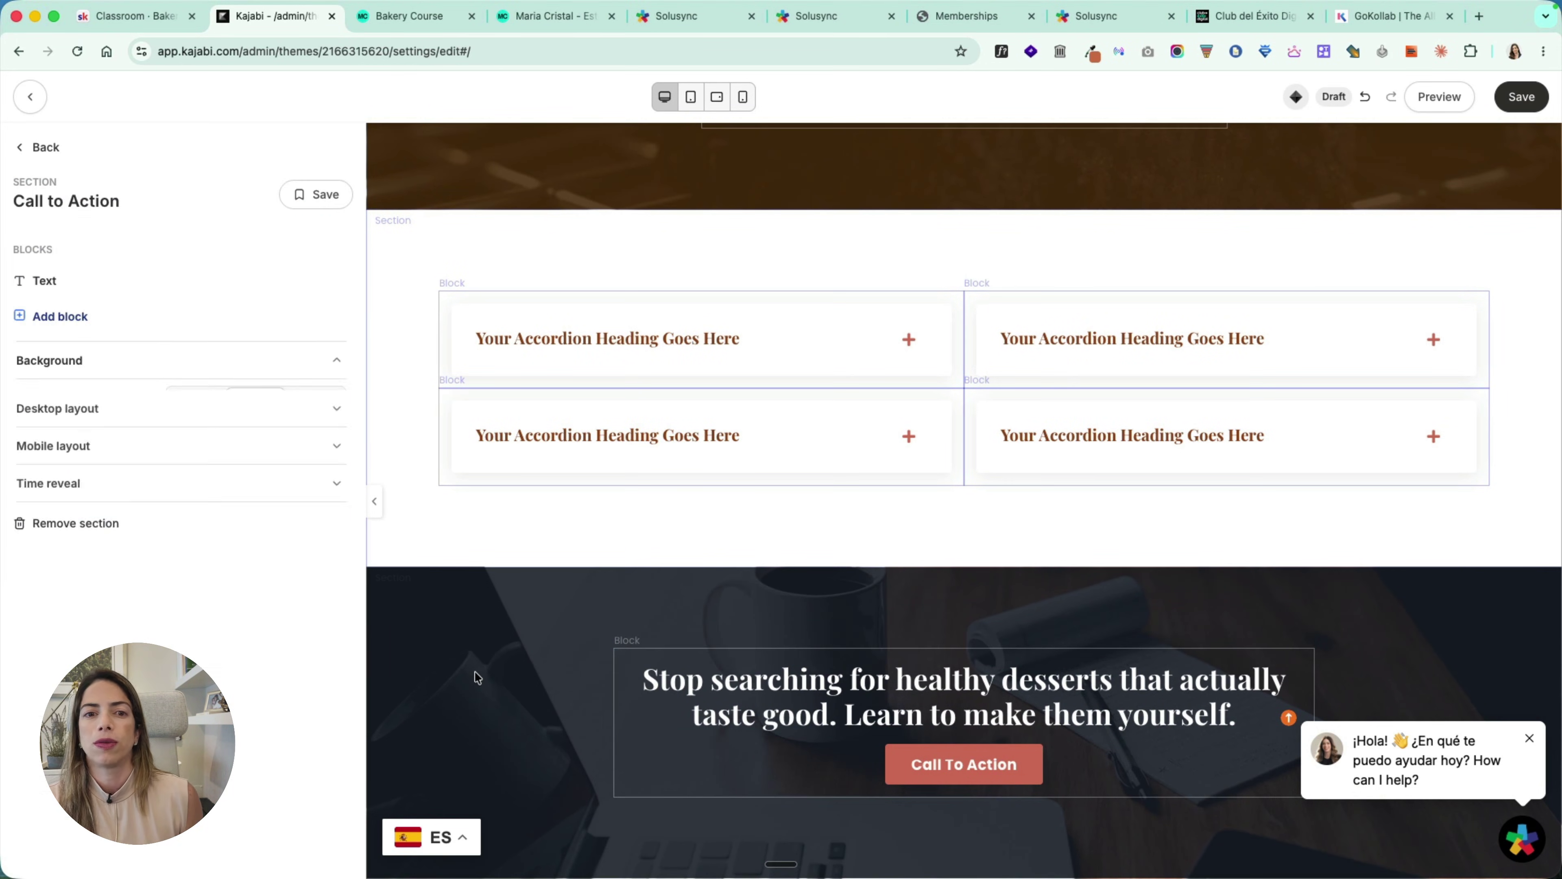
{"action": "left_click", "coordinate": [185, 359]}
{"action": "left_click", "coordinate": [183, 425]}
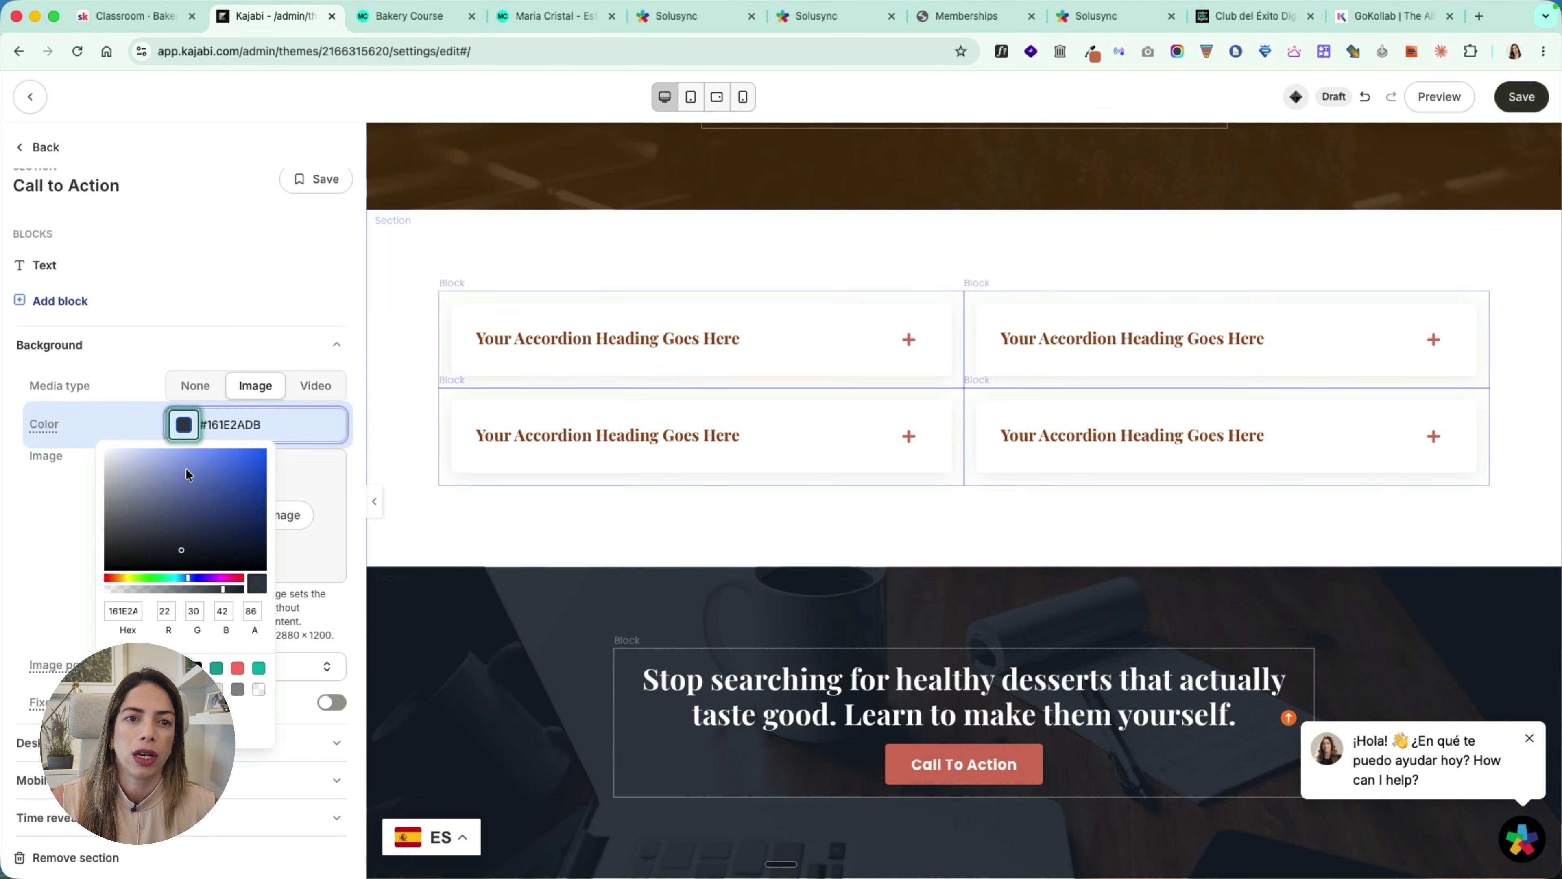
{"action": "left_click", "coordinate": [203, 385]}
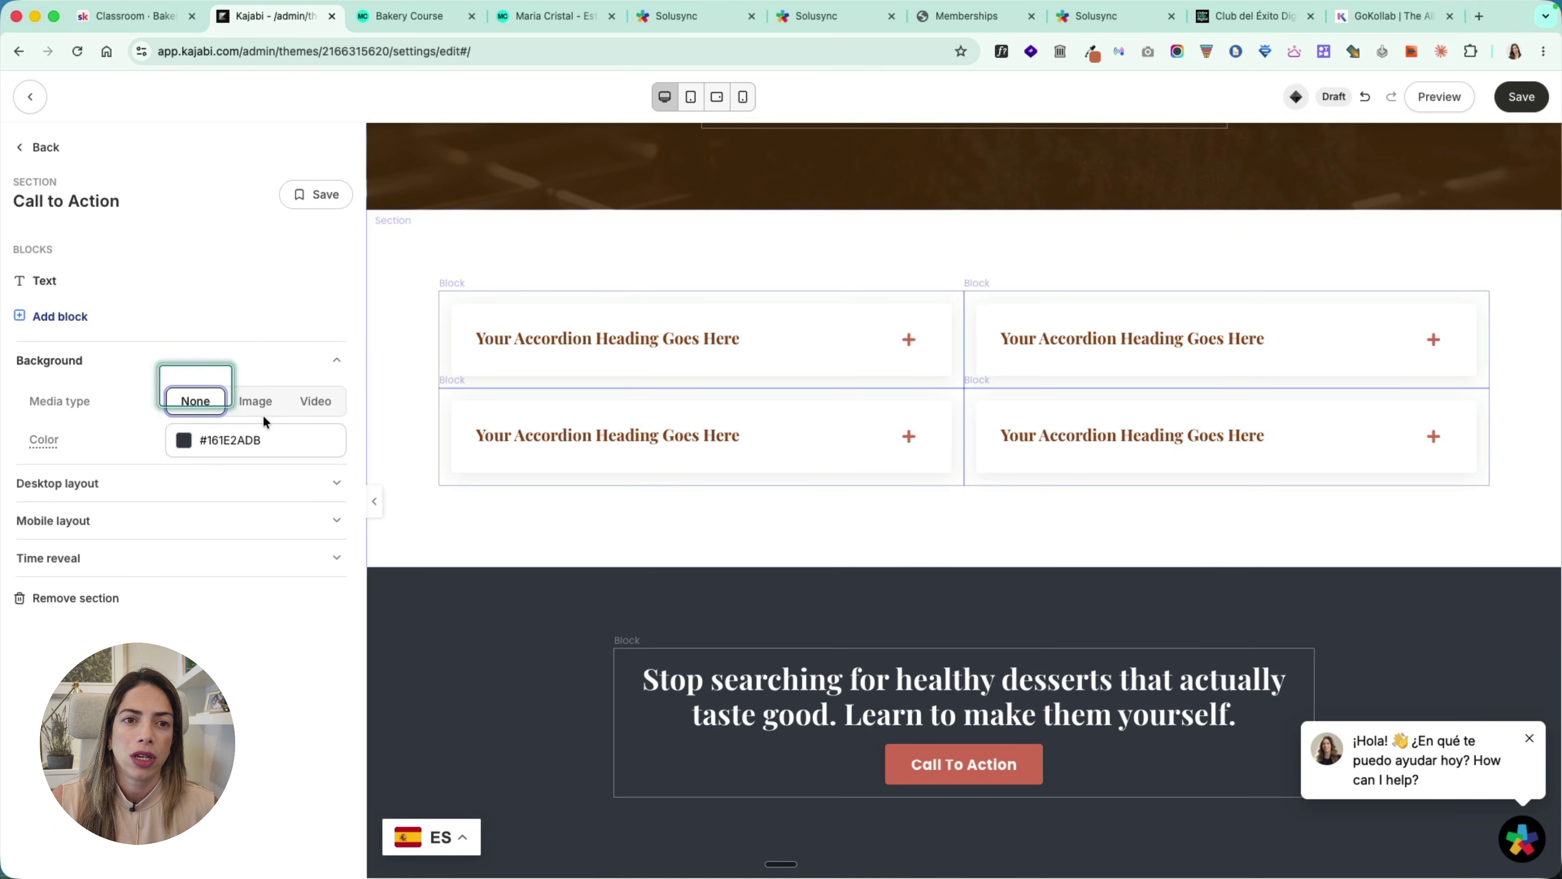
{"action": "left_click", "coordinate": [185, 440]}
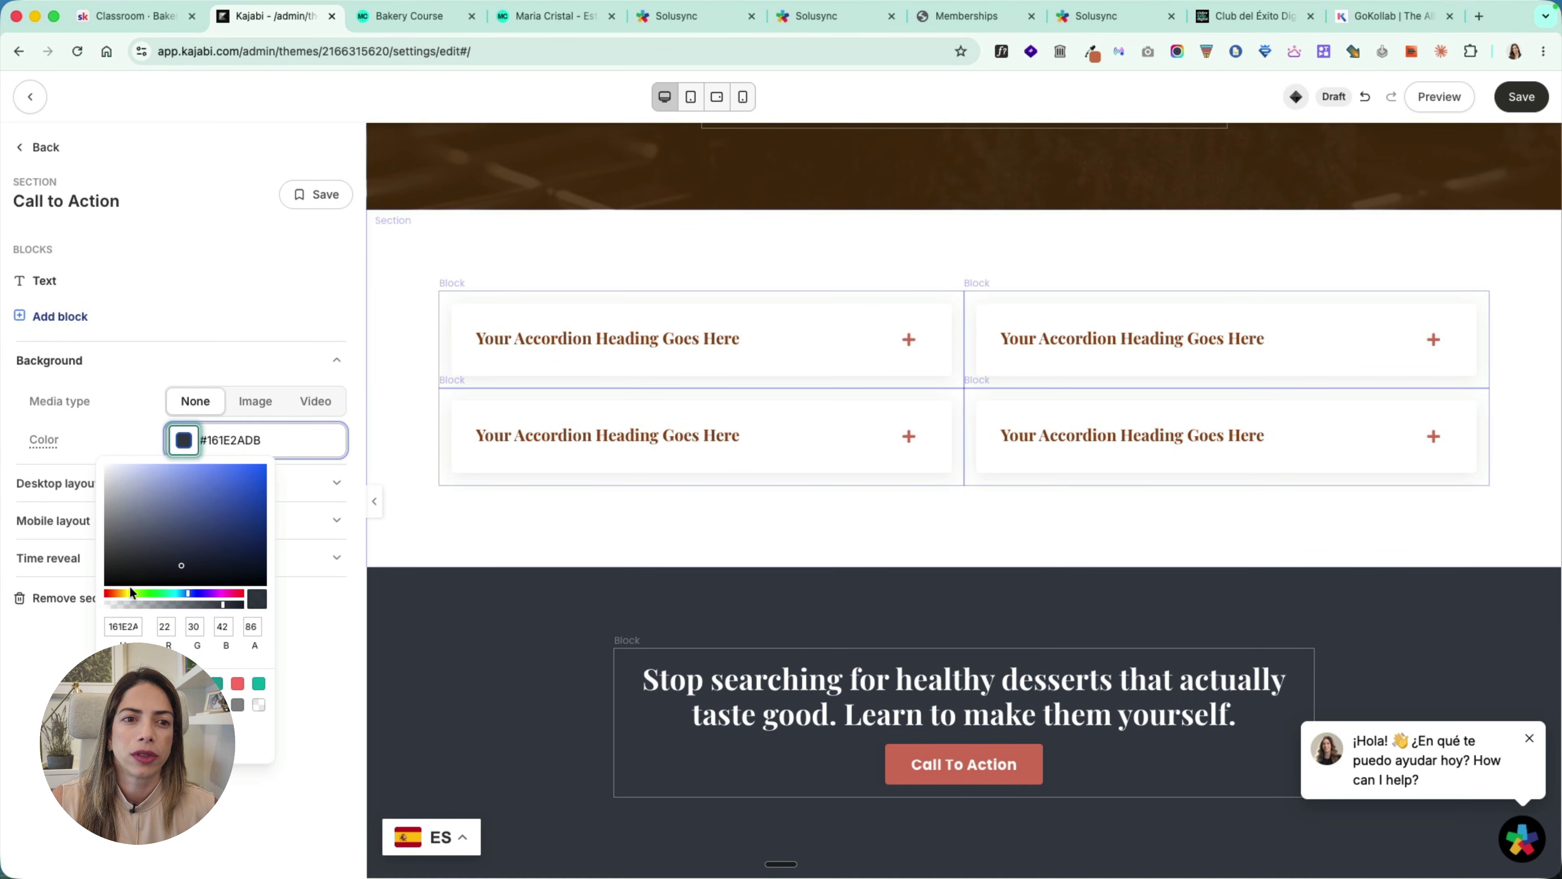
{"action": "left_click", "coordinate": [118, 593]}
{"action": "left_click", "coordinate": [223, 562]}
{"action": "left_click", "coordinate": [249, 555]}
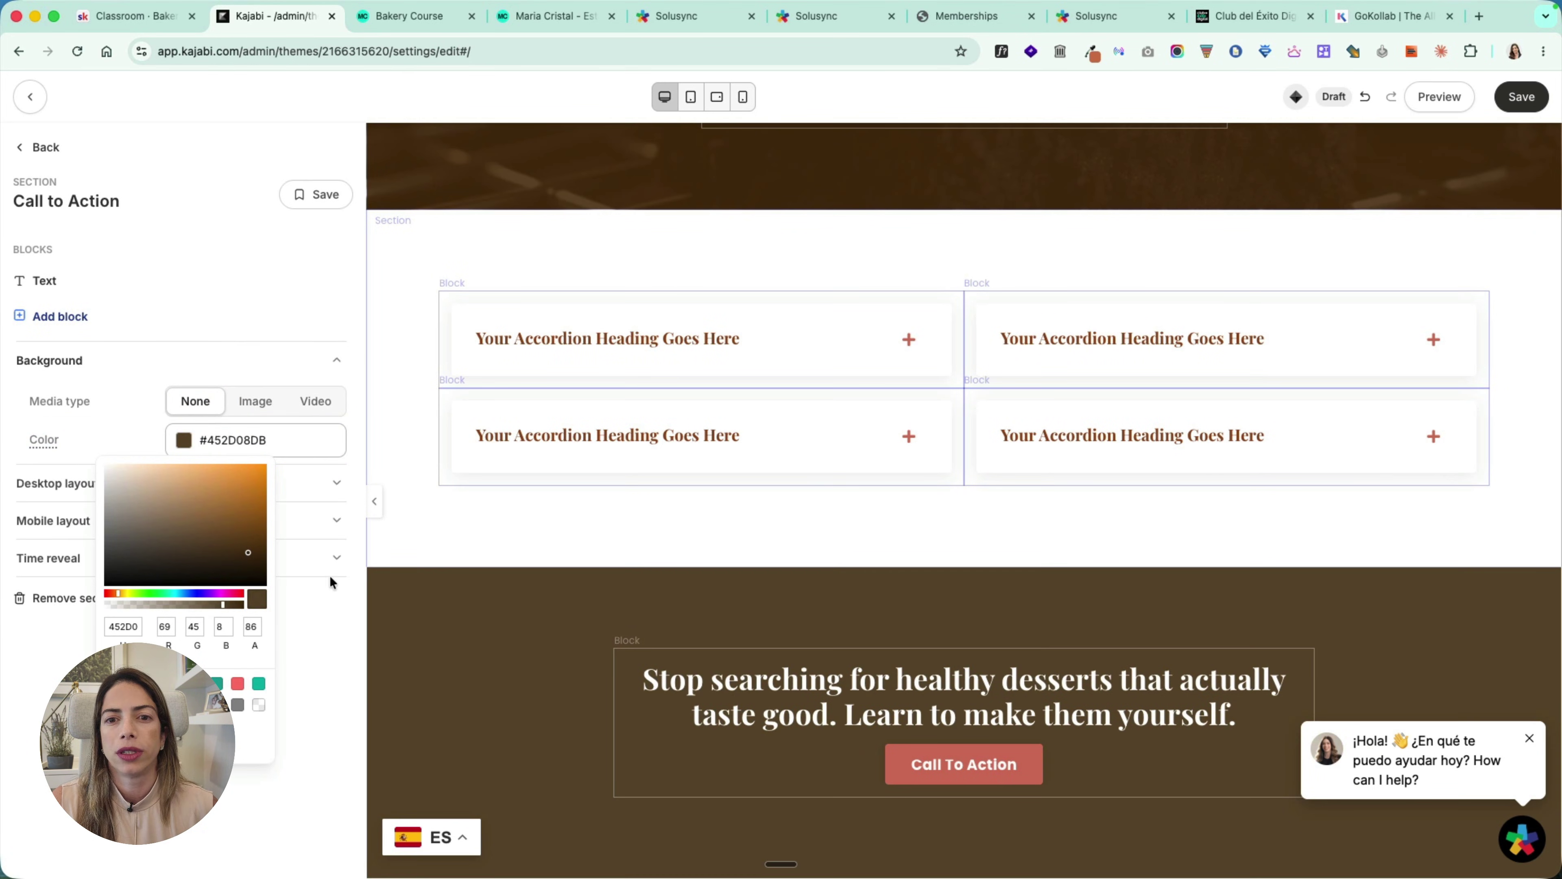
{"action": "left_click", "coordinate": [327, 626]}
{"action": "scroll", "coordinate": [1174, 544], "scroll_direction": "up", "scroll_amount": 15}
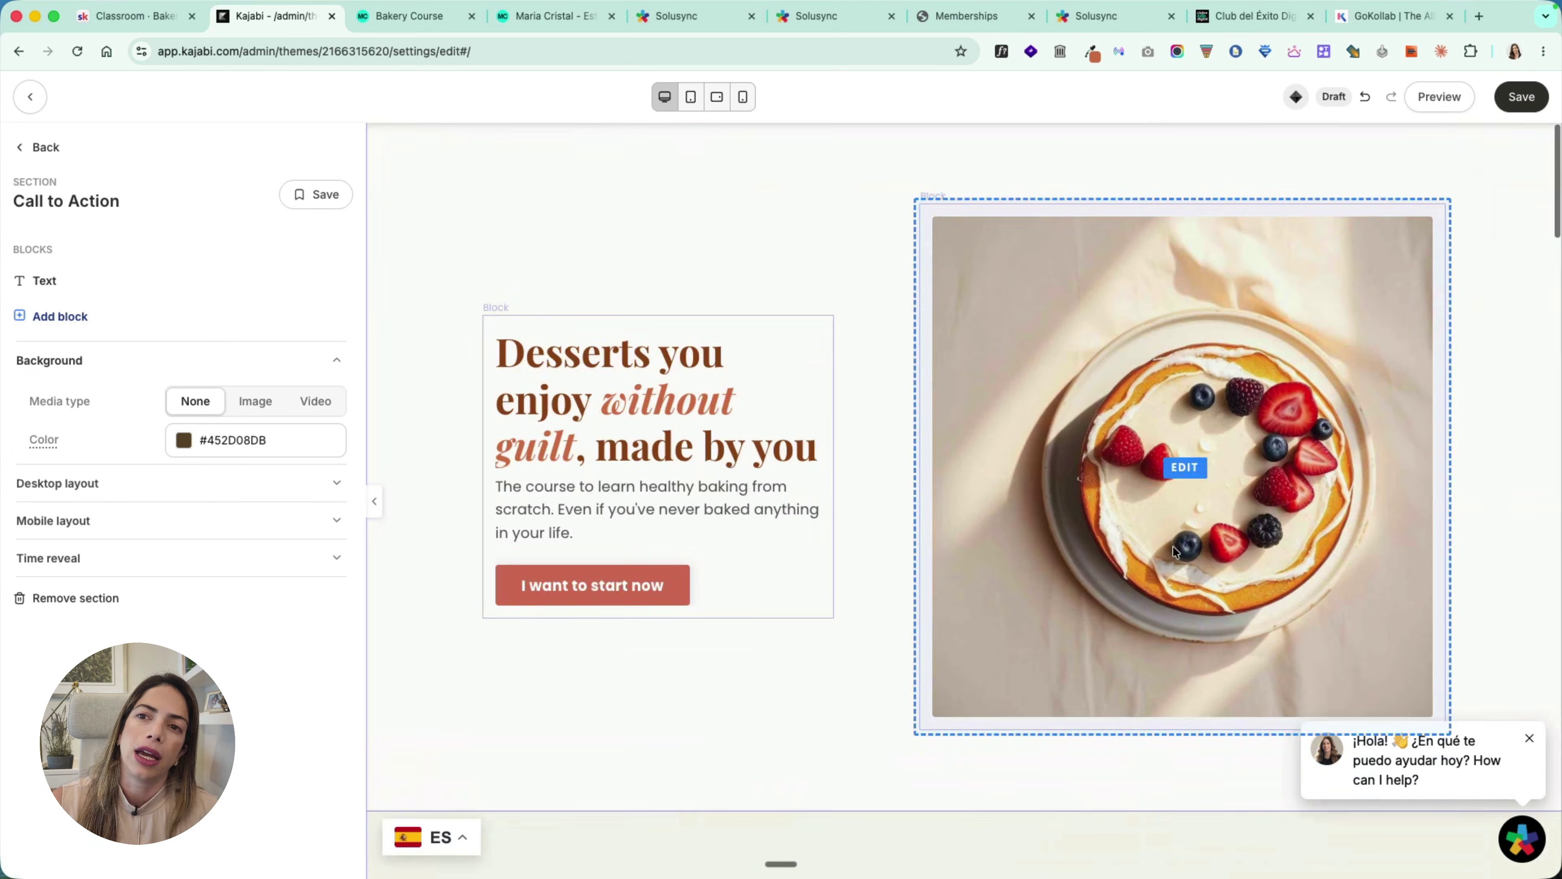
{"action": "left_click", "coordinate": [1521, 99]}
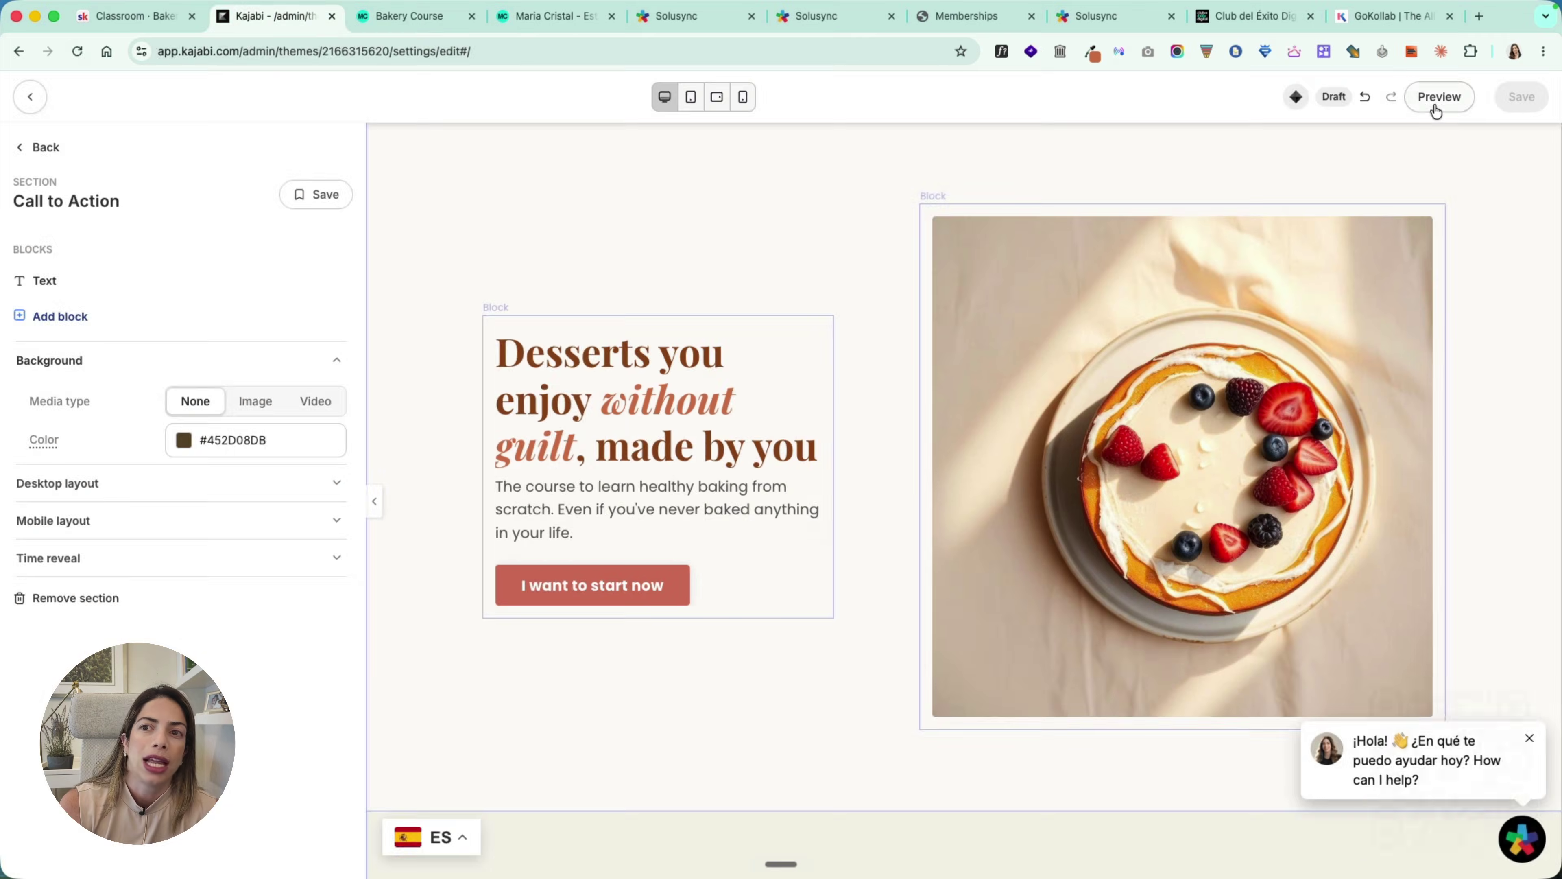
Step: Preview the page, test the hero button's jump to pricing and the "Start my course today" popup checkout, and return to the editor
{"action": "left_click", "coordinate": [1432, 96]}
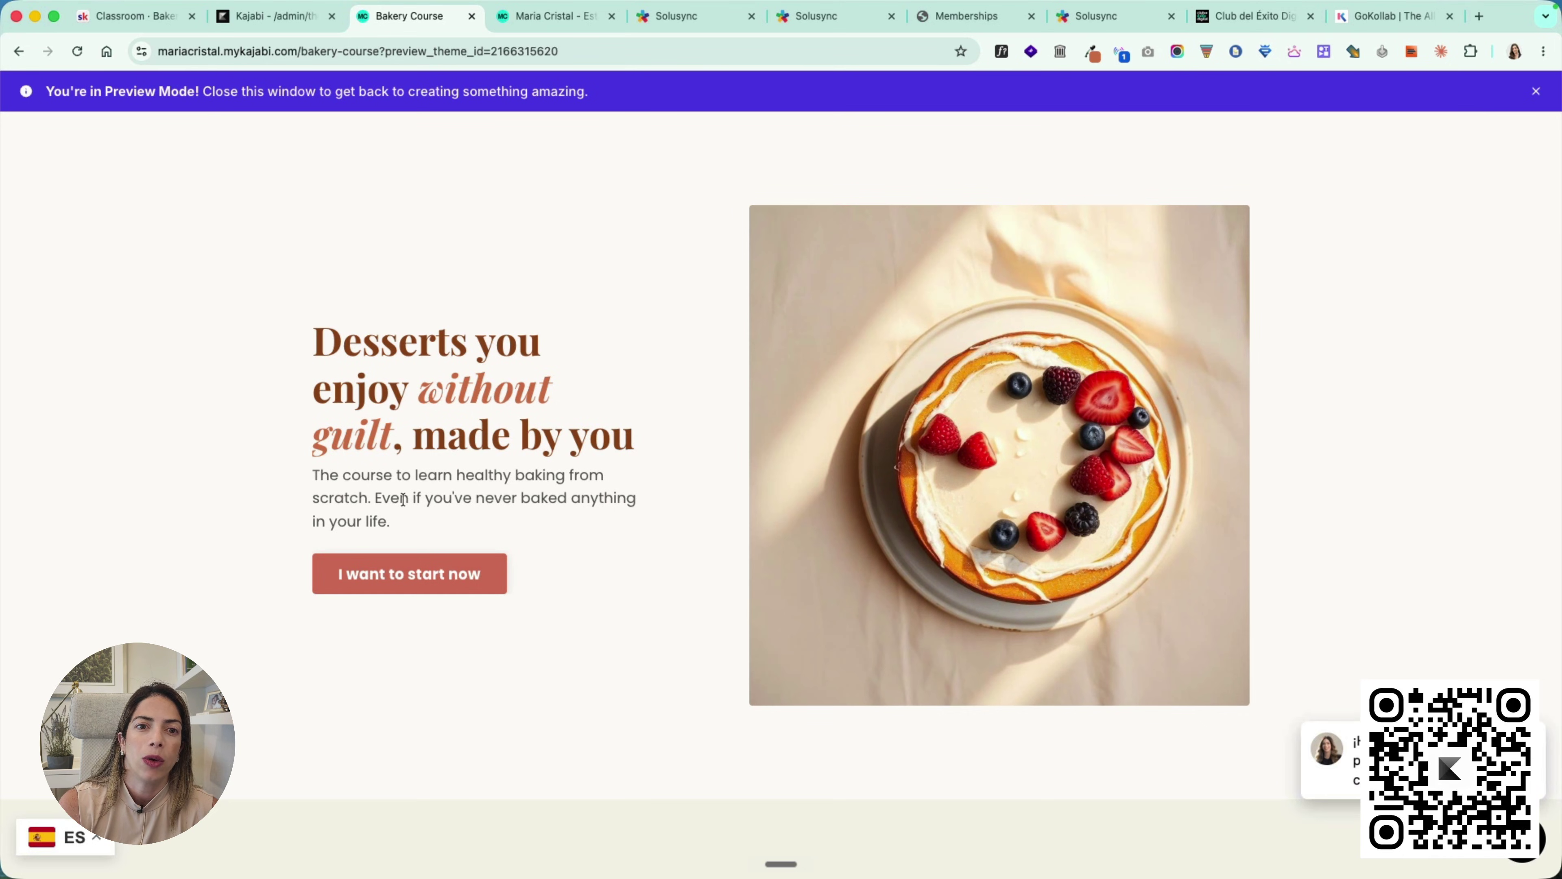
{"action": "left_click", "coordinate": [385, 572]}
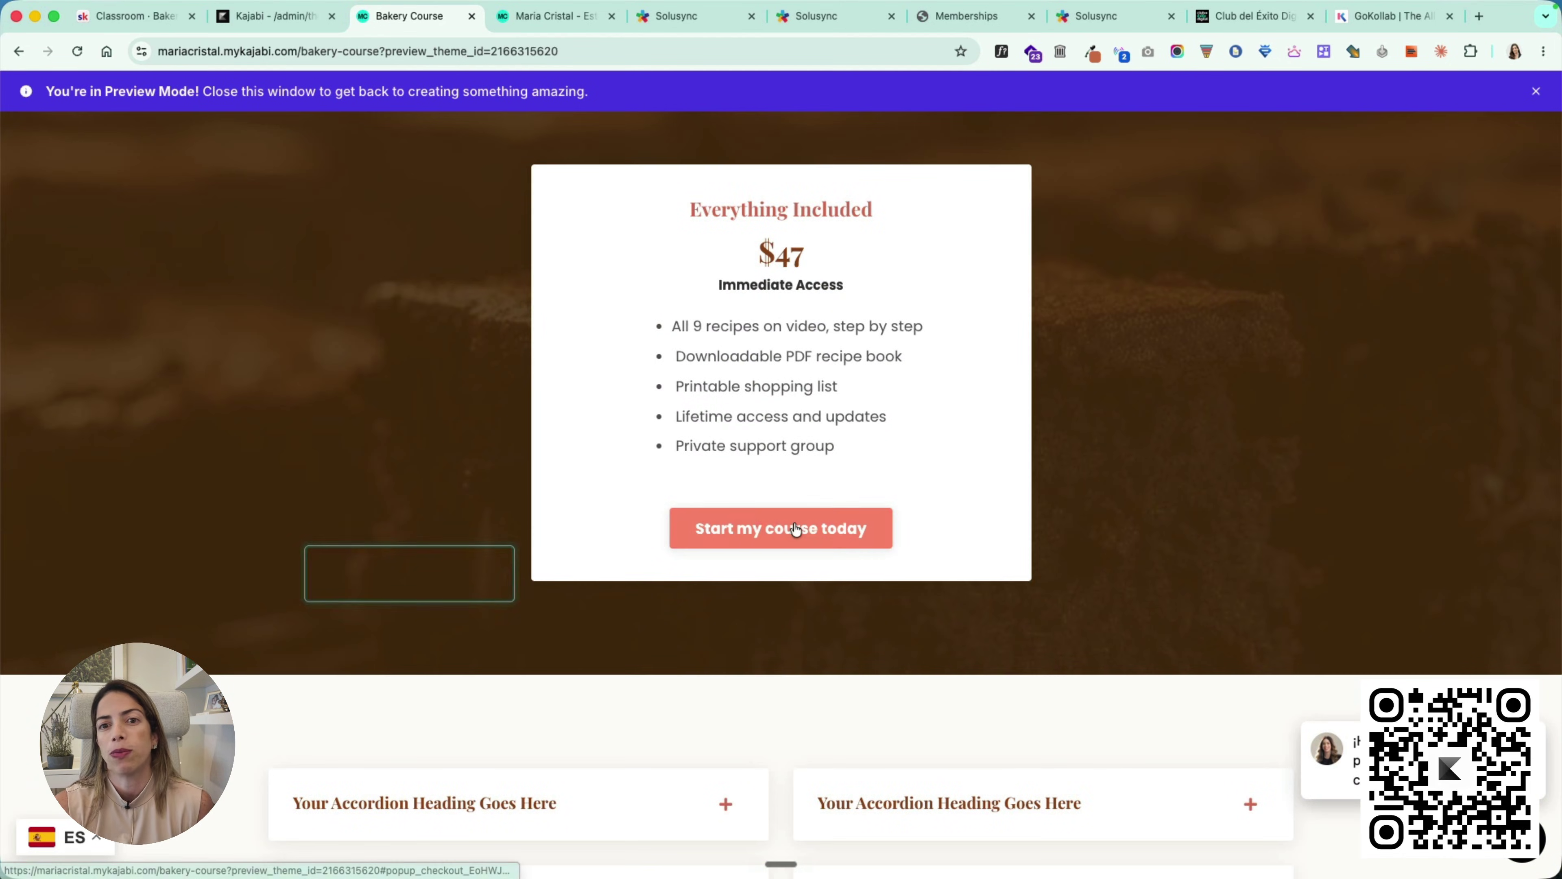
{"action": "left_click", "coordinate": [762, 522]}
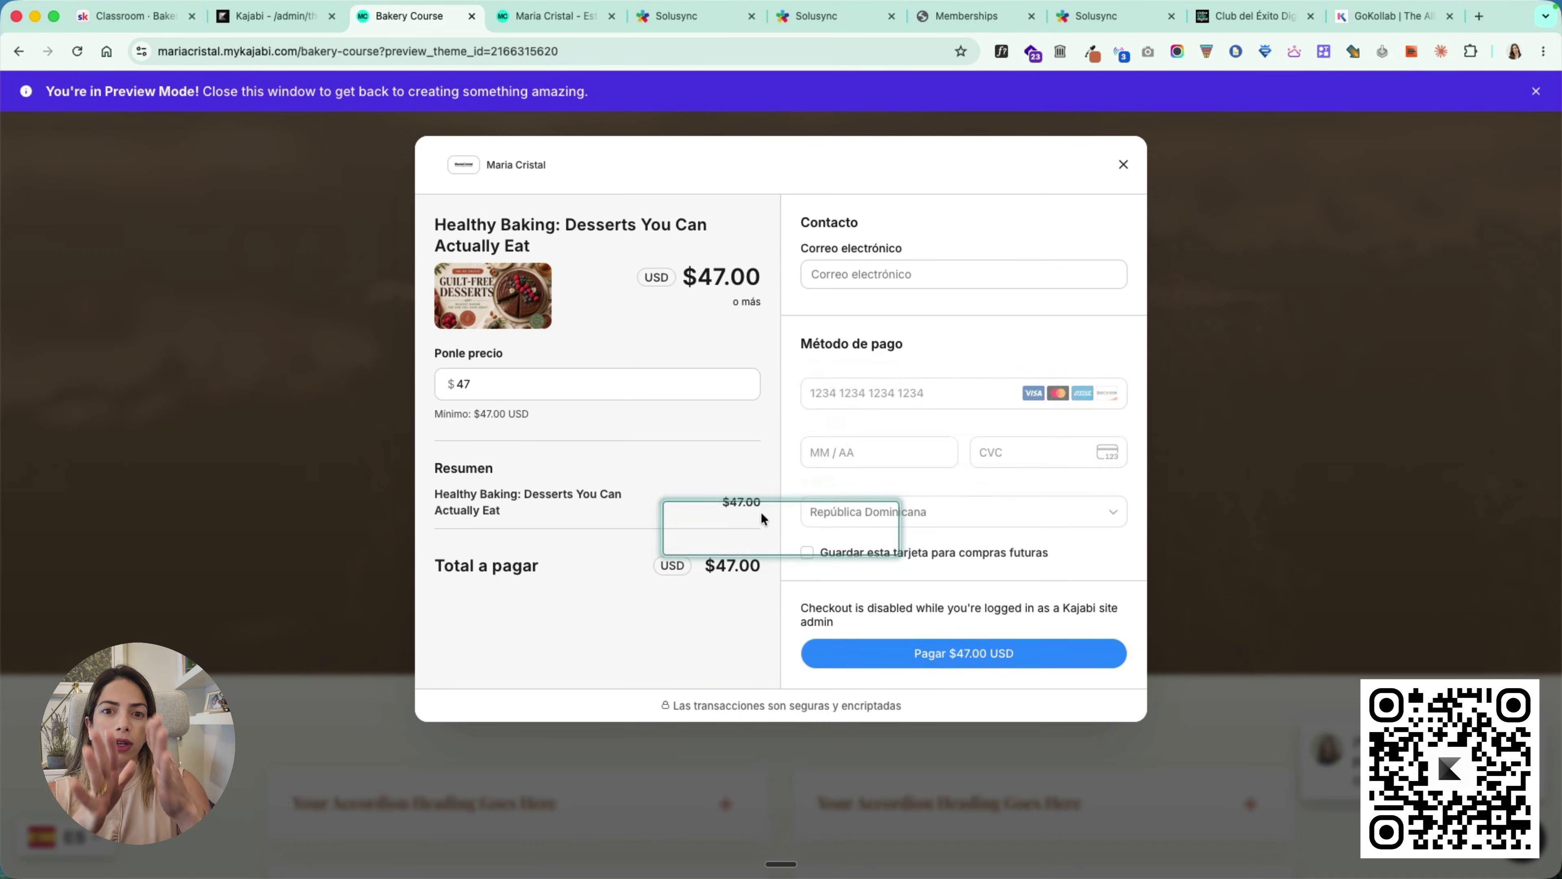
{"action": "left_click", "coordinate": [1124, 166]}
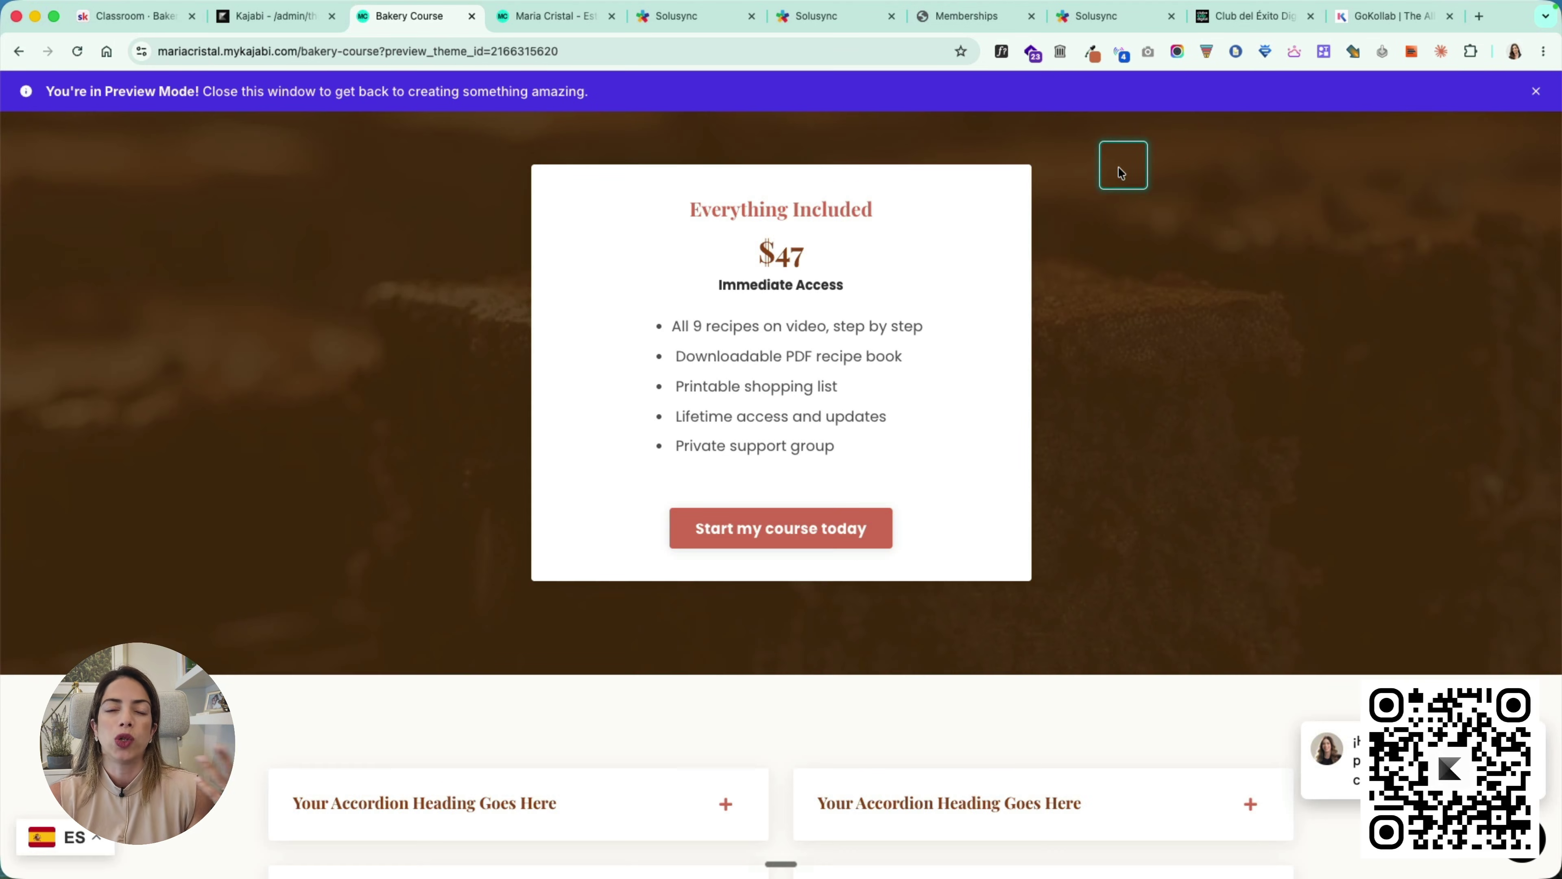
{"action": "left_click", "coordinate": [304, 26]}
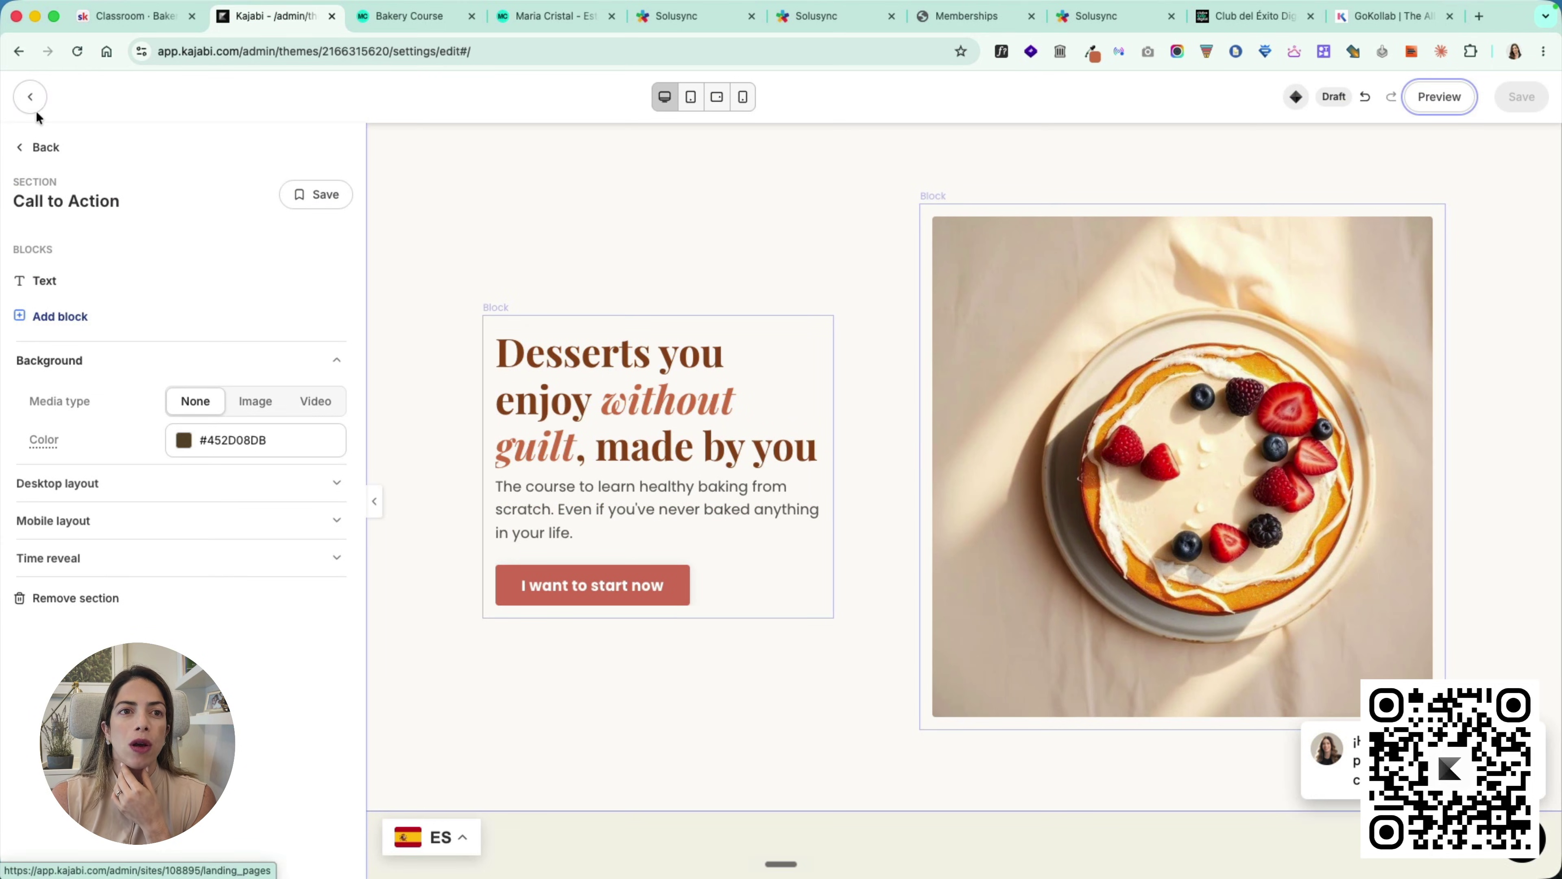
Step: Duplicate the Bakery Course landing page from the landing pages list and publish the original Bakery Course page
{"action": "left_click", "coordinate": [30, 96]}
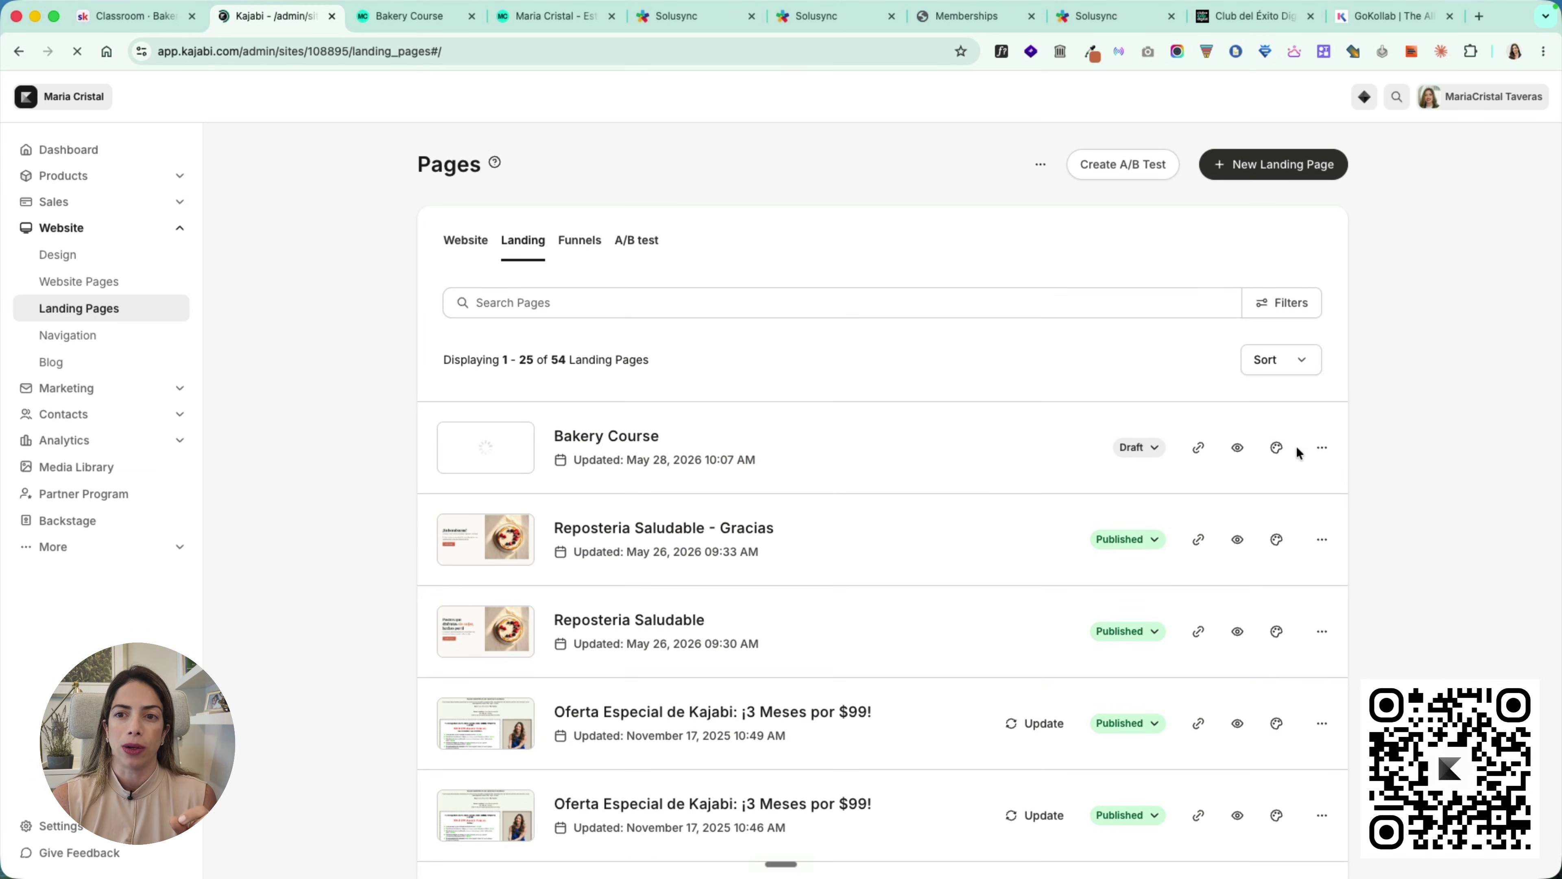
{"action": "left_click", "coordinate": [1322, 447]}
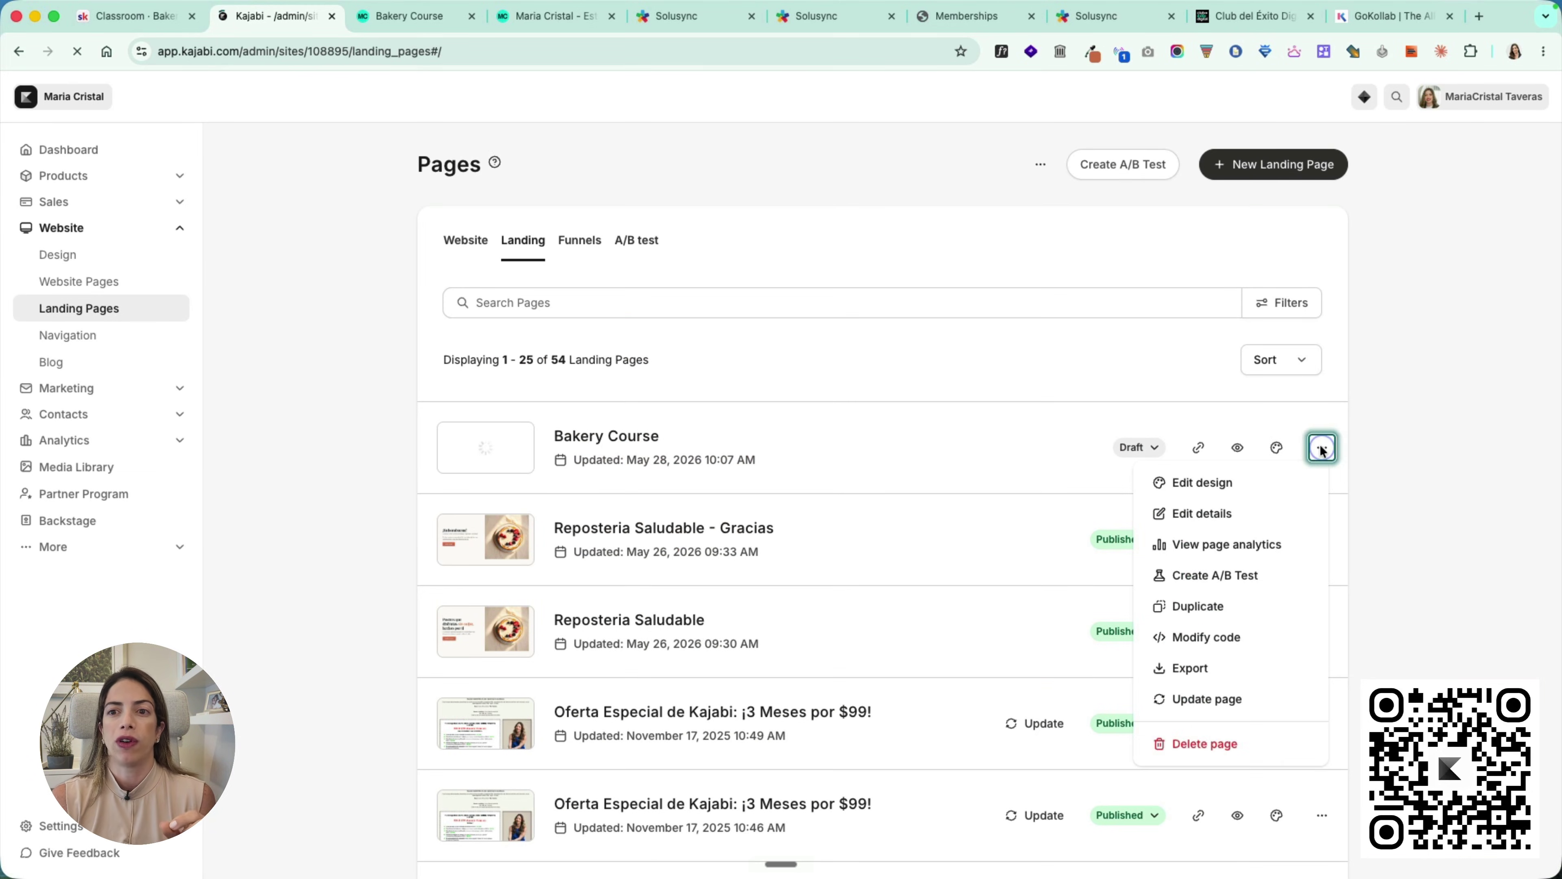
{"action": "left_click", "coordinate": [1205, 617]}
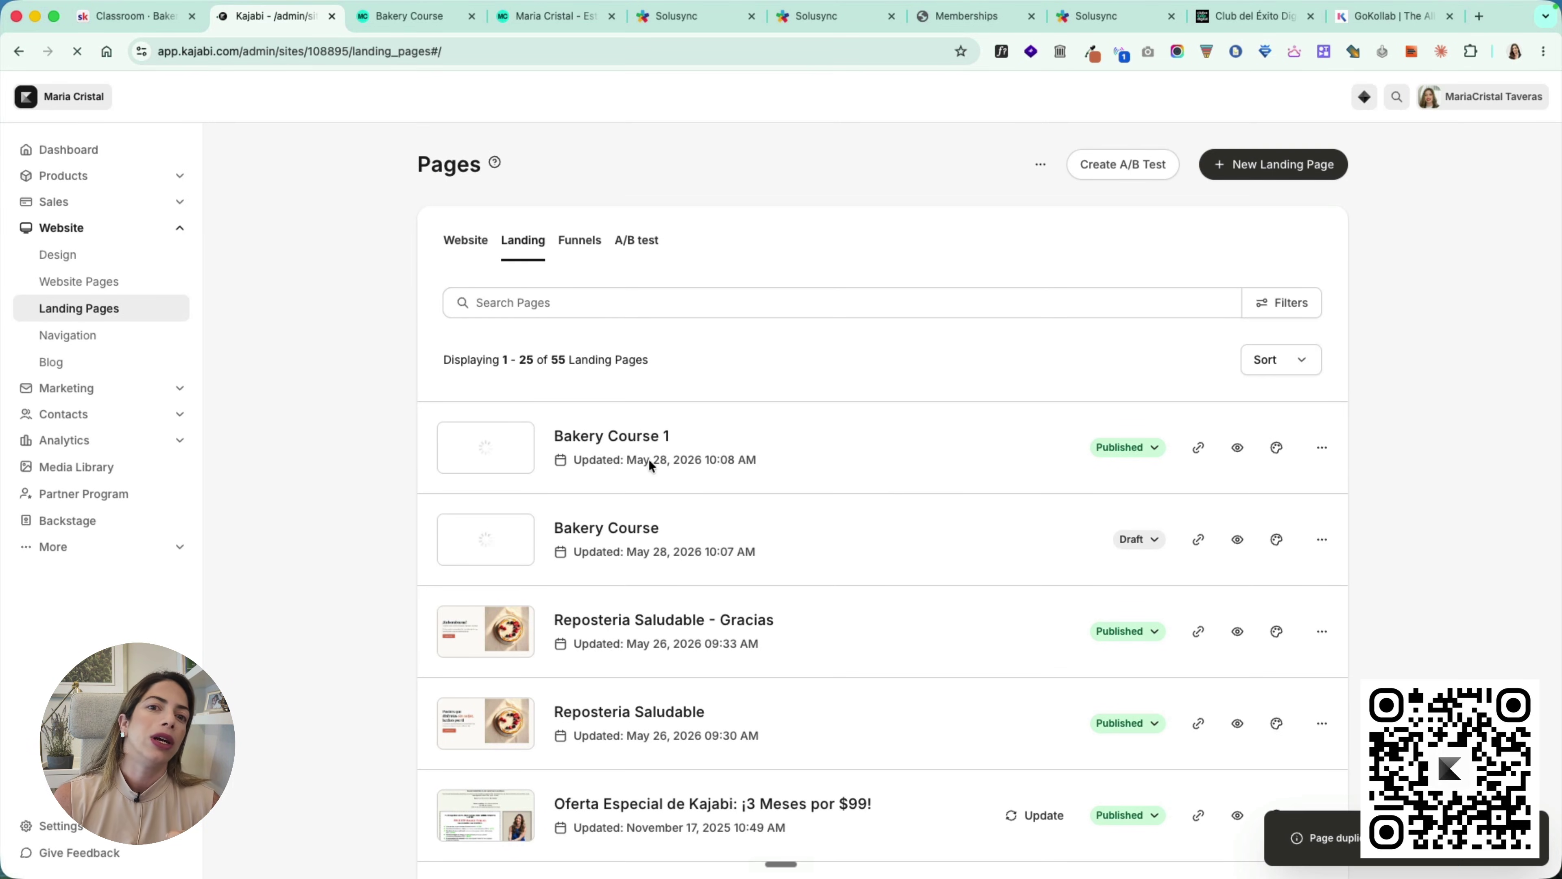
{"action": "left_click", "coordinate": [1153, 540]}
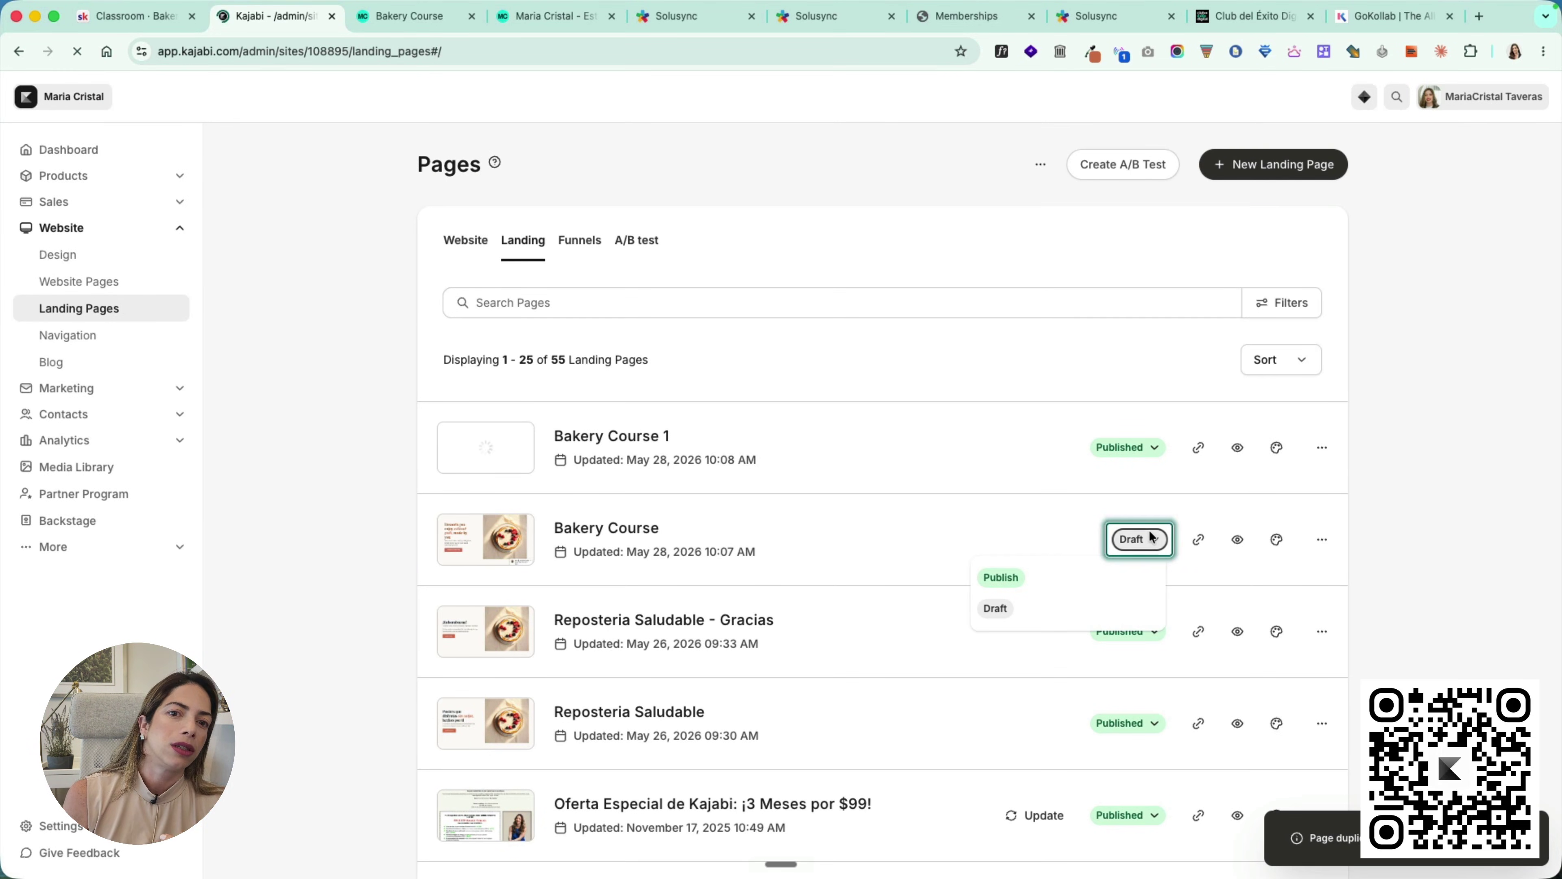
{"action": "left_click", "coordinate": [1077, 585]}
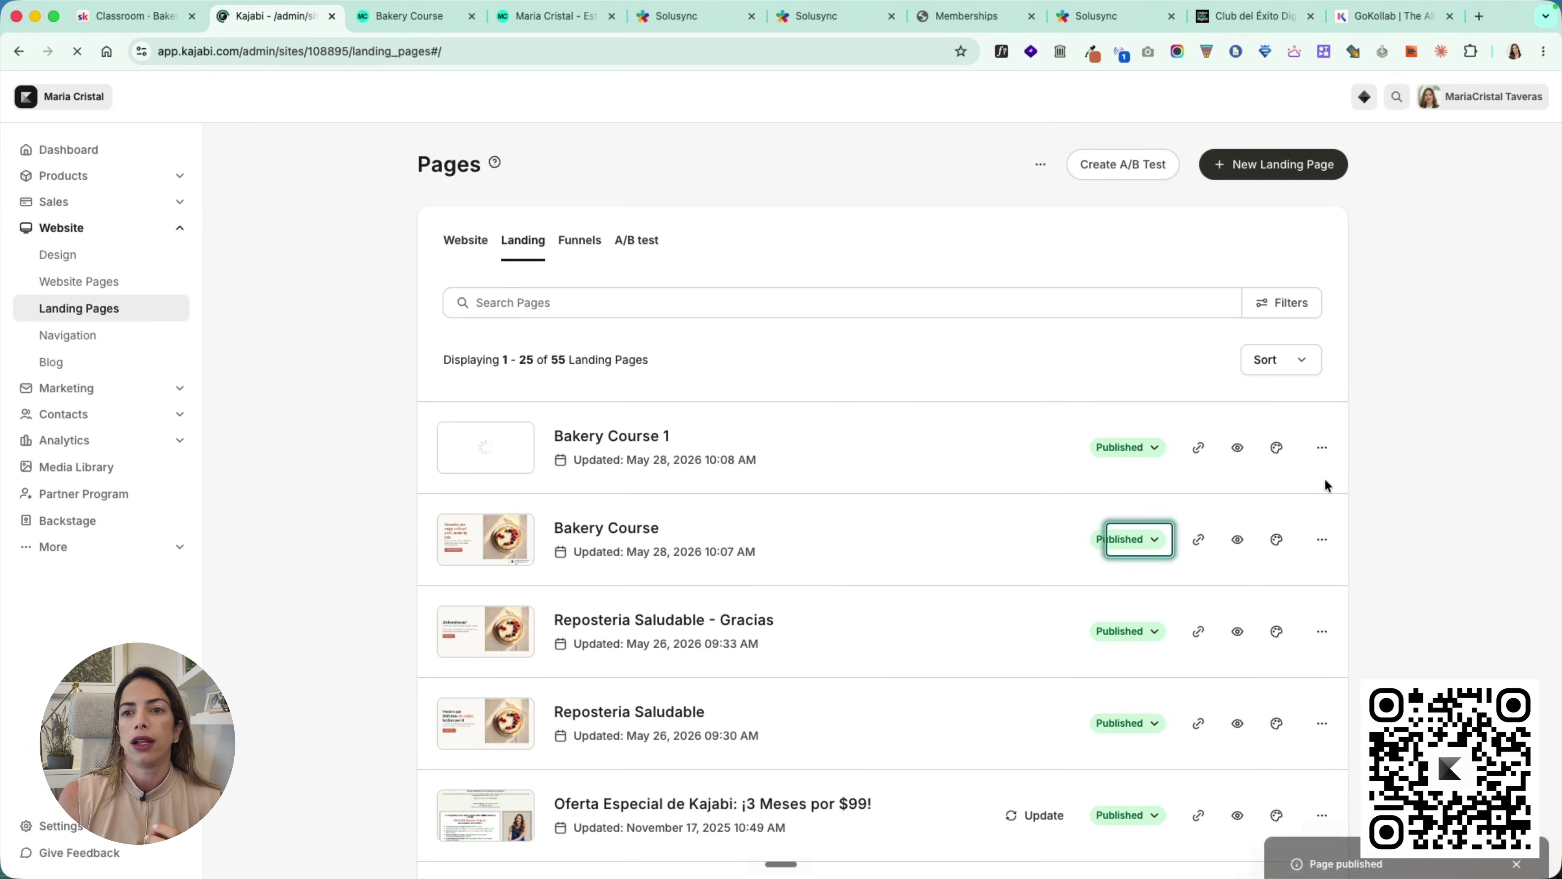
Step: Retitle the duplicated page "Bakery Course - Thank you" and change its URL slug to ty-bakery-course
{"action": "left_click", "coordinate": [1323, 449]}
{"action": "left_click", "coordinate": [1196, 513]}
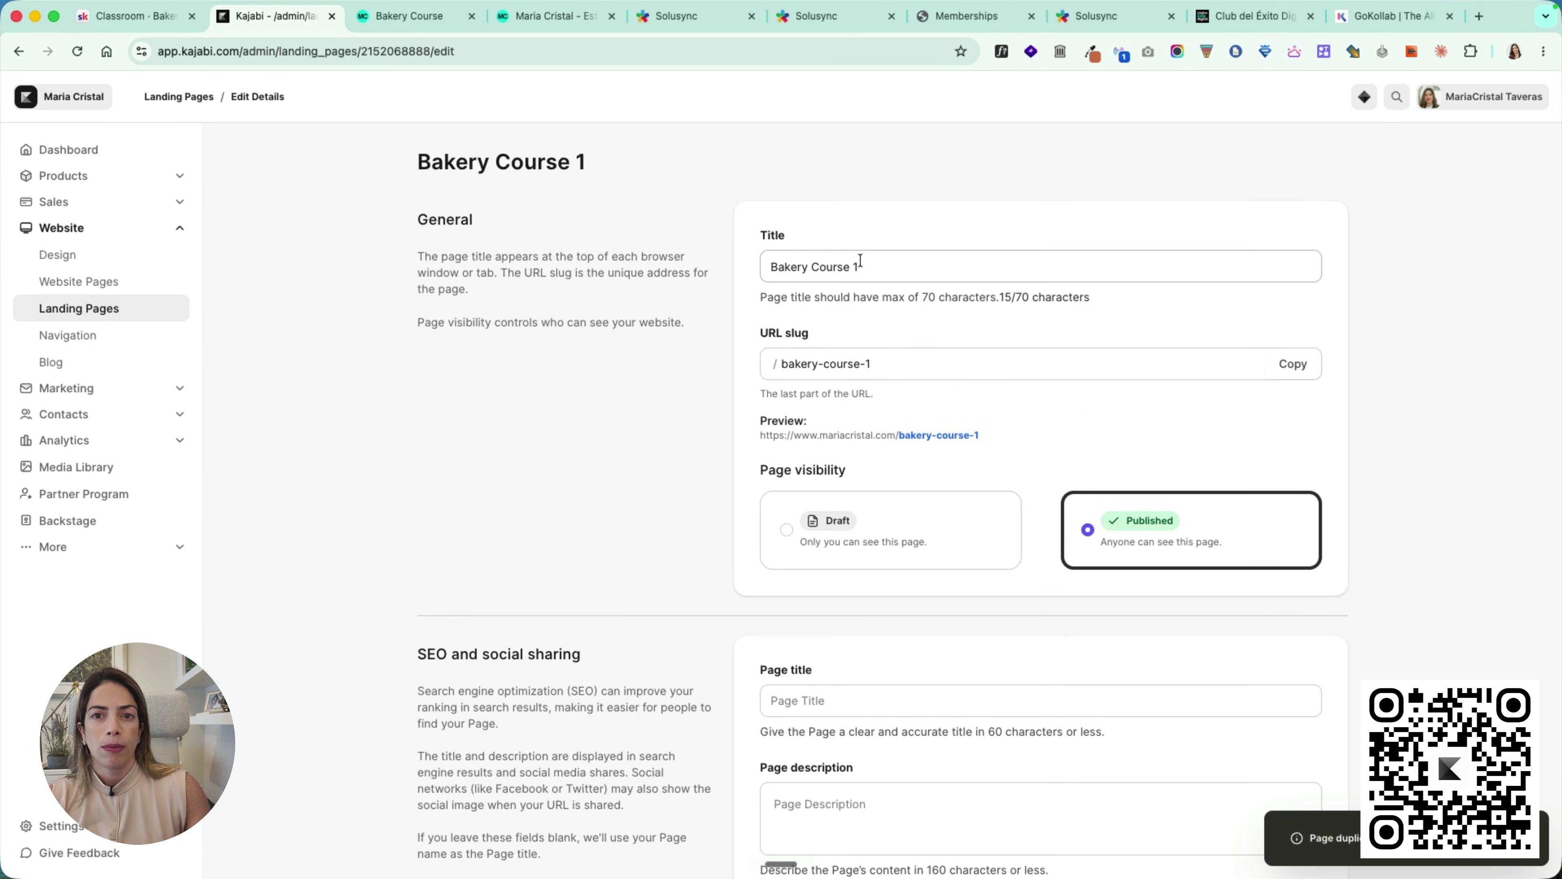
{"action": "left_click", "coordinate": [860, 266]}
{"action": "key", "text": "BackSpace"}
{"action": "type", "text": "- Thank you"}
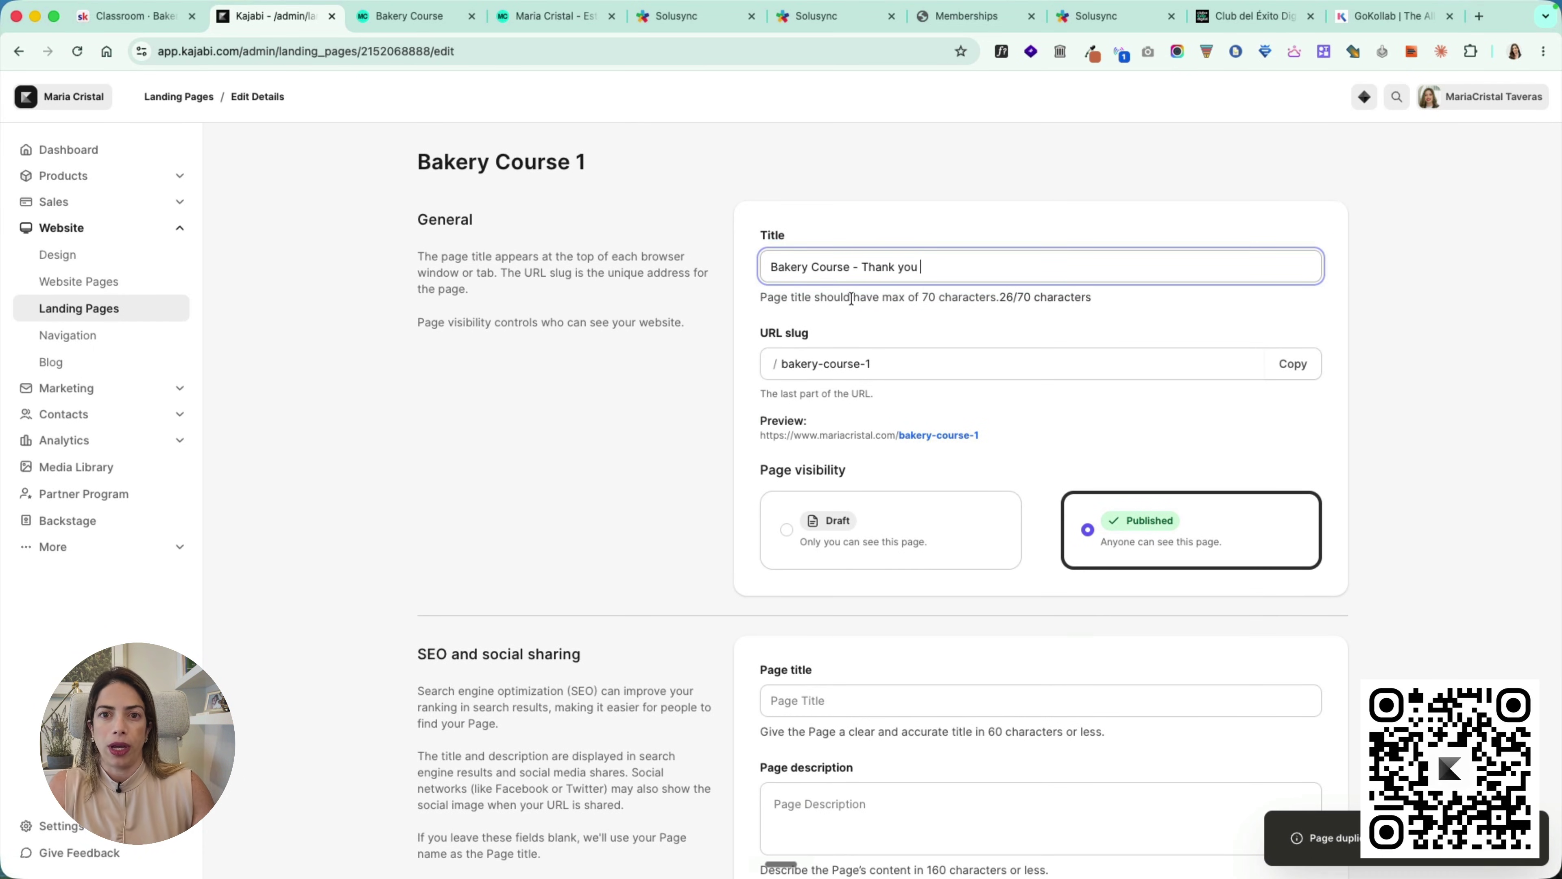
{"action": "left_click", "coordinate": [781, 364]}
{"action": "type", "text": "ty-"}
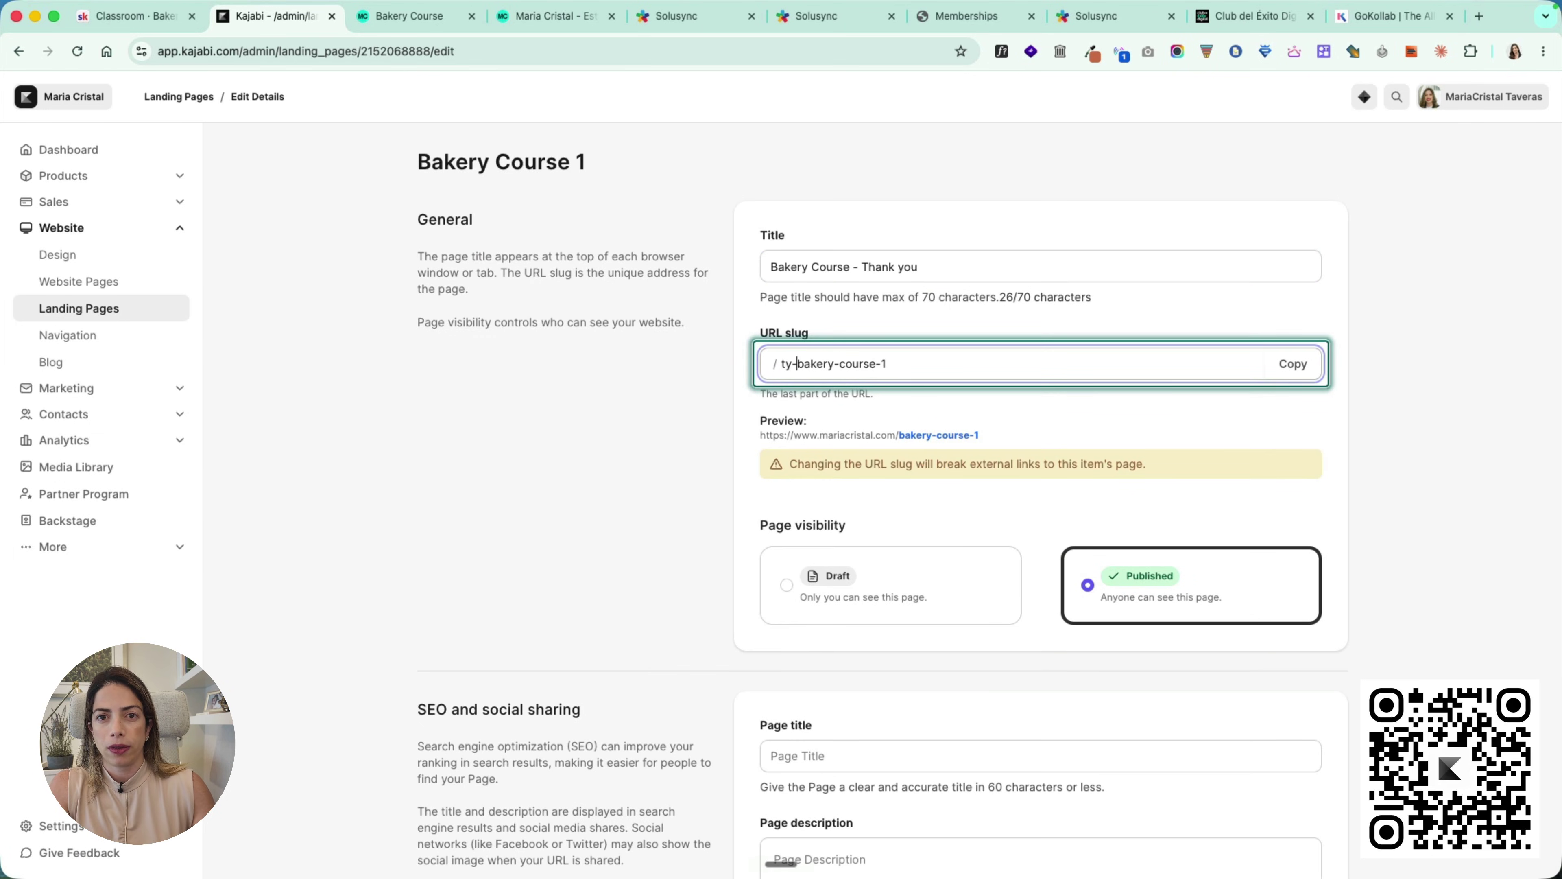
{"action": "key", "text": "BackSpace"}
{"action": "key", "text": "BackSpace"}
Step: Turn off showing the thank-you page in search results and save its details
{"action": "scroll", "coordinate": [985, 616], "scroll_direction": "down", "scroll_amount": 7}
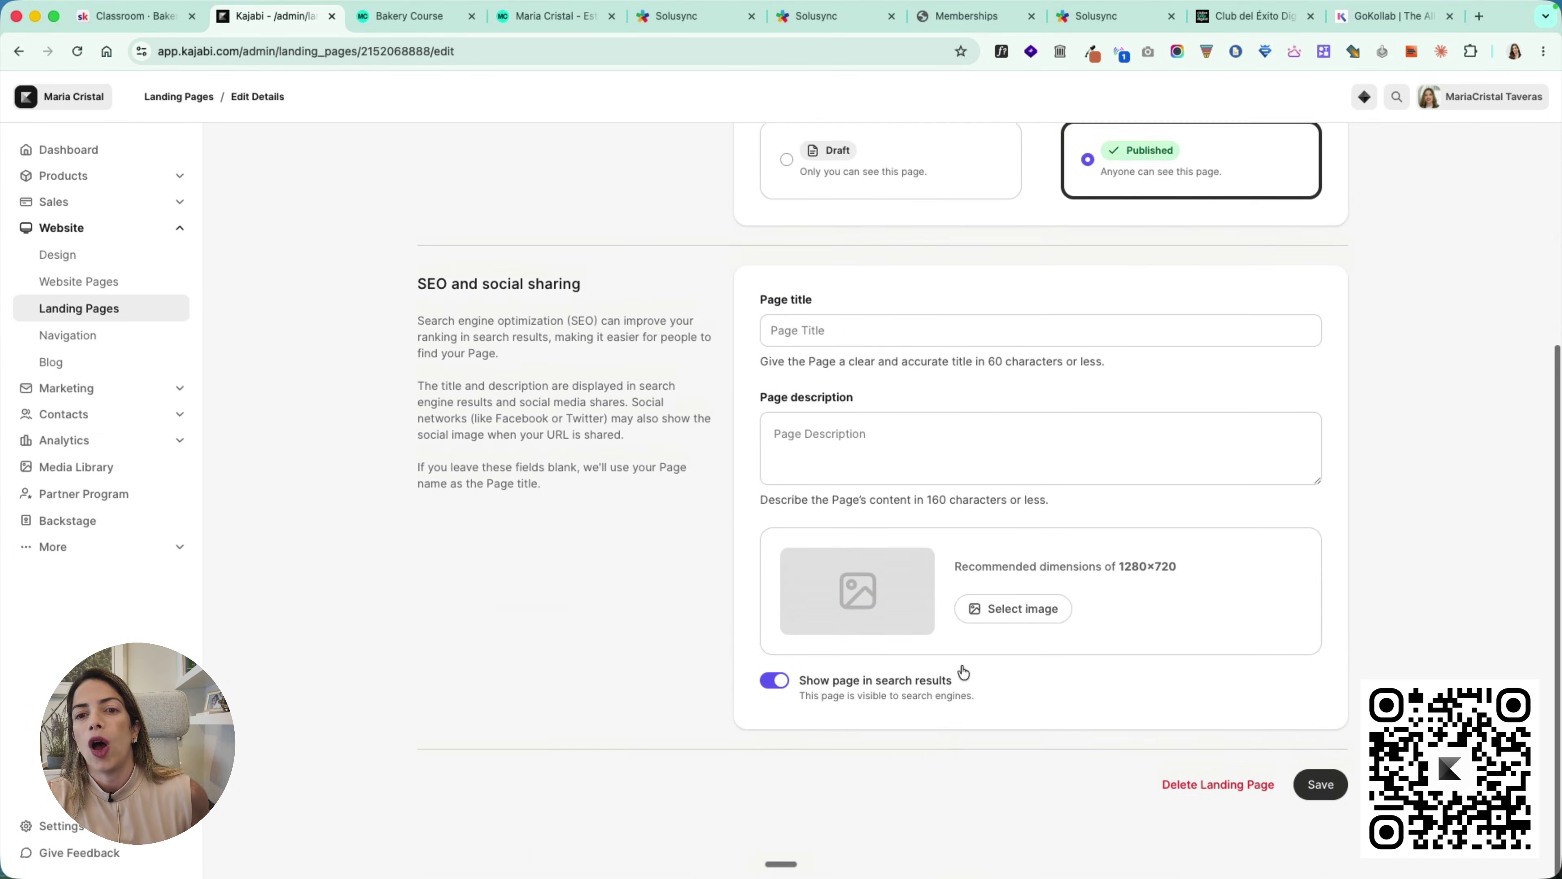
{"action": "left_click", "coordinate": [775, 696]}
{"action": "left_click", "coordinate": [1320, 799]}
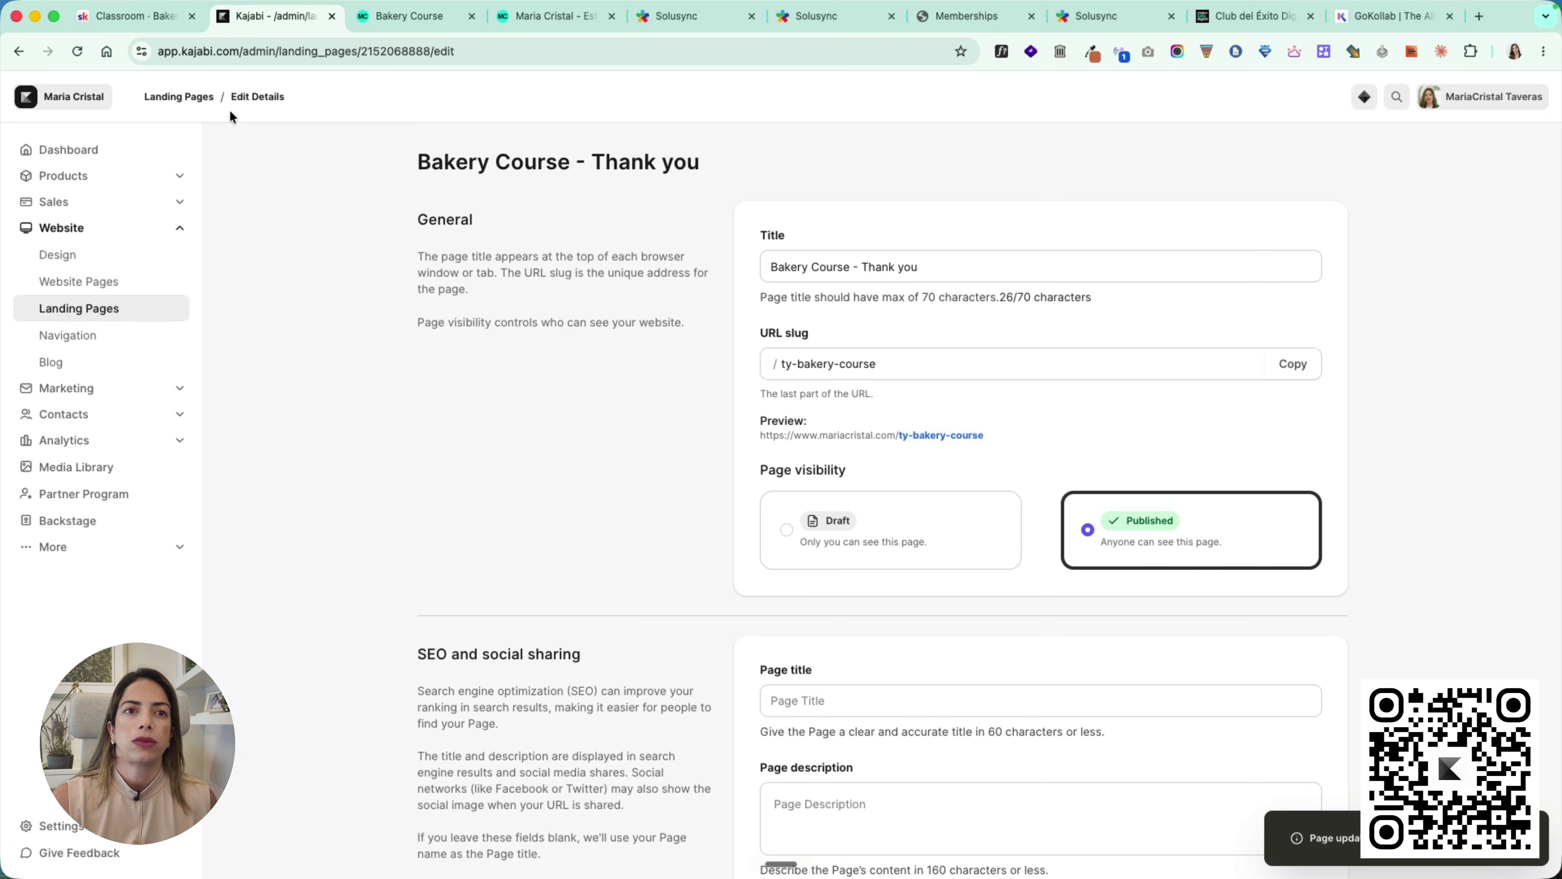
Step: Open the design of Bakery Course - Thank you and remove its "Imagine this in a few weeks" Call to Action section
{"action": "left_click", "coordinate": [197, 101]}
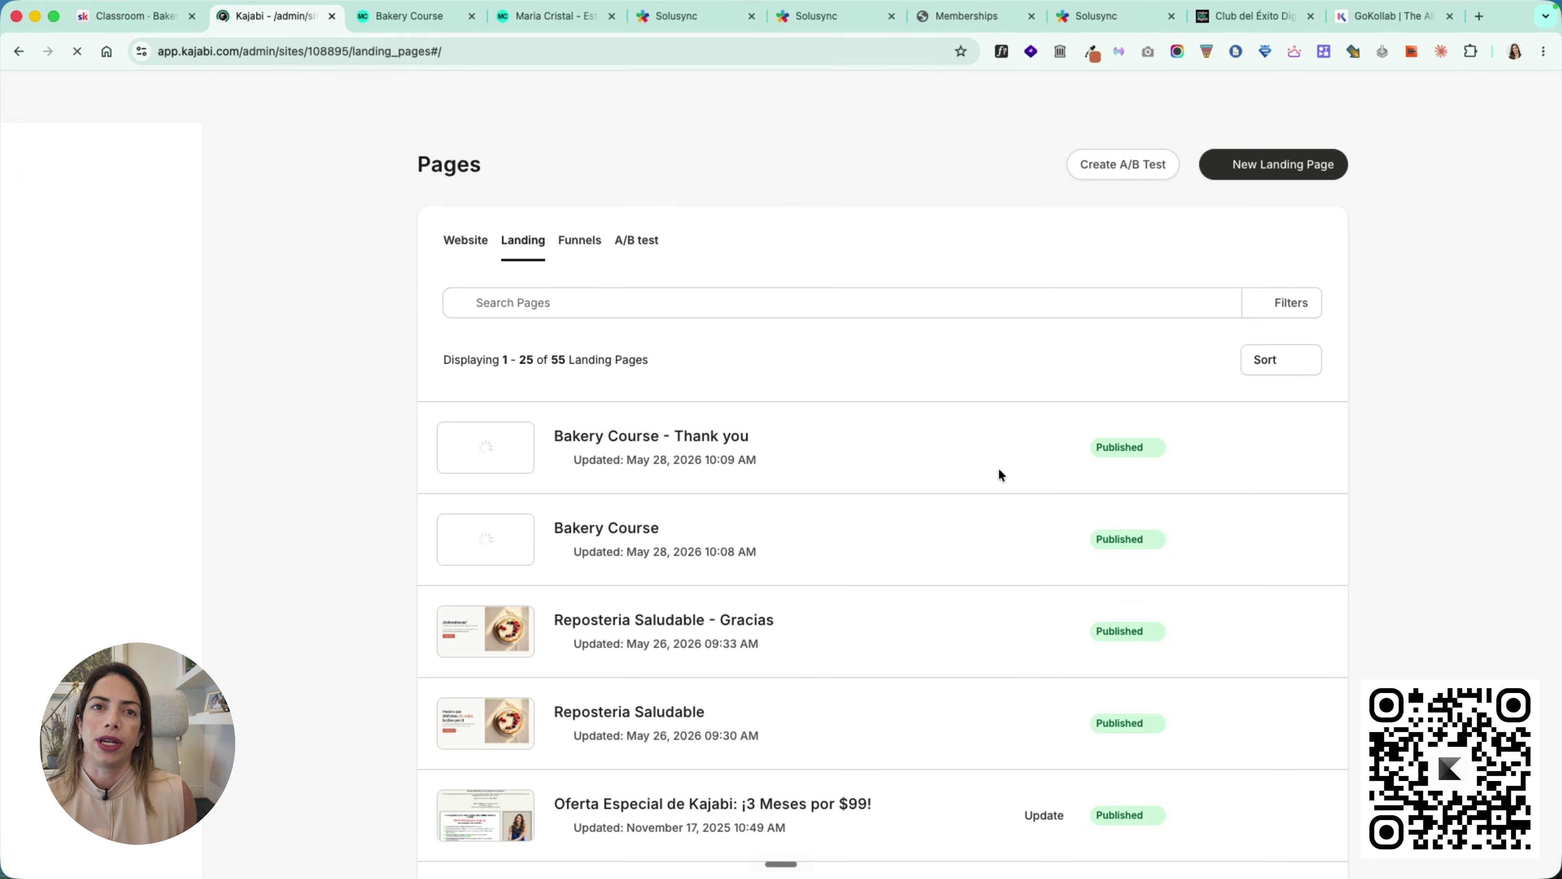
{"action": "left_click", "coordinate": [1278, 449]}
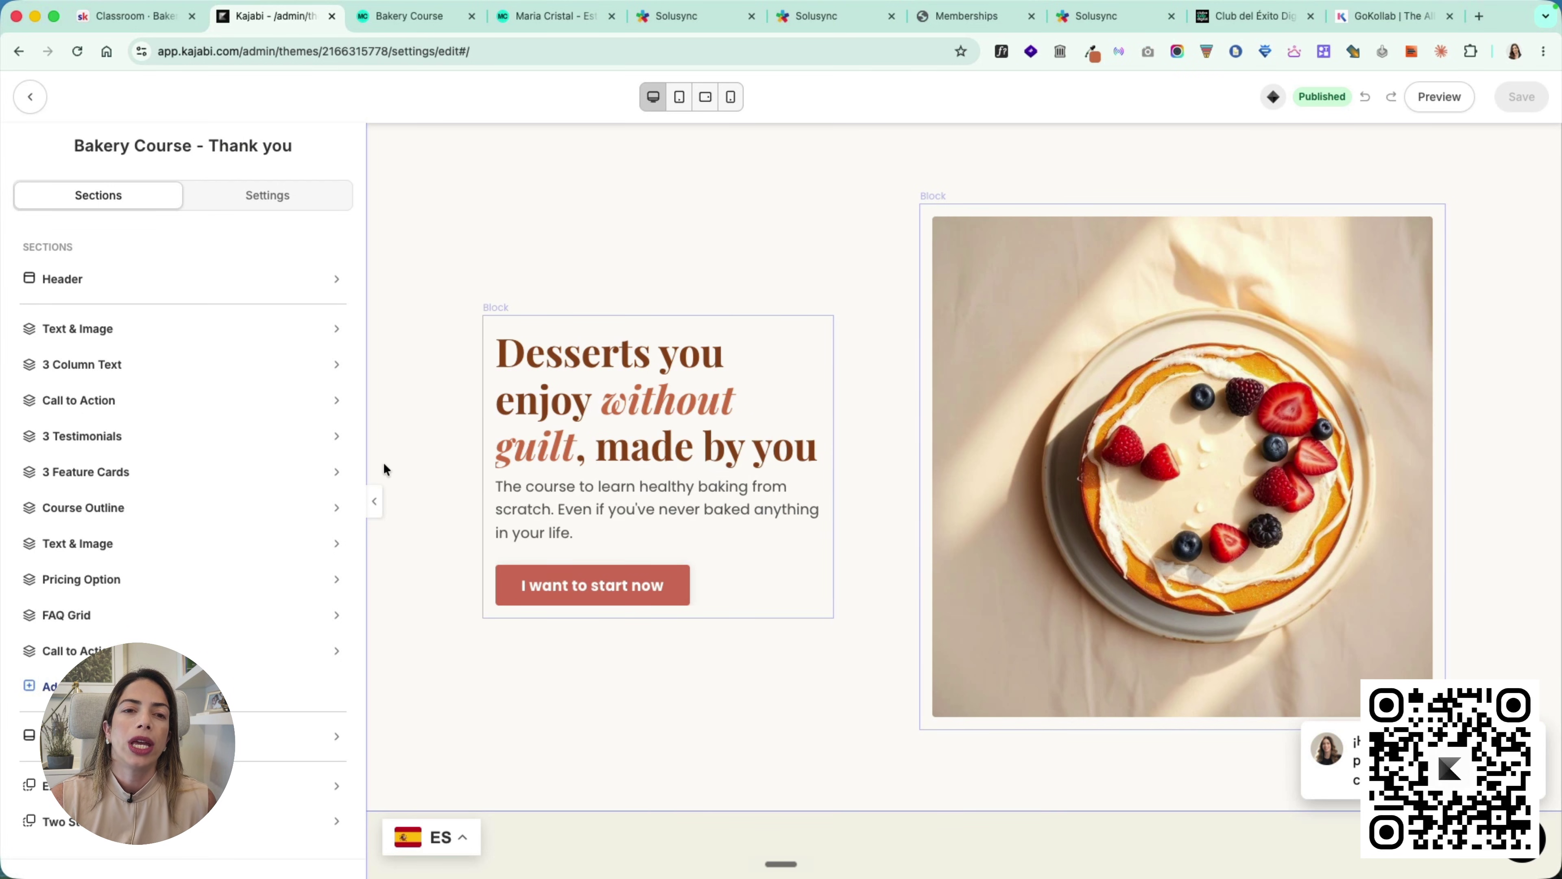
{"action": "scroll", "coordinate": [384, 464], "scroll_direction": "down", "scroll_amount": 5}
{"action": "left_click", "coordinate": [431, 611]}
{"action": "scroll", "coordinate": [430, 610], "scroll_direction": "down", "scroll_amount": 3}
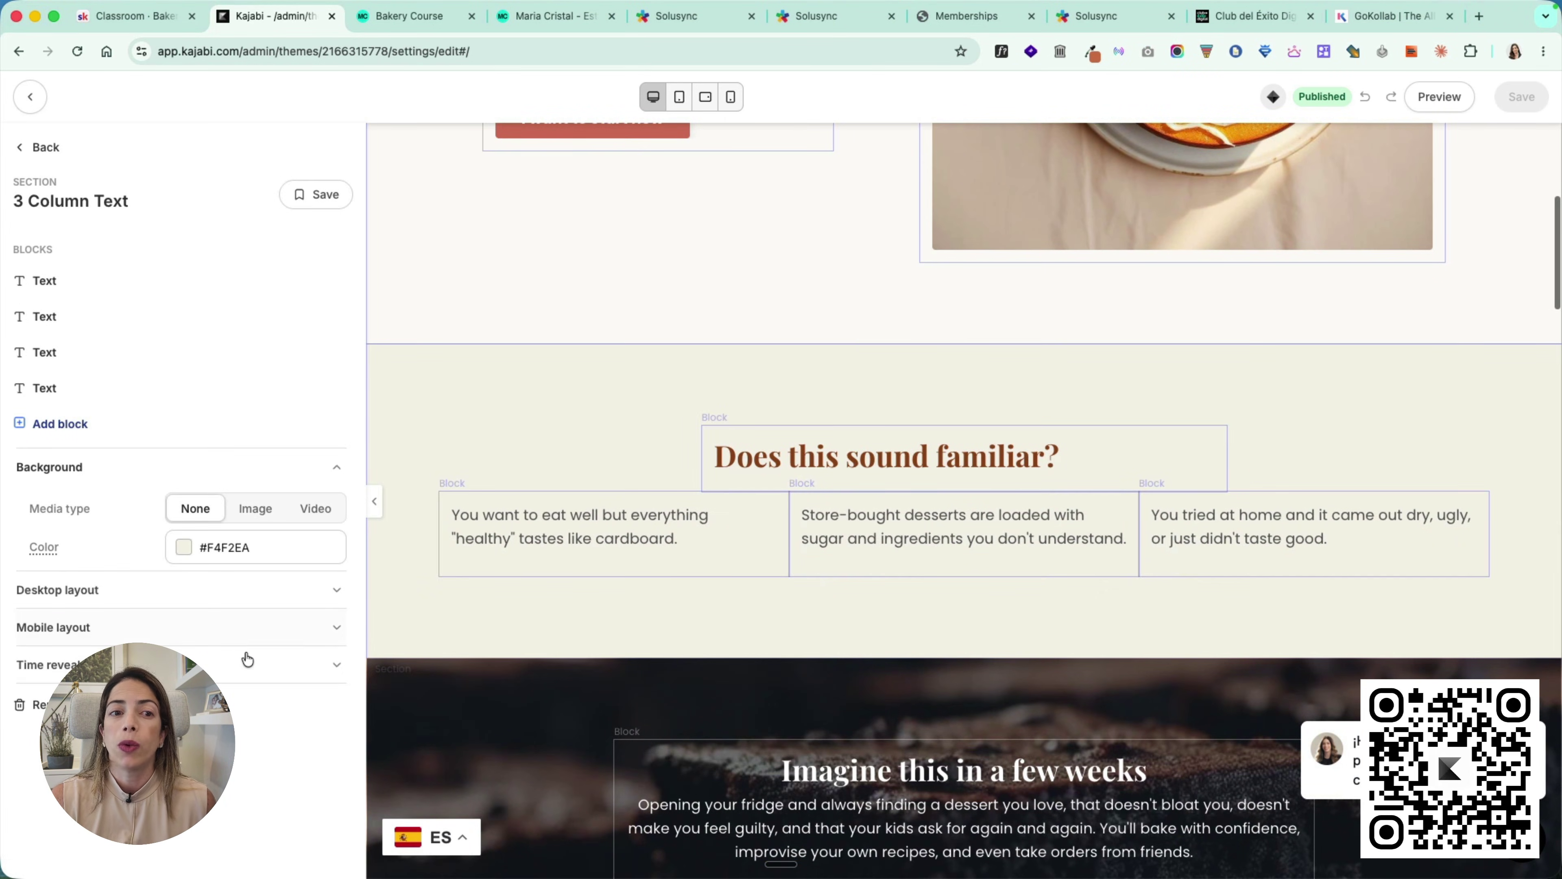
{"action": "scroll", "coordinate": [516, 666], "scroll_direction": "down", "scroll_amount": 2}
{"action": "left_click", "coordinate": [474, 651]}
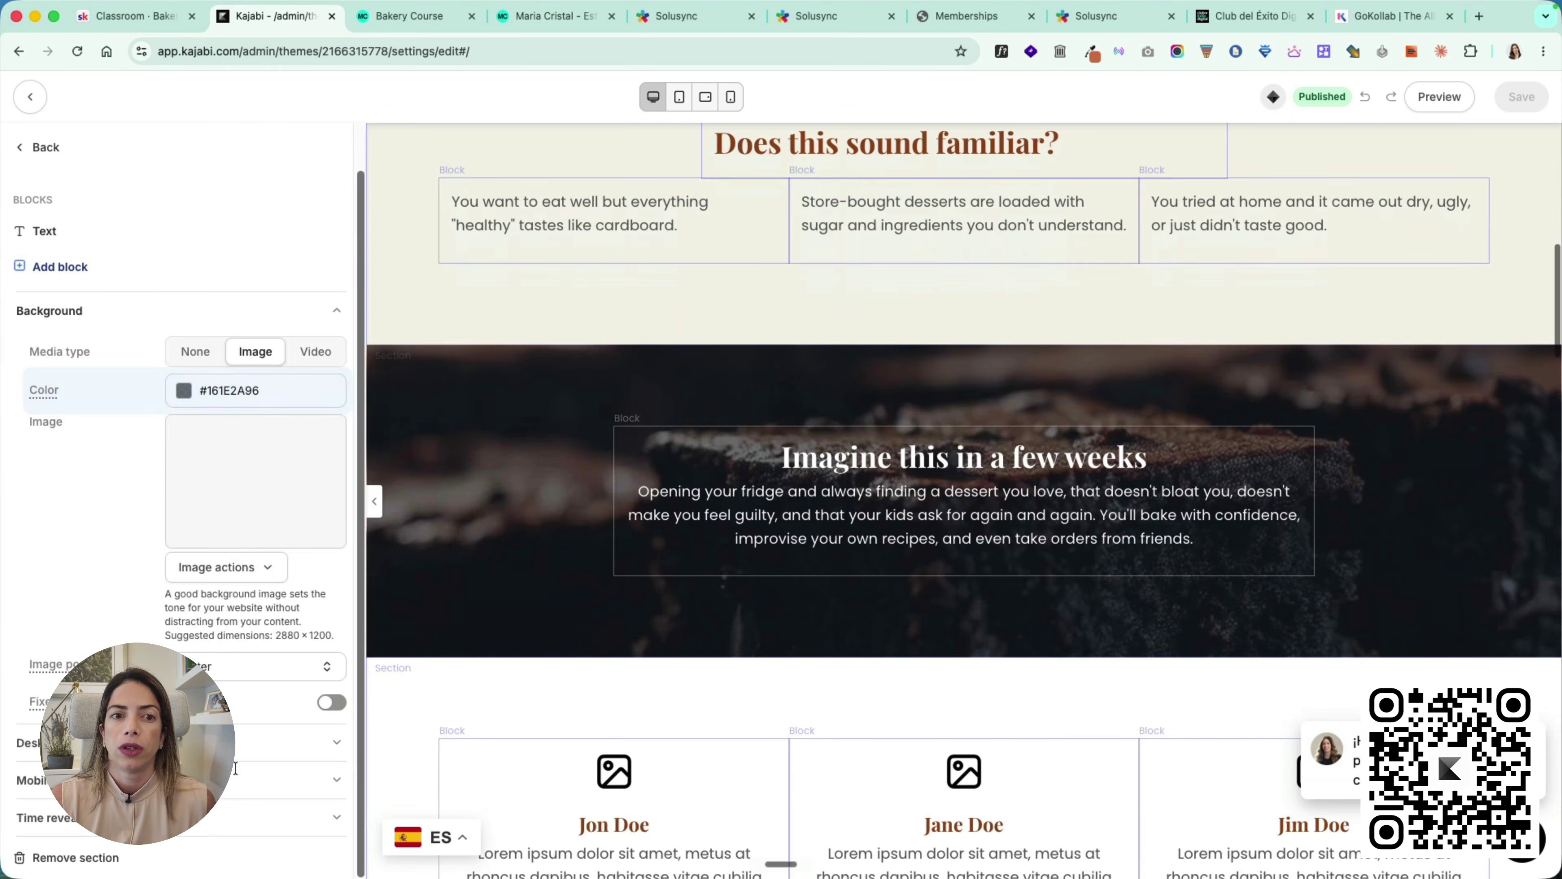
{"action": "scroll", "coordinate": [185, 554], "scroll_direction": "down", "scroll_amount": 2}
{"action": "left_click", "coordinate": [110, 858]}
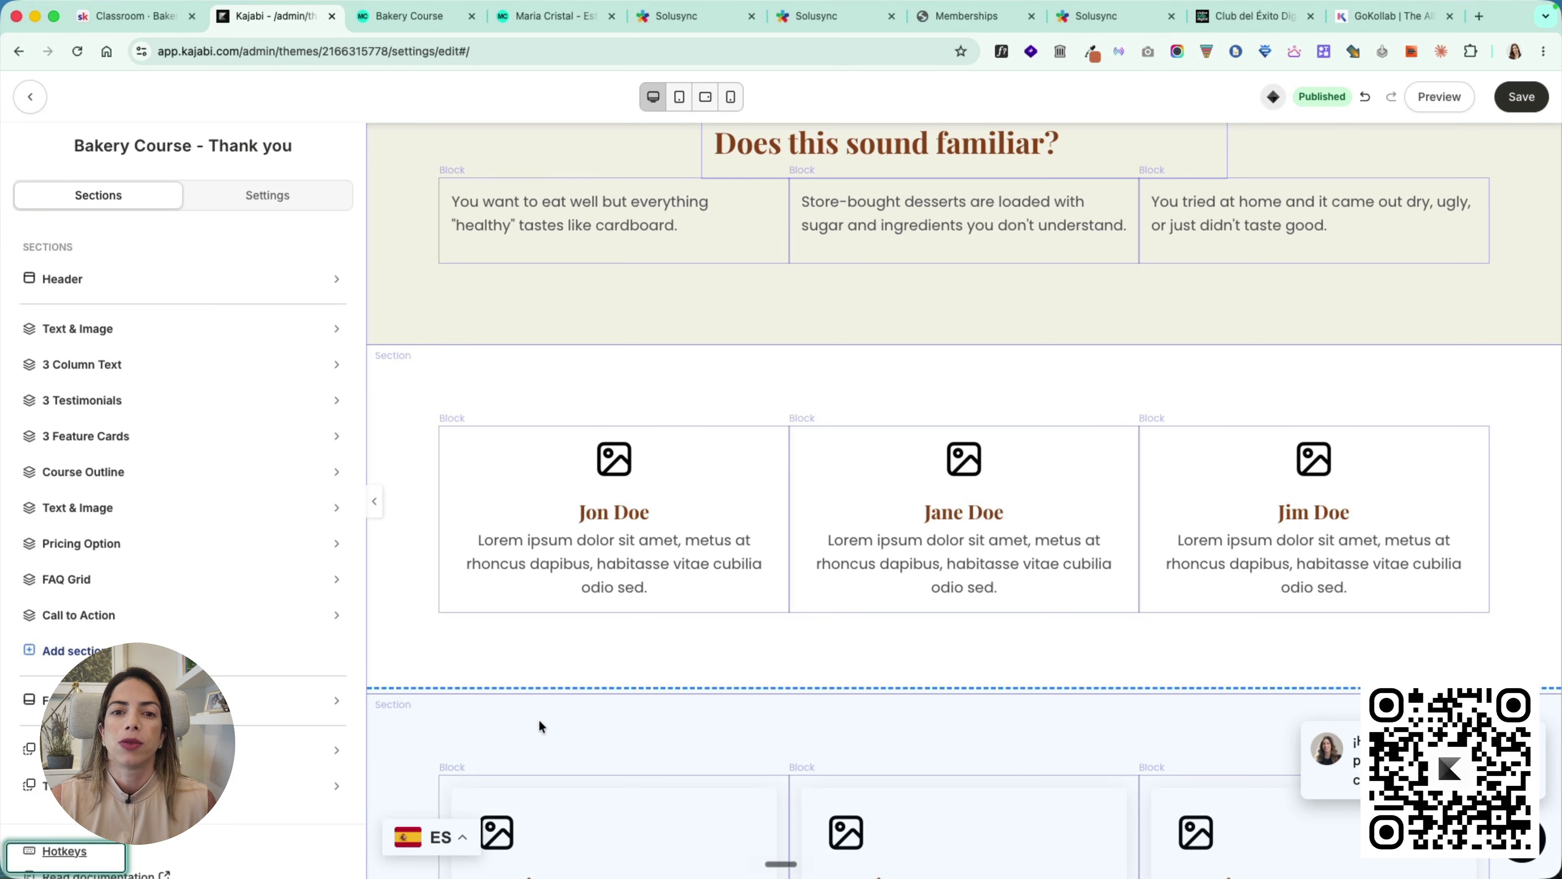
Step: Remove the 3 Testimonials section from the thank-you page
{"action": "scroll", "coordinate": [545, 719], "scroll_direction": "down", "scroll_amount": 2}
{"action": "left_click", "coordinate": [439, 548]}
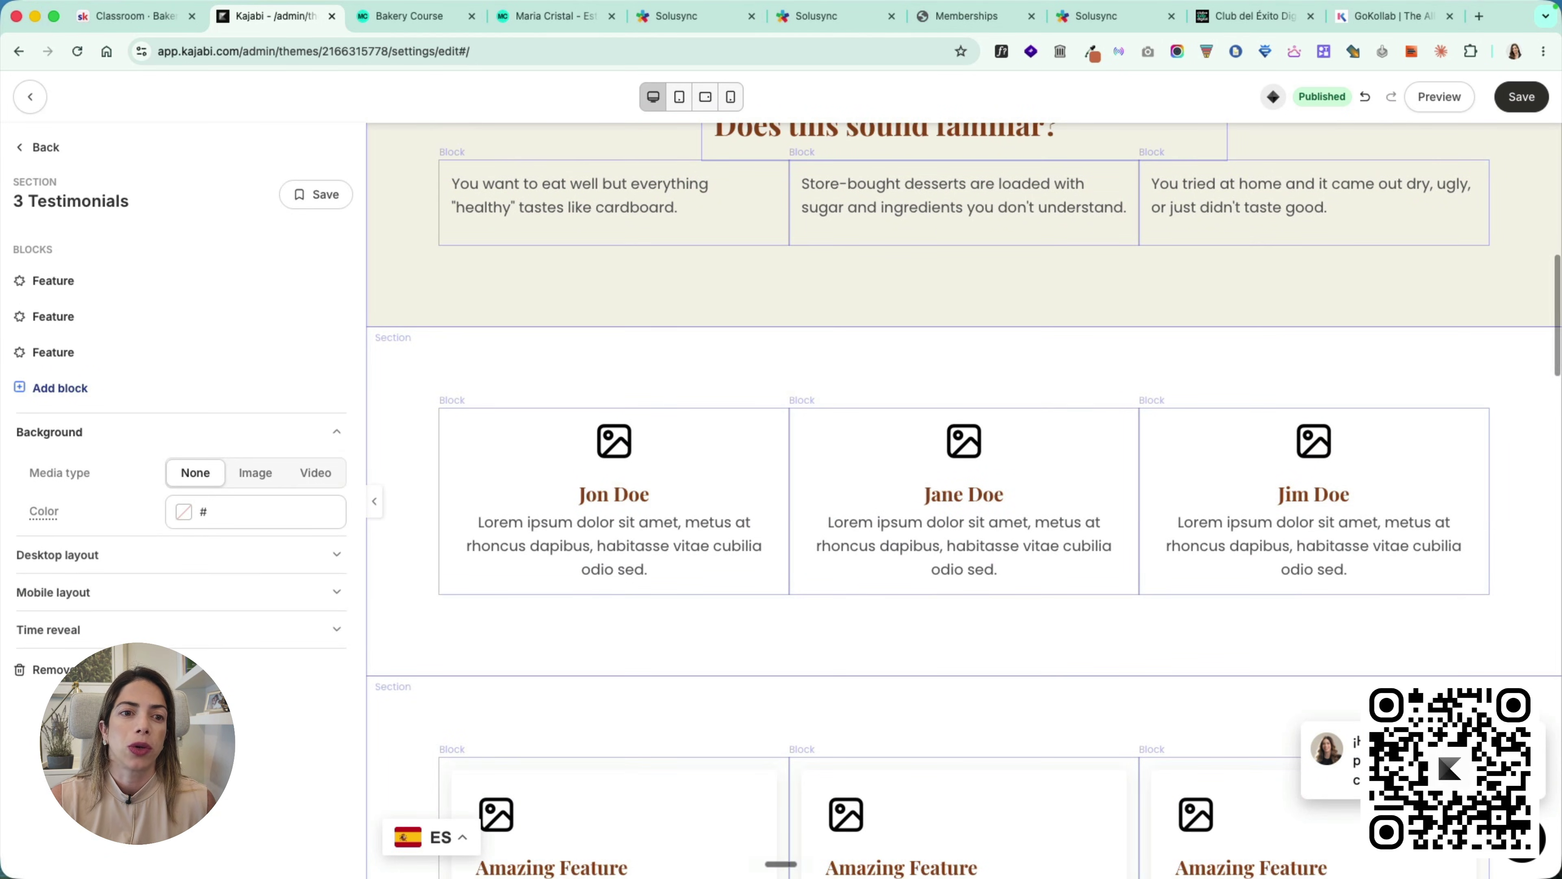
{"action": "left_click", "coordinate": [77, 670]}
Step: Hide the 3 Feature Cards, Course Outline, lower Text & Image, Pricing Option, FAQ Grid and Call to Action sections
{"action": "left_click", "coordinate": [409, 403]}
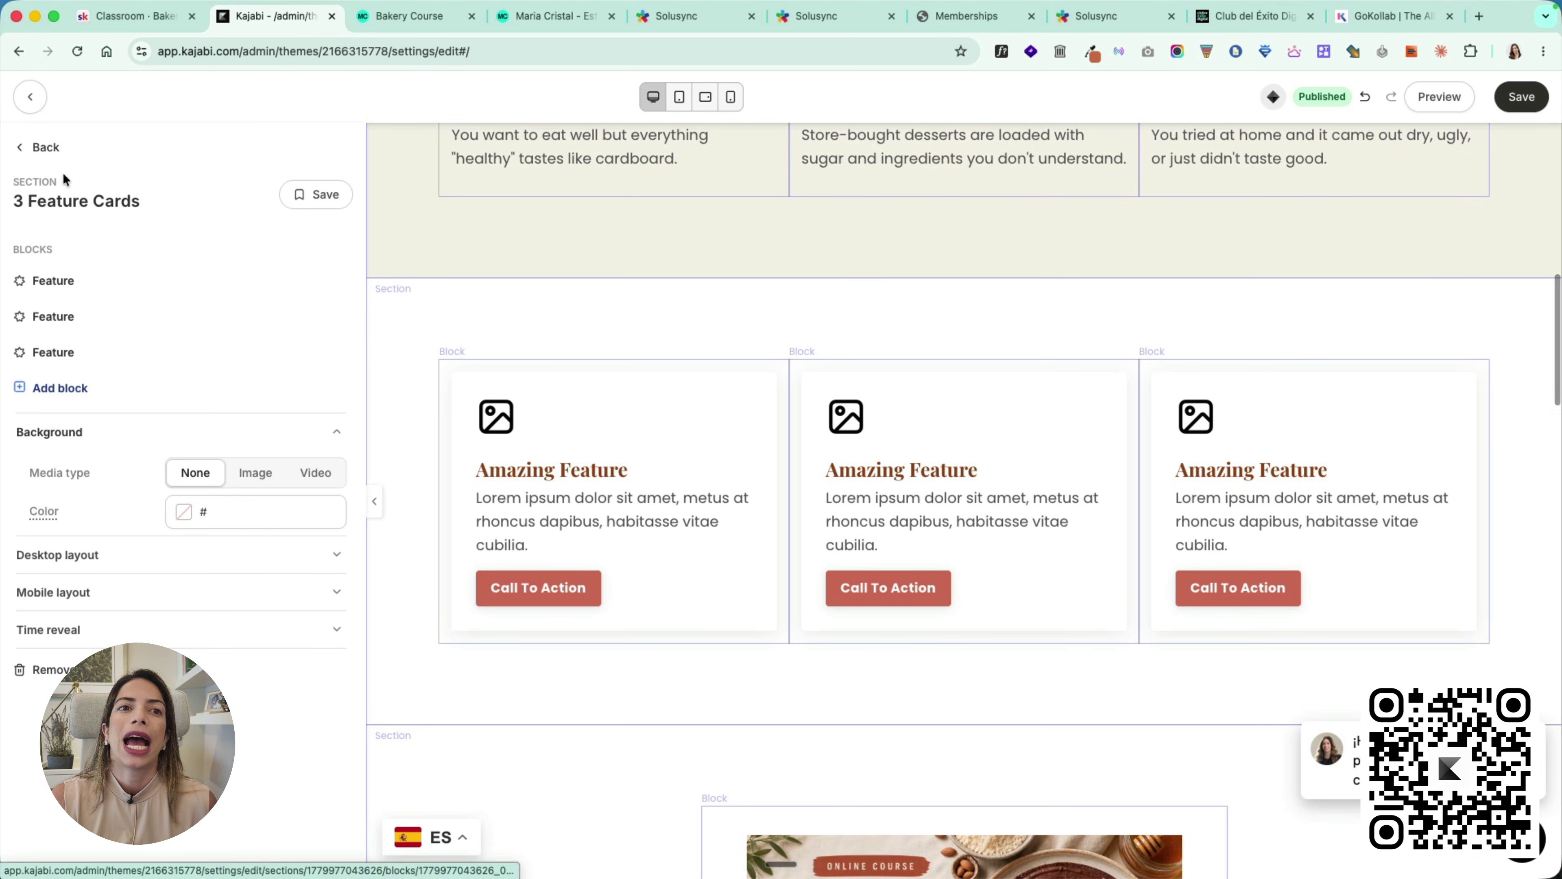
{"action": "left_click", "coordinate": [46, 149]}
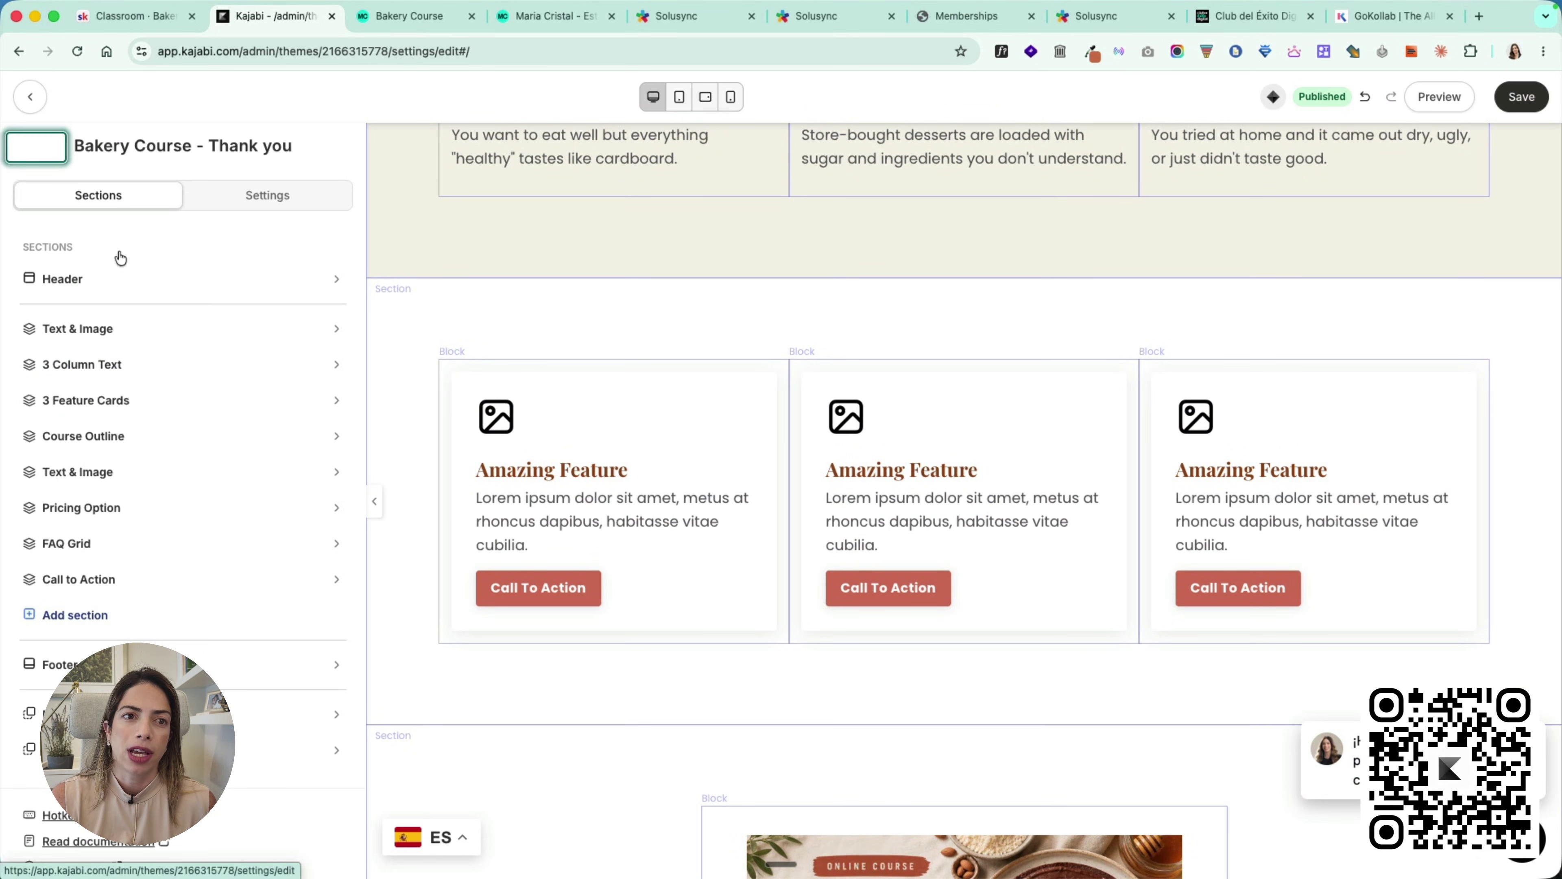
{"action": "left_click", "coordinate": [332, 399]}
{"action": "left_click", "coordinate": [234, 498]}
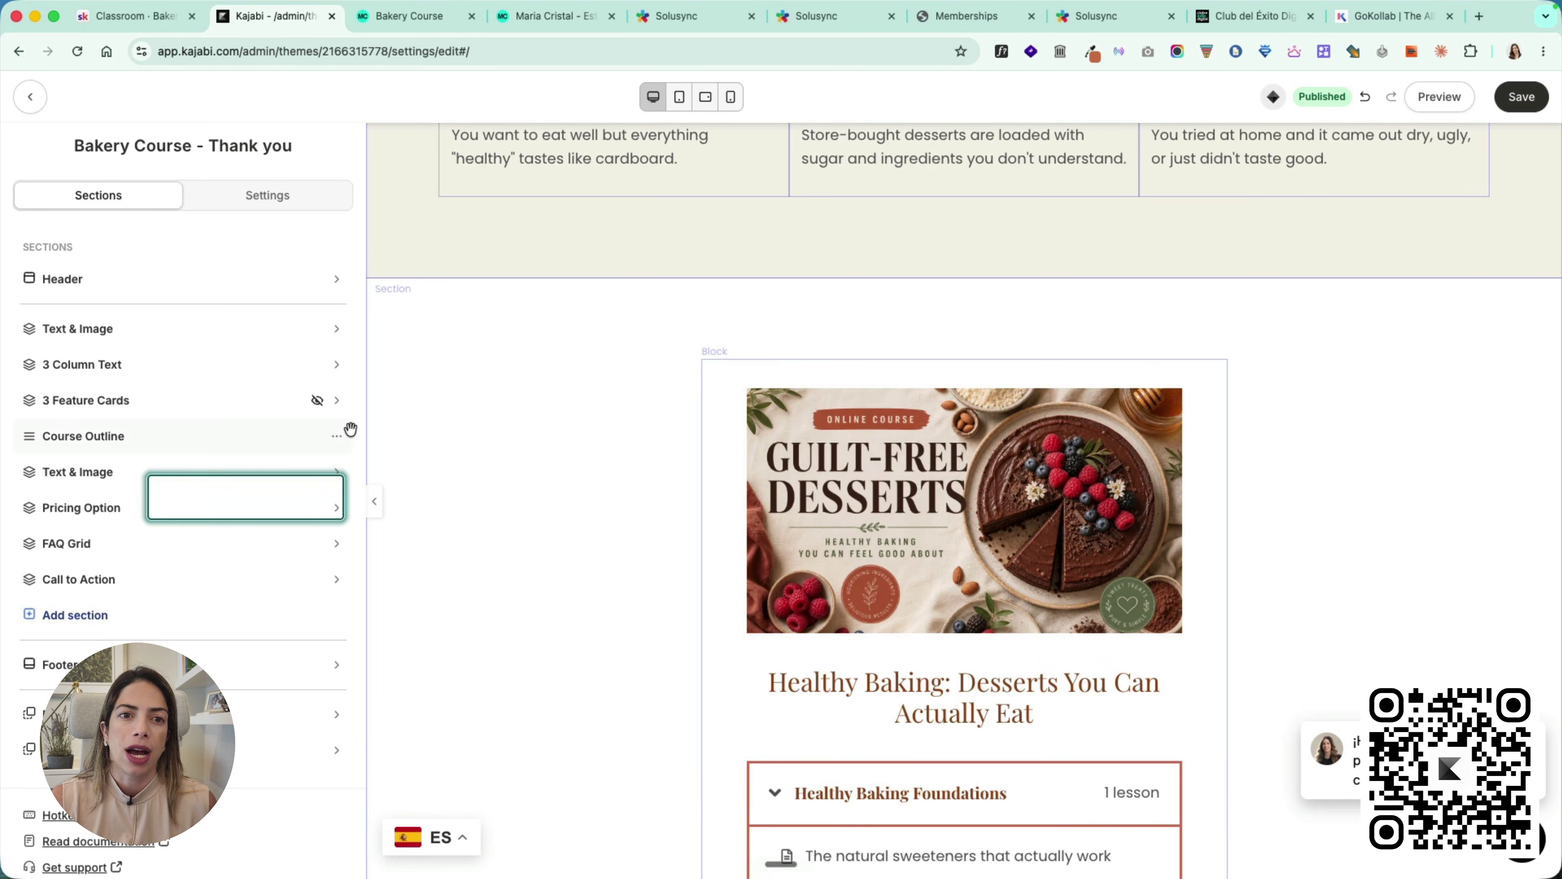
{"action": "left_click", "coordinate": [336, 437]}
{"action": "left_click", "coordinate": [247, 533]}
{"action": "left_click", "coordinate": [336, 473]}
{"action": "left_click", "coordinate": [247, 569]}
{"action": "left_click", "coordinate": [335, 508]}
{"action": "left_click", "coordinate": [246, 605]}
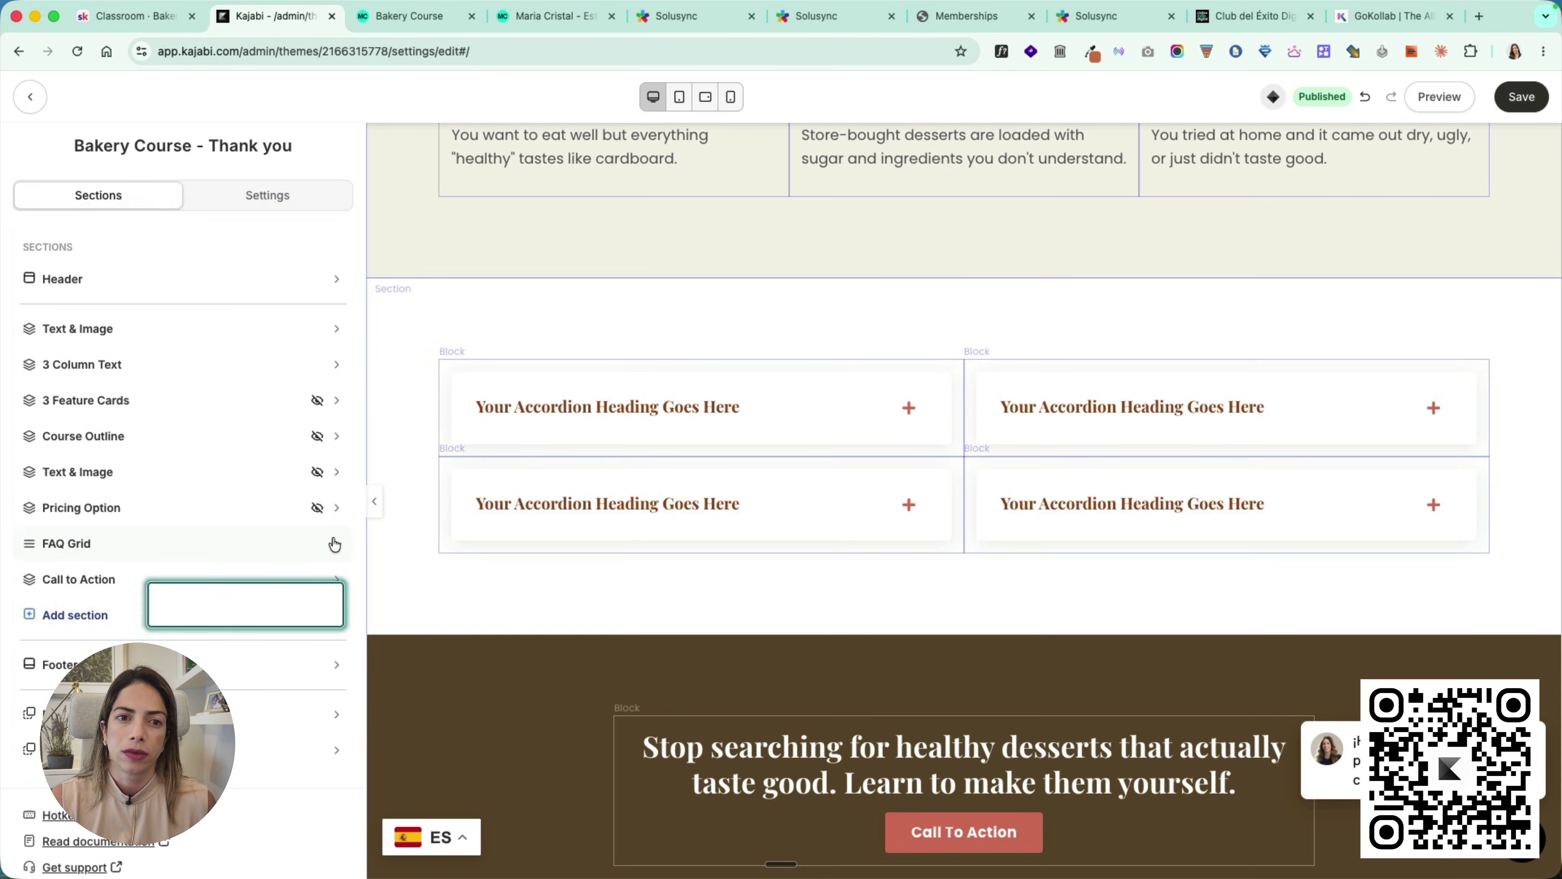
{"action": "left_click", "coordinate": [246, 640]}
{"action": "left_click", "coordinate": [336, 579]}
{"action": "left_click", "coordinate": [246, 676]}
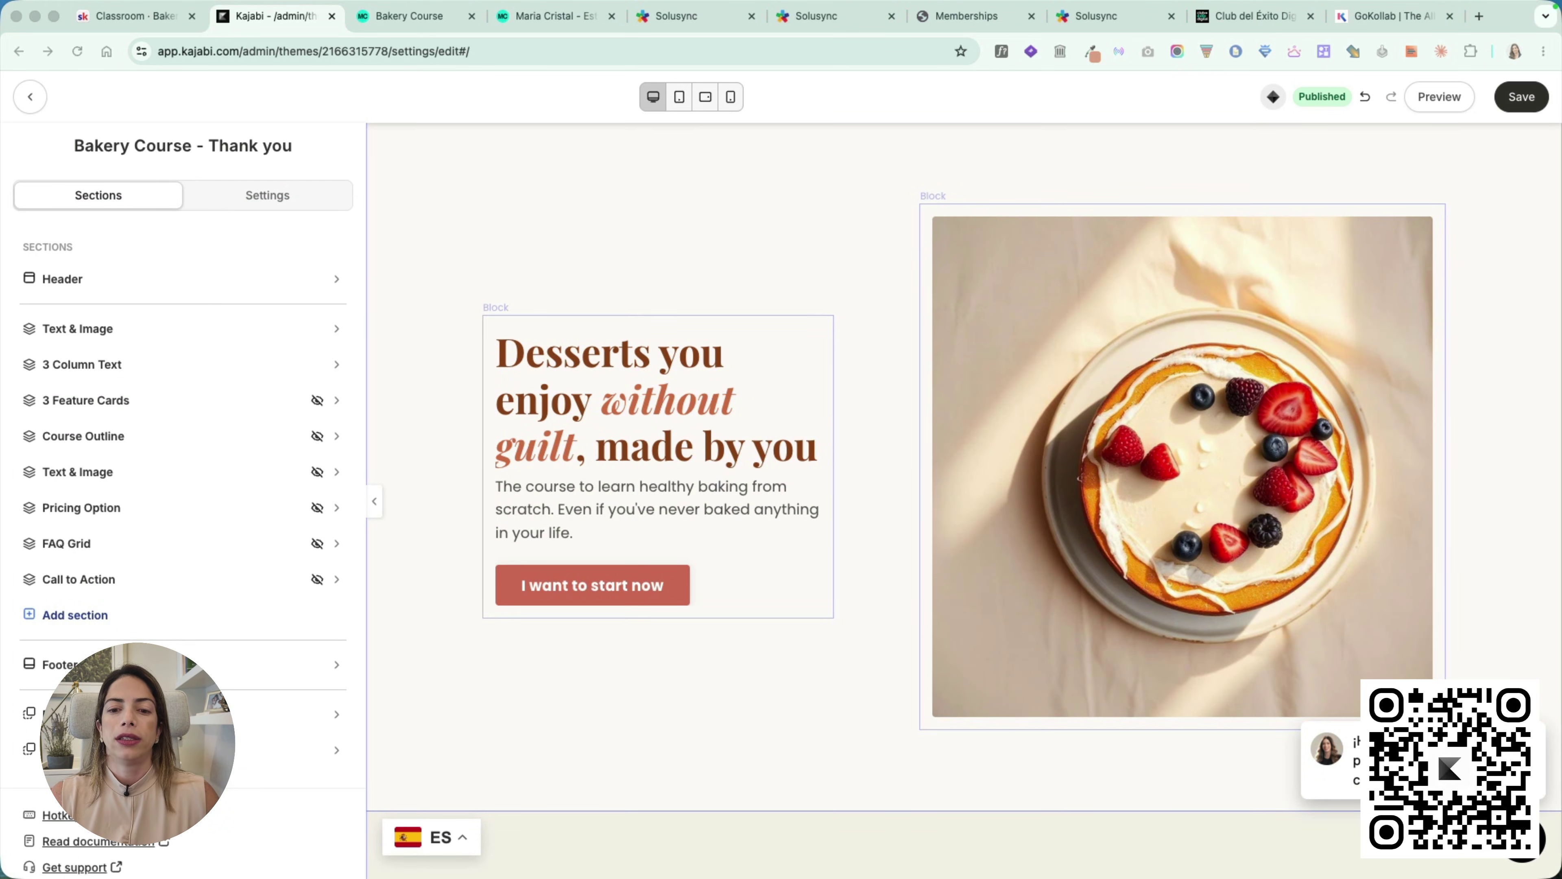
Step: Replace hero text with "Welcome, baker. Your spot is saved. You now have lifetime access to Guilt-Free Desserts — all 9 recipes, the PDF book, and the private group."
{"action": "left_click", "coordinate": [787, 406]}
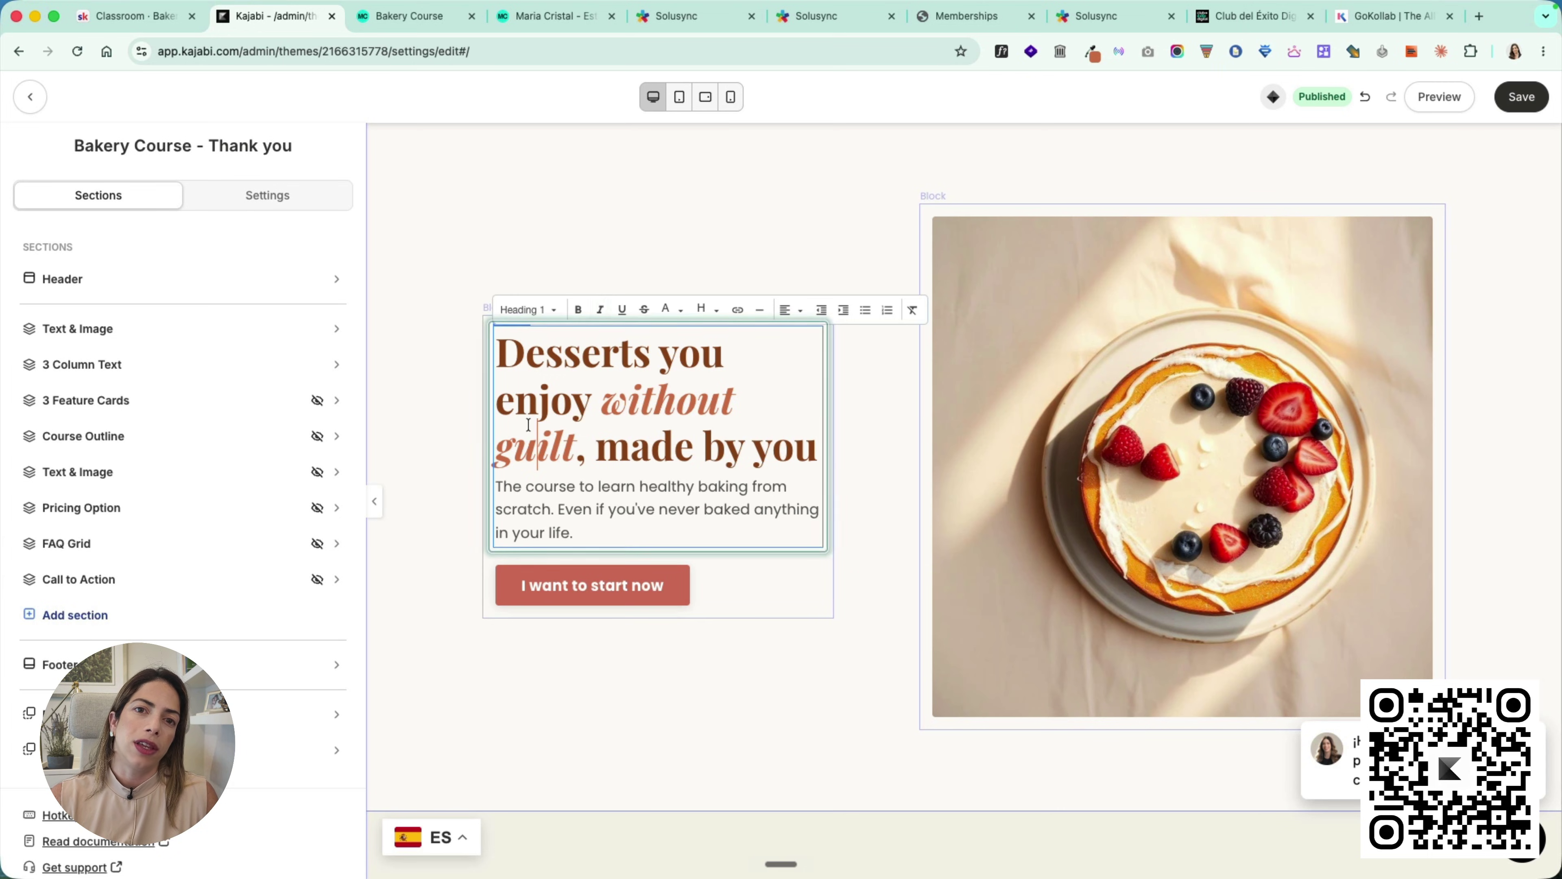
{"action": "left_click", "coordinate": [154, 474]}
{"action": "key", "text": "ctrl+a"}
{"action": "type", "text": "Welcome, baker. Your spot is saved. You now have lifetime access to Guilt-Free Desserts — all 9 recipes, the PDF book, and the private group."}
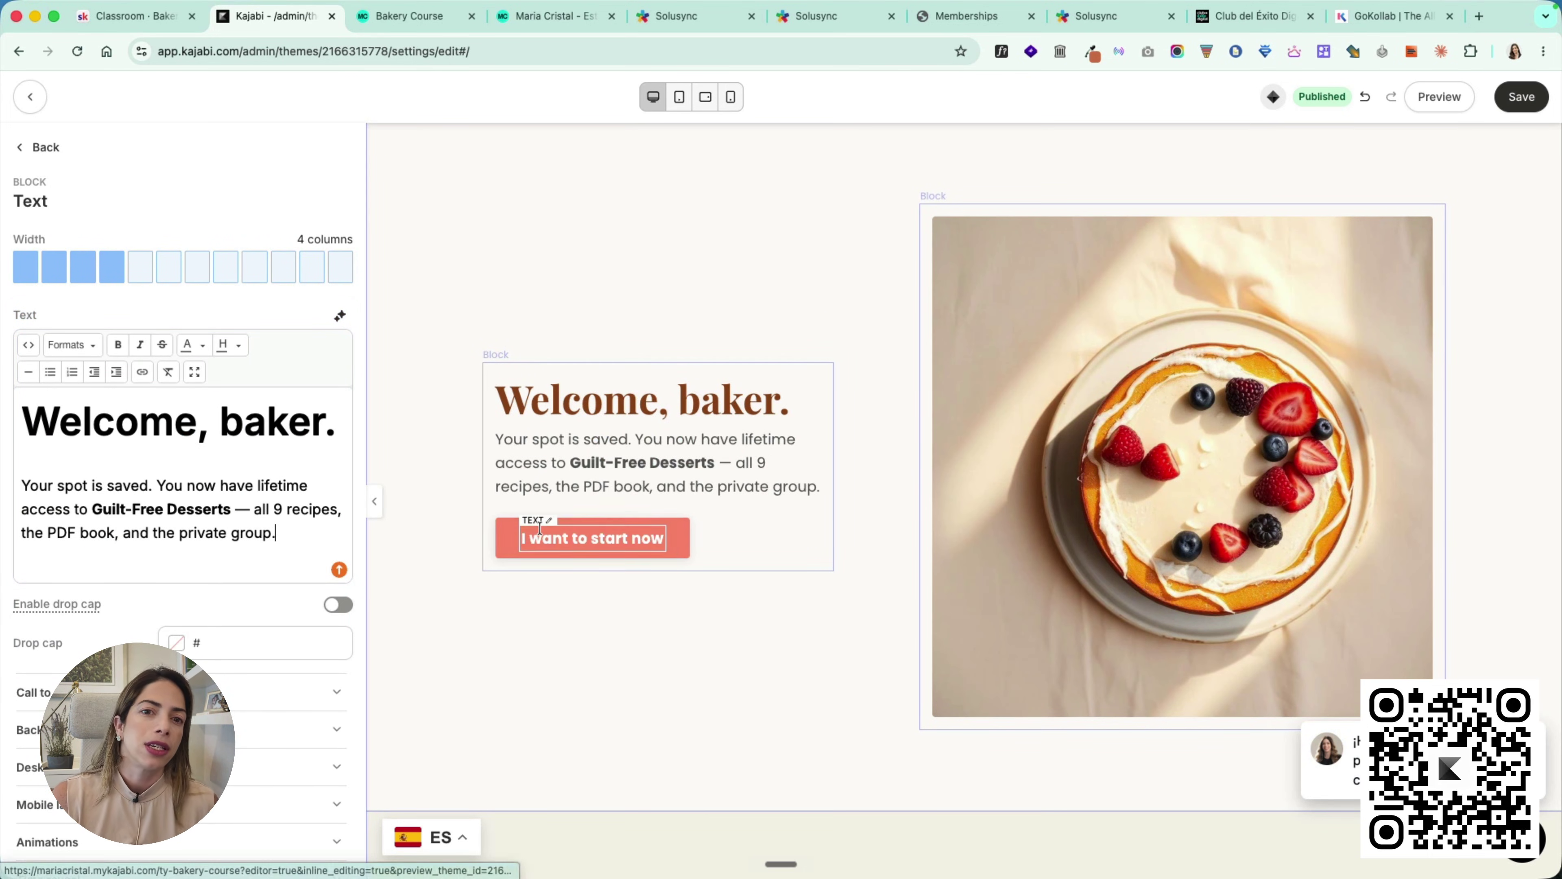
Step: Relabel the hero button "Access my course now" and make it go to the URL /library
{"action": "left_click", "coordinate": [643, 538]}
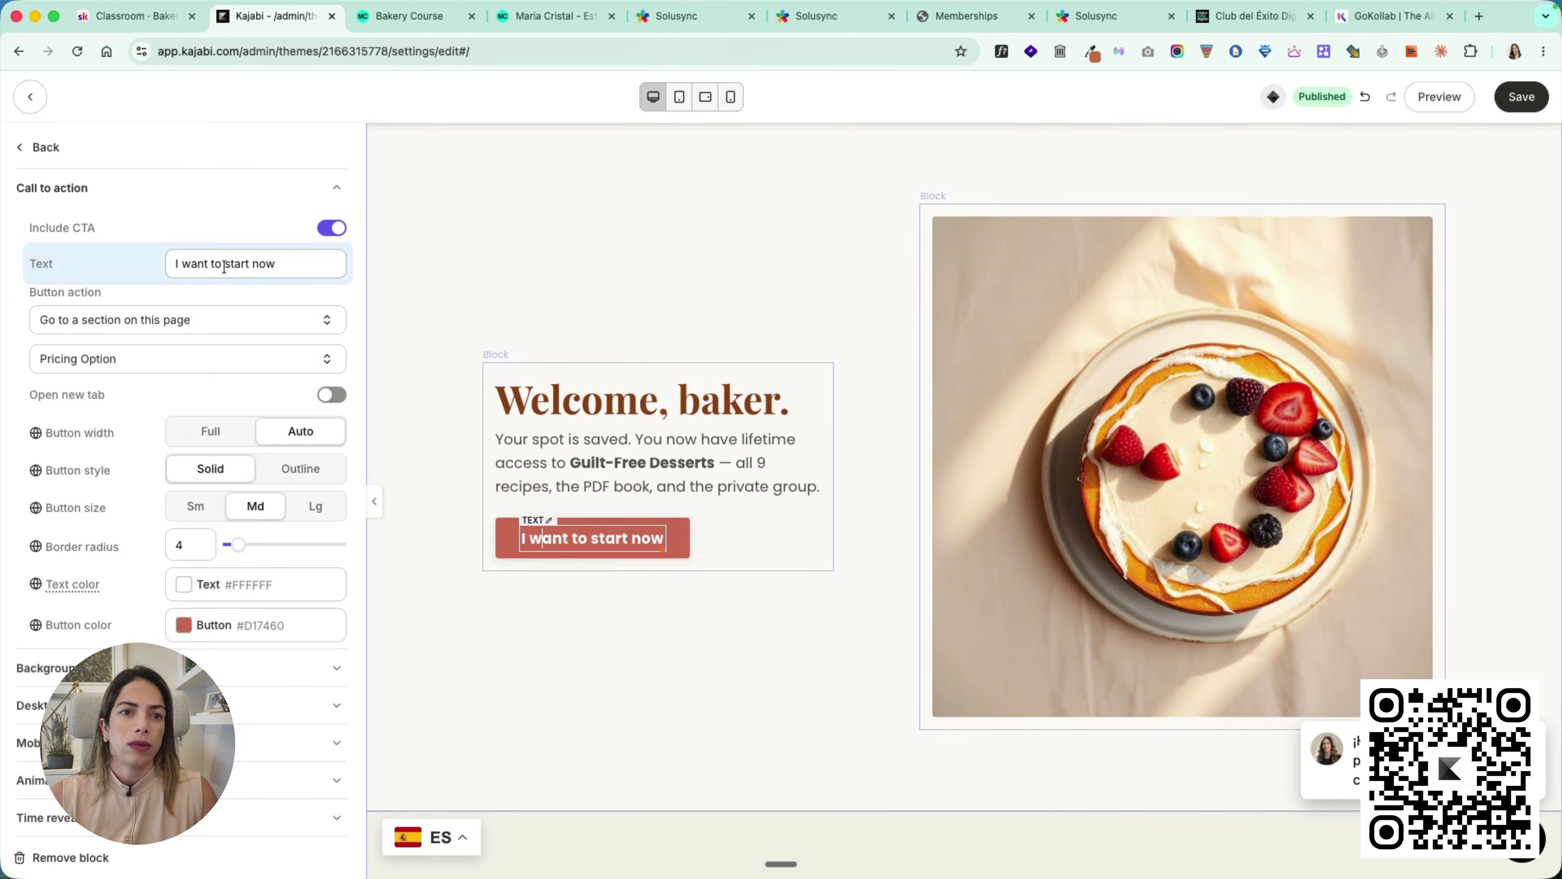
{"action": "triple_click", "coordinate": [246, 266]}
{"action": "type", "text": "Access my course"}
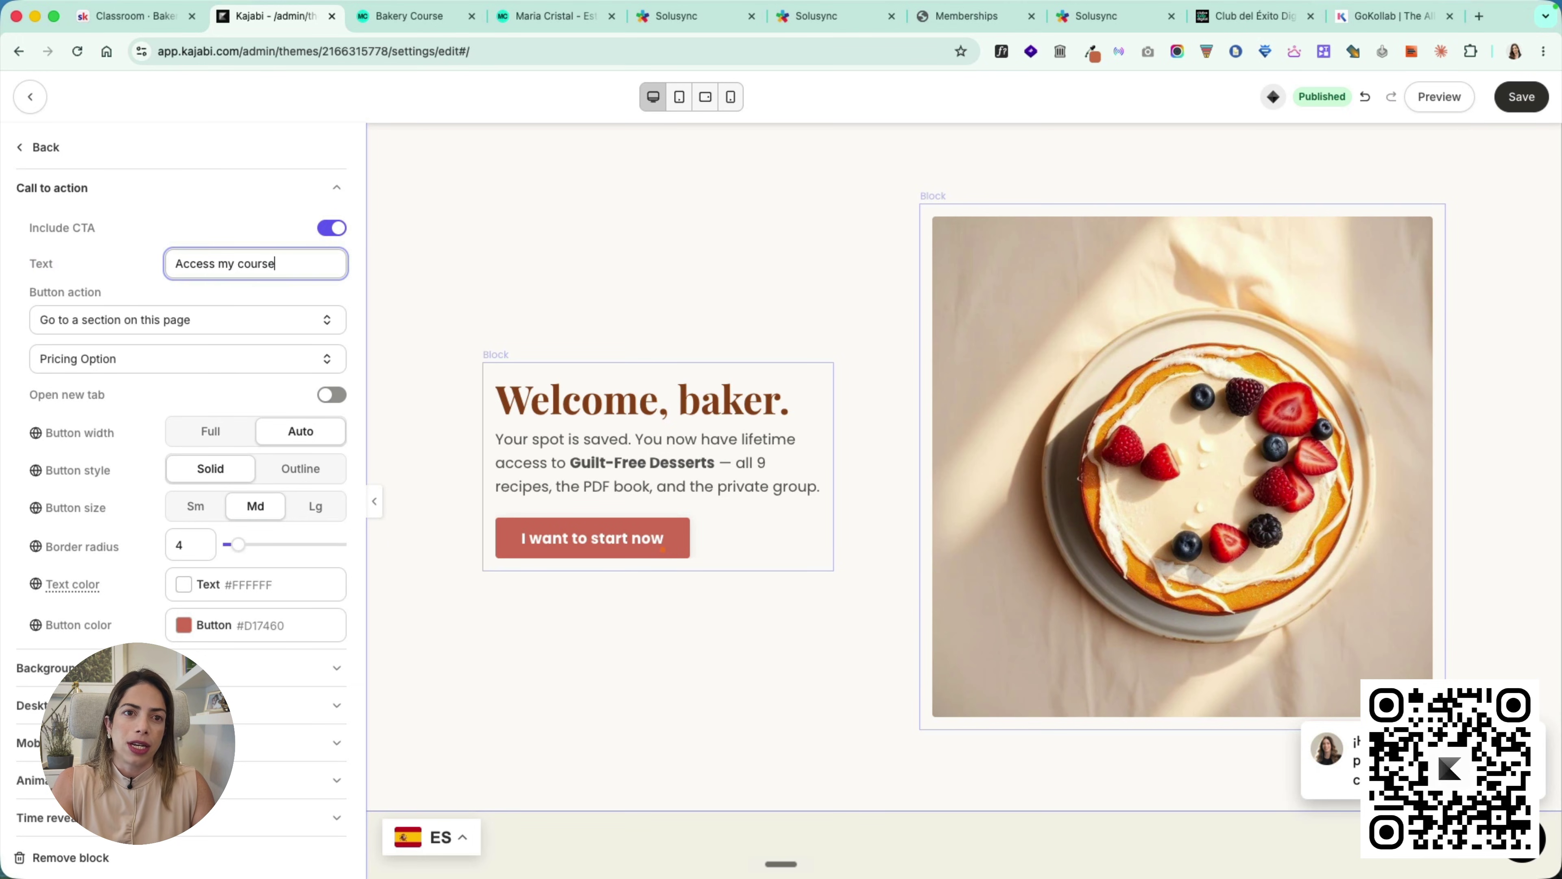
{"action": "left_click", "coordinate": [220, 311]}
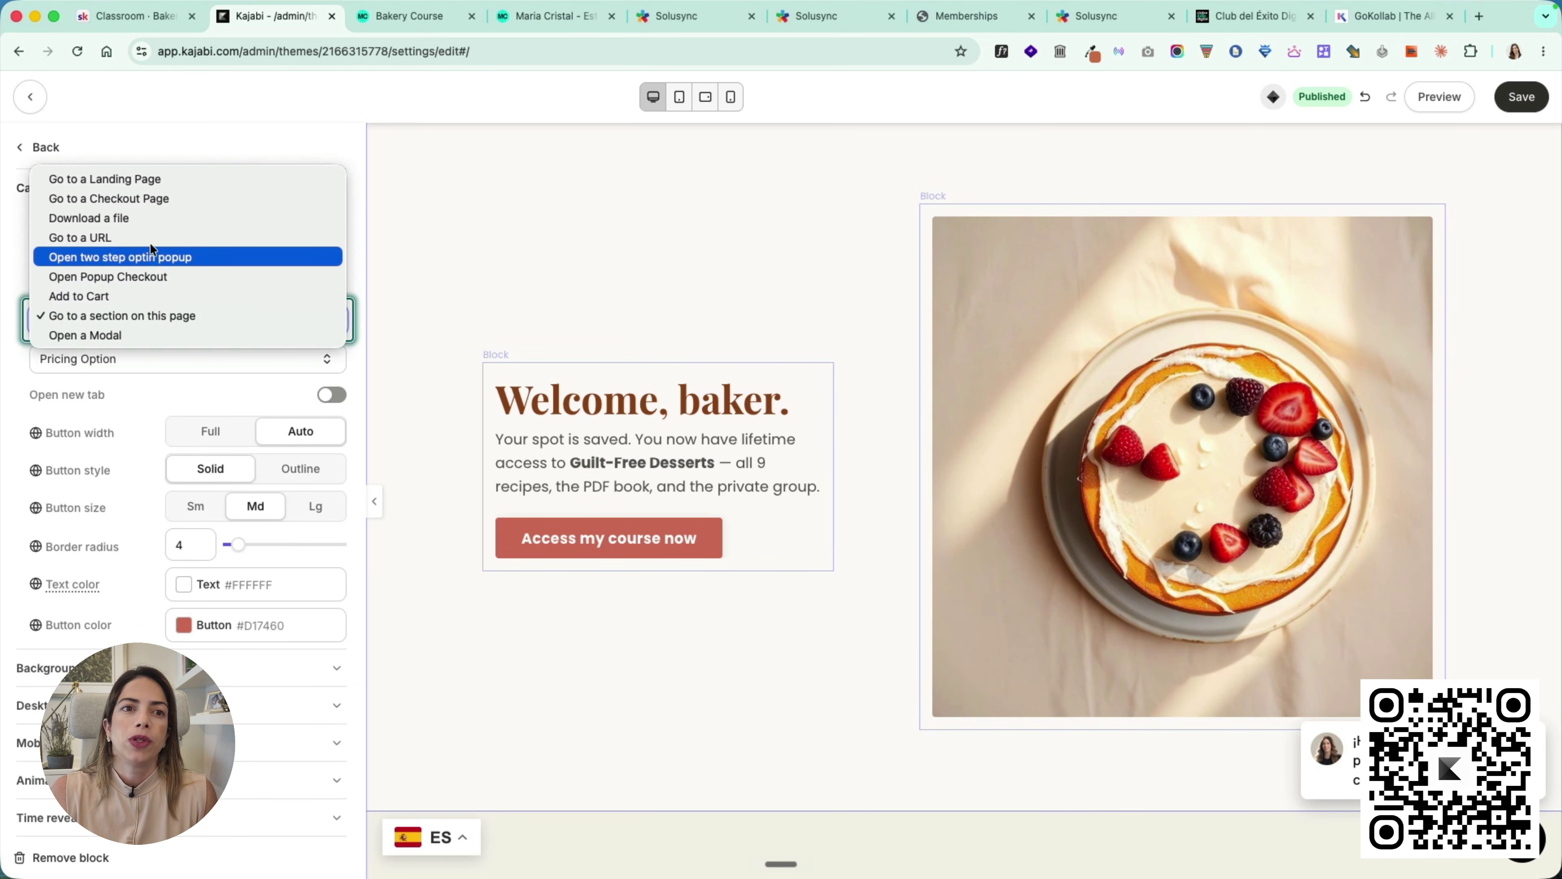
{"action": "left_click", "coordinate": [203, 237]}
{"action": "left_click", "coordinate": [133, 357]}
{"action": "type", "text": "/libra"}
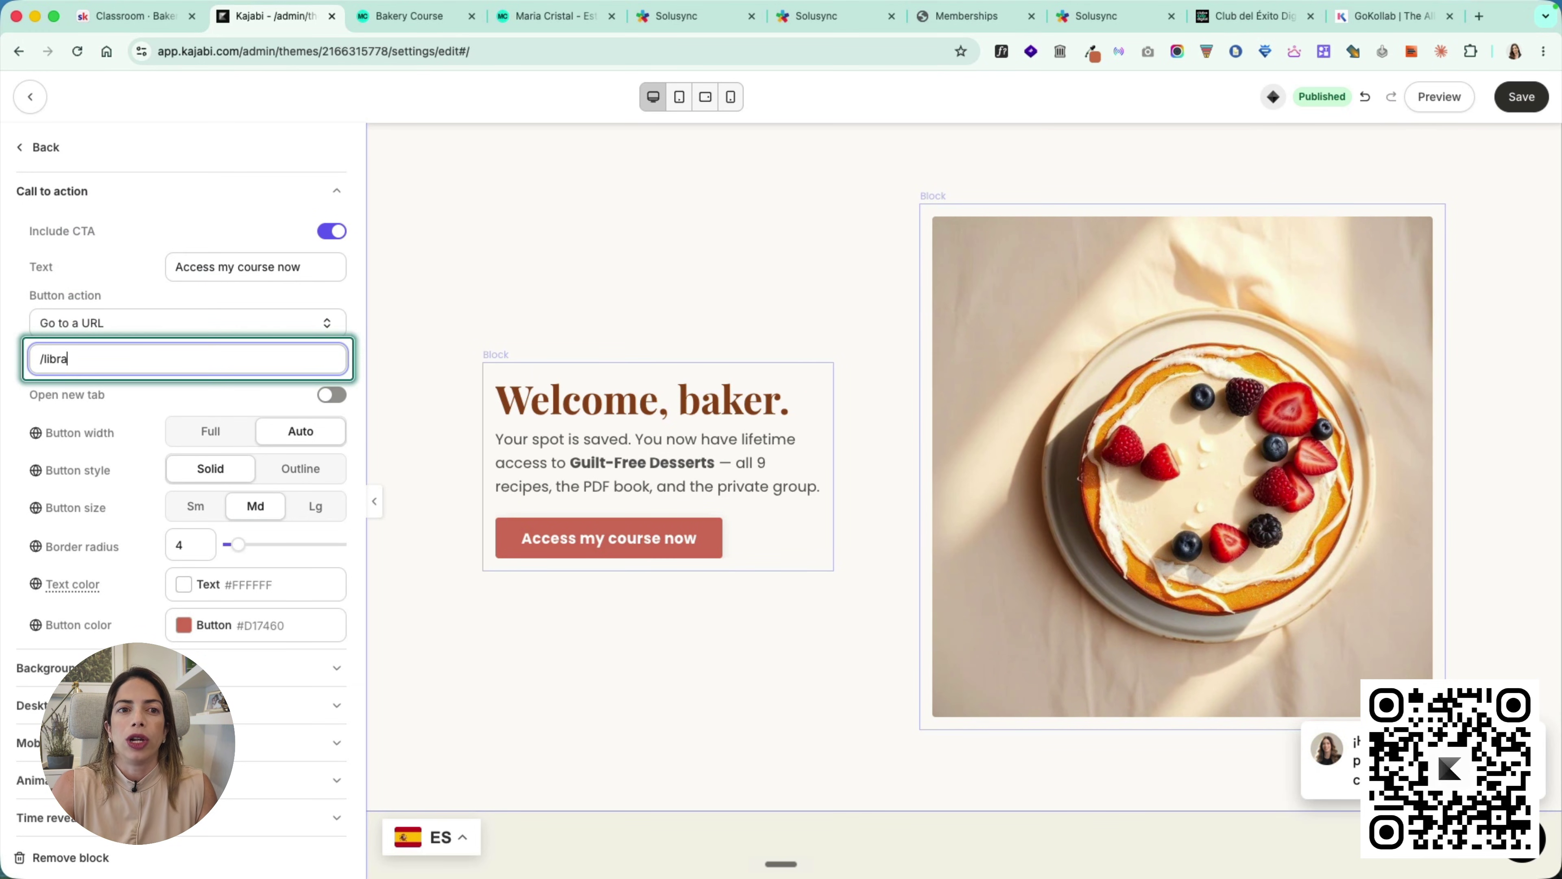
{"action": "type", "text": "ry"}
Step: Check where farasoacademy.com/library leads in a new browser tab and close that tab
{"action": "key", "text": "super+t"}
{"action": "type", "text": "farasoac"}
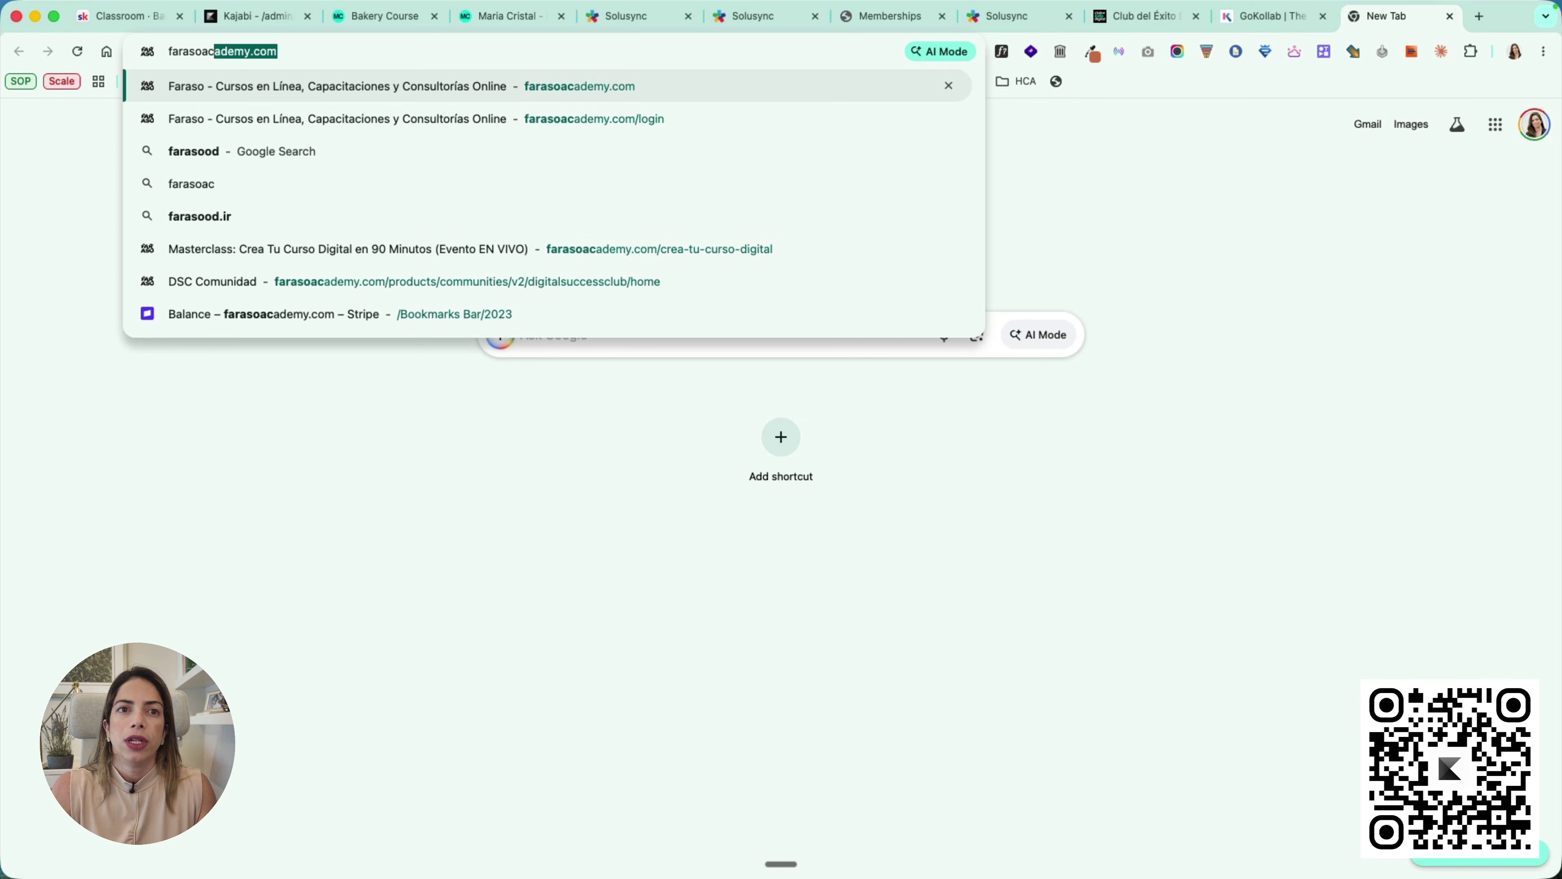
{"action": "type", "text": "ademy.com/library"}
{"action": "key", "text": "Return"}
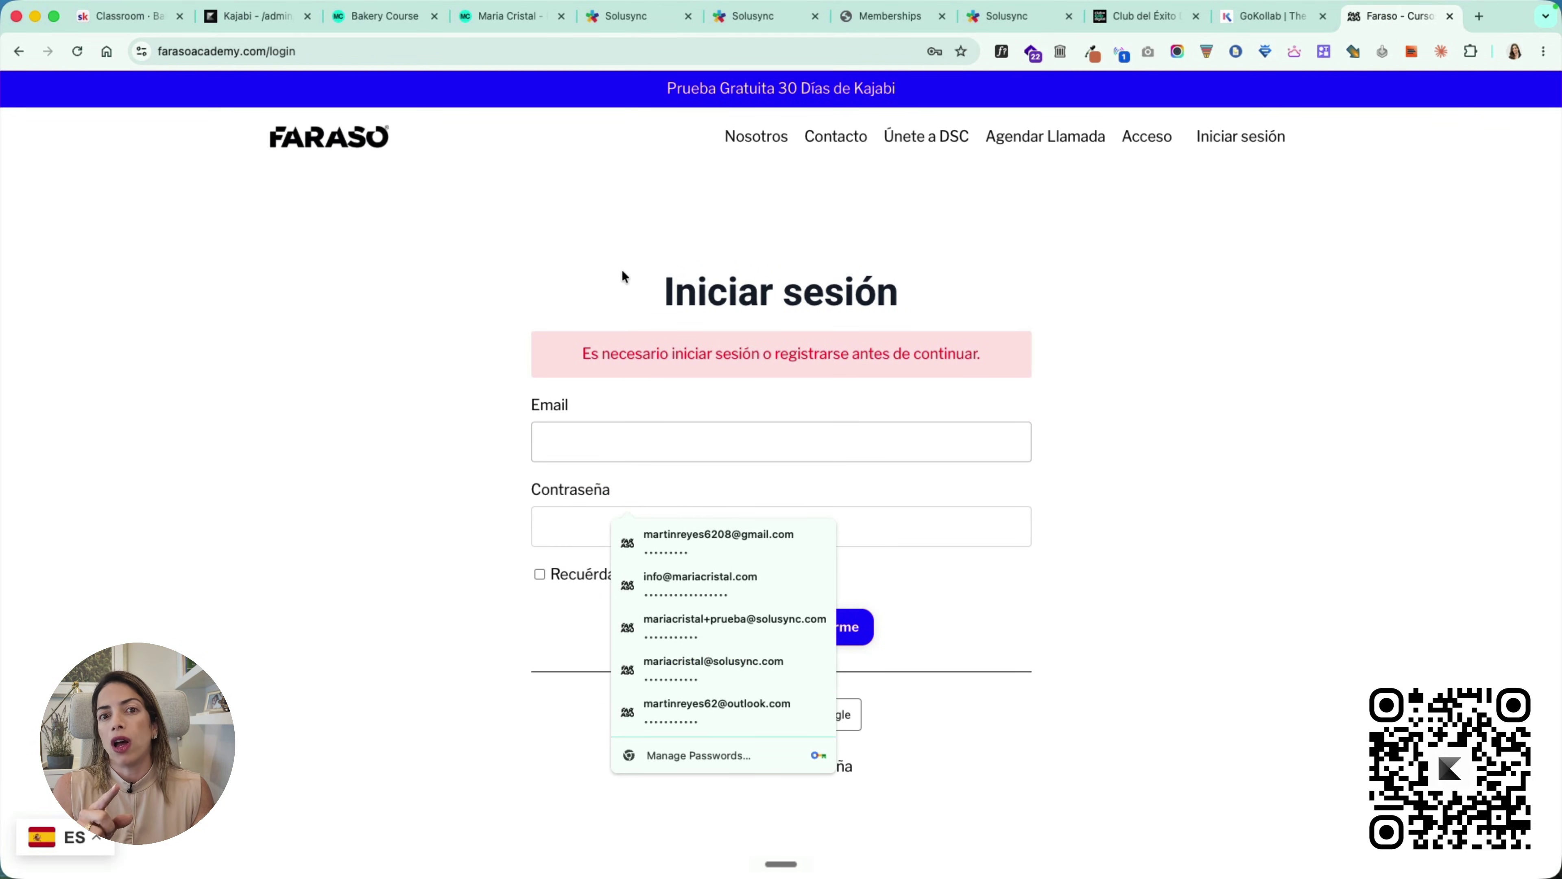
{"action": "key", "text": "super+w"}
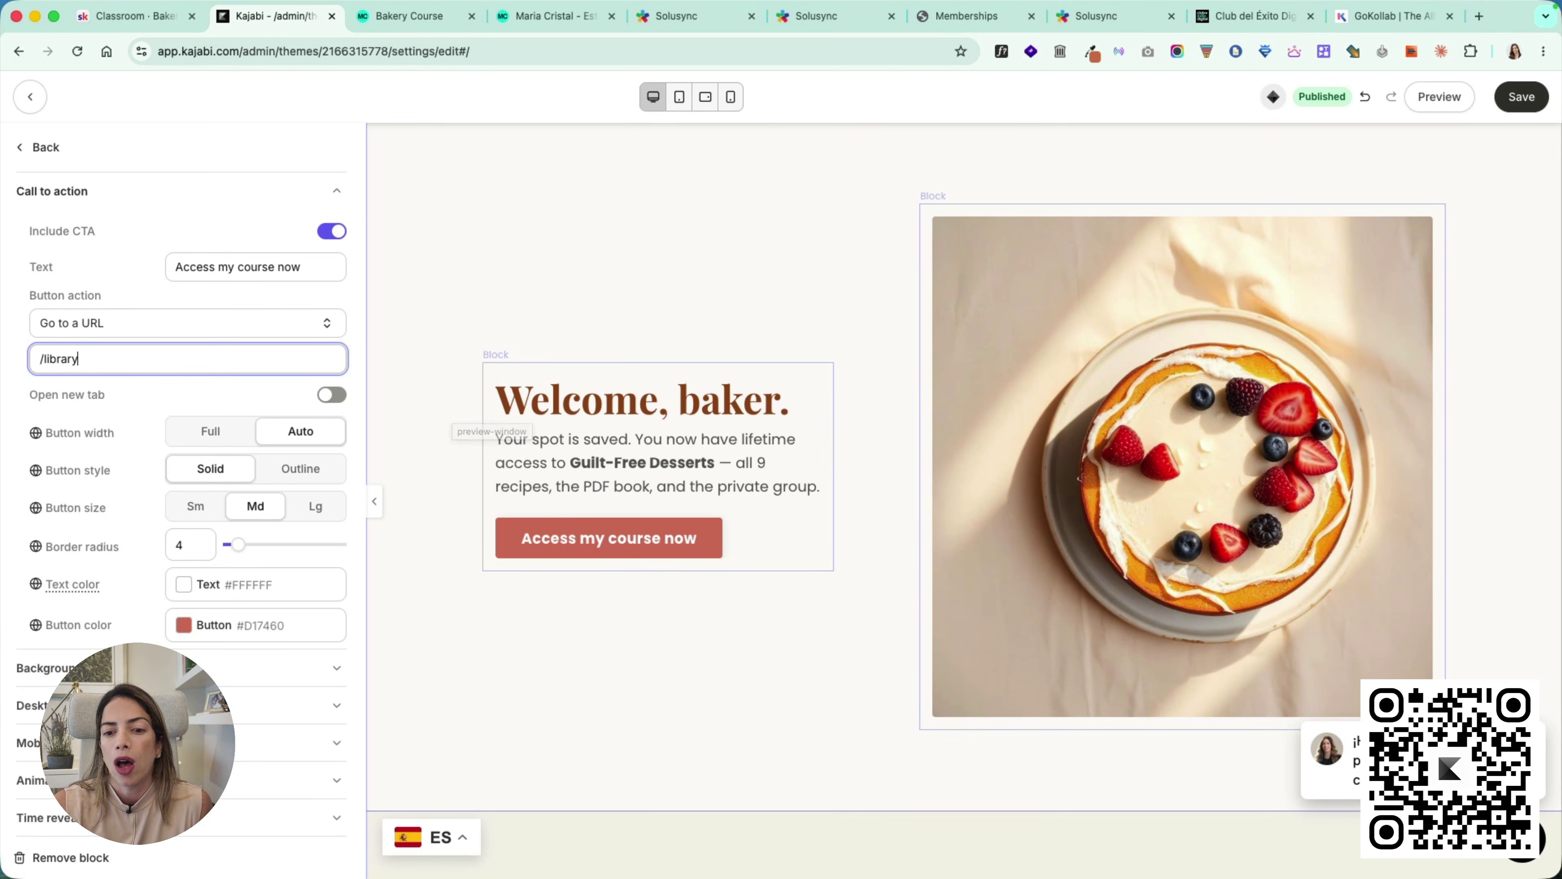
Step: Save the thank-you page design and exit the page editor
{"action": "scroll", "coordinate": [881, 541], "scroll_direction": "down", "scroll_amount": 5}
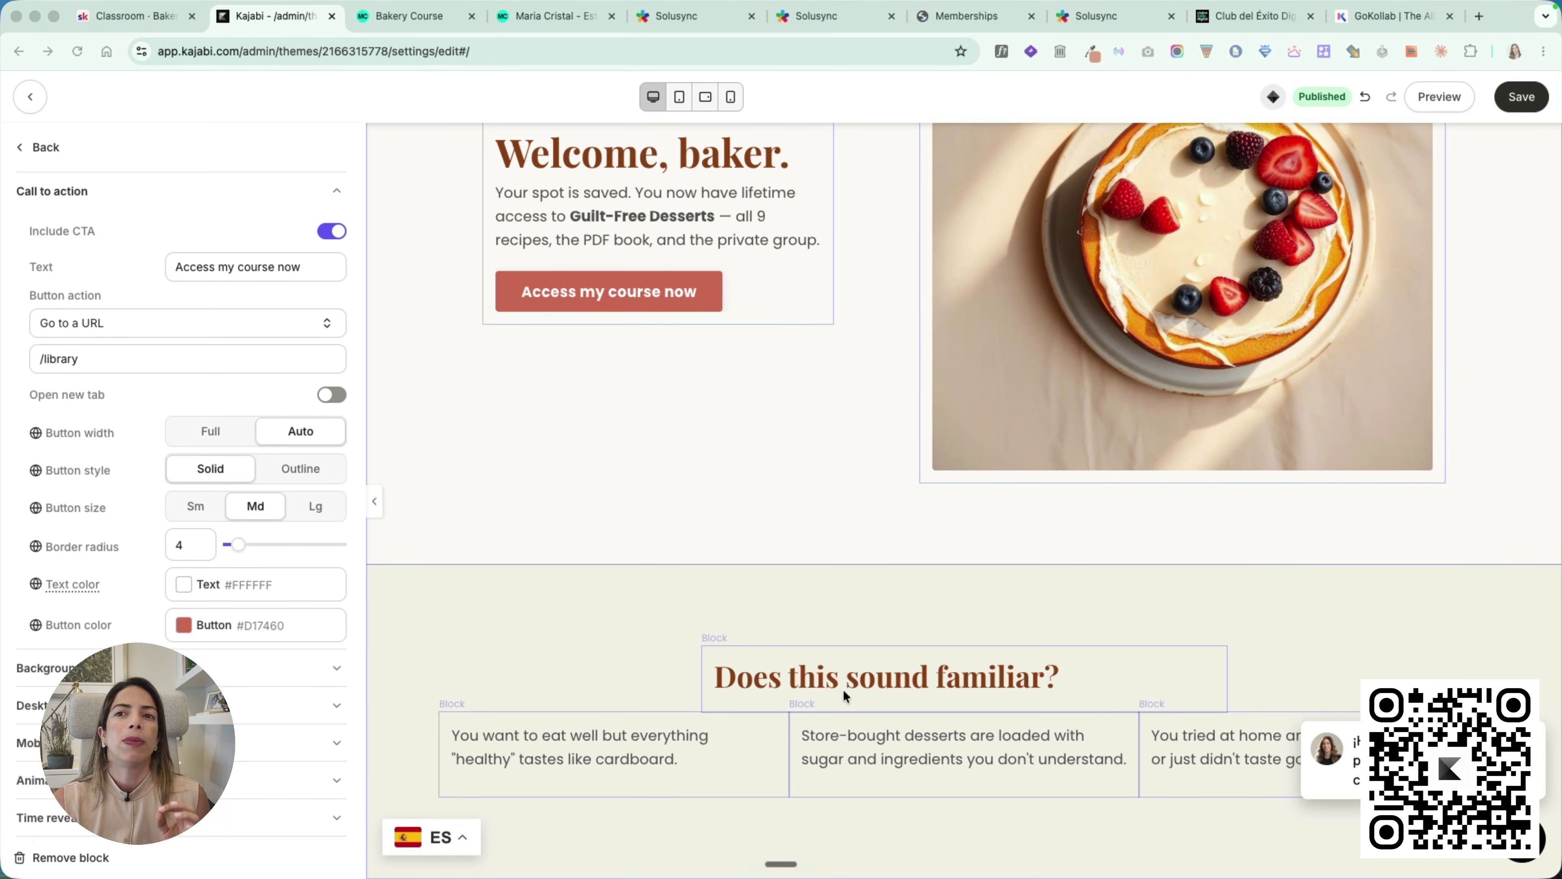
{"action": "scroll", "coordinate": [1107, 580], "scroll_direction": "up", "scroll_amount": 5}
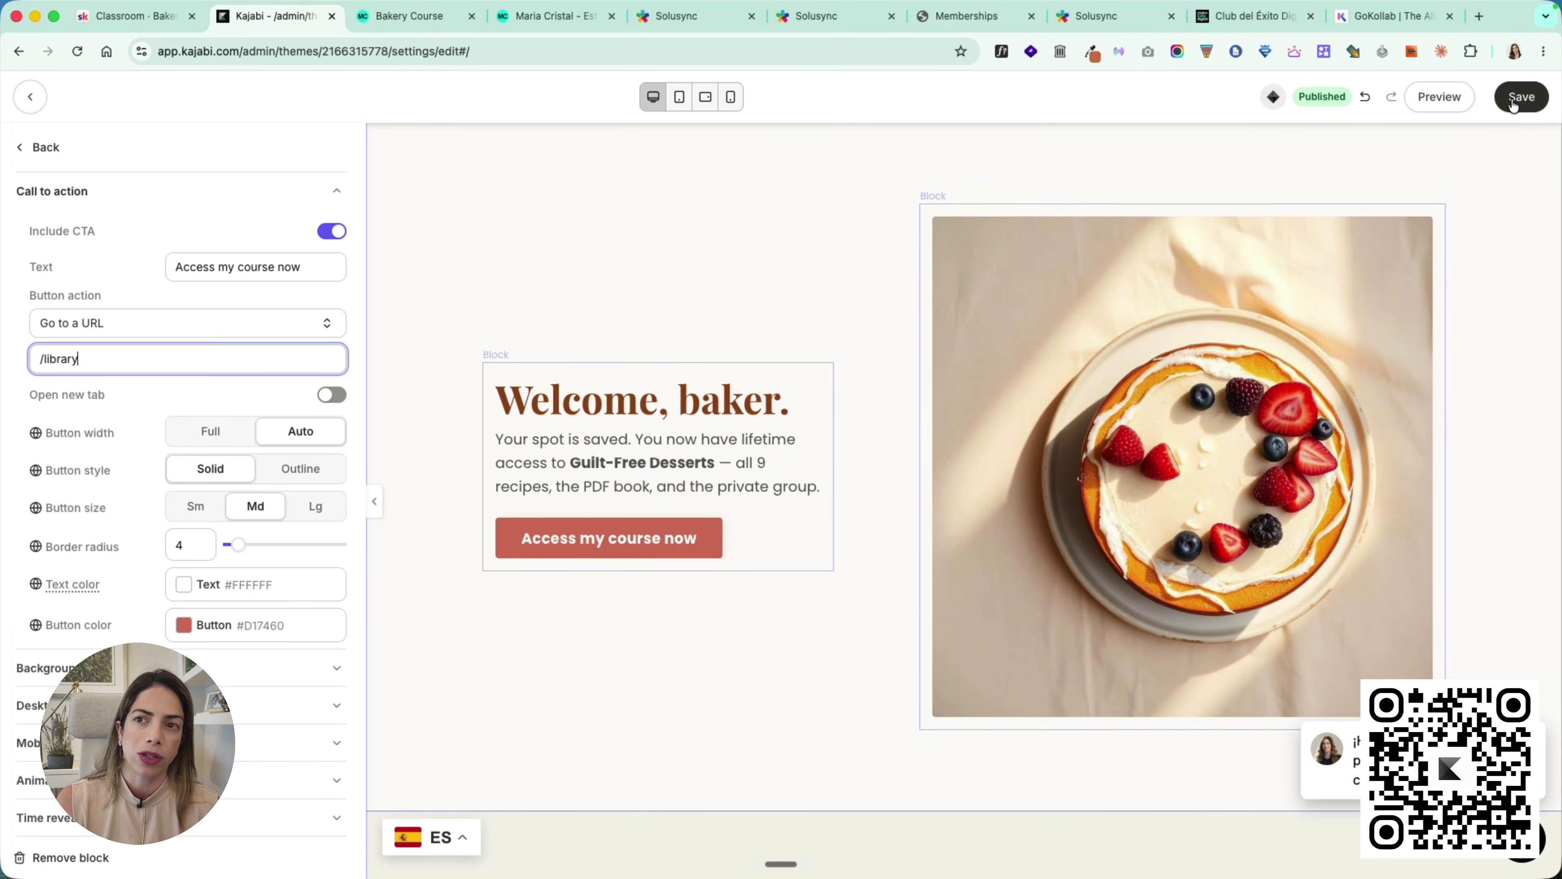
{"action": "left_click", "coordinate": [1506, 101]}
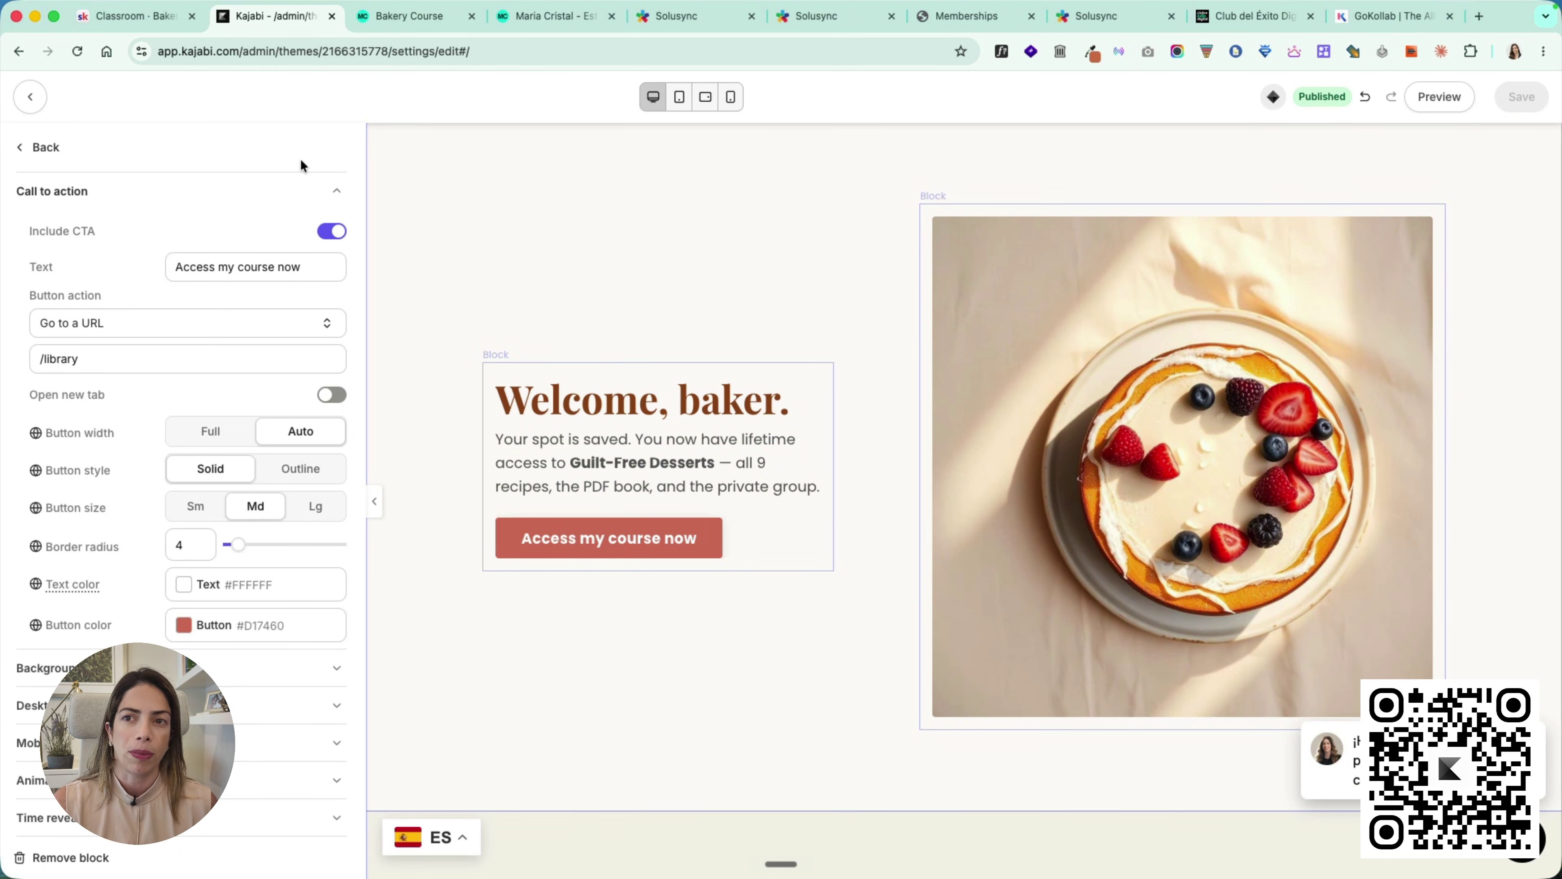
{"action": "left_click", "coordinate": [30, 97]}
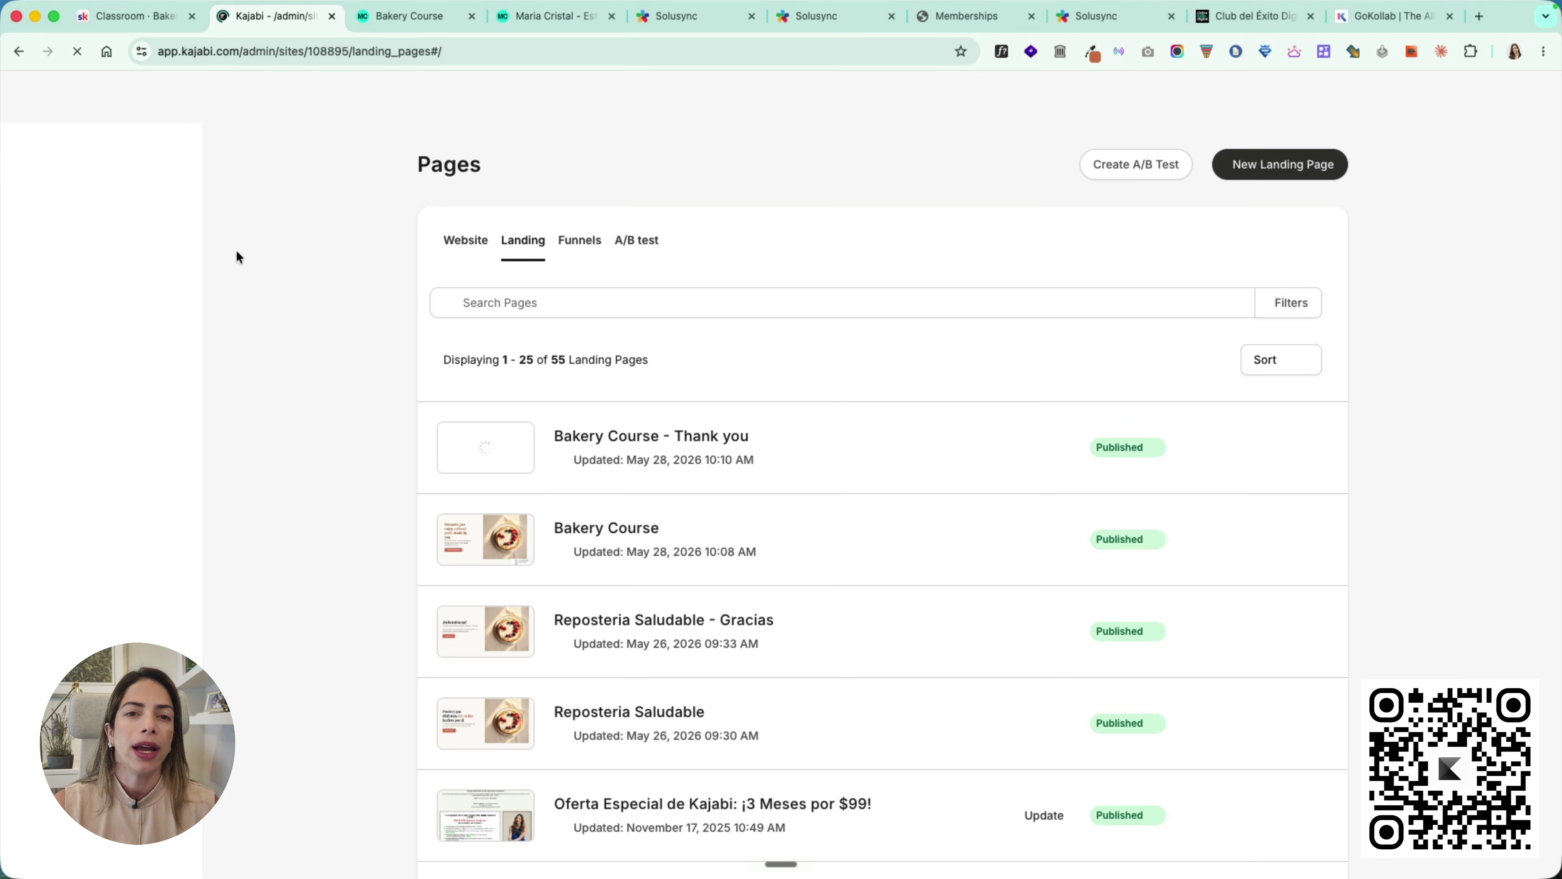
Step: Open the purchase flow settings of the offer Healthy Baking: Desserts You Can Actually Eat 47
{"action": "left_click", "coordinate": [115, 213]}
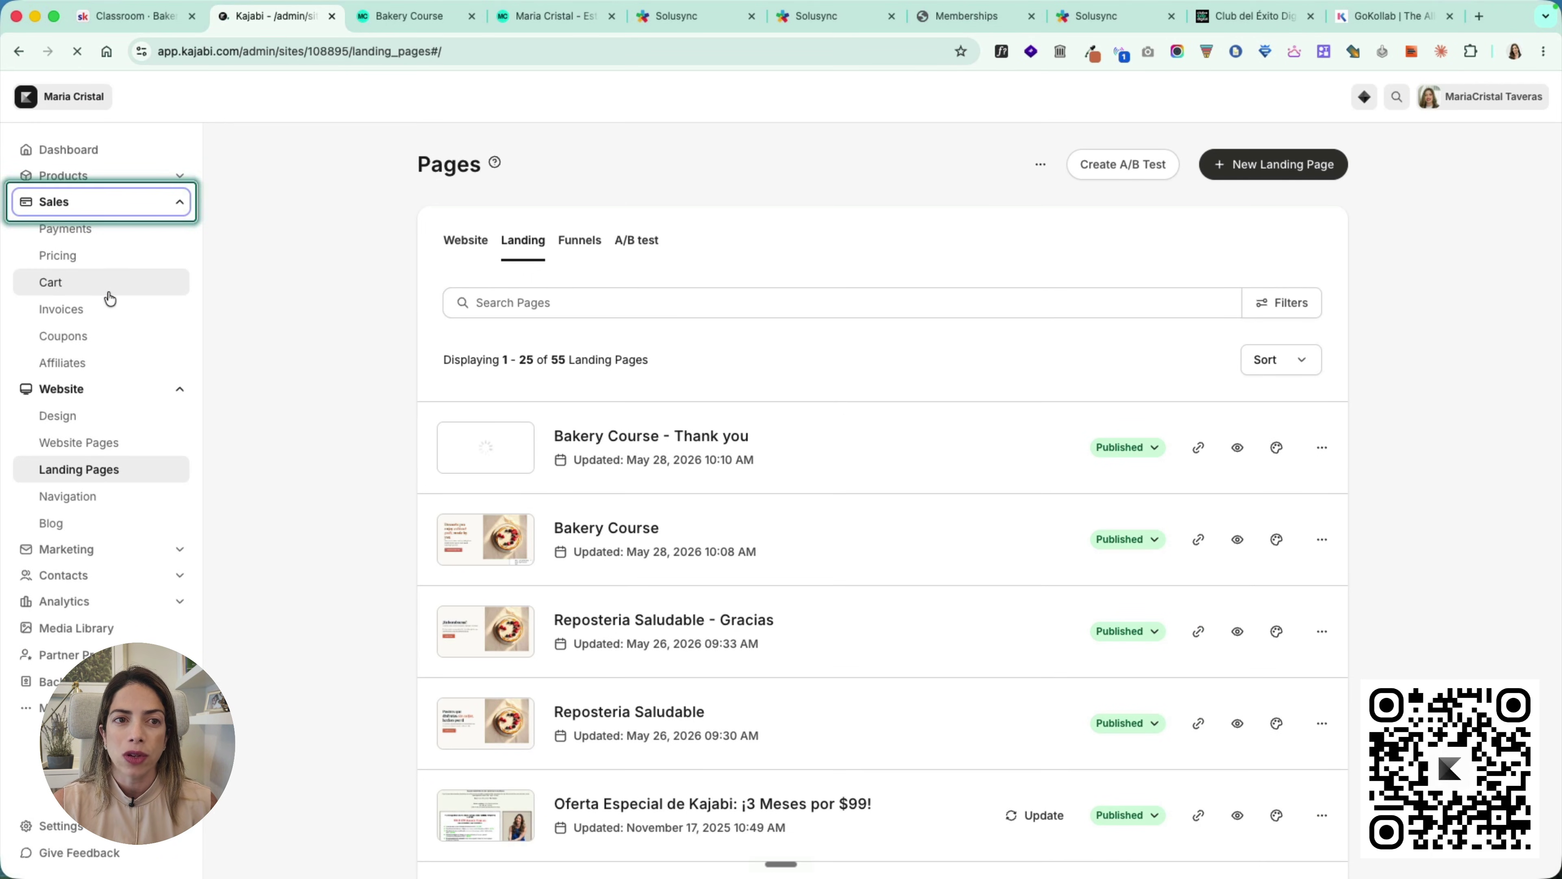
{"action": "left_click", "coordinate": [93, 255]}
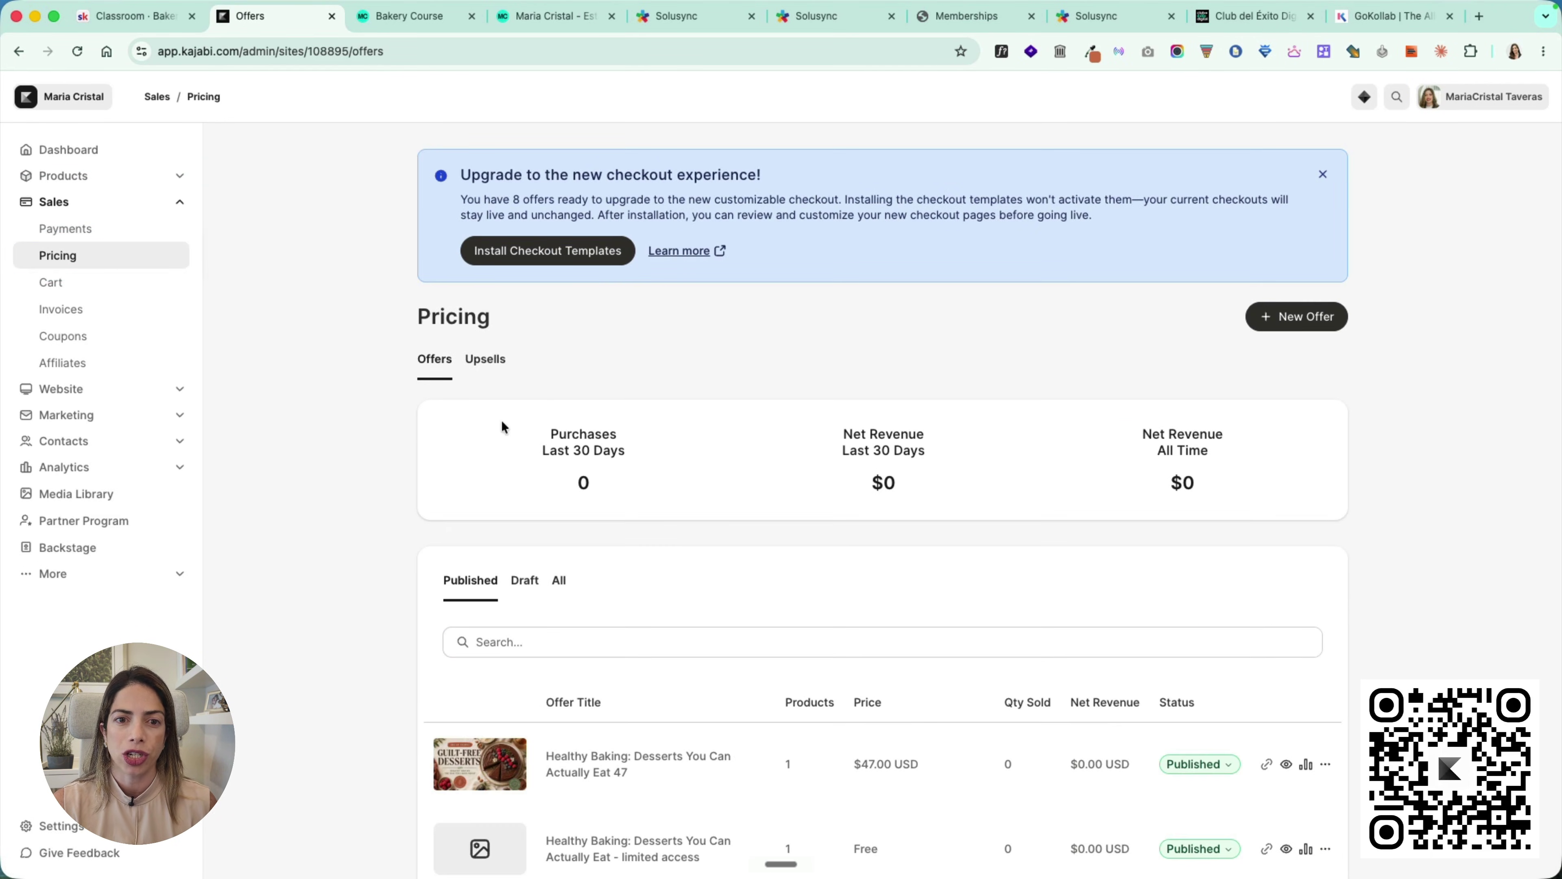
{"action": "left_click", "coordinate": [561, 761]}
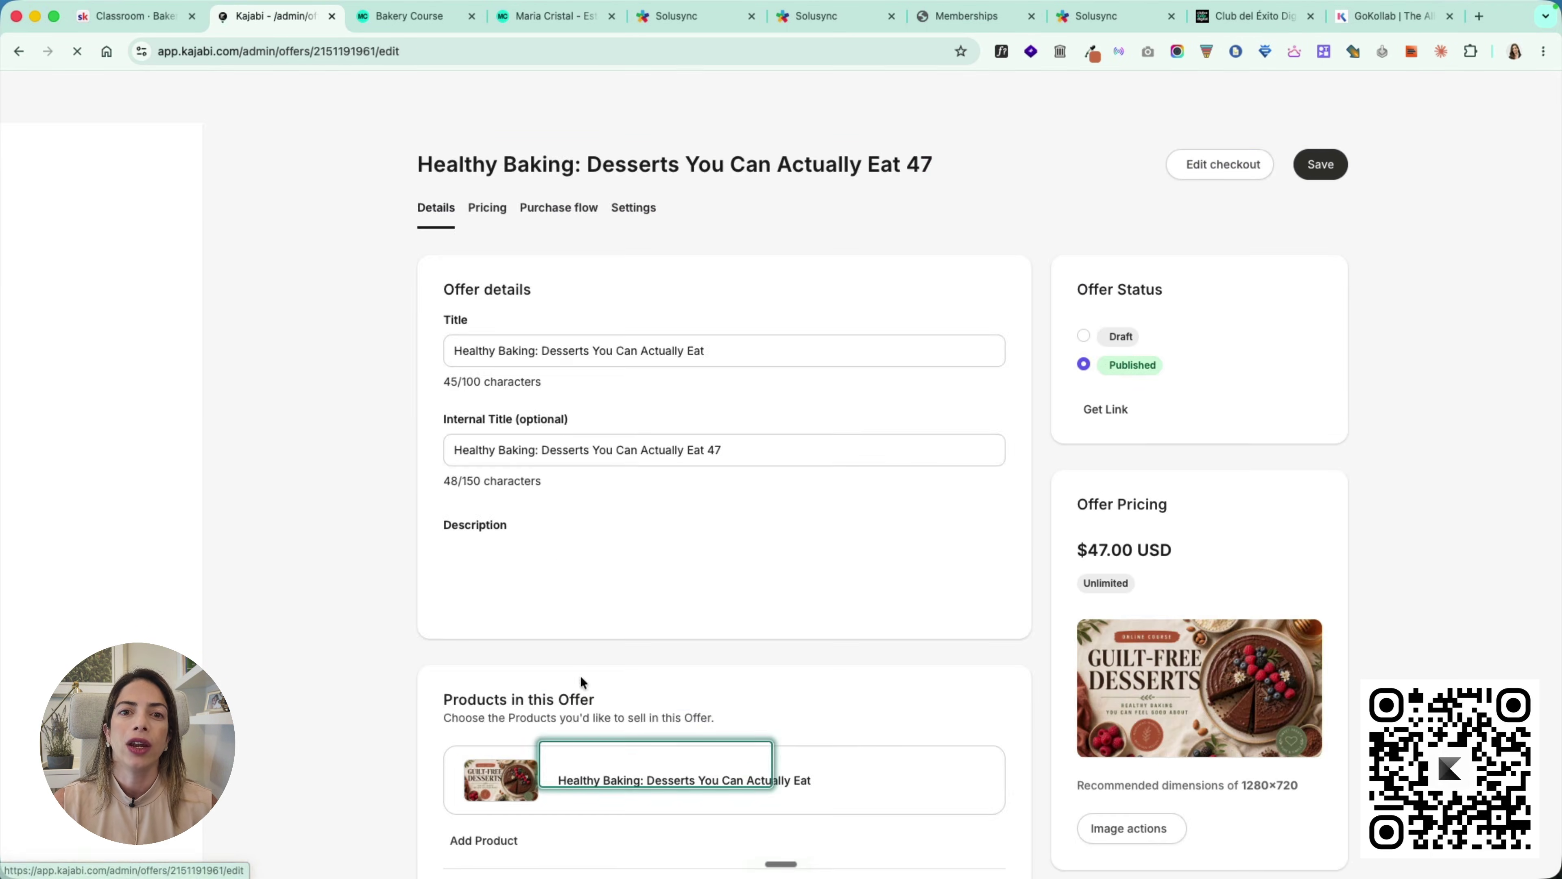
{"action": "left_click", "coordinate": [583, 220]}
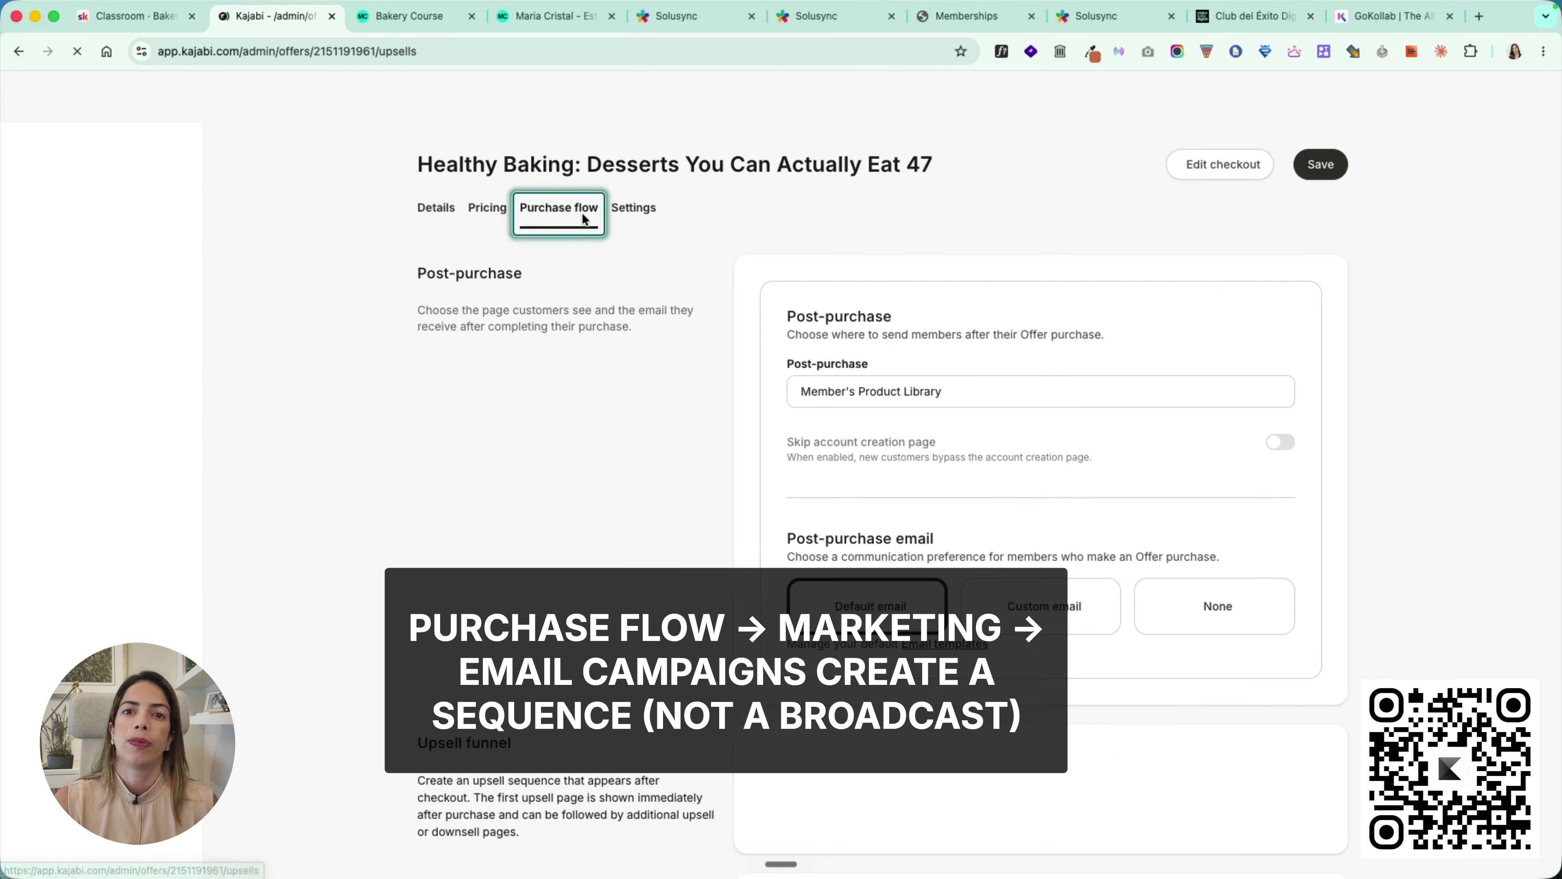
Step: Set the offer's post-purchase destination to the existing landing page Bakery Course - Thank you and save the offer
{"action": "left_click", "coordinate": [926, 393]}
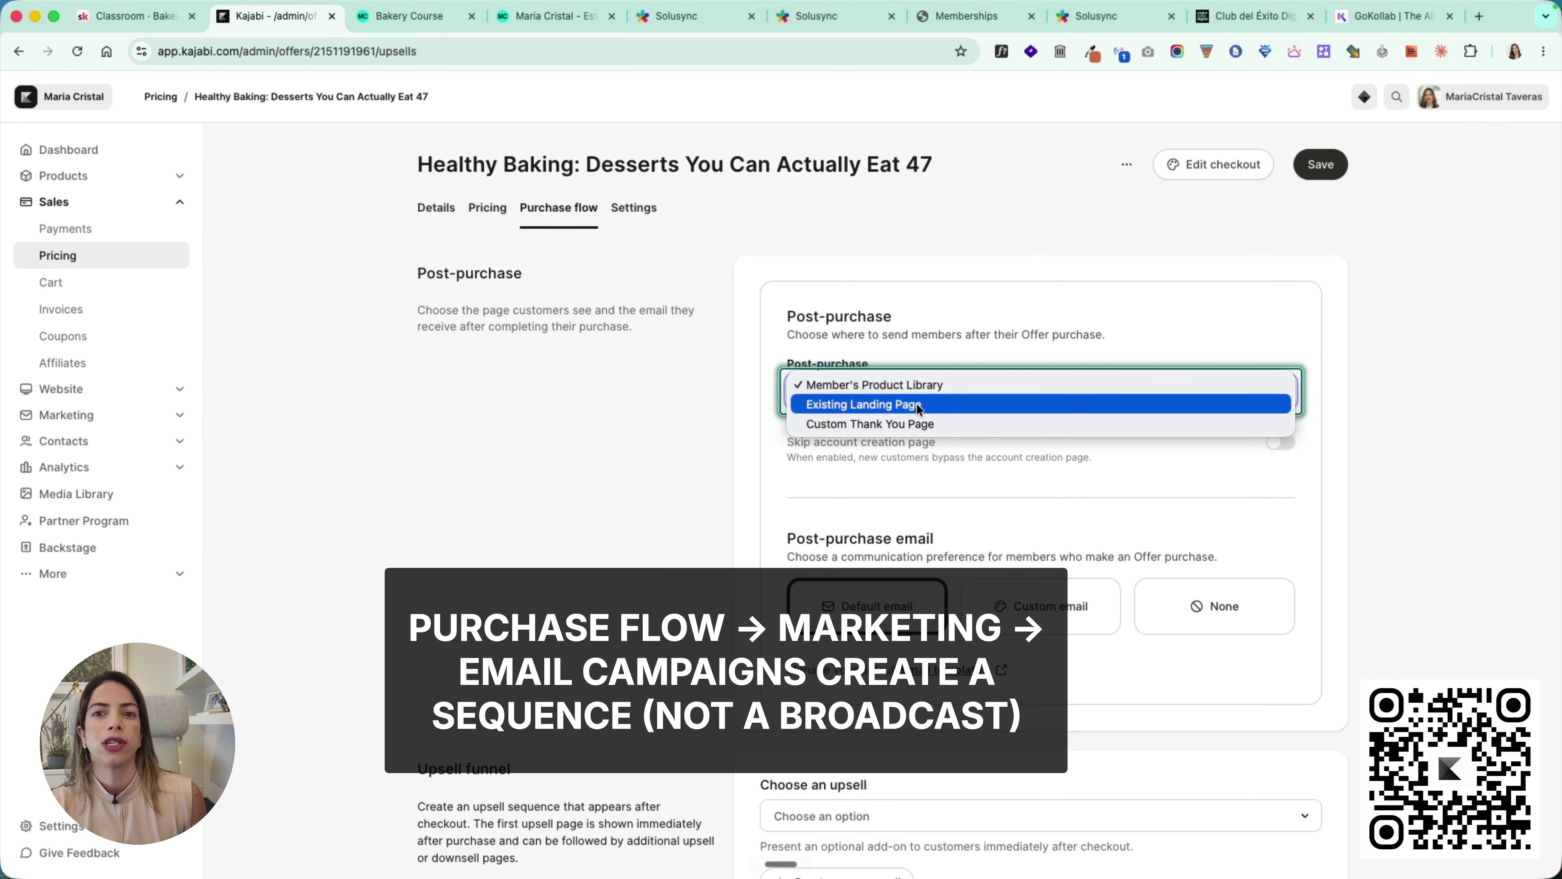
{"action": "left_click", "coordinate": [919, 405]}
{"action": "left_click", "coordinate": [908, 470]}
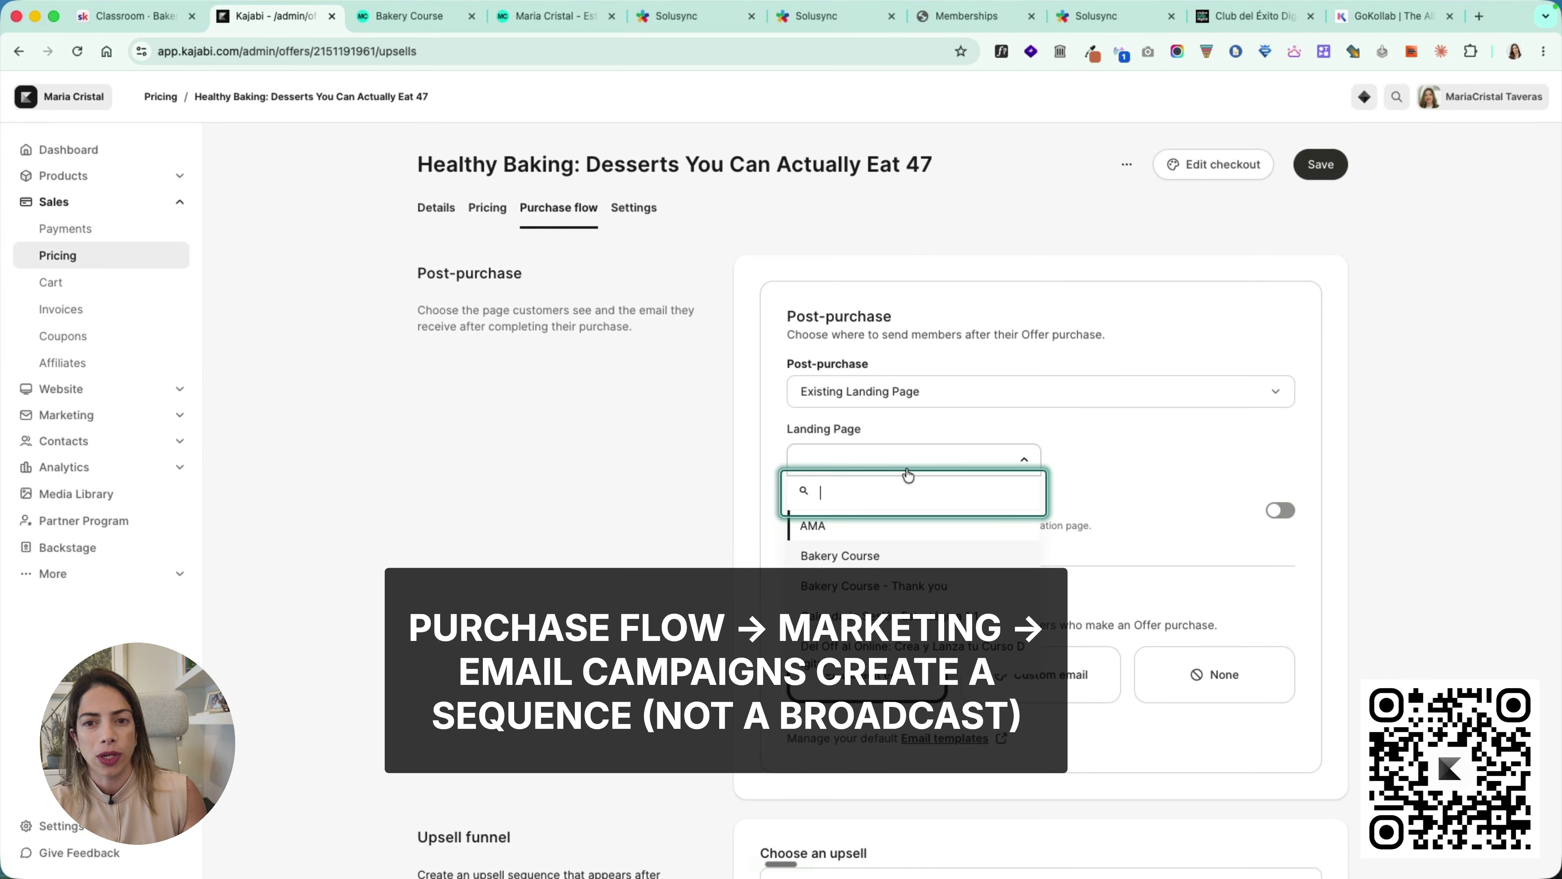
{"action": "left_click", "coordinate": [923, 584]}
{"action": "scroll", "coordinate": [930, 607], "scroll_direction": "down", "scroll_amount": 7}
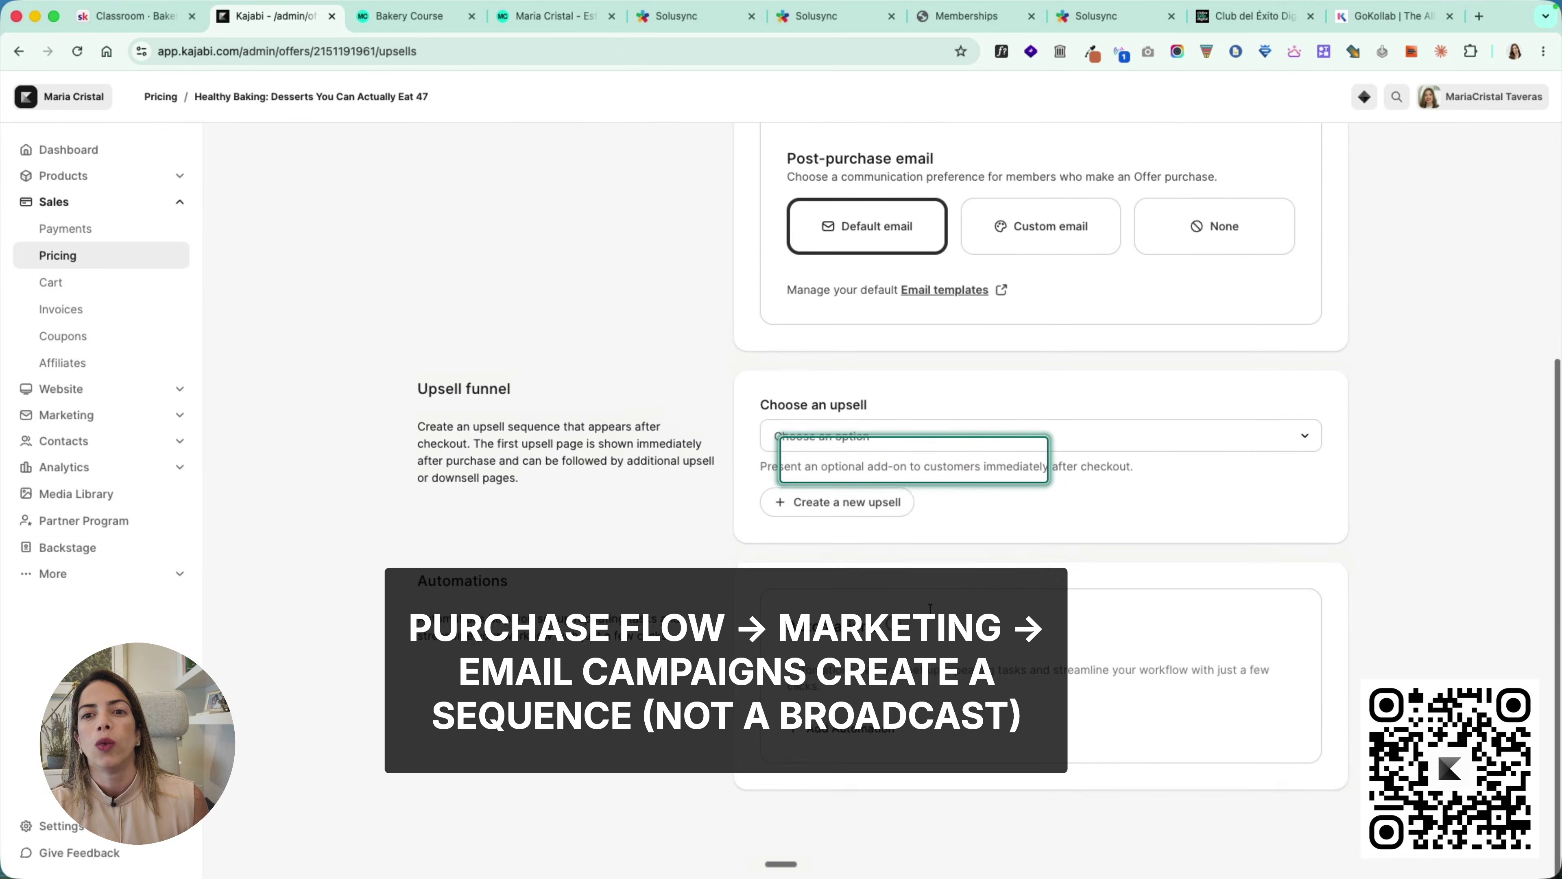
{"action": "scroll", "coordinate": [930, 607], "scroll_direction": "up", "scroll_amount": 7}
{"action": "left_click", "coordinate": [1321, 163]}
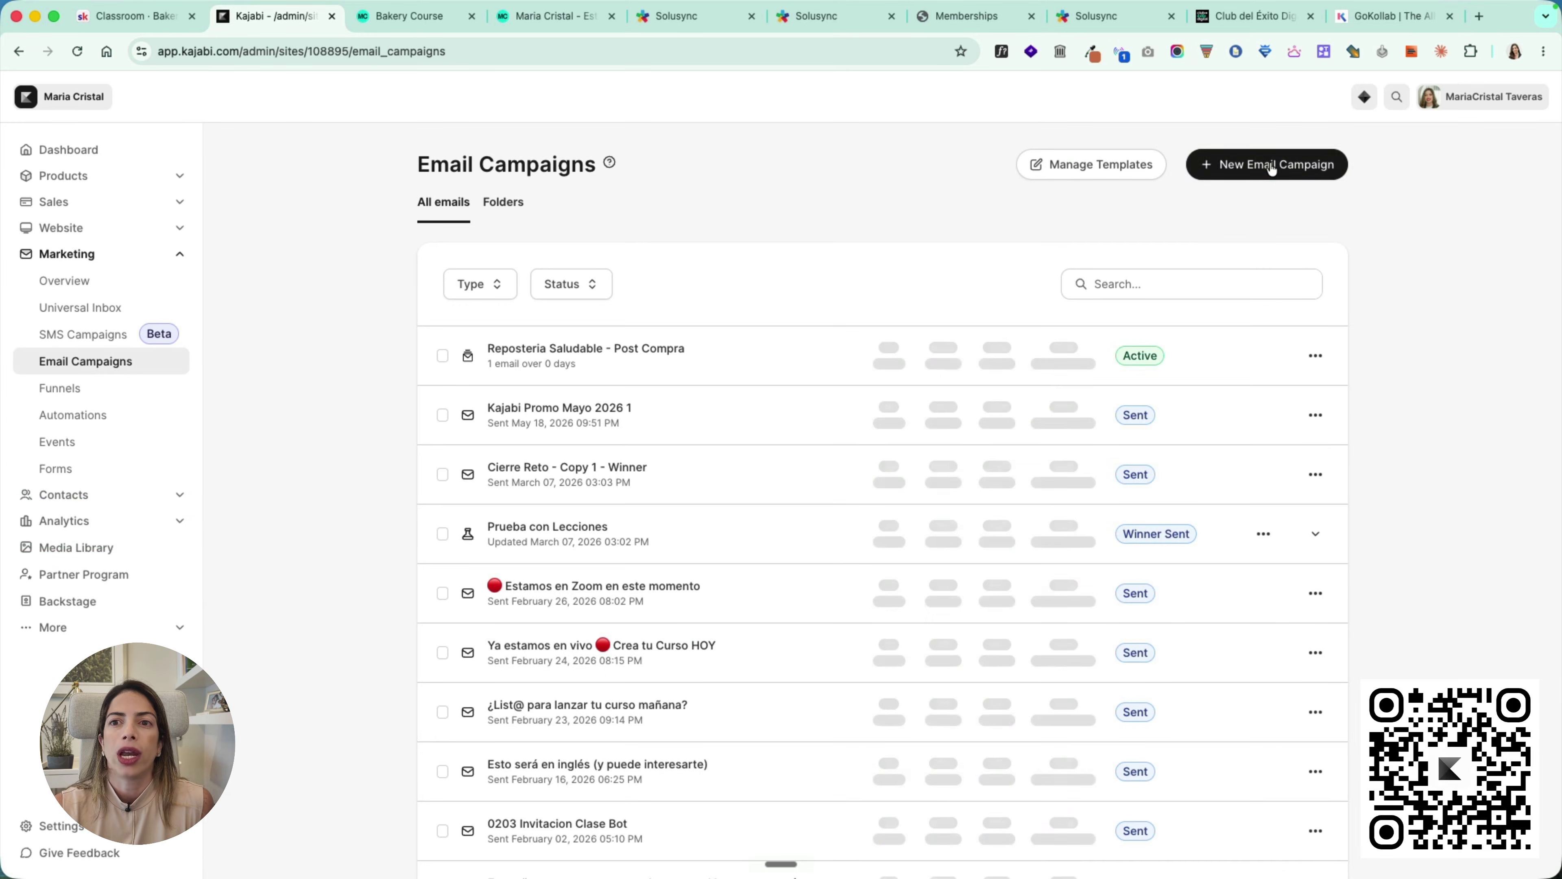
Step: Create a new email sequence campaign titled "Bakery Course Post-Purchase"
{"action": "left_click", "coordinate": [1272, 169]}
{"action": "left_click", "coordinate": [892, 316]}
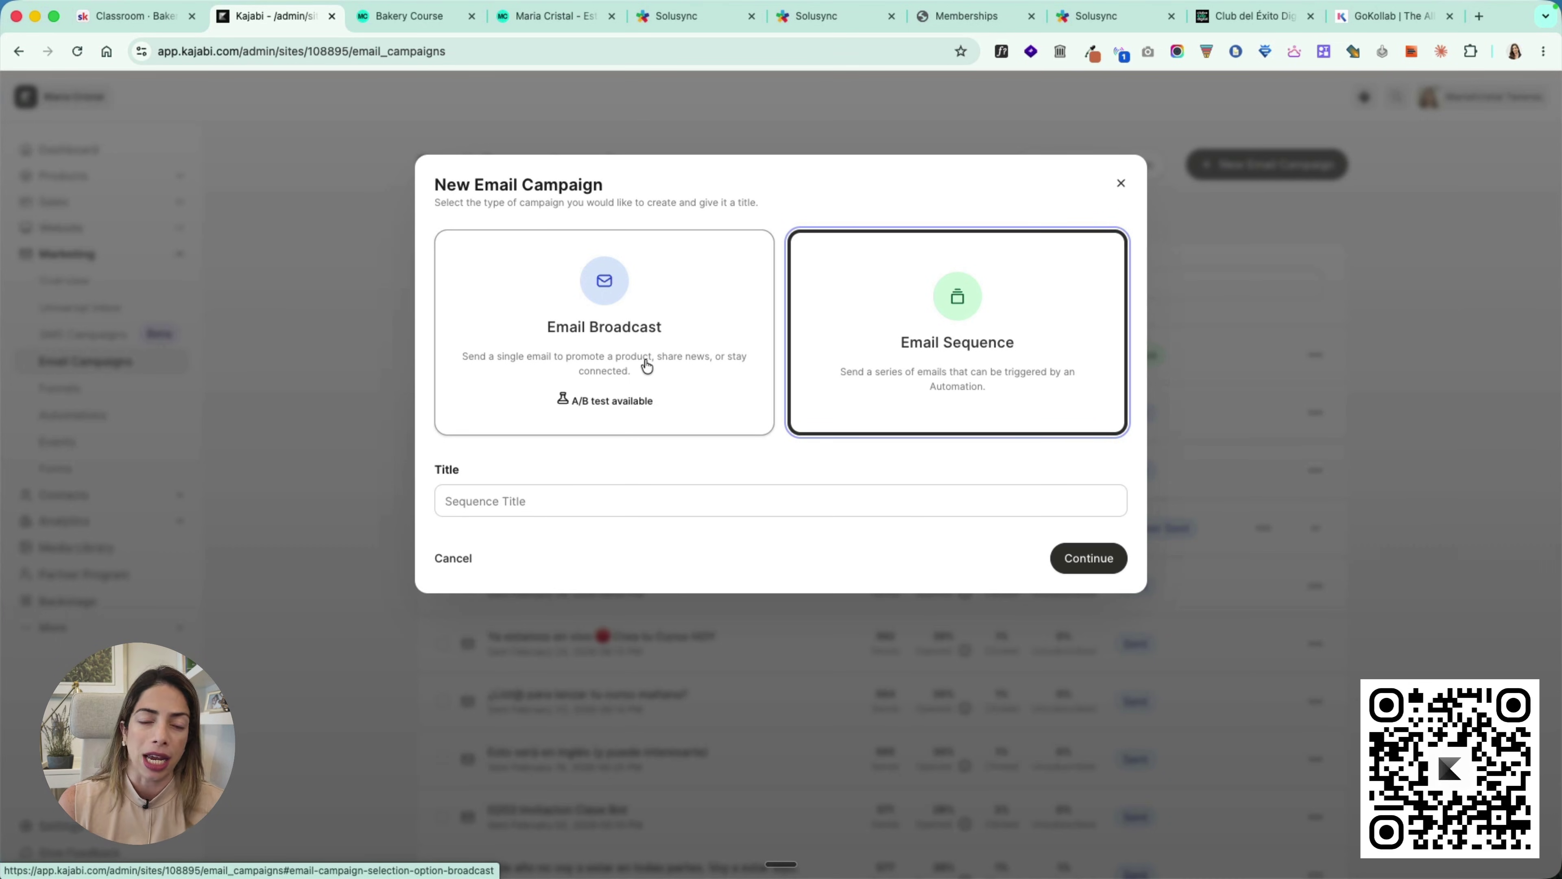
{"action": "left_click", "coordinate": [587, 499]}
{"action": "type", "text": "Bakery Course Post-Purch"}
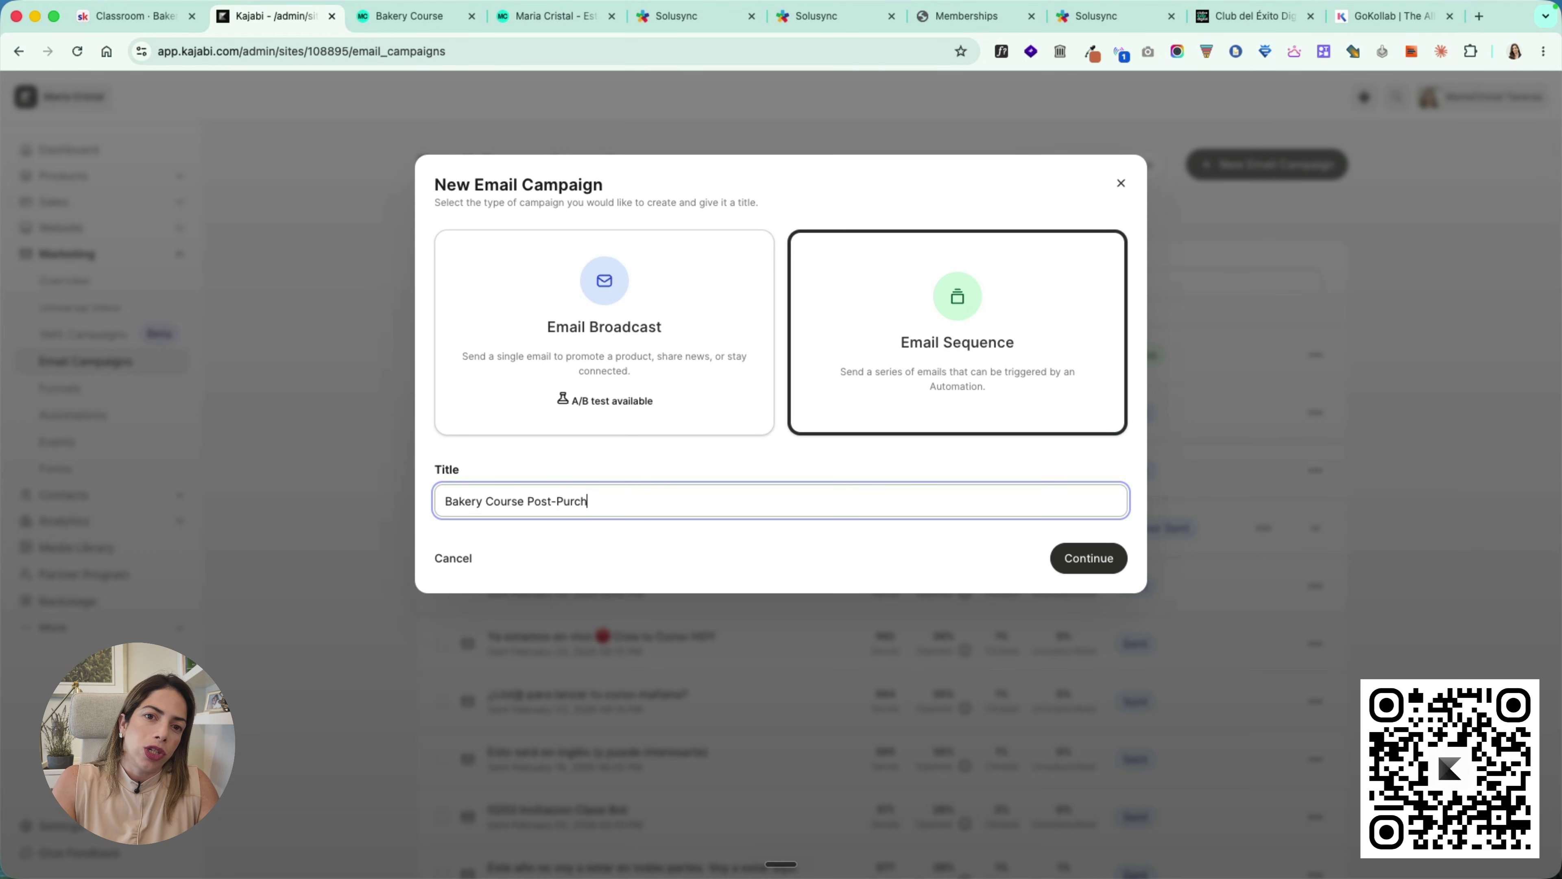
{"action": "type", "text": "ase"}
{"action": "left_click", "coordinate": [1100, 547]}
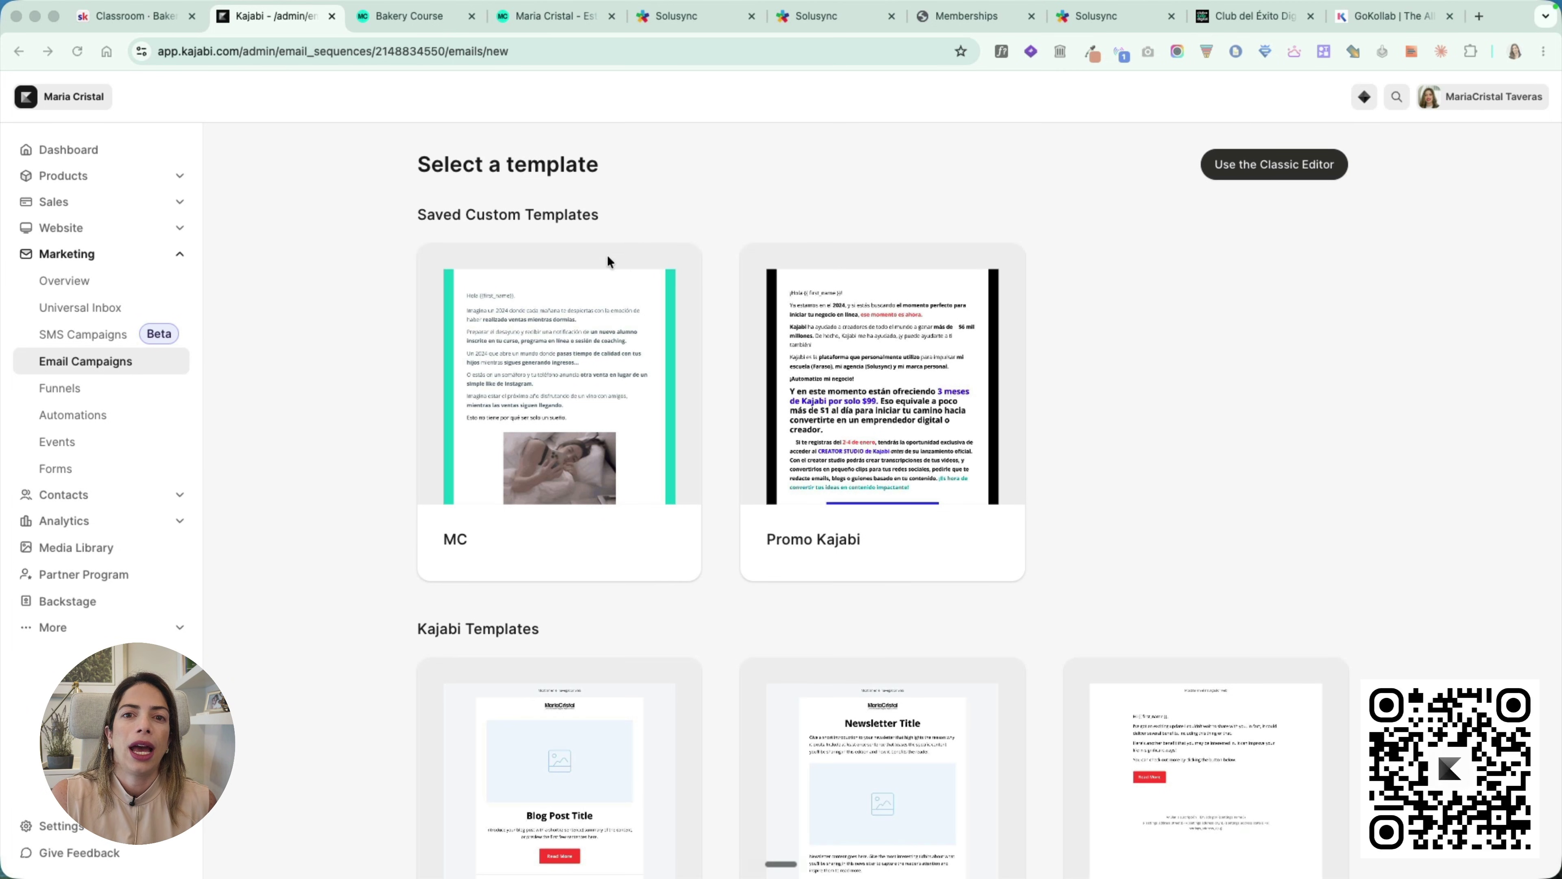
Step: Create the sequence's first email from the Simple Text template with the title "Post-Purchase Bakery"
{"action": "scroll", "coordinate": [975, 337], "scroll_direction": "down", "scroll_amount": 10}
{"action": "scroll", "coordinate": [966, 503], "scroll_direction": "down", "scroll_amount": 15}
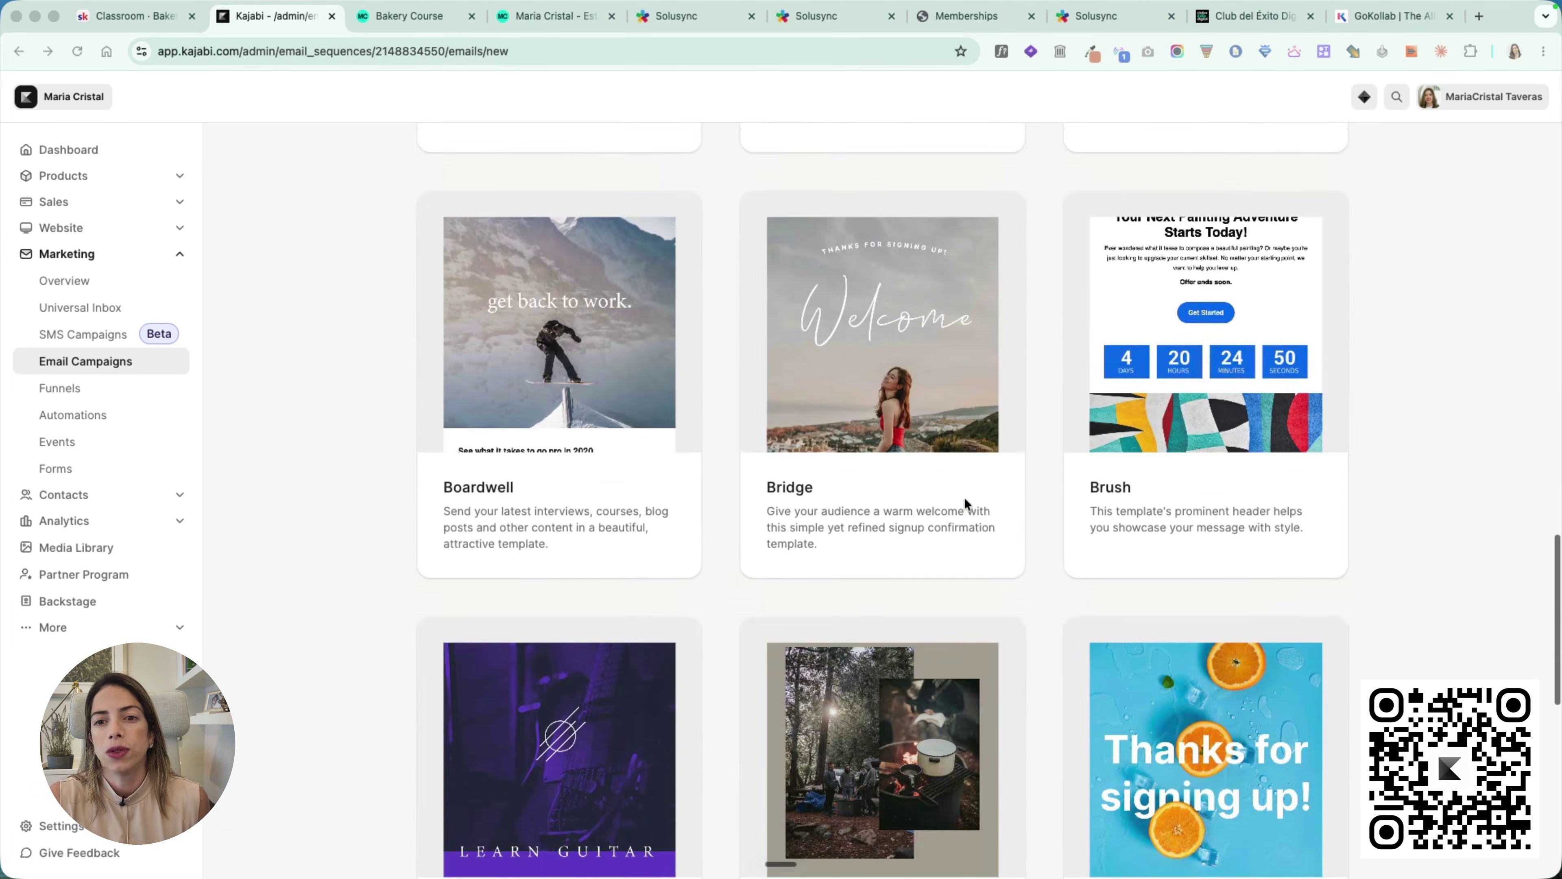
{"action": "scroll", "coordinate": [965, 503], "scroll_direction": "up", "scroll_amount": 10}
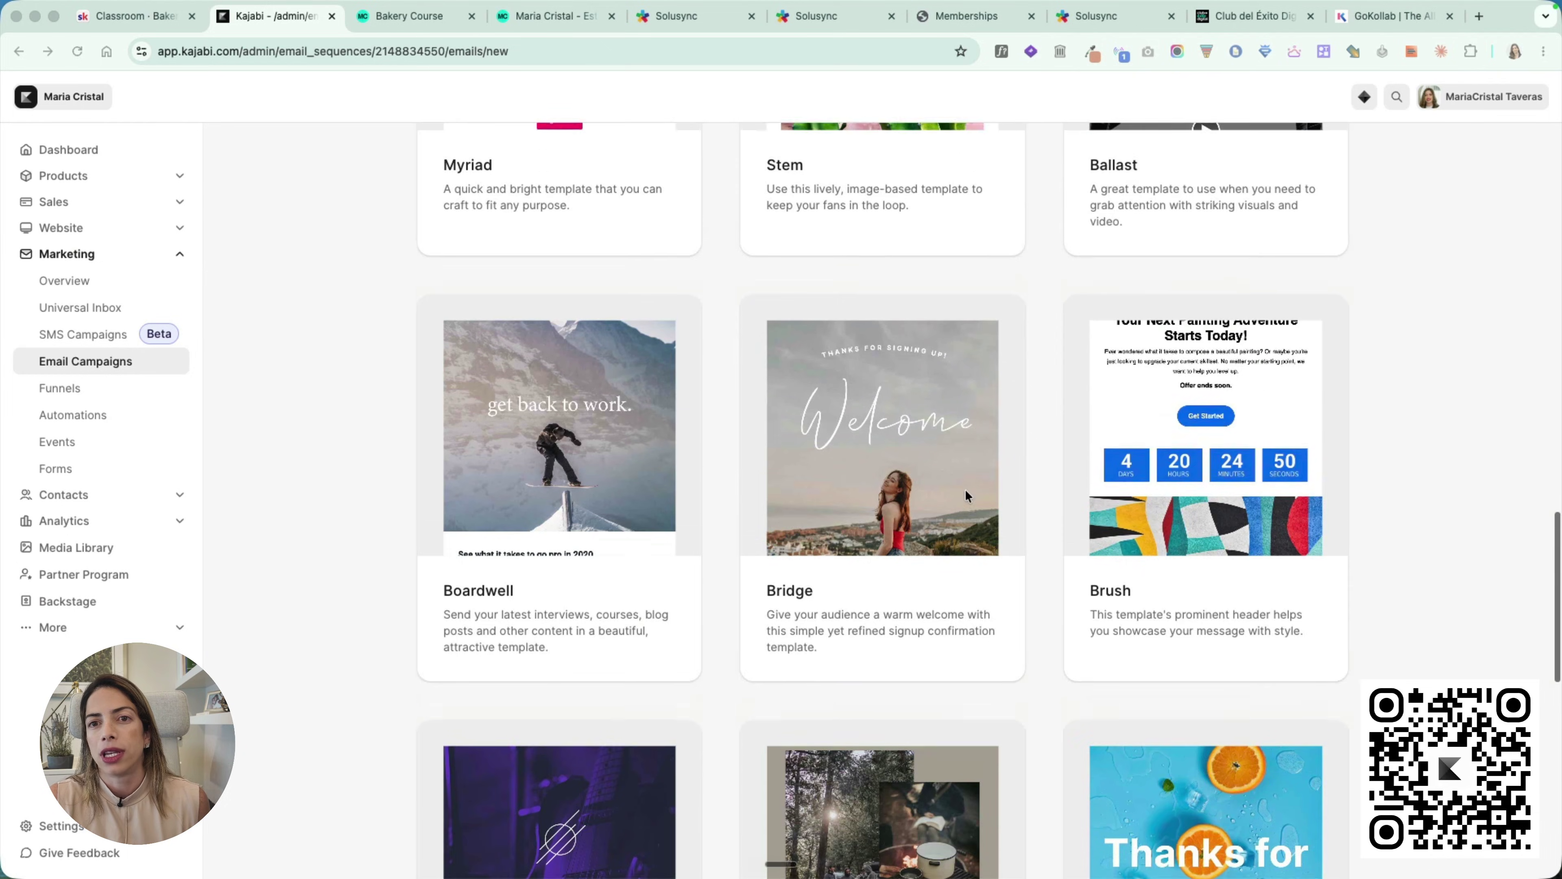
{"action": "scroll", "coordinate": [966, 495], "scroll_direction": "up", "scroll_amount": 10}
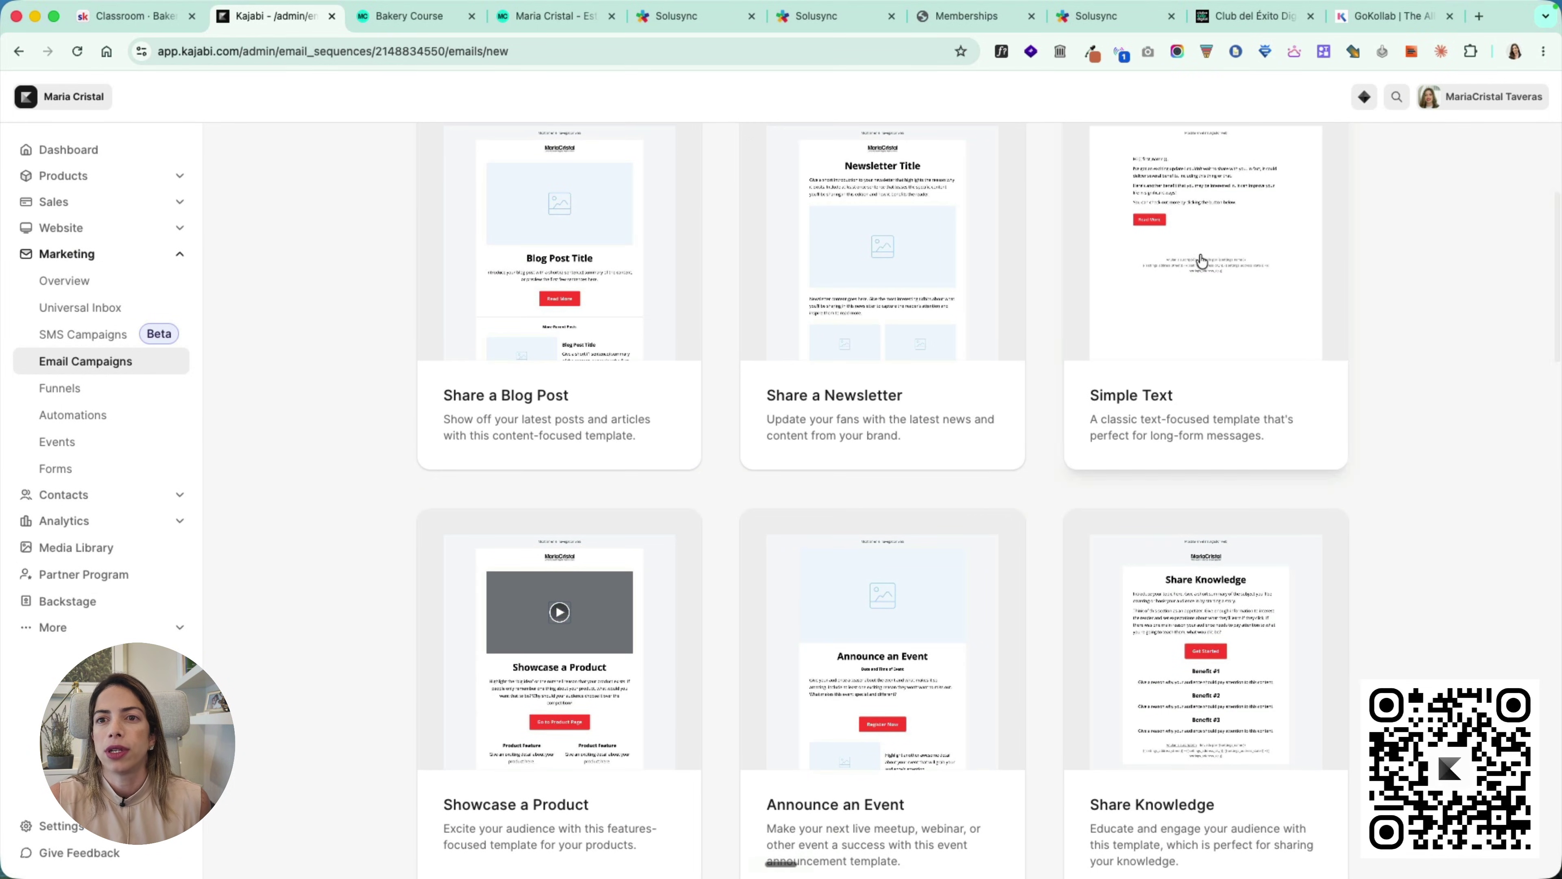
{"action": "scroll", "coordinate": [1196, 271], "scroll_direction": "up", "scroll_amount": 3}
{"action": "left_click", "coordinate": [1163, 456]}
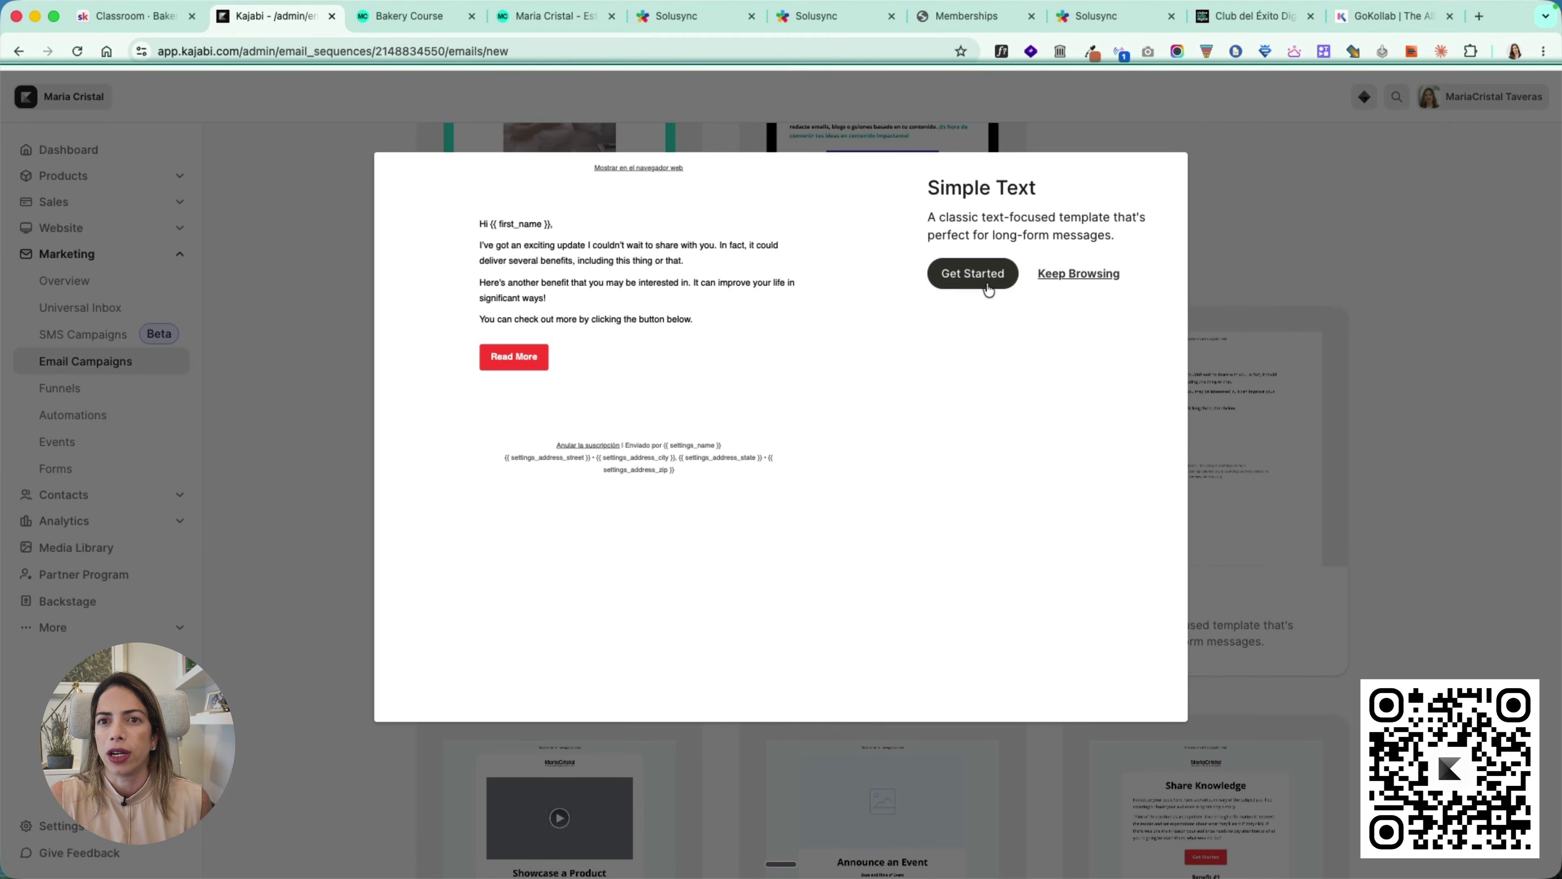
{"action": "left_click", "coordinate": [976, 269]}
{"action": "left_click", "coordinate": [956, 275]}
{"action": "type", "text": "Post"}
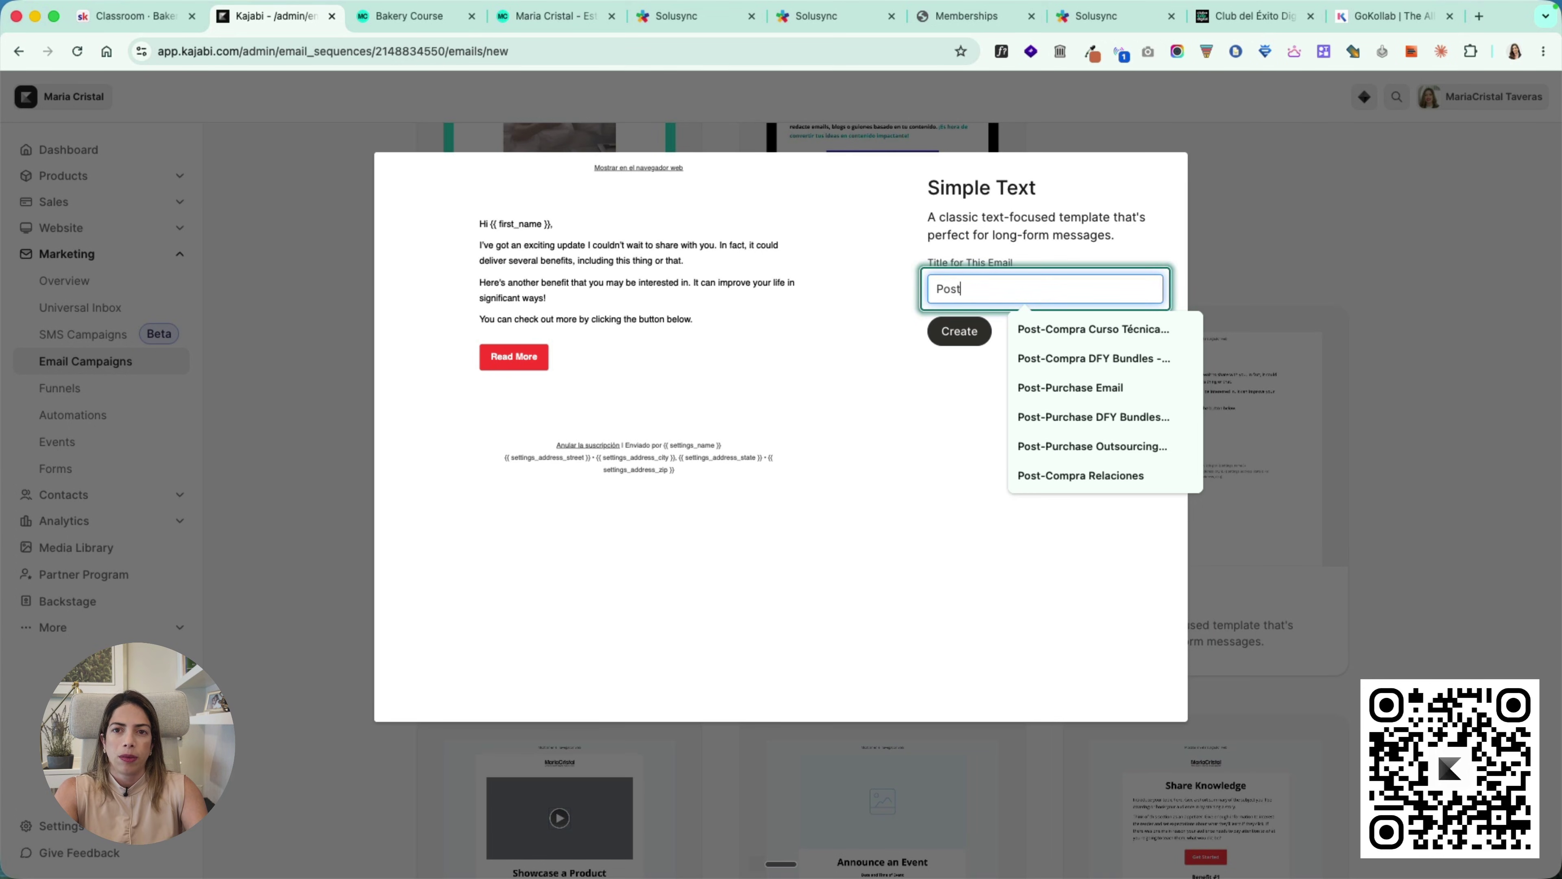
{"action": "type", "text": "-Purchase Bakery"}
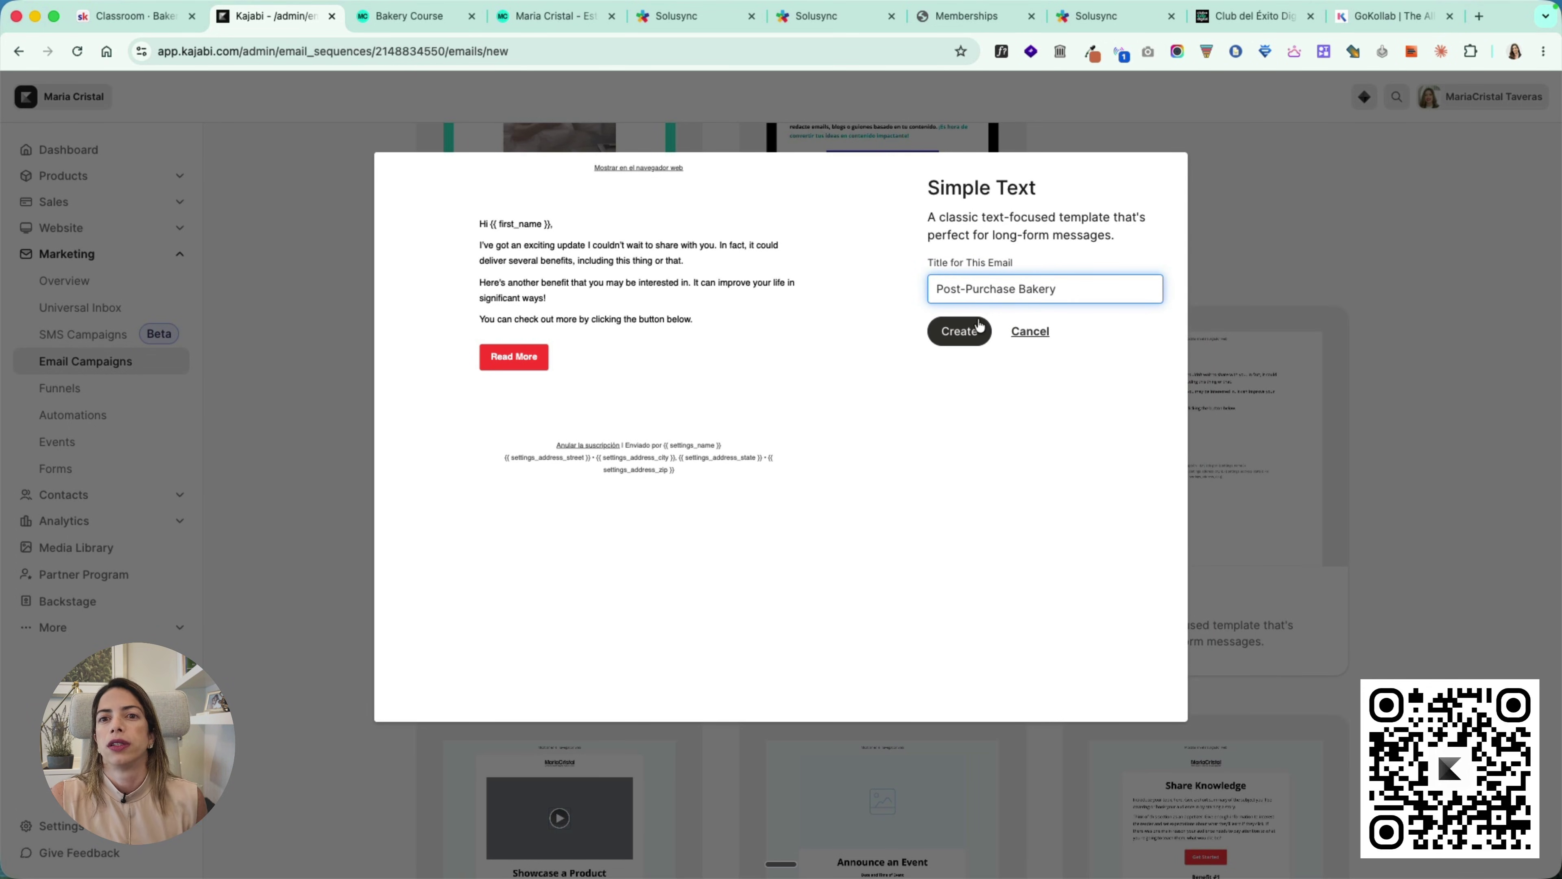
{"action": "left_click", "coordinate": [959, 331]}
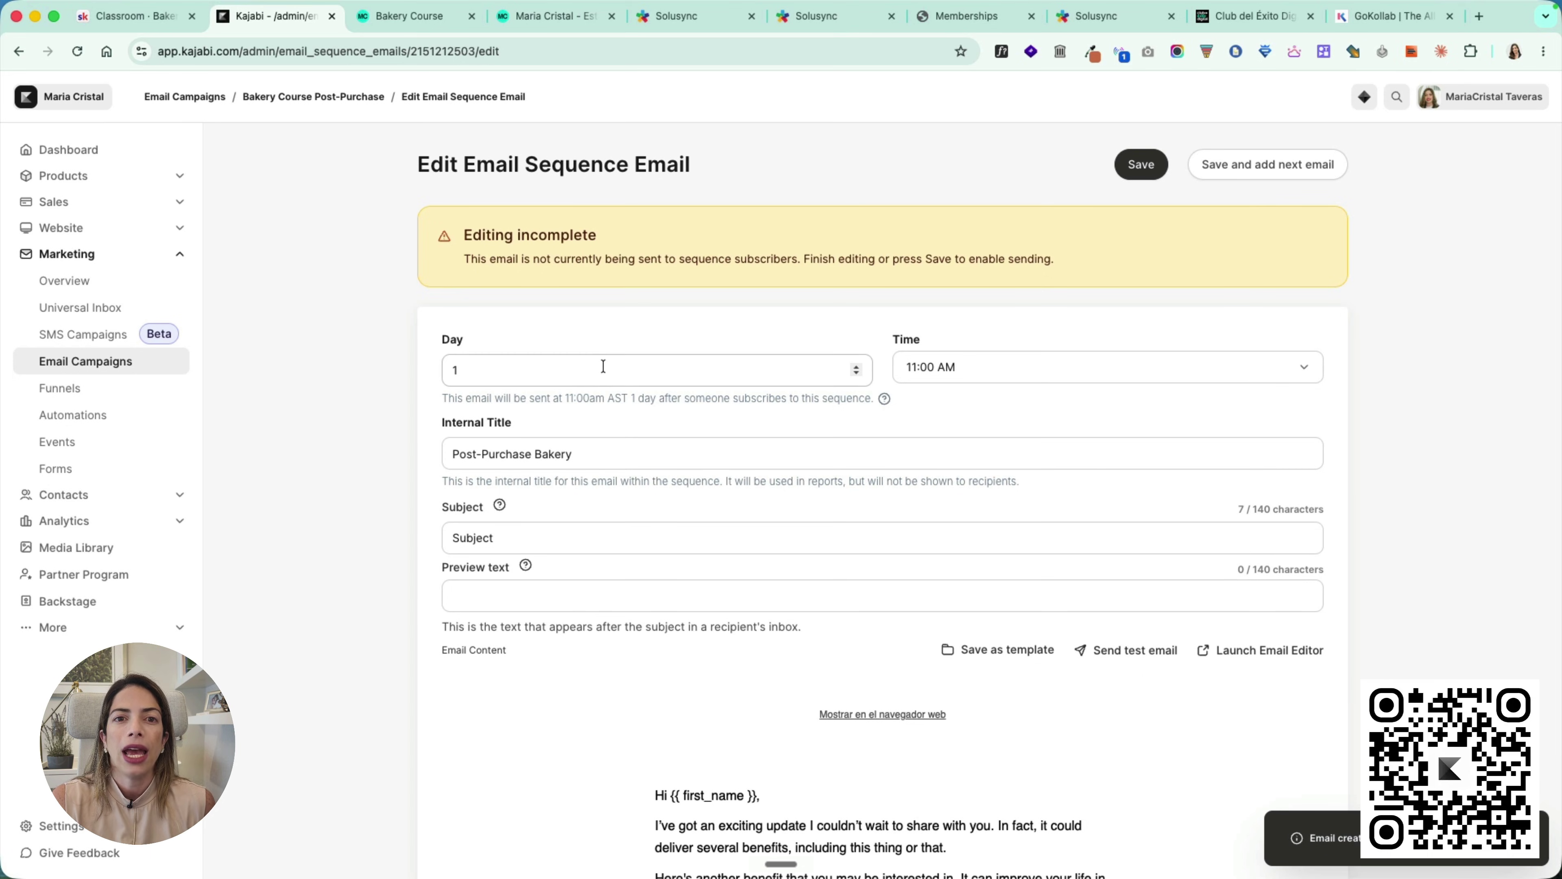
Step: Set the email's send day to 0 and its subject to "Welcome! Your healthy baking course is waiting"
{"action": "left_click", "coordinate": [604, 373]}
{"action": "key", "text": "BackSpace"}
{"action": "type", "text": "0"}
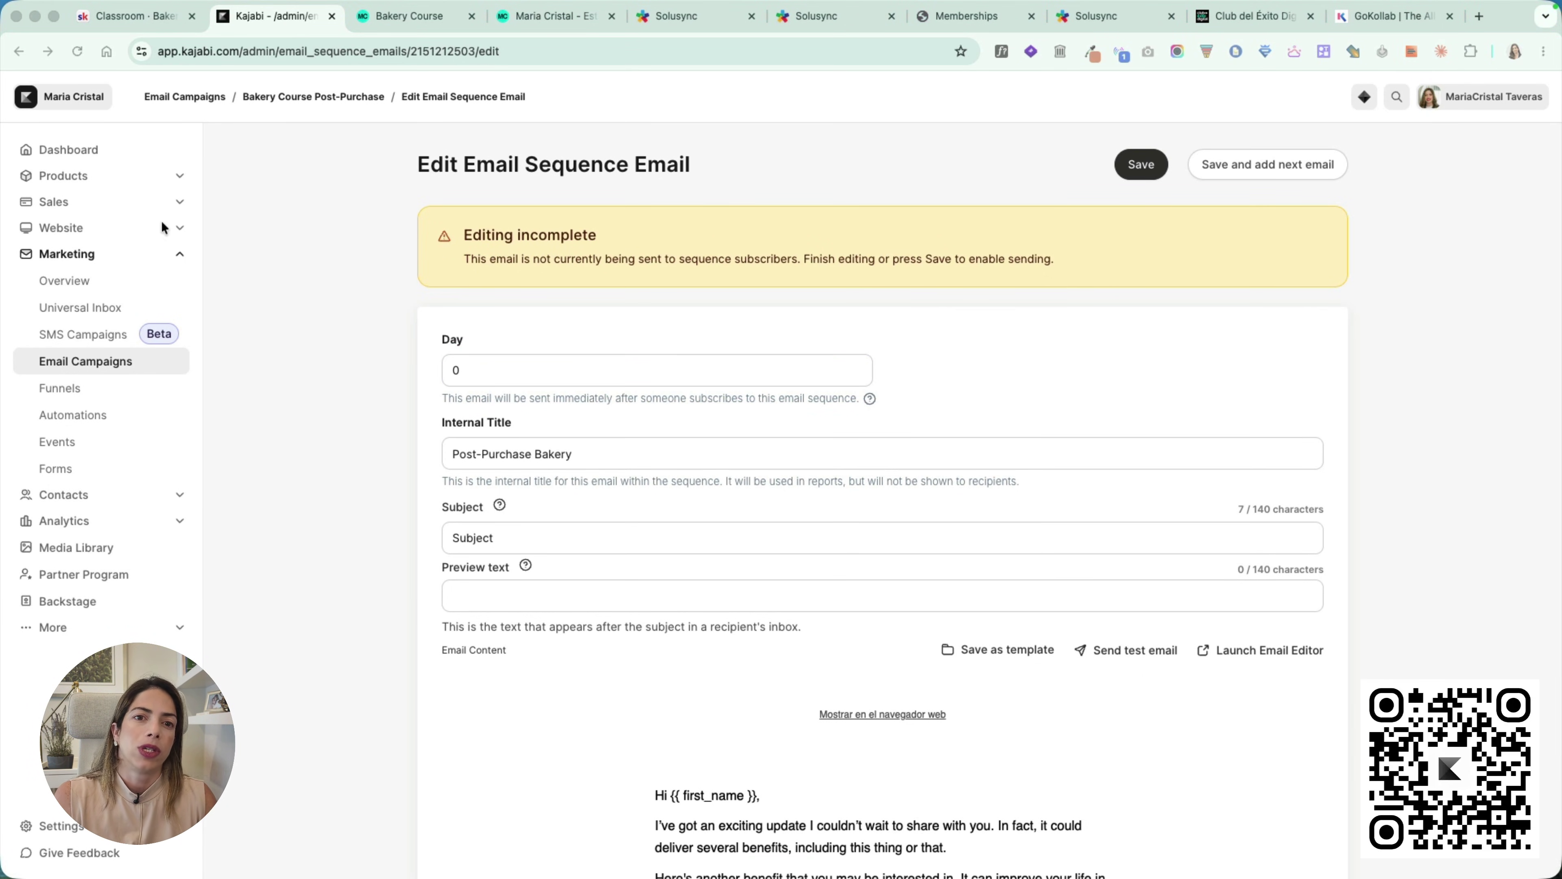
{"action": "double_click", "coordinate": [485, 537]}
{"action": "type", "text": "Welcome! Your healthy baking course is waiting"}
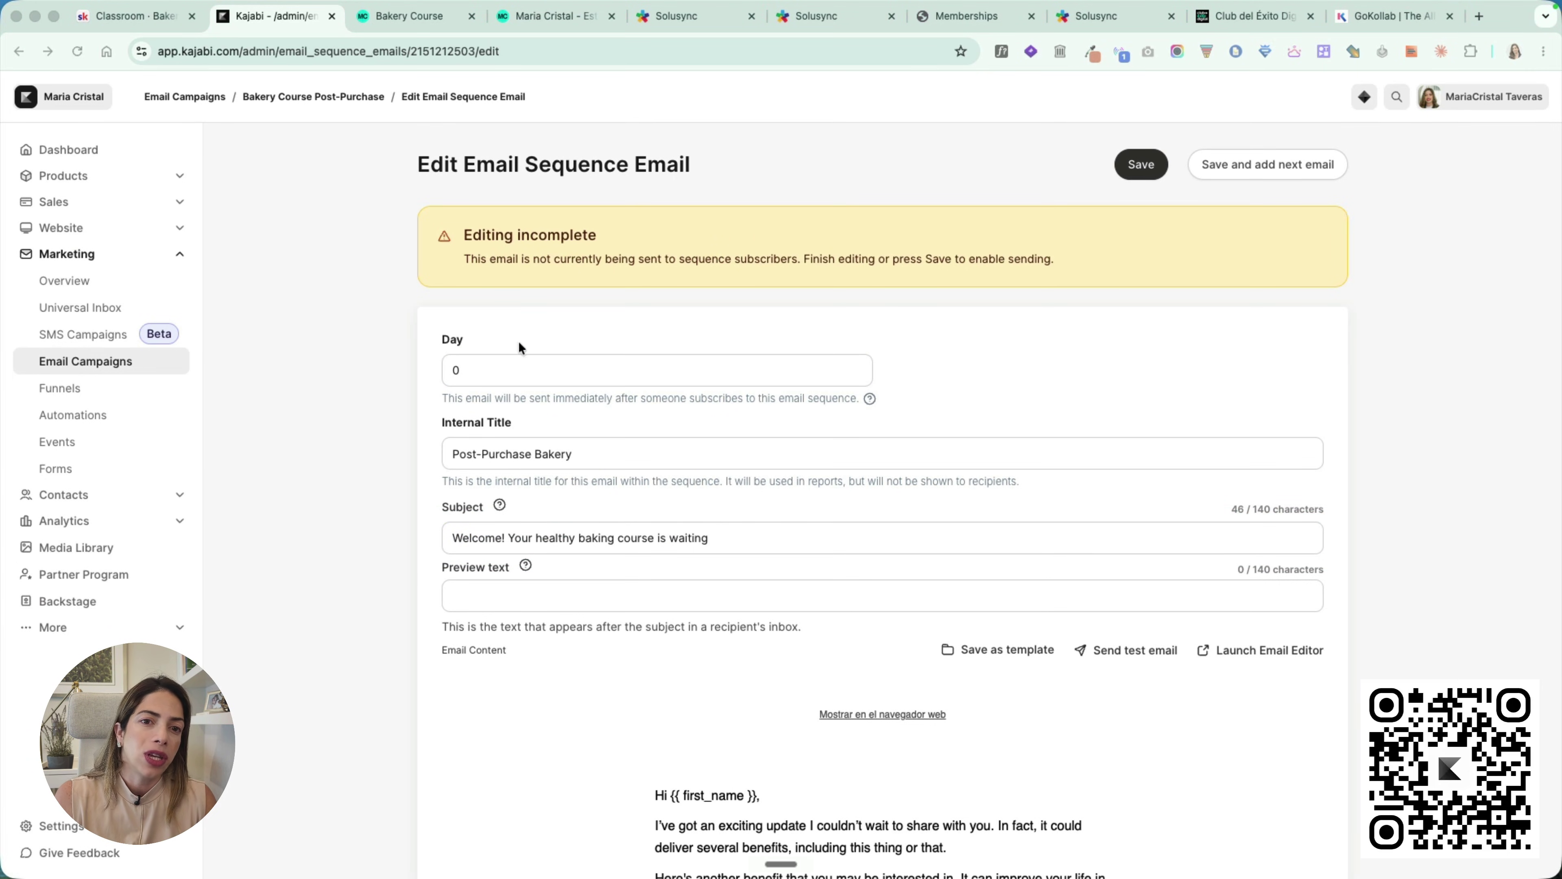
Step: Enter the preview text "So excited to have you here. You just took the first step toward baking delicious and healthy from your own kitchen."
{"action": "left_click", "coordinate": [552, 608]}
{"action": "type", "text": "So excited to have you here. You just took the first step toward baking delicious and healthy from your own kitchen."}
{"action": "scroll", "coordinate": [885, 638], "scroll_direction": "down", "scroll_amount": 5}
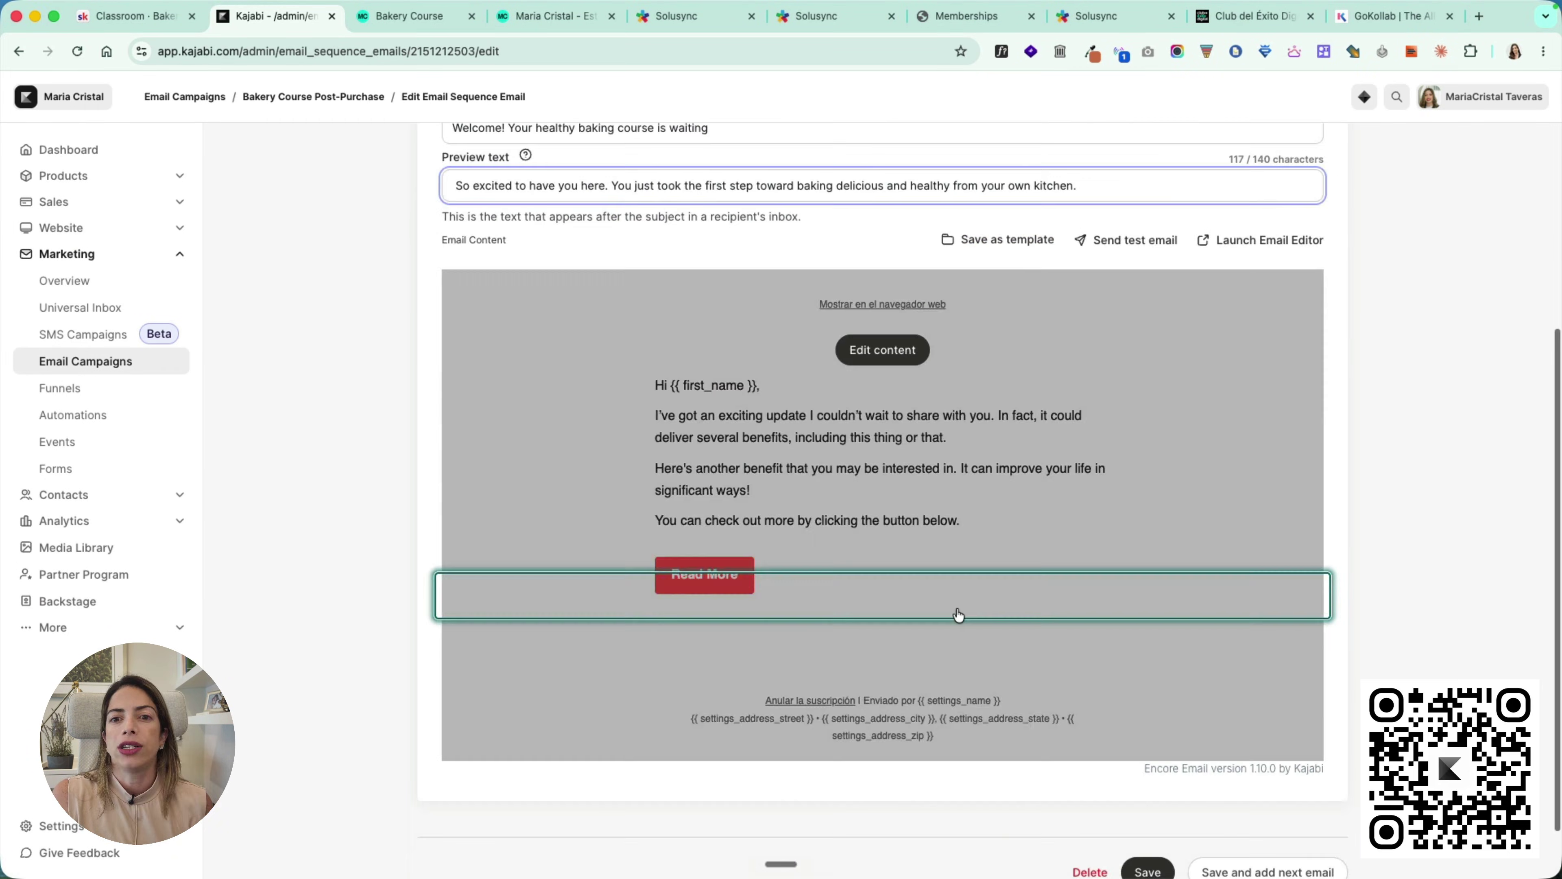
Step: Replace the email template's body text with the "So excited to have you here" welcome copy and put its greeting on a separate line
{"action": "left_click", "coordinate": [882, 349]}
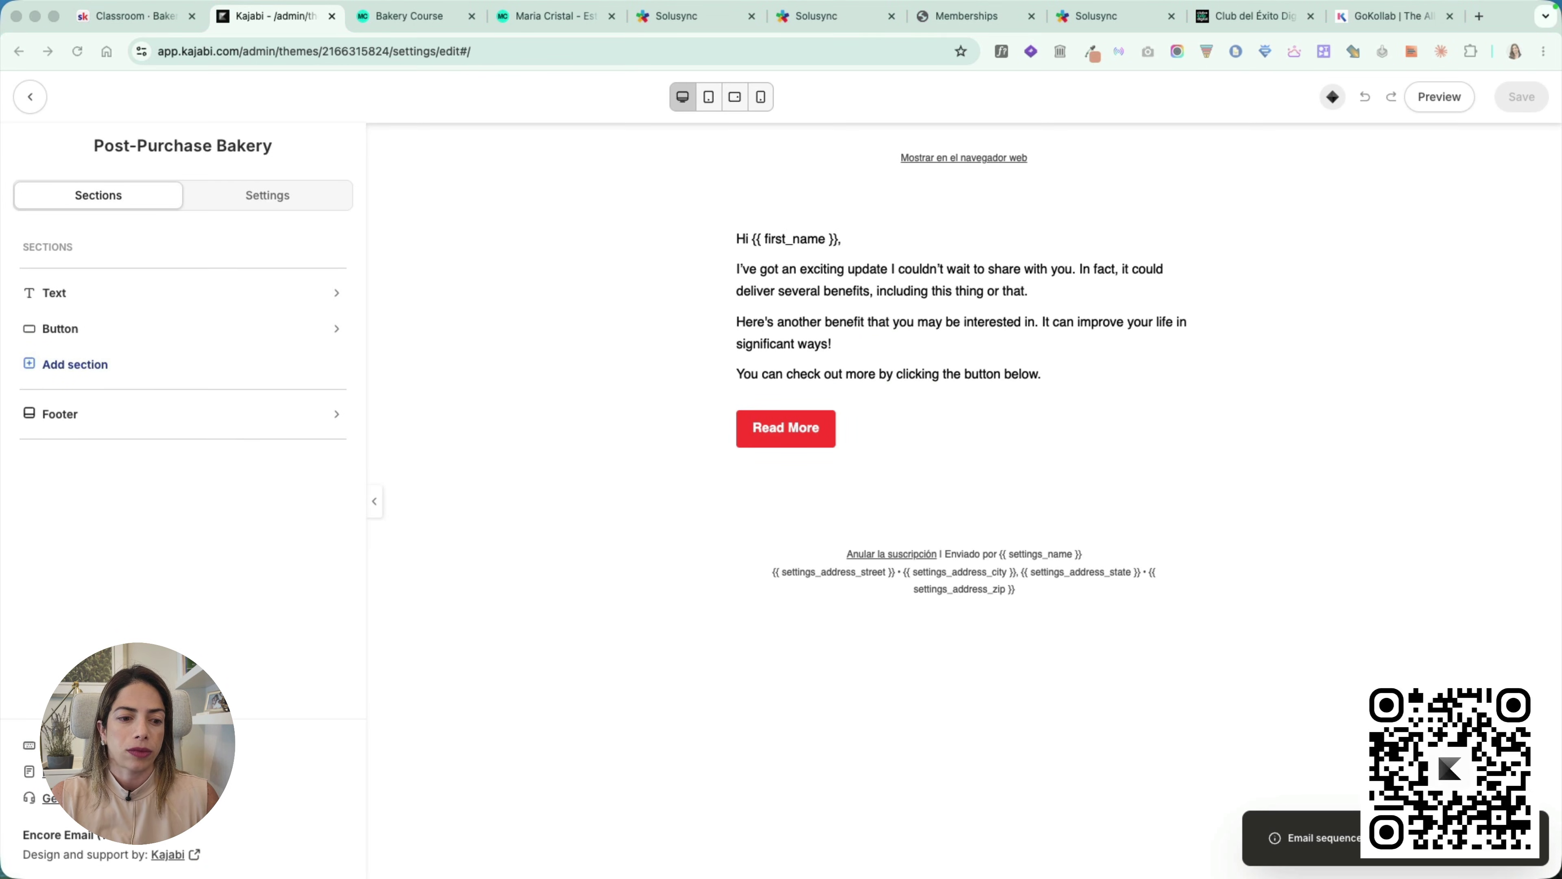
{"action": "left_click", "coordinate": [825, 262]}
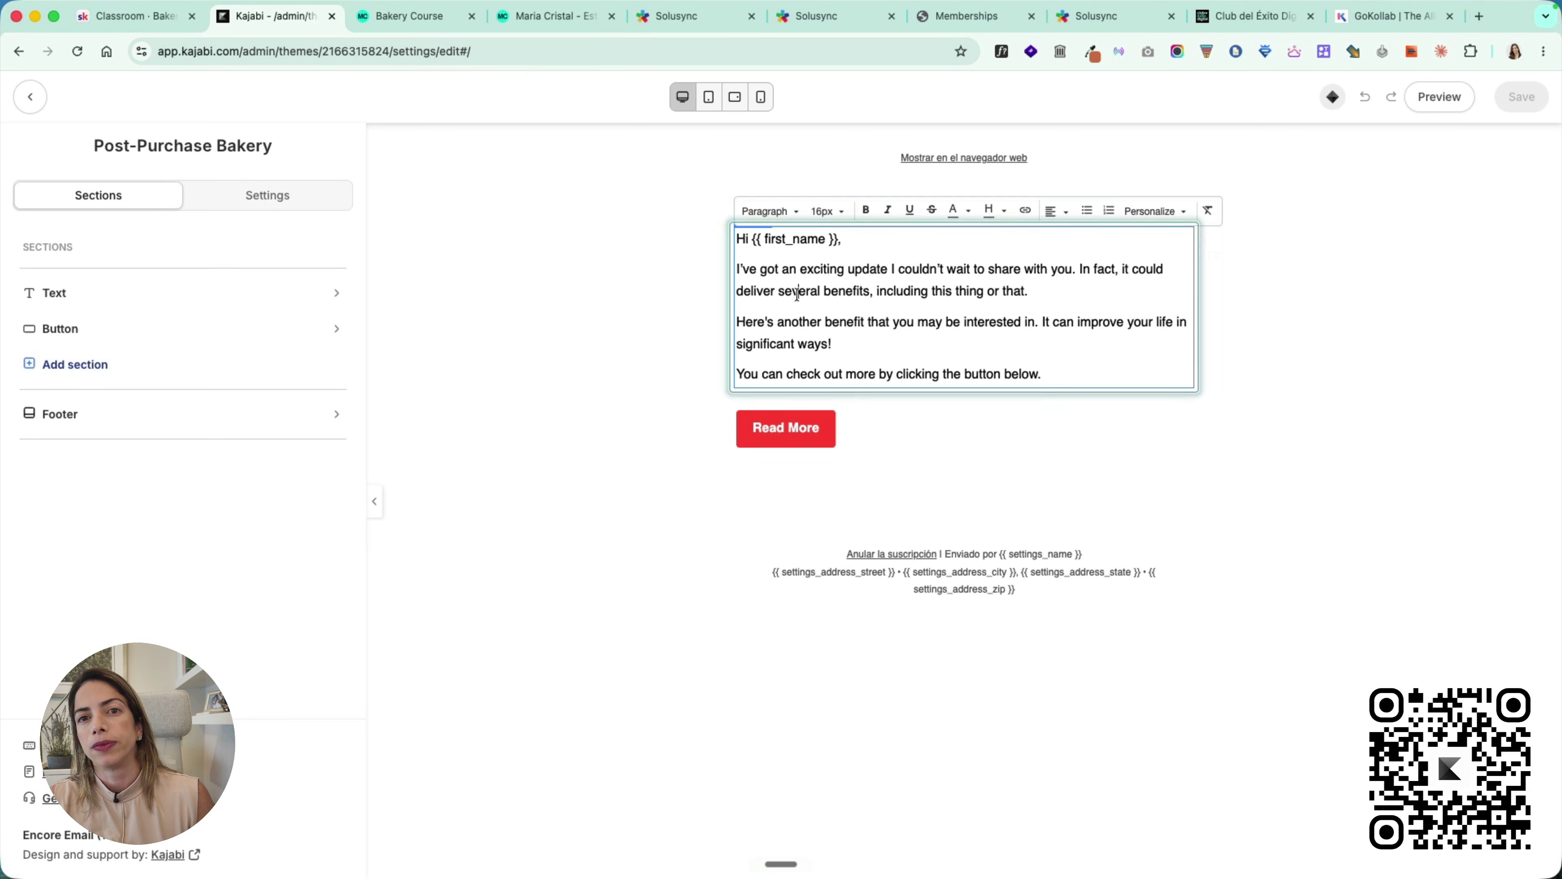
{"action": "key", "text": "super+a"}
{"action": "type", "text": "Hi [first name]!  So excited to have you here. You just took the first step toward baking delicious and healthy from your own kitchen.  Here's your access to the course: [link]  My recommendation: start today with Module 1. In under an hour you'll understand the foundations, and by the first week you'll be baking your first dessert.  Any questions, just reply to this email.  Let's bake! Laura"}
{"action": "left_click", "coordinate": [830, 237]}
{"action": "key", "text": "Return"}
{"action": "key", "text": "Return"}
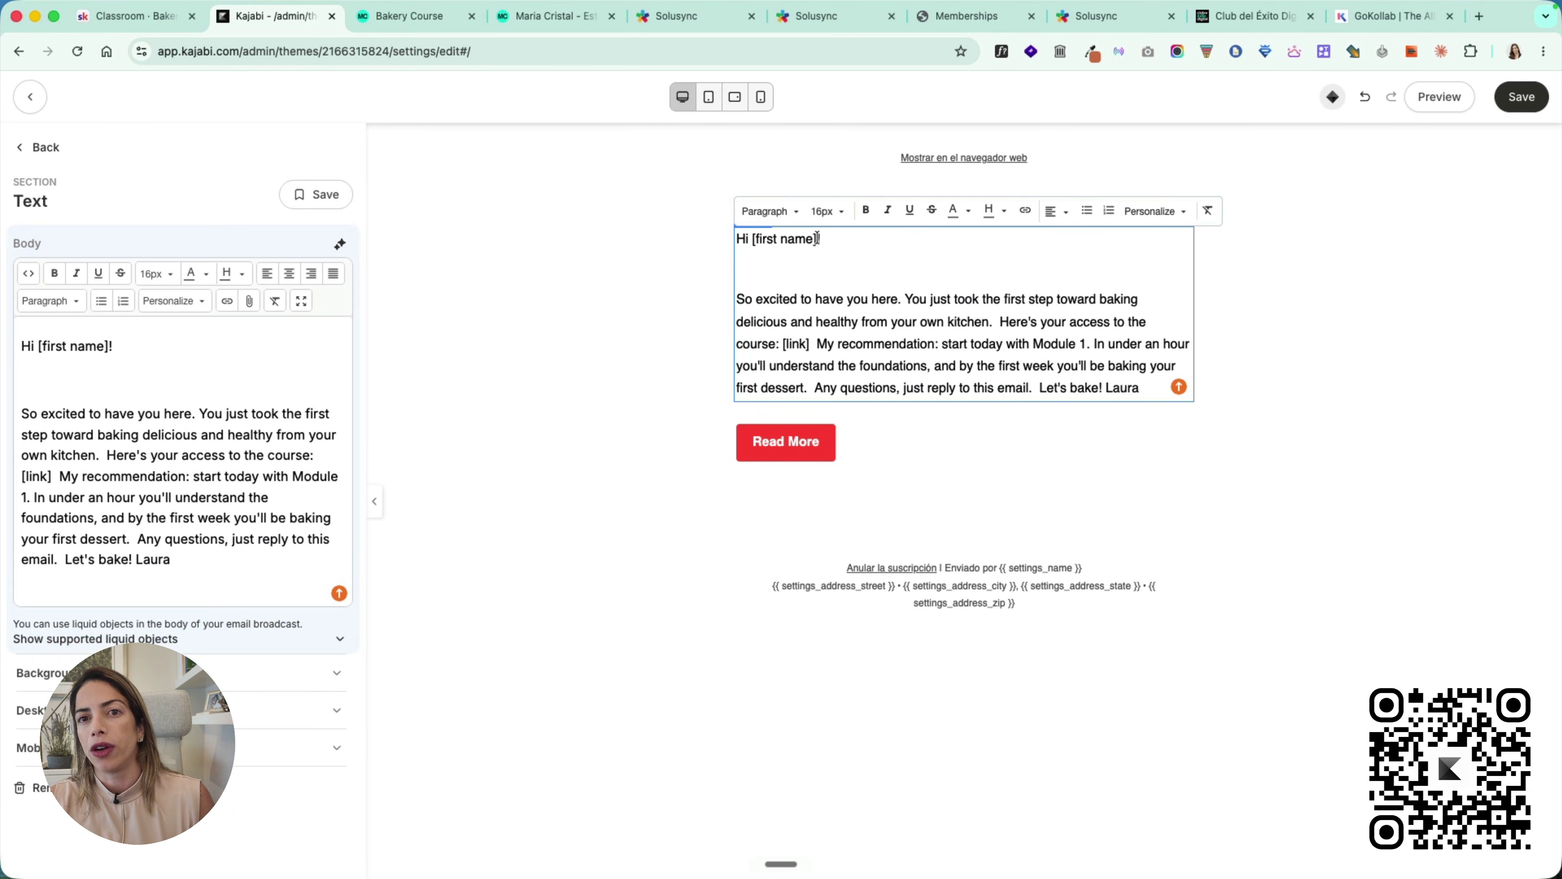
Step: Replace the "[first name]!" placeholder in the greeting with the first_name personalization tag followed by a comma
{"action": "left_click_drag", "start_coordinate": [822, 239], "coordinate": [753, 239]}
{"action": "key", "text": "BackSpace"}
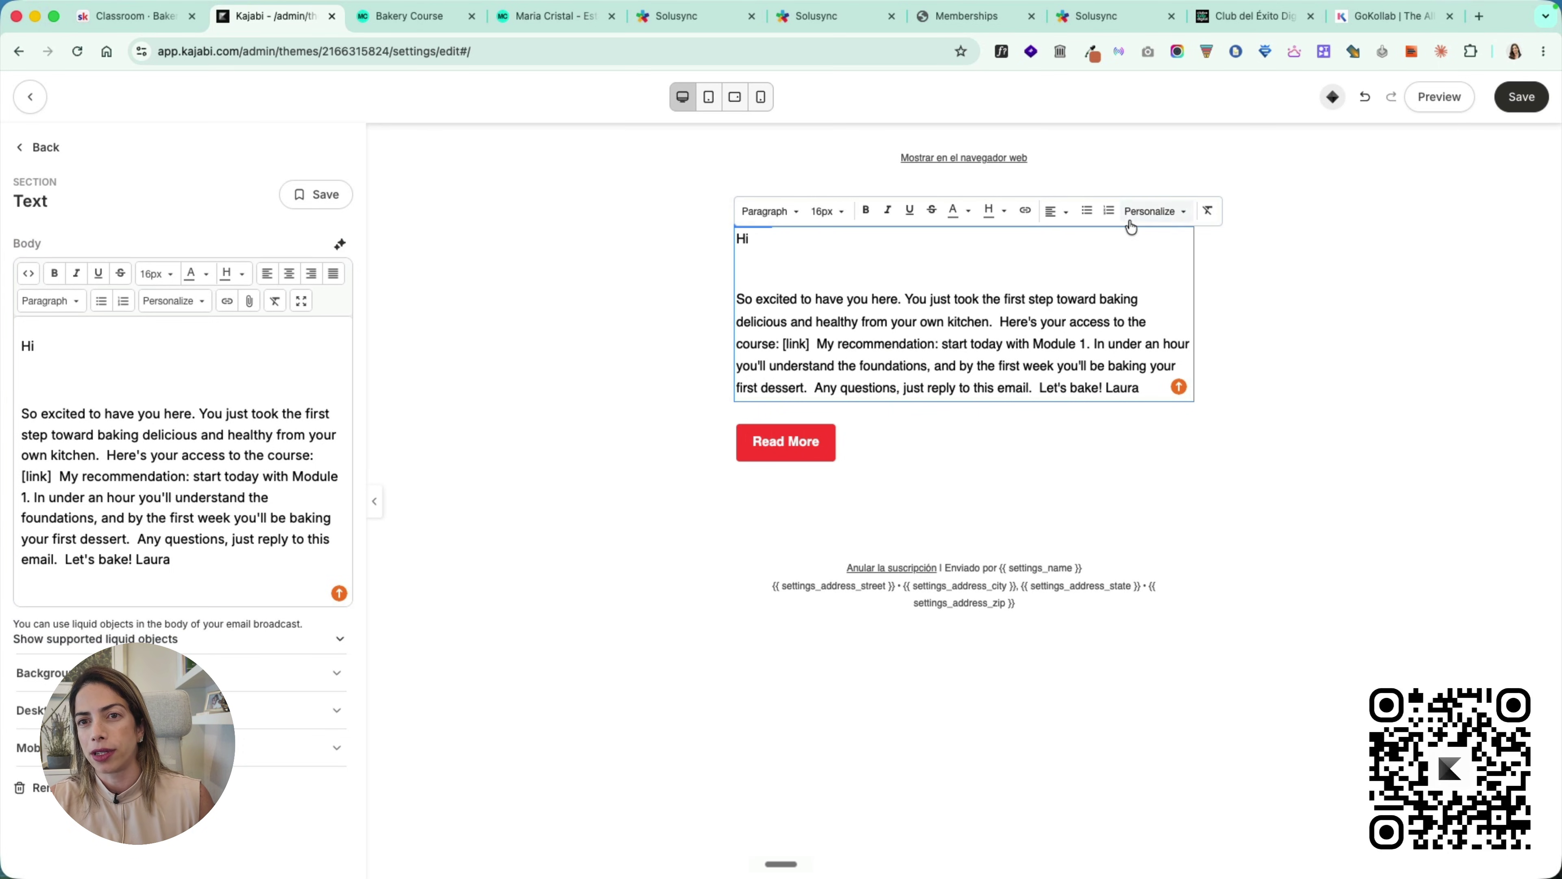
{"action": "left_click", "coordinate": [1127, 220]}
{"action": "left_click", "coordinate": [1070, 243]}
{"action": "type", "text": ","}
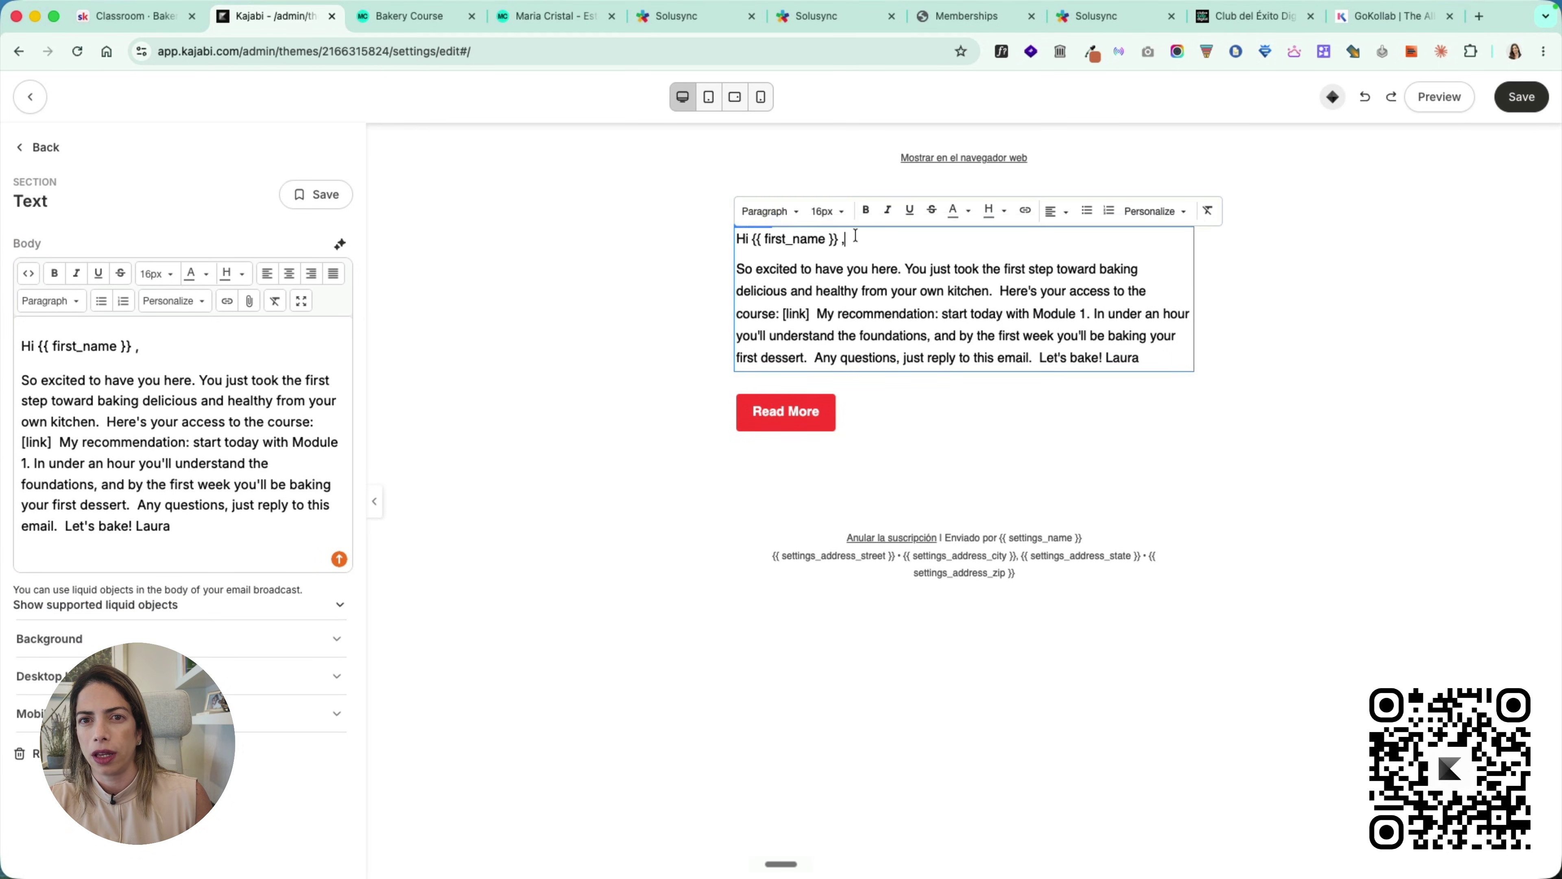
{"action": "type", "text": "}"}
Step: Break the welcome copy into separate paragraphs starting at "You just took", "Here's your access" and "My recommendation"
{"action": "left_click", "coordinate": [903, 268]}
{"action": "key", "text": "Return"}
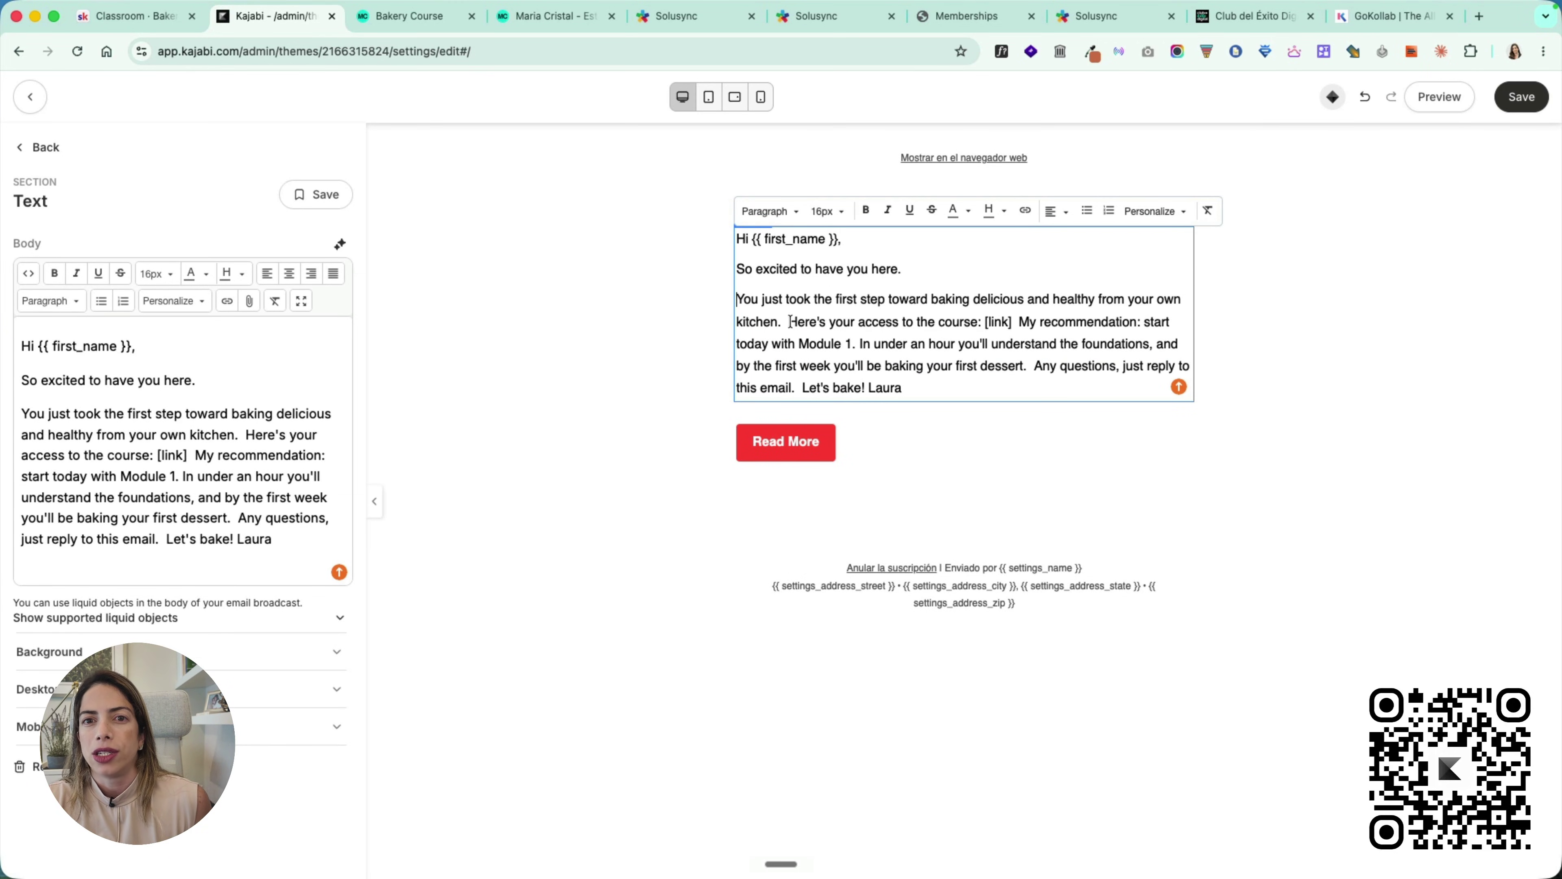
{"action": "key", "text": "Return"}
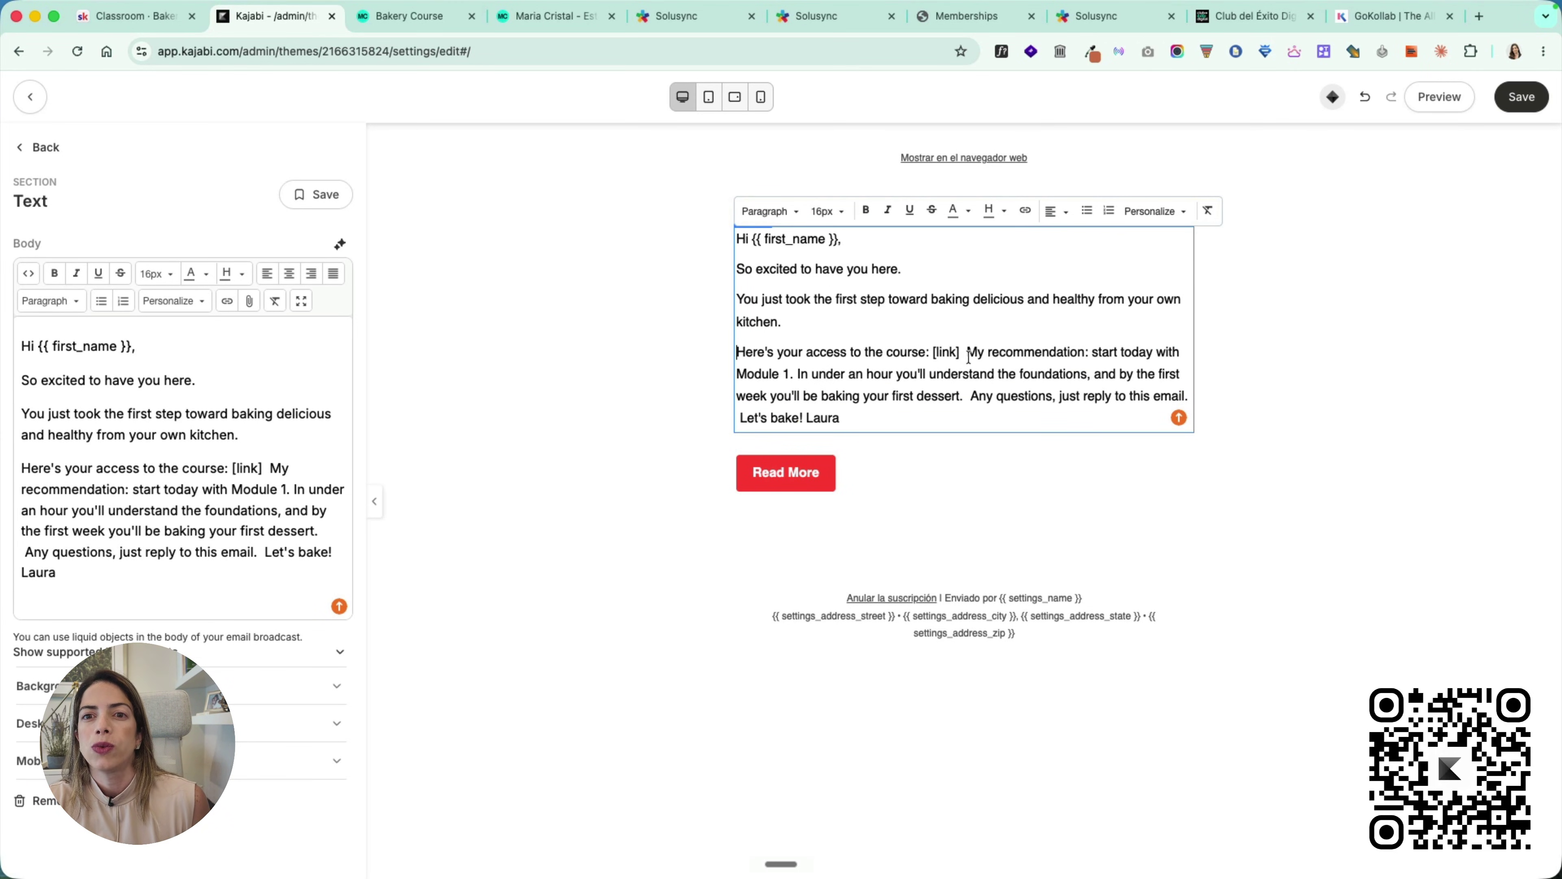
{"action": "left_click", "coordinate": [968, 355]}
{"action": "key", "text": "Return"}
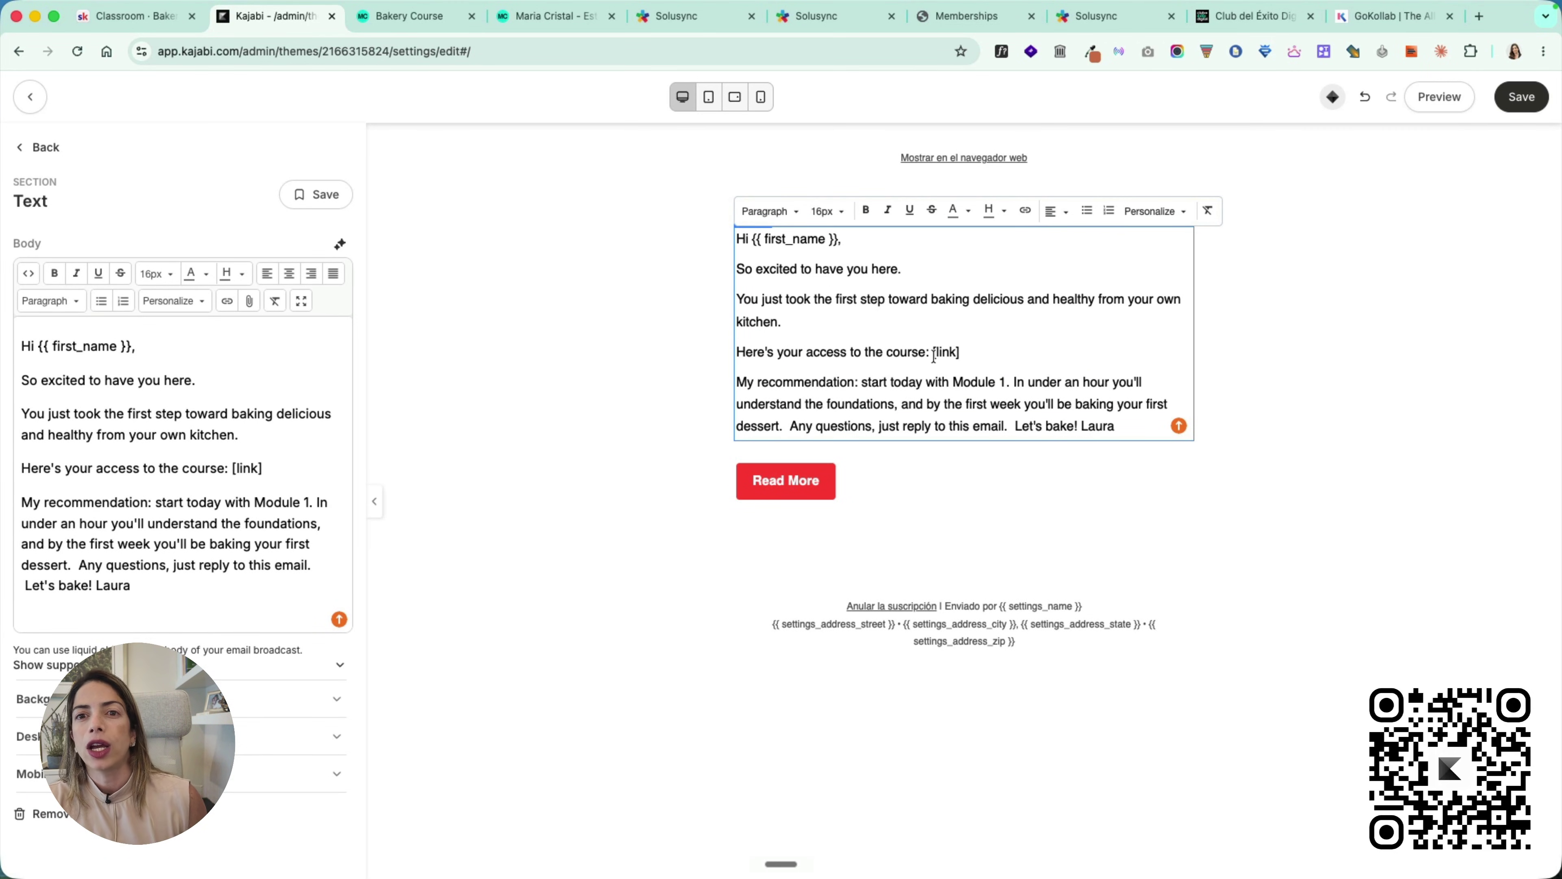
Step: Cut the copy from "My recommendation" onward and remove the [link] placeholder after "Here's your access to the course:"
{"action": "triple_click", "coordinate": [1119, 426]}
{"action": "key", "text": "ctrl+c"}
{"action": "key", "text": "BackSpace"}
{"action": "key", "text": "BackSpace"}
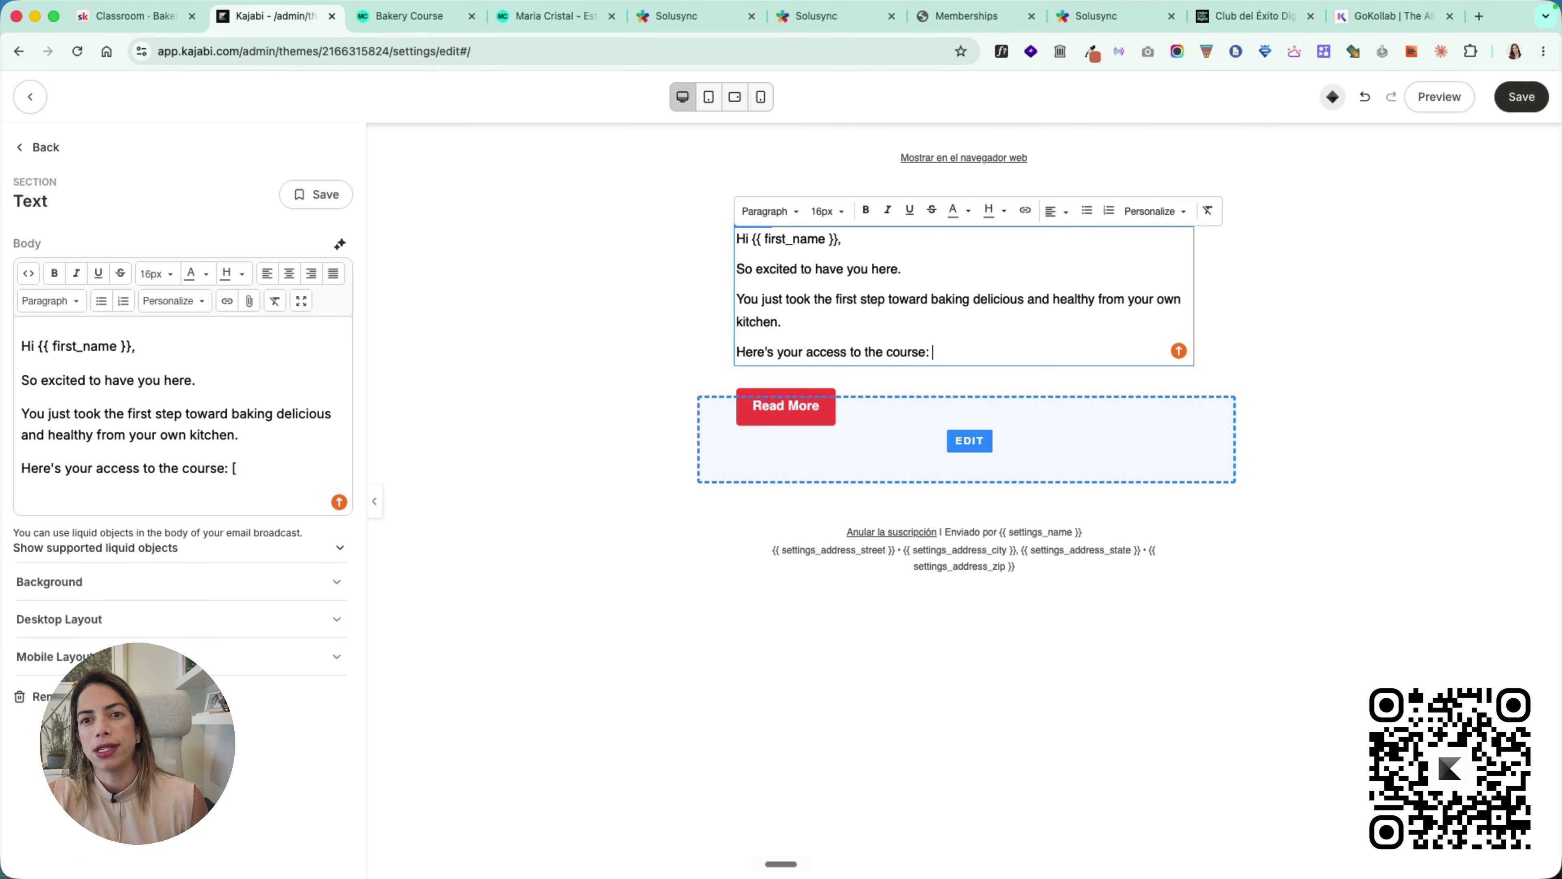
Step: Set the email button's link to the URL "/library" and its text to "Access Now"
{"action": "left_click", "coordinate": [970, 440]}
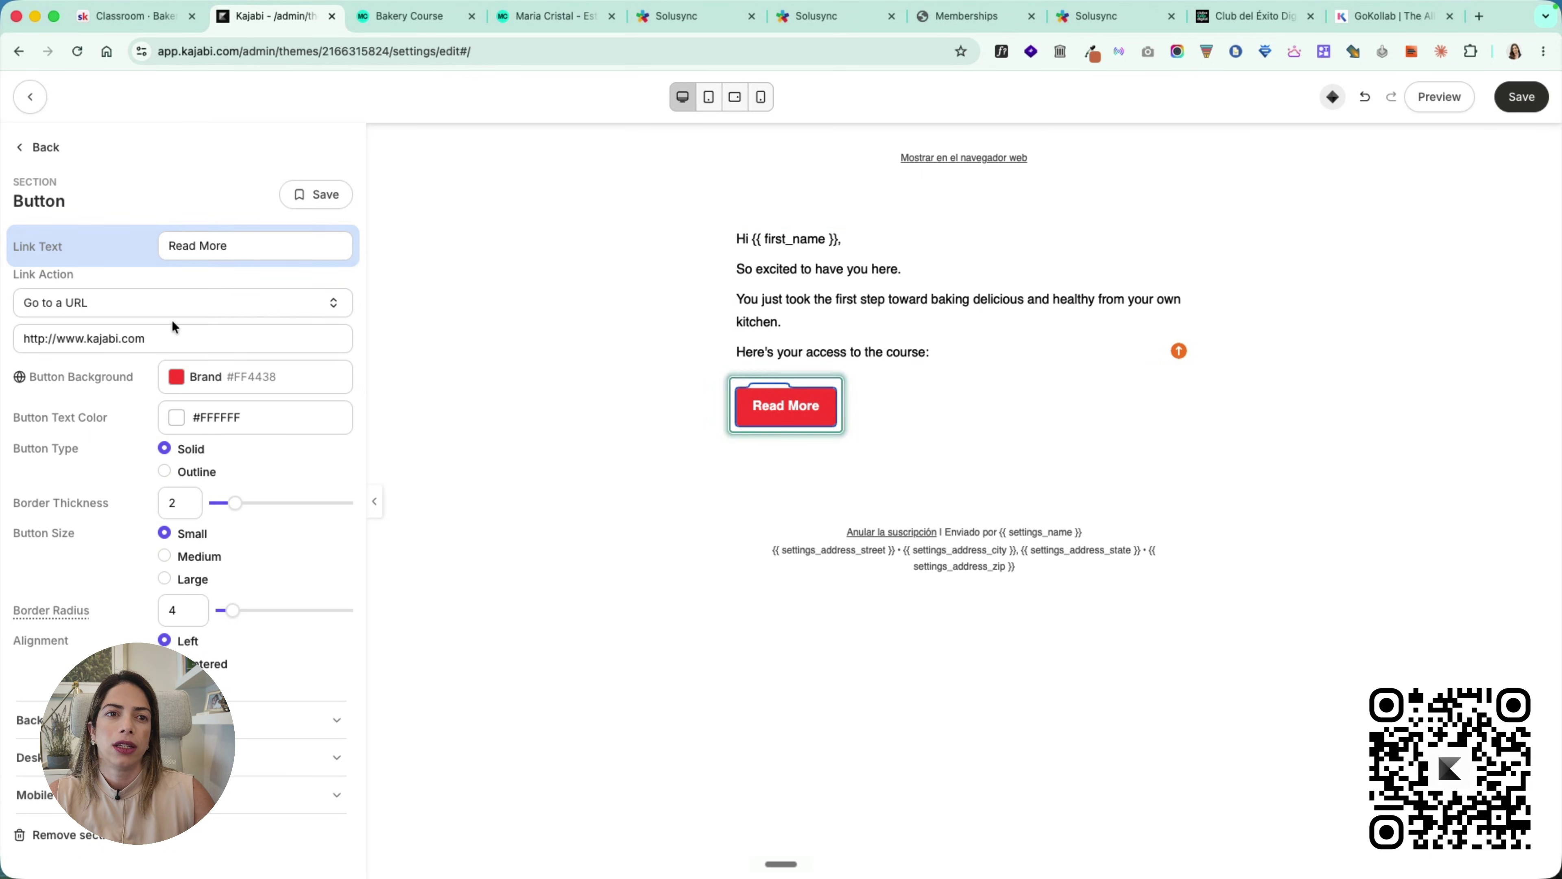
{"action": "left_click", "coordinate": [151, 312]}
{"action": "left_click", "coordinate": [152, 316]}
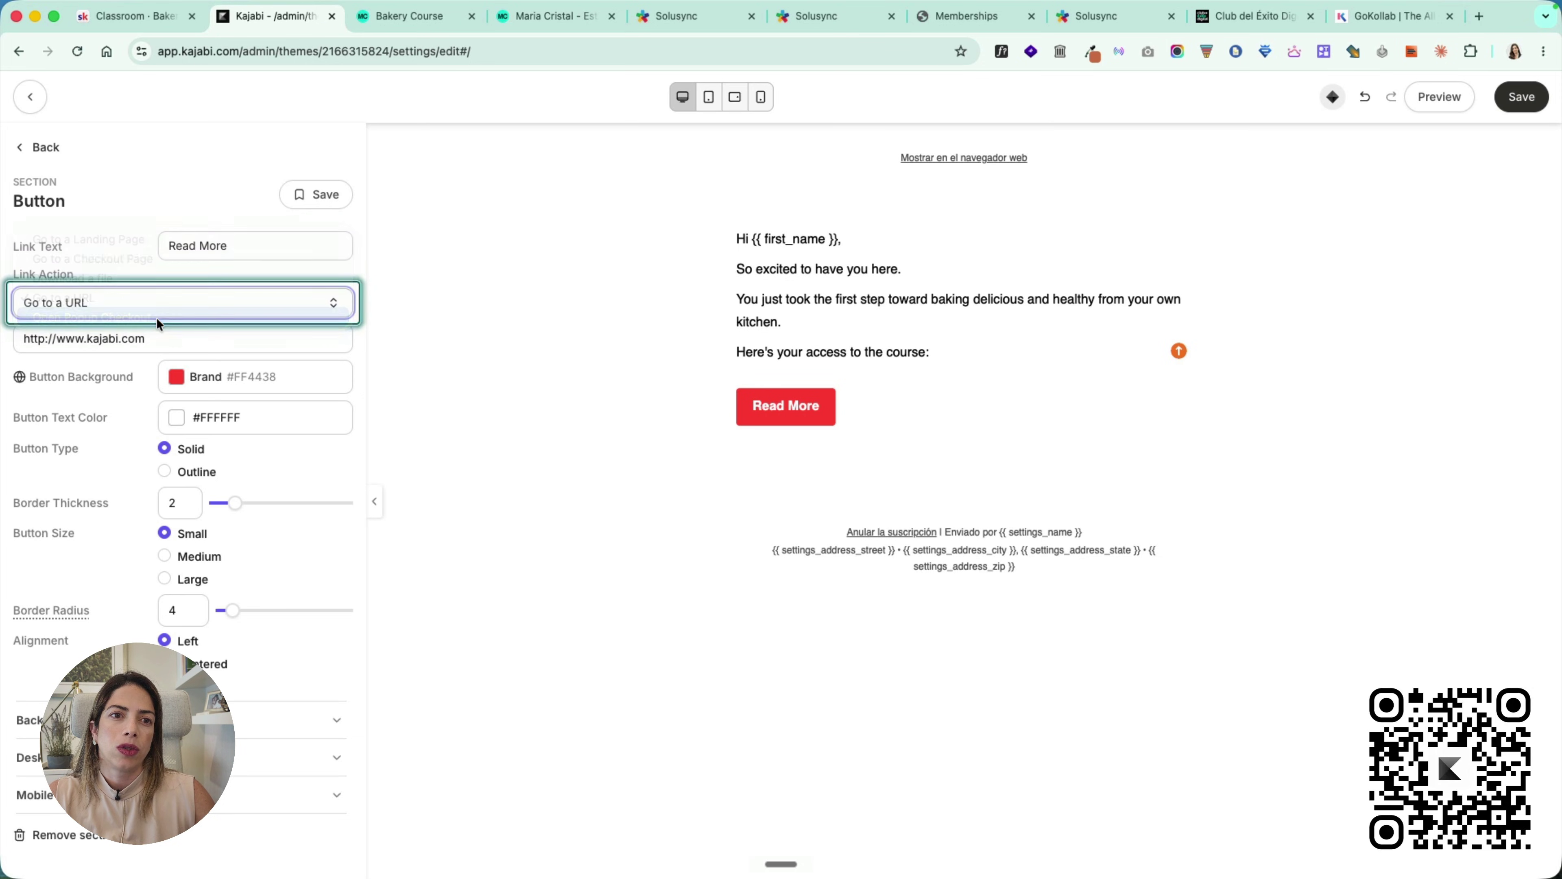
{"action": "left_click", "coordinate": [128, 296]}
{"action": "left_click", "coordinate": [119, 333]}
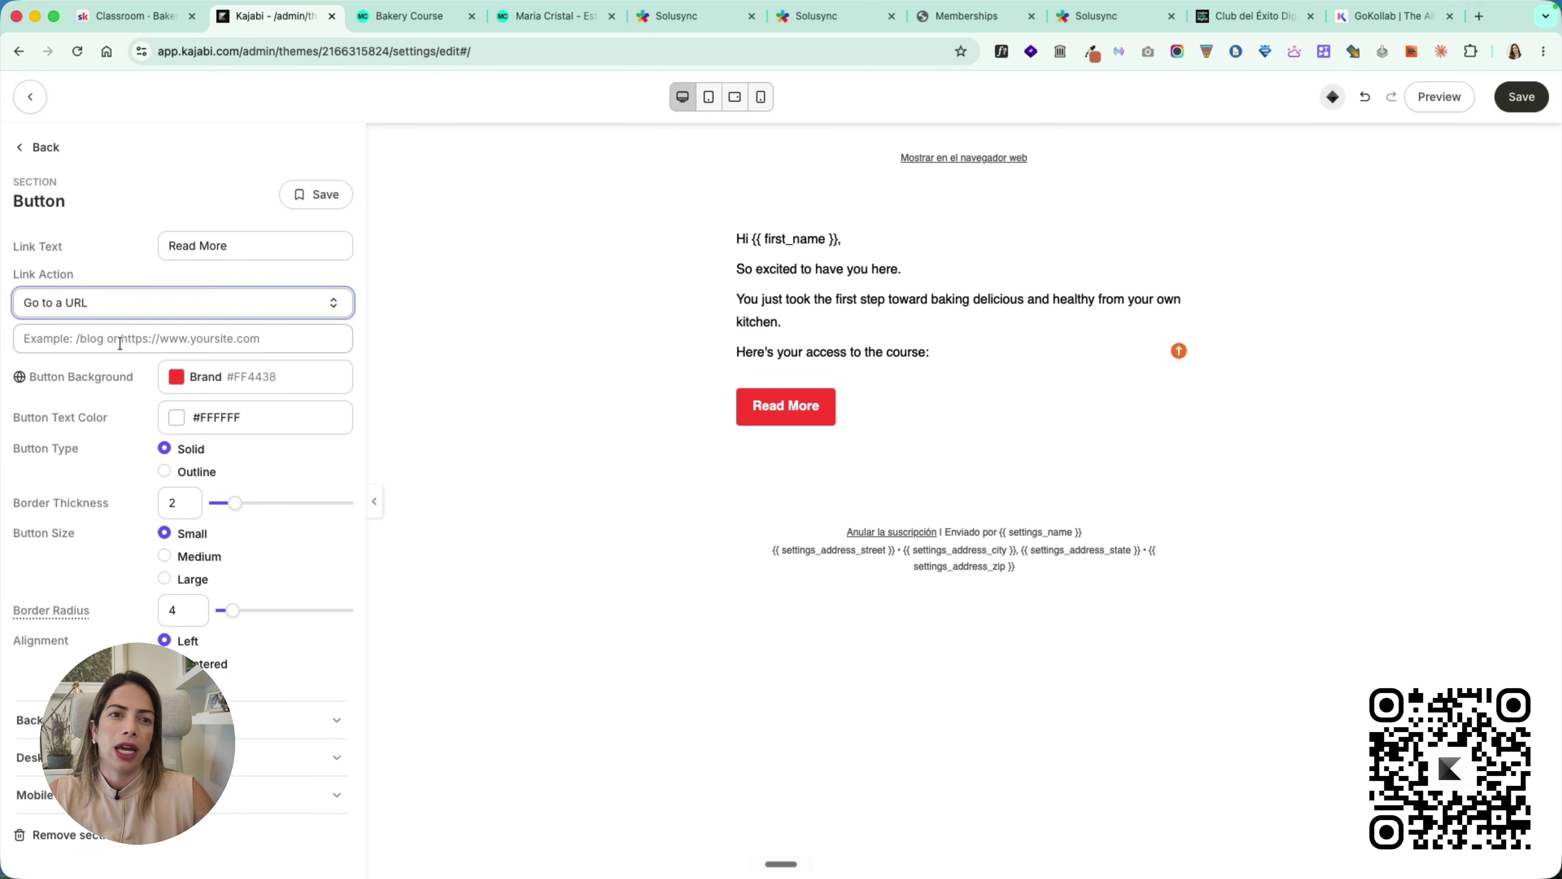
{"action": "left_click", "coordinate": [119, 339]}
{"action": "type", "text": "/library"}
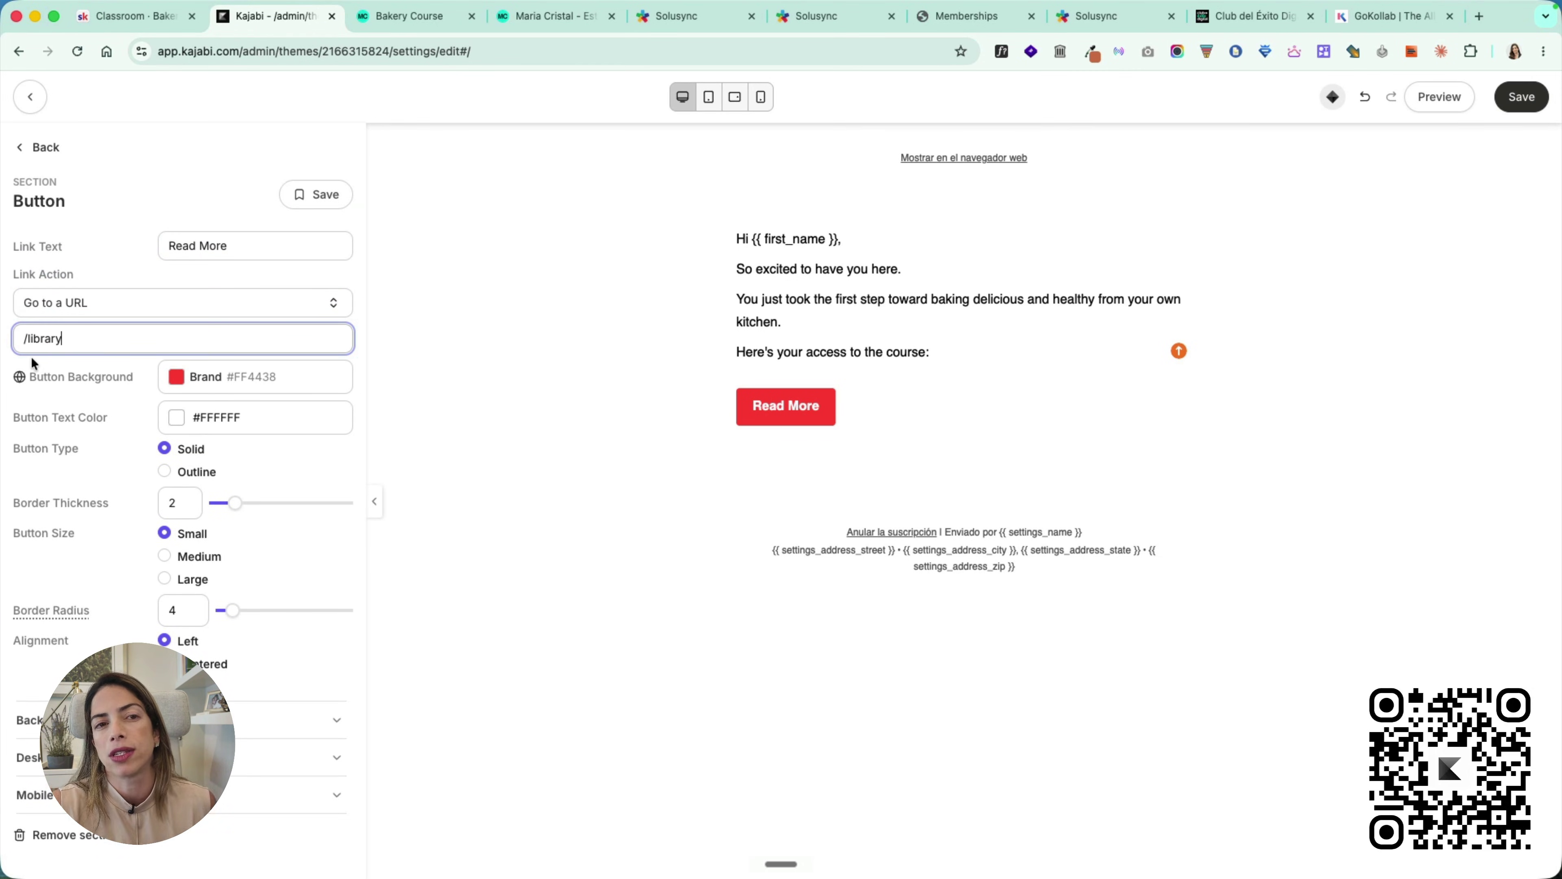
{"action": "triple_click", "coordinate": [246, 246]}
{"action": "type", "text": "A"}
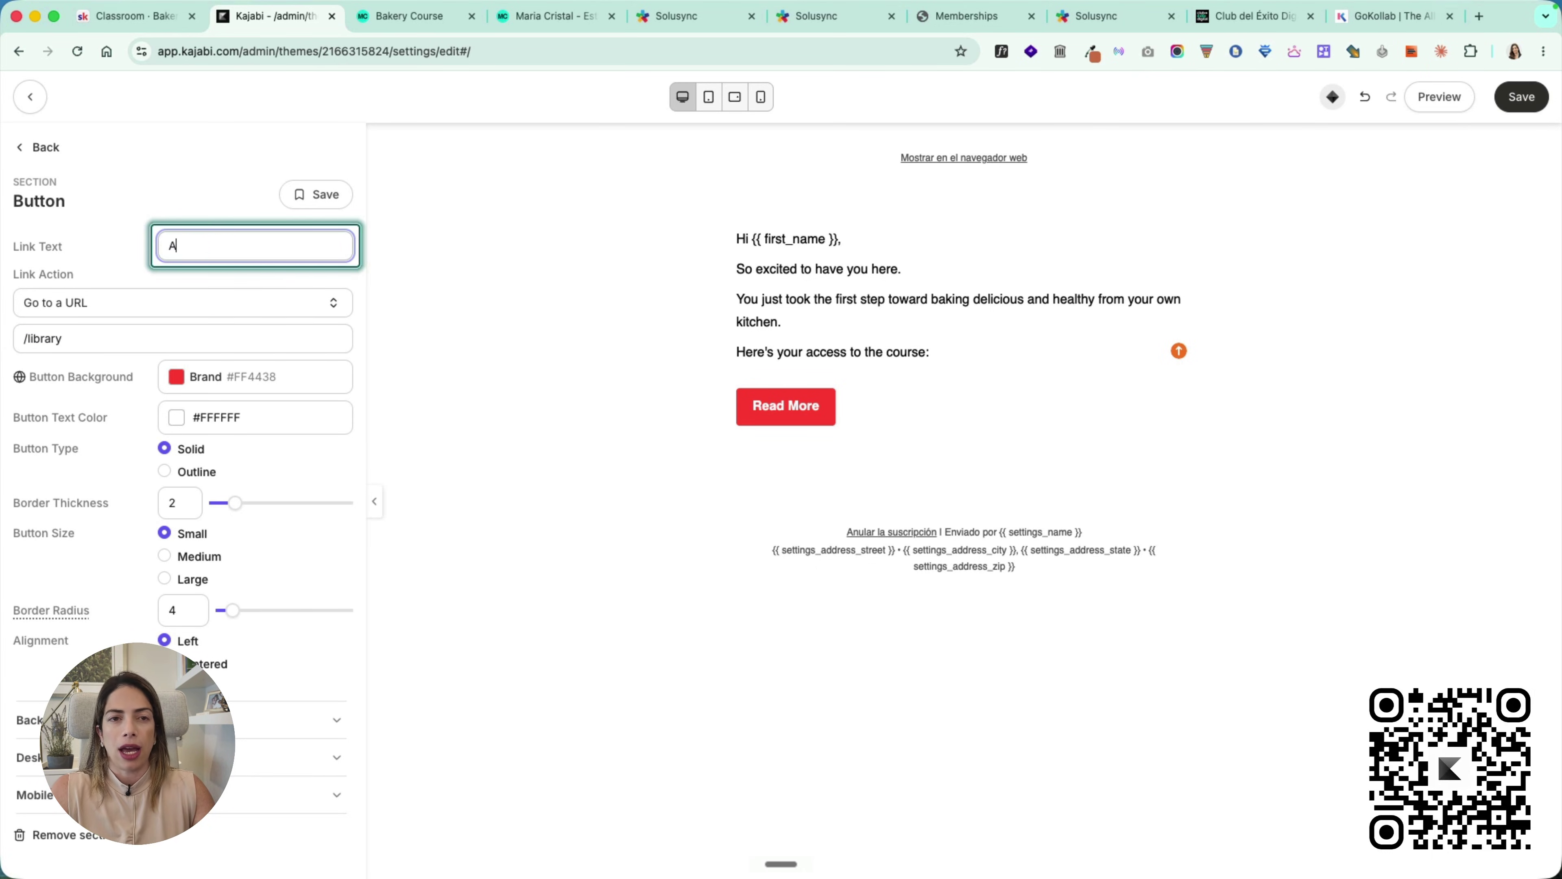
{"action": "type", "text": "ccess Now"}
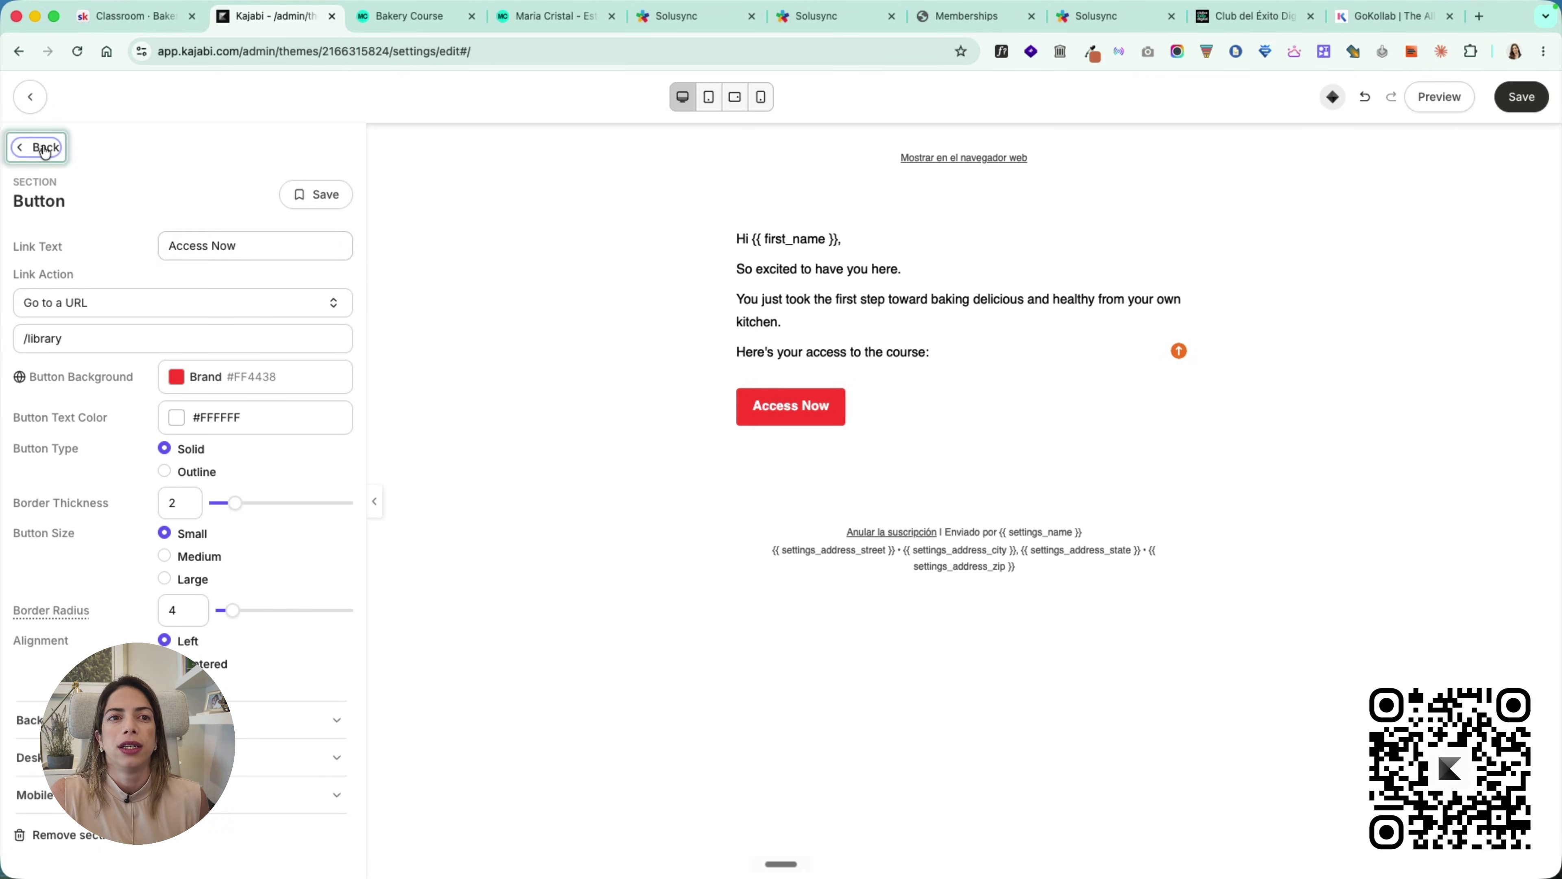
Step: Add a text section below the button containing the cut copy that starts "My recommendation: start today with Module 1."
{"action": "left_click", "coordinate": [41, 148]}
{"action": "left_click", "coordinate": [335, 296]}
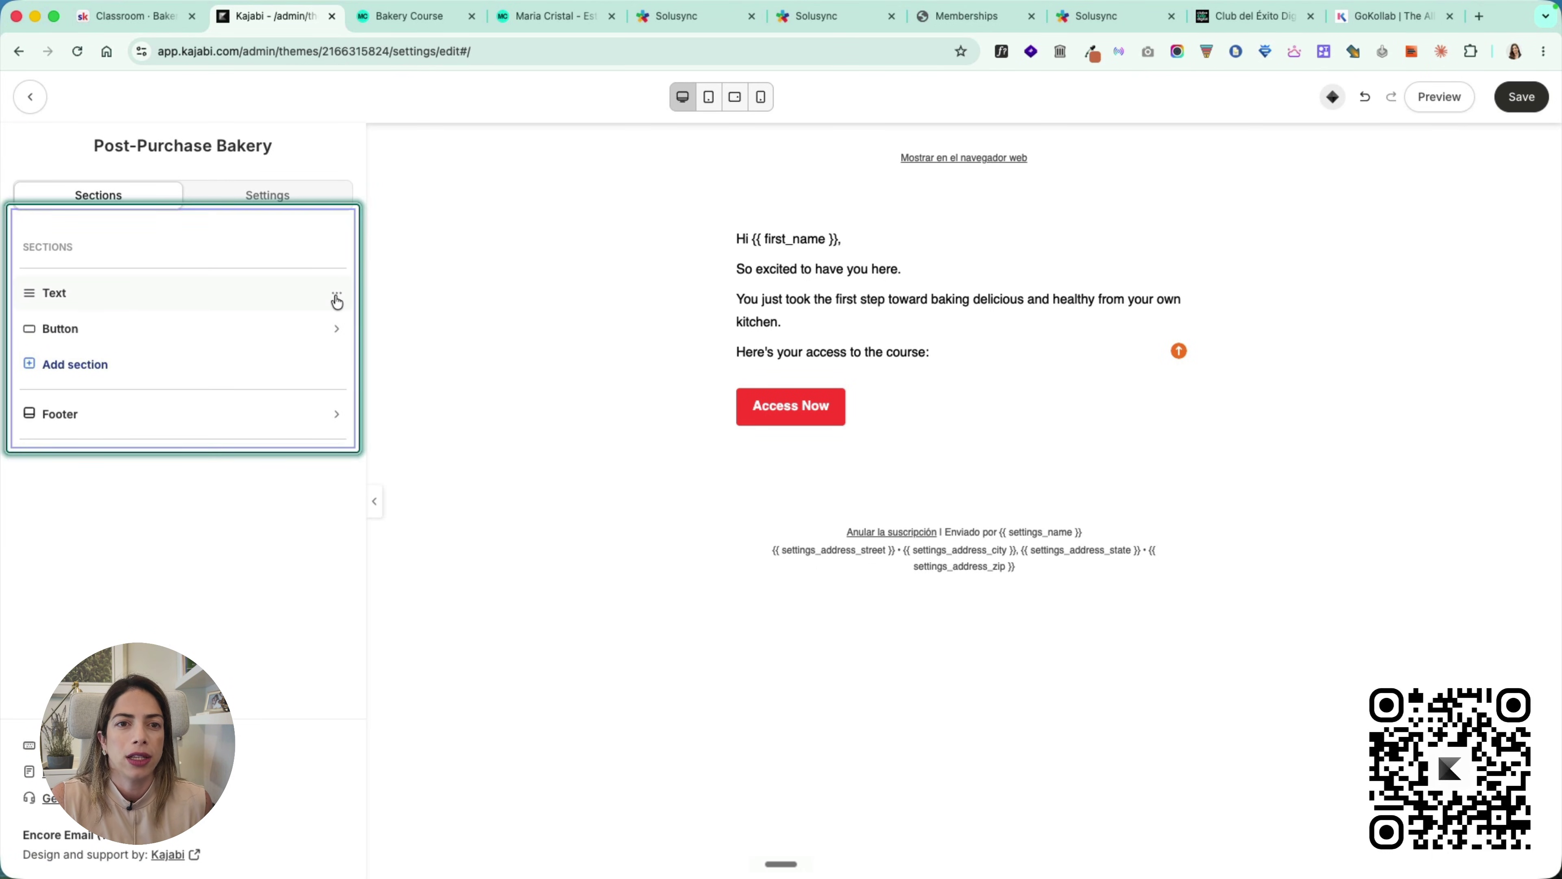
{"action": "left_click", "coordinate": [271, 354]}
{"action": "left_click", "coordinate": [247, 443]}
{"action": "key", "text": "ctrl+a"}
{"action": "key", "text": "ctrl+v"}
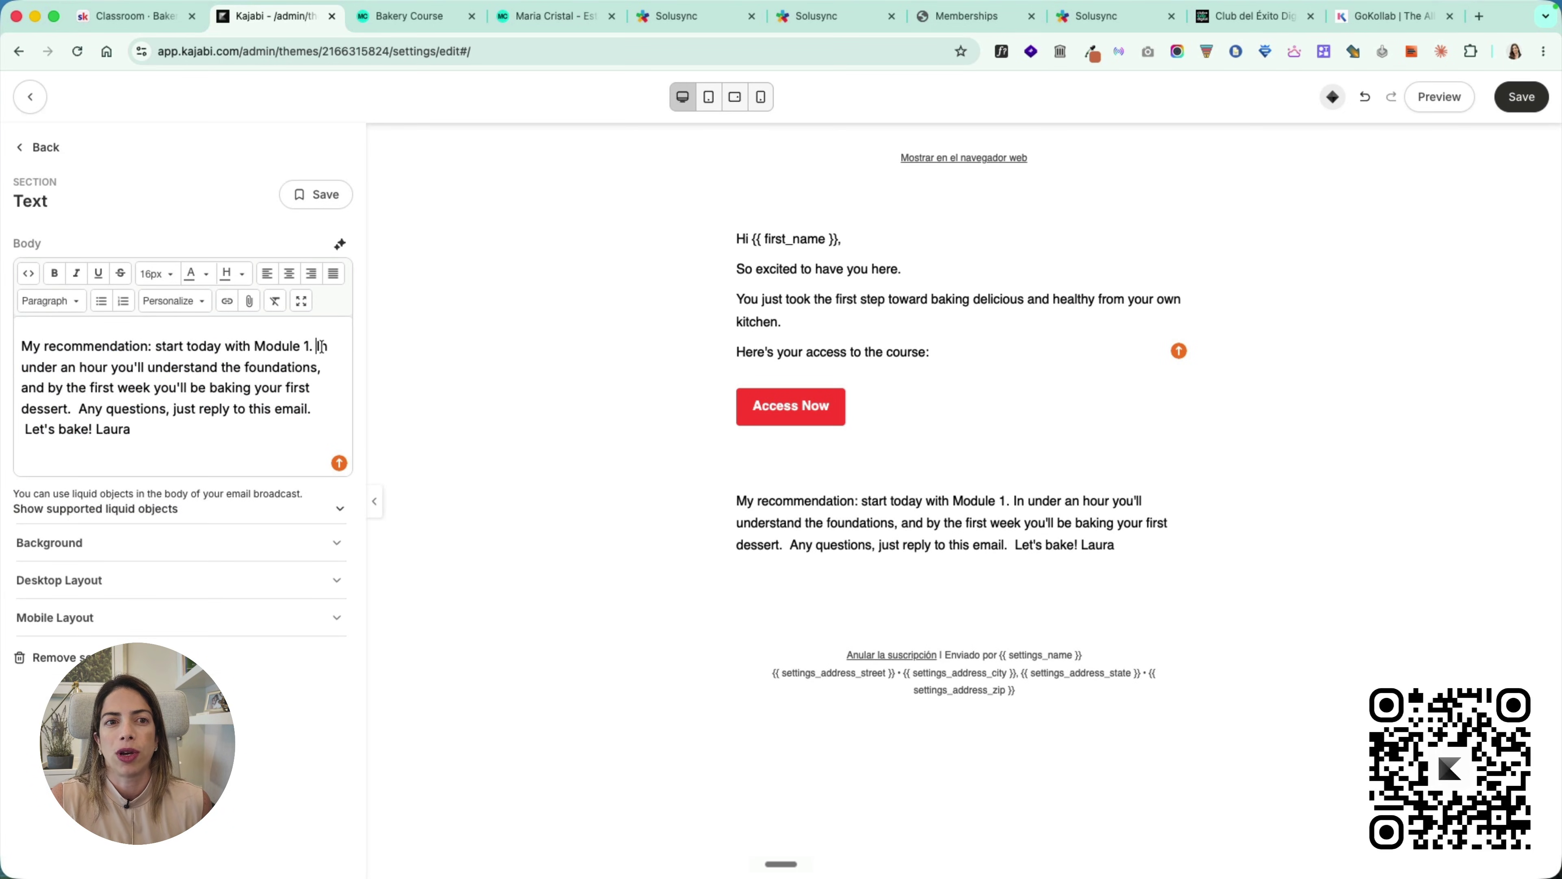
Step: Split the new text section into paragraphs starting at "In under an hour", "Any questions", "Let's bake!" and the sign-off name
{"action": "key", "text": "Return"}
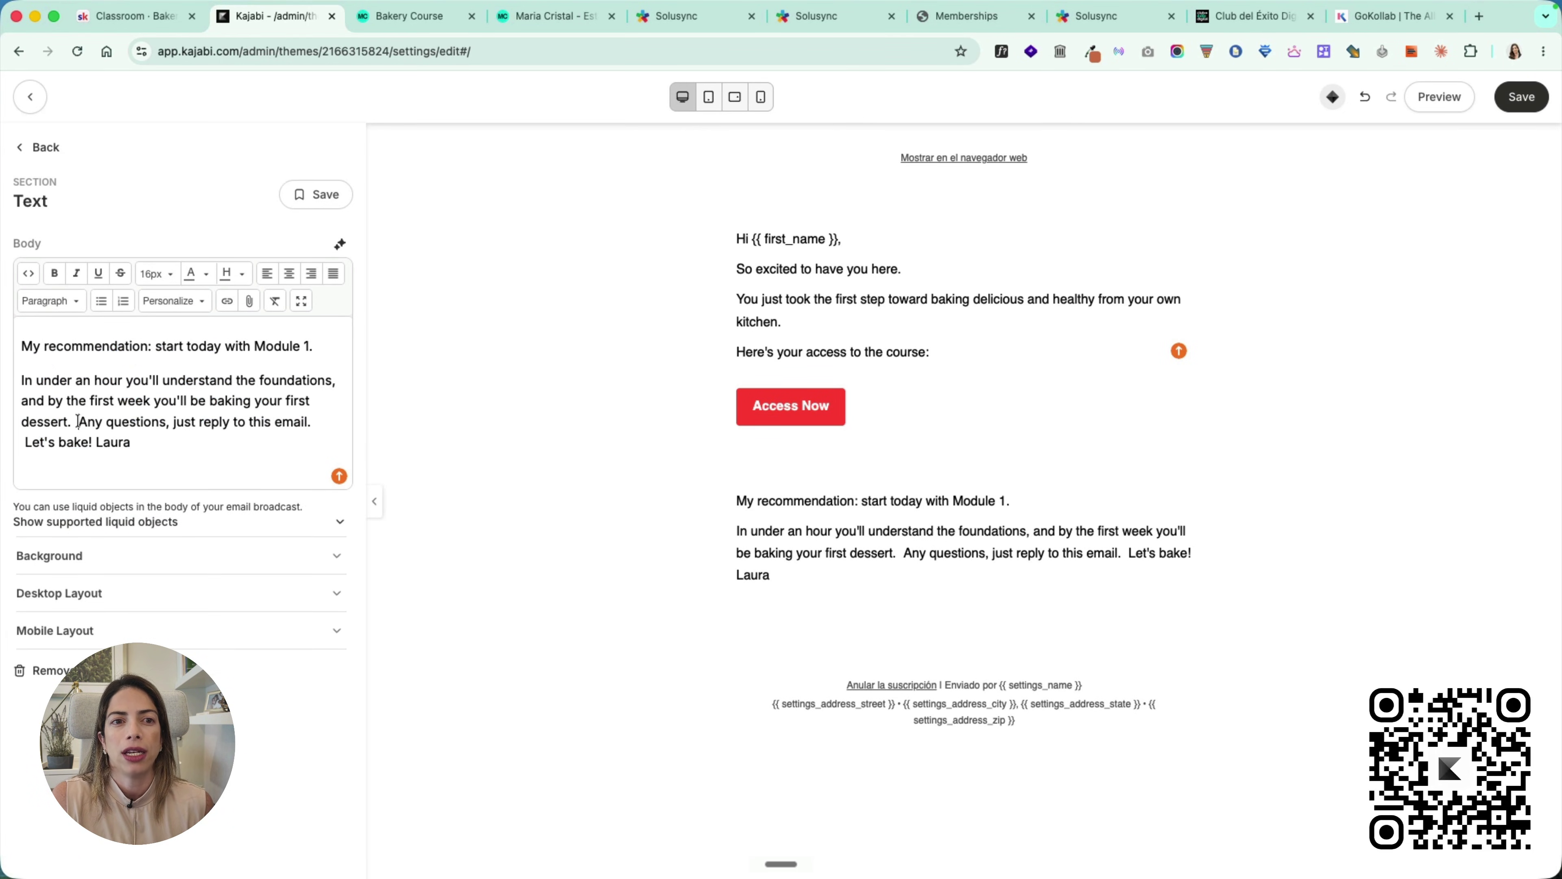
{"action": "left_click", "coordinate": [78, 421]}
{"action": "key", "text": "Return"}
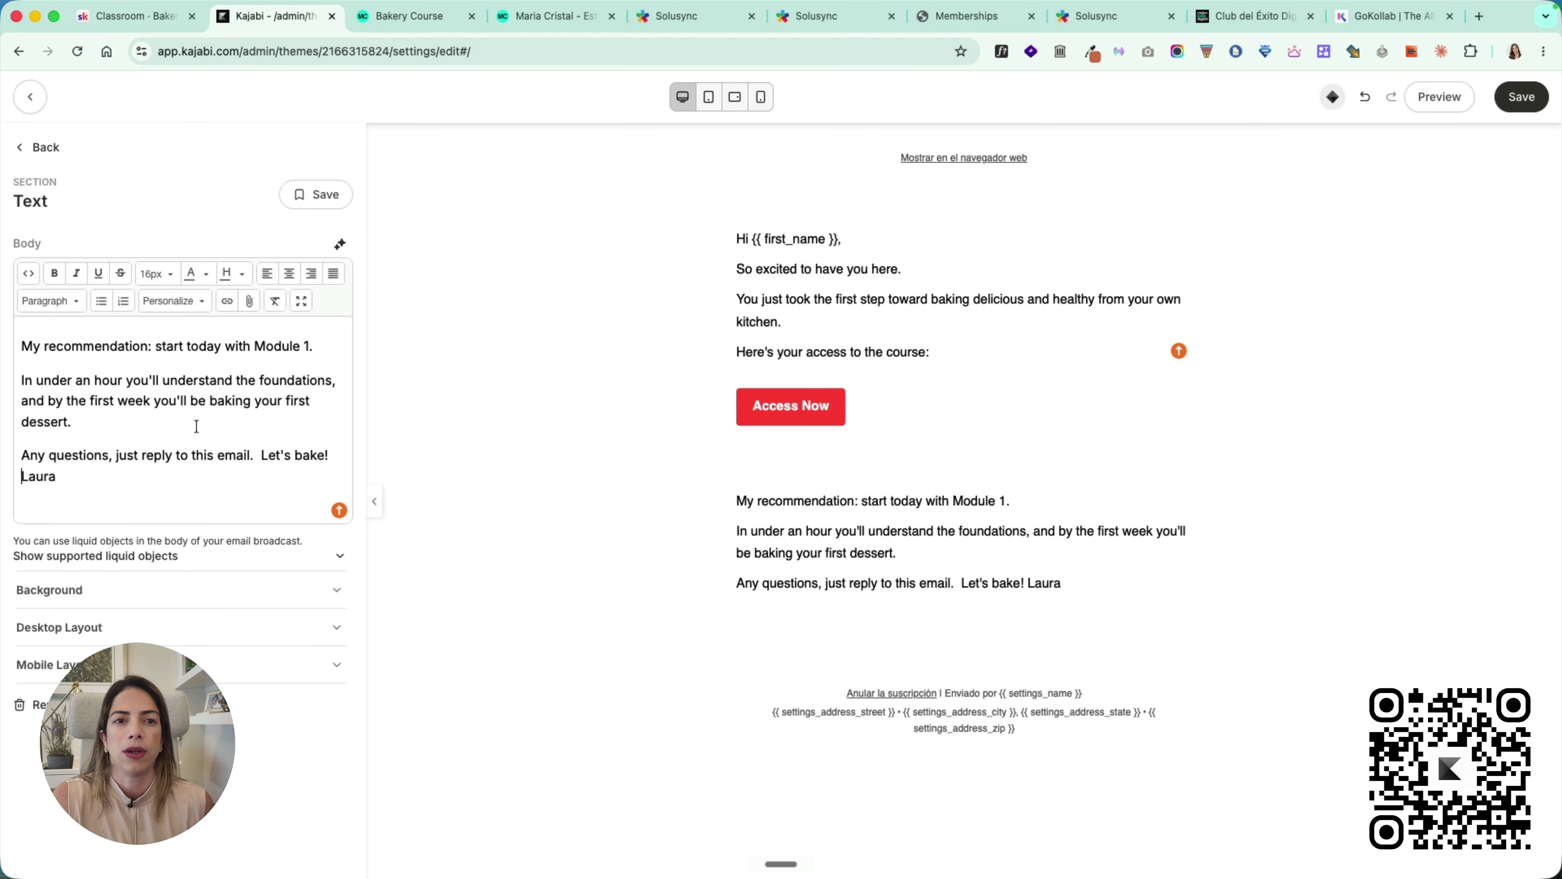
{"action": "key", "text": "Return"}
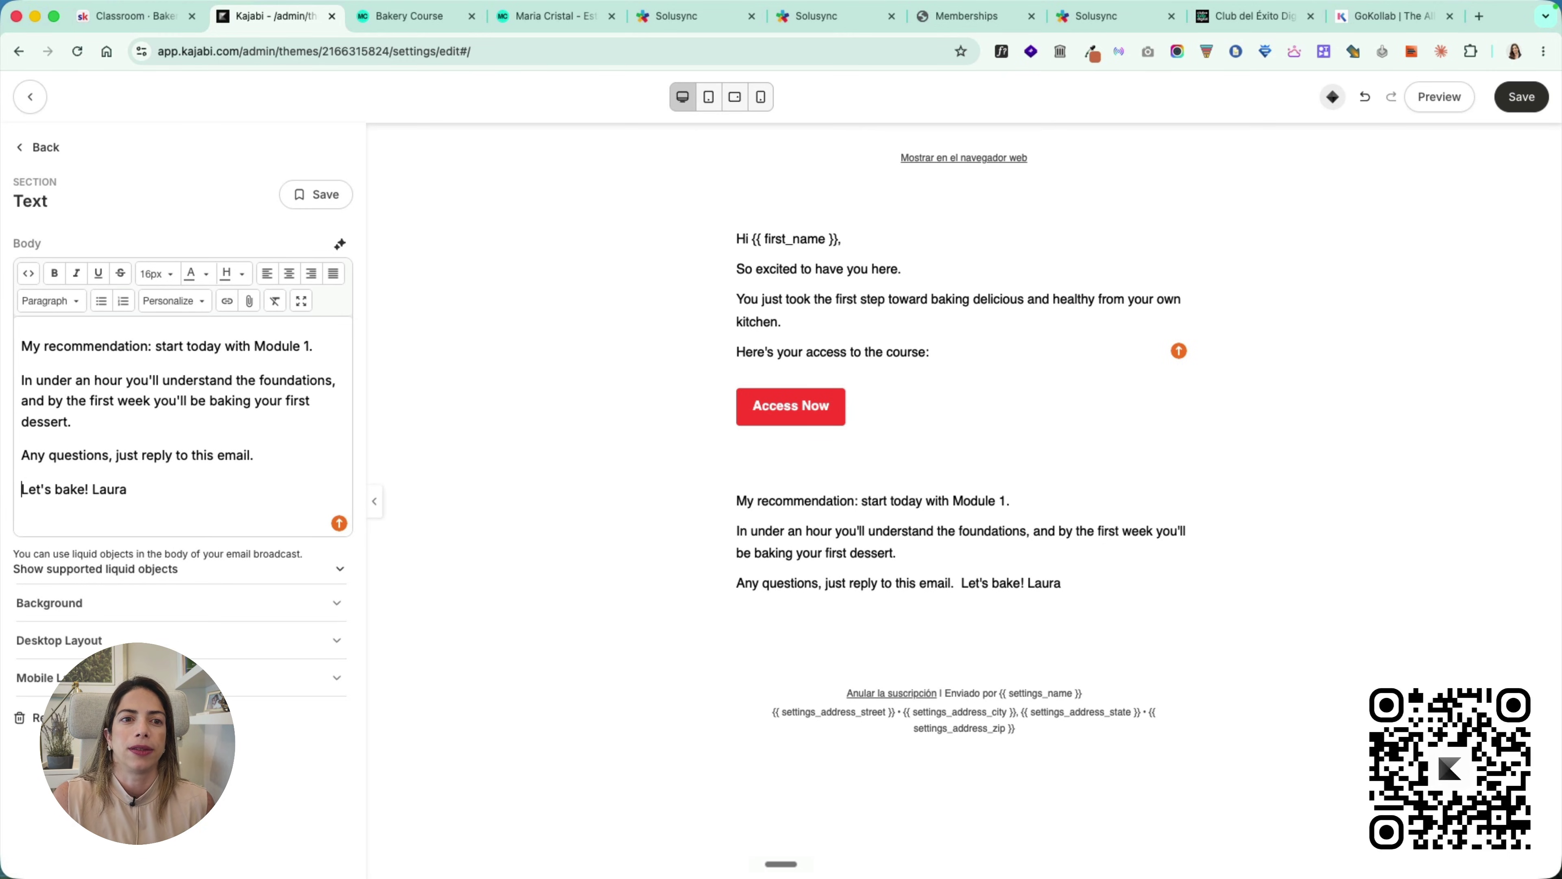
{"action": "key", "text": "Return"}
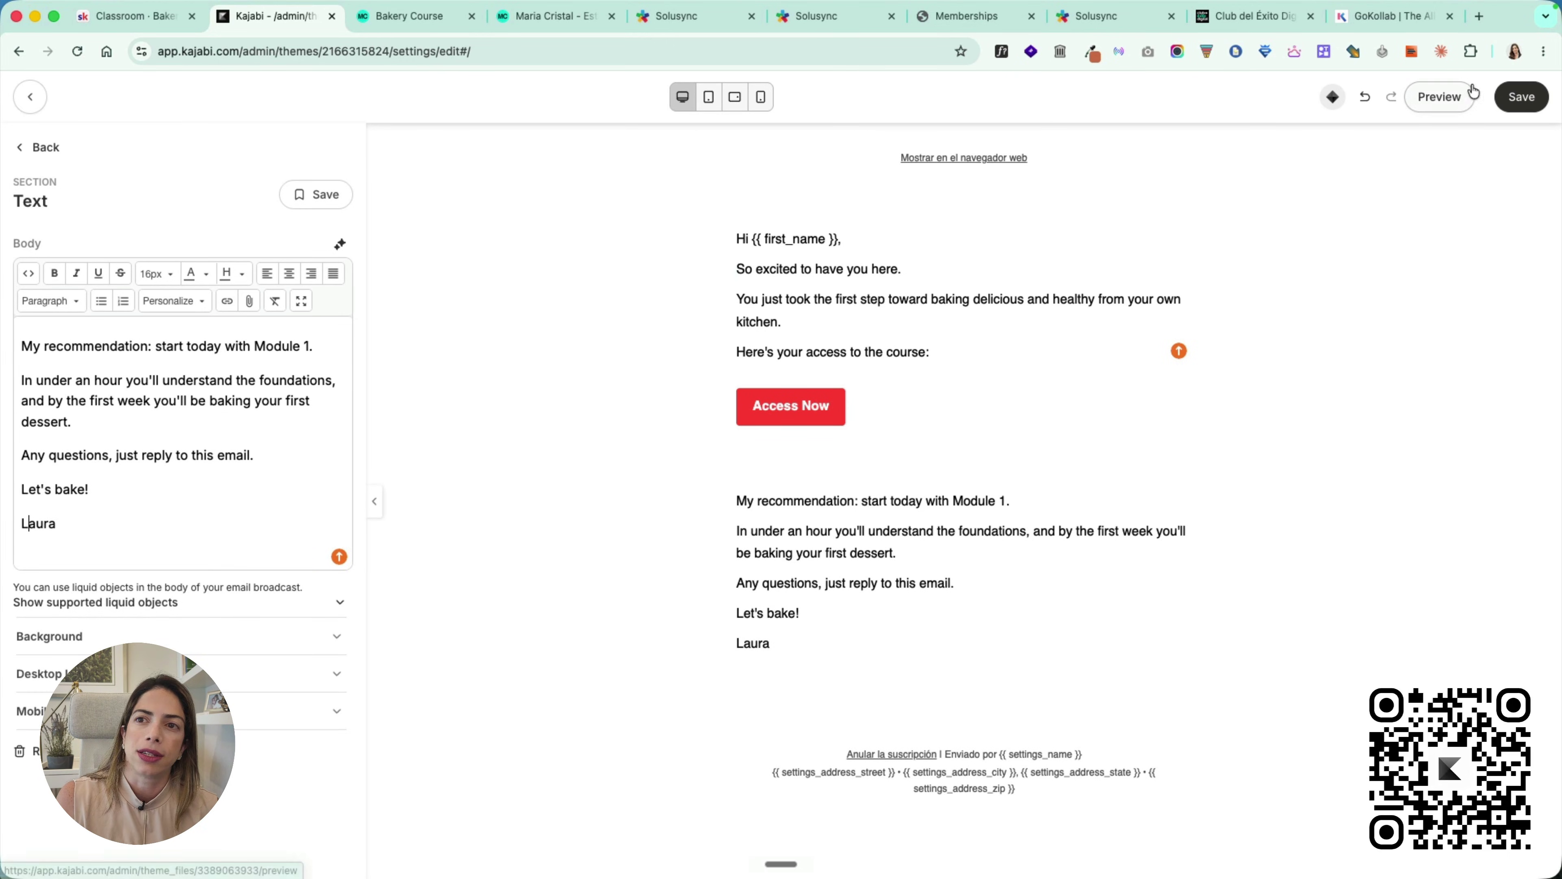
Step: Save the email content and return to the Bakery Course Post-Purchase sequence overview
{"action": "left_click", "coordinate": [1522, 97]}
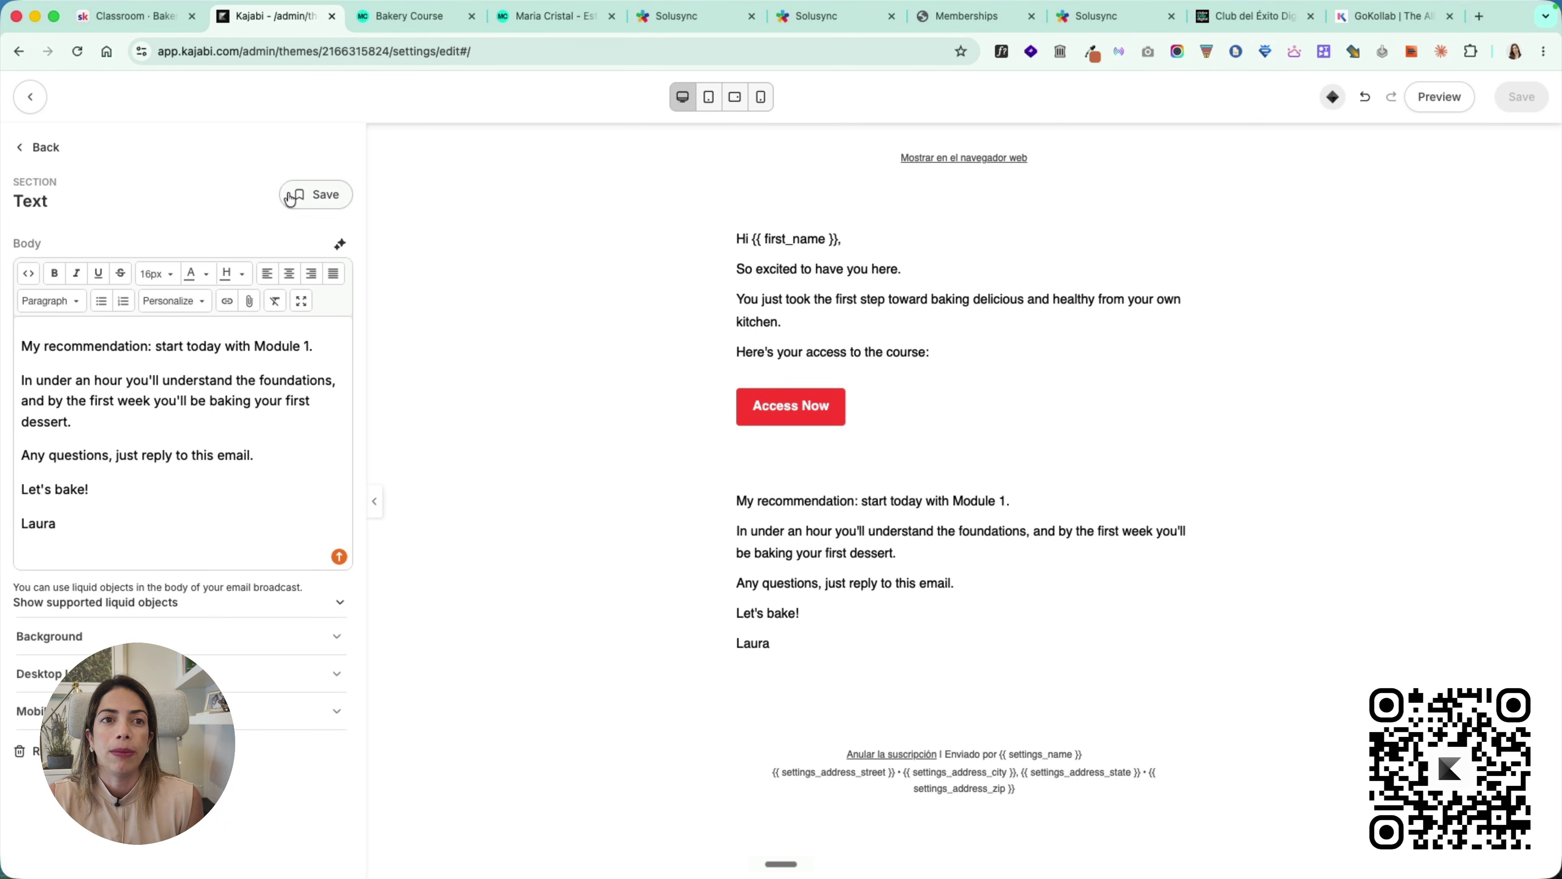
{"action": "left_click", "coordinate": [34, 105]}
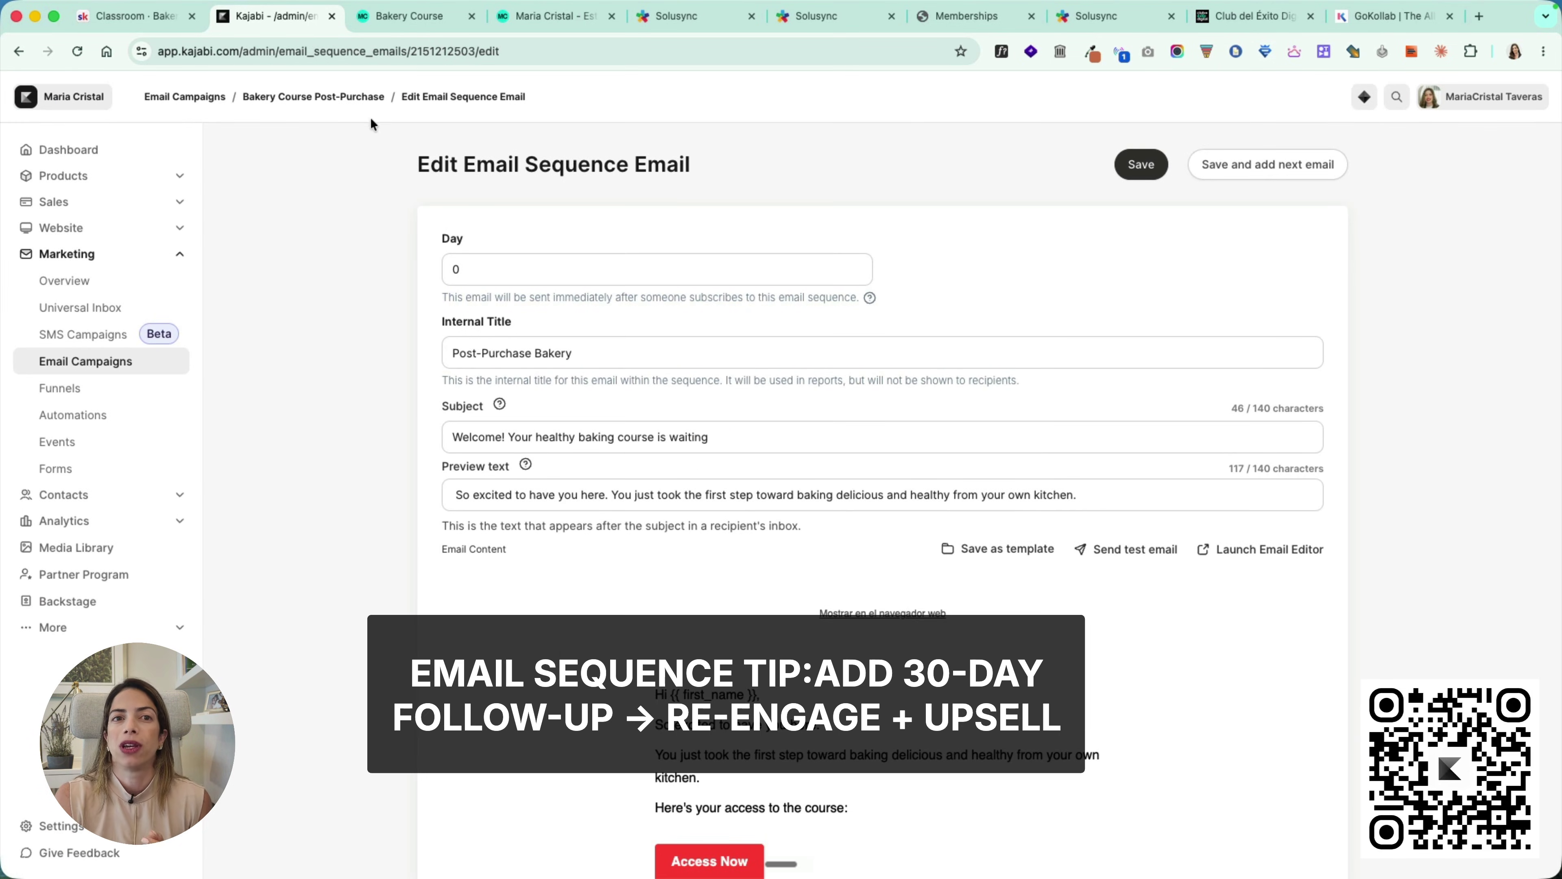
{"action": "left_click", "coordinate": [294, 95]}
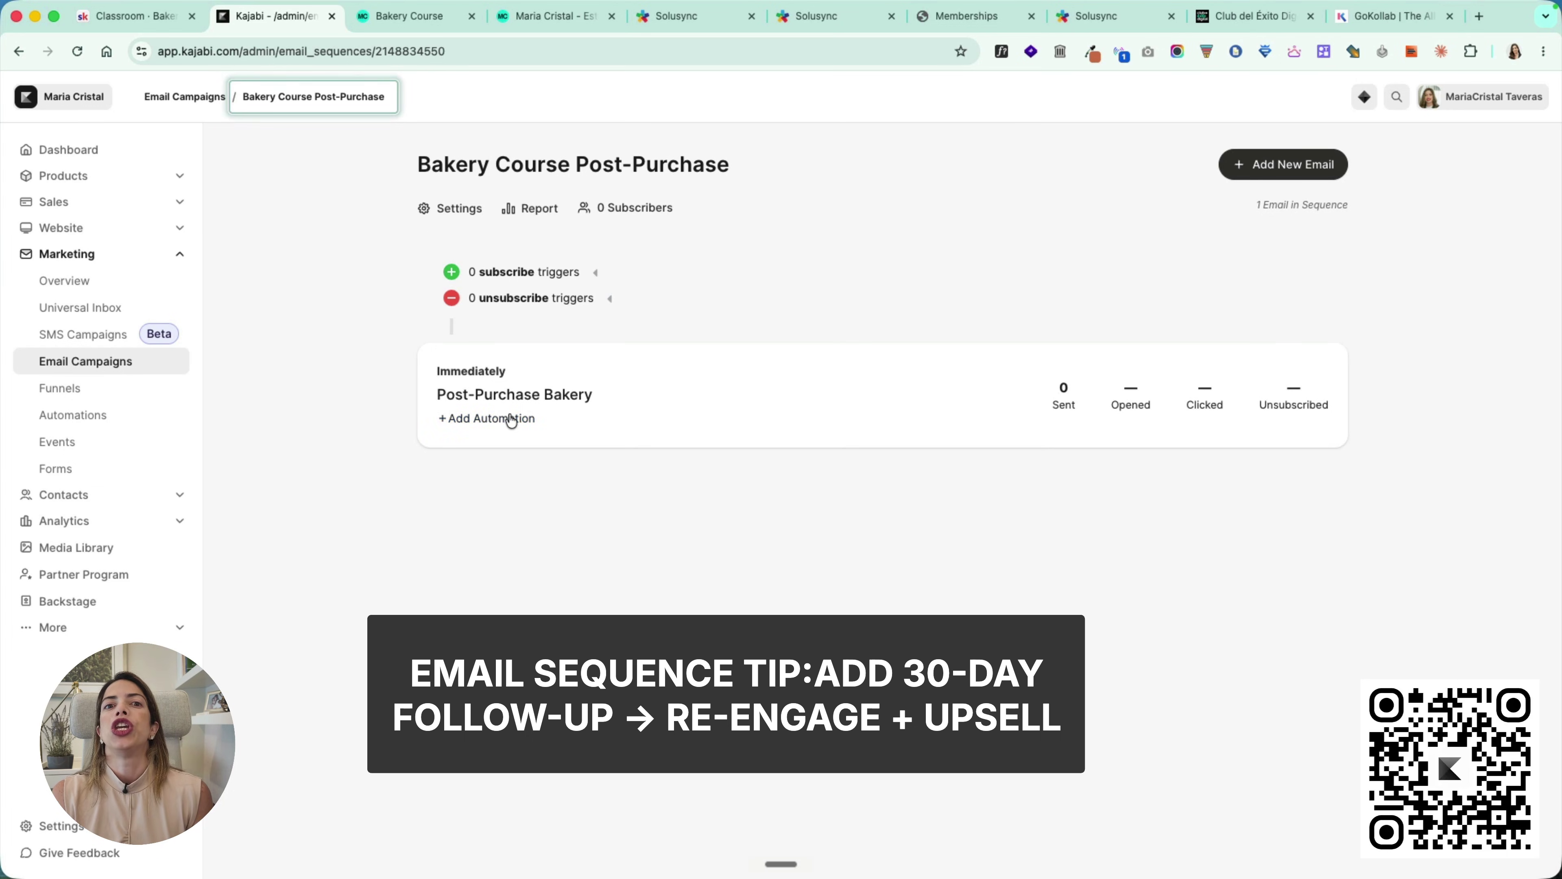
{"action": "left_click", "coordinate": [1262, 180]}
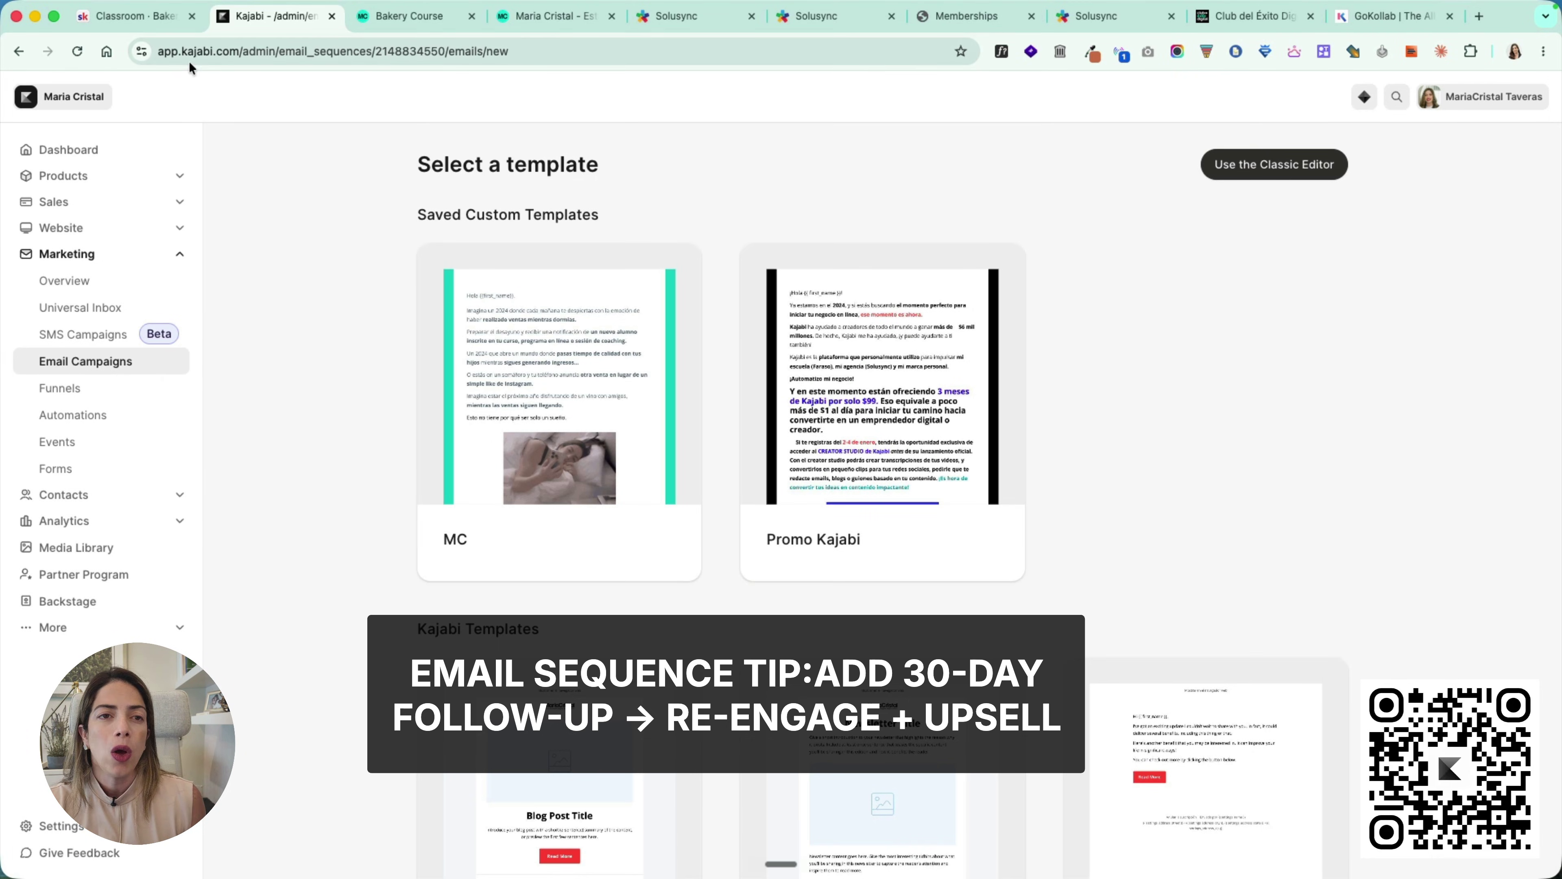
{"action": "left_click", "coordinate": [19, 52]}
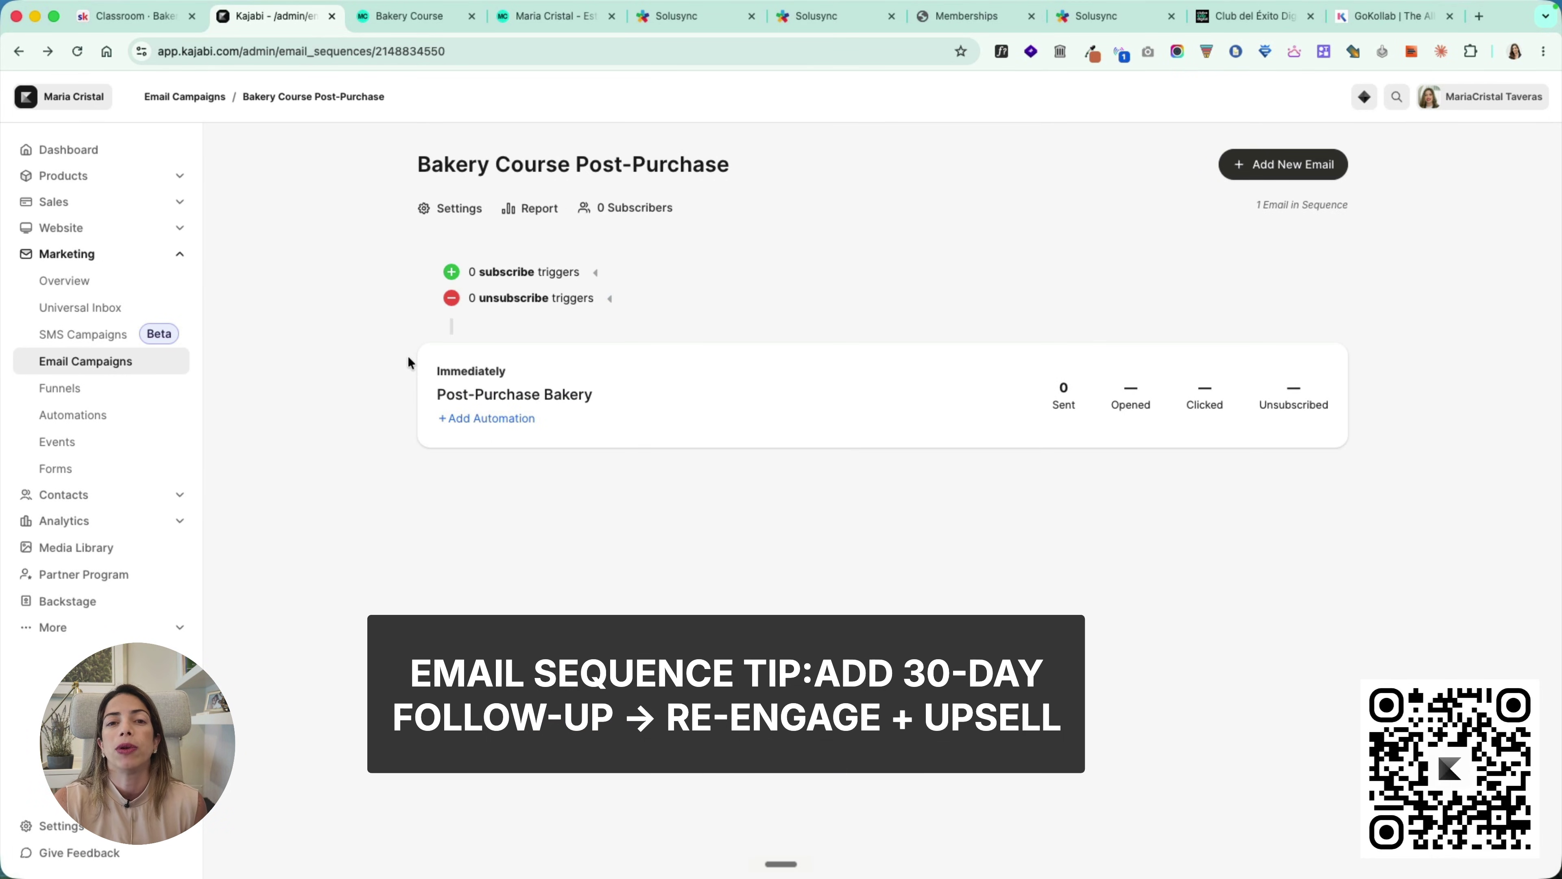
Step: Open the purchase flow settings of the "Healthy Baking: Desserts You Can Actually Eat 47" offer
{"action": "left_click", "coordinate": [127, 203]}
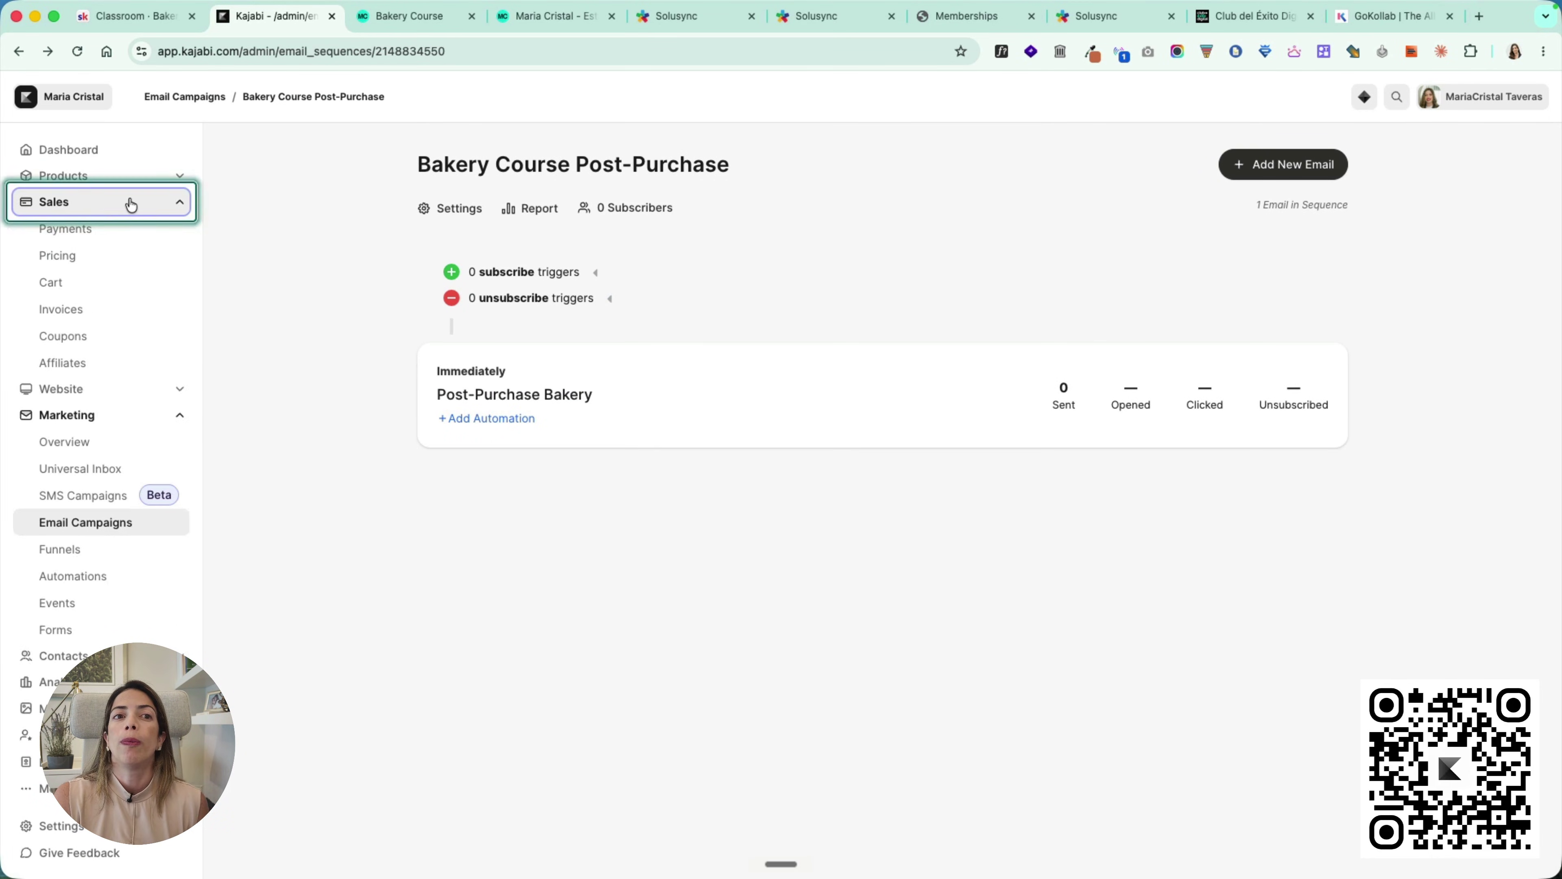
{"action": "left_click", "coordinate": [99, 264]}
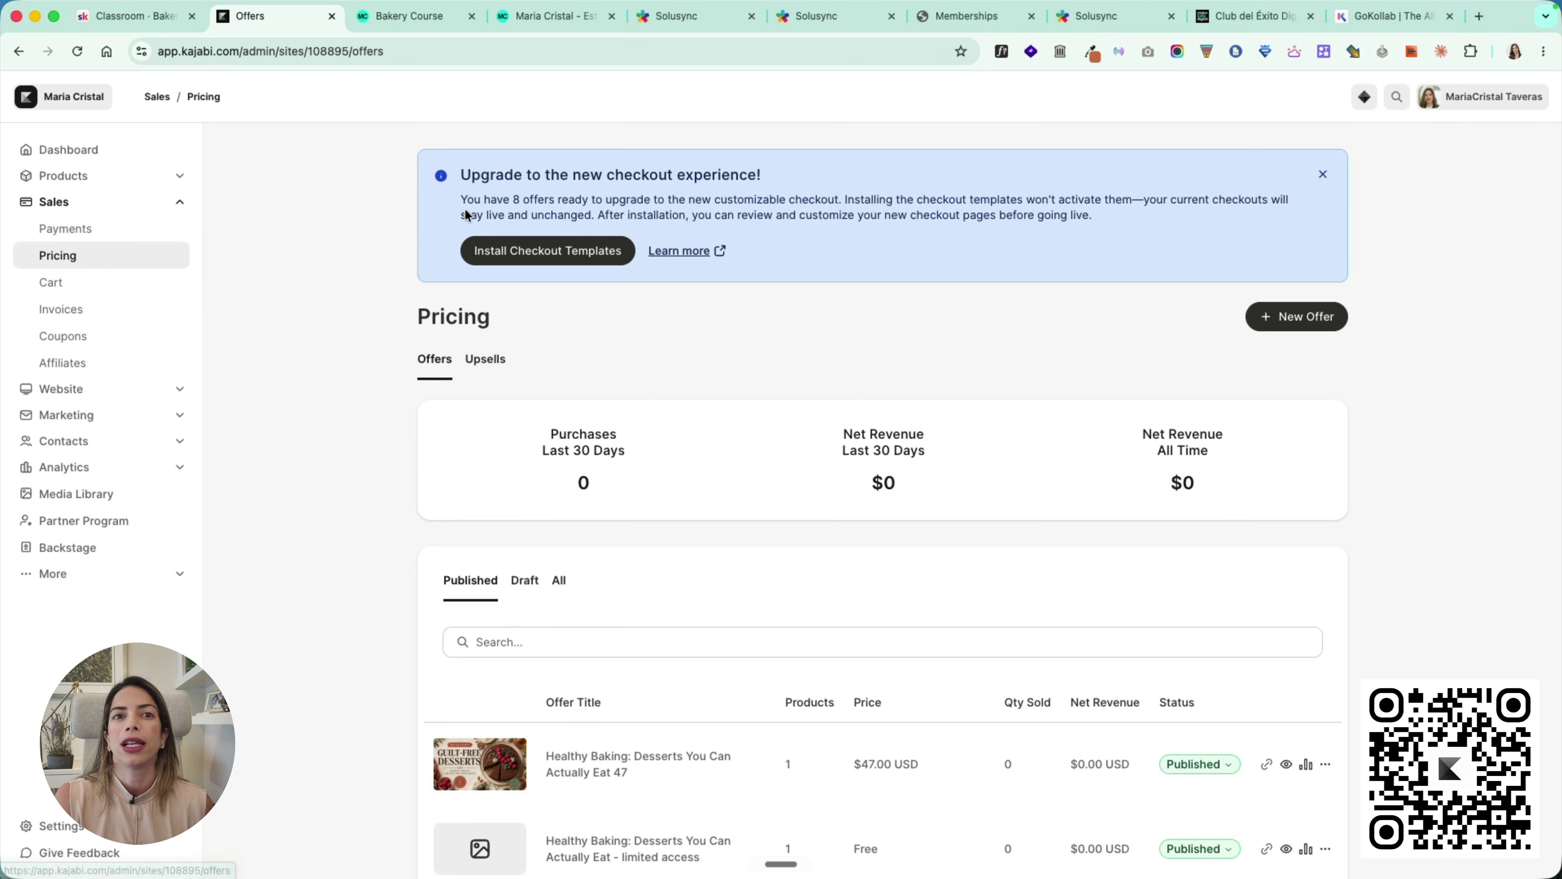
{"action": "left_click", "coordinate": [588, 770]}
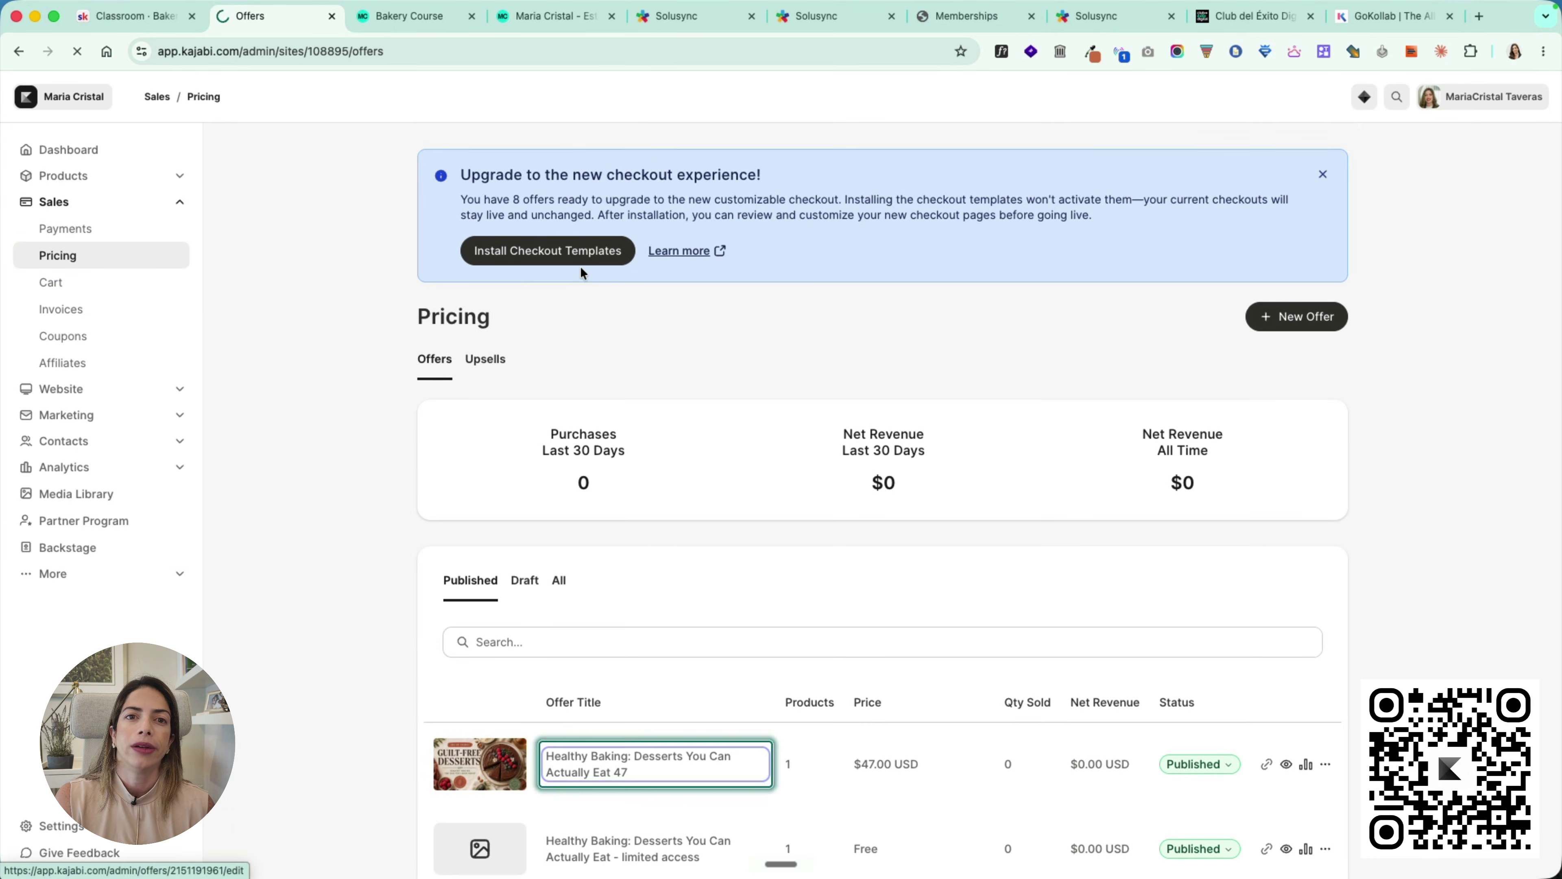
{"action": "left_click", "coordinate": [569, 207]}
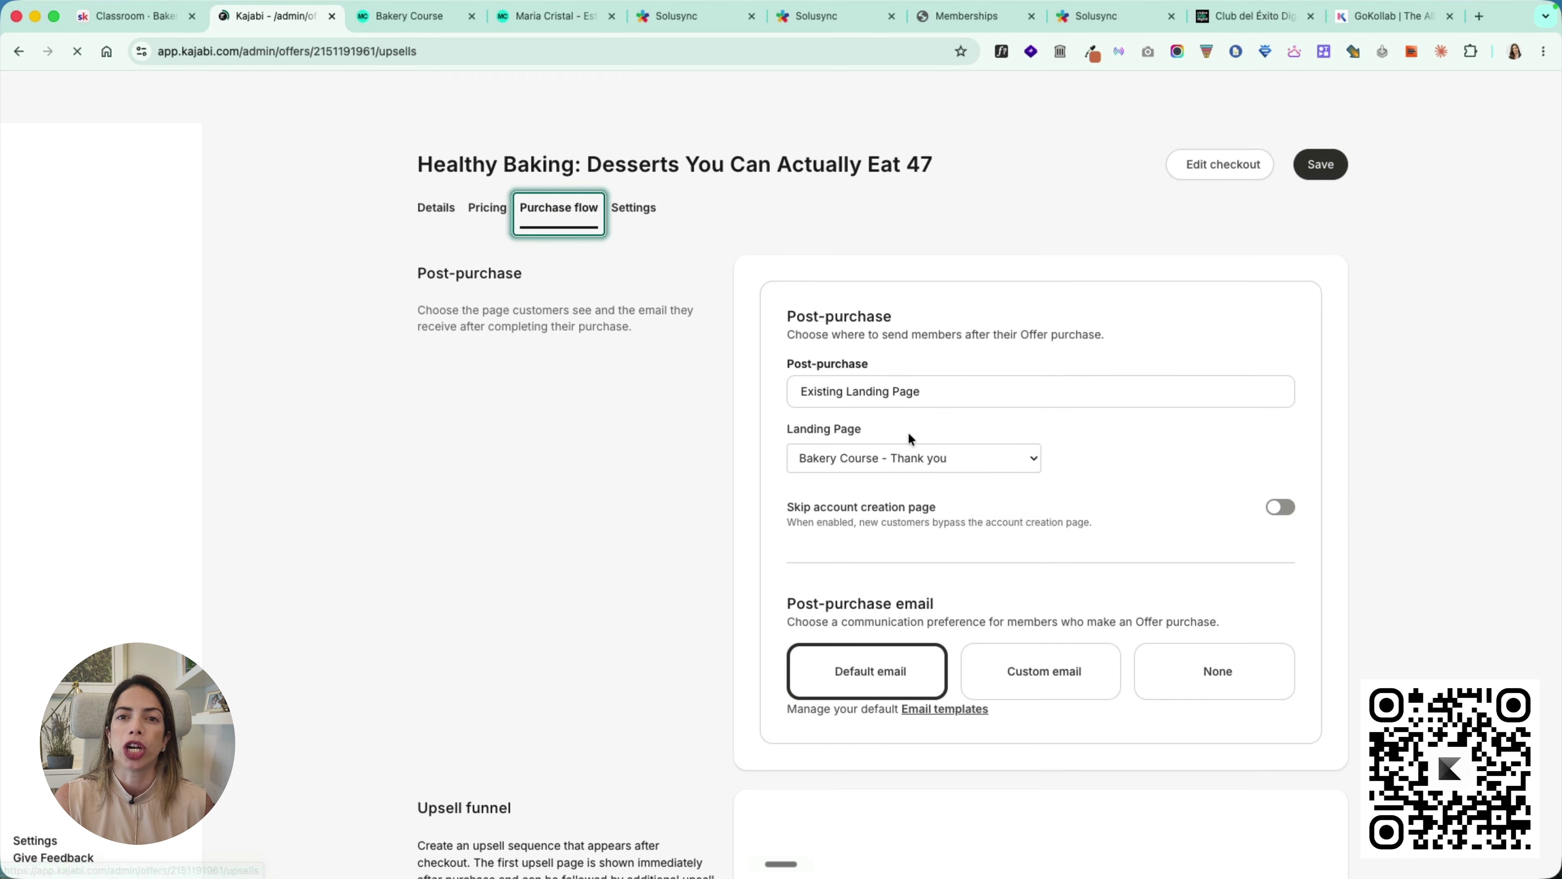
Step: Add an automation to the offer that subscribes buyers to the "Bakery Course Post-Purchase" email sequence when the offer is purchased
{"action": "scroll", "coordinate": [939, 569], "scroll_direction": "down", "scroll_amount": 10}
{"action": "left_click", "coordinate": [867, 734]}
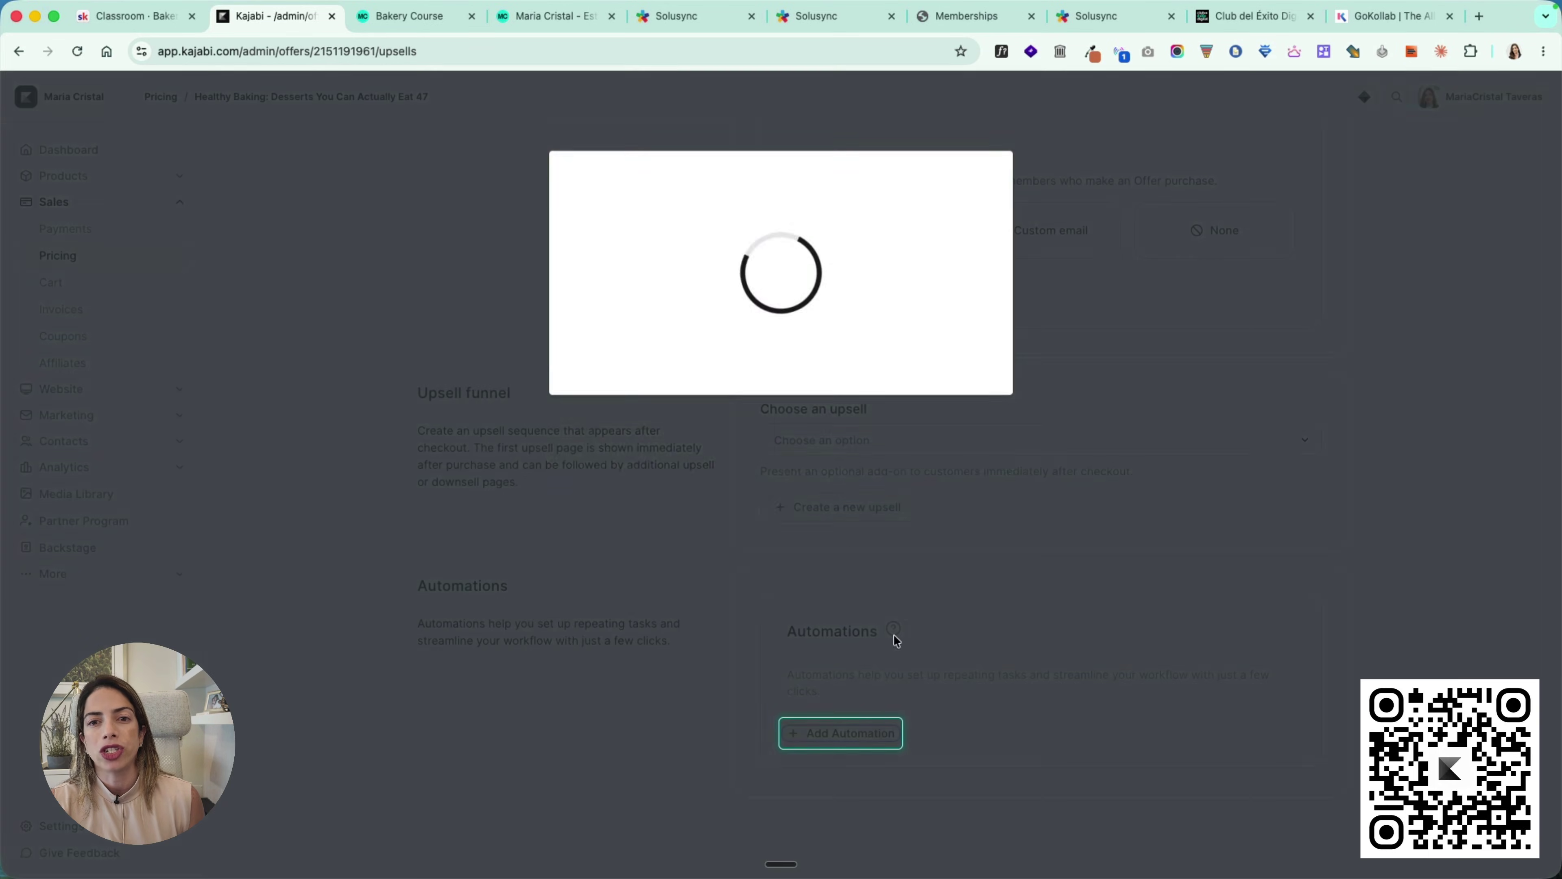
{"action": "left_click", "coordinate": [643, 389]}
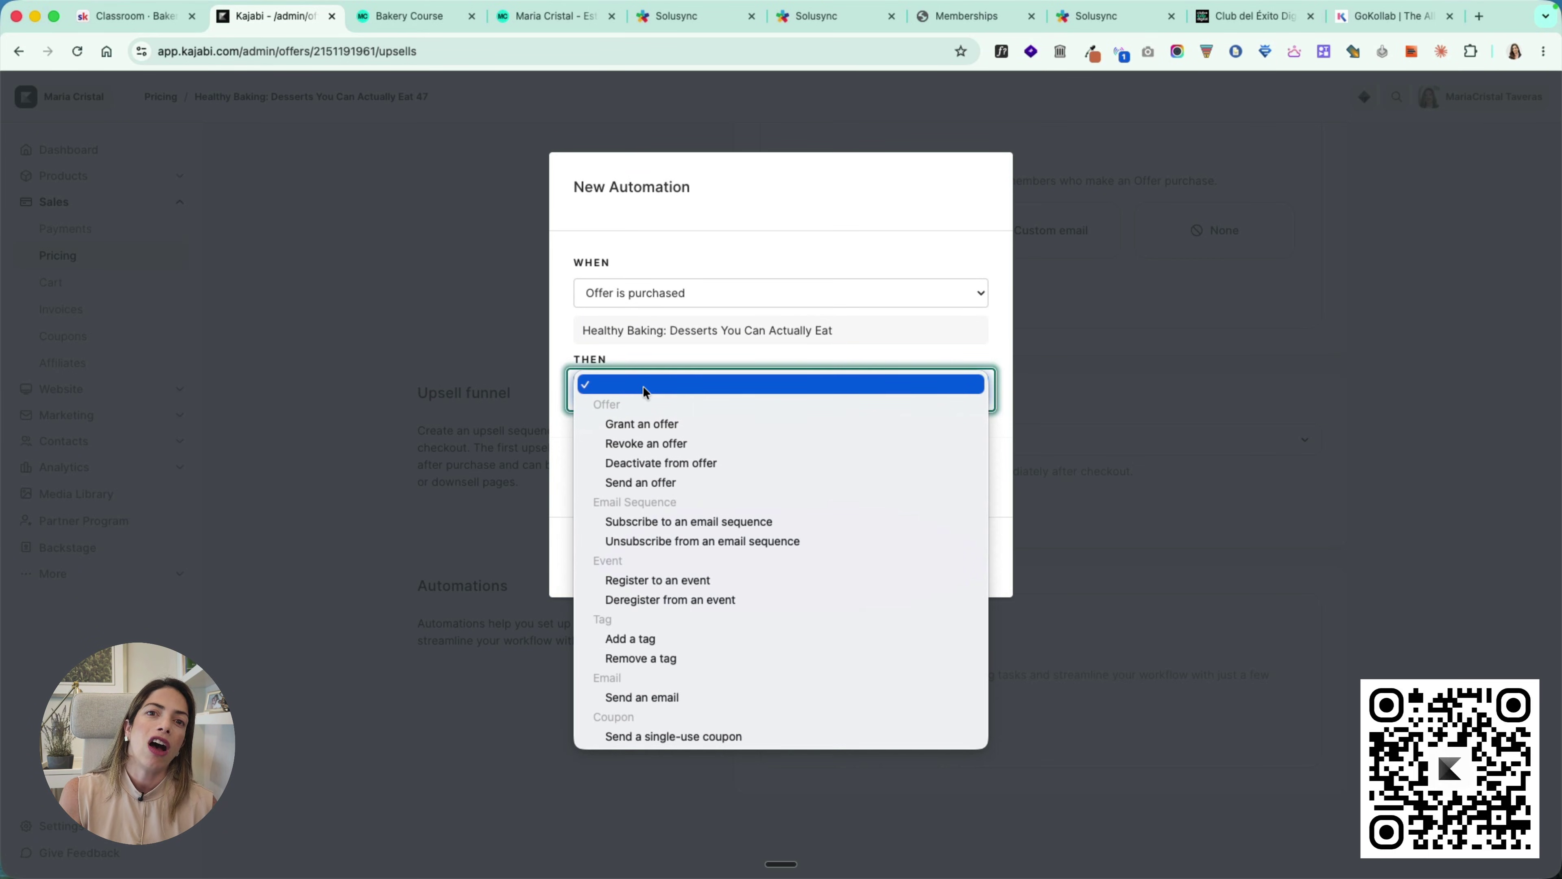
{"action": "left_click", "coordinate": [634, 523]}
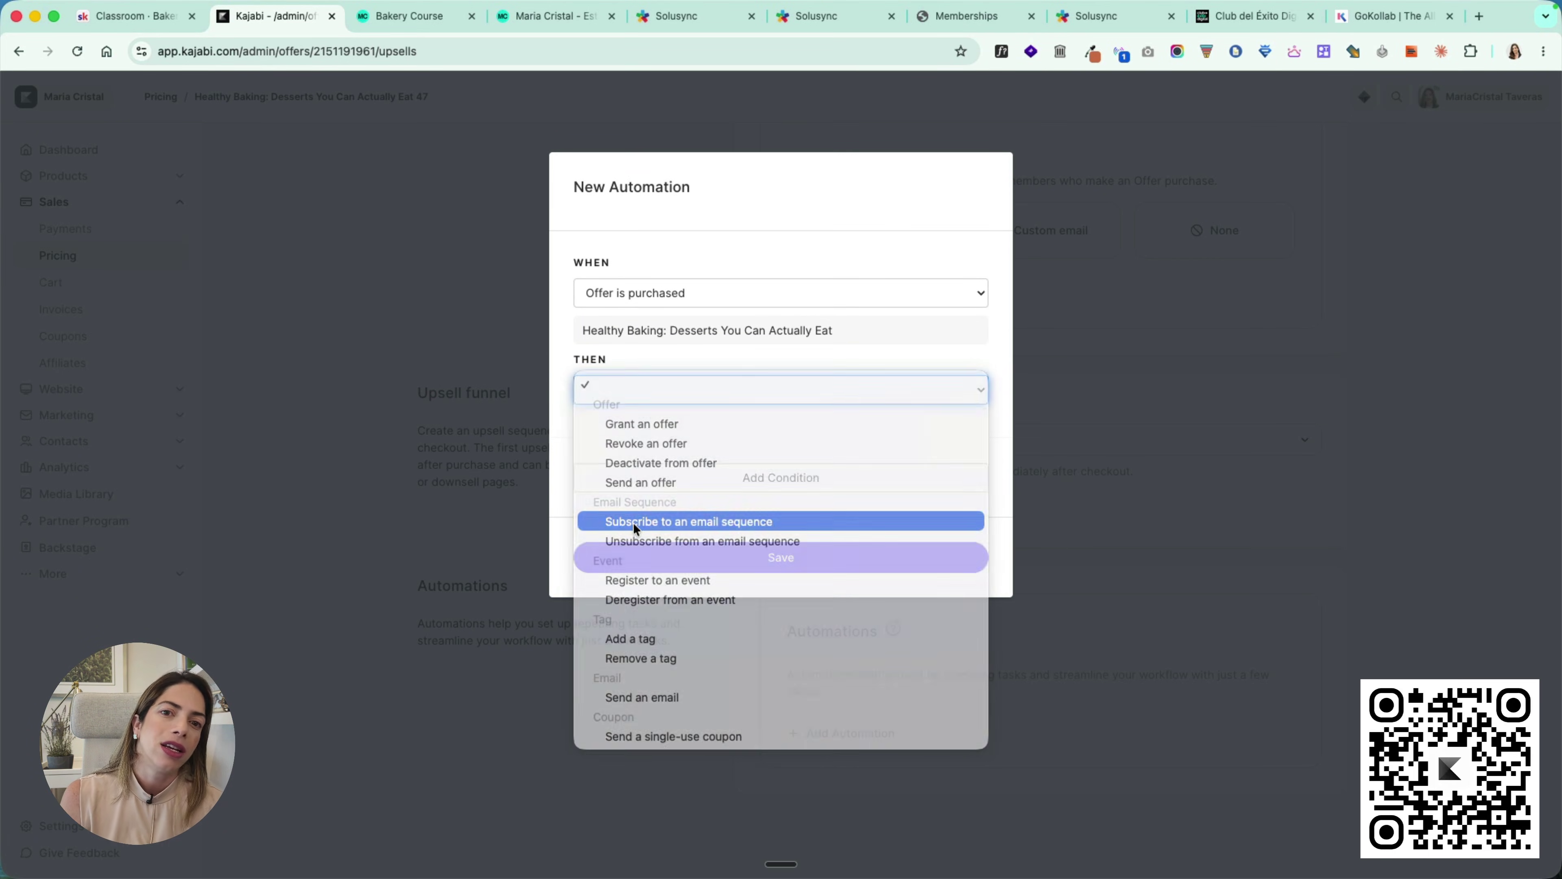
{"action": "left_click", "coordinate": [622, 431]}
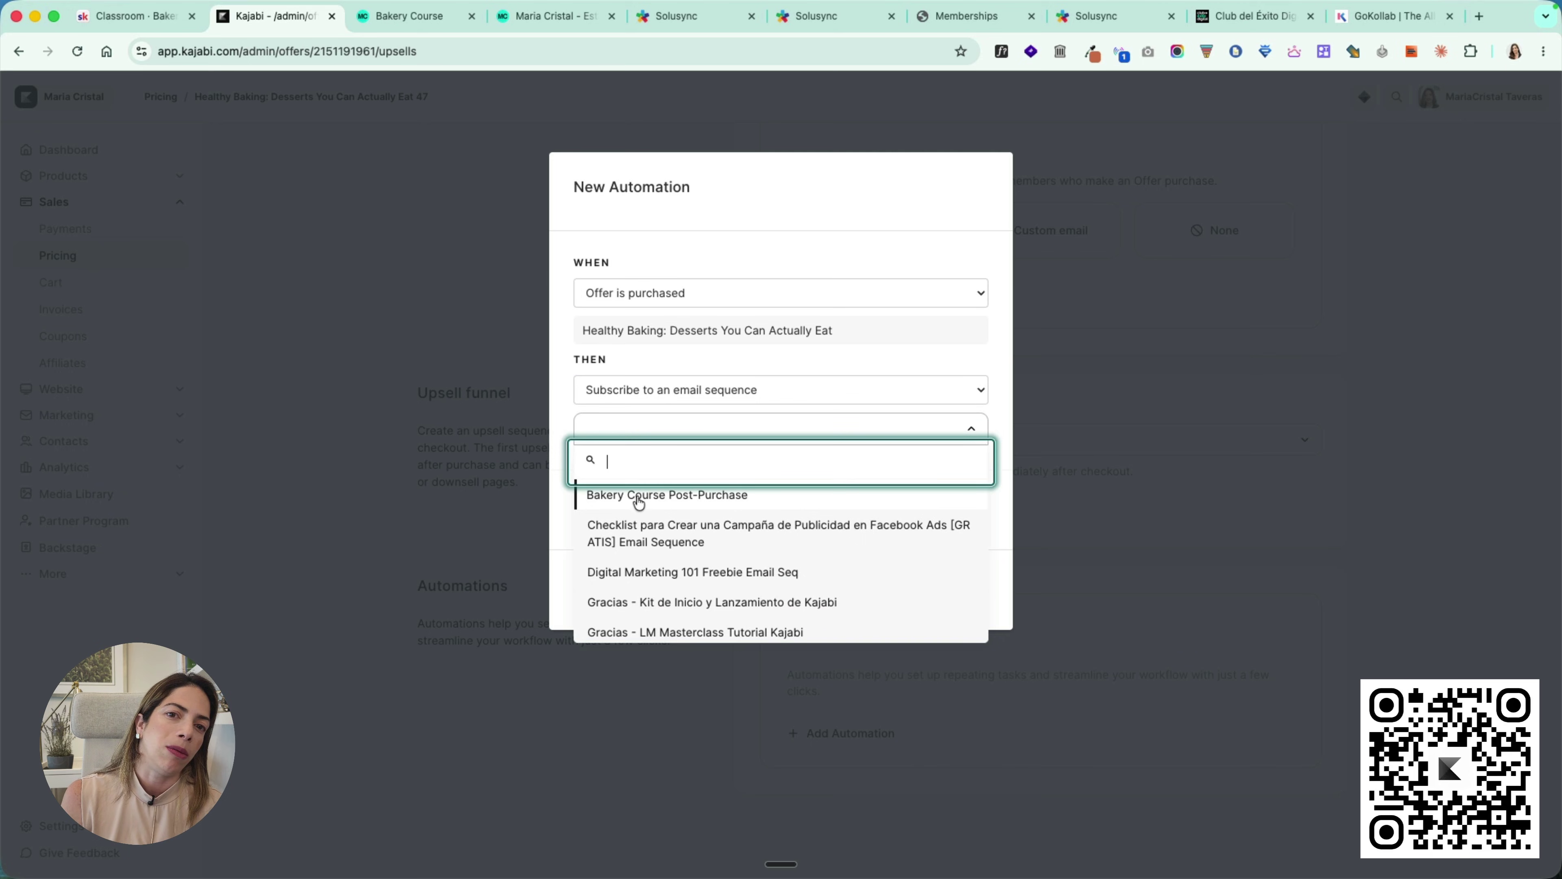
{"action": "left_click", "coordinate": [638, 502]}
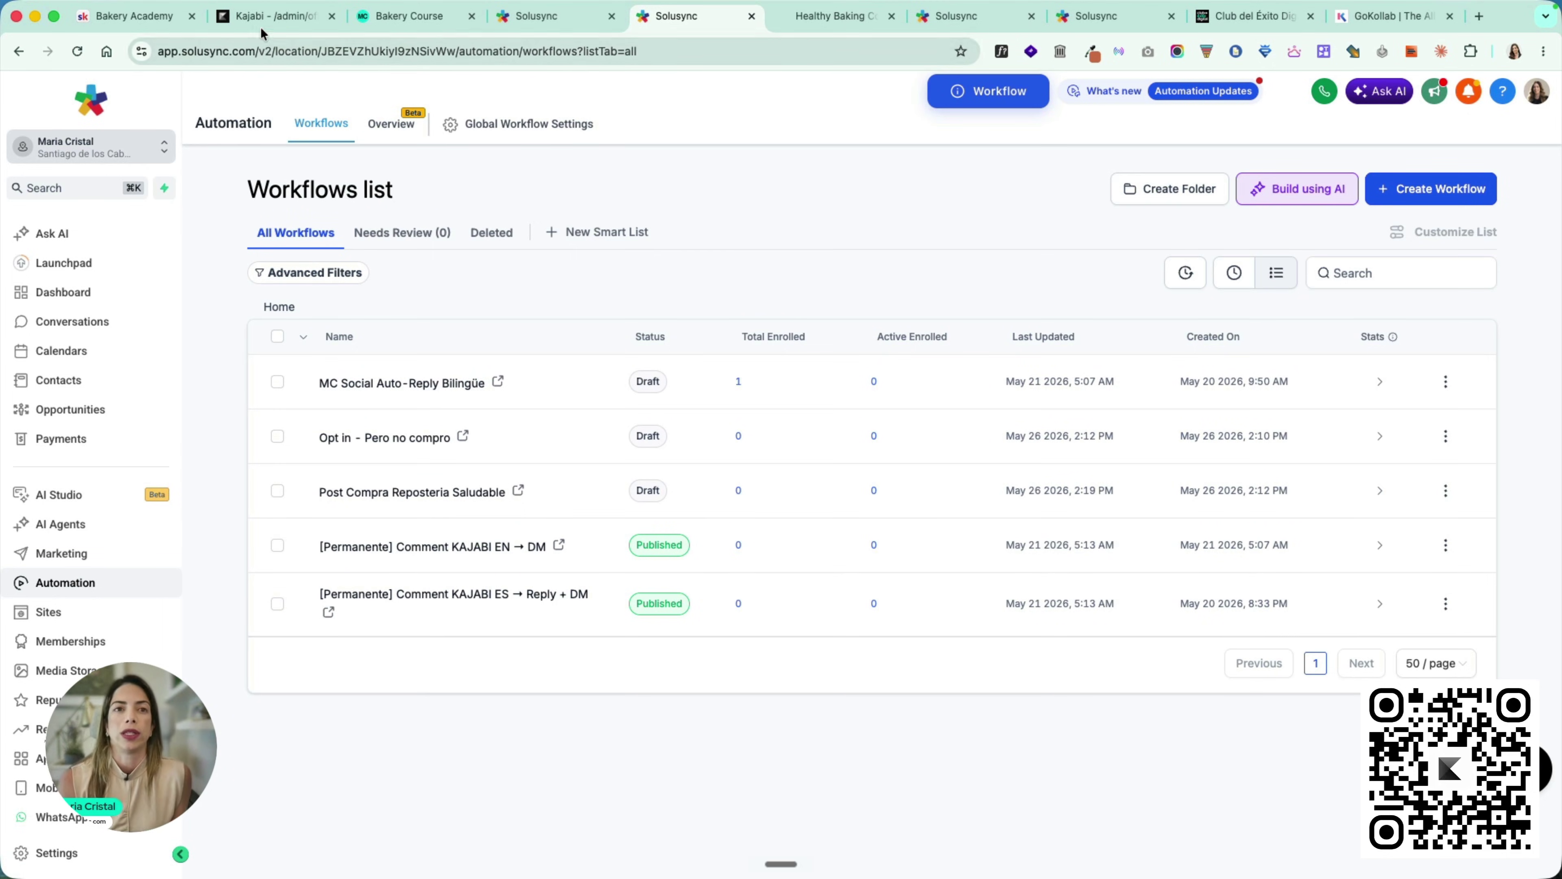
Step: Switch to Kajabi and open the "Bakery Course Post-Purchase" email sequence from the email campaigns
{"action": "left_click", "coordinate": [262, 28]}
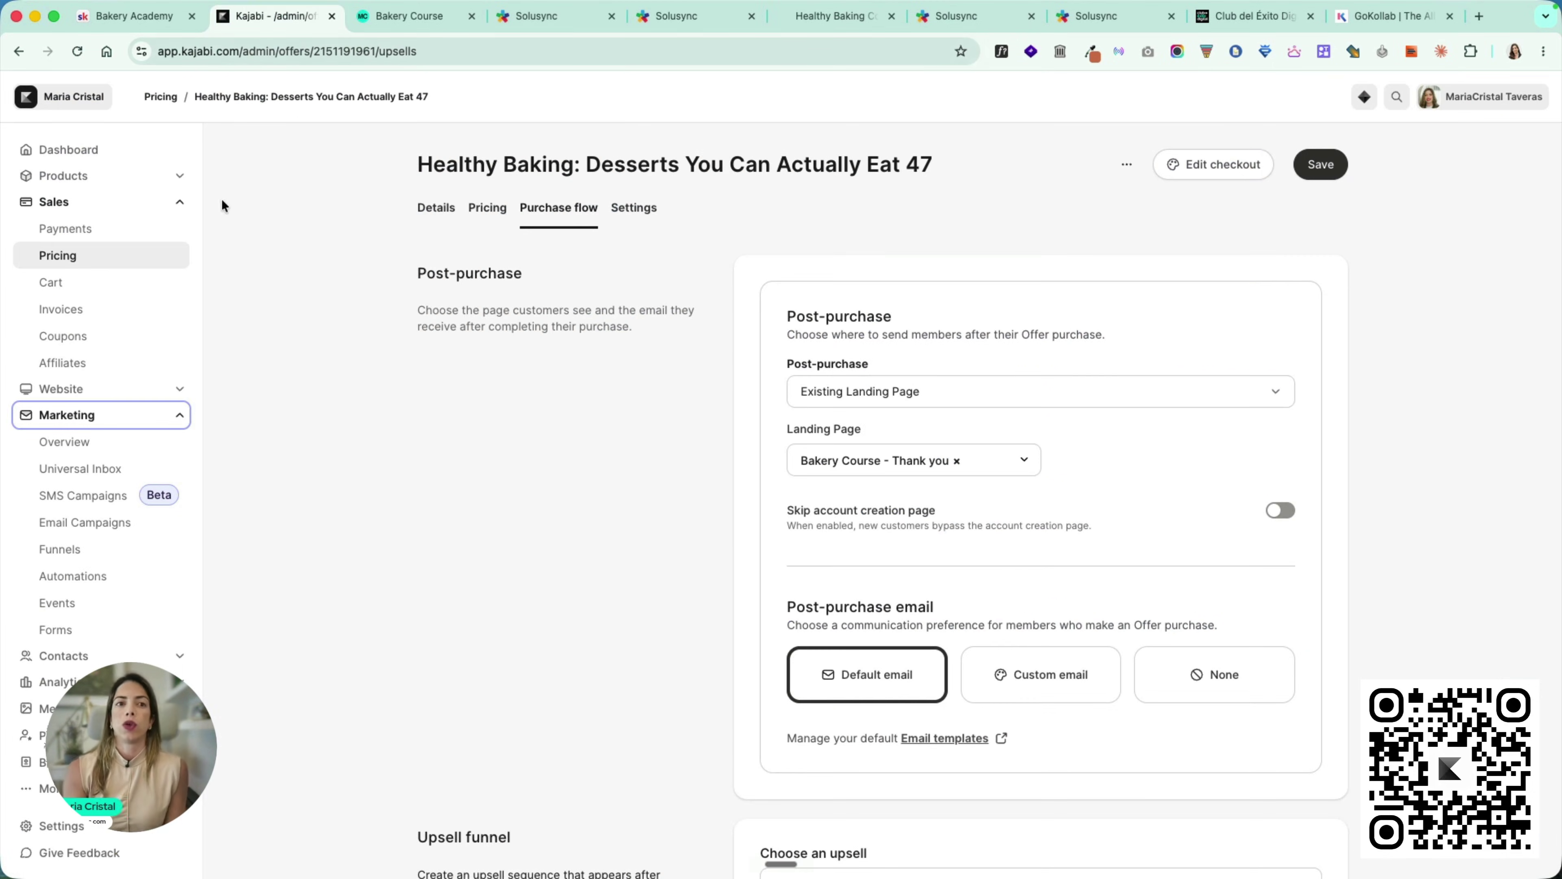
{"action": "left_click", "coordinate": [118, 527]}
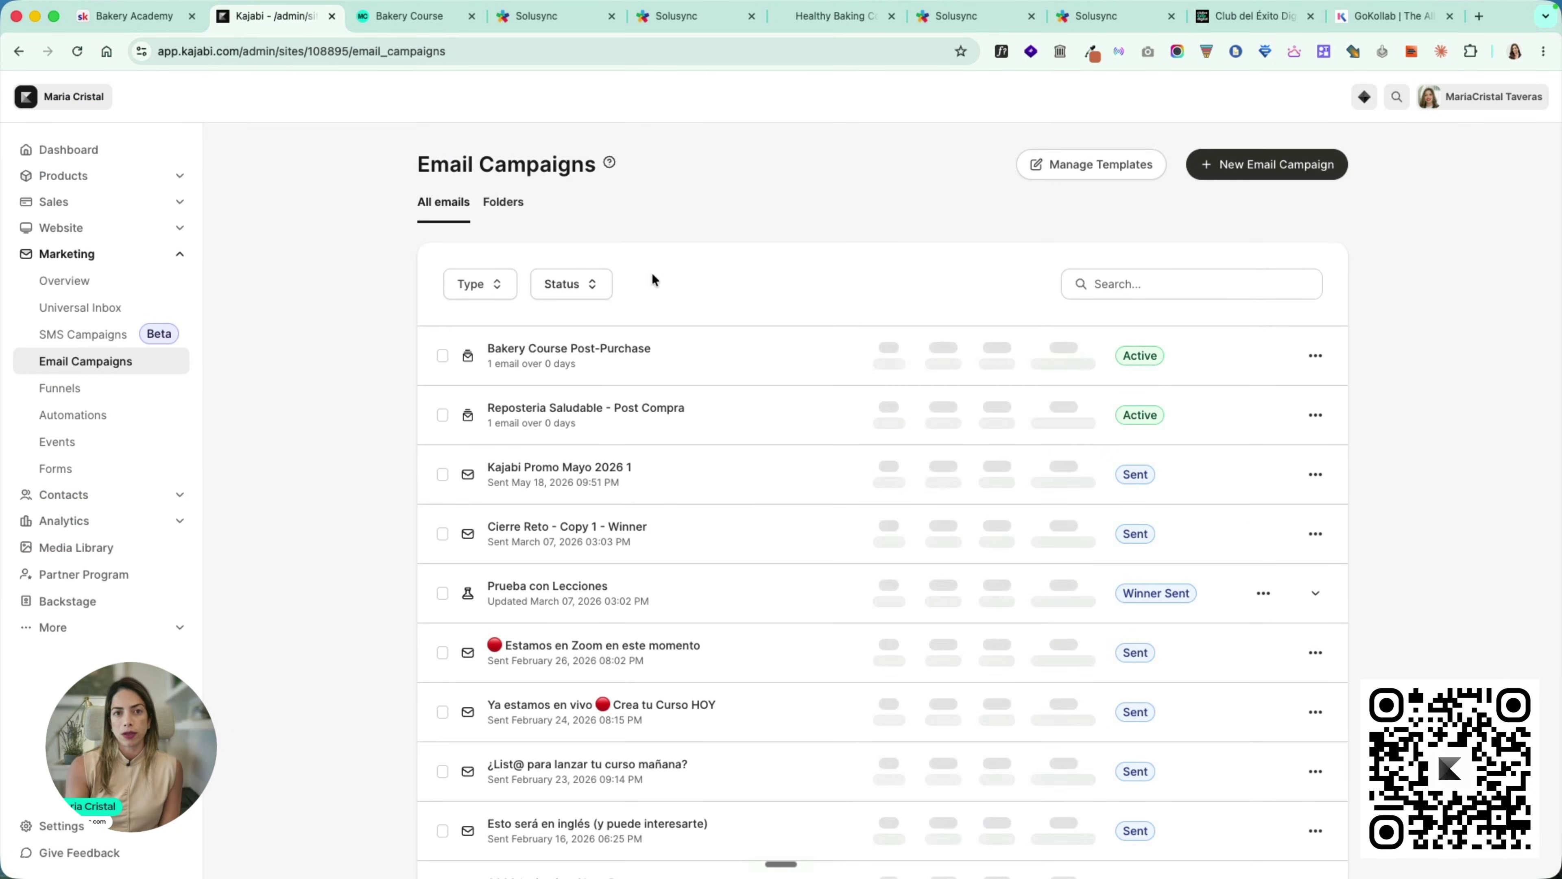
{"action": "left_click", "coordinate": [554, 350]}
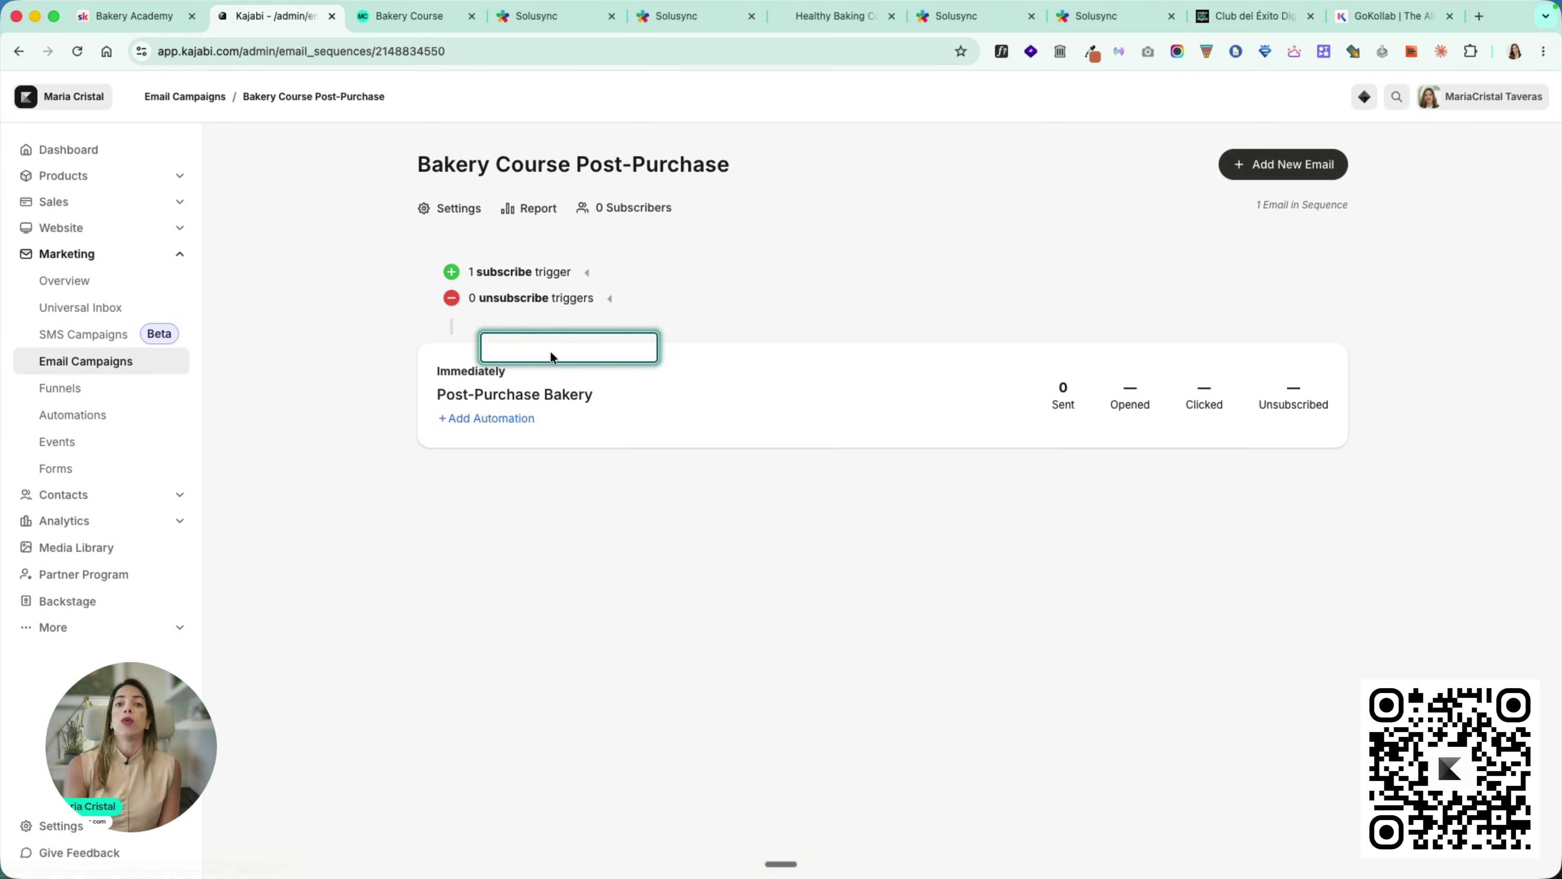
Step: Open the purchase flow of the "Healthy Baking: Desserts You Can Actually Eat 47" offer and review its automations
{"action": "left_click", "coordinate": [98, 201]}
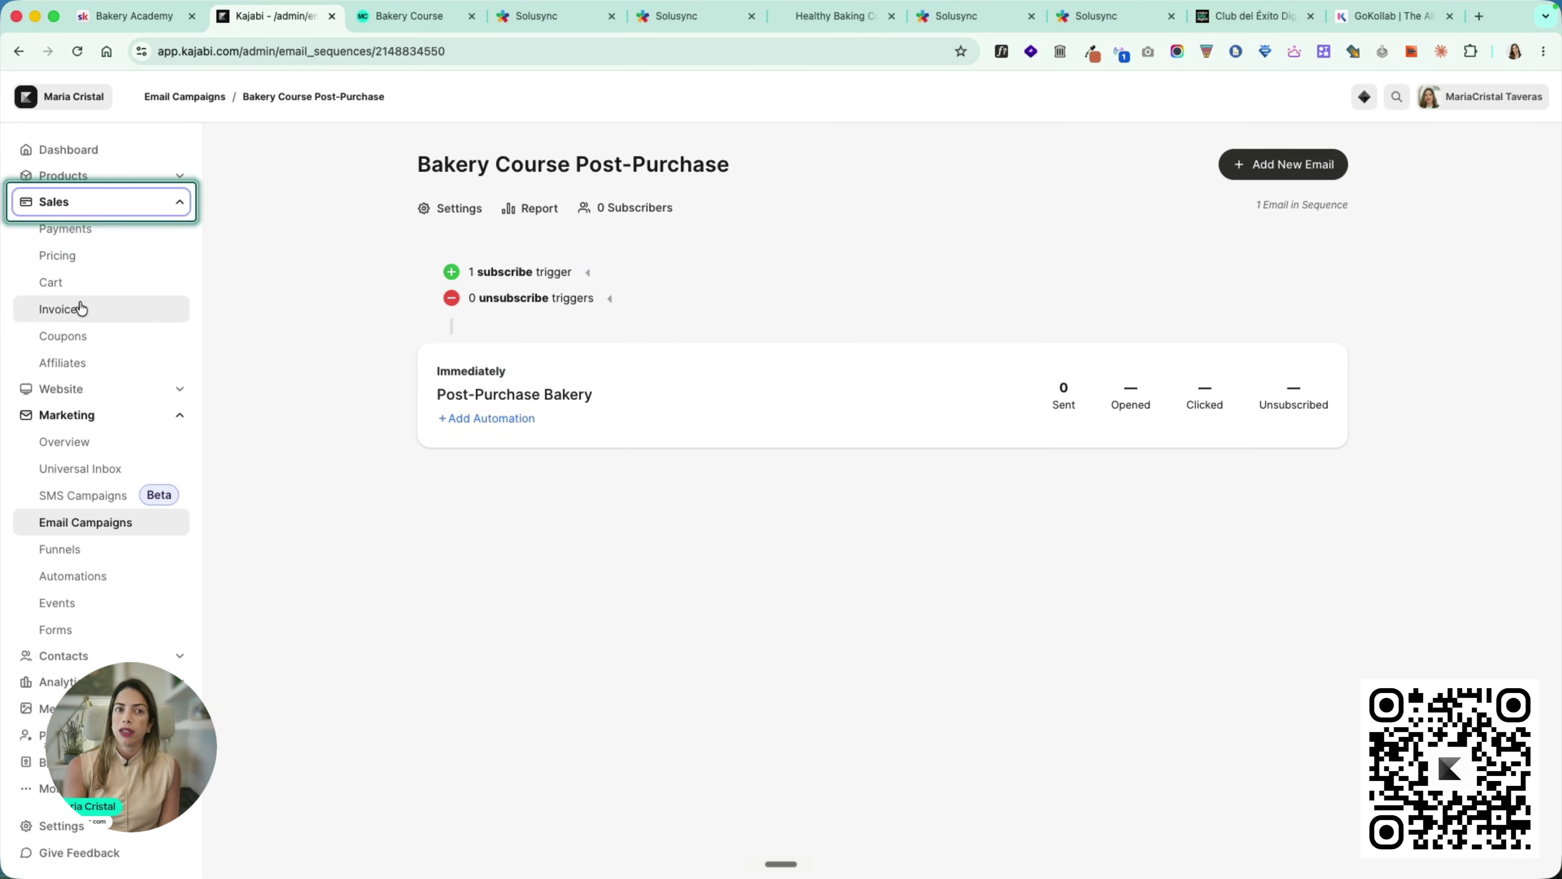
{"action": "left_click", "coordinate": [75, 257]}
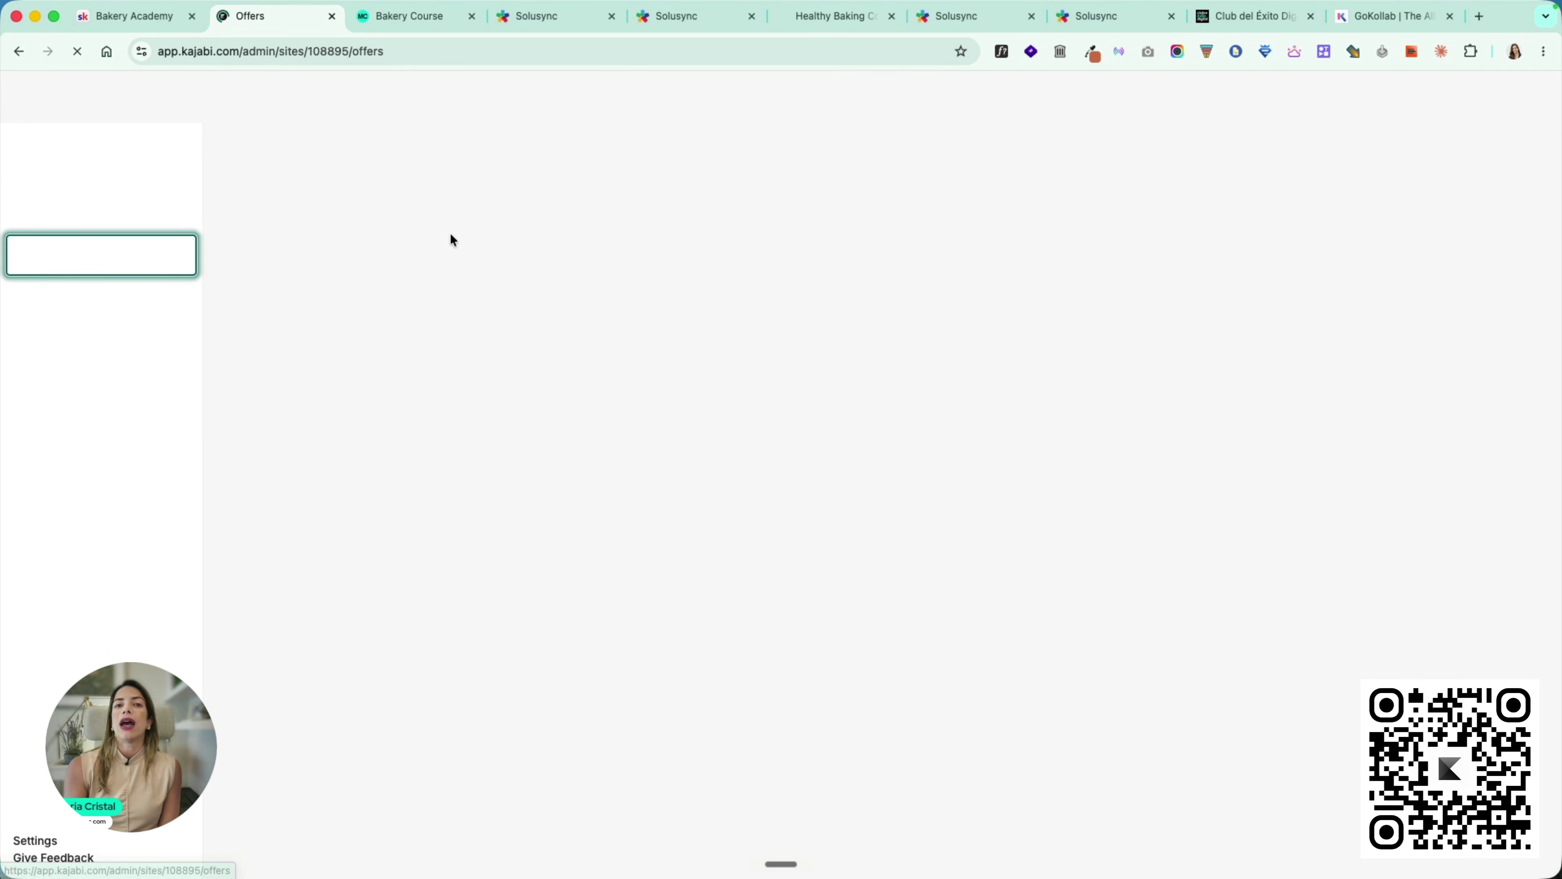
{"action": "left_click", "coordinate": [575, 767]}
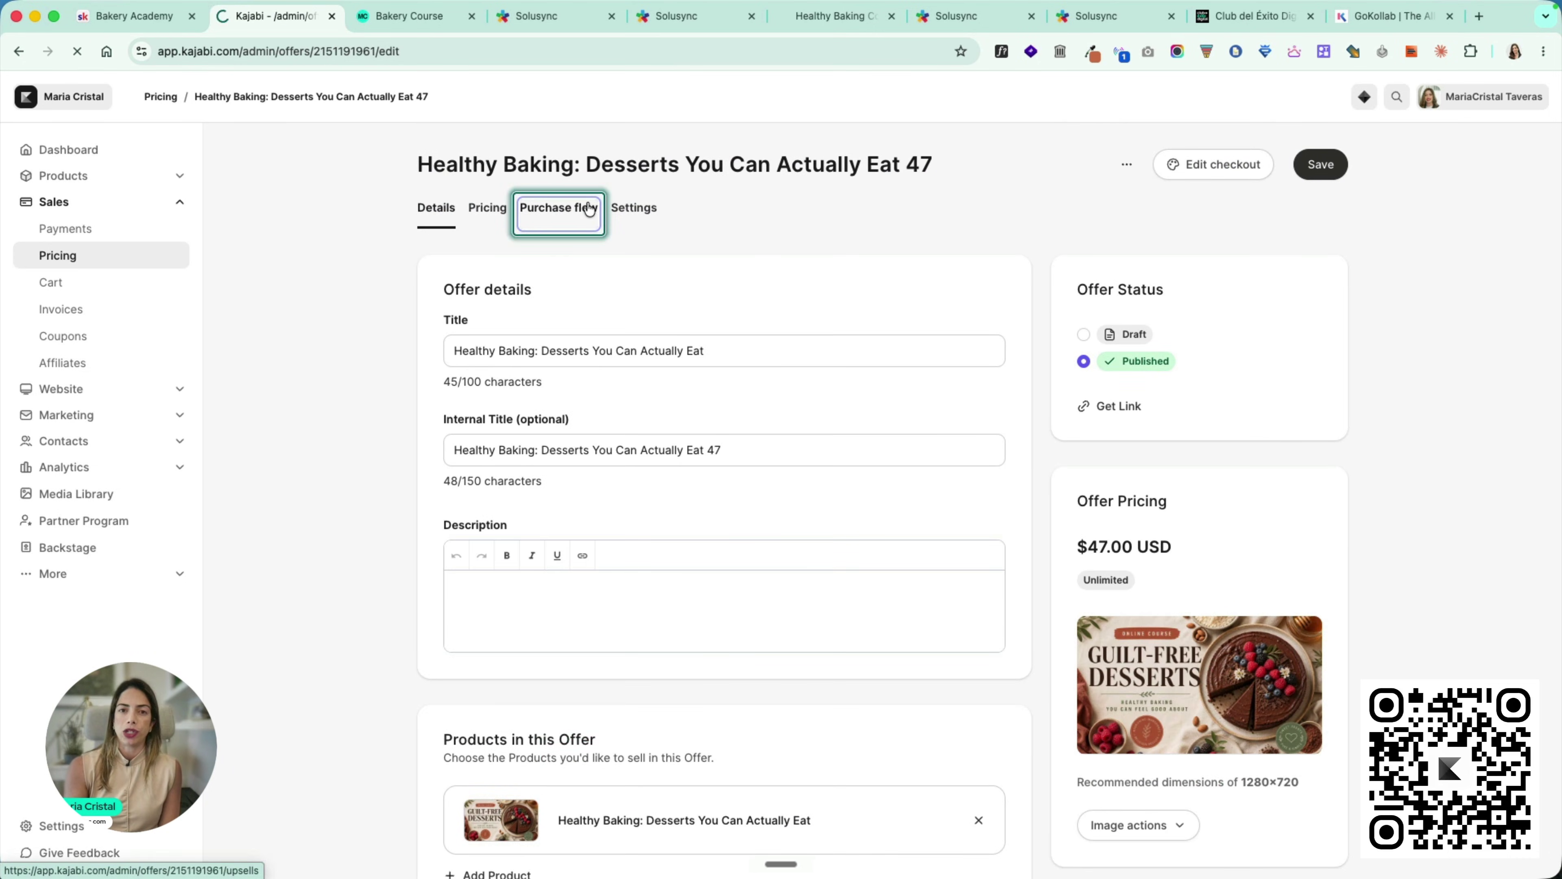
{"action": "scroll", "coordinate": [800, 615], "scroll_direction": "down", "scroll_amount": 8}
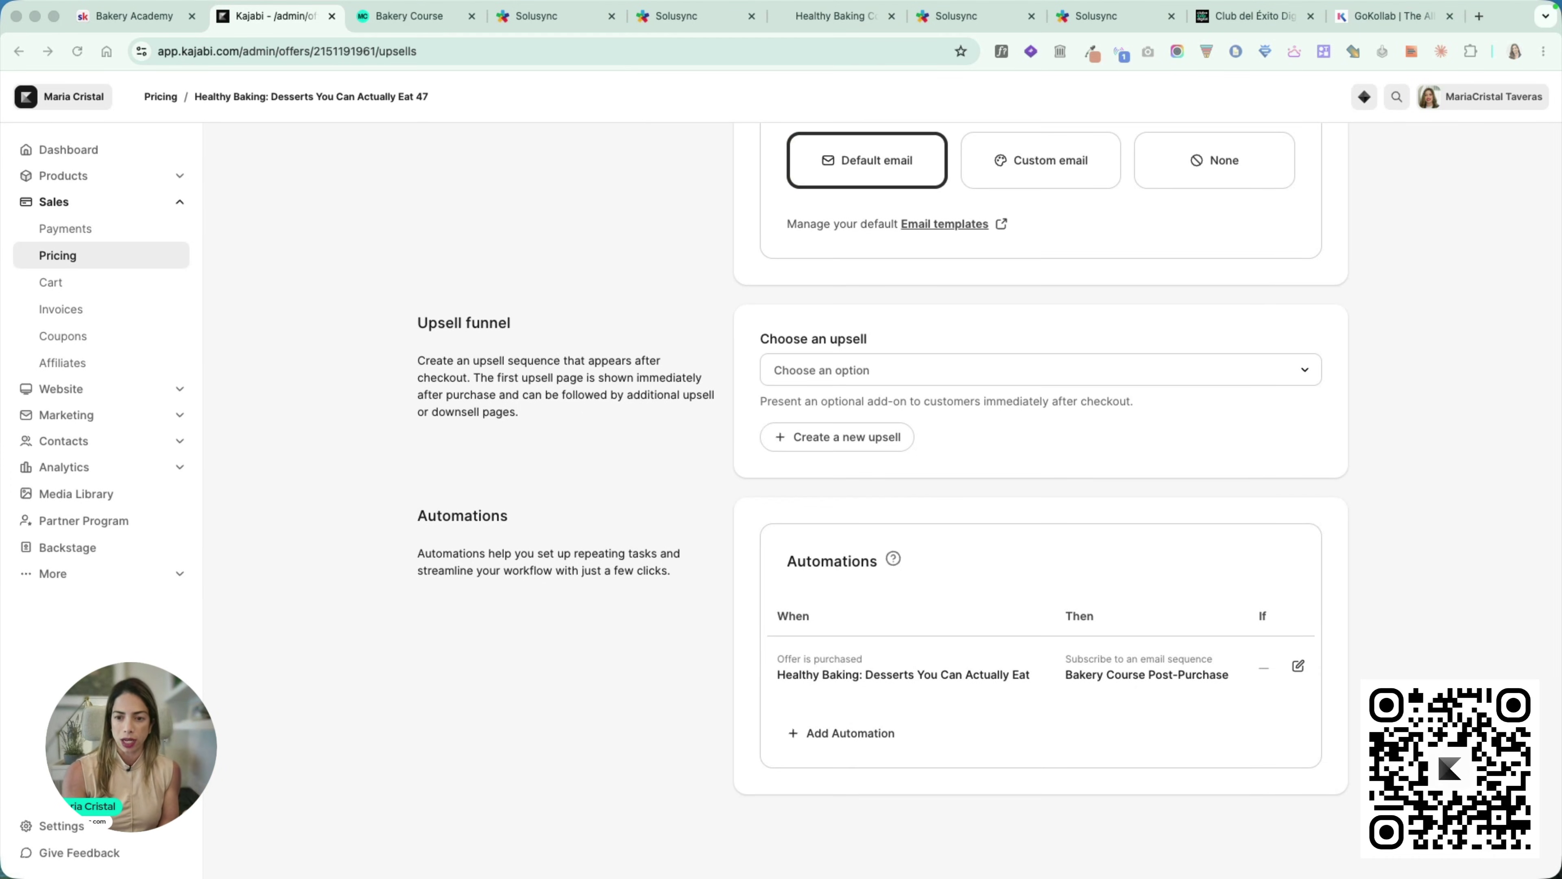
Step: Switch to the Kajabi pricing page, show monthly billing, and review the Basic, Growth and Pro plans
{"action": "left_click", "coordinate": [677, 16]}
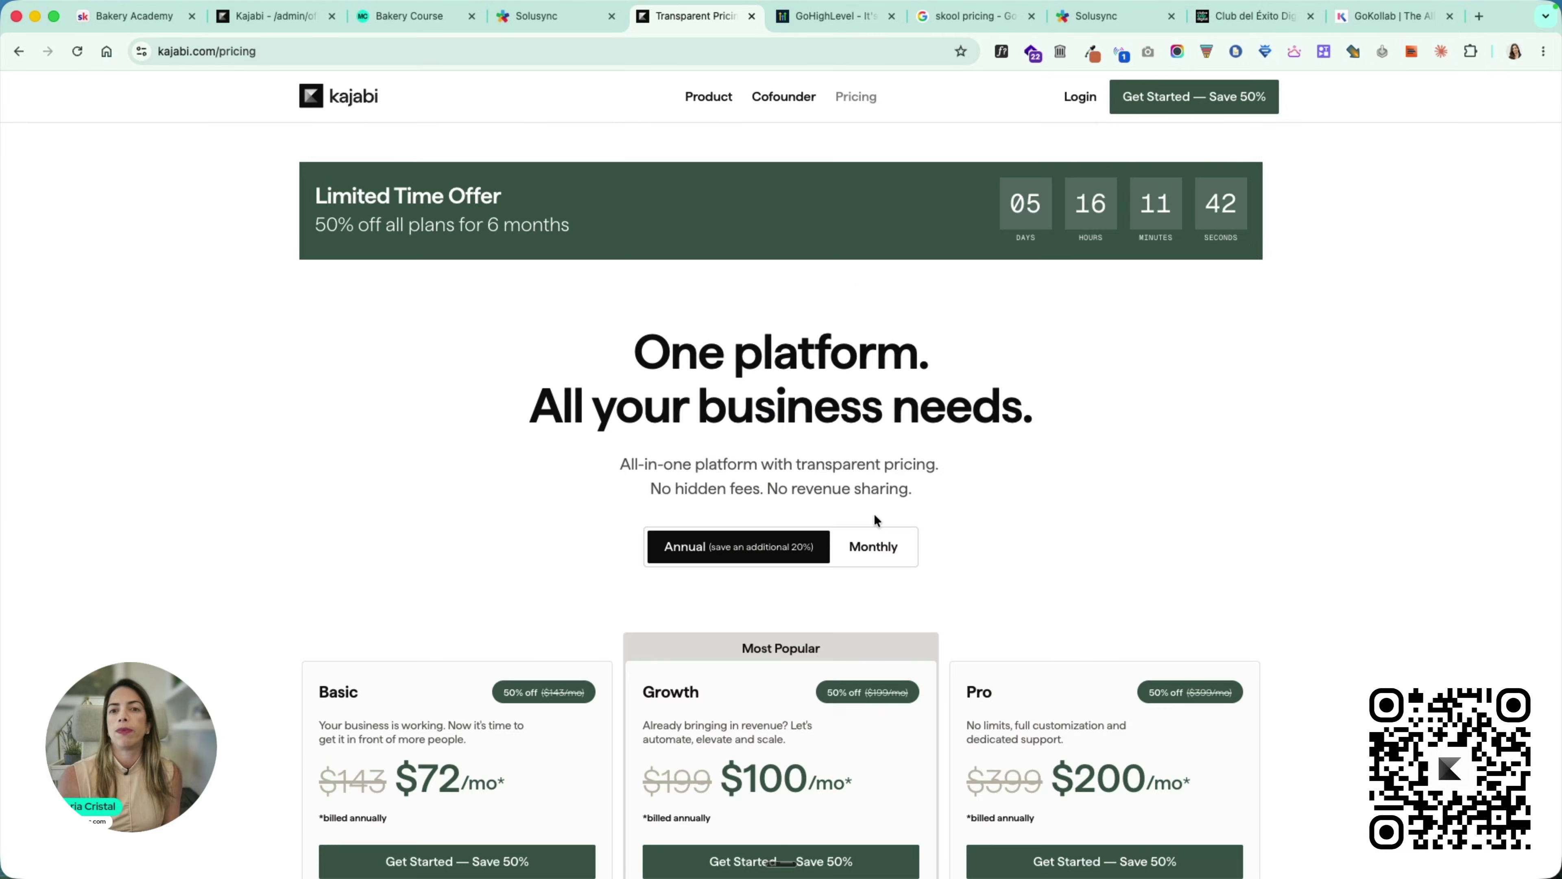
{"action": "left_click", "coordinate": [874, 548]}
{"action": "scroll", "coordinate": [590, 584], "scroll_direction": "down", "scroll_amount": 2}
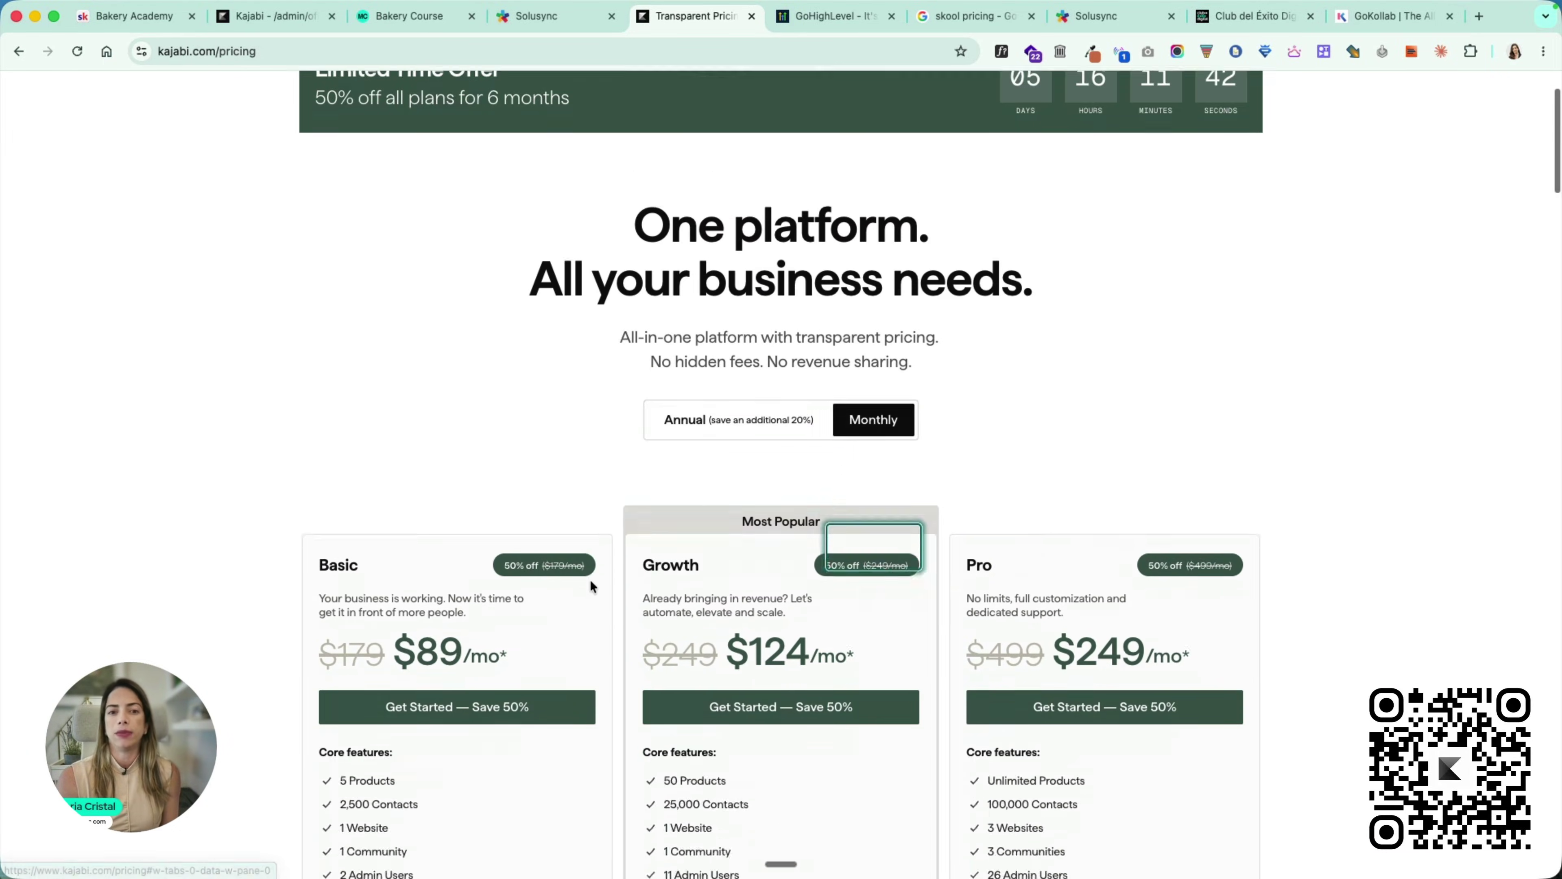
{"action": "scroll", "coordinate": [589, 579], "scroll_direction": "down", "scroll_amount": 6}
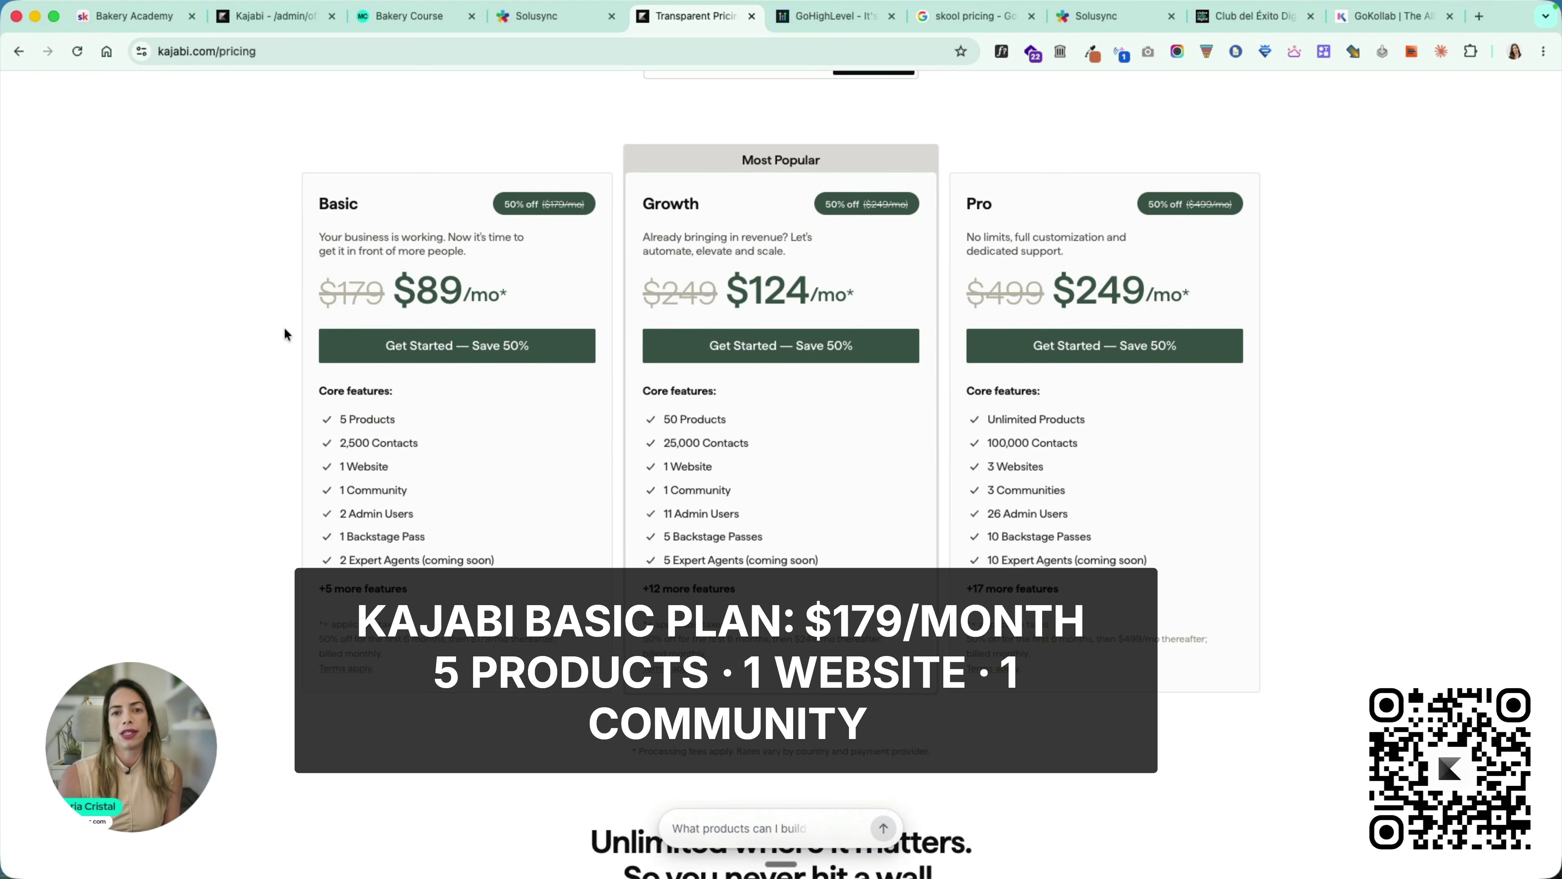